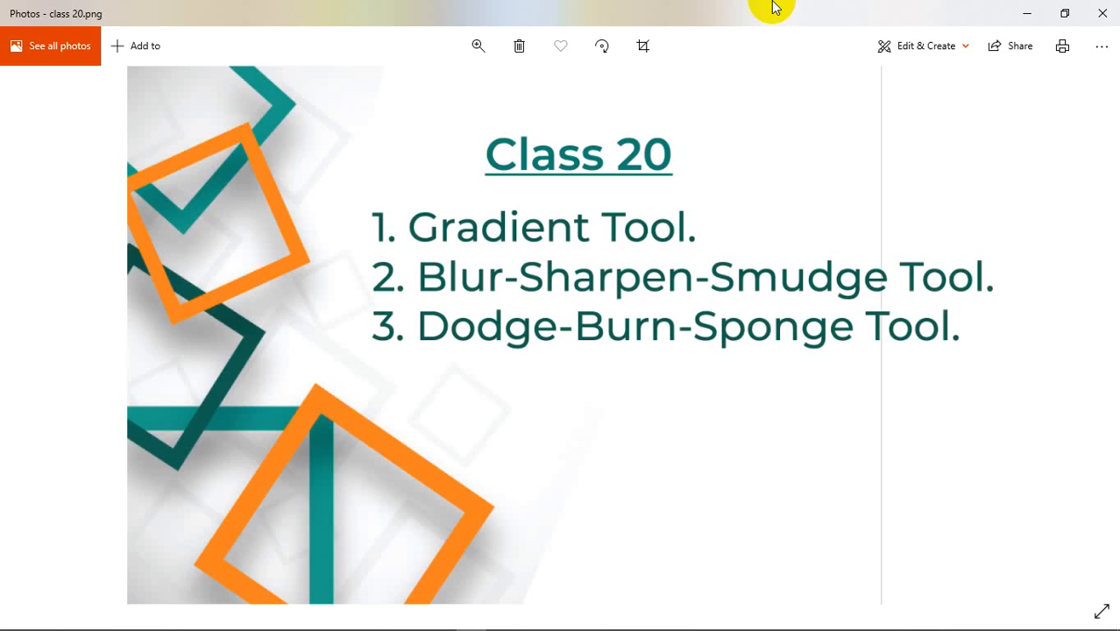
- Close the image preview and the folder window, and close both documents open in Photoshop without saving changes
left_click(1101, 12)
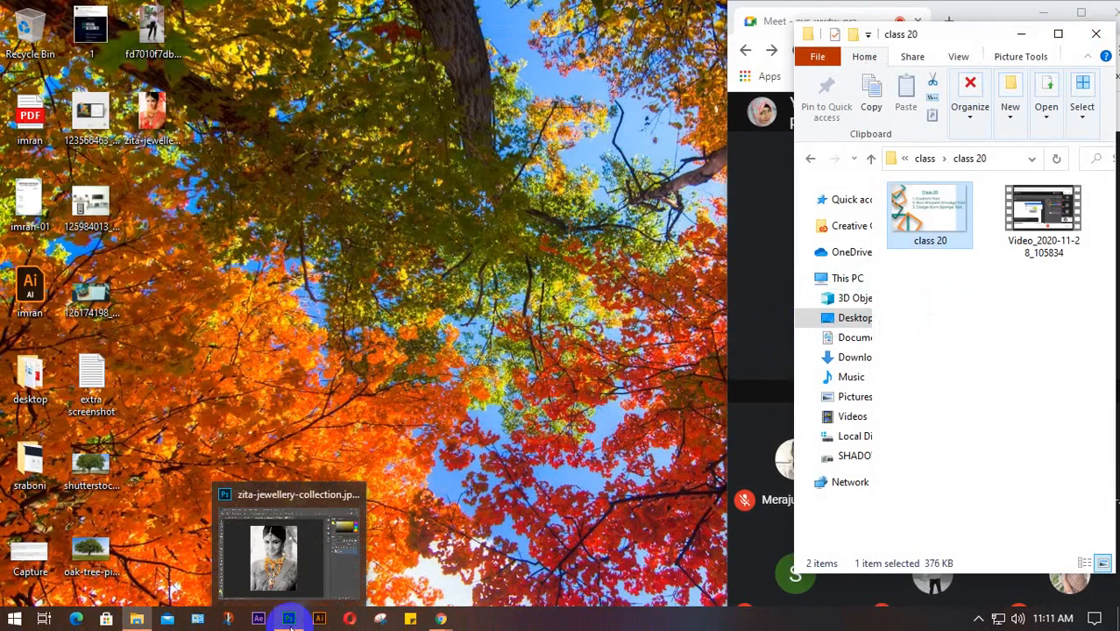
left_click(289, 619)
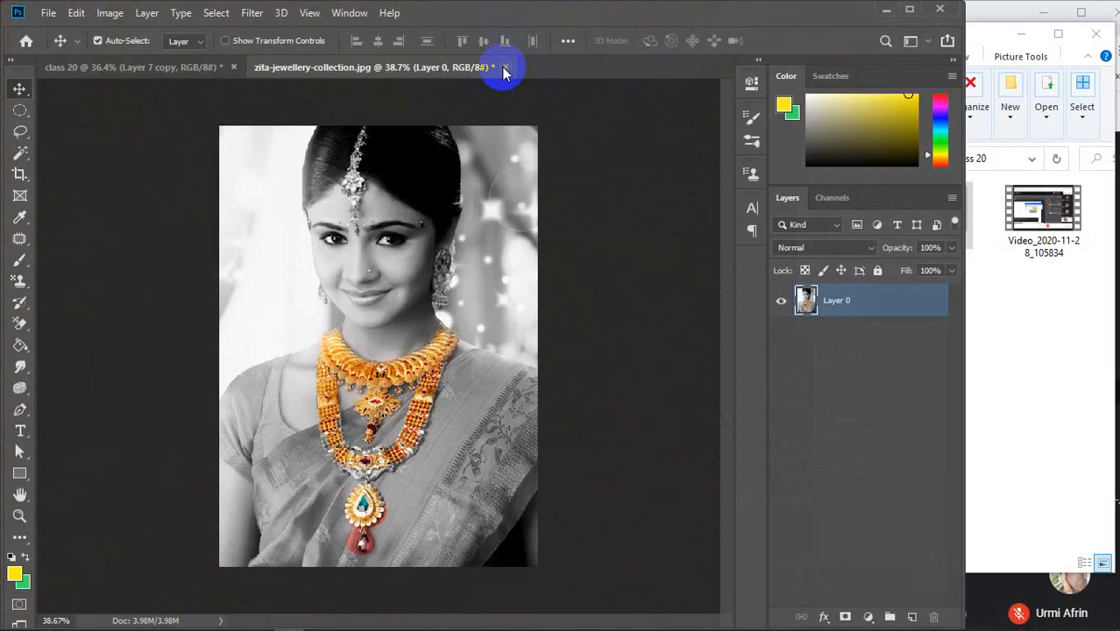
left_click(505, 67)
left_click(522, 251)
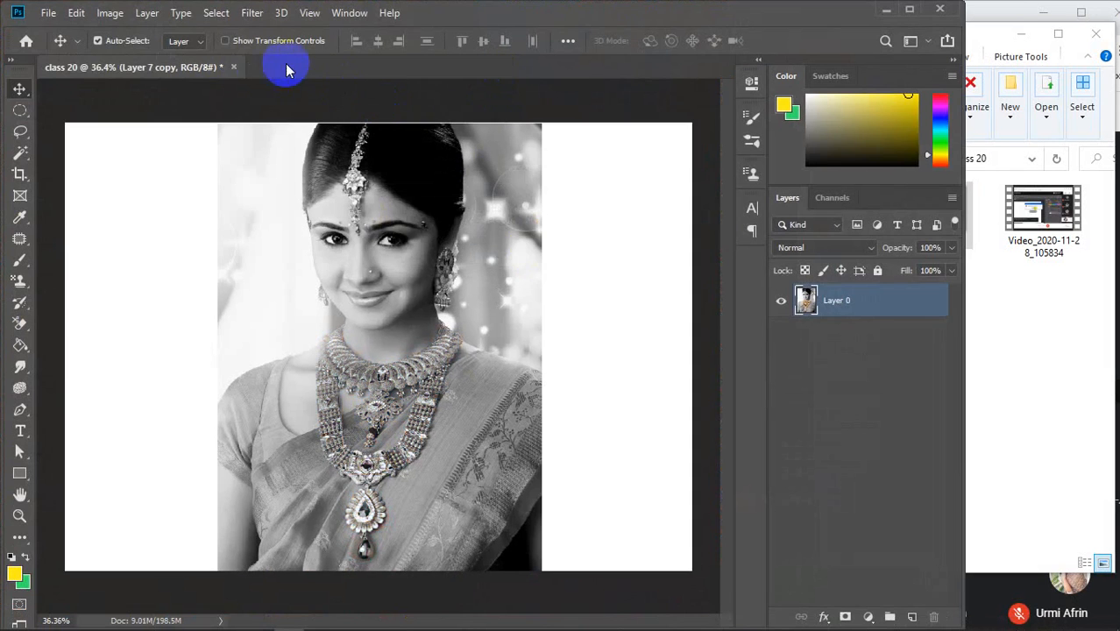
left_click(233, 66)
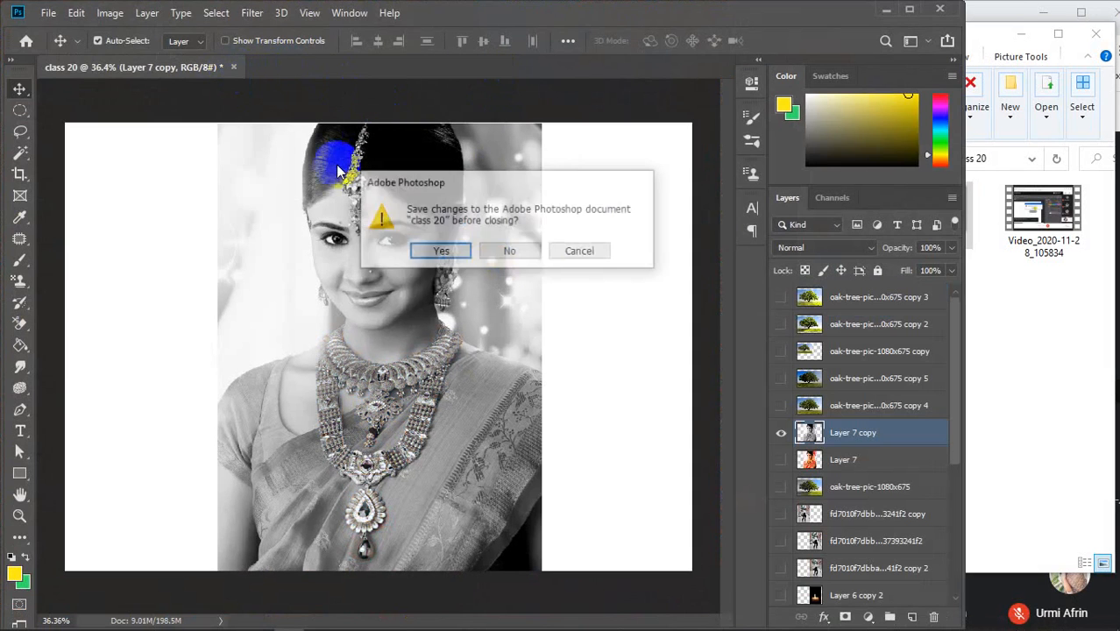
left_click(495, 249)
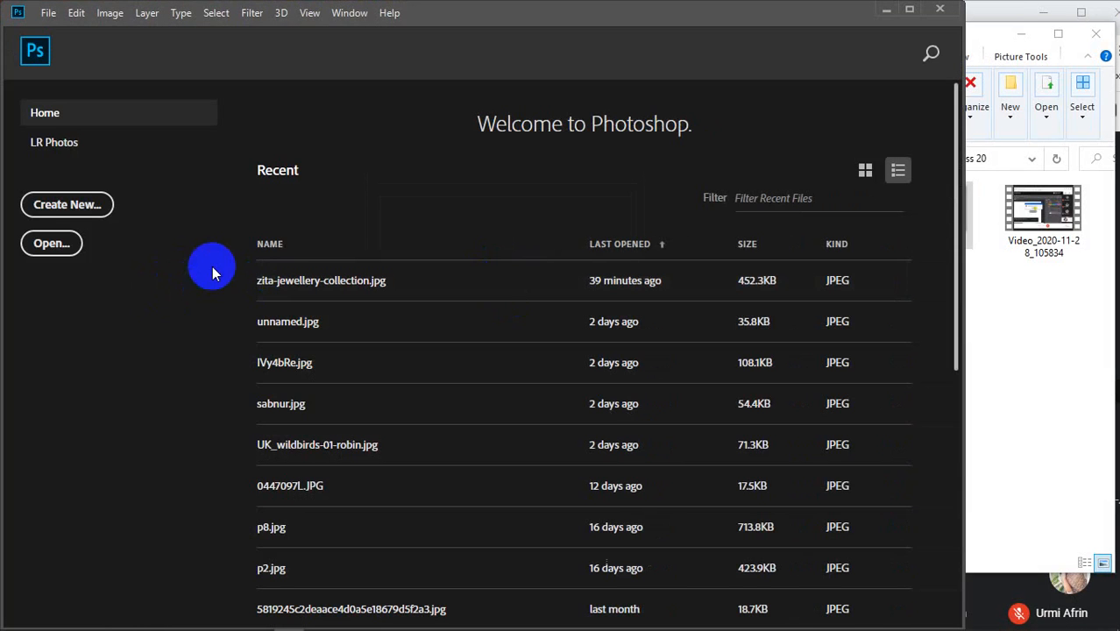
left_click(1092, 35)
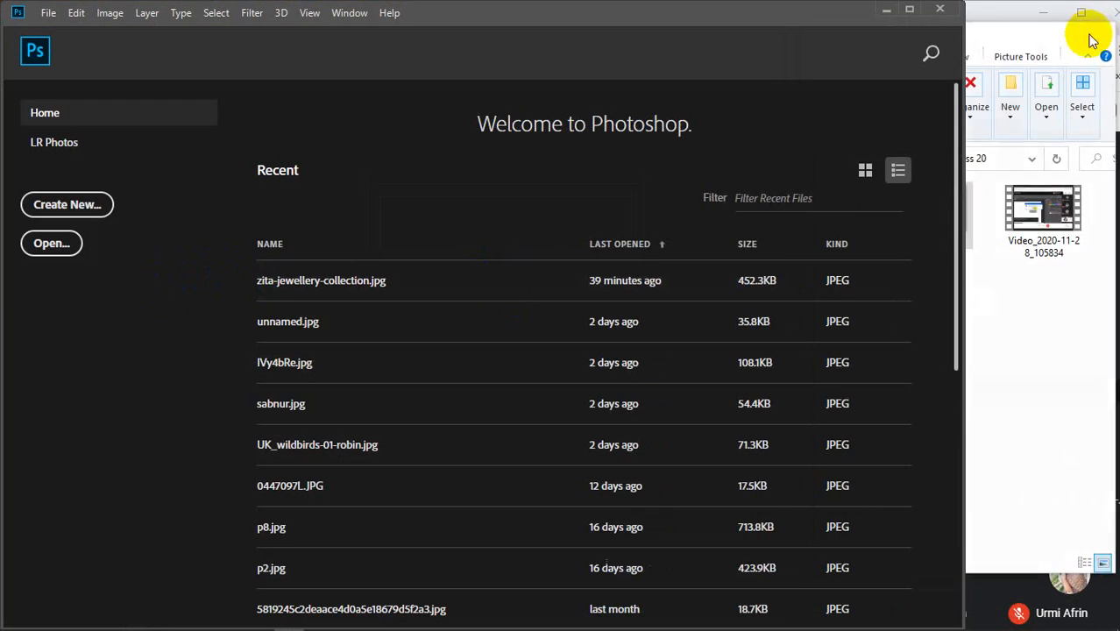
- Create a new 7 x 5 inch document at 300 pixels/inch named class 20
left_click(65, 209)
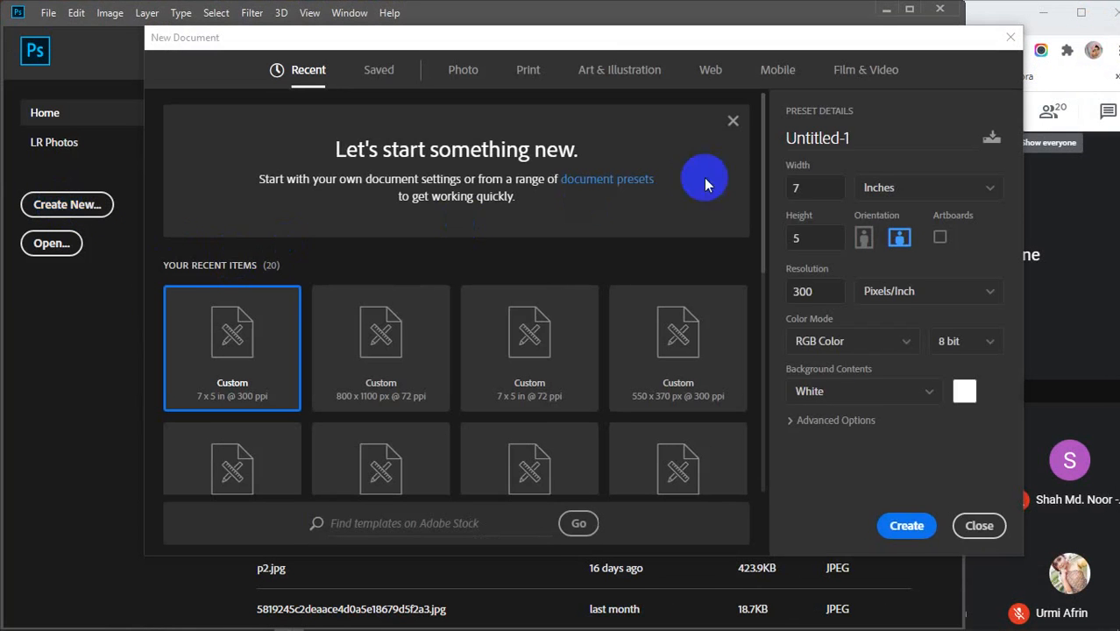
left_click(861, 138)
left_click_drag(861, 139, 789, 140)
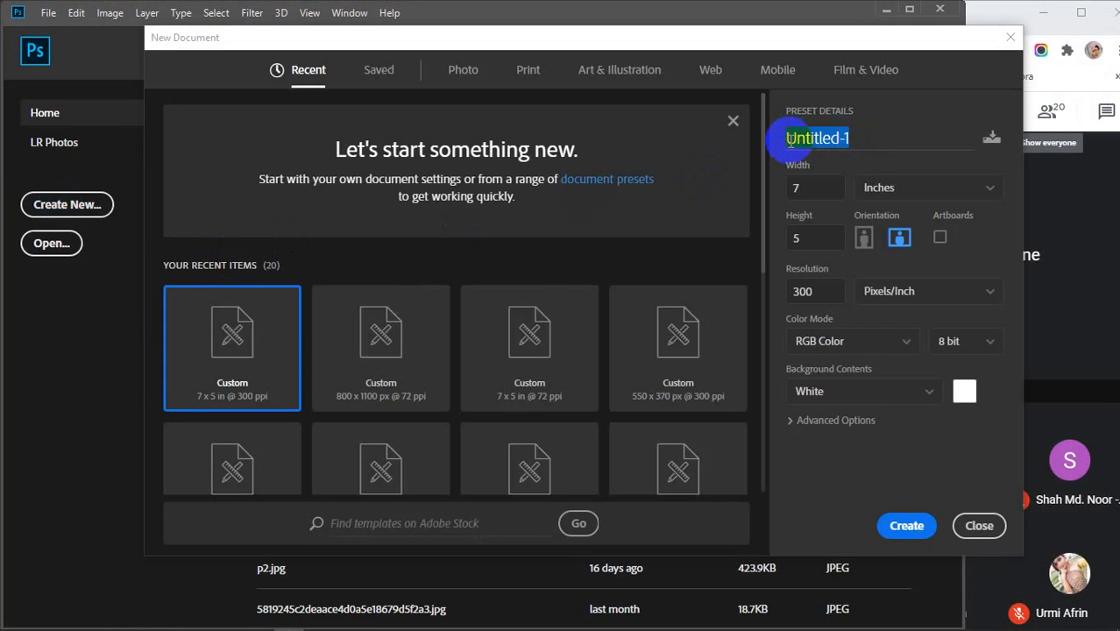
type("class")
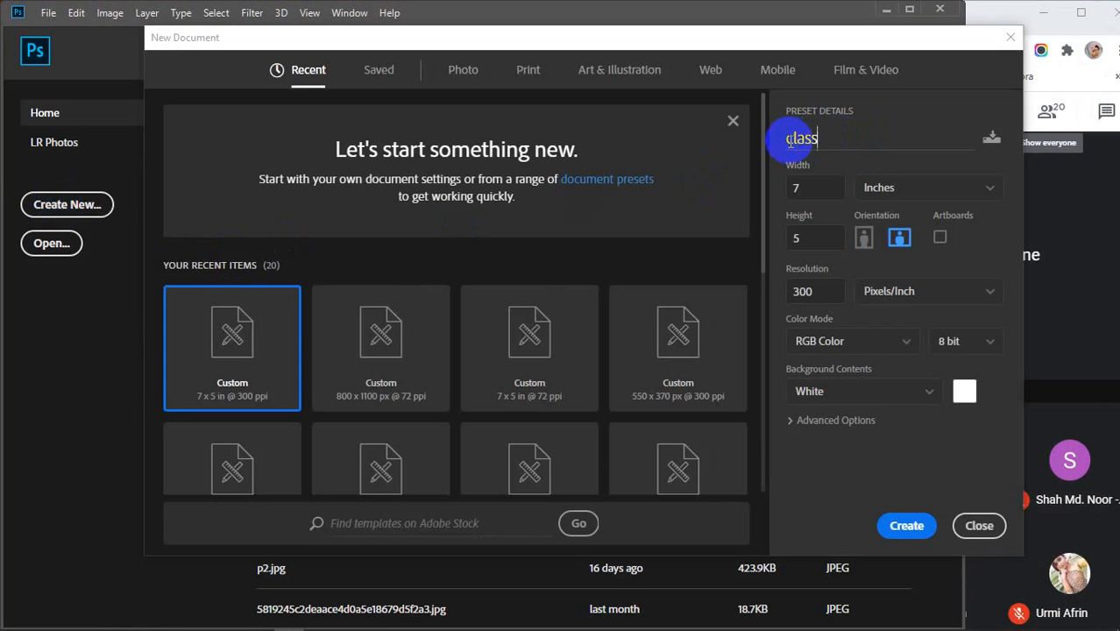
type(" 20")
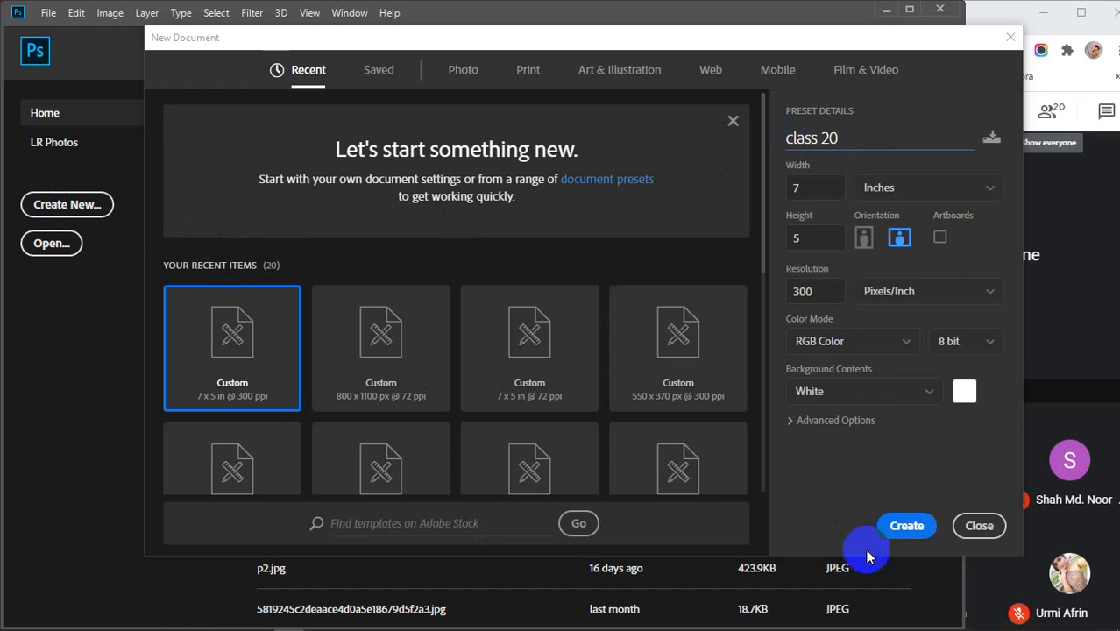
left_click(901, 531)
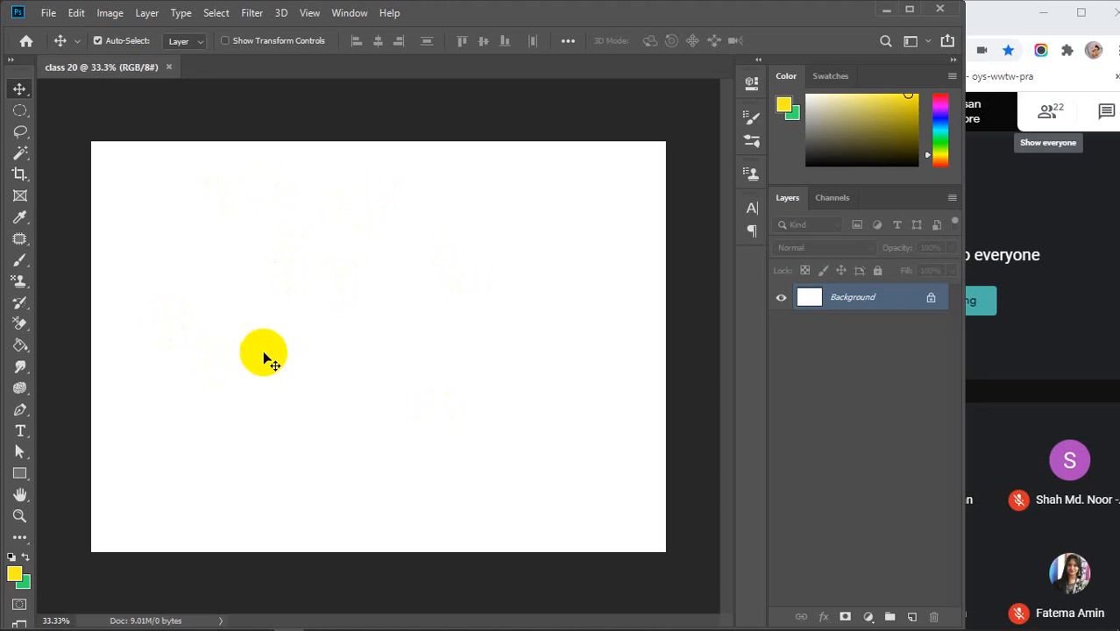
- Activate the Gradient Tool and add a new empty layer above the Background
left_click(20, 345)
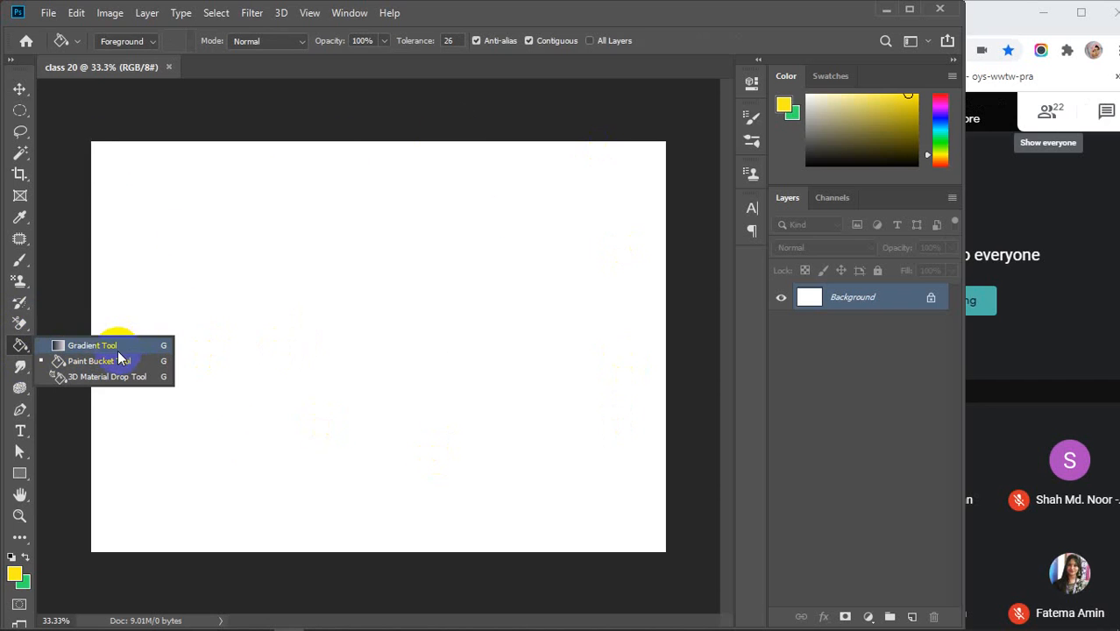
left_click(81, 352)
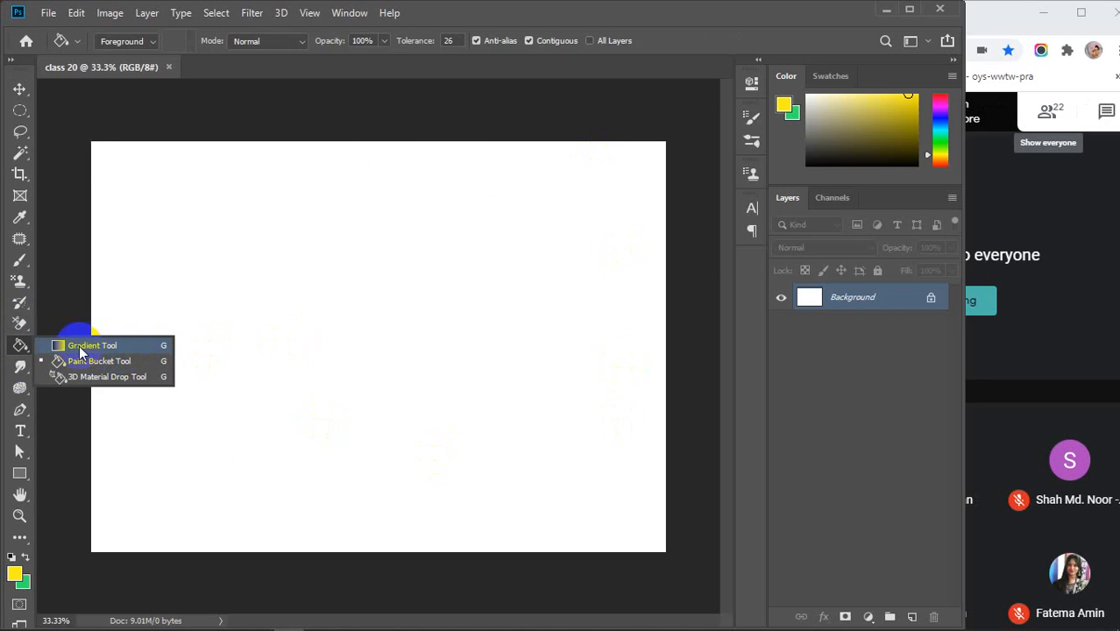
left_click(79, 348)
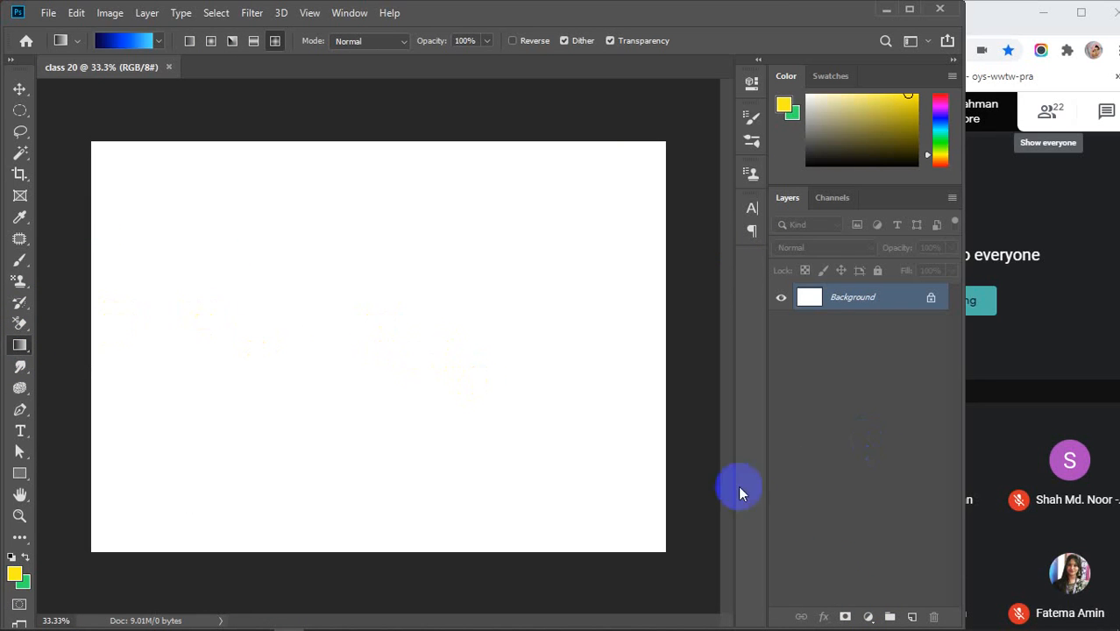
left_click(912, 618)
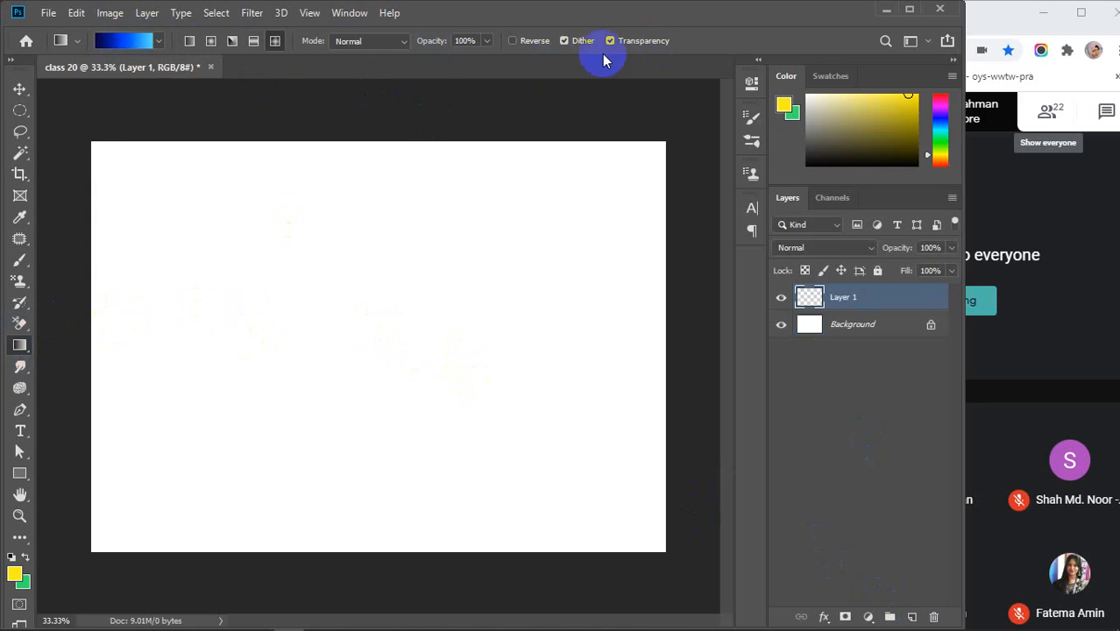
key("v")
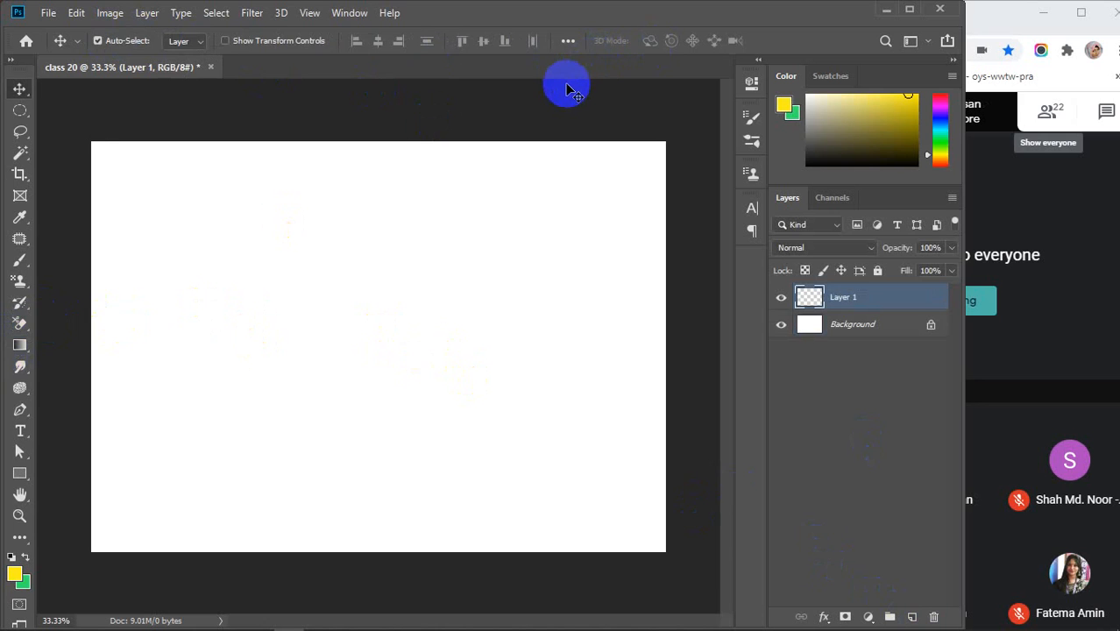
key("g")
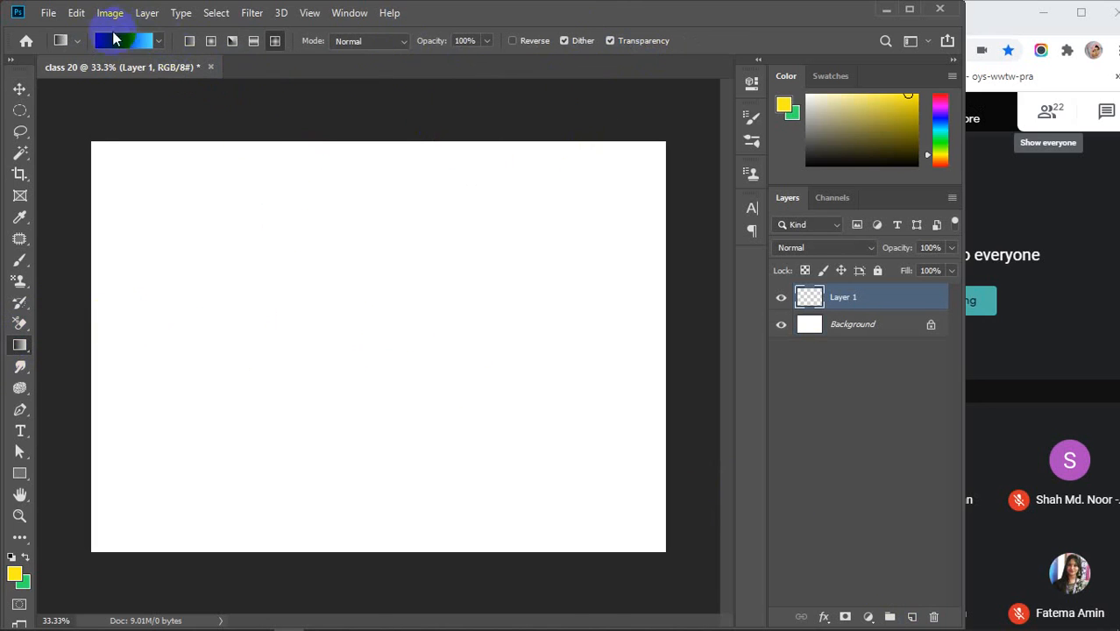
- Replace the current gradient presets with the Simple set
left_click(160, 41)
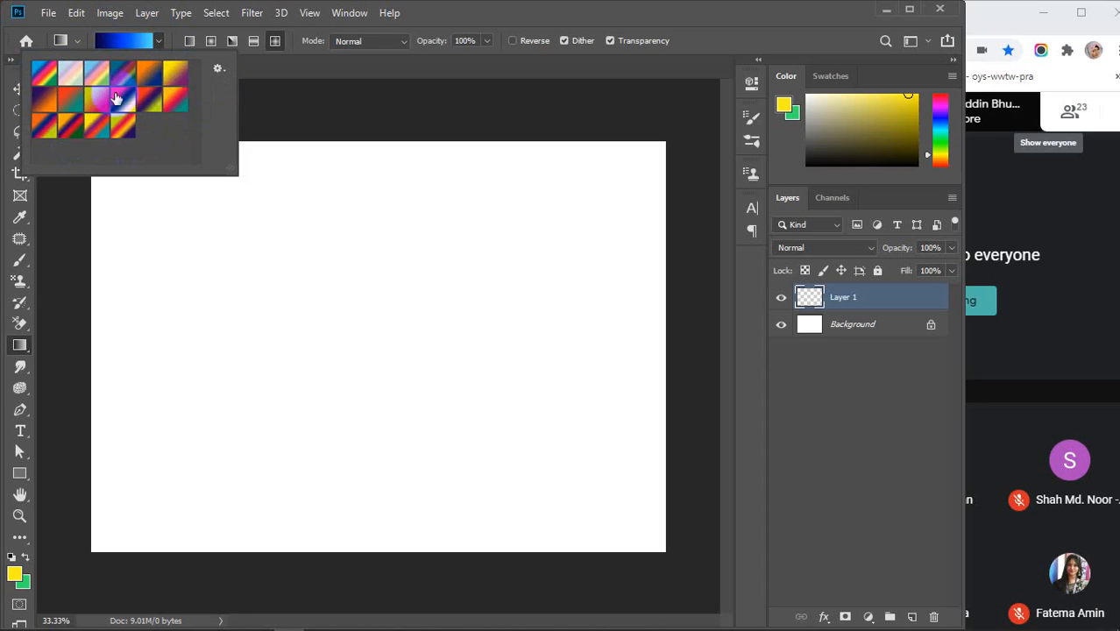
left_click(219, 70)
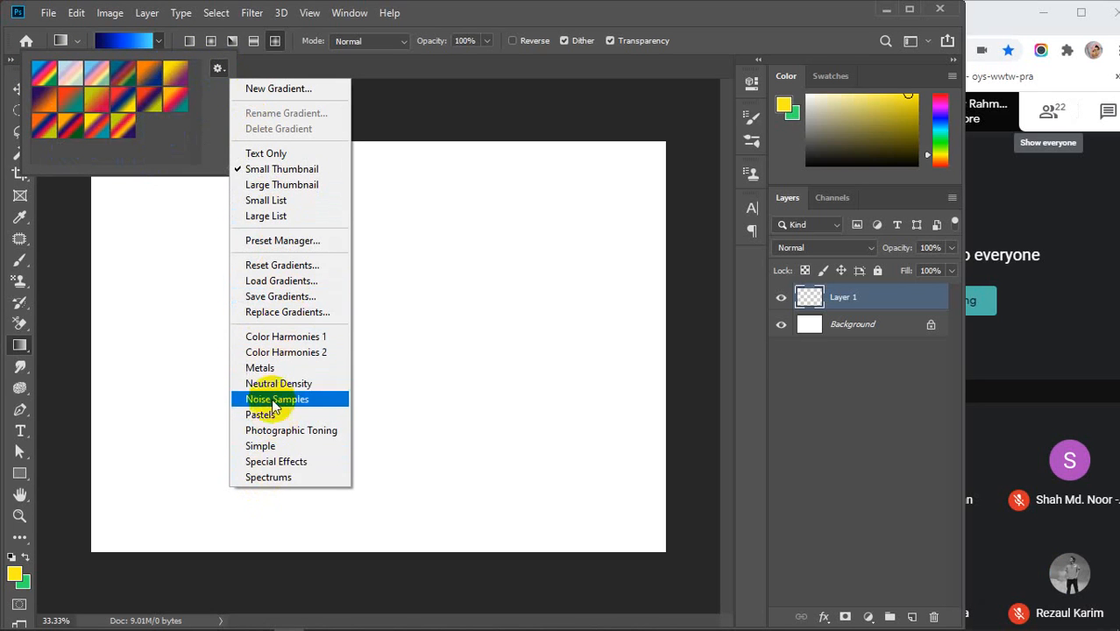
left_click(263, 446)
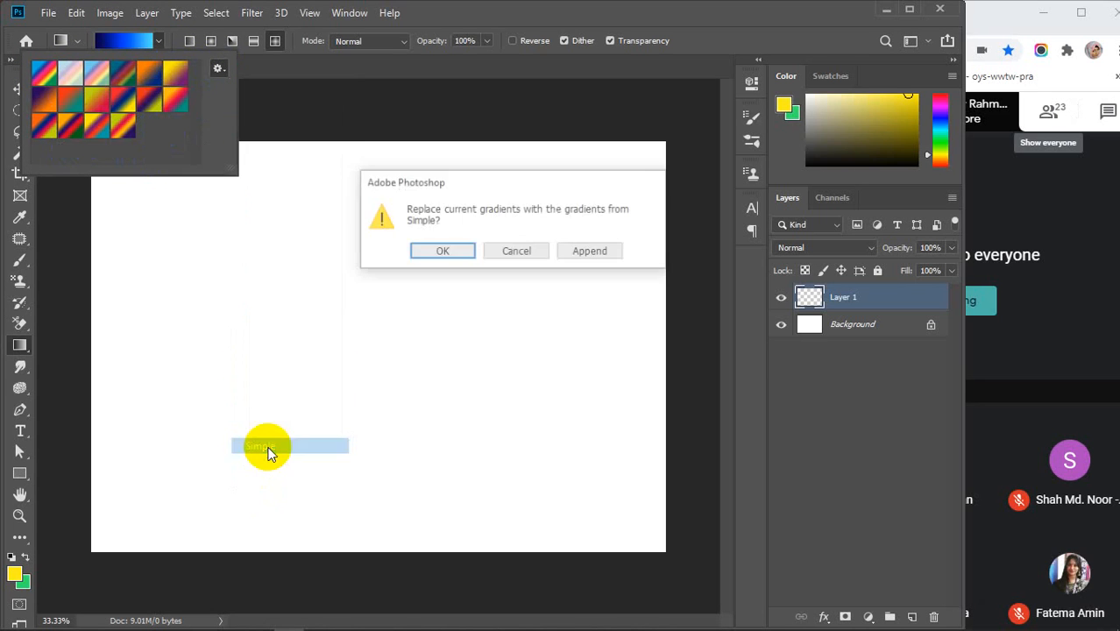
left_click(440, 251)
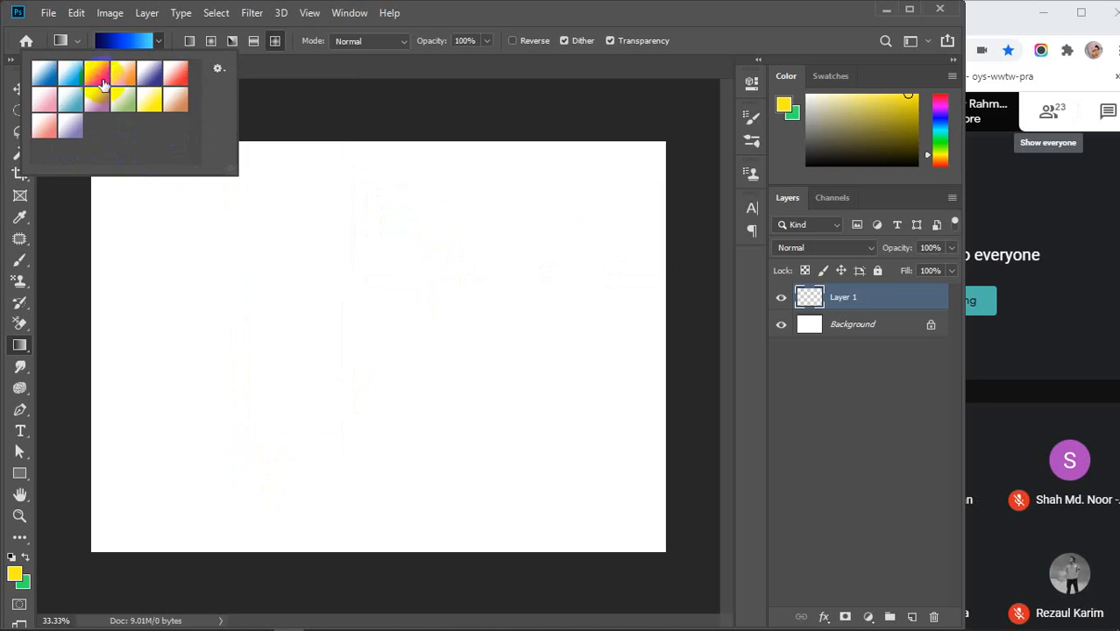
- Replace the gradient presets with the Color Harmonies 2 set and close the gradient picker
left_click(217, 70)
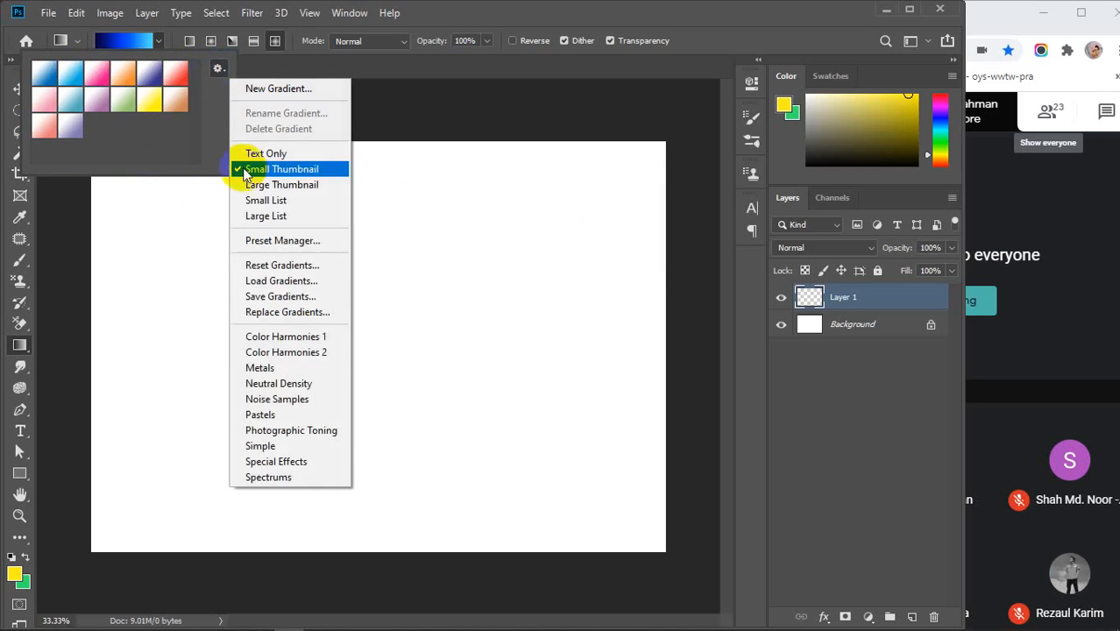
left_click(288, 352)
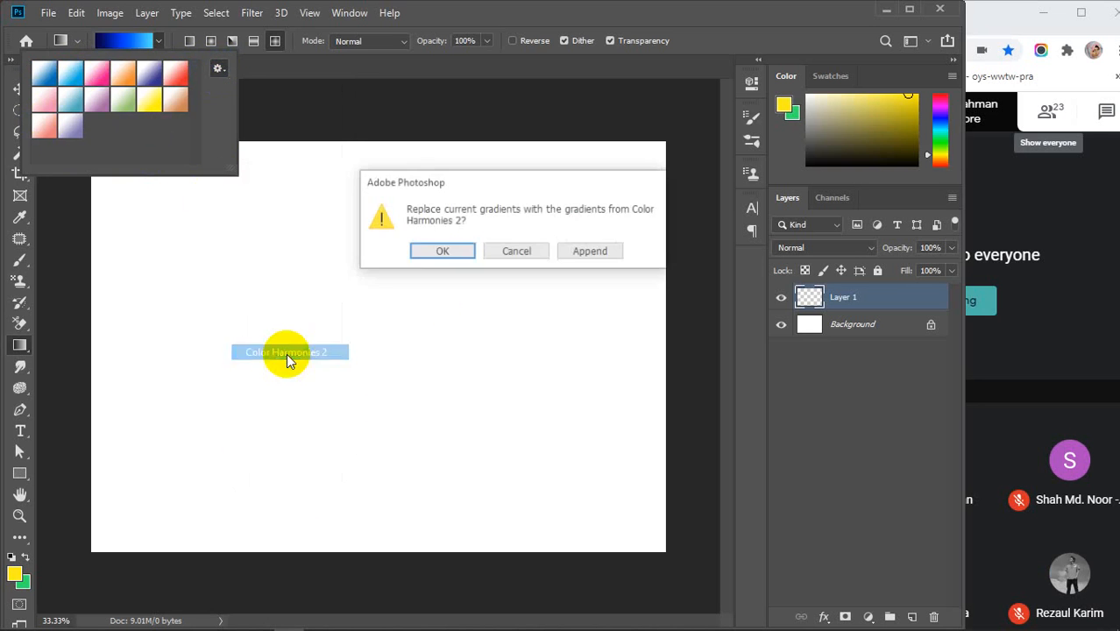
left_click(421, 252)
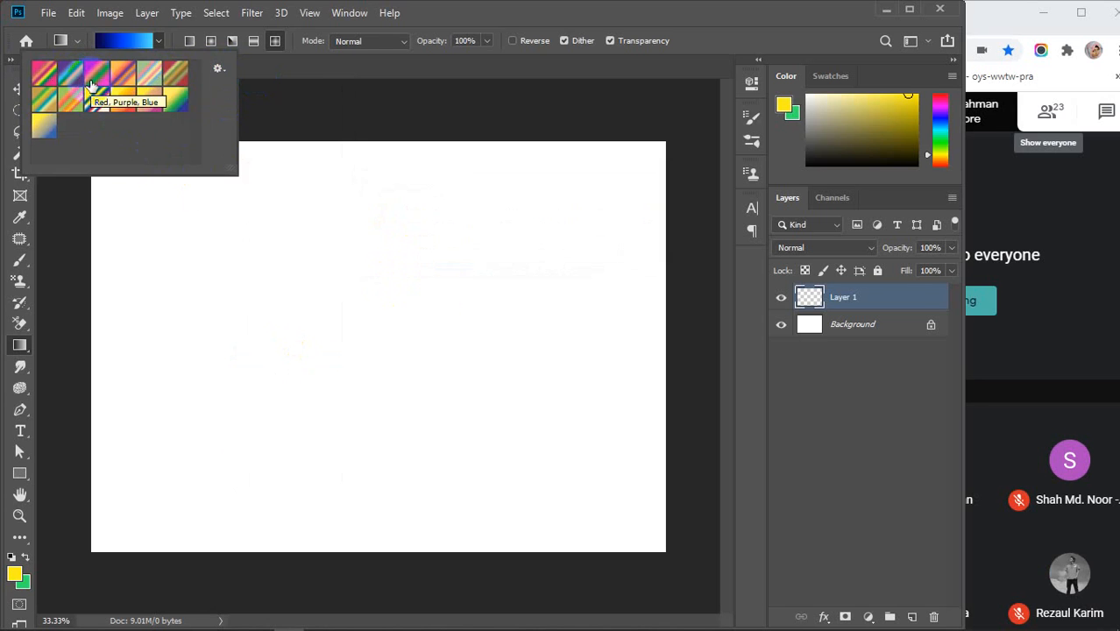
left_click(218, 70)
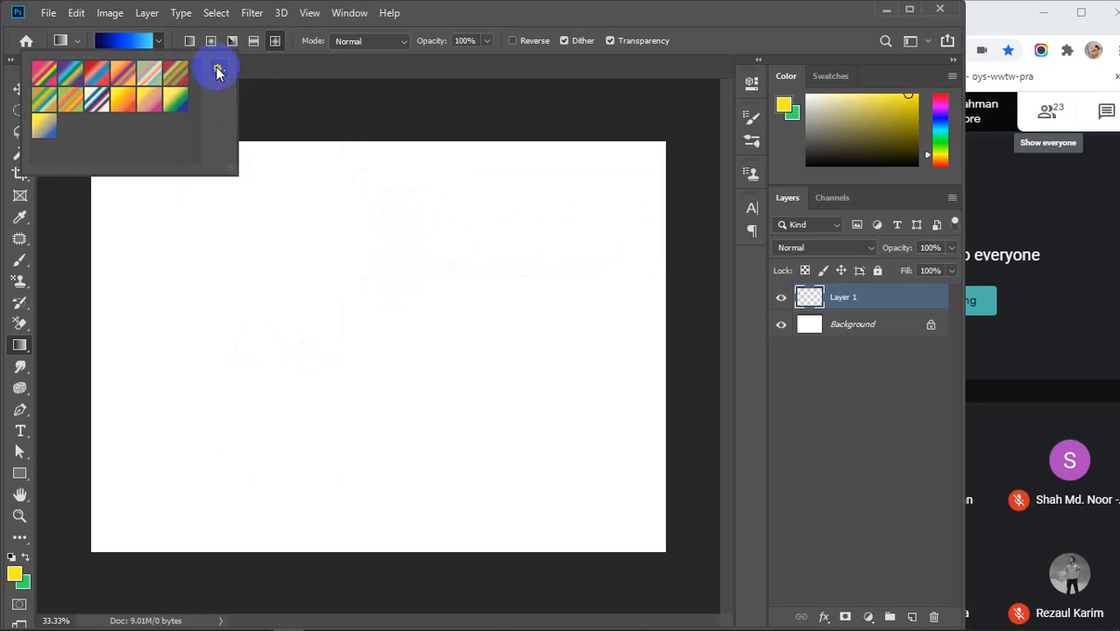
left_click(158, 40)
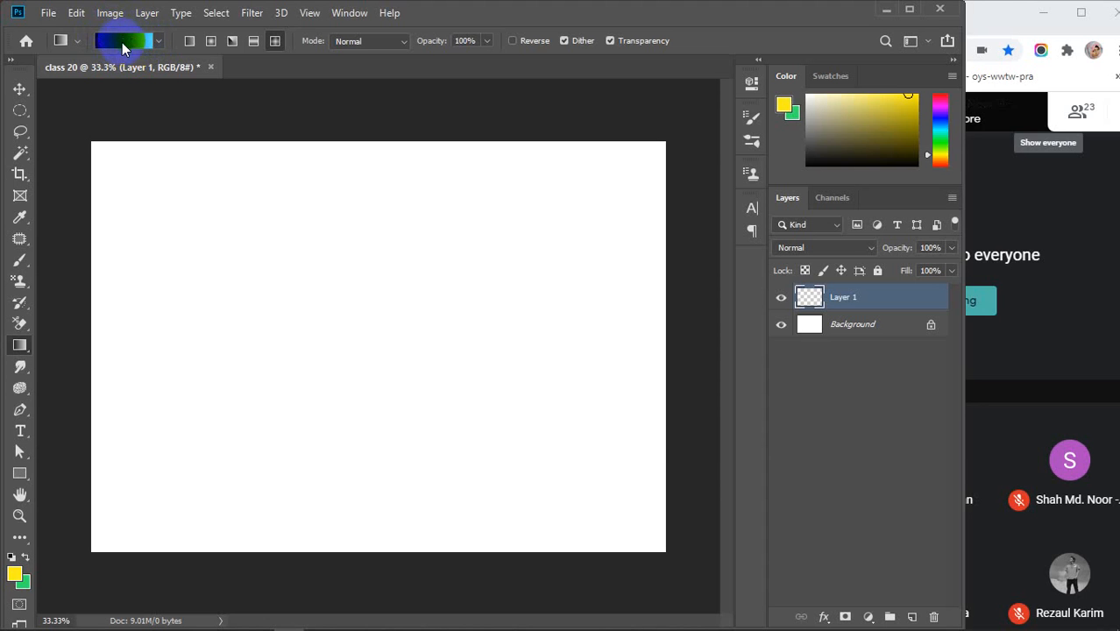
- Open the current blue gradient in the Gradient Editor and view the list of available preset sets
left_click(117, 43)
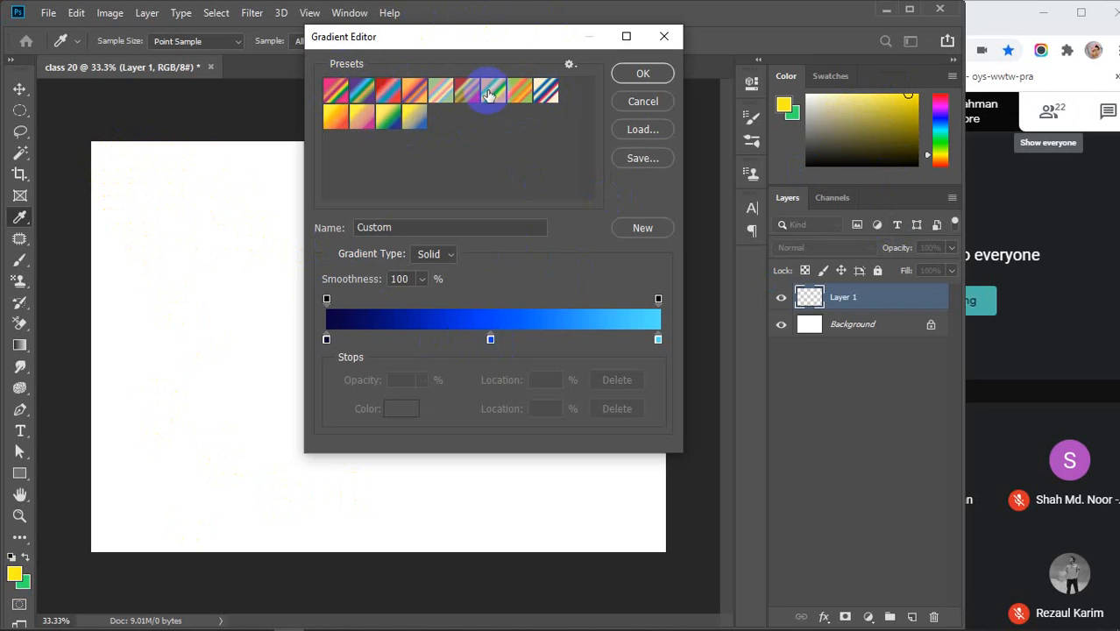
left_click(570, 66)
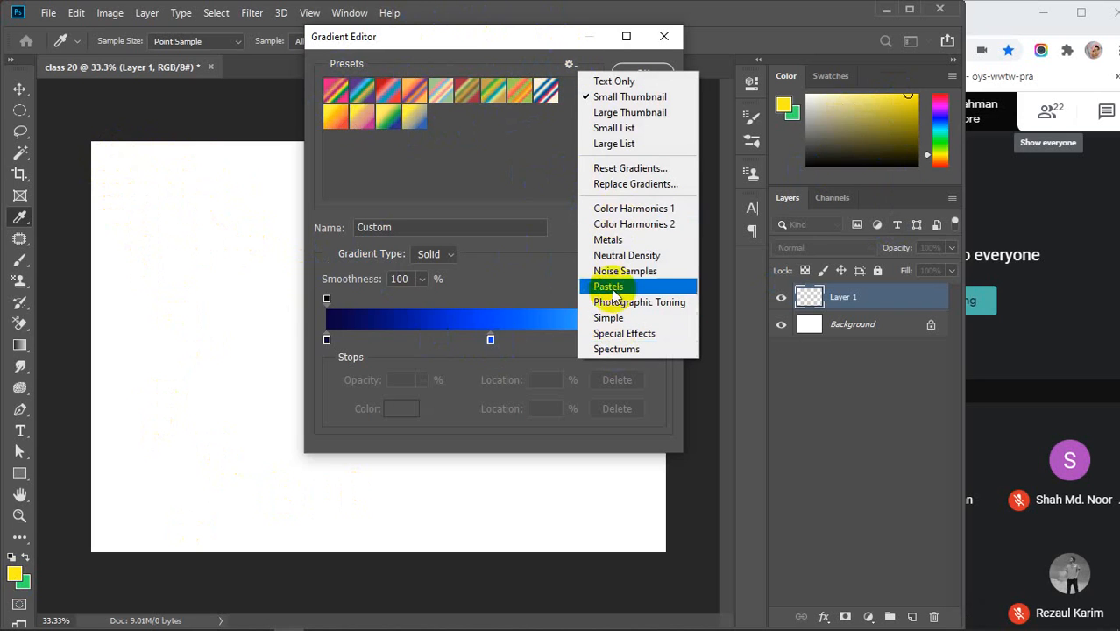
left_click(568, 64)
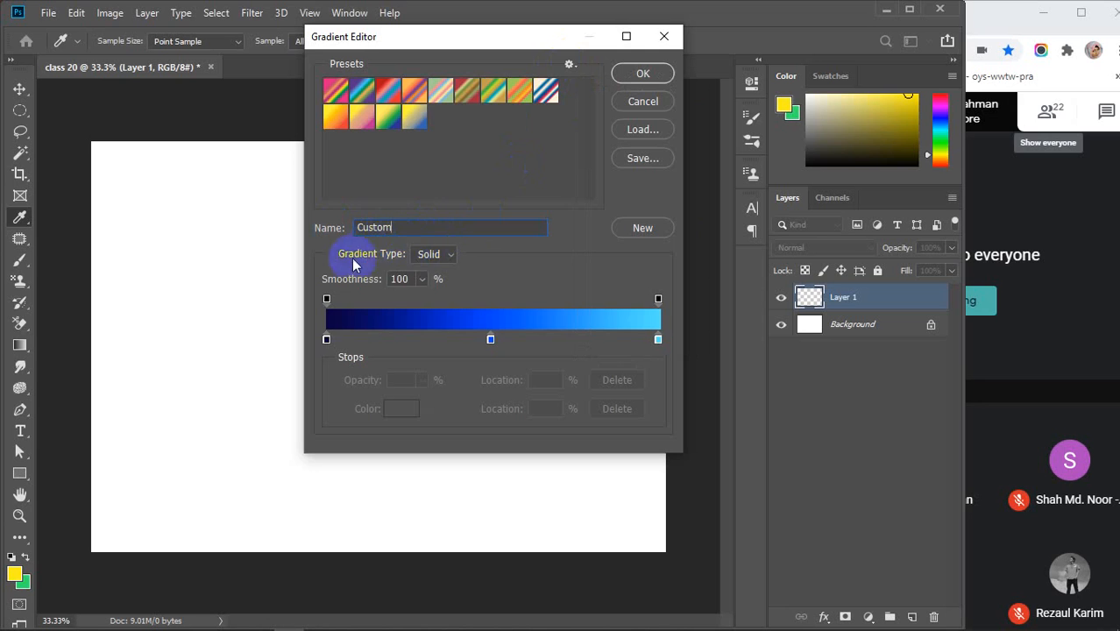
- Try the Noise gradient type on the custom gradient and return it to Solid
left_click(447, 254)
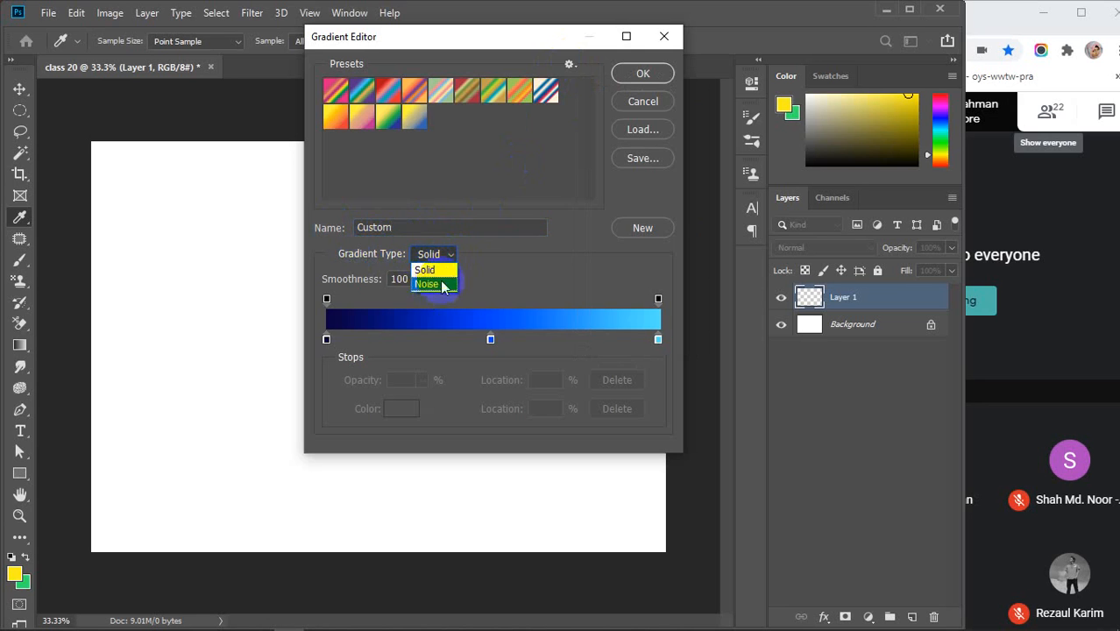
left_click(437, 254)
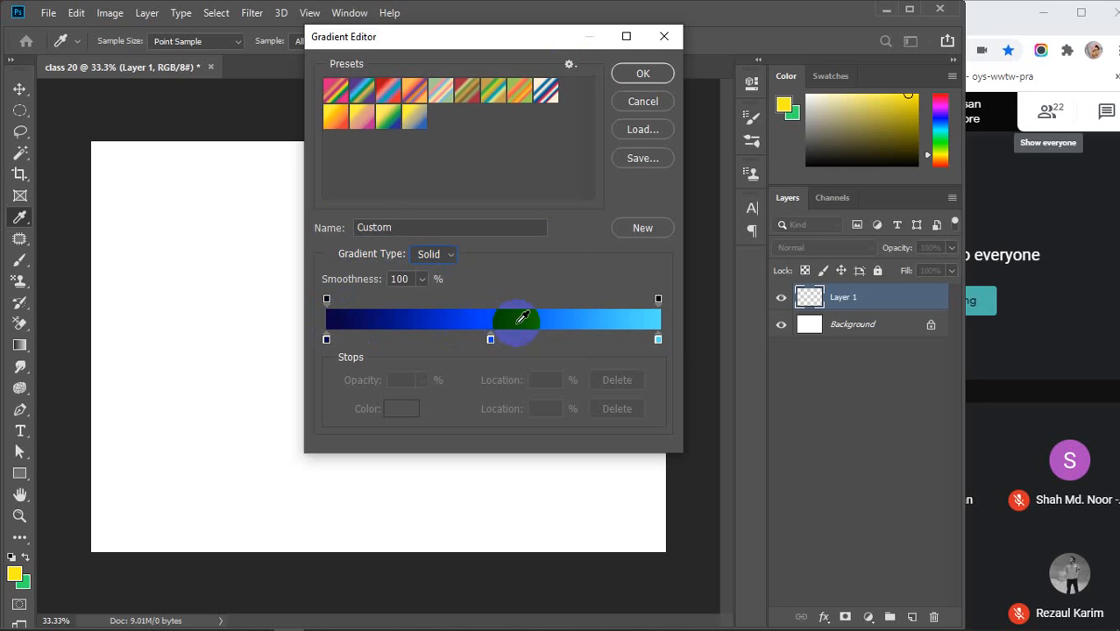
left_click(448, 254)
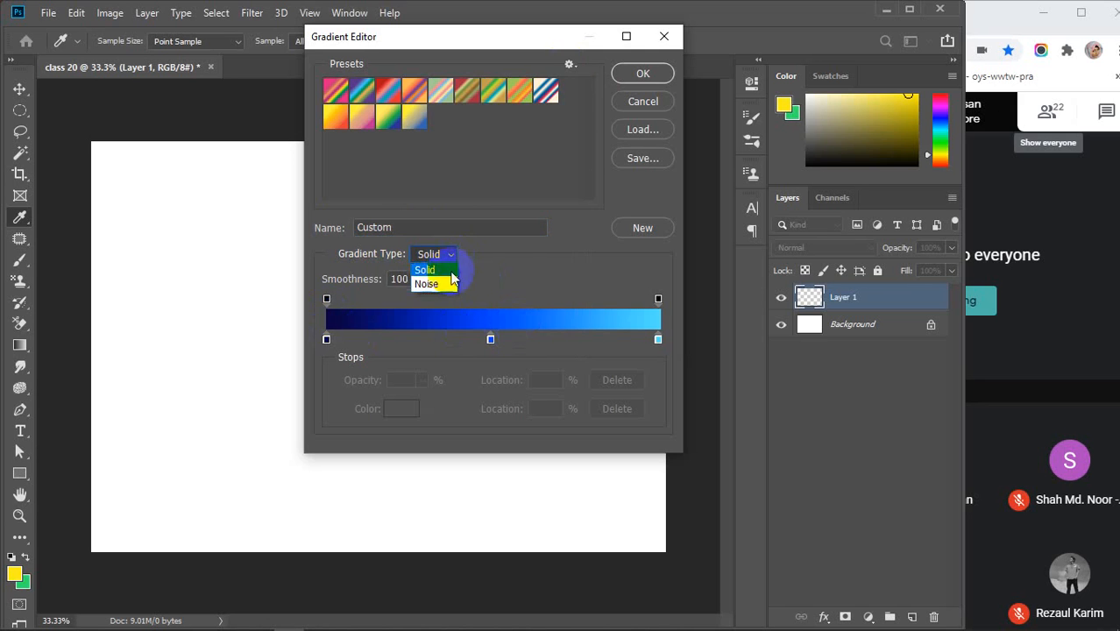
left_click(433, 285)
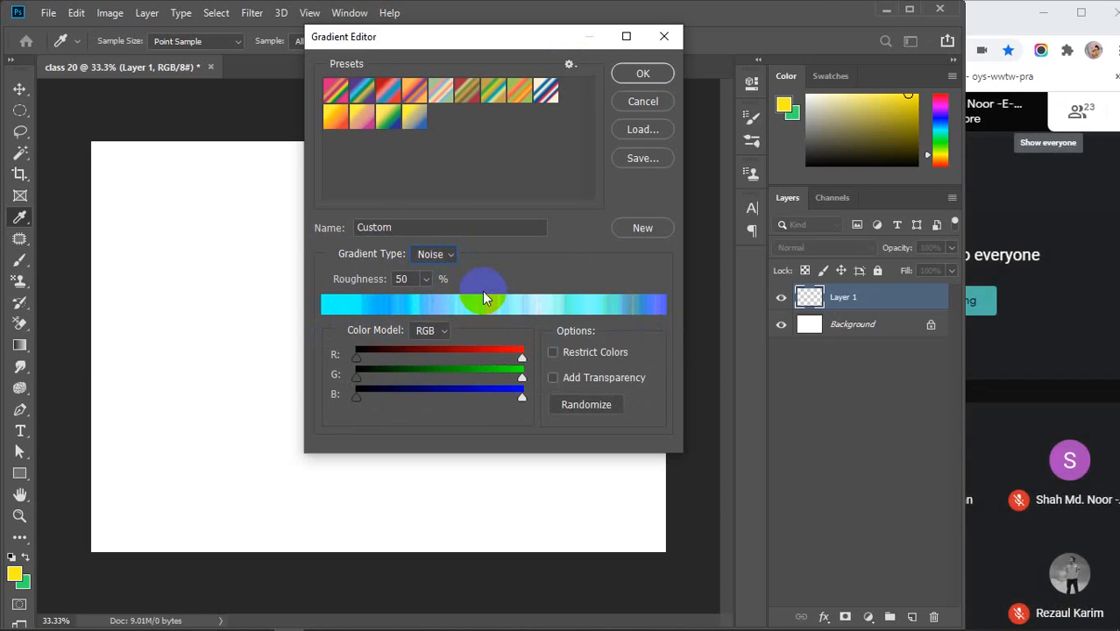
left_click(438, 255)
left_click(442, 271)
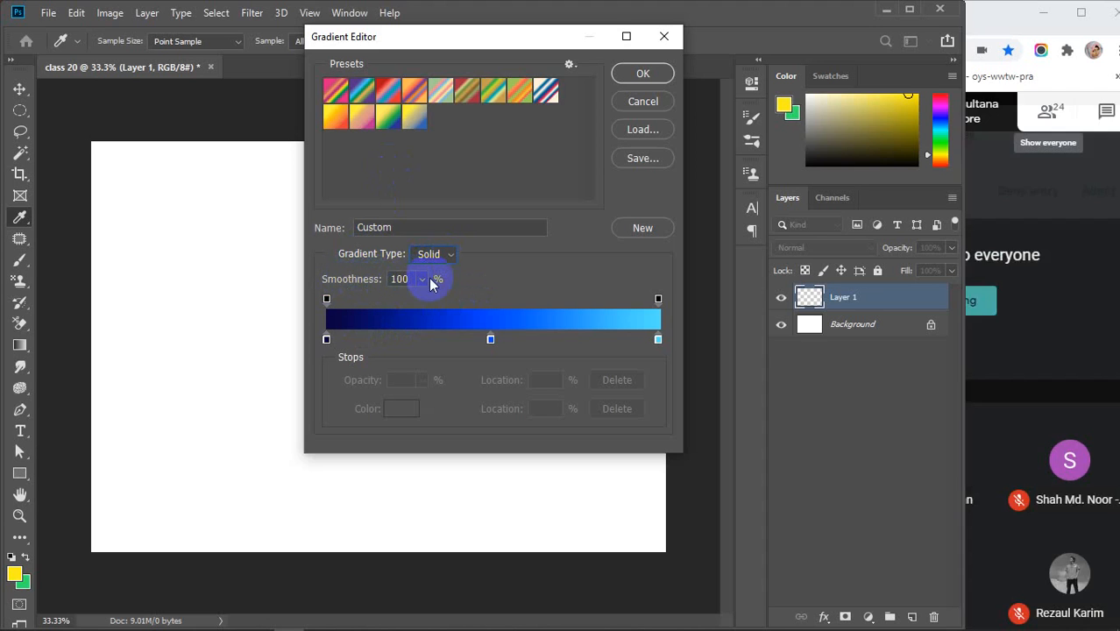
- View the Smoothness slider, remove the middle blue color stop from the gradient, and point out the end stops
left_click(422, 277)
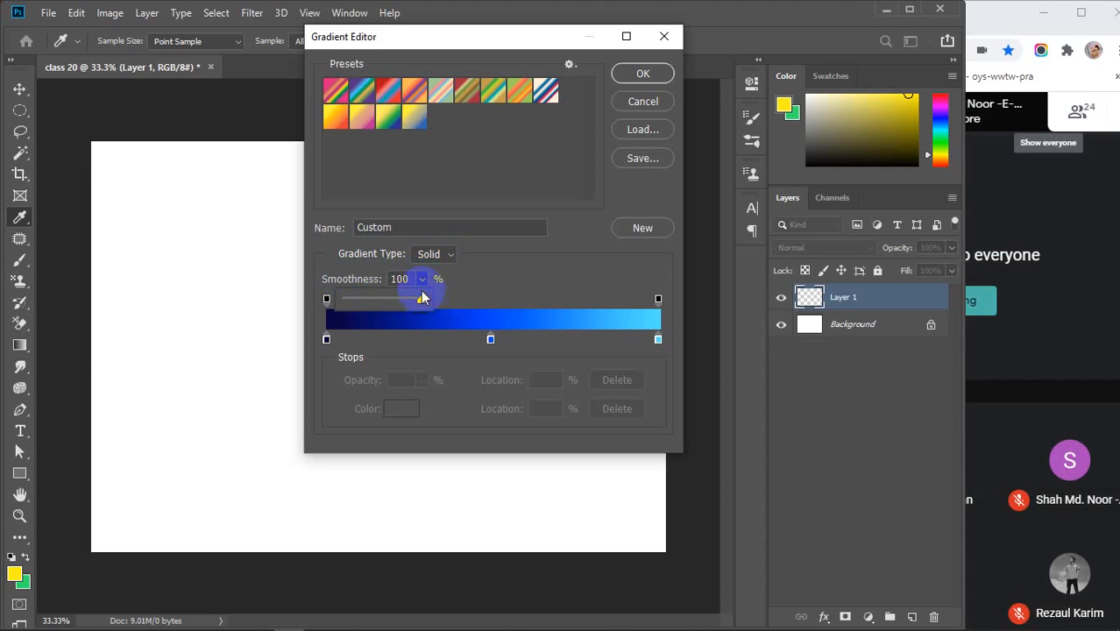
left_click(420, 281)
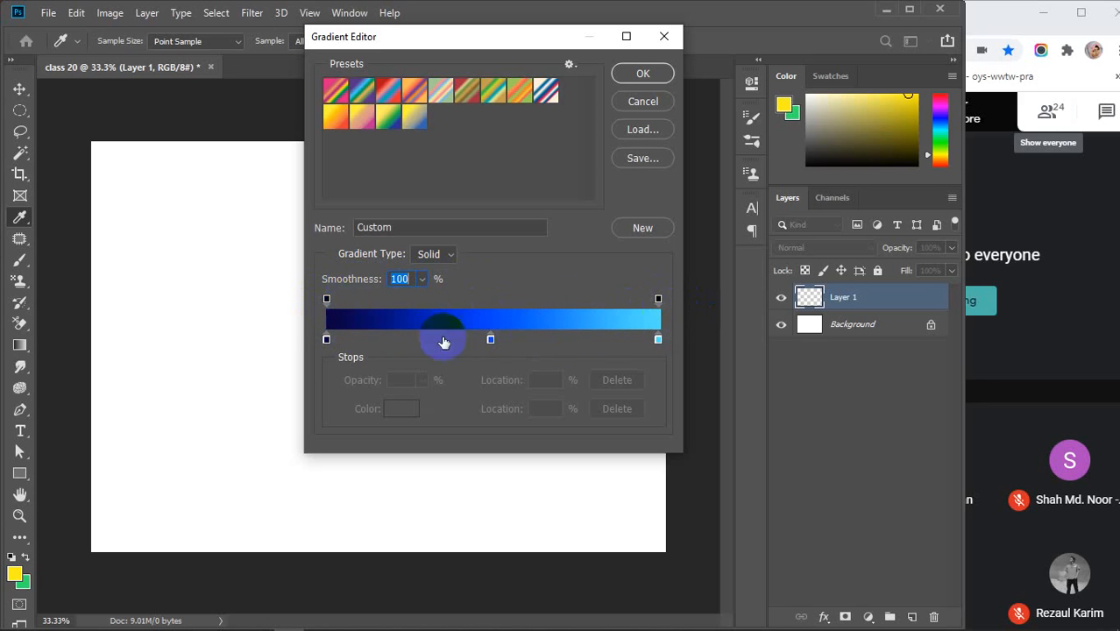
left_click_drag(490, 341, 488, 408)
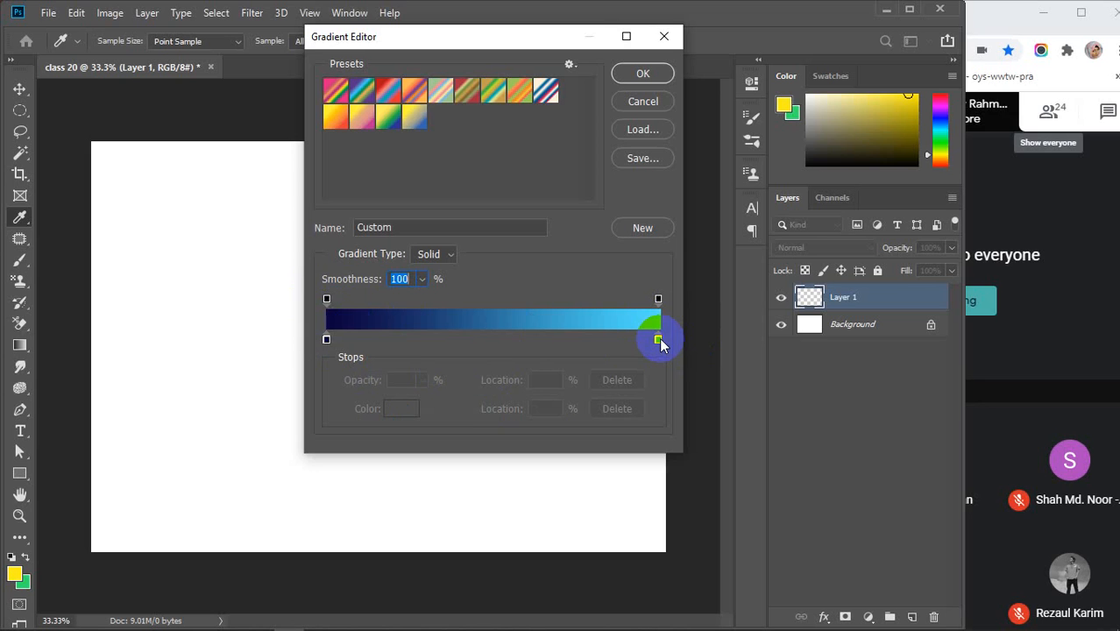
left_click(325, 340)
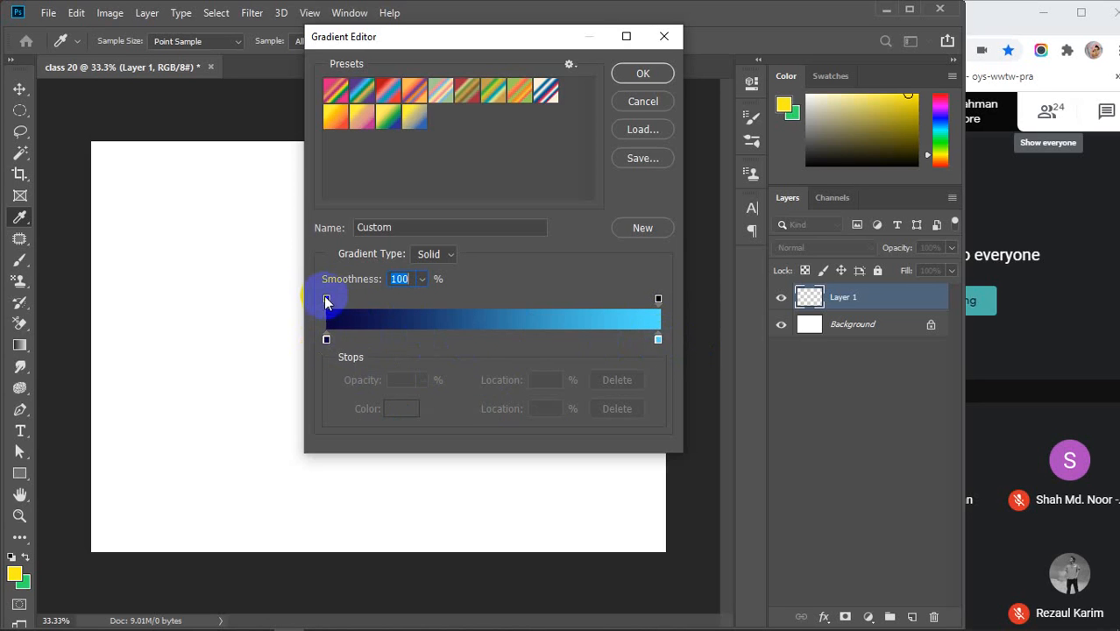
left_click(658, 298)
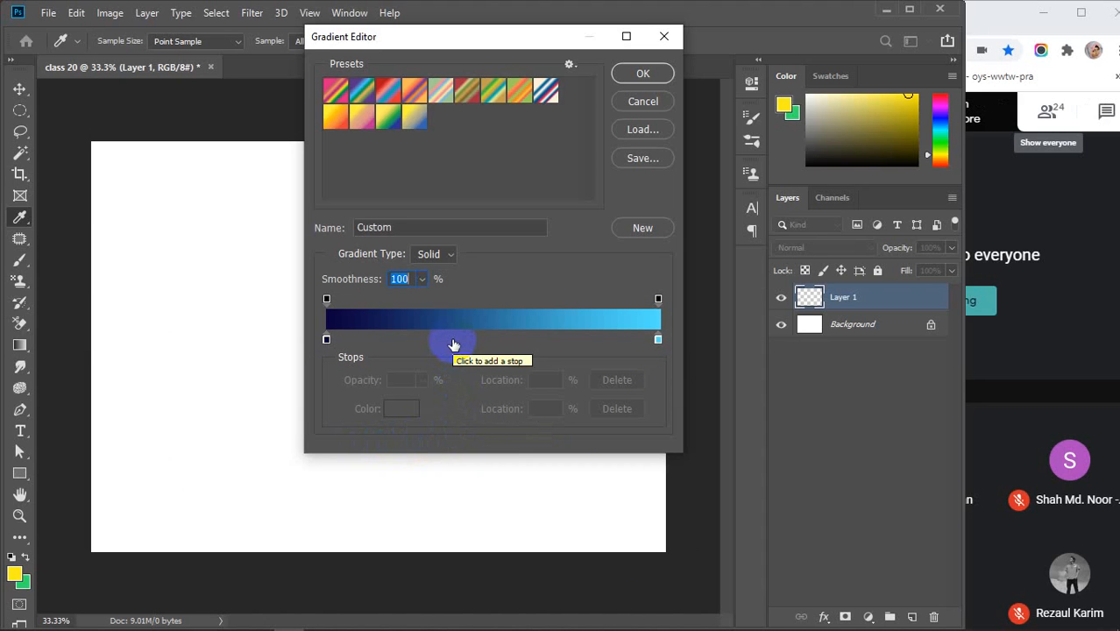
- Add eleven blue color stops between the gradient's end stops, at locations including 8%, 19%, 35%, 56%, 65%, 87% and 93%
left_click(391, 339)
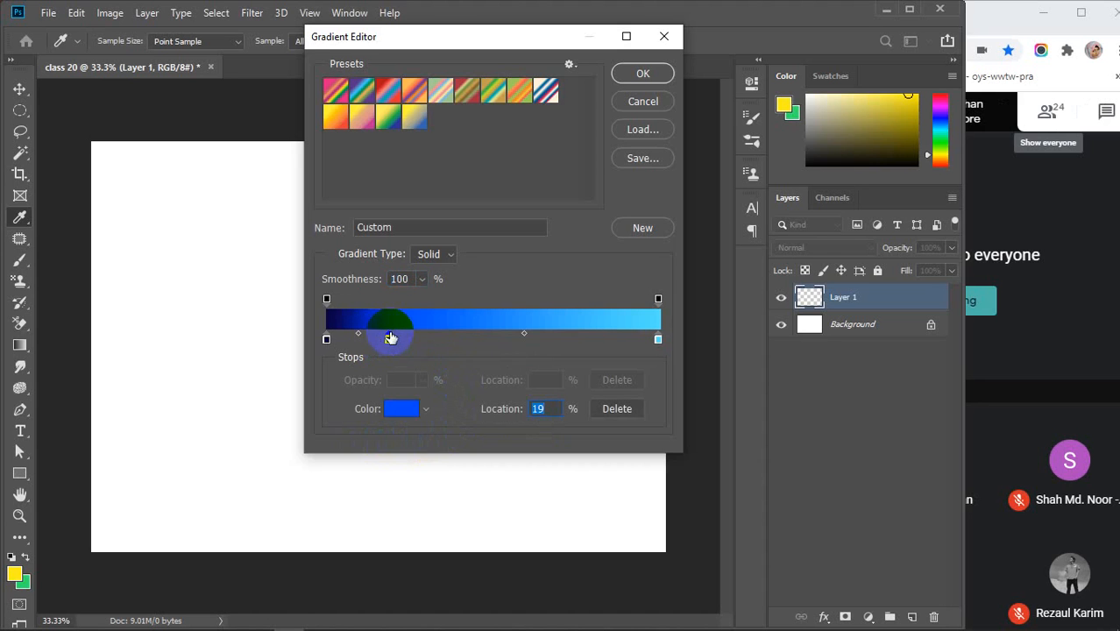
left_click(444, 339)
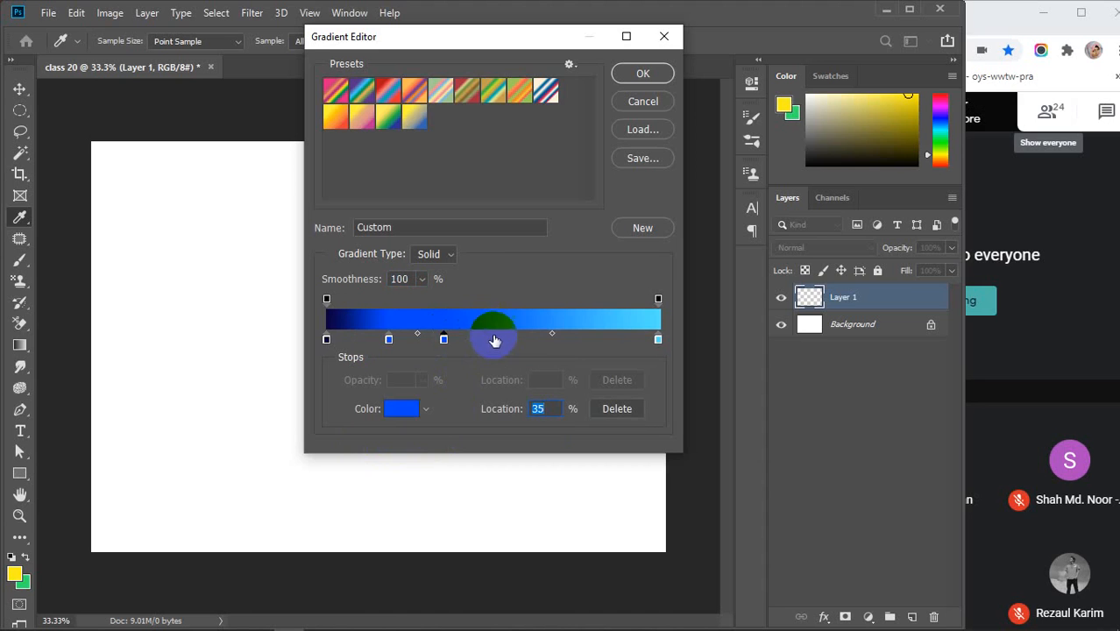
left_click(493, 338)
left_click(543, 339)
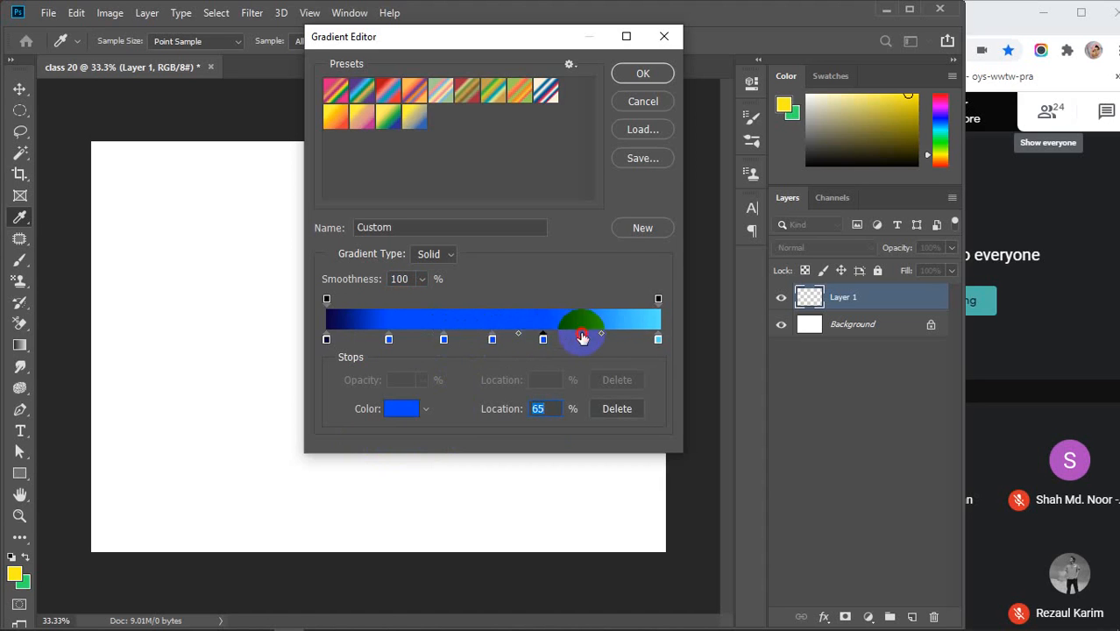
left_click(581, 338)
left_click(614, 339)
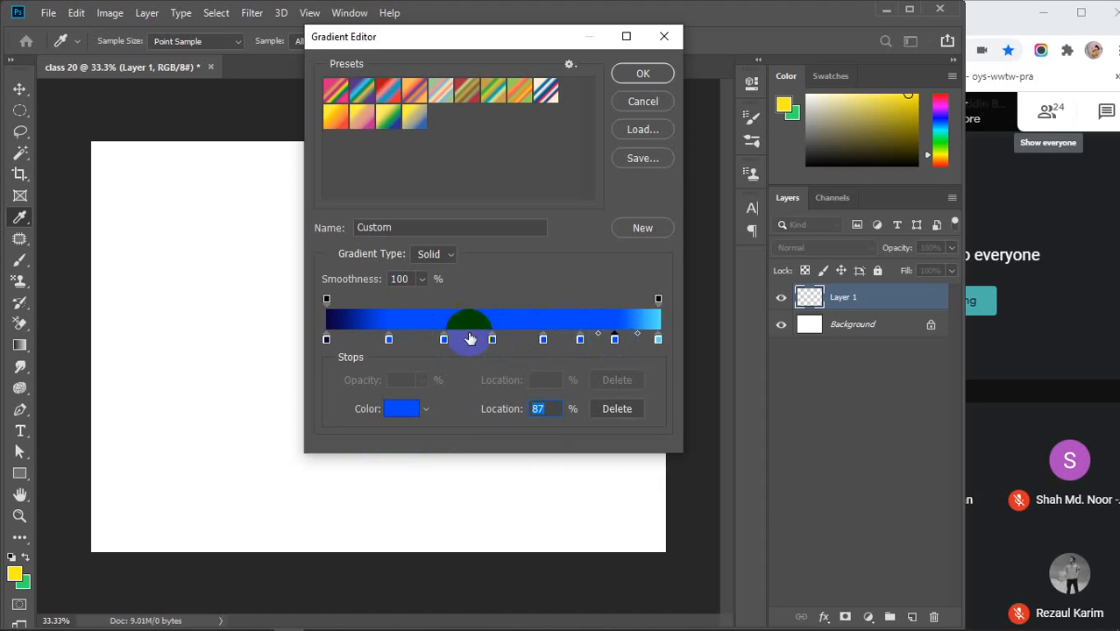
left_click(465, 338)
left_click(413, 339)
left_click(355, 339)
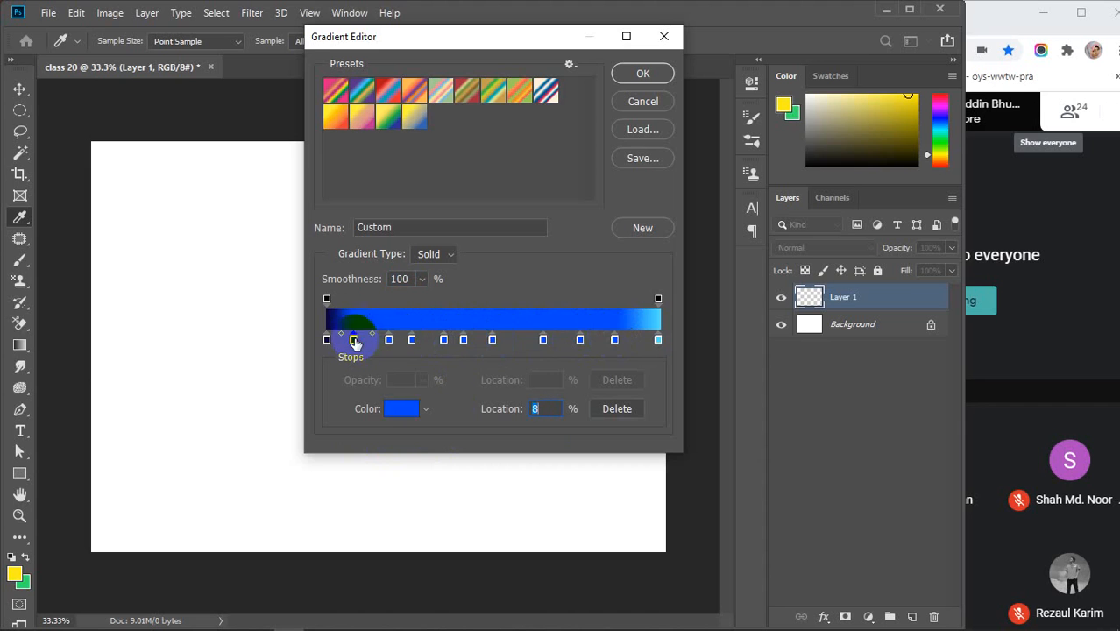
left_click(637, 339)
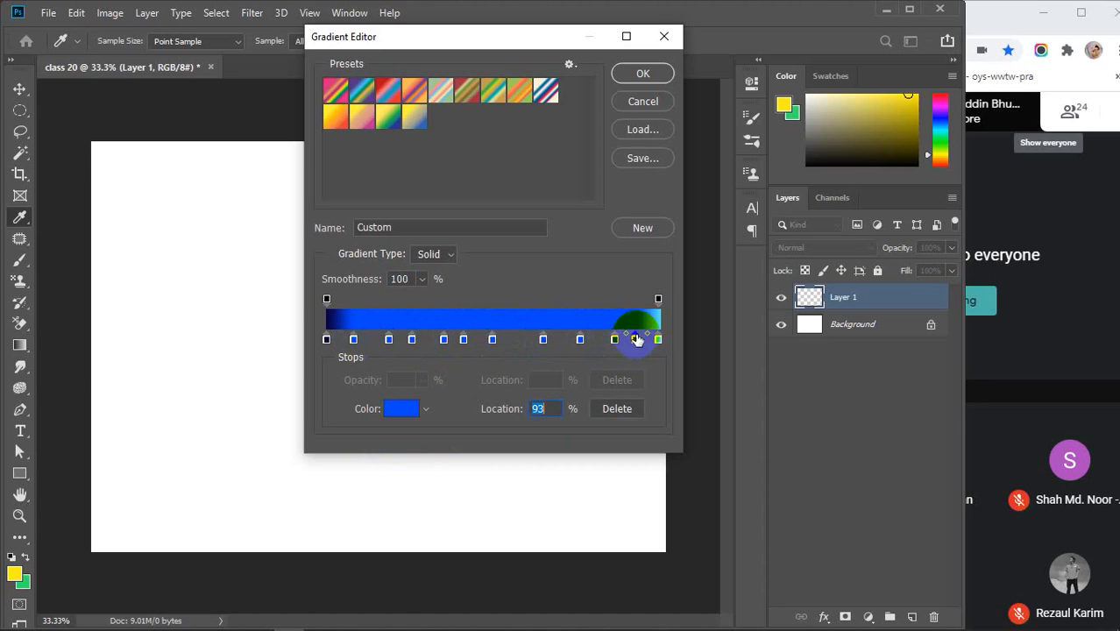
left_click(516, 339)
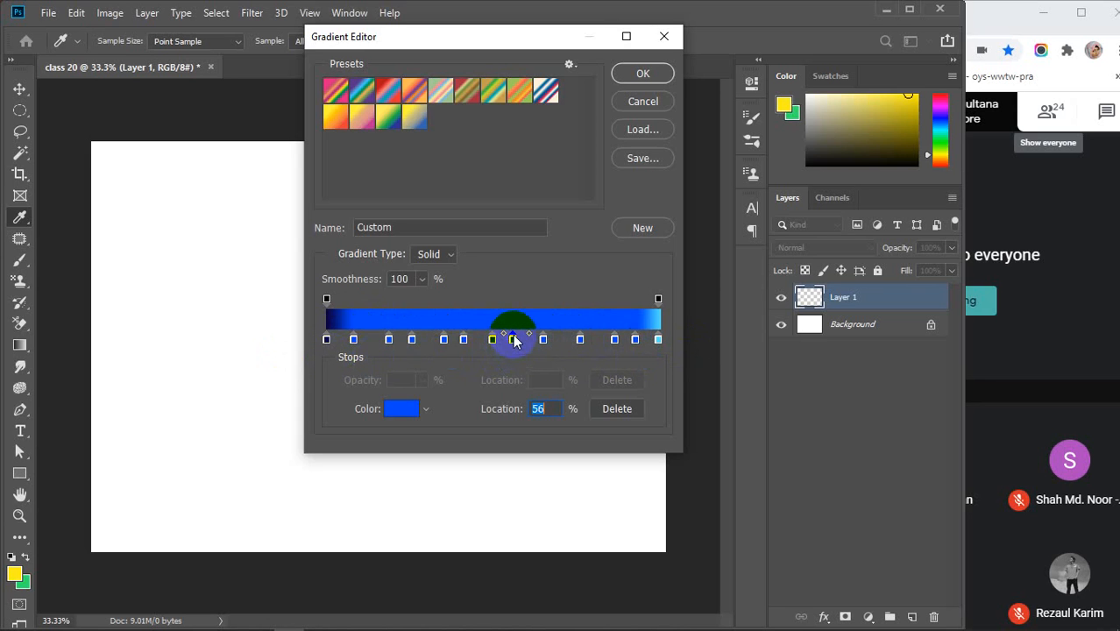
- Delete the color stops at 56% and 25% from the gradient
left_click(616, 409)
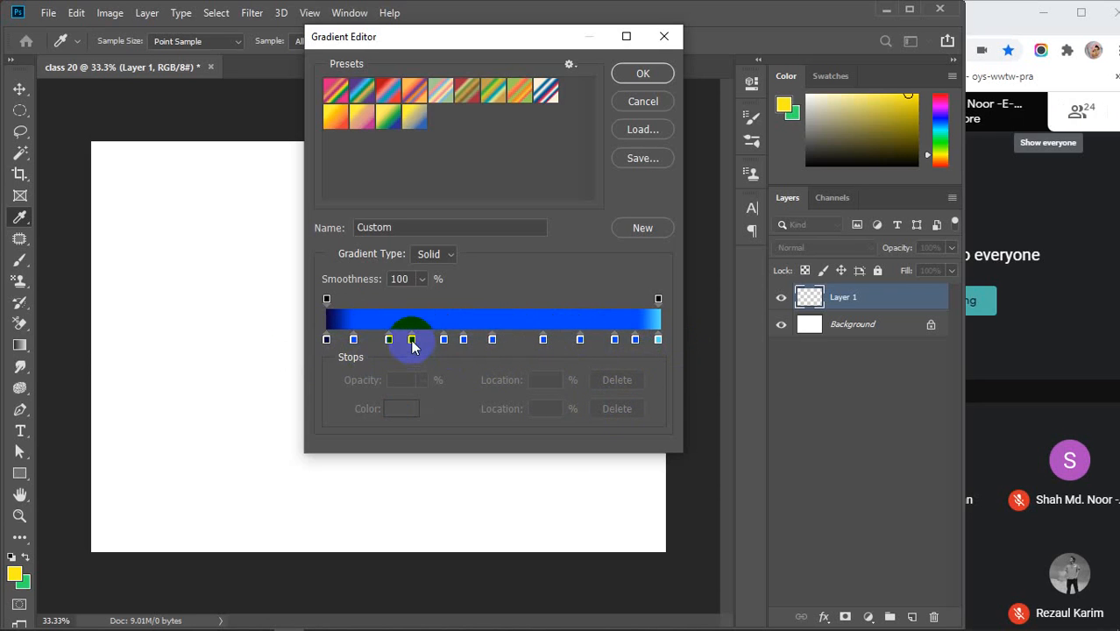
left_click(412, 340)
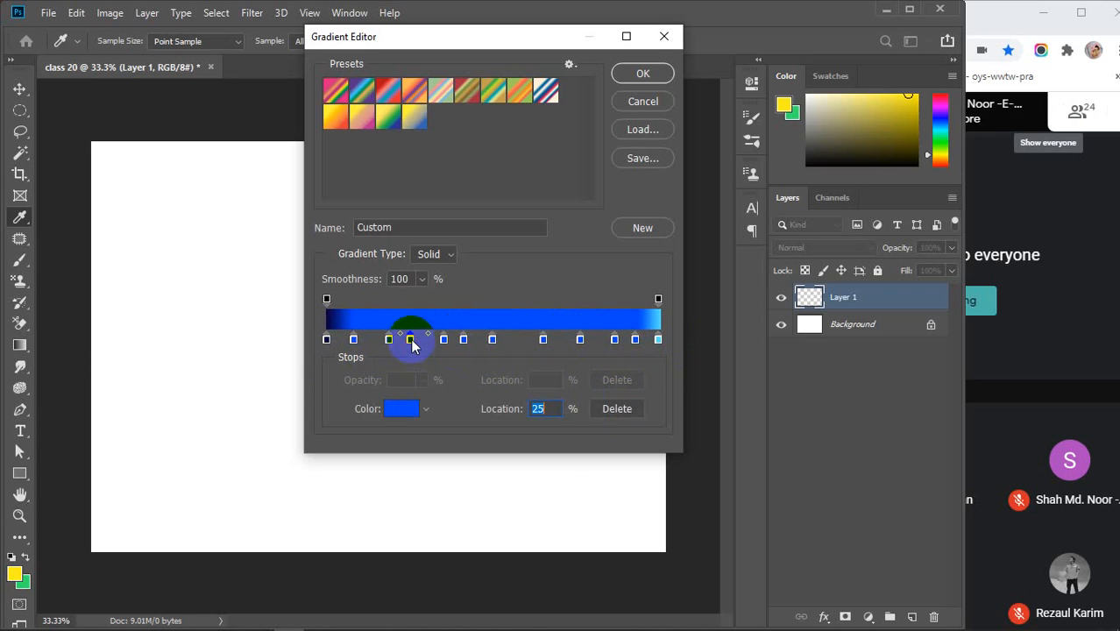
left_click(617, 409)
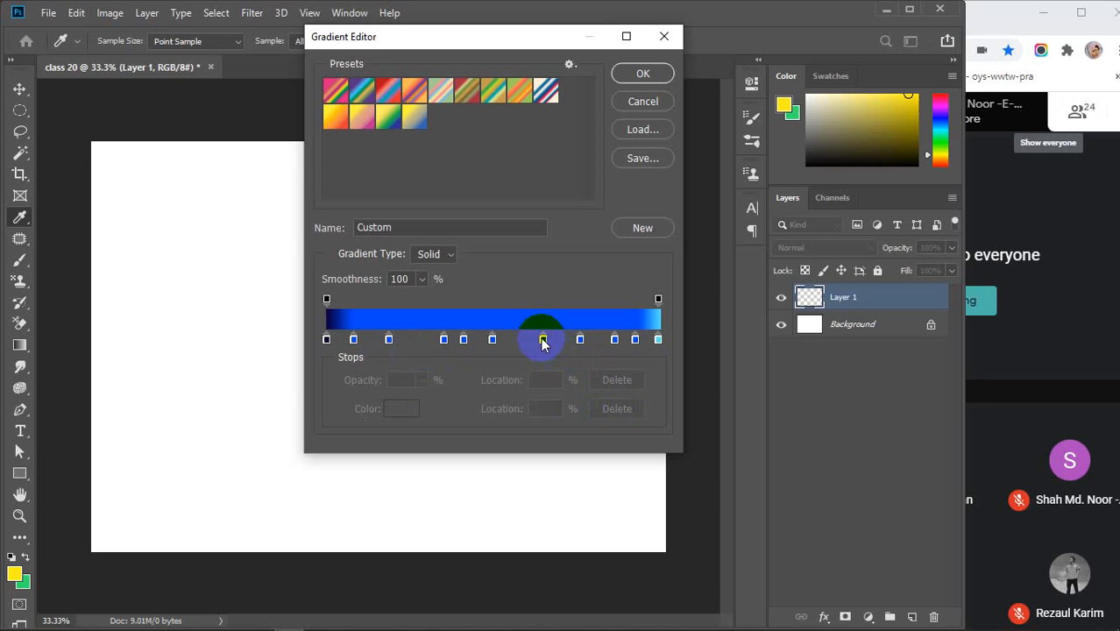
- Remove all the remaining intermediate blue color stops, keeping only the dark blue and light blue end stops
left_click_drag(542, 342, 542, 364)
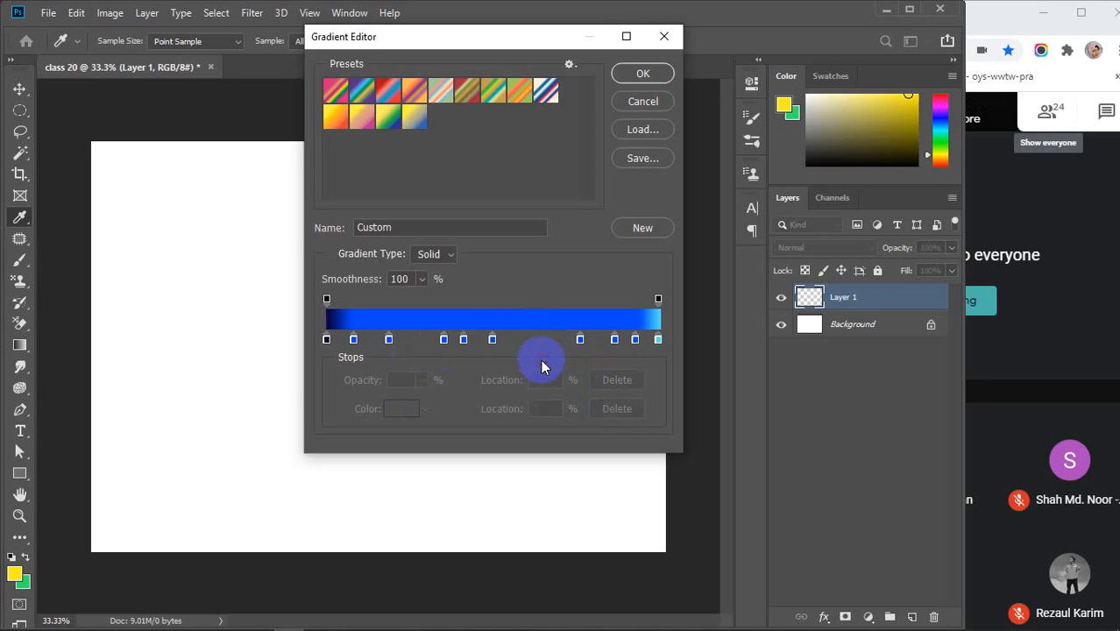
left_click_drag(464, 342, 463, 375)
left_click(389, 340)
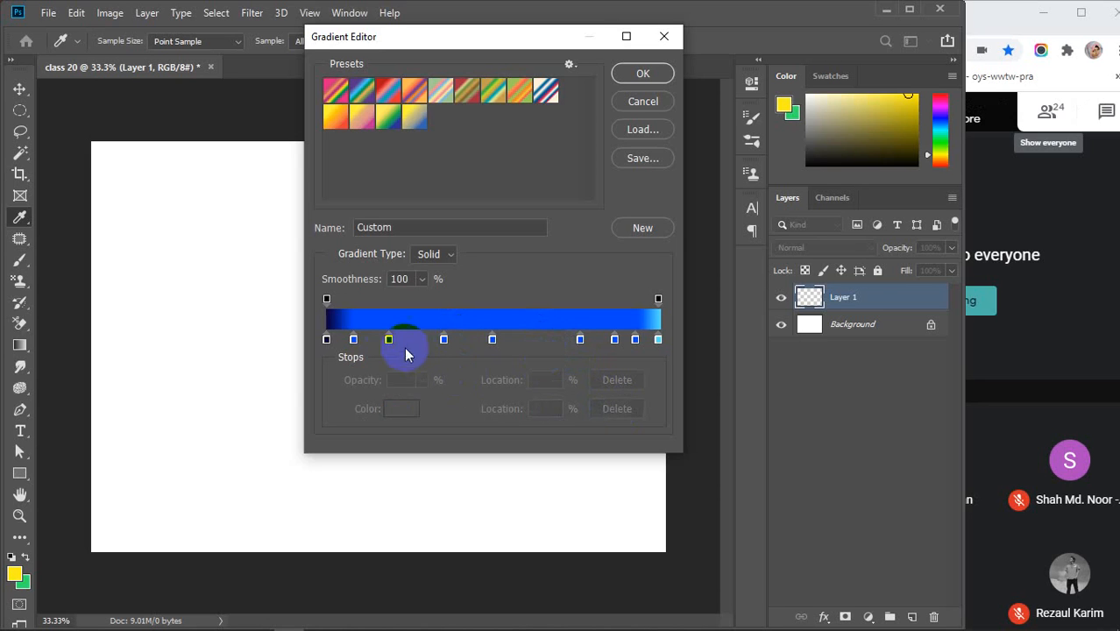
left_click_drag(388, 341, 354, 375)
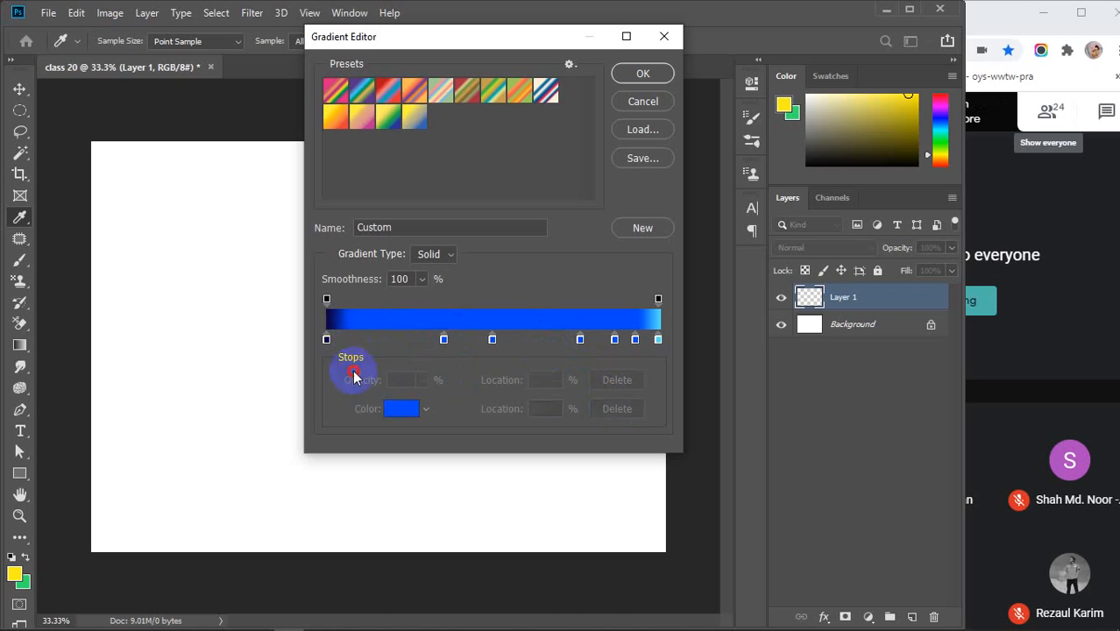
left_click_drag(443, 340, 441, 377)
left_click(493, 341)
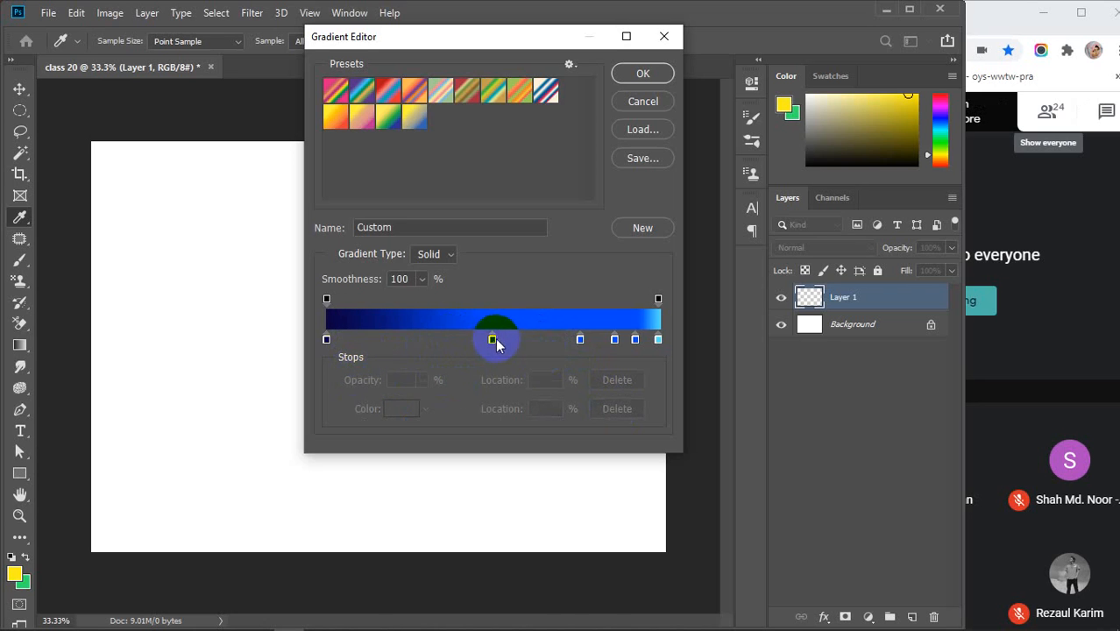
left_click_drag(493, 340, 491, 371)
left_click_drag(579, 341, 634, 382)
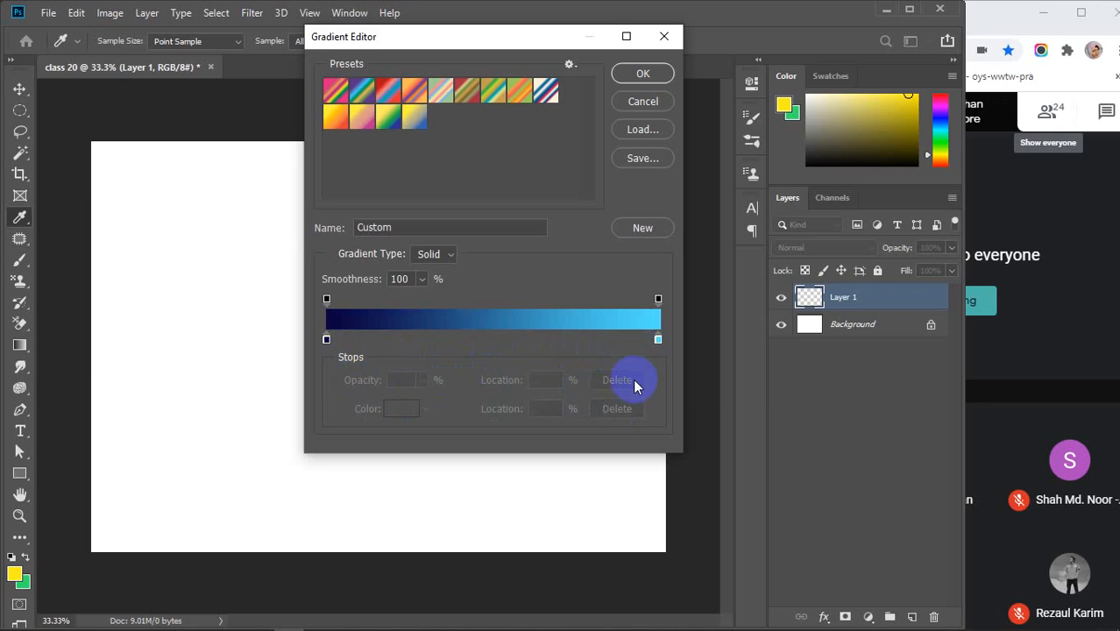
- Try and discard a color stop at 24%, and add two blue stops between the end stops, the second at 63%
left_click(407, 336)
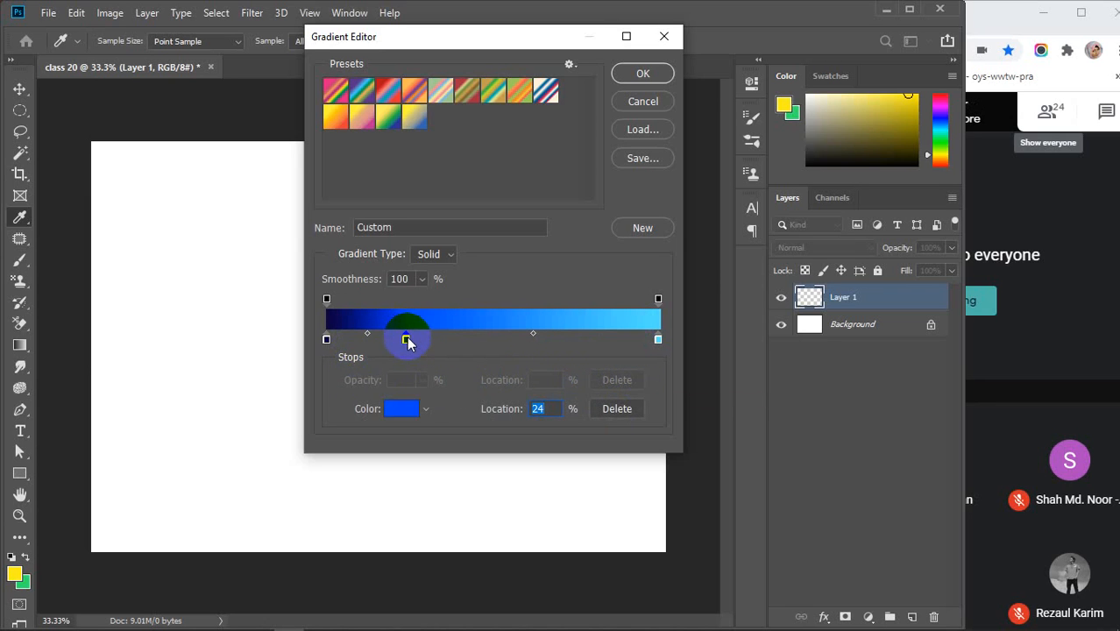
left_click_drag(407, 340, 405, 421)
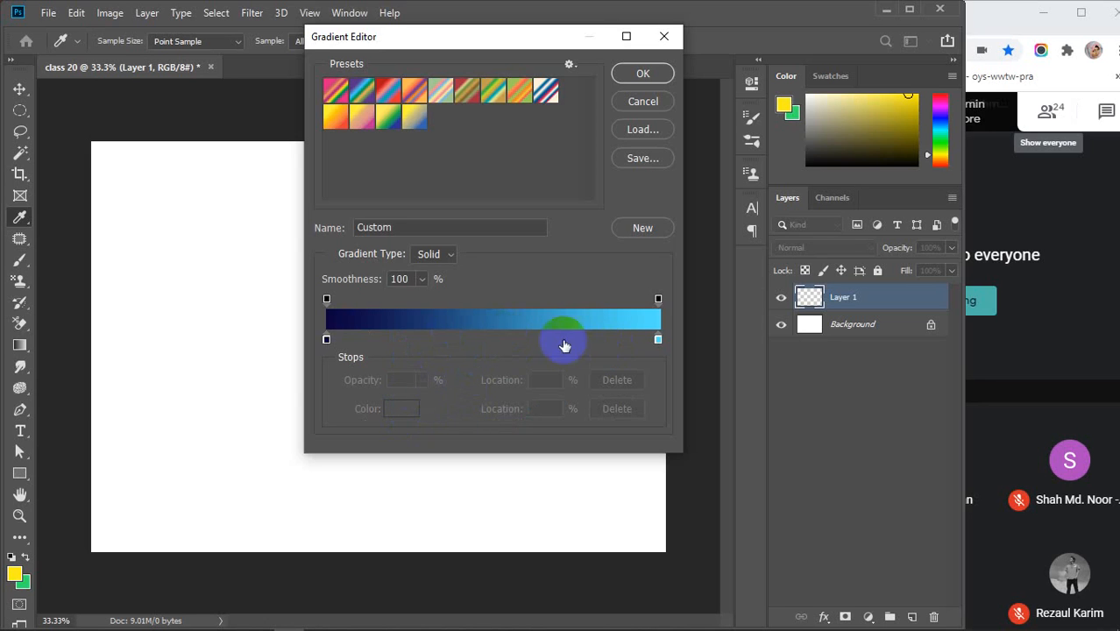
left_click(420, 339)
left_click_drag(562, 340, 538, 341)
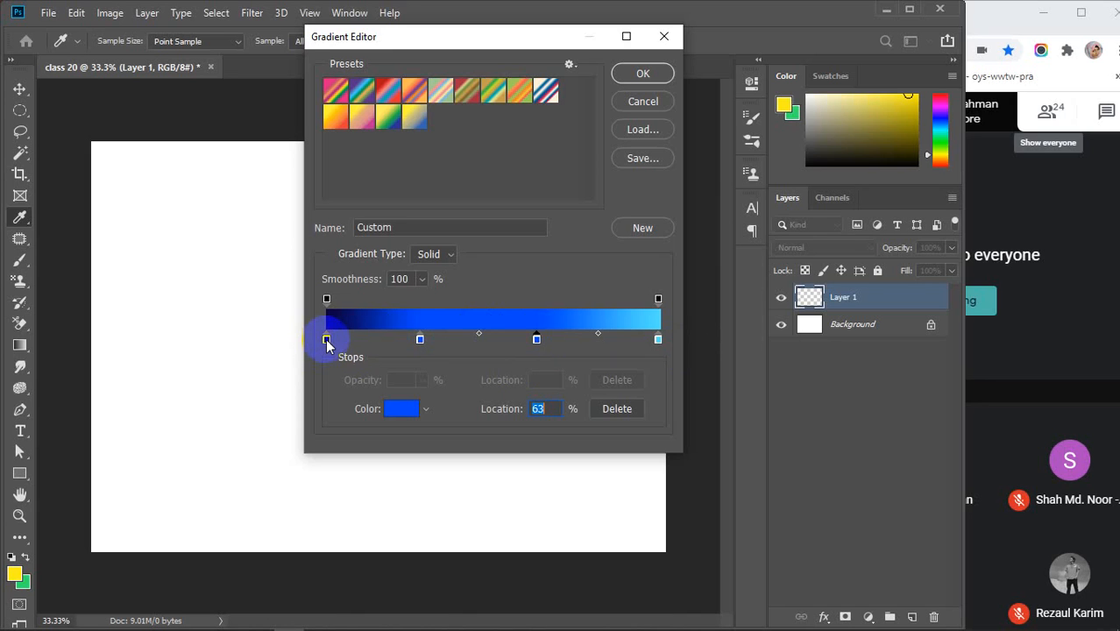
- Recolor the gradient's starting color stop at 0% to a pinkish red with a hue of 340°
left_click(326, 339)
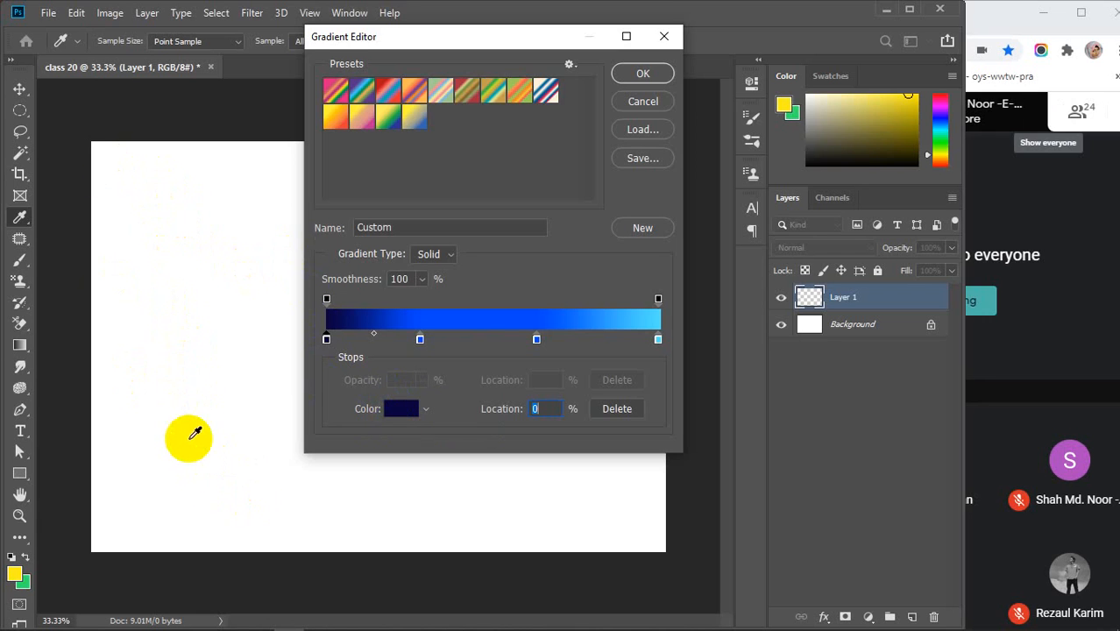
left_click(392, 409)
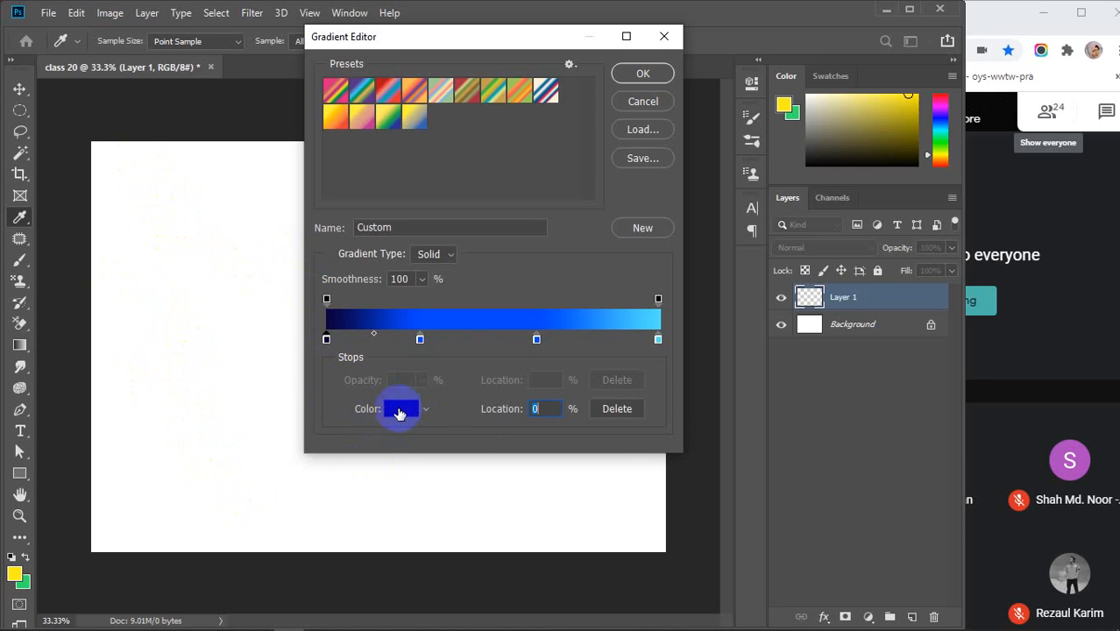
left_click(399, 412)
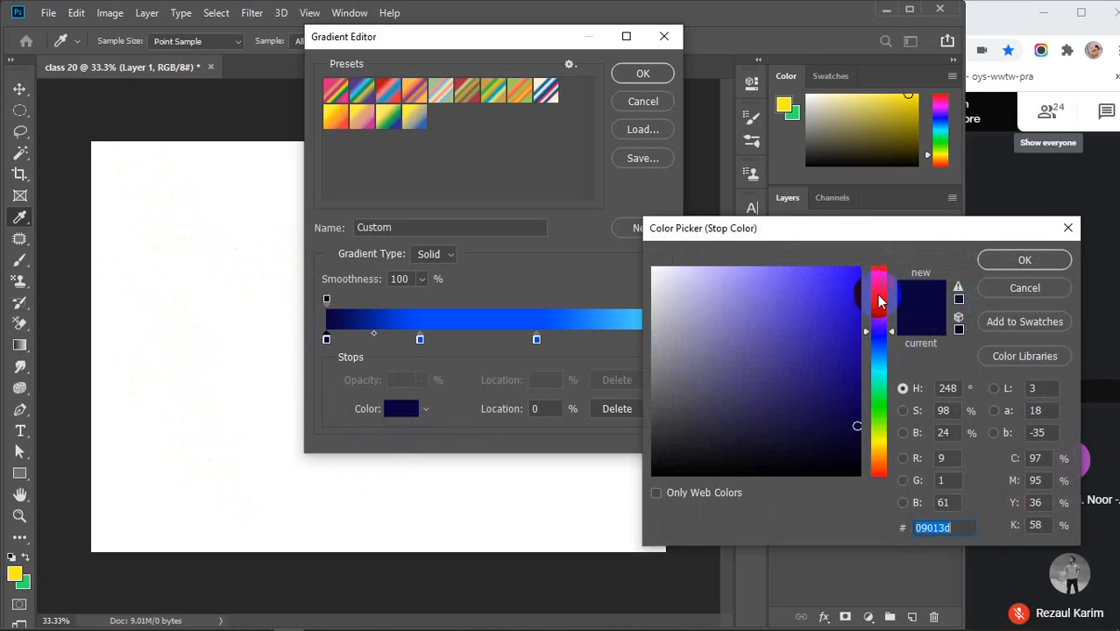
left_click_drag(880, 296, 880, 281)
left_click(829, 316)
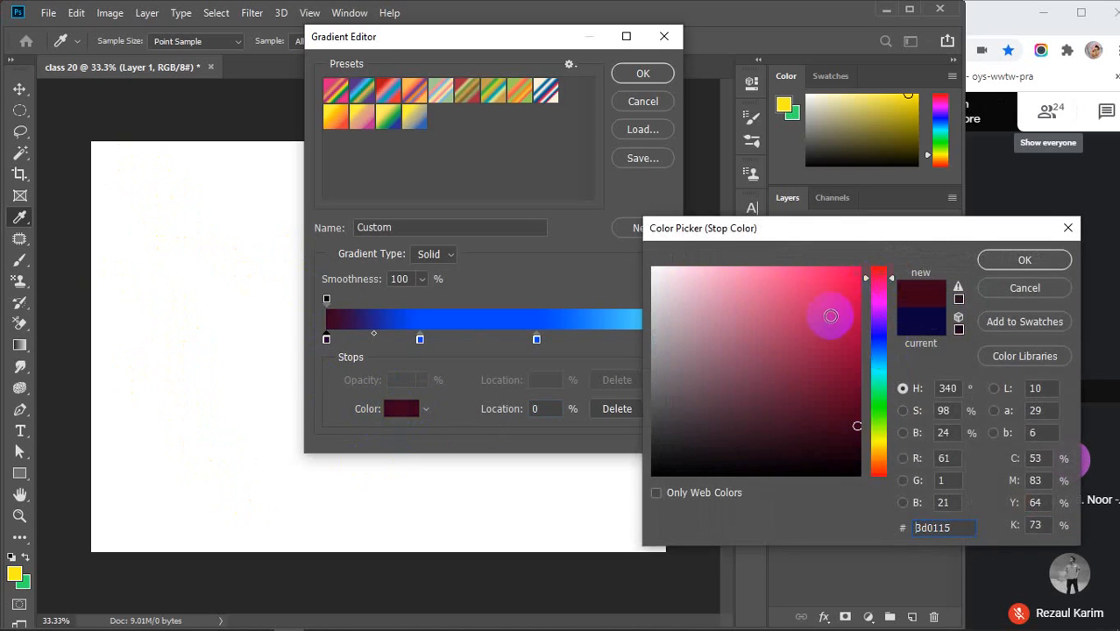
left_click(1008, 259)
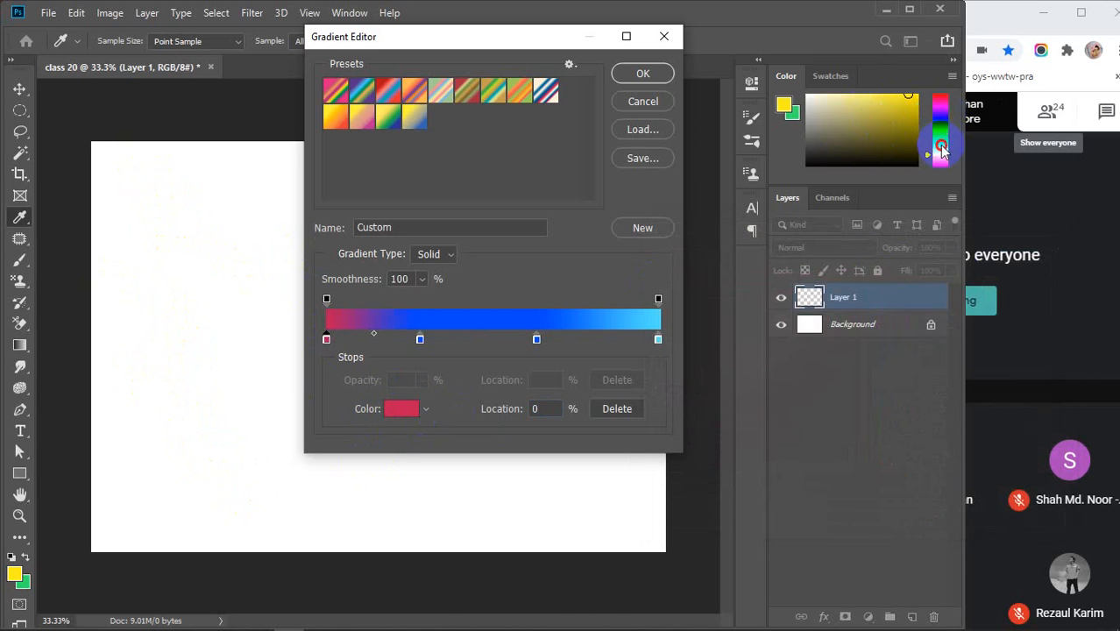
- Change the foreground color and the gradient's 0% stop to olive yellow #9a922f
left_click_drag(881, 127, 900, 112)
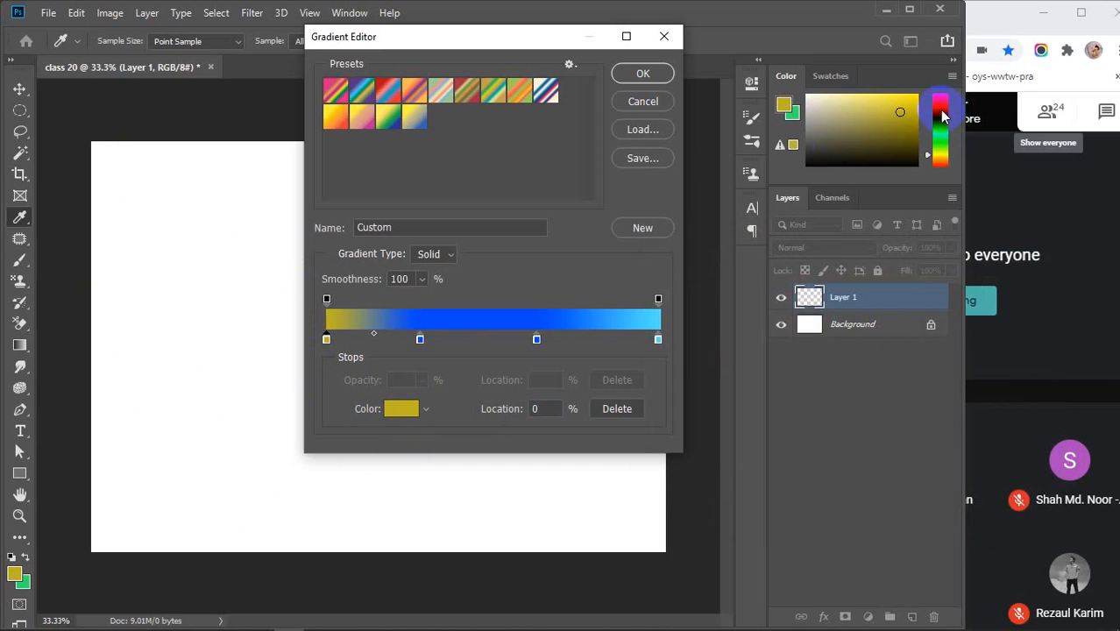
left_click(867, 112)
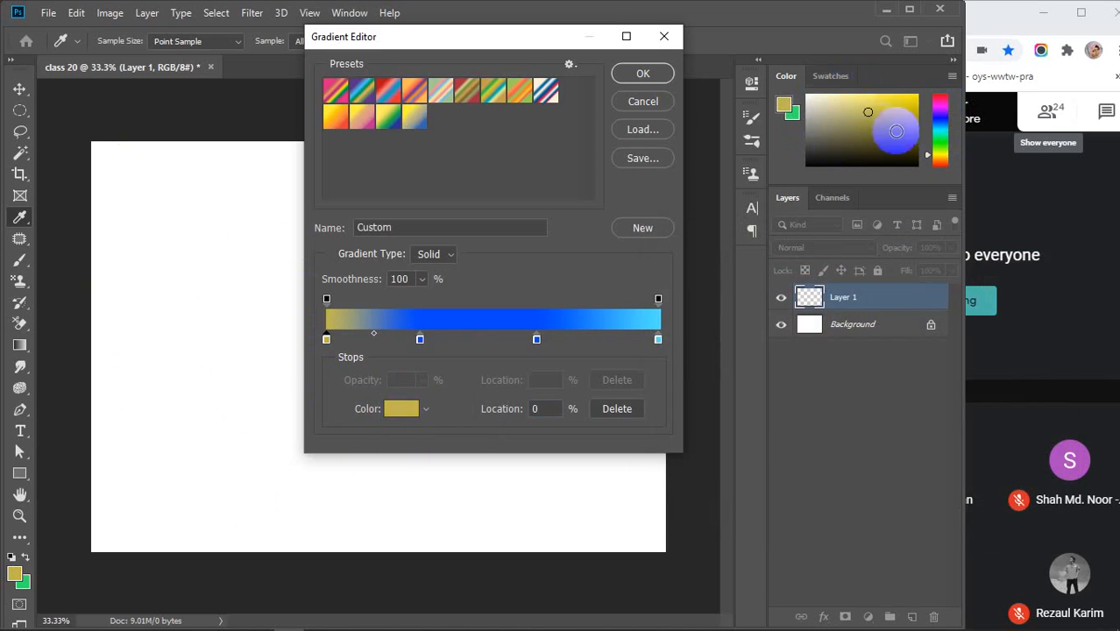
left_click(883, 122)
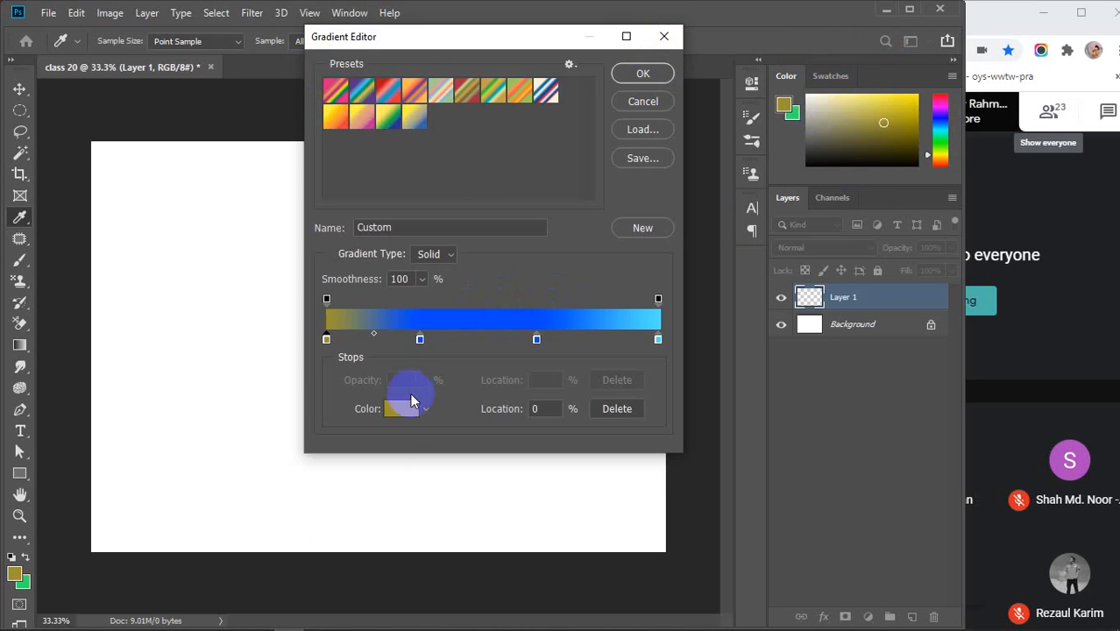
- Recolor the gradient's starting color stop at 0% to purple #a404b7
left_click(325, 341)
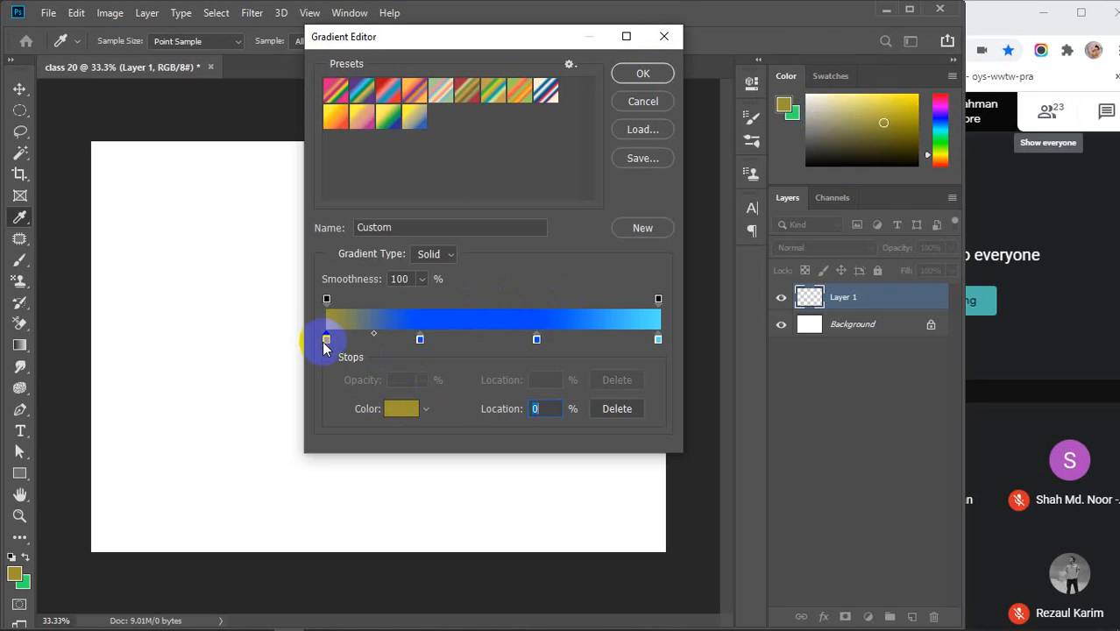
left_click(327, 341)
left_click(401, 411)
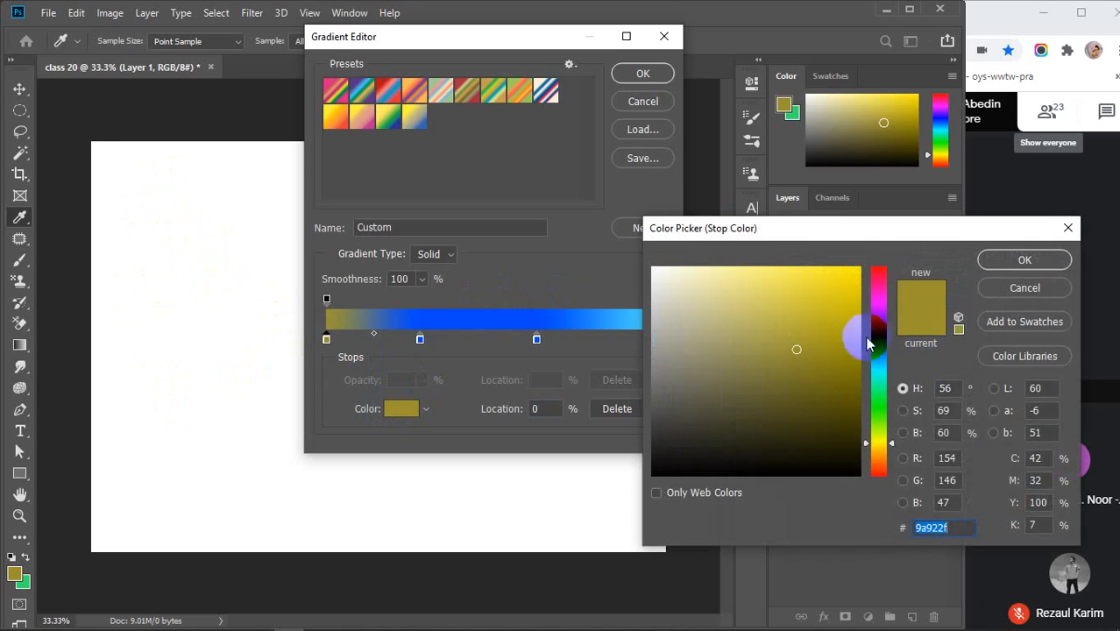
left_click(880, 294)
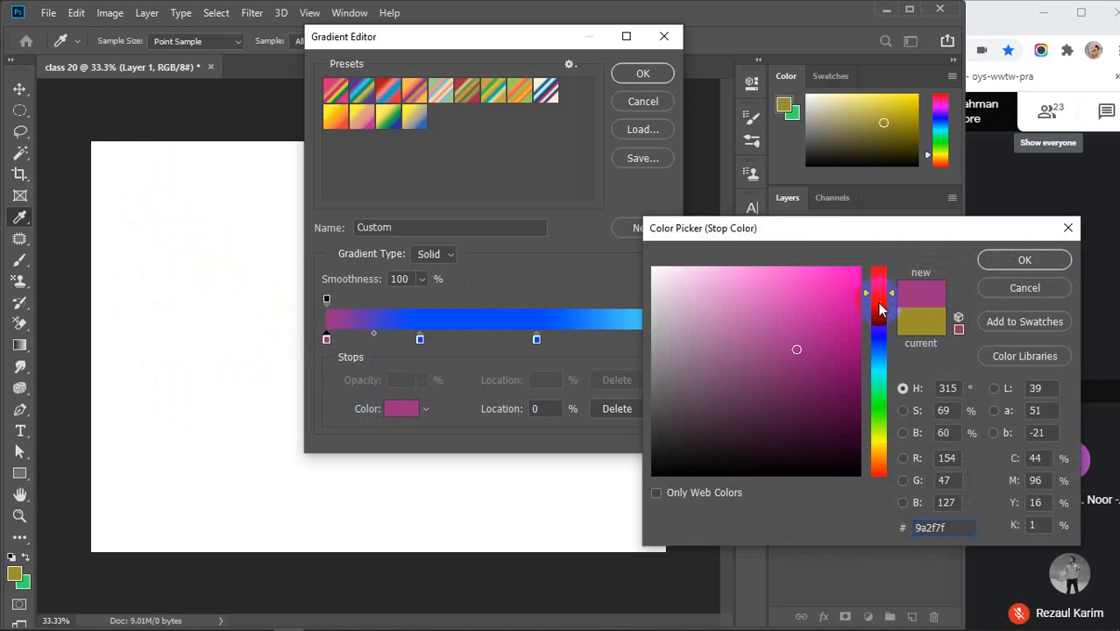
mouse_move(880, 294)
left_mouse_down()
mouse_move(855, 328)
mouse_move(850, 302)
mouse_move(877, 263)
left_mouse_up()
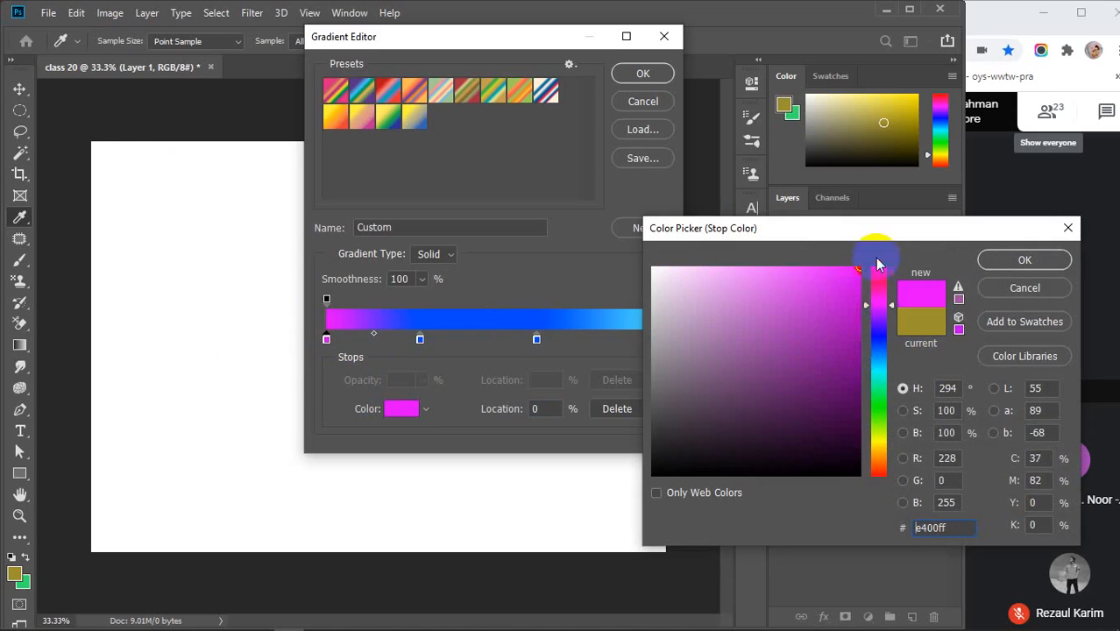
left_click(856, 325)
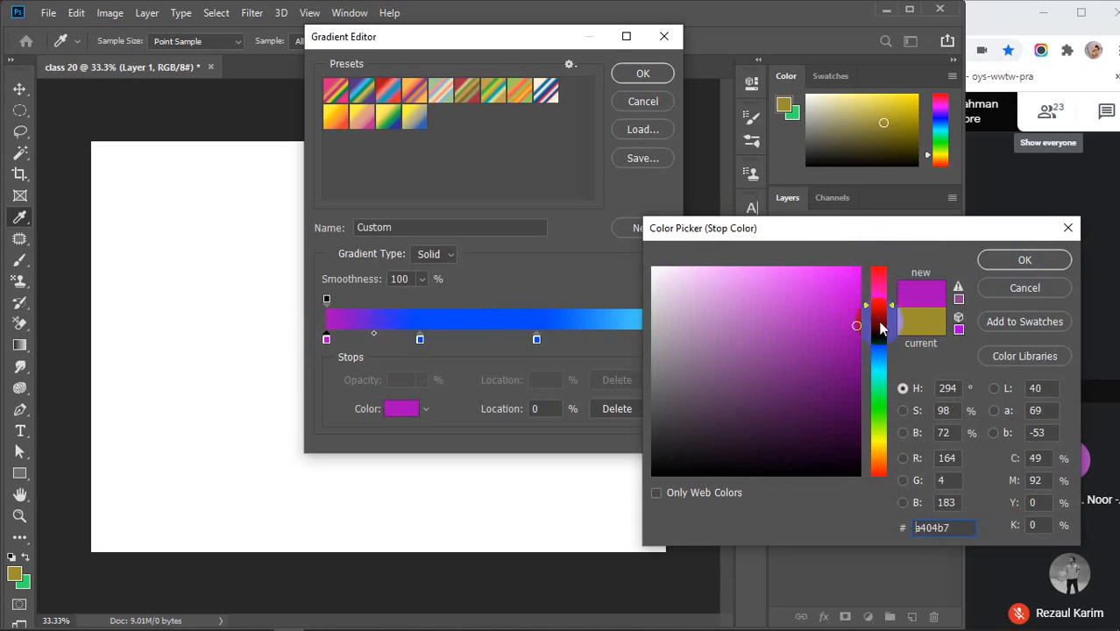
left_click(1023, 260)
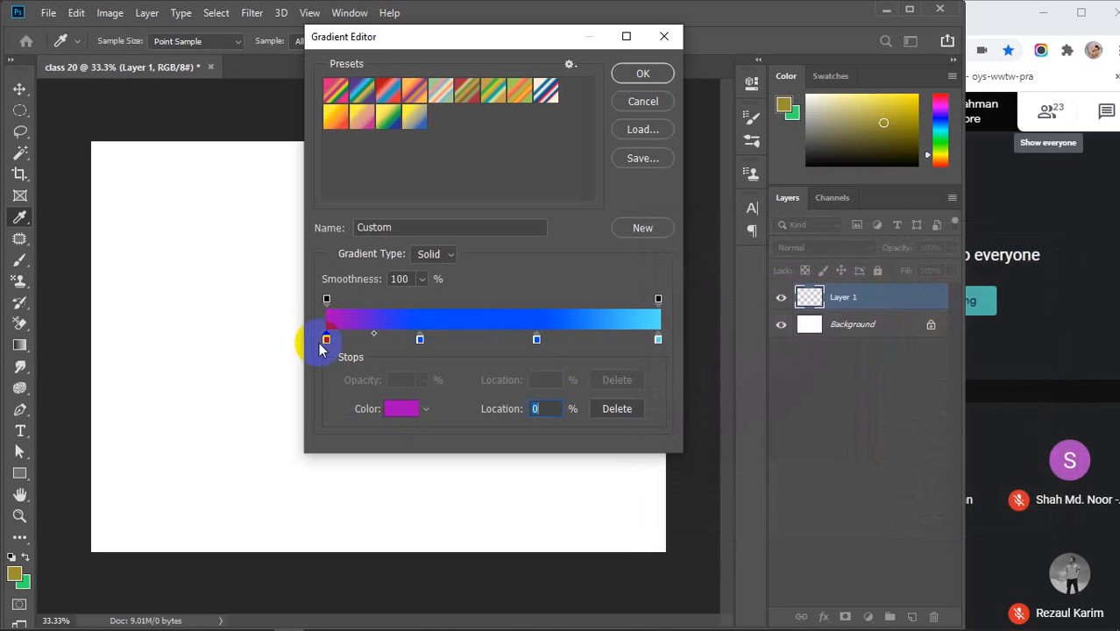
- Recolor the blue color stop at 28% to crimson red #d3063b
left_click(419, 339)
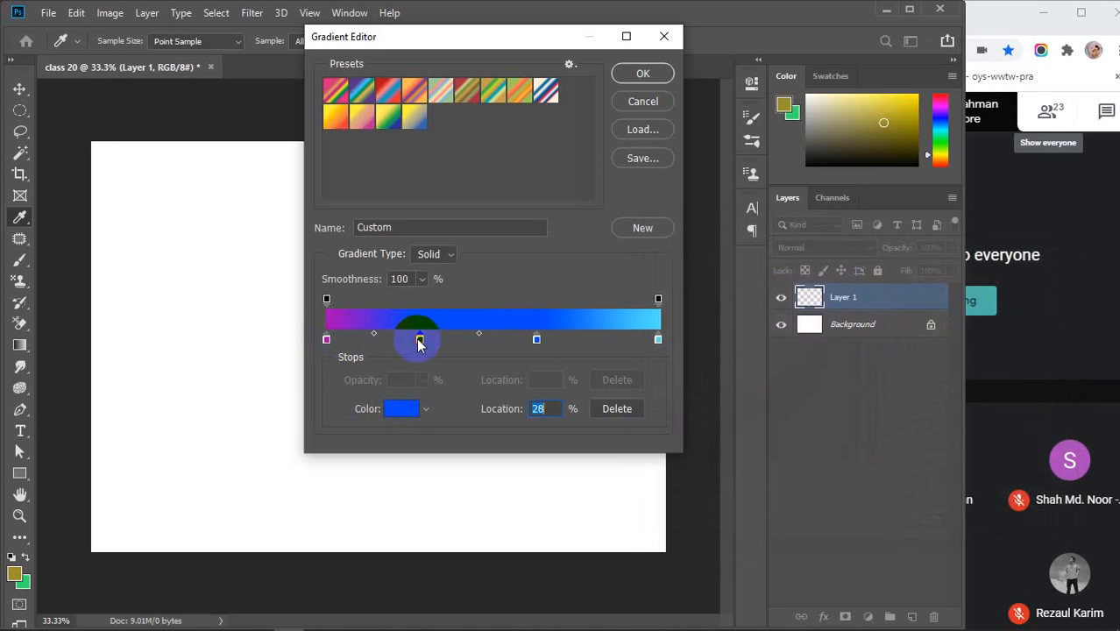
left_click(401, 407)
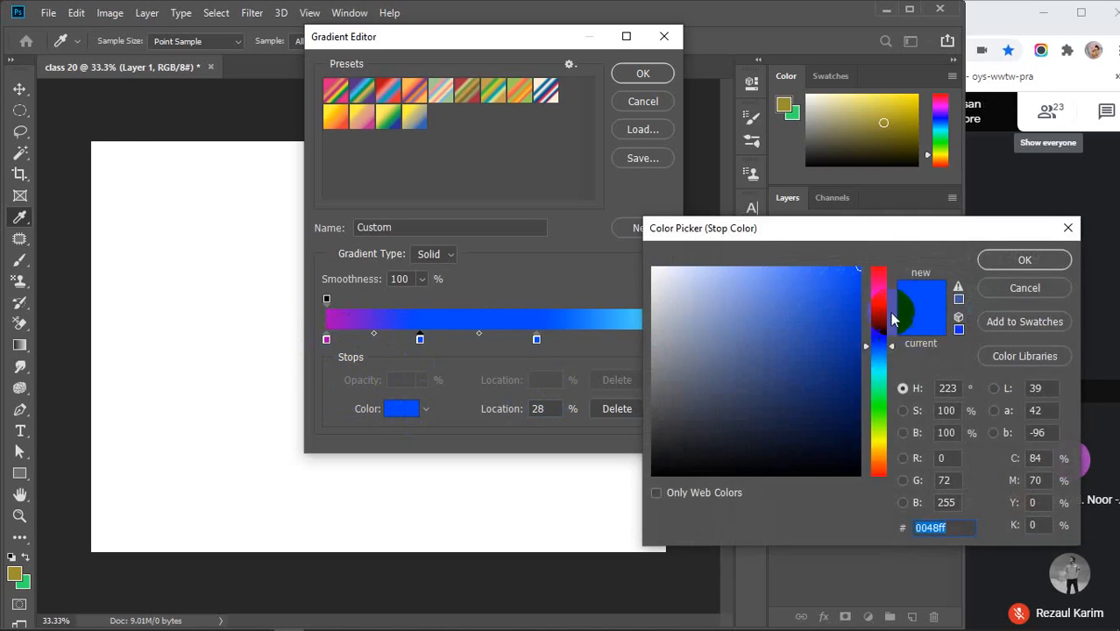
left_click_drag(875, 293, 879, 280)
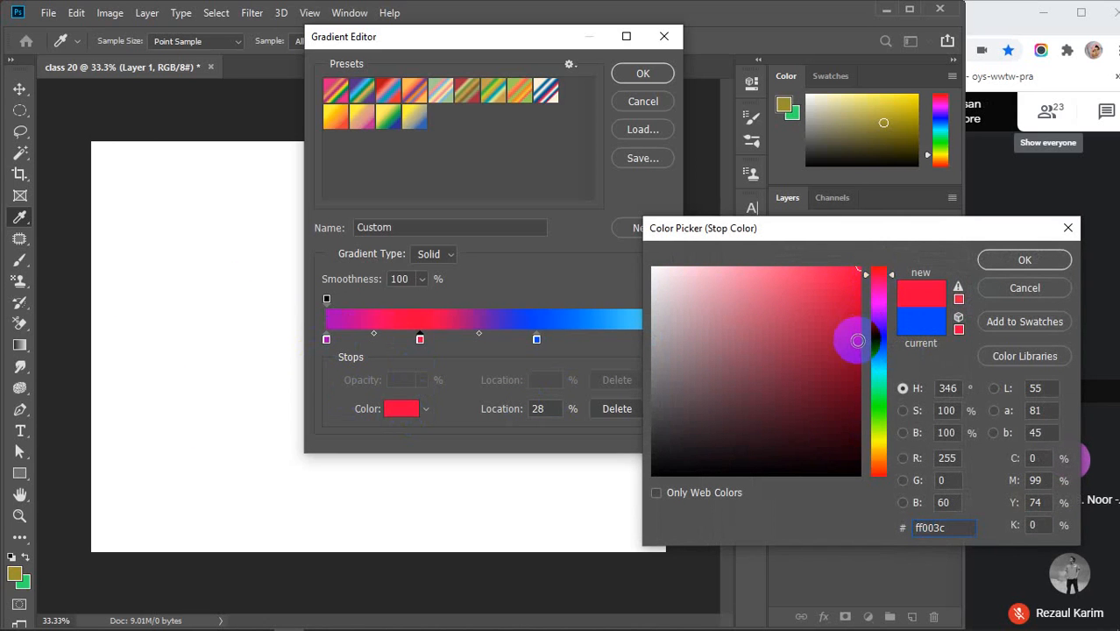
left_click(858, 340)
left_click(856, 302)
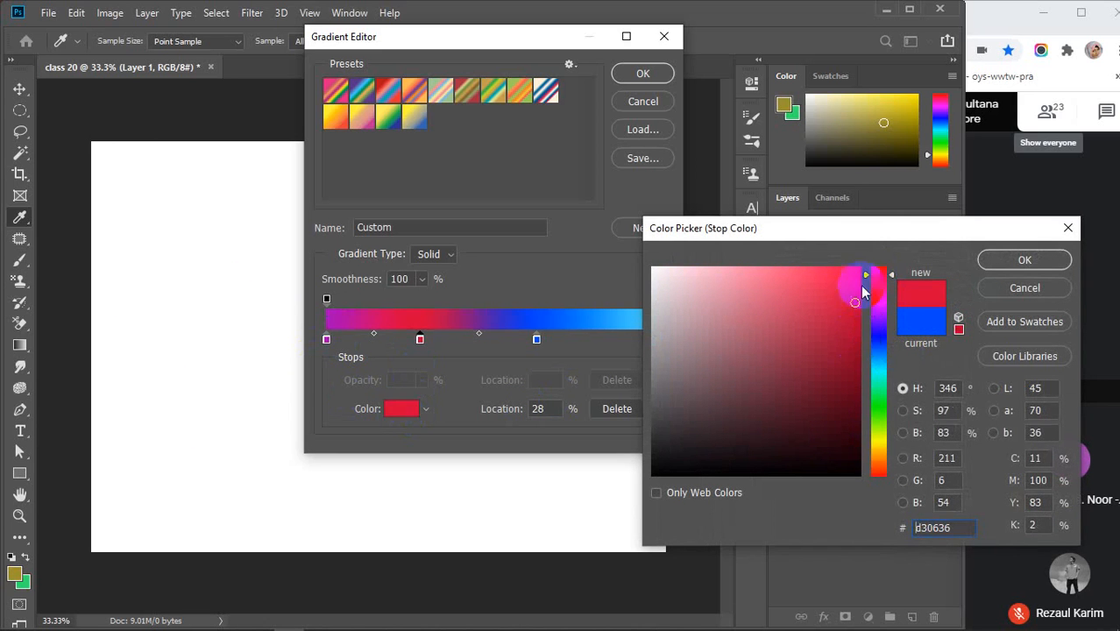
left_click(877, 280)
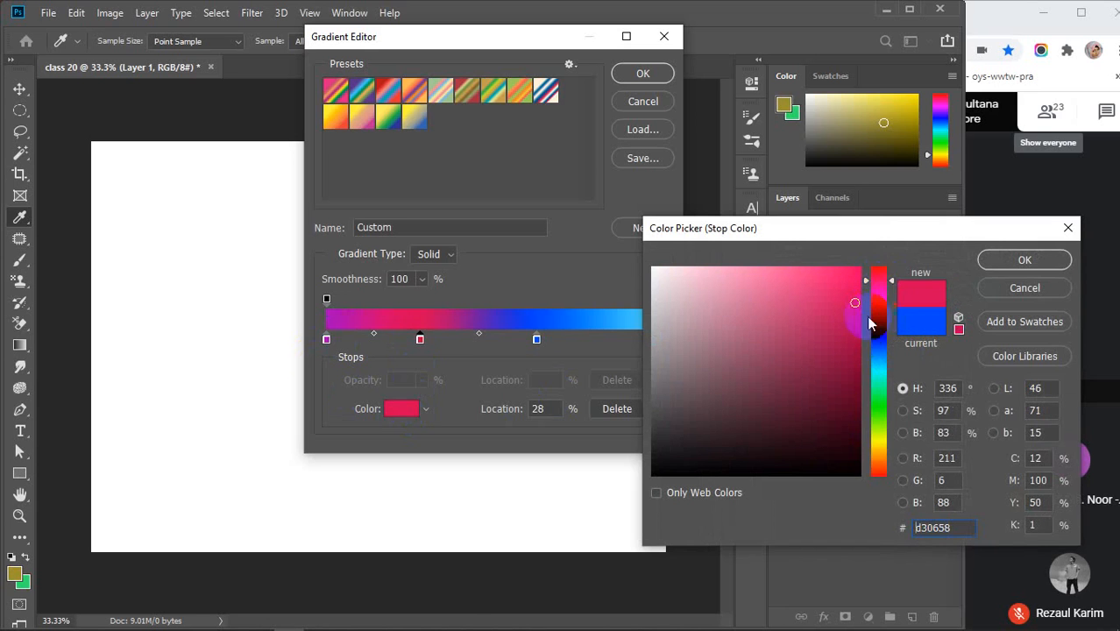
left_click(877, 275)
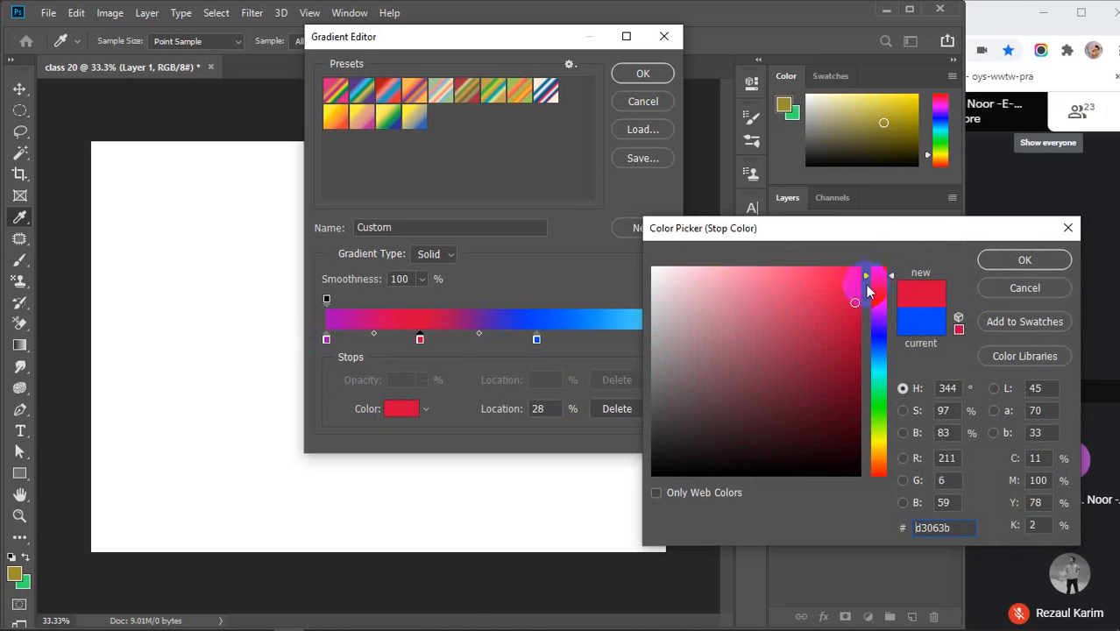
left_click(1003, 260)
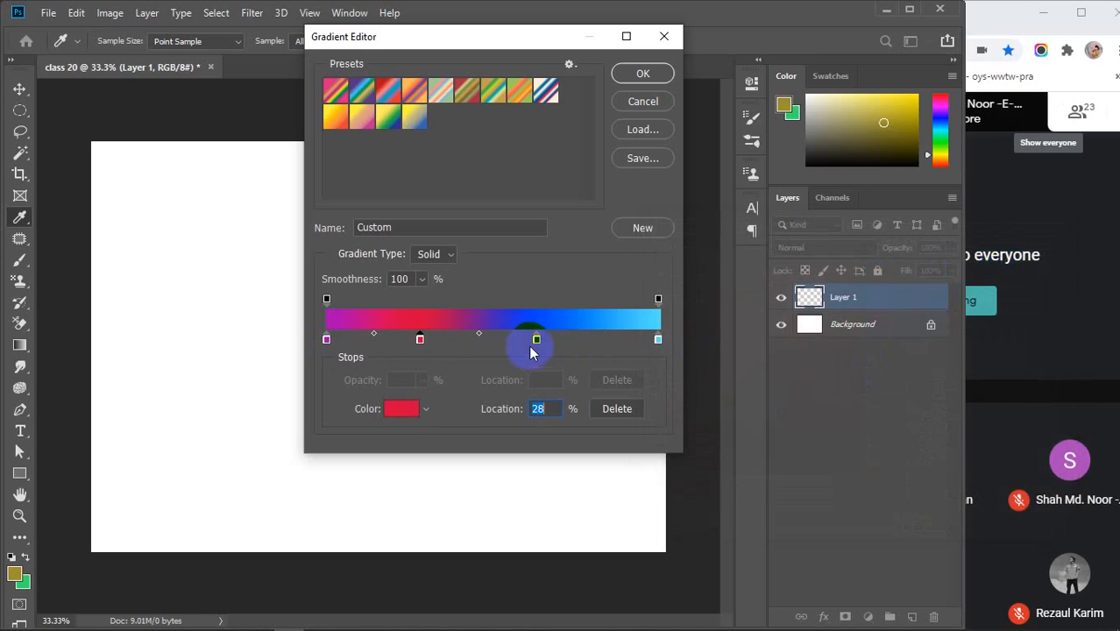
- Recolor the remaining blue color stop at 63% to a fully saturated orange
left_click(404, 408)
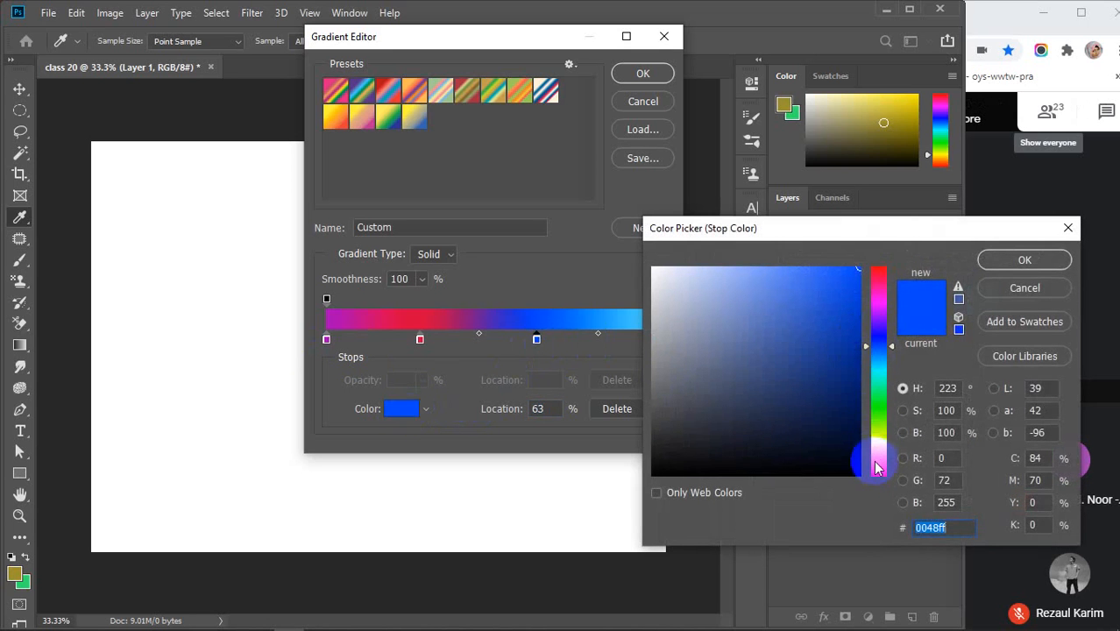
left_click_drag(877, 471, 875, 458)
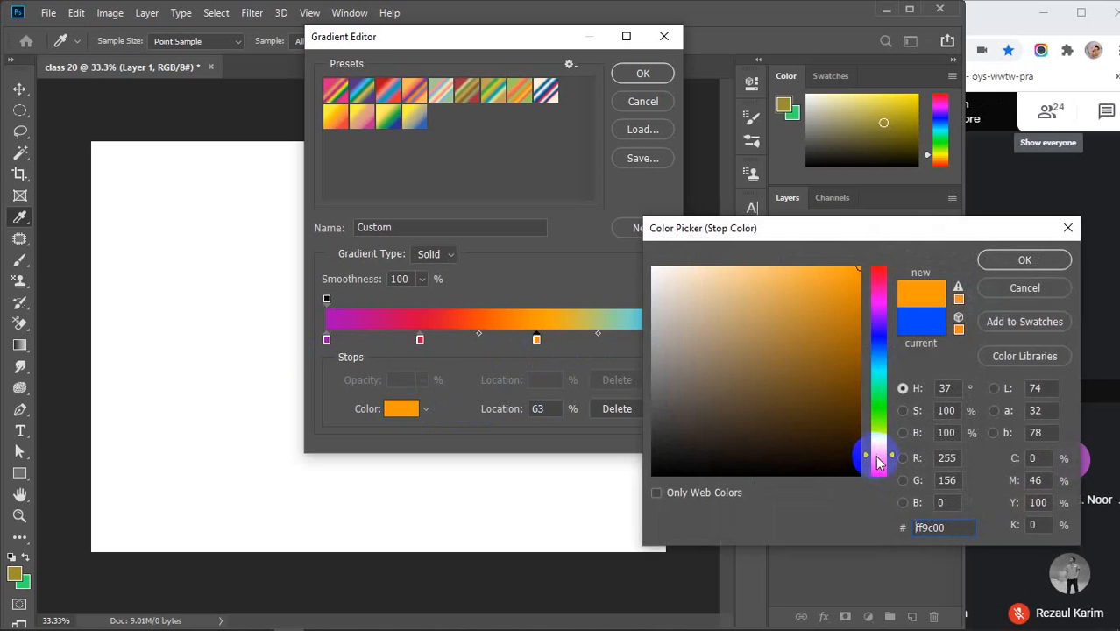
left_click(1013, 258)
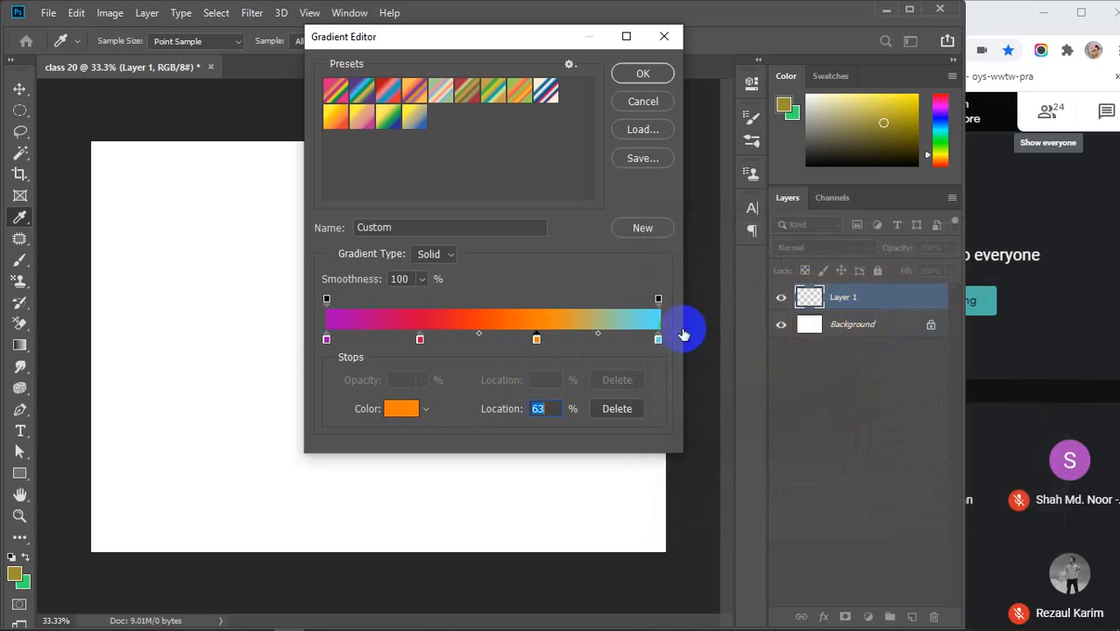
- Recolor the gradient's light blue end stop at 100% to golden yellow
left_click(657, 342)
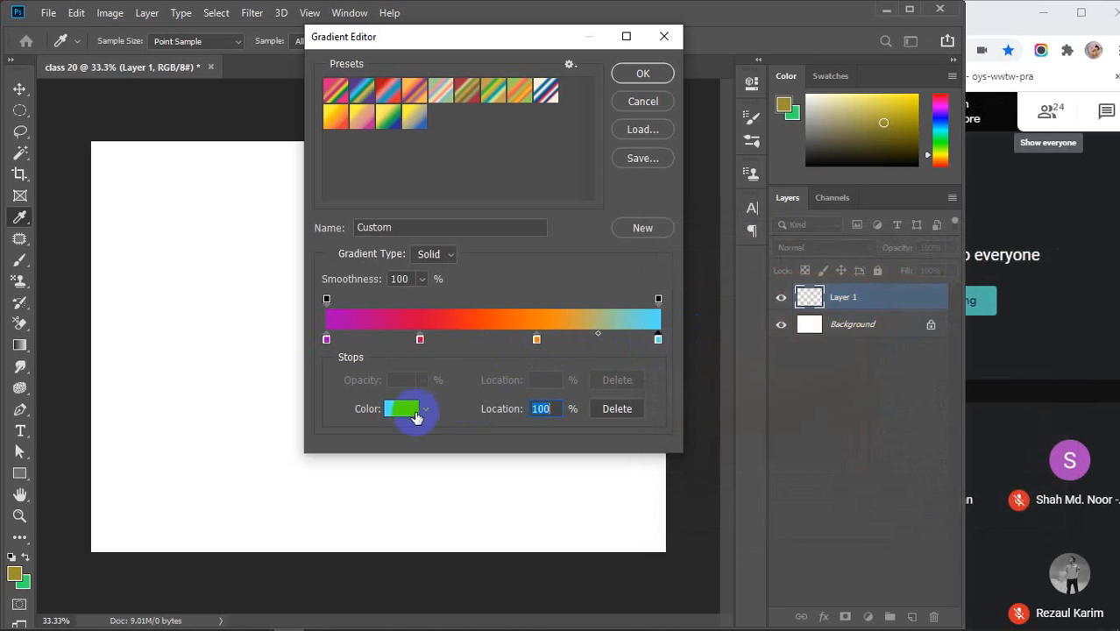
left_click(405, 410)
left_click(876, 445)
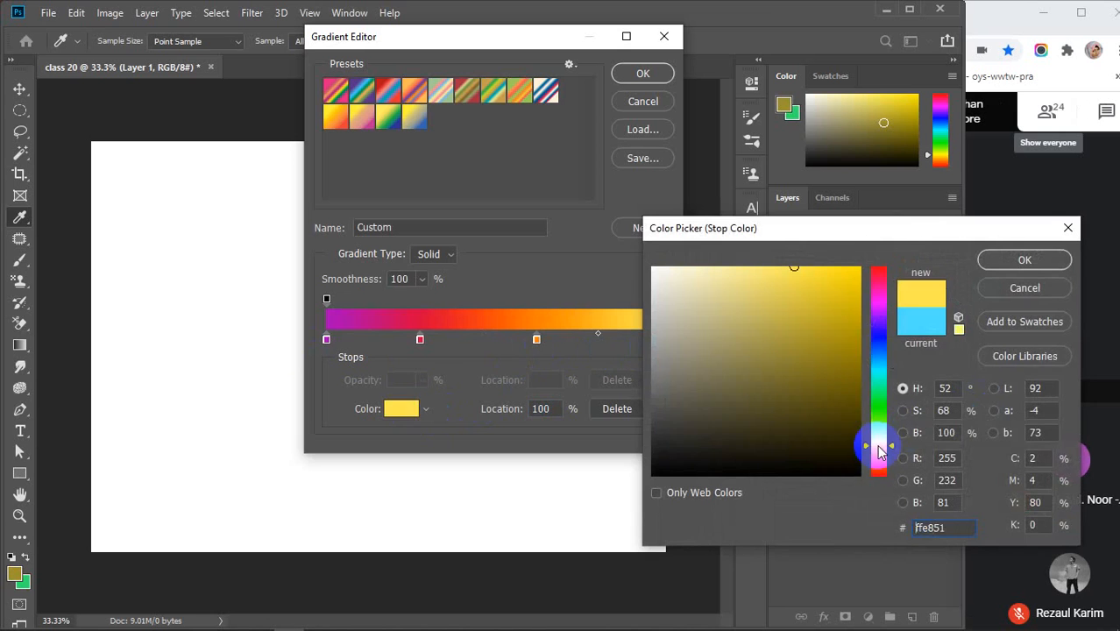
left_click(993, 257)
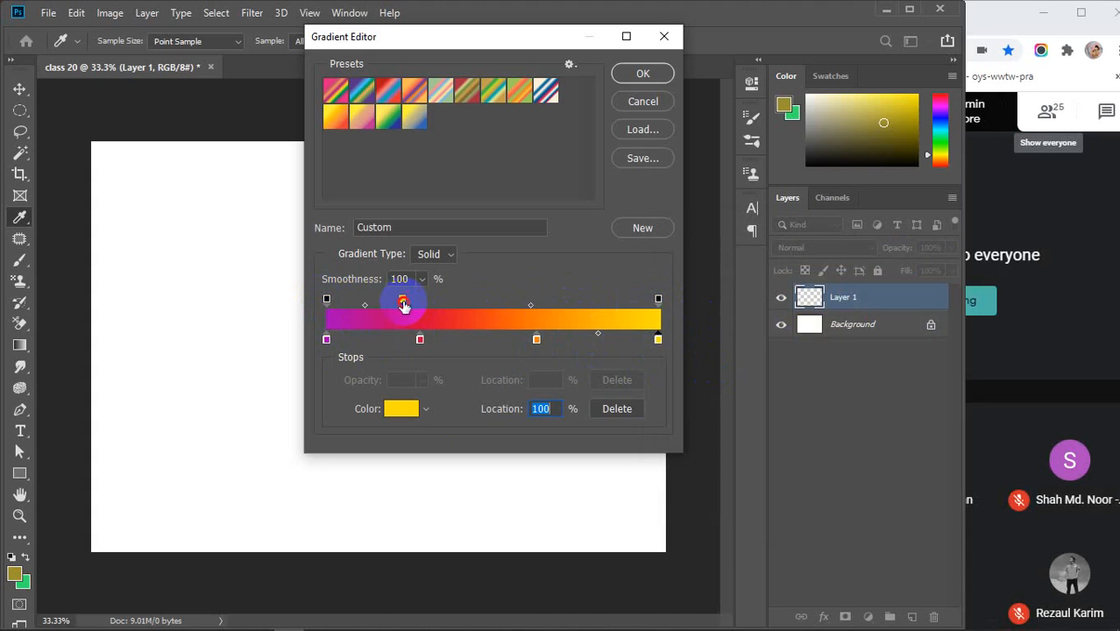
- Add three intermediate opacity stops to the gradient at 23%, at 50% and near the yellow end
left_click(403, 303)
left_click(496, 301)
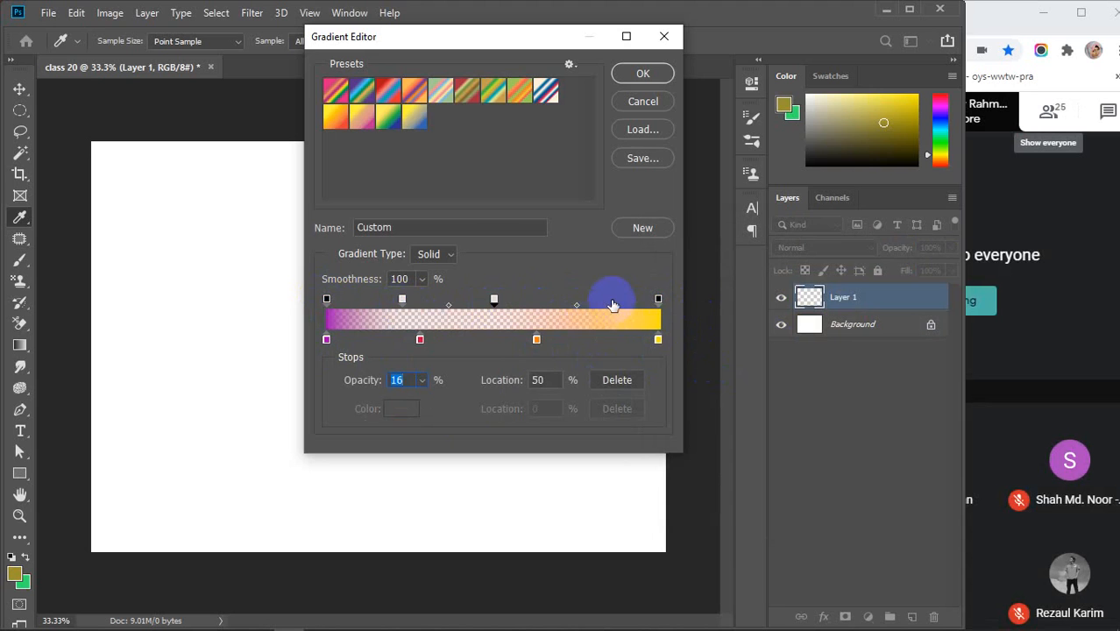
left_click(612, 301)
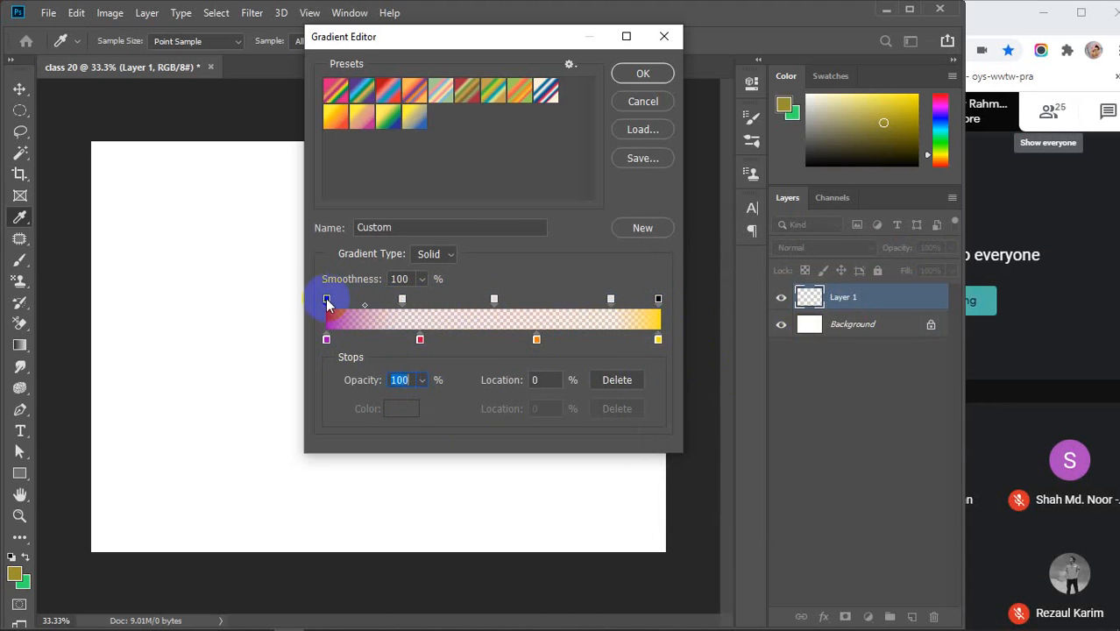
- Raise the opacity of the opacity stop at 23% to about 92%
left_click(402, 300)
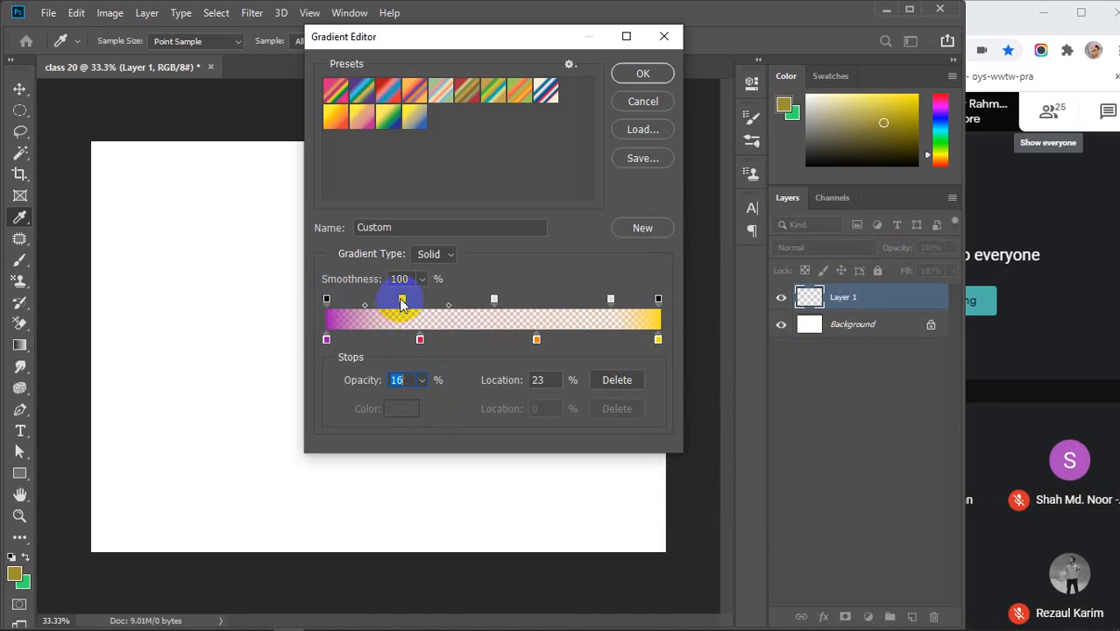
left_click(402, 376)
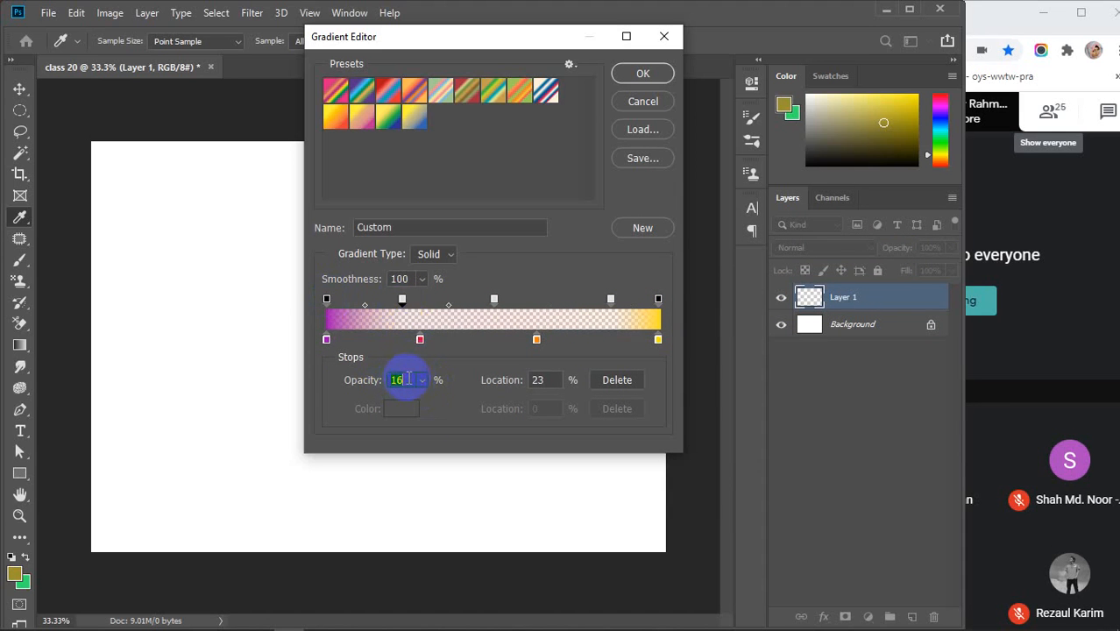
left_click(422, 380)
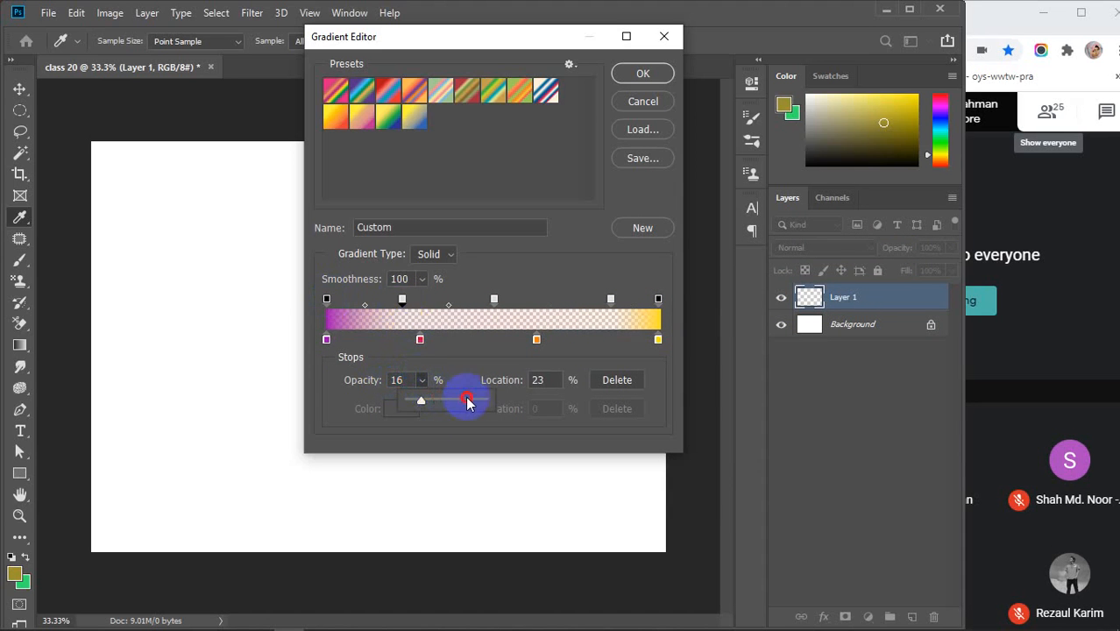
mouse_move(470, 407)
left_mouse_down()
mouse_move(488, 409)
mouse_move(408, 405)
mouse_move(486, 412)
mouse_move(420, 401)
mouse_move(480, 404)
left_mouse_up()
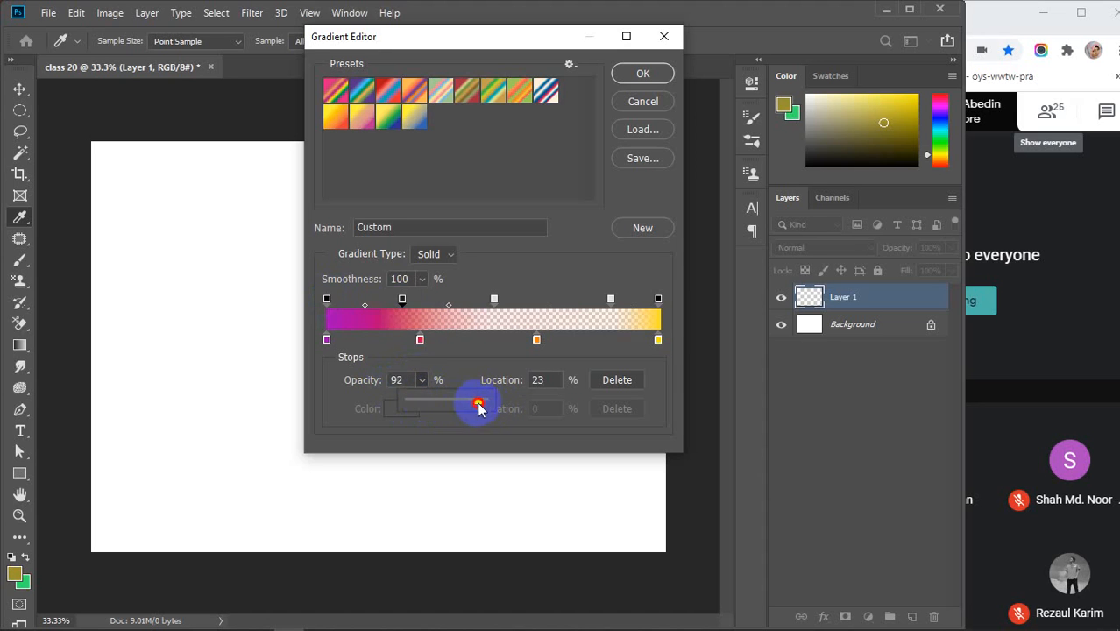
- Raise the opacity of the opacity stop at 50% to 100%
left_click(494, 298)
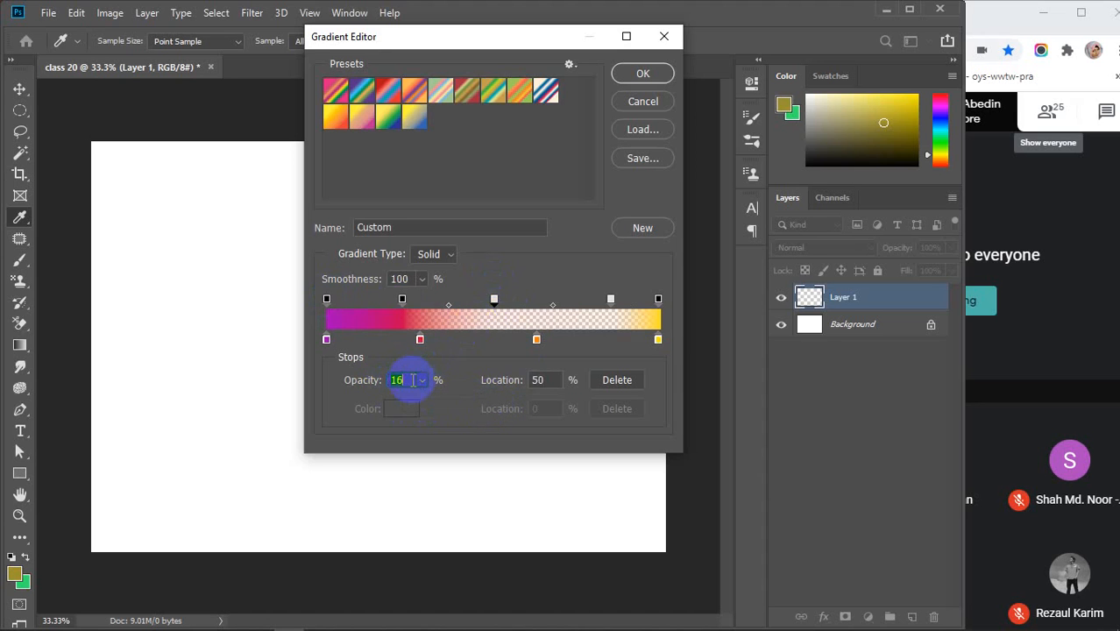
scroll(413, 380, "up", 6)
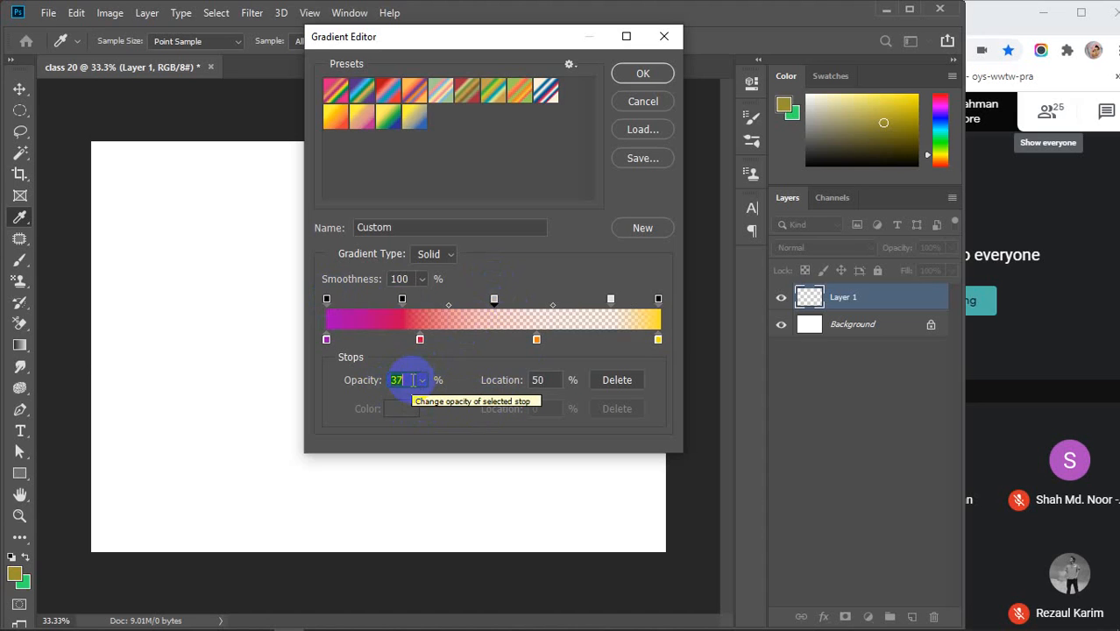
left_click(422, 381)
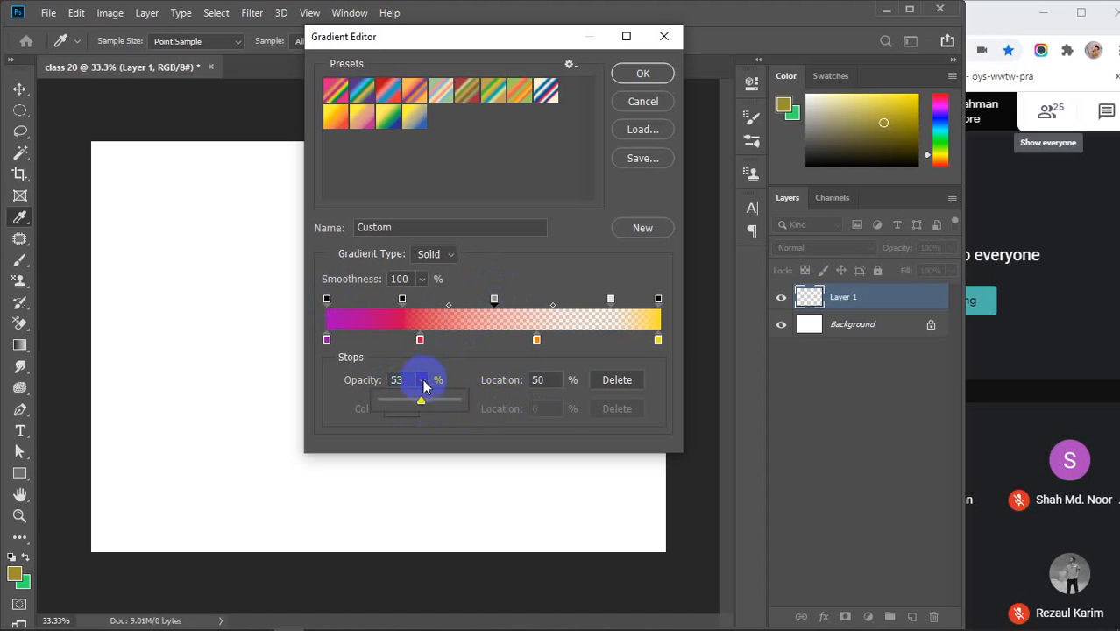
left_click_drag(419, 400, 552, 385)
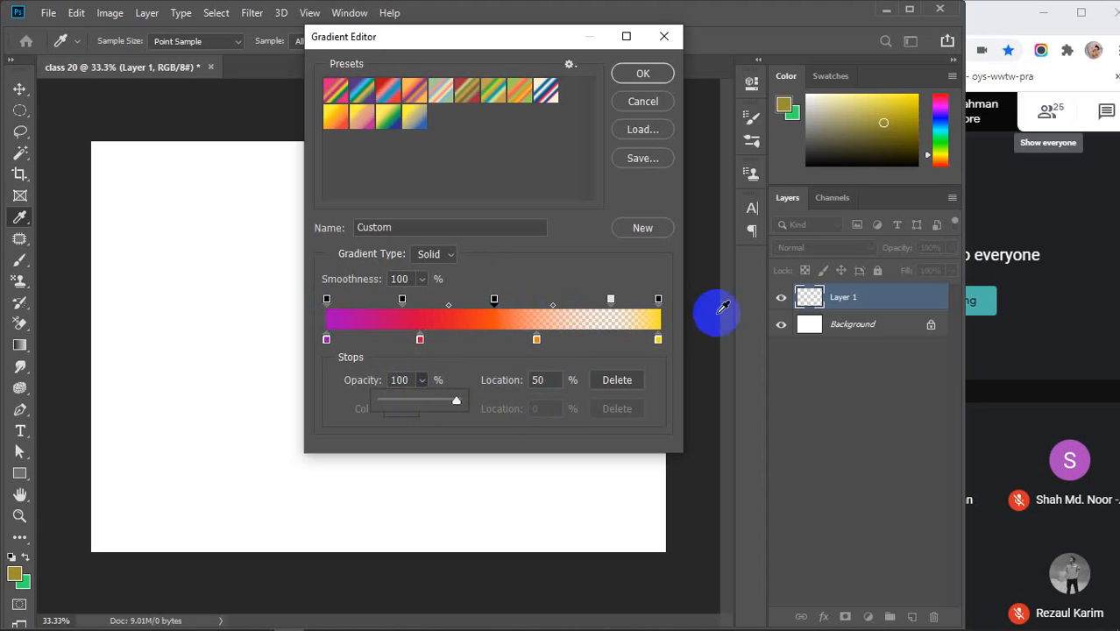
- Remove the three intermediate opacity stops, keeping only the opacity stops at the gradient's two ends
left_click_drag(402, 299, 413, 200)
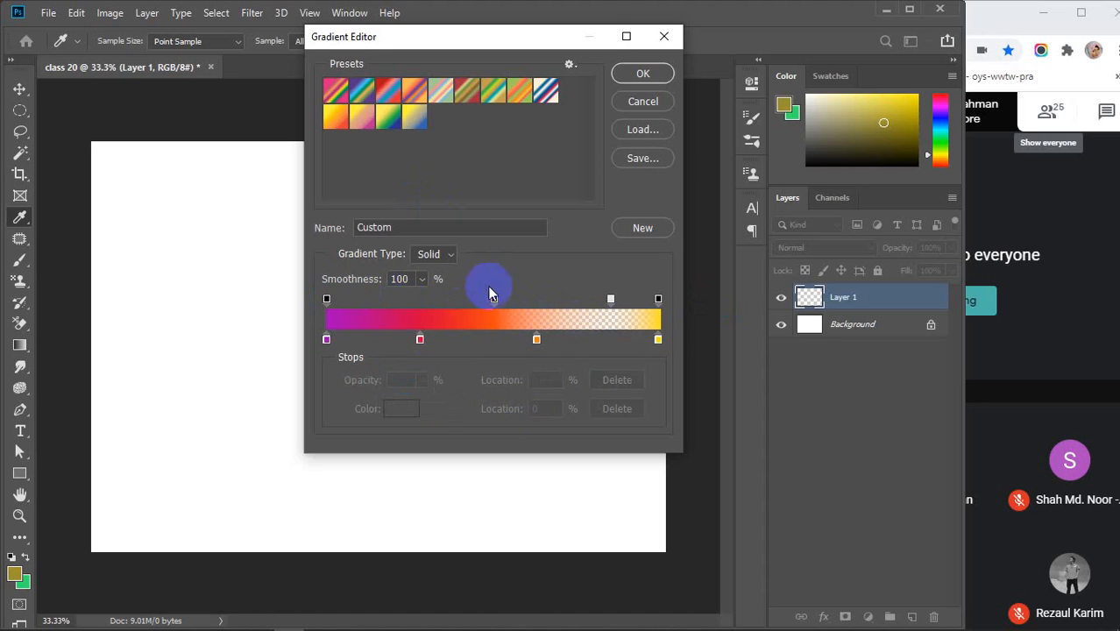
left_click_drag(494, 299, 583, 268)
left_click(612, 303)
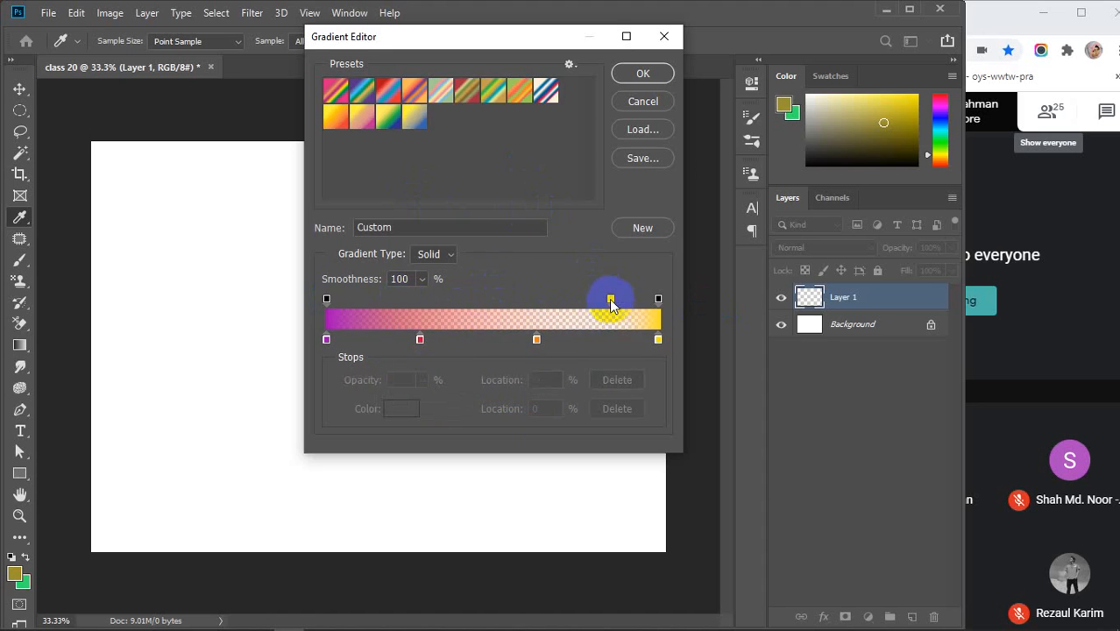
left_click_drag(611, 303, 580, 260)
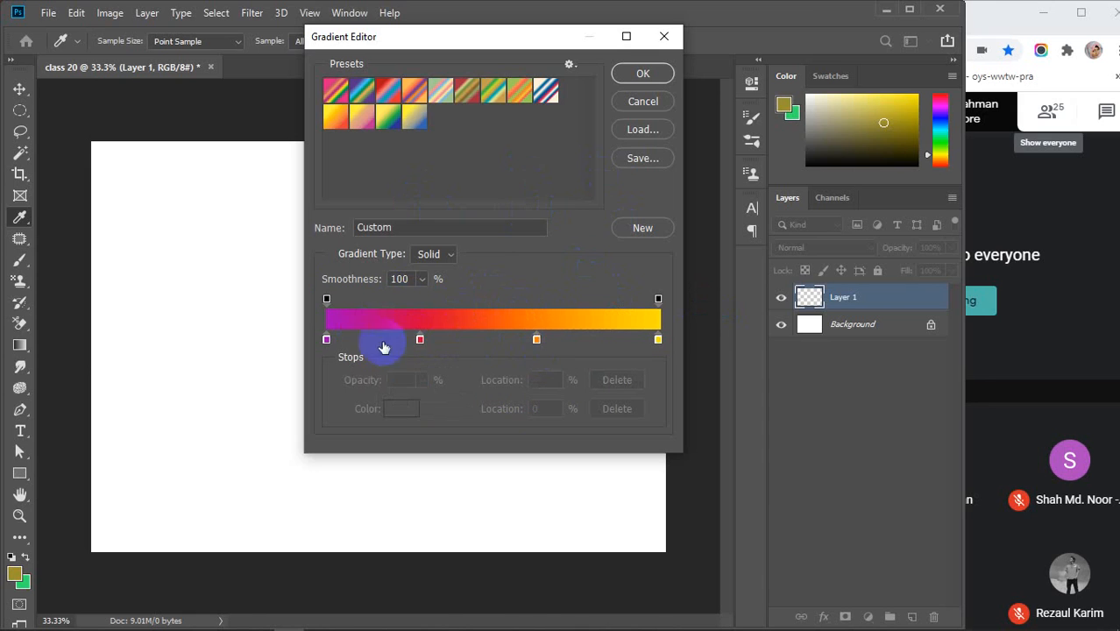
- Reposition the middle color stops, placing the red one at 32% and the orange one slightly closer to the yellow end
left_click(420, 340)
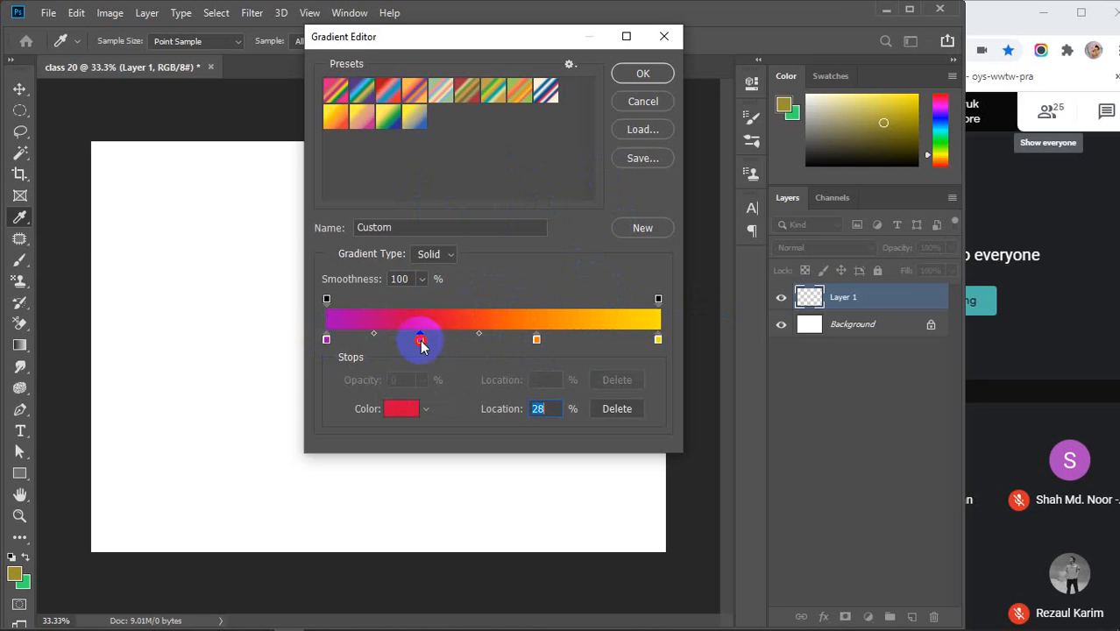
left_click_drag(420, 342, 388, 342)
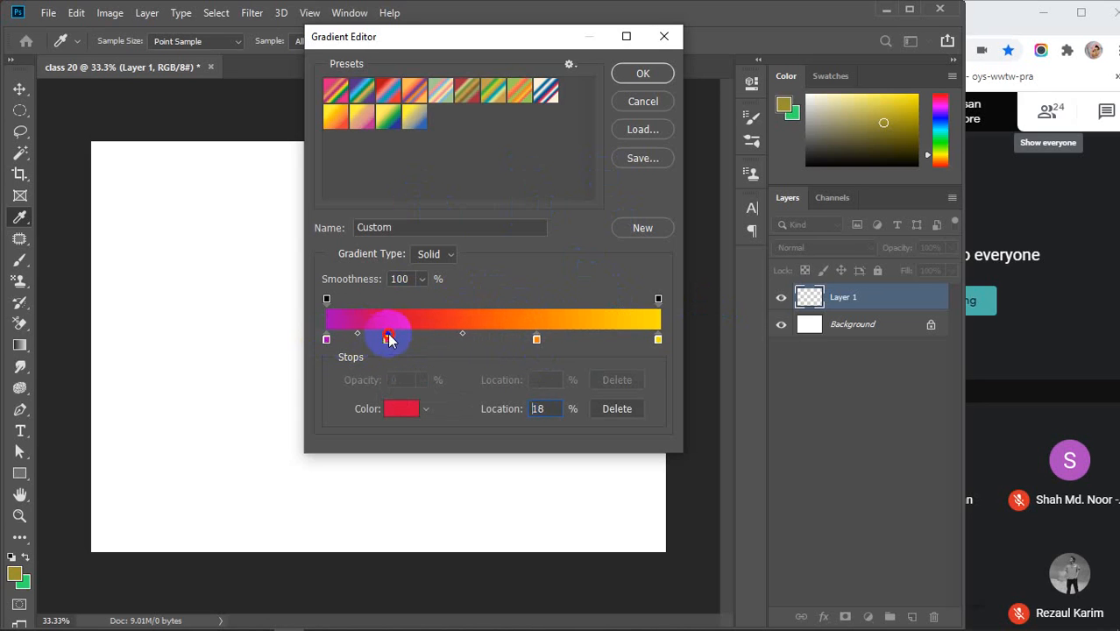
left_click(537, 342)
mouse_move(537, 344)
left_mouse_down()
mouse_move(607, 342)
mouse_move(440, 334)
mouse_move(542, 342)
left_mouse_up()
left_click(450, 340)
left_click_drag(387, 341, 432, 339)
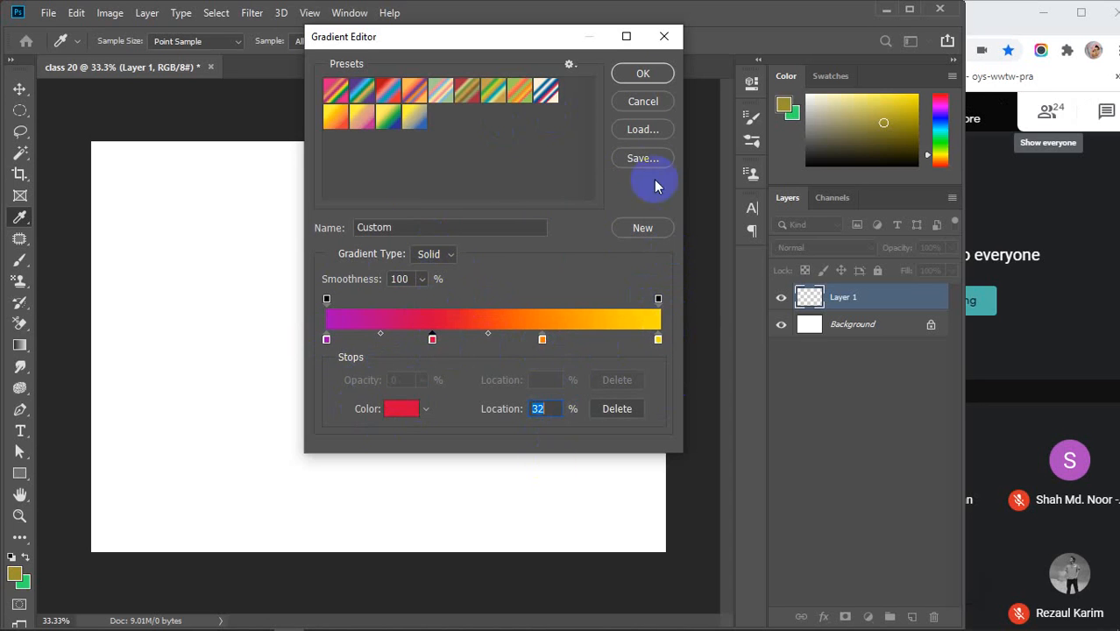
- Accept the custom gradient and fill Layer 1 with linear gradients in varying directions, ending with one running straight from purple above to yellow below
left_click(643, 74)
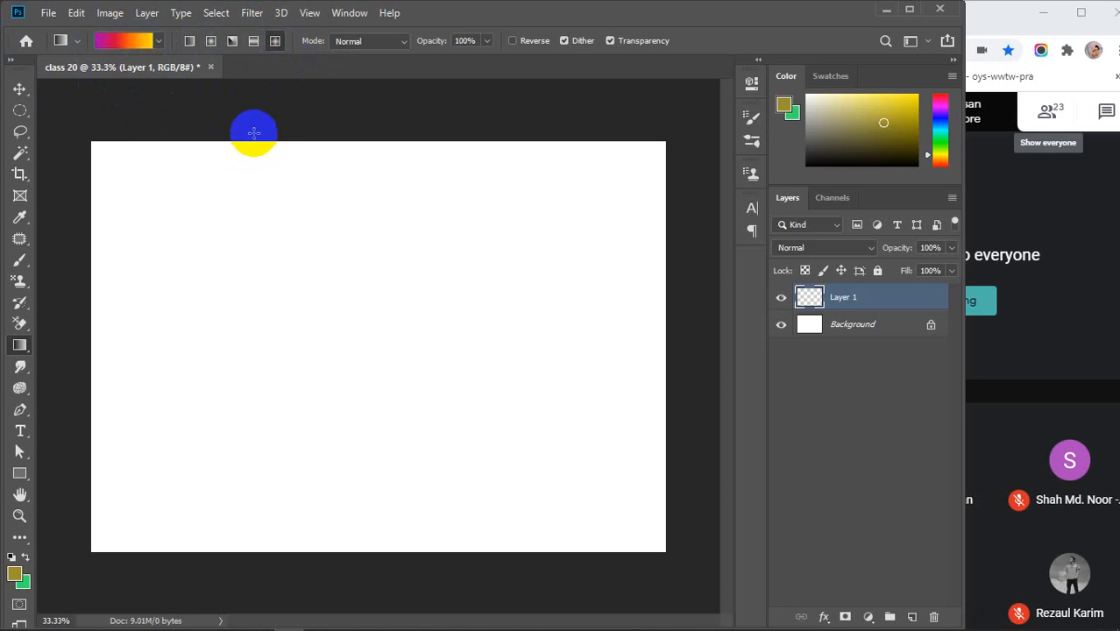
left_click(189, 41)
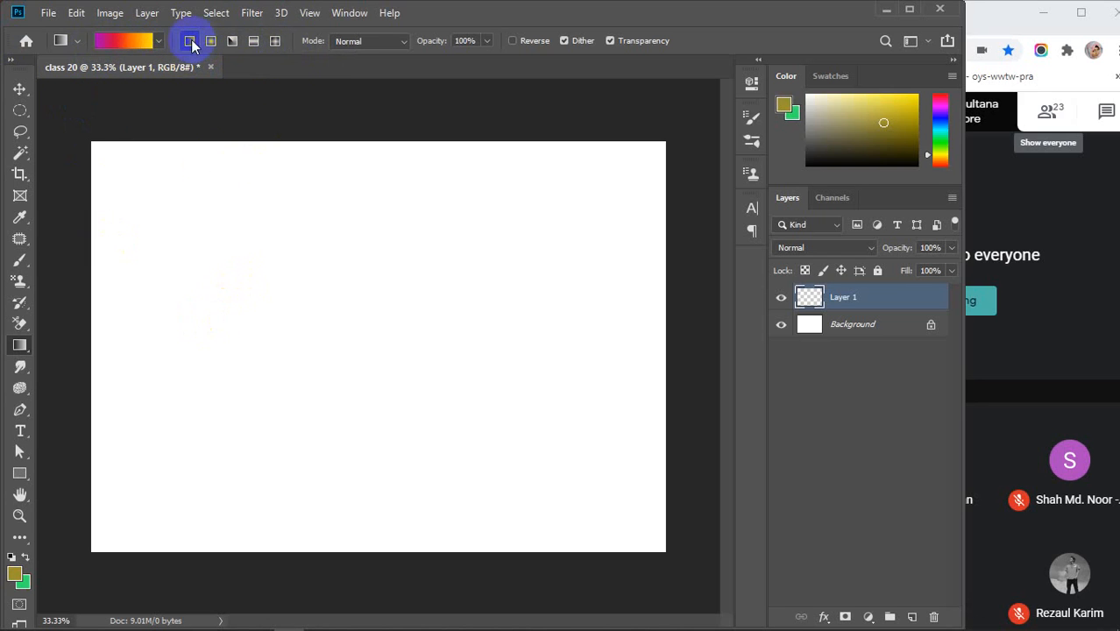
left_click_drag(140, 297, 547, 425)
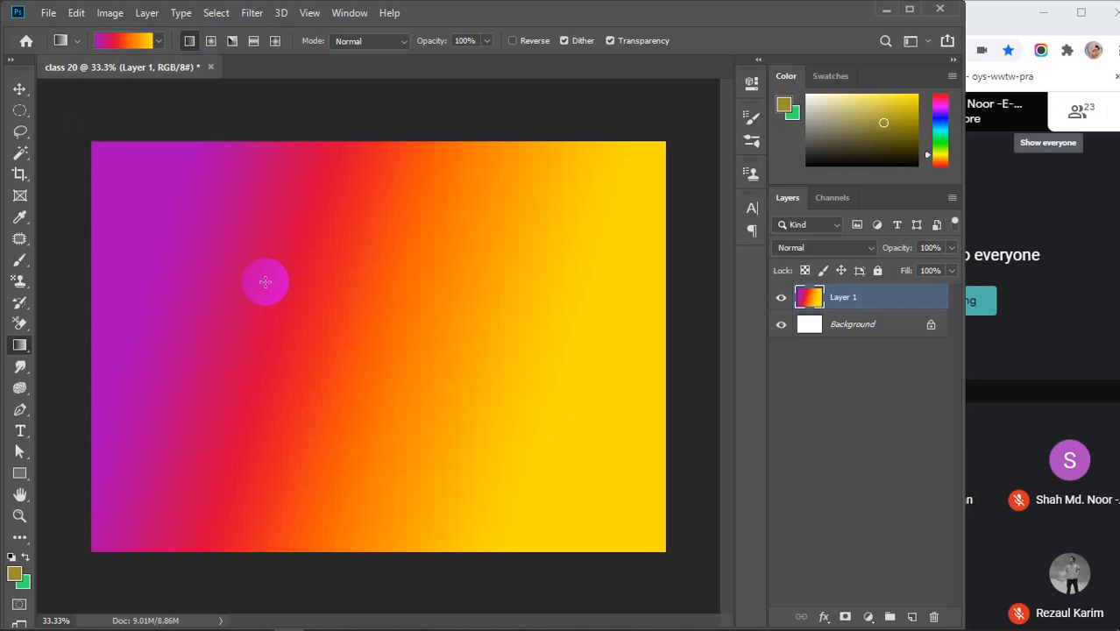
left_click_drag(206, 420, 445, 435)
left_click_drag(473, 472, 464, 263)
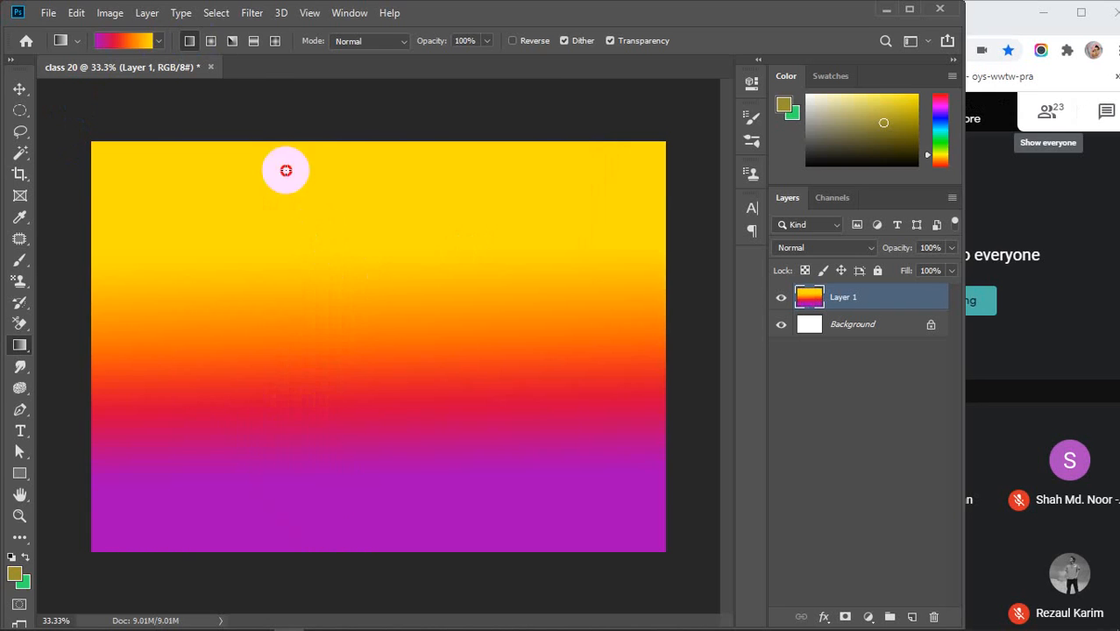
left_click_drag(285, 170, 407, 383)
left_click_drag(270, 325, 591, 388)
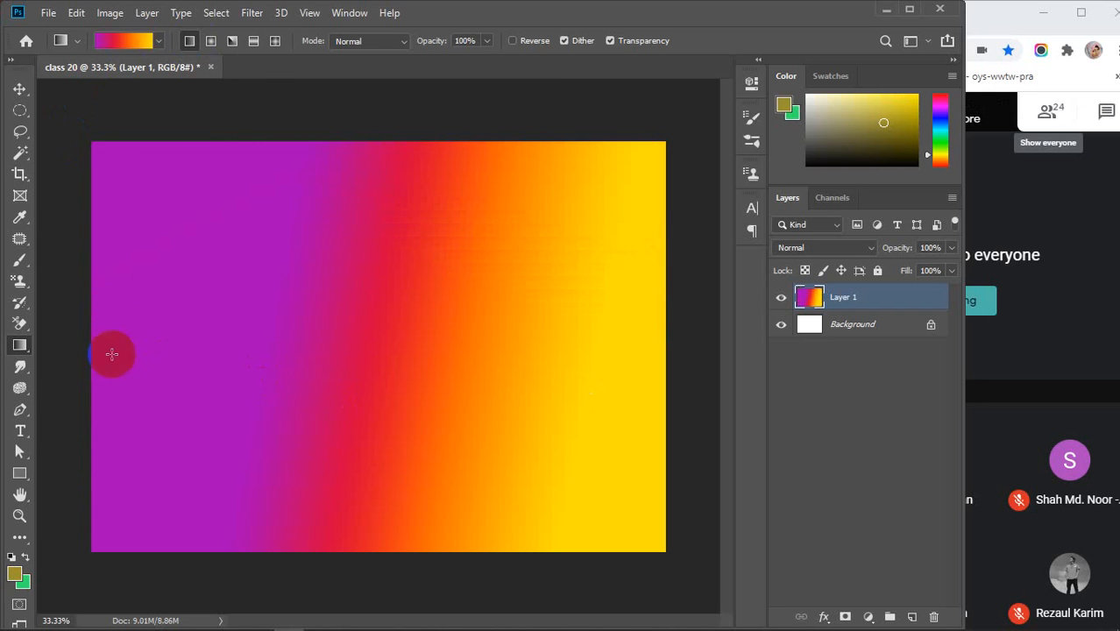
left_click_drag(94, 357, 633, 371)
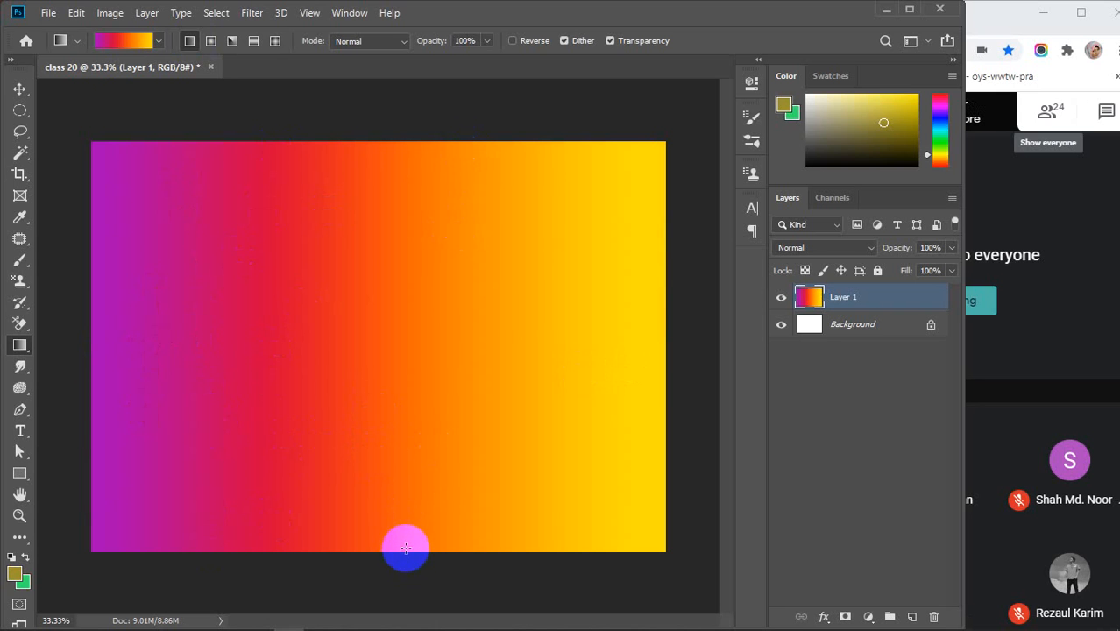
mouse_move(406, 549)
left_mouse_down()
mouse_move(400, 168)
mouse_move(377, 333)
mouse_move(399, 533)
left_mouse_up()
- Fill Layer 1 with radial gradients of different radii, ending with a smaller one centred near the middle of the canvas
left_click(210, 42)
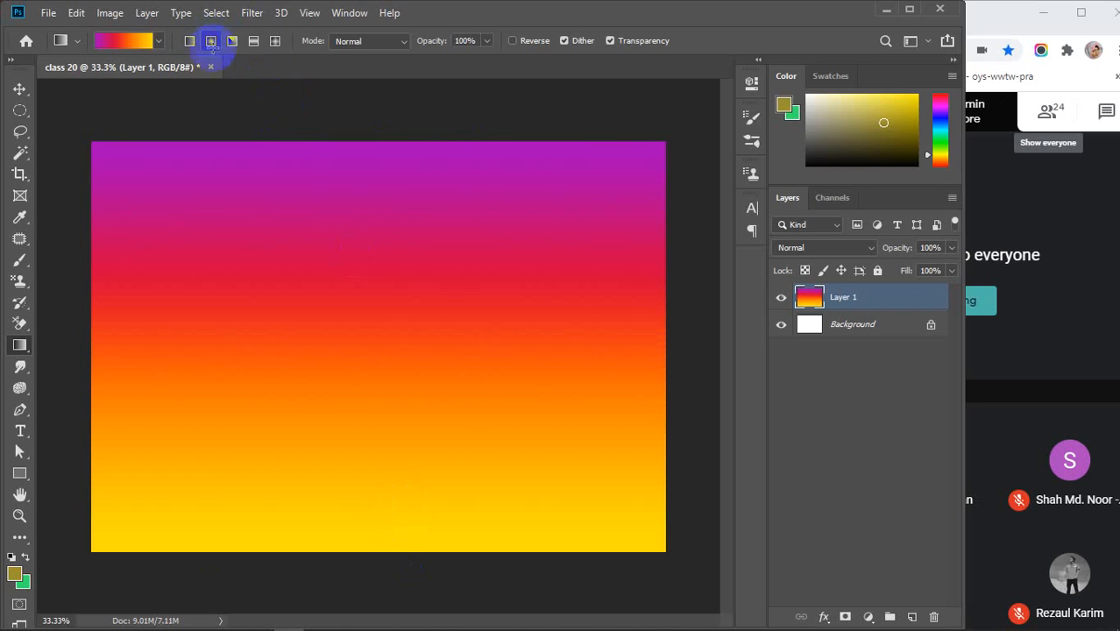
left_click_drag(385, 349, 651, 532)
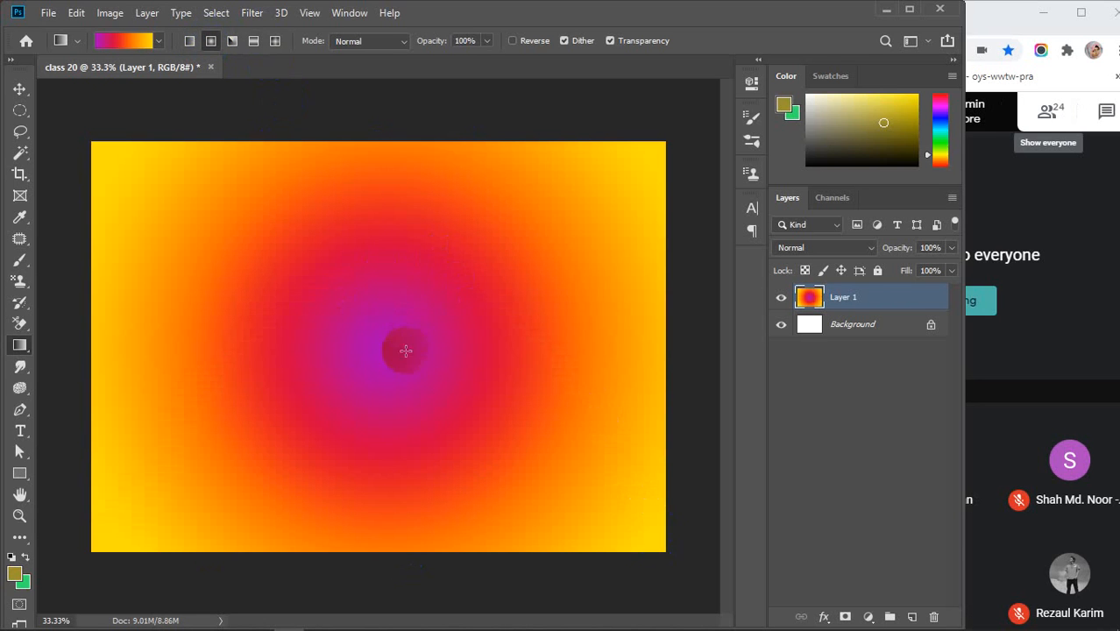
left_click_drag(478, 350, 570, 363)
left_click_drag(328, 358, 363, 346)
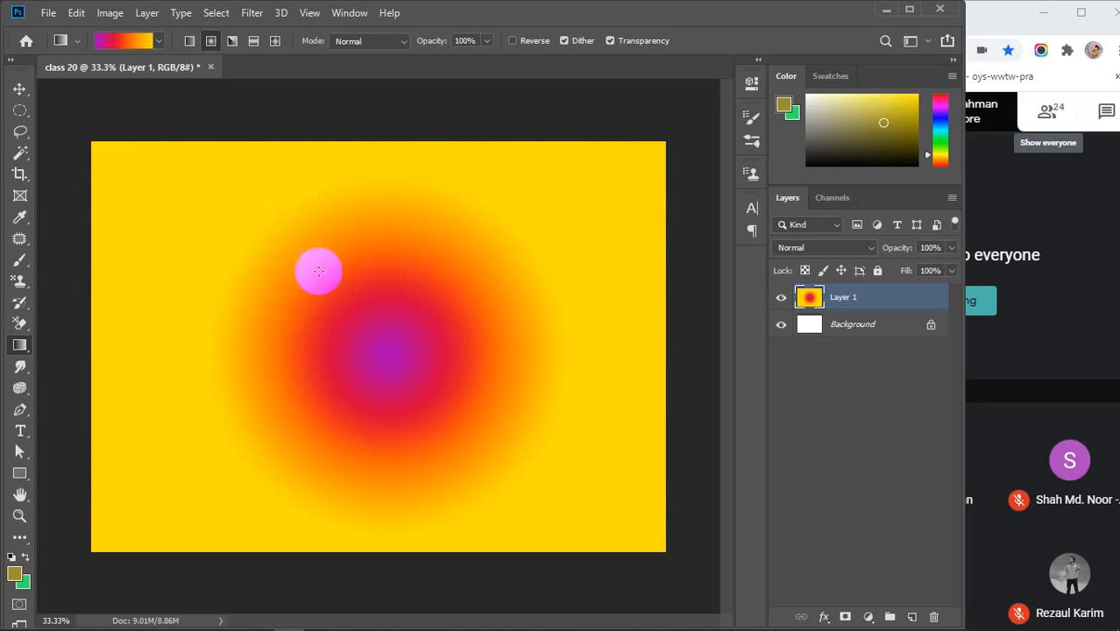
- Fill Layer 1 with angle gradients in different directions, ending with one swept from near the canvas centre toward the lower edge
left_click(234, 50)
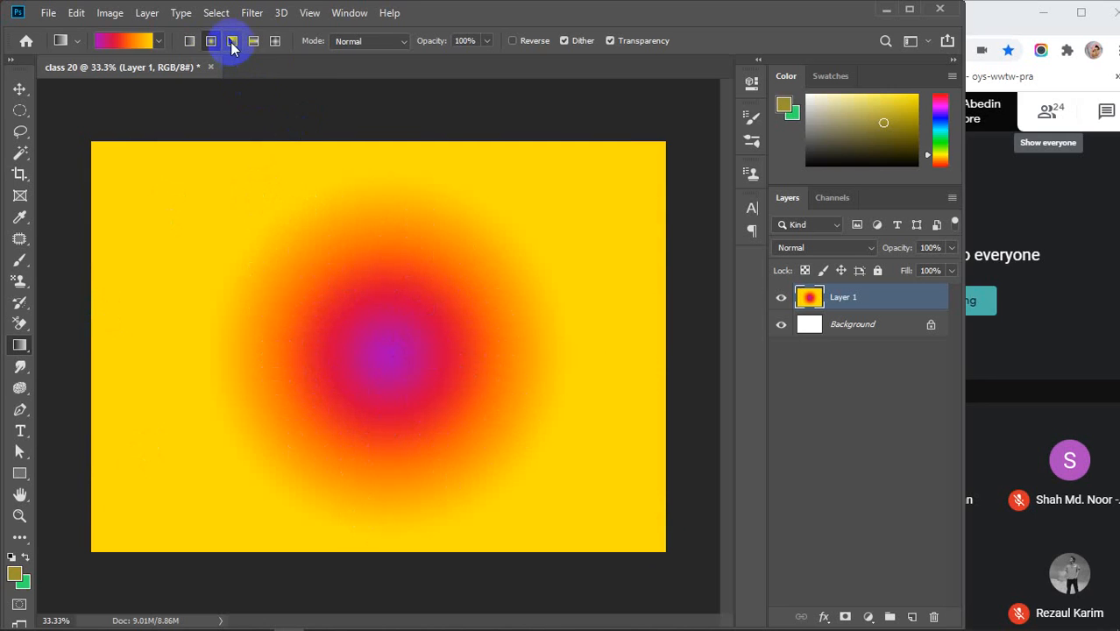
left_click(231, 41)
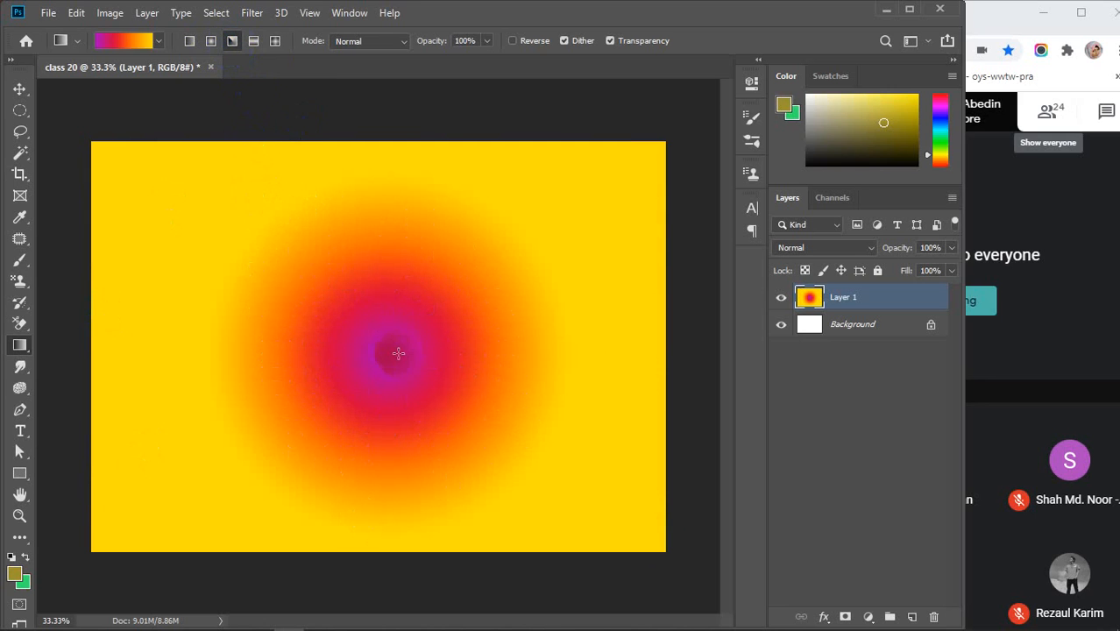
left_click_drag(390, 345, 528, 521)
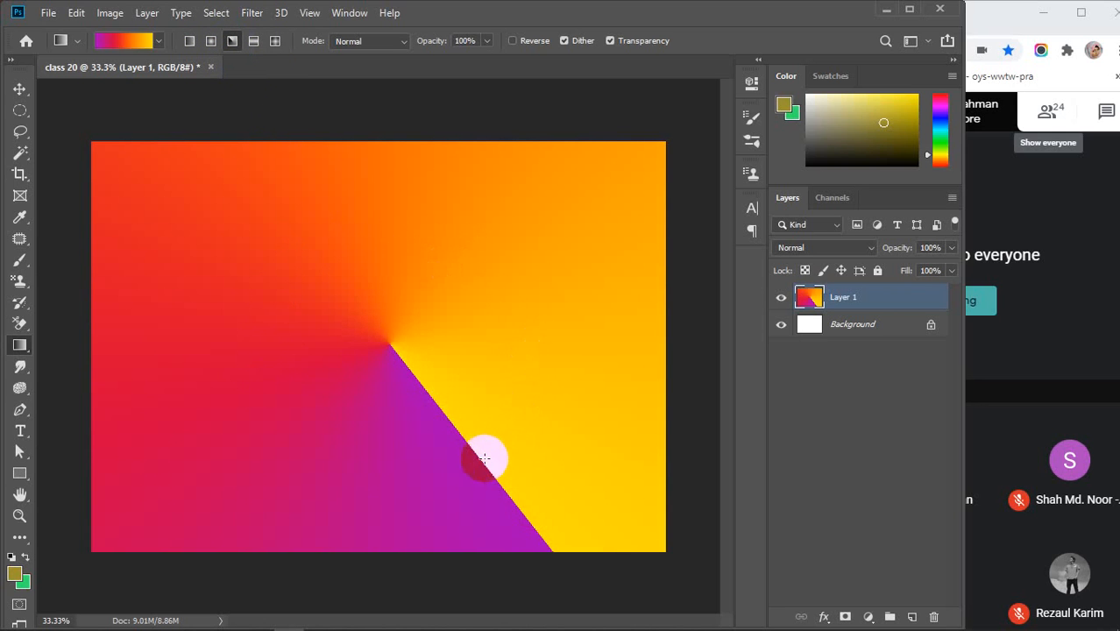
left_click_drag(338, 335, 225, 471)
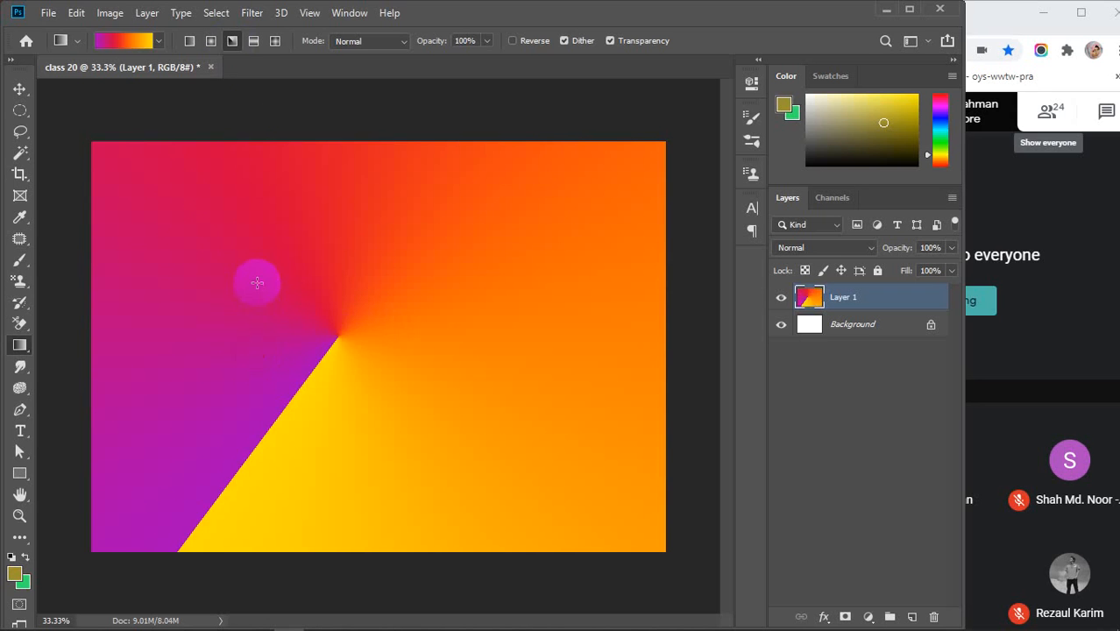
left_click_drag(257, 282, 418, 451)
left_click_drag(504, 277, 407, 464)
left_click_drag(381, 312, 400, 464)
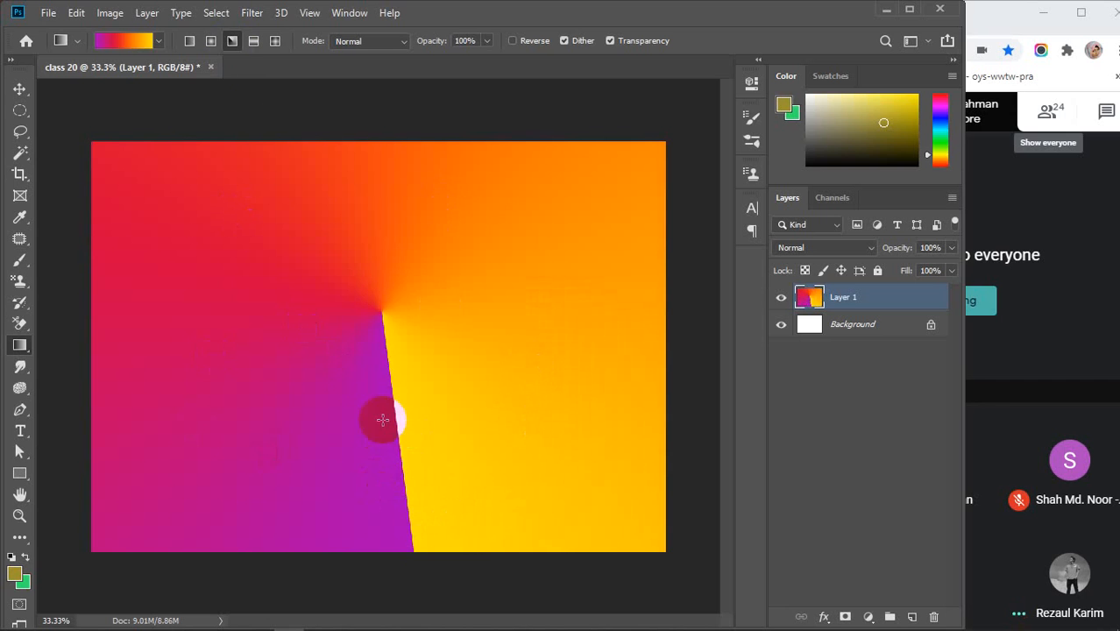
- Fill Layer 1 with reflected gradients: diagonal, mirrored about the canvas centre, and finally from near the canvas's right edge inward
left_click(253, 41)
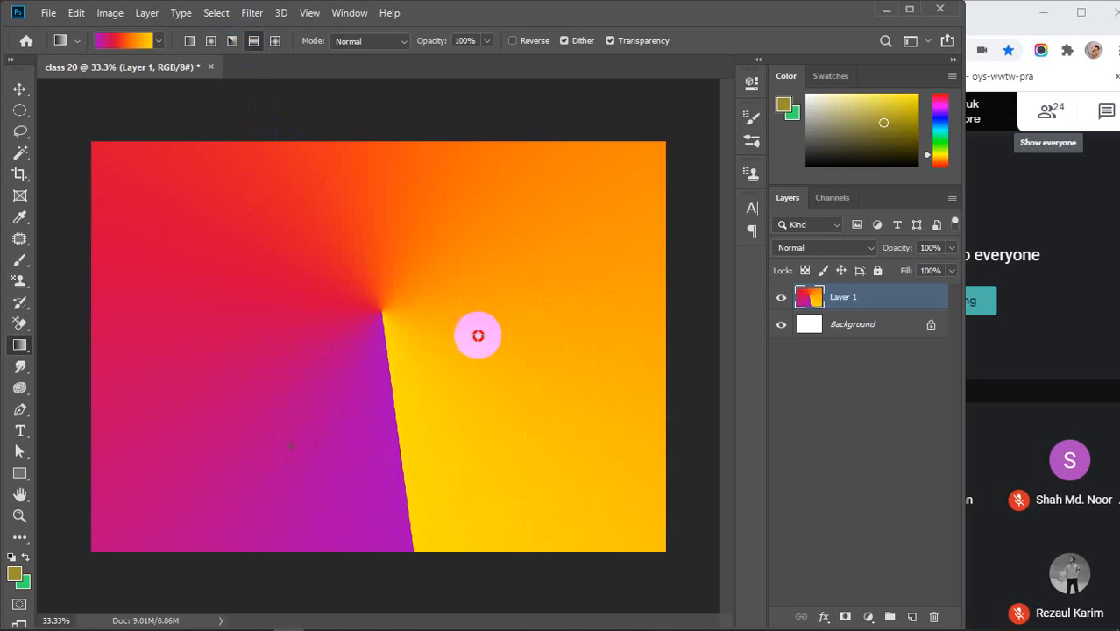
left_click_drag(329, 465, 476, 369)
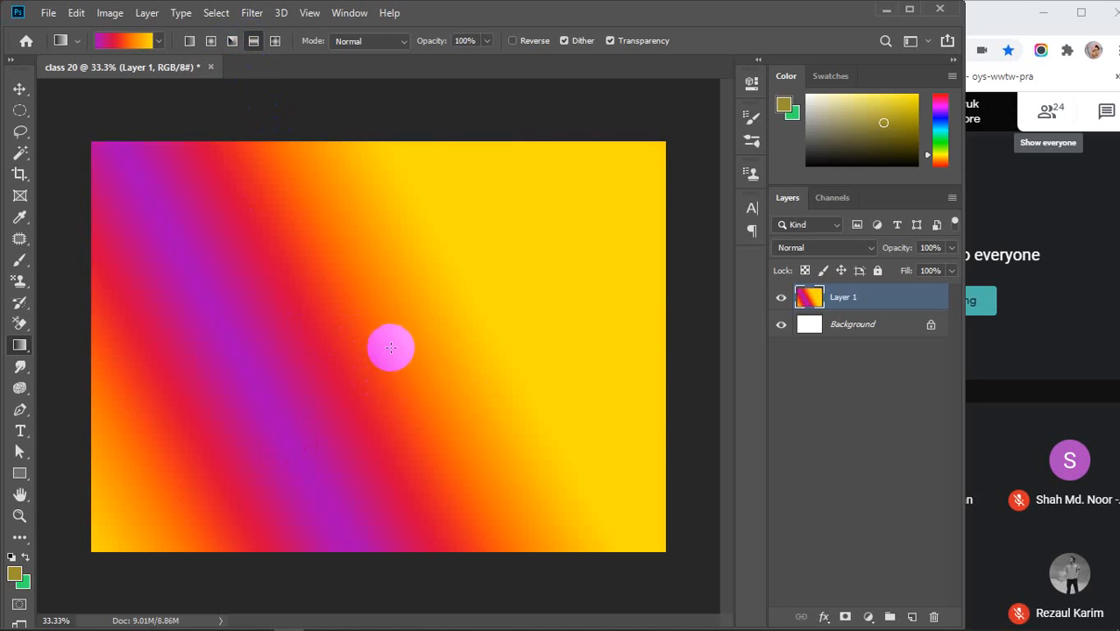
left_click_drag(391, 347, 674, 356)
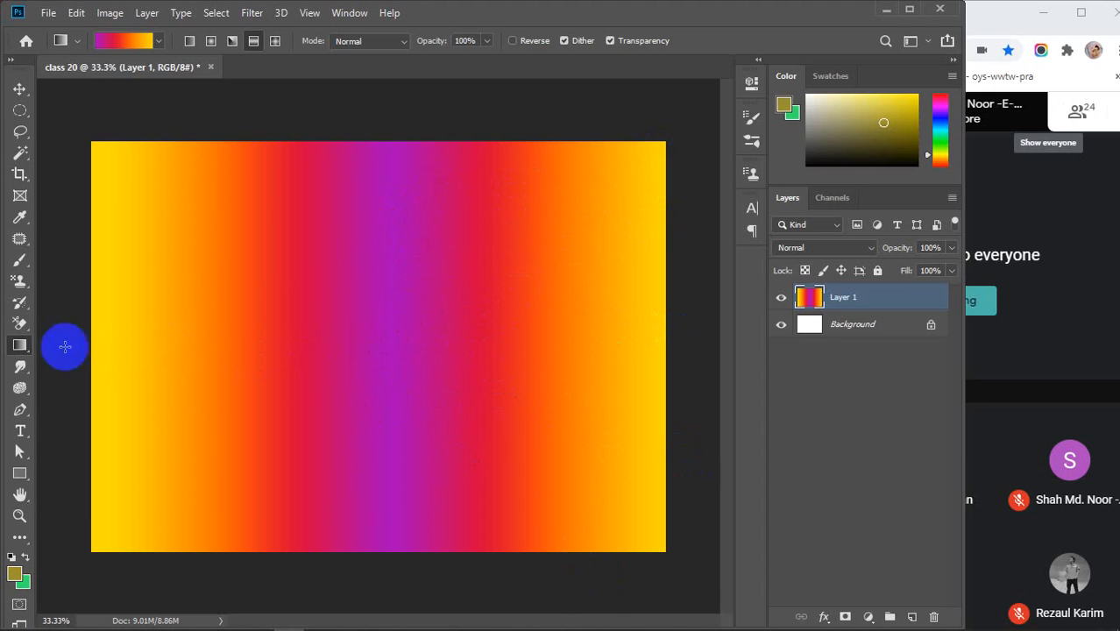
left_click_drag(380, 360, 108, 364)
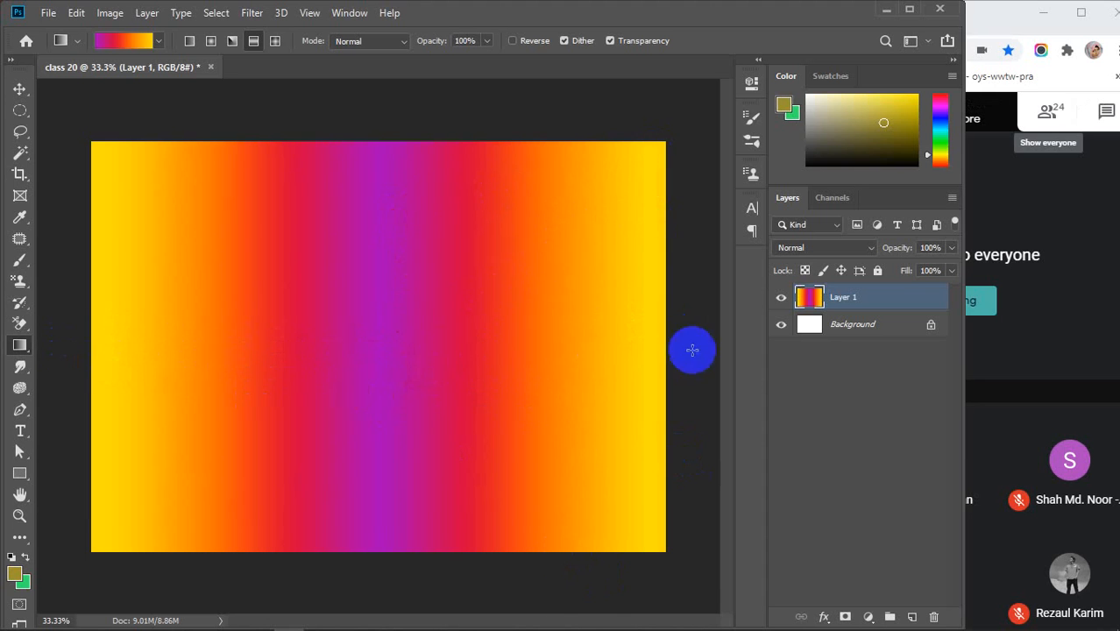
left_click_drag(645, 359, 426, 359)
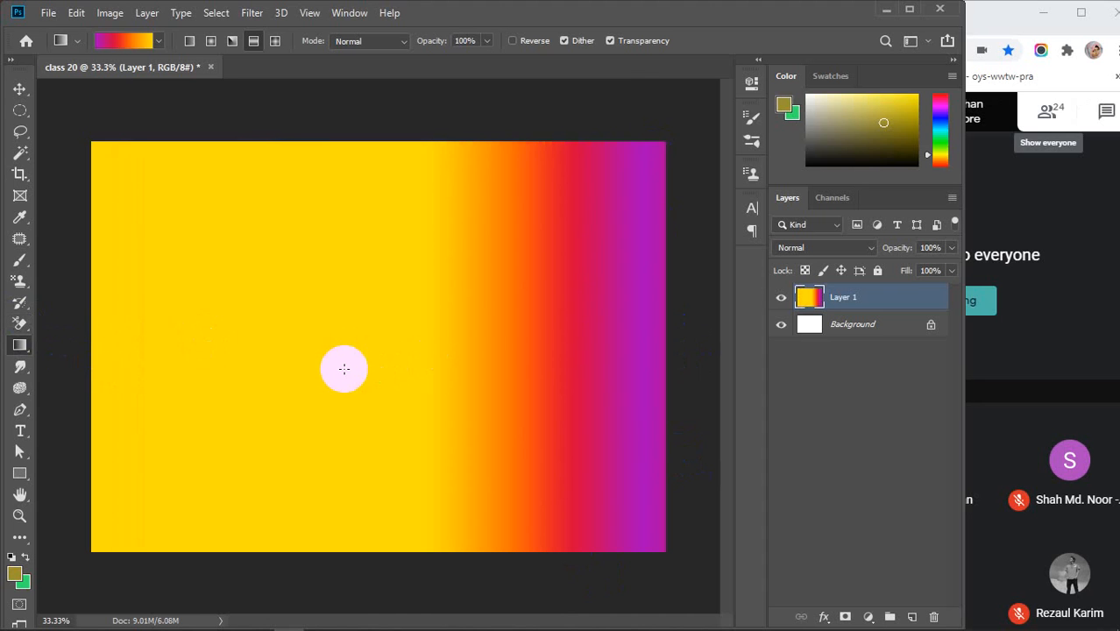
- Fill Layer 1 with diamond gradients at different positions and sizes, ending with one centred in the canvas's upper-right area
left_click(275, 41)
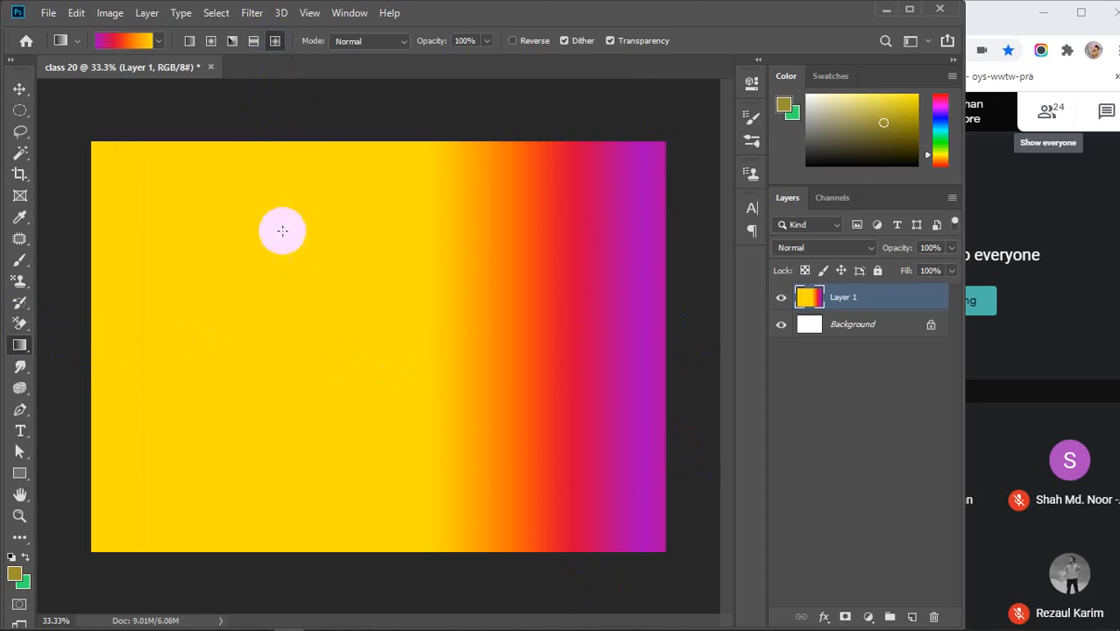
left_click_drag(220, 269, 269, 304)
left_click_drag(515, 352, 227, 478)
left_click_drag(284, 242, 411, 521)
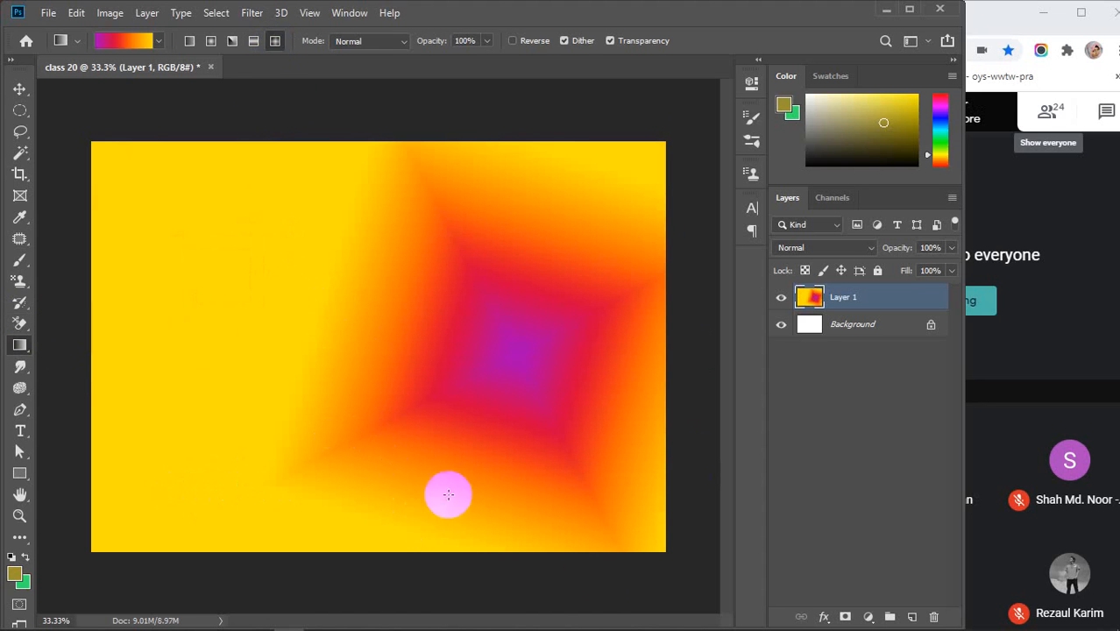
left_click_drag(561, 318, 316, 550)
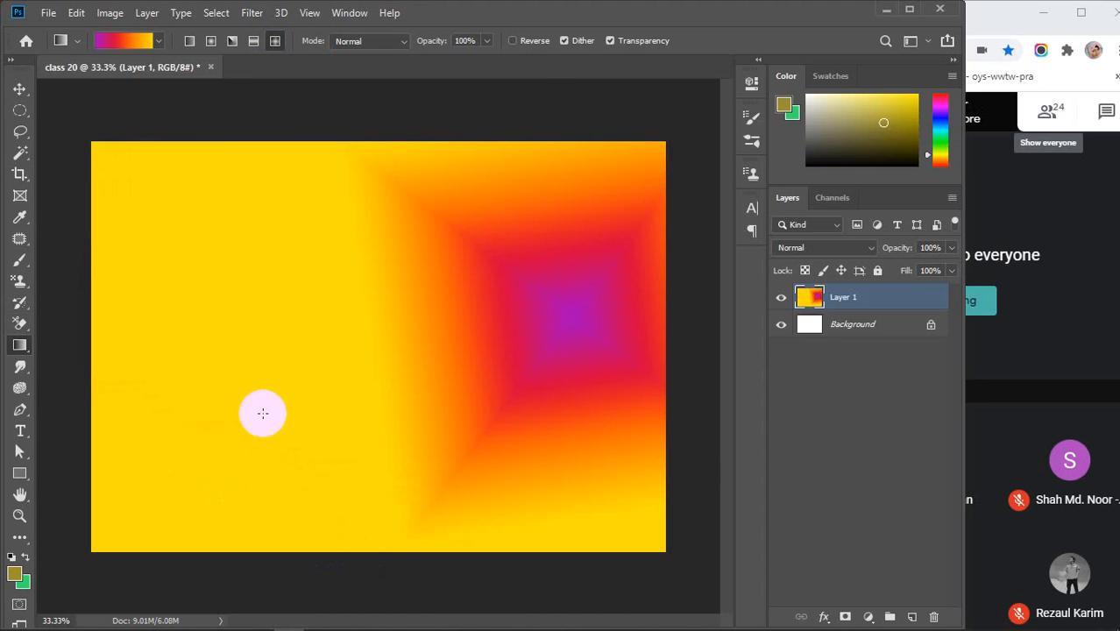
left_click_drag(236, 408, 418, 373)
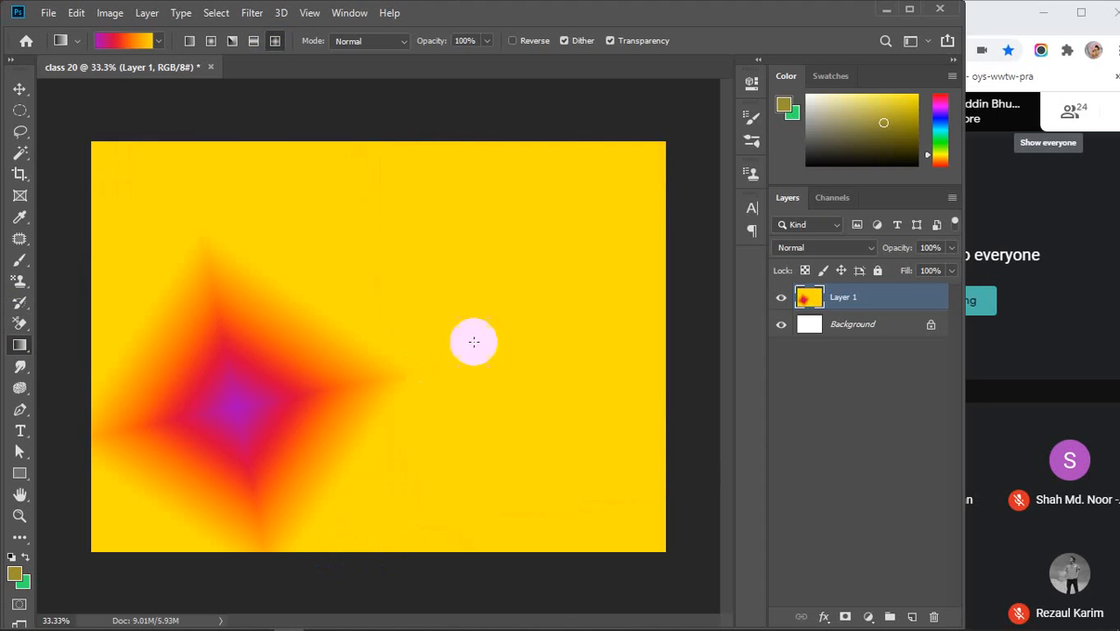
left_click_drag(567, 272, 459, 498)
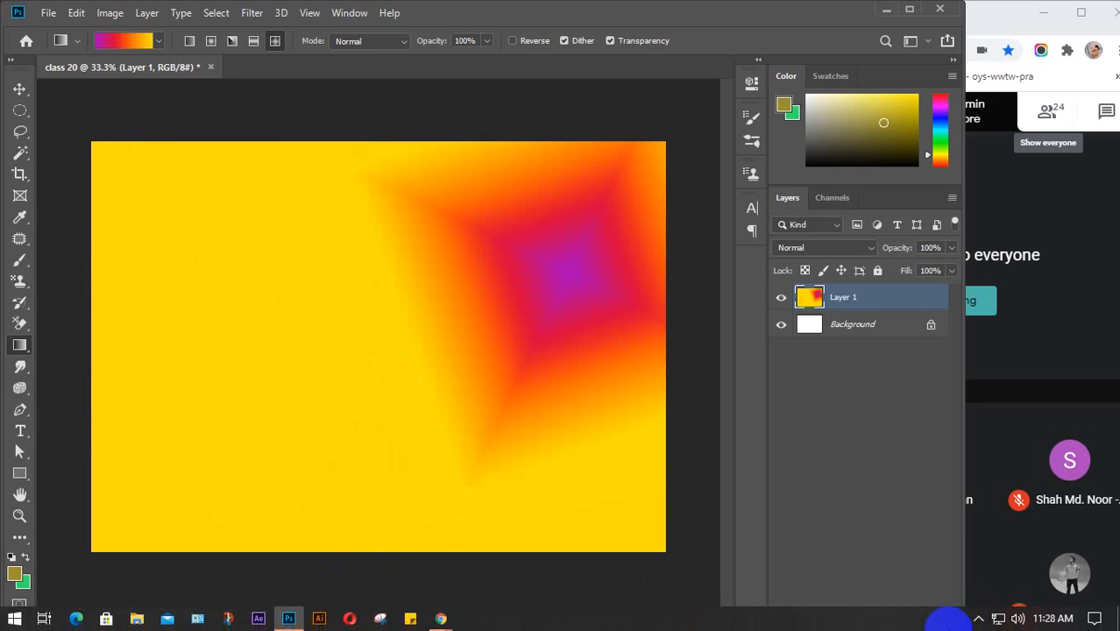
left_click(979, 618)
left_click(981, 563)
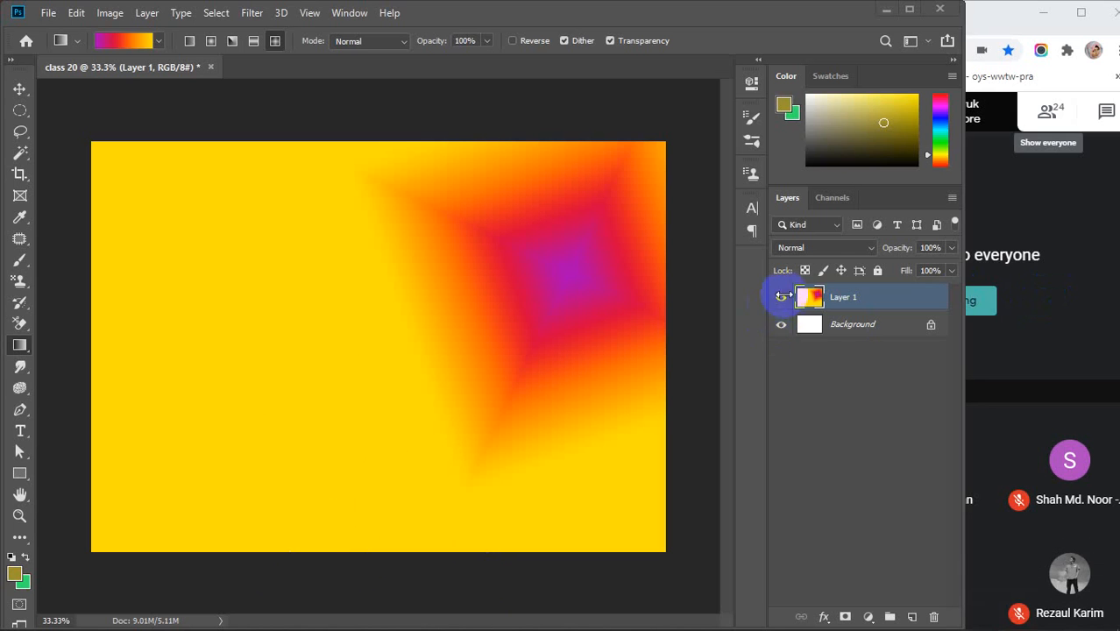
- Hide Layer 1 to compare it with the Background layer, and show it again
left_click_drag(87, 212, 674, 335)
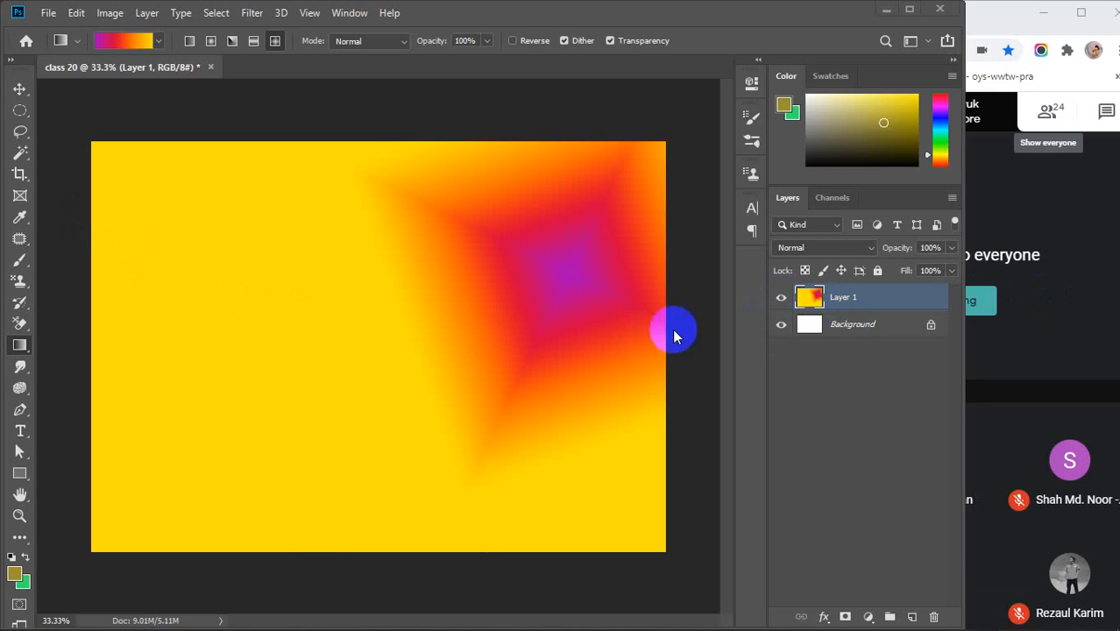
left_click(785, 302)
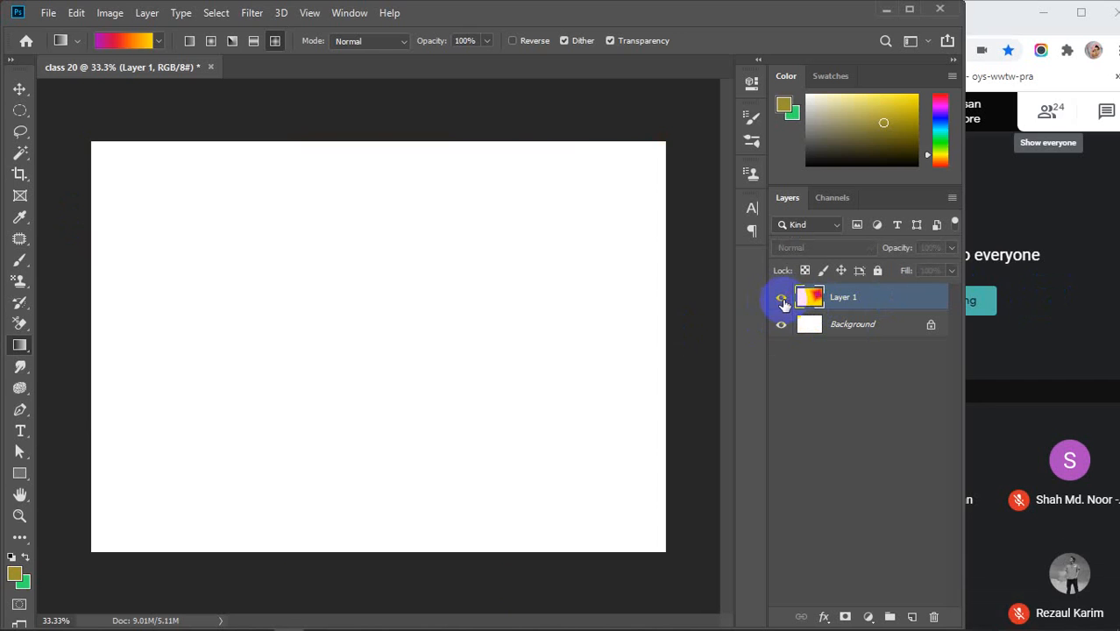
left_click(784, 302)
- Switch to the Chrome window with the jewellery image search and search Google Images for "landscape design with photoshop tool"
mouse_move(410, 619)
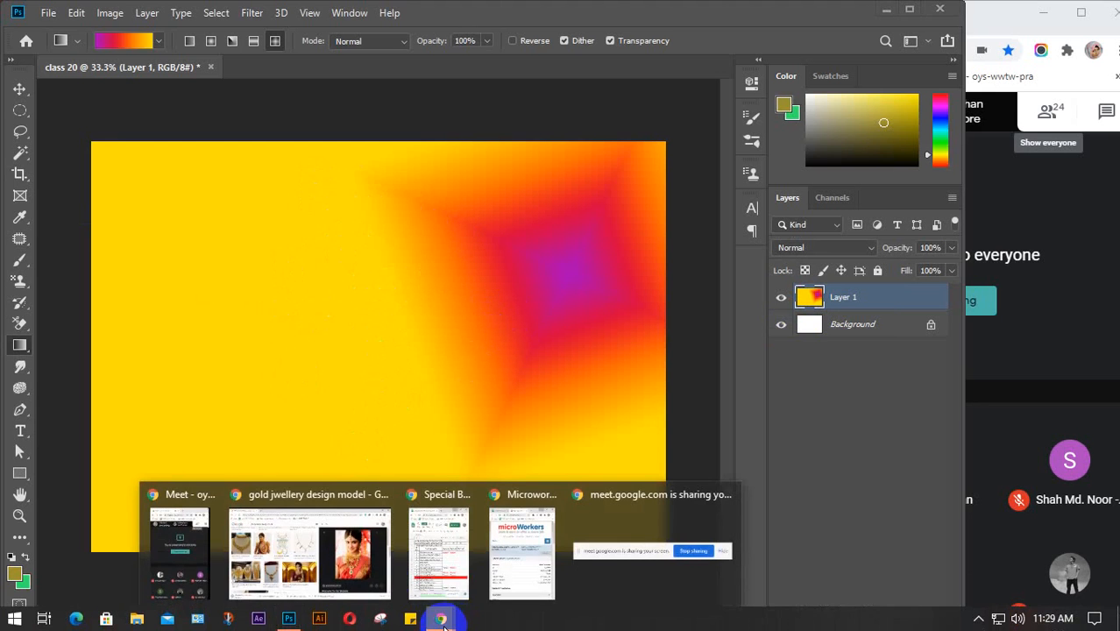
left_click(309, 552)
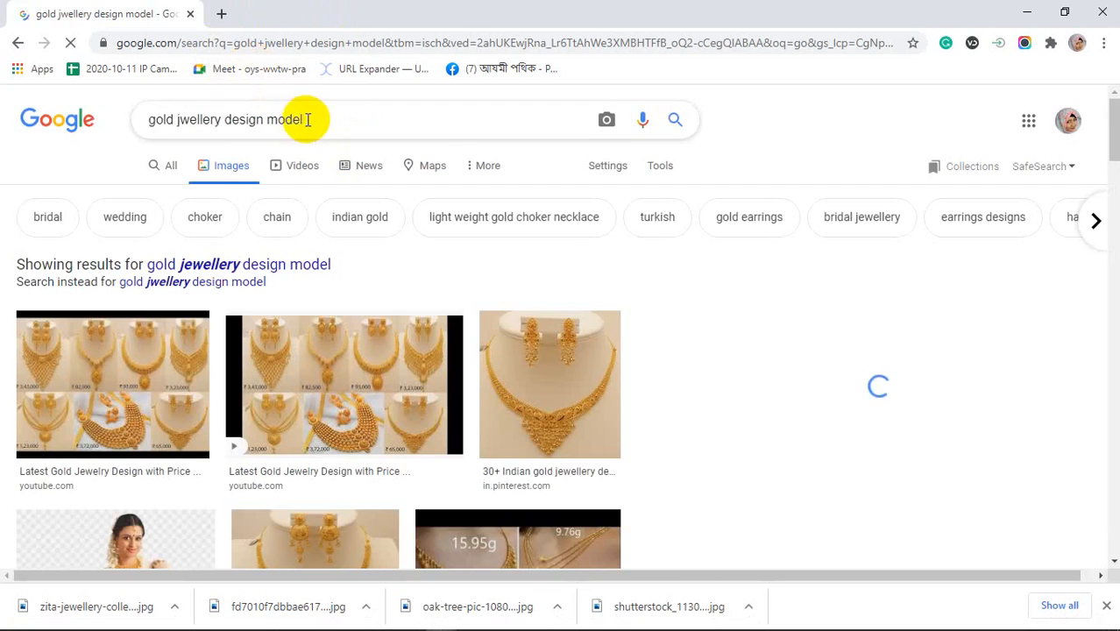
left_click_drag(302, 119, 155, 120)
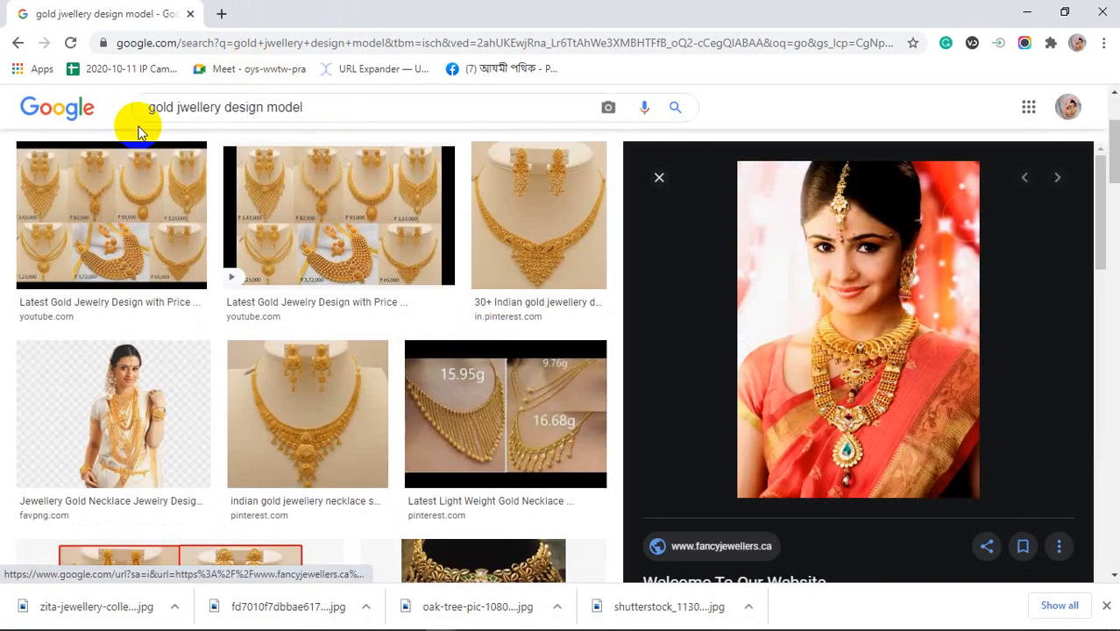
left_click(334, 110)
left_click_drag(322, 108, 127, 112)
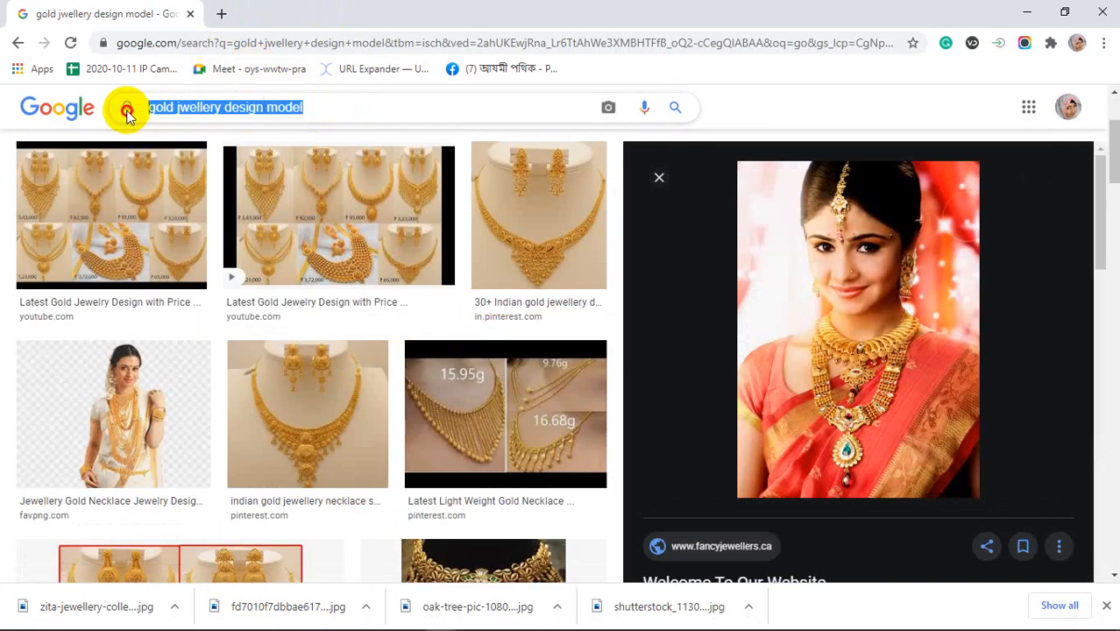
type("land")
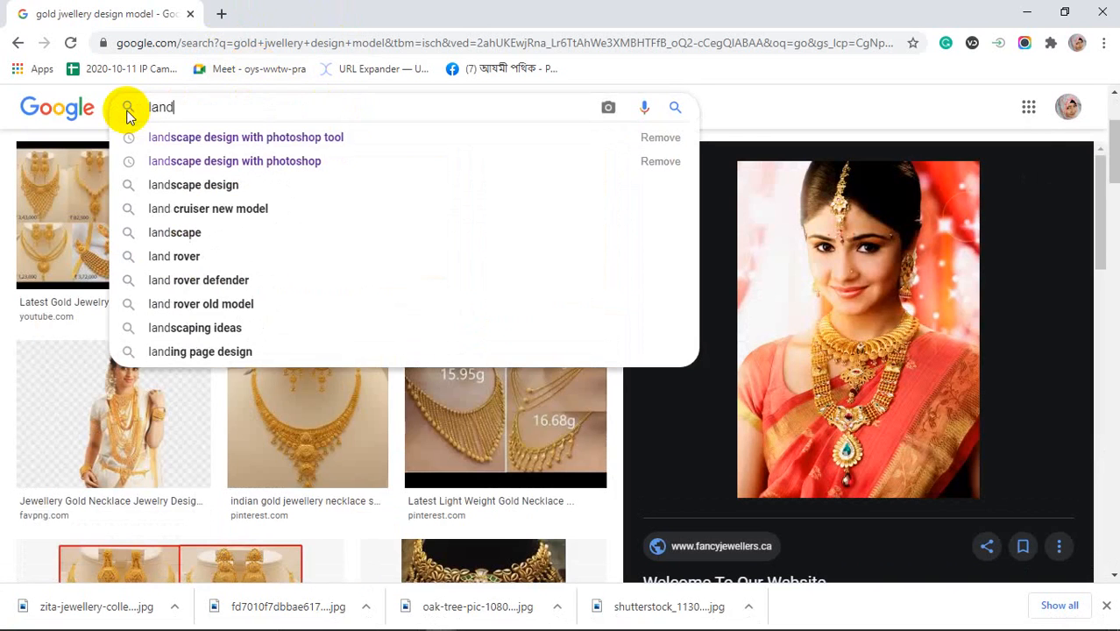
key("Down")
key("Return")
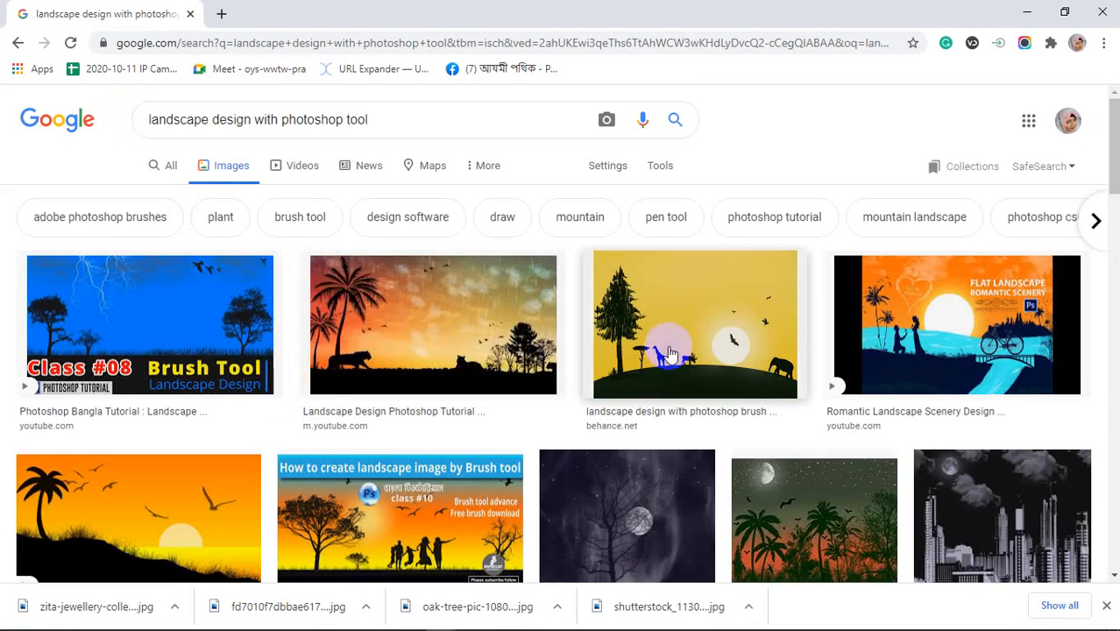
- Browse the landscape image results and open the preview of the red "Flat Landscape Sunset Cruel Scenery" picture
scroll(488, 364, "down", 2)
scroll(488, 363, "down", 2)
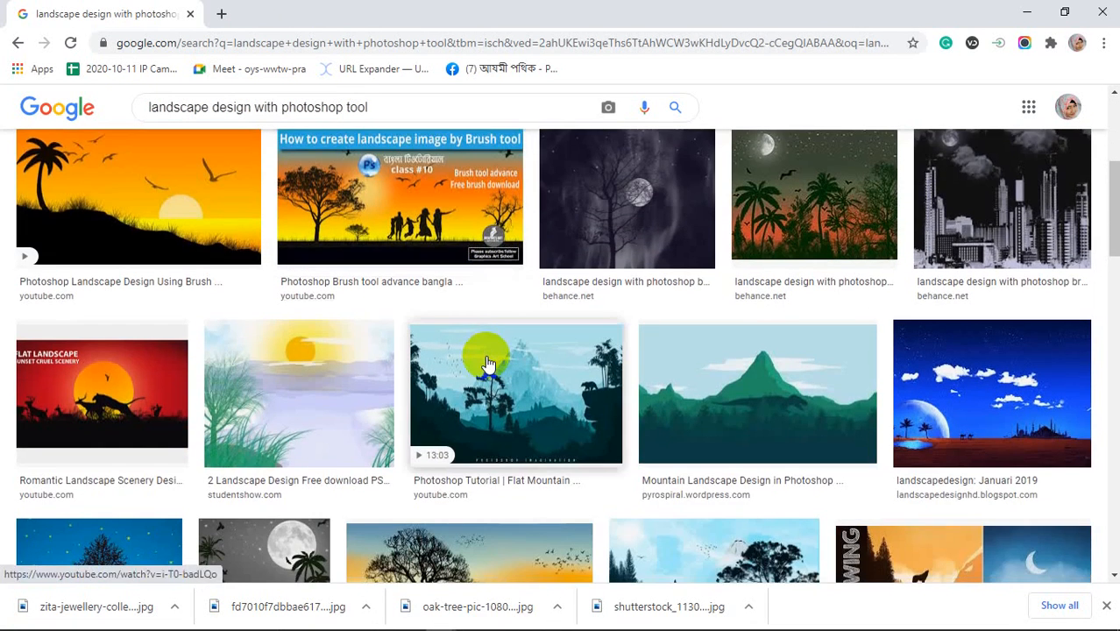
left_click(79, 403)
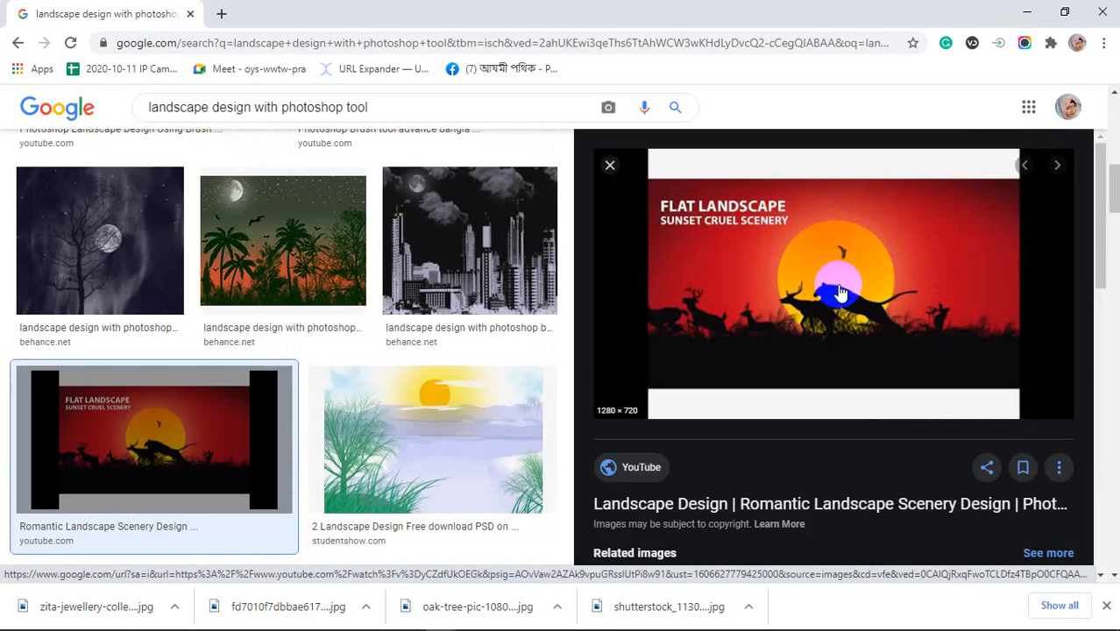
- Look through the images related to the red sunset picture and open the preview of the orange palm-and-boat sunset
scroll(839, 292, "down", 2)
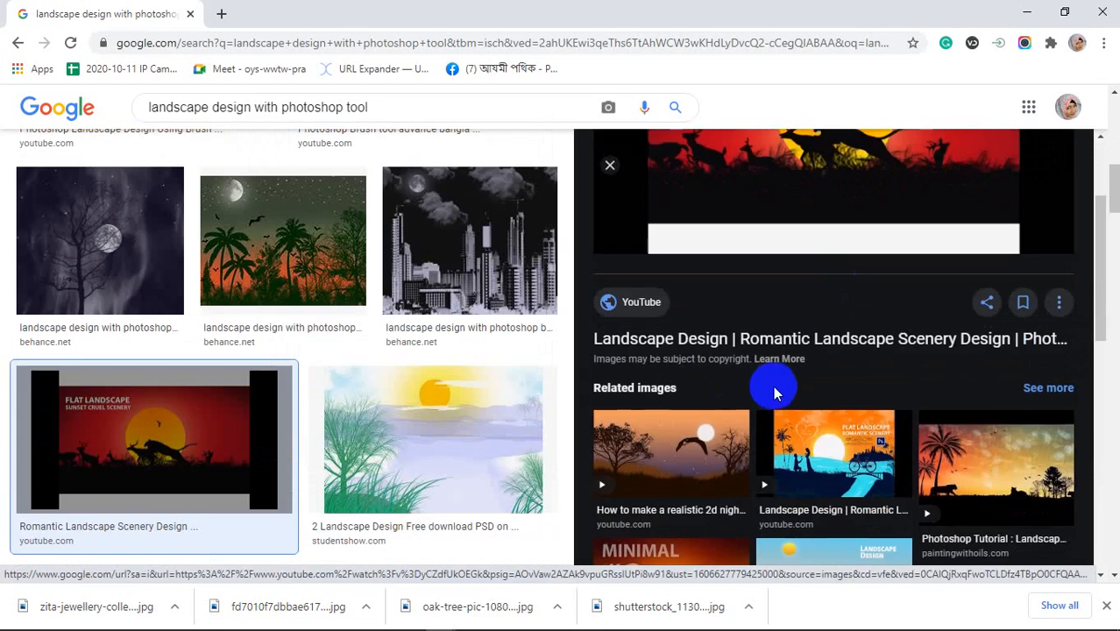
scroll(771, 377, "down", 2)
scroll(773, 395, "down", 1)
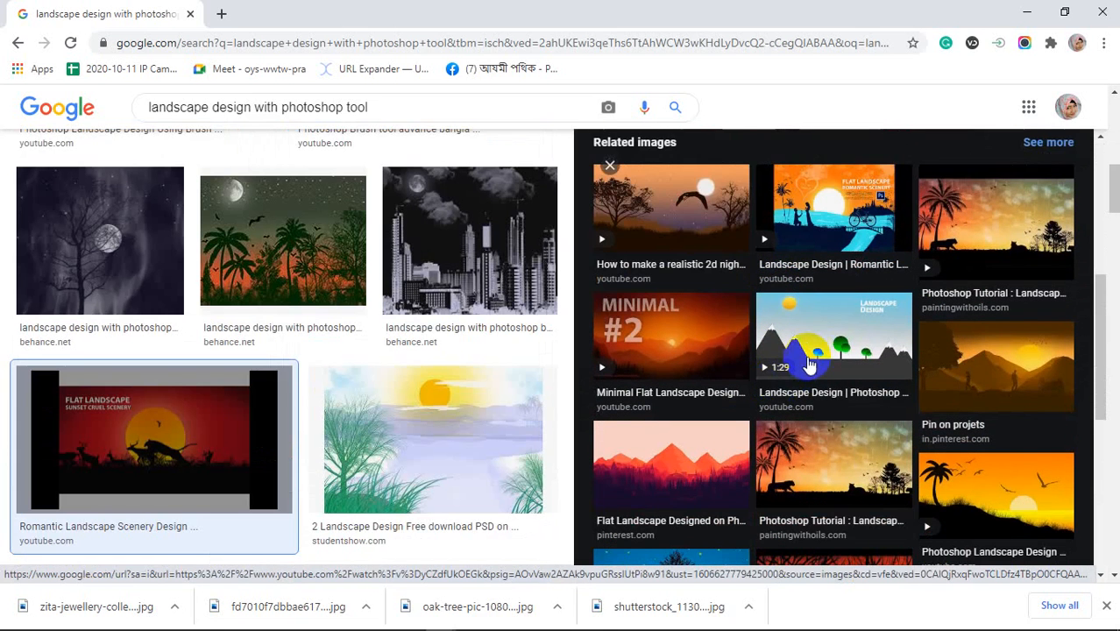
scroll(809, 365, "down", 3)
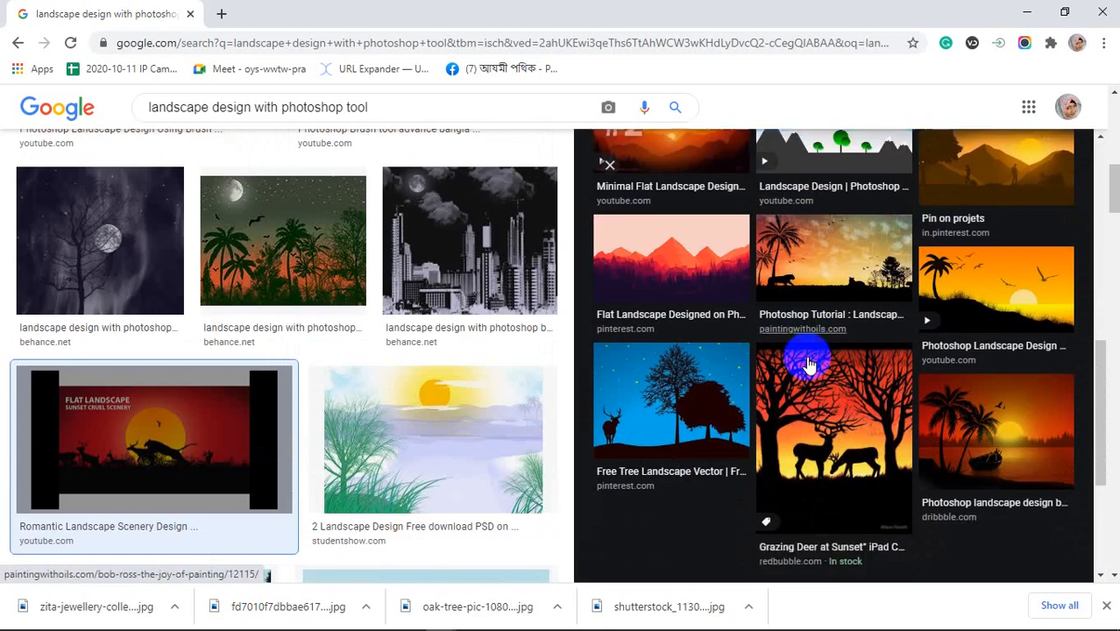
scroll(808, 355, "down", 1)
left_click(1038, 381)
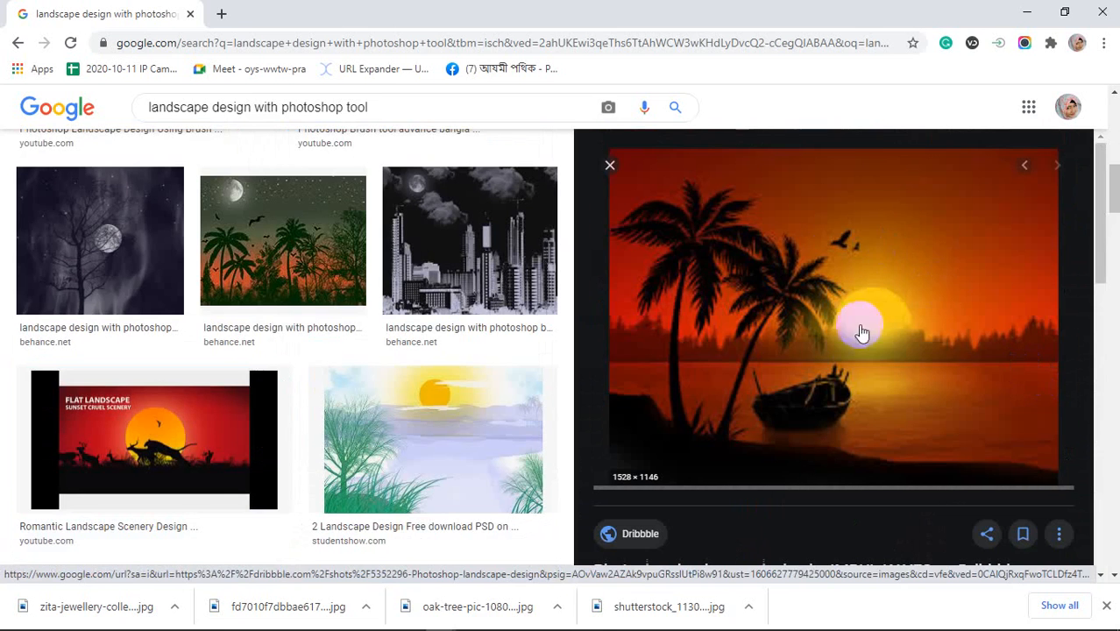
- Look through the images related to the palm-and-boat sunset and open the preview of the pink seascape with flamingos and red sun
scroll(892, 345, "down", 1)
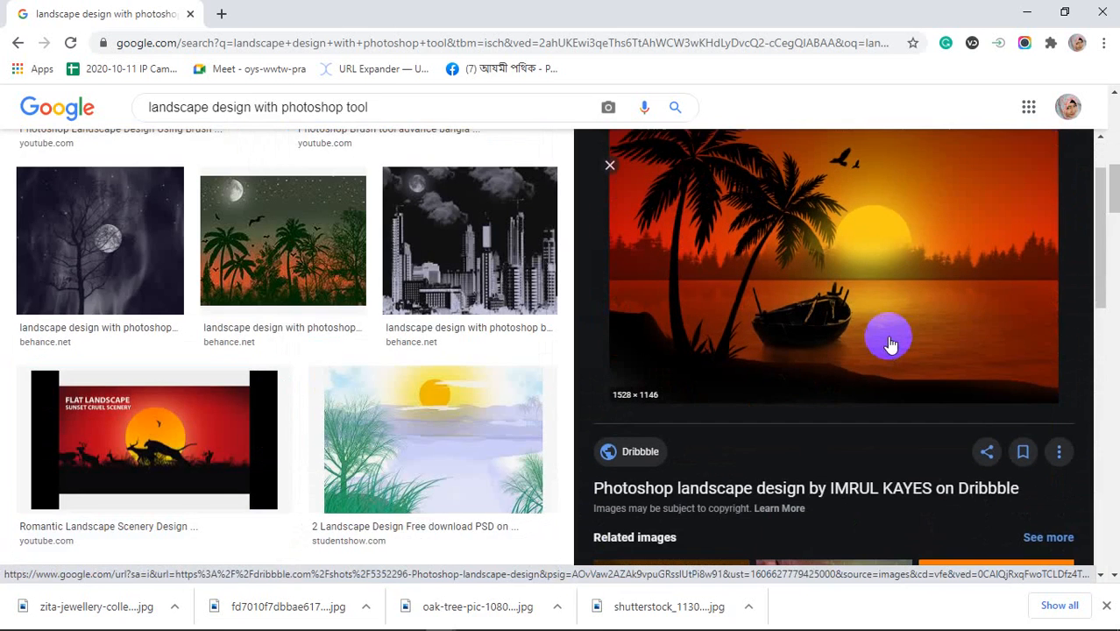
scroll(890, 345, "down", 6)
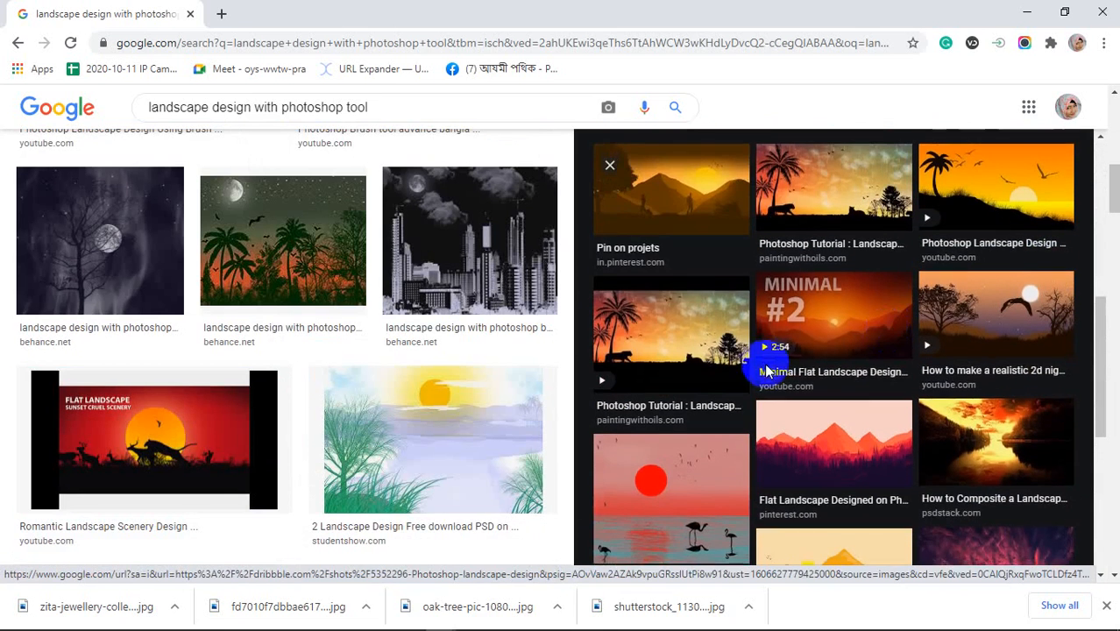
scroll(765, 371, "down", 1)
left_click(694, 425)
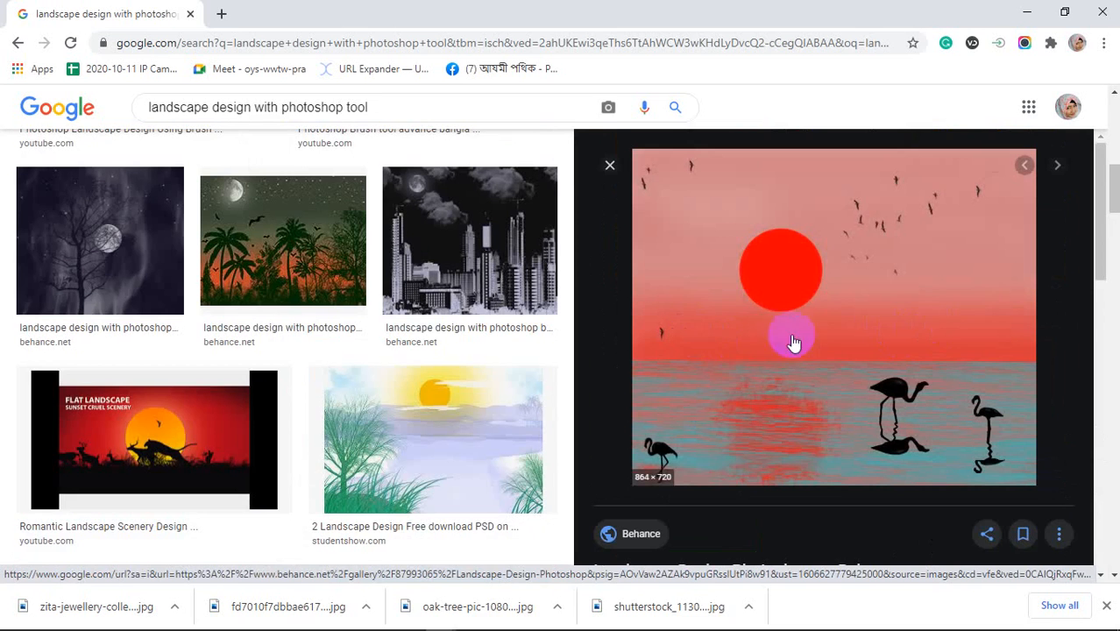
- Examine the flamingo seascape and its related images, and open the "Landscape Design | Photoshop" preview with grey mountains and green trees
scroll(844, 402, "down", 2)
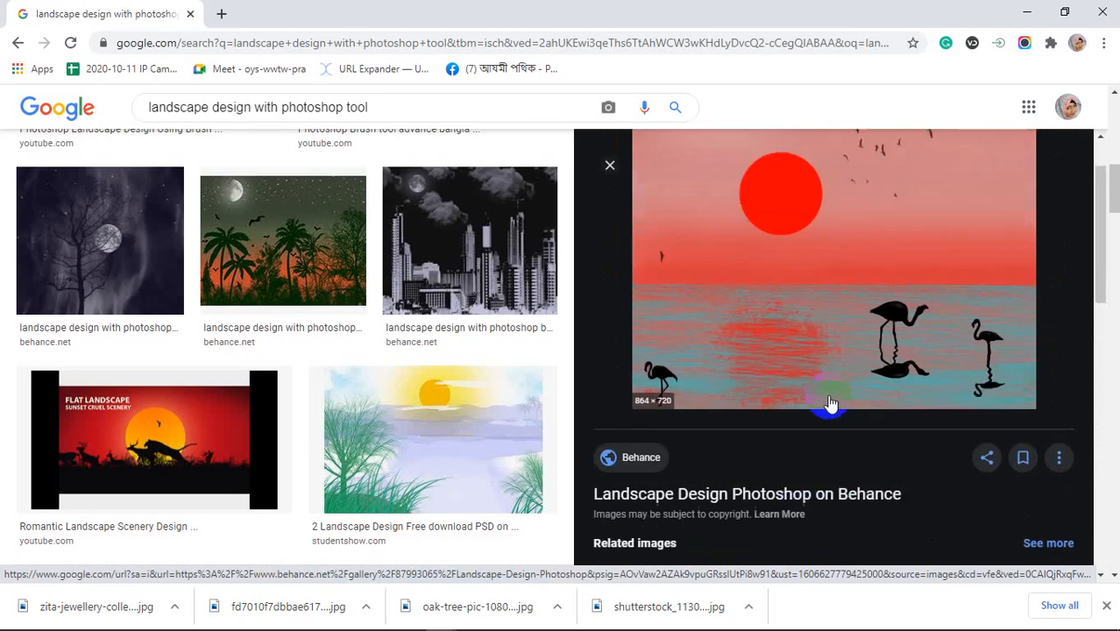
scroll(827, 400, "up", 1)
scroll(788, 317, "down", 4)
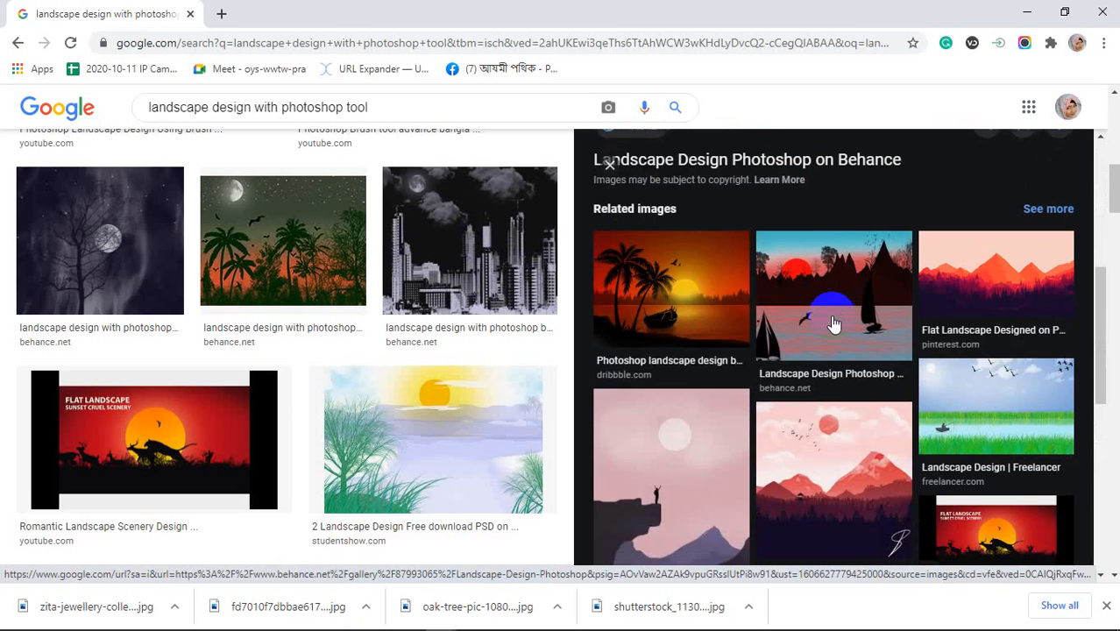
scroll(834, 324, "down", 1)
scroll(833, 325, "down", 2)
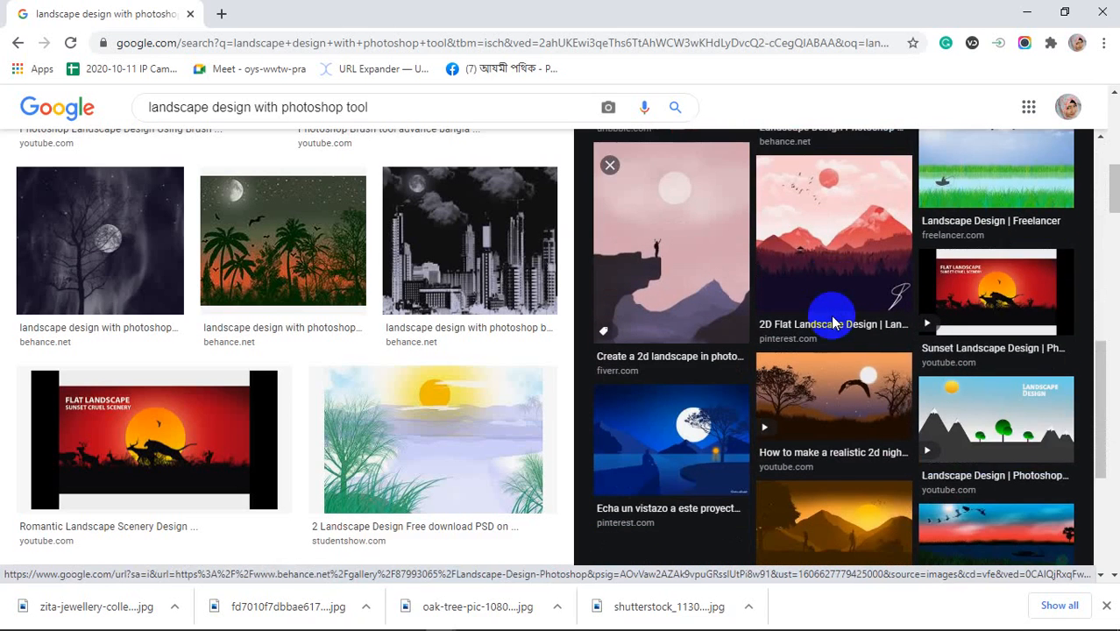
scroll(833, 324, "down", 2)
left_click(991, 328)
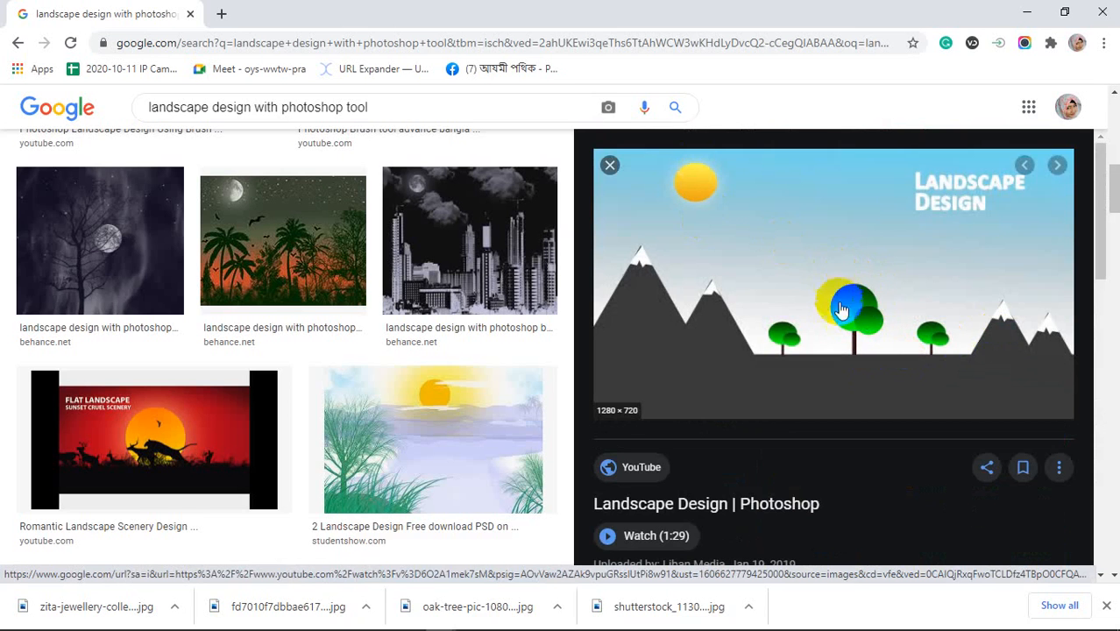
- Open the related "Mountain Landscape Design in Photoshop" preview and look through further landscape examples in the main image results
scroll(857, 312, "down", 4)
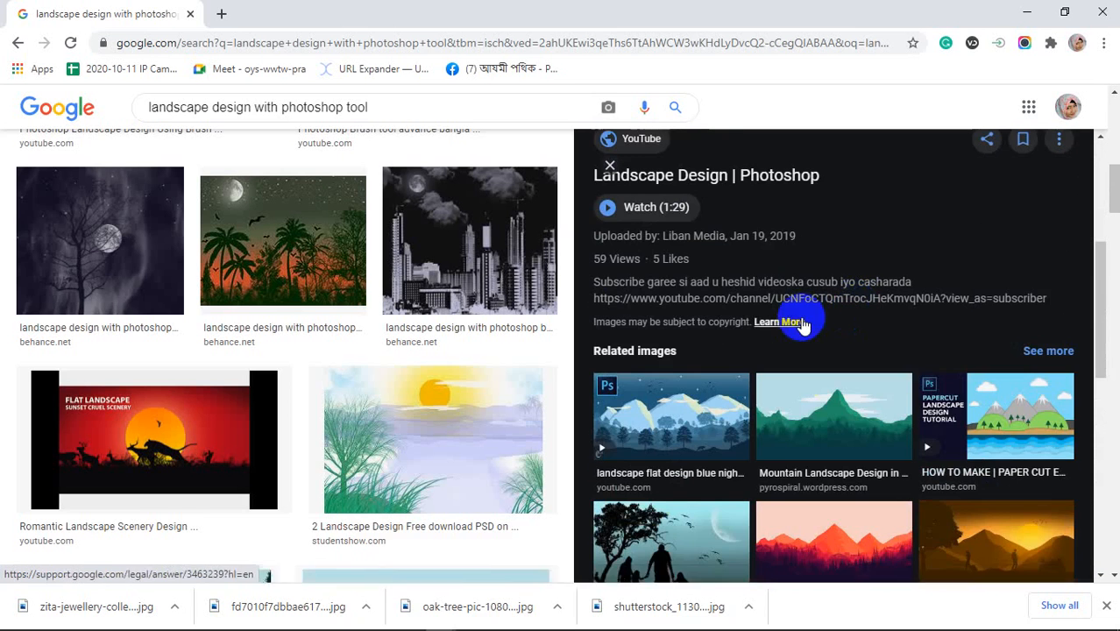
left_click(827, 436)
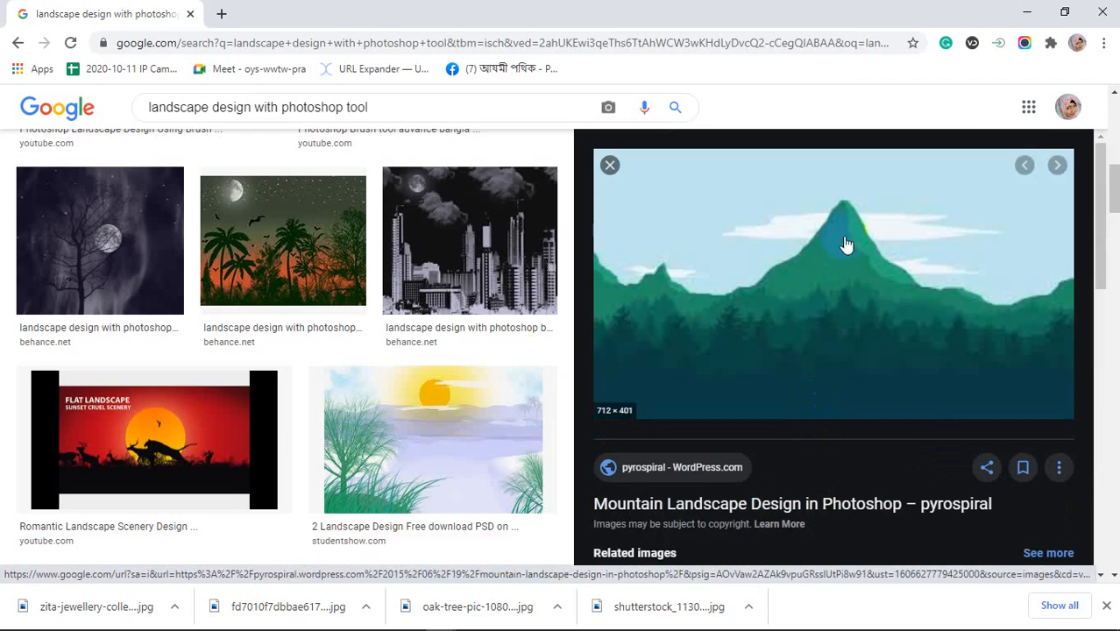
scroll(338, 387, "down", 3)
scroll(340, 395, "down", 2)
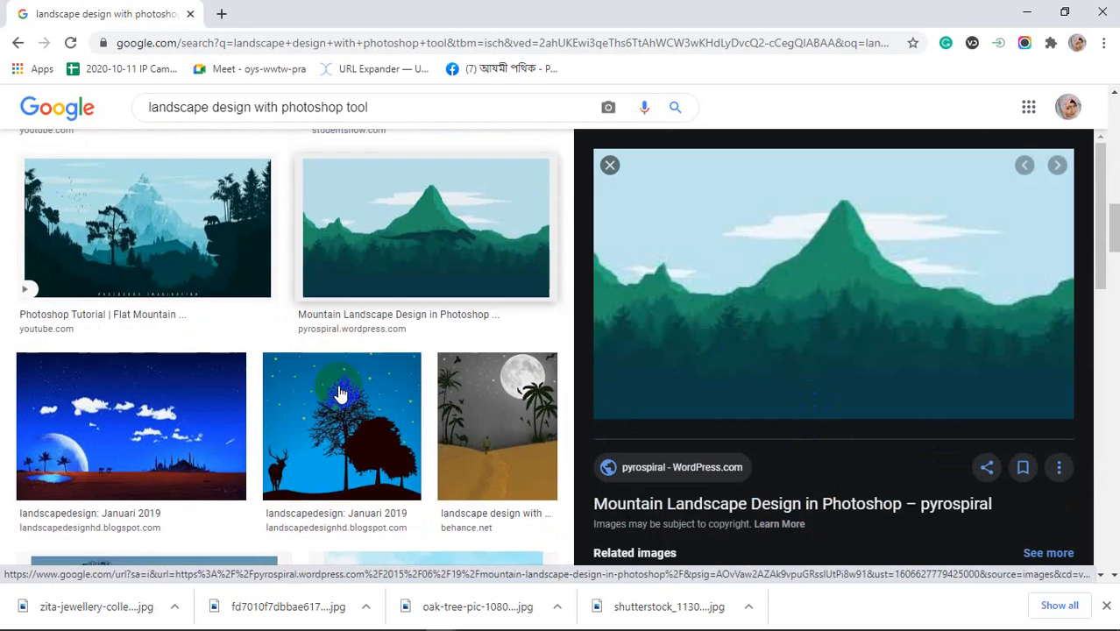
scroll(273, 349, "down", 2)
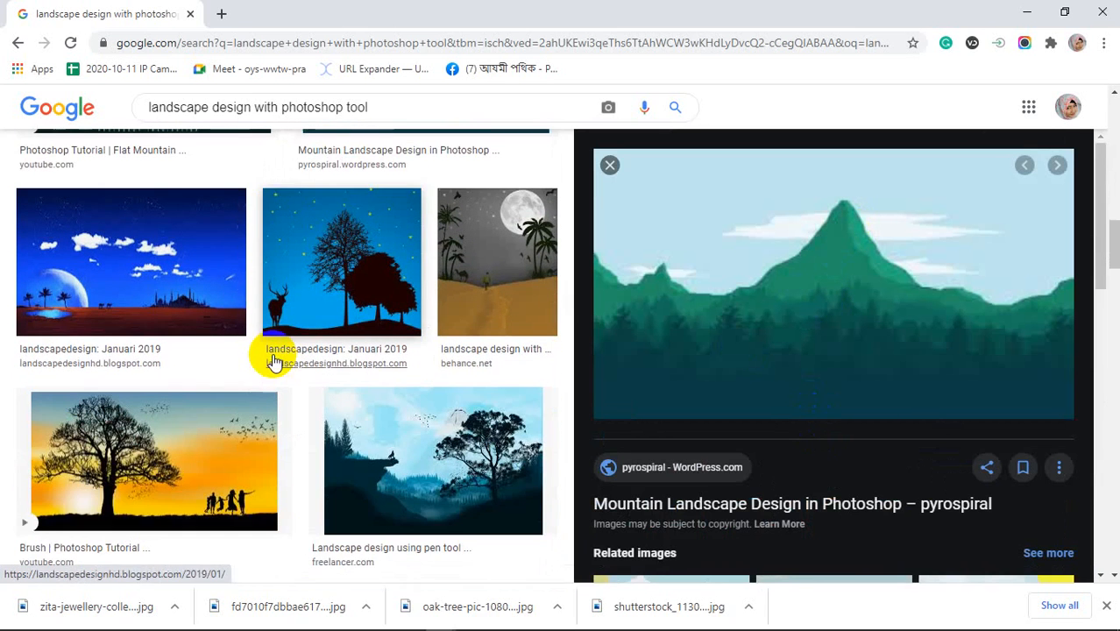
scroll(272, 361, "down", 3)
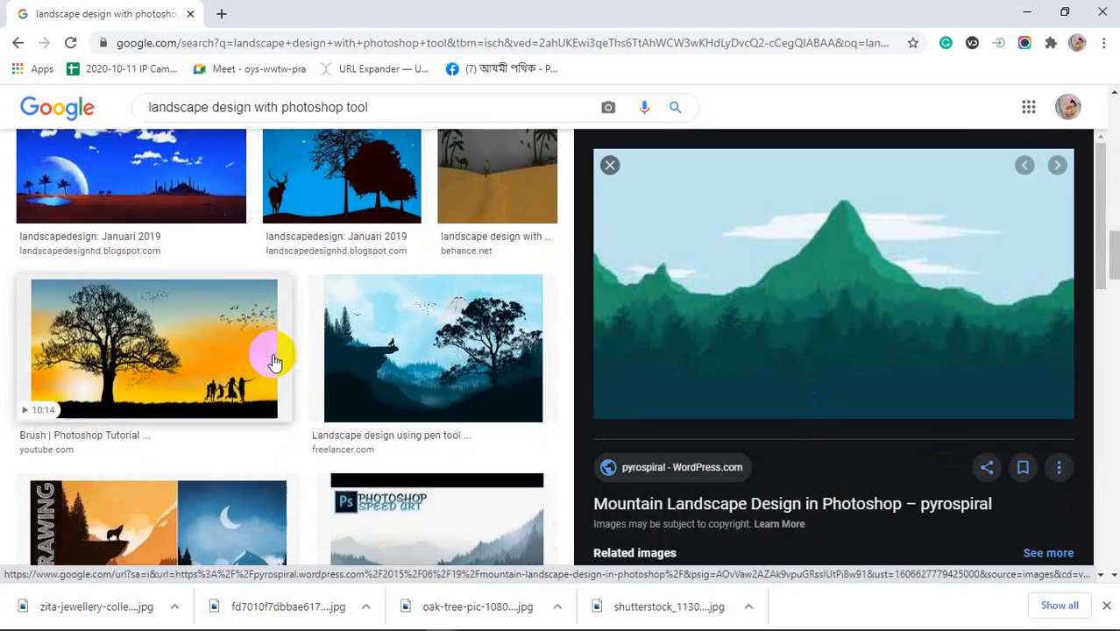
scroll(274, 361, "down", 1)
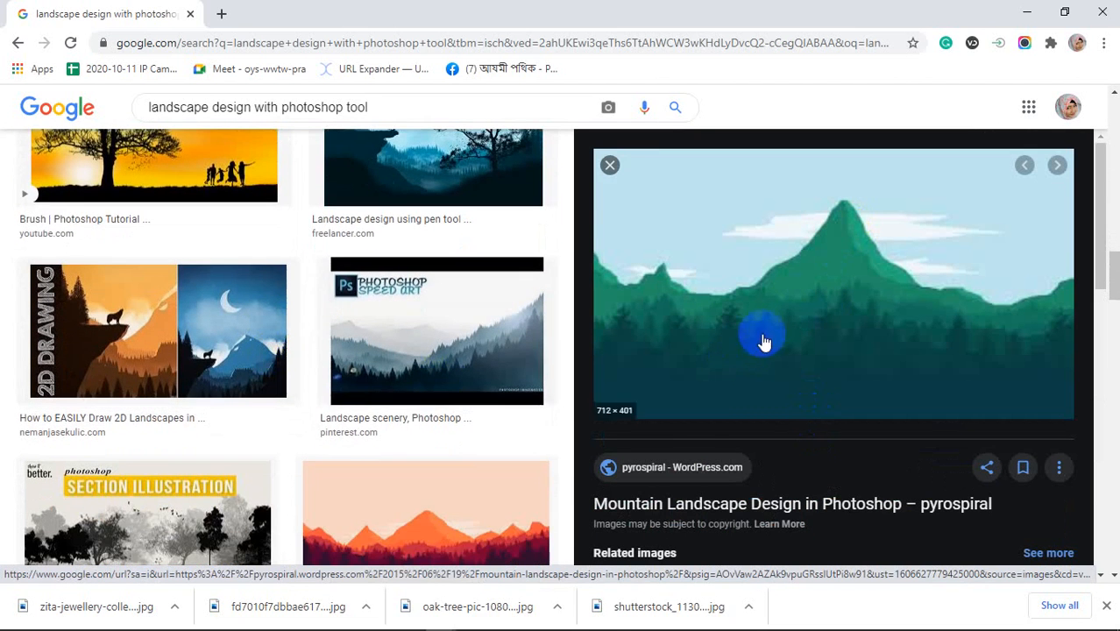
- Browse the images related to the green mountain landscape and open the "Green mountain range illustration" preview
scroll(340, 398, "down", 2)
scroll(712, 394, "down", 3)
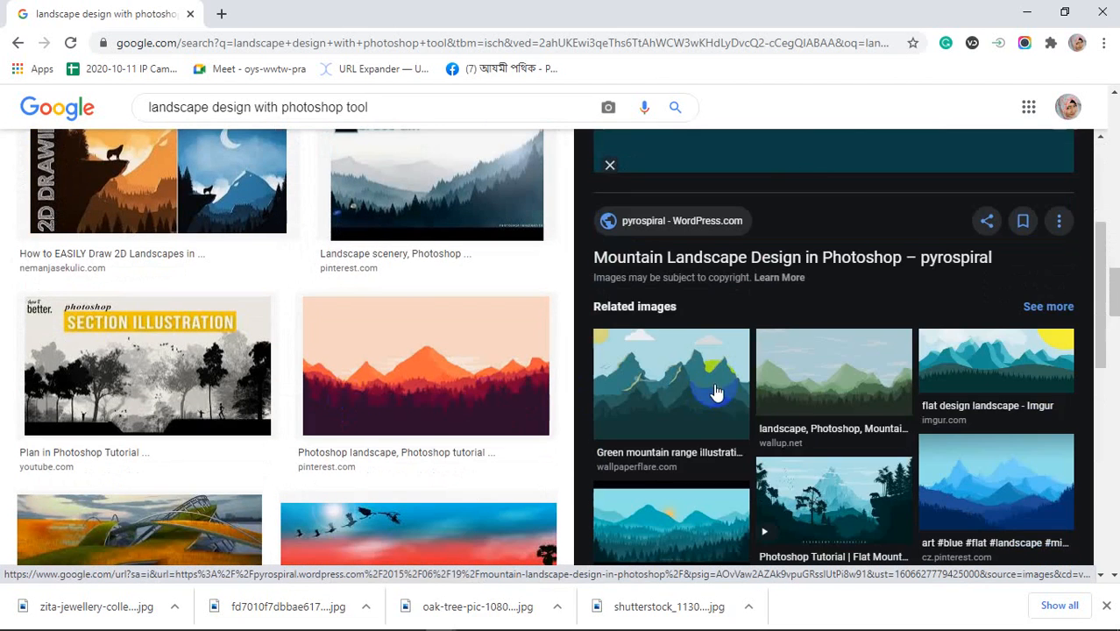
scroll(794, 406, "down", 1)
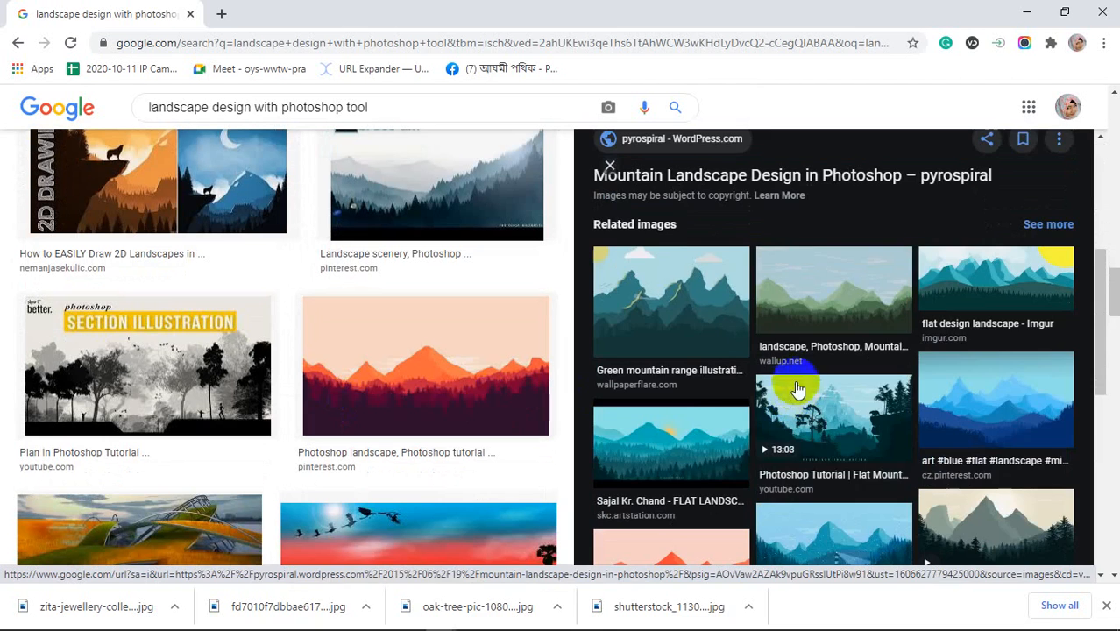
left_click(689, 334)
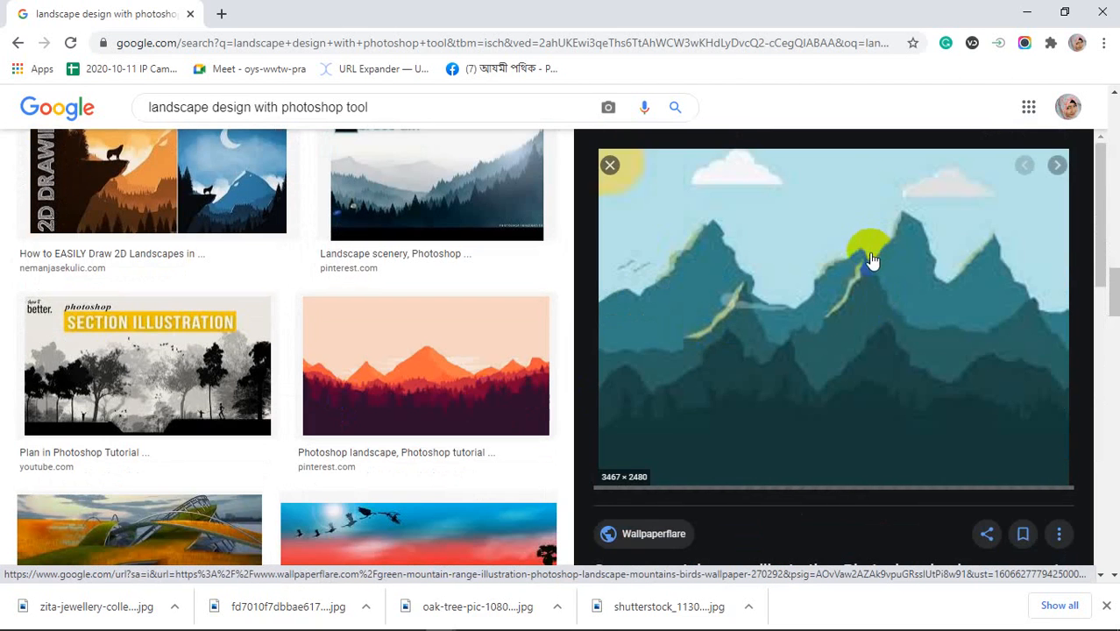
- Open the related Freepik "Illustrated landscape with mountains and forest" preview and examine the gradients in its sky and mountains
scroll(808, 381, "down", 6)
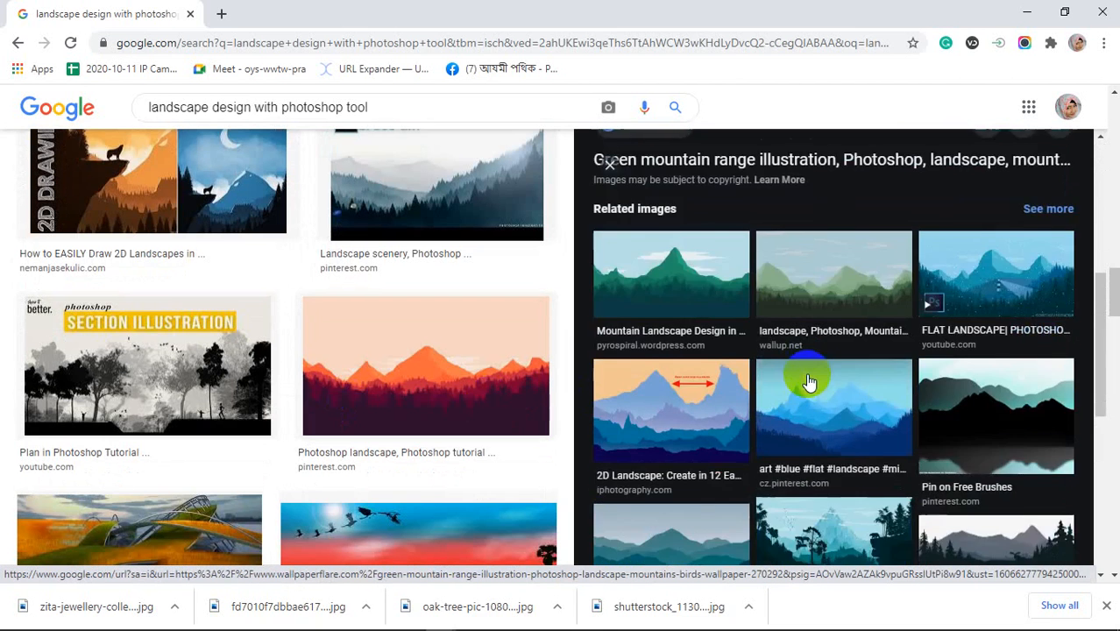
scroll(808, 381, "down", 2)
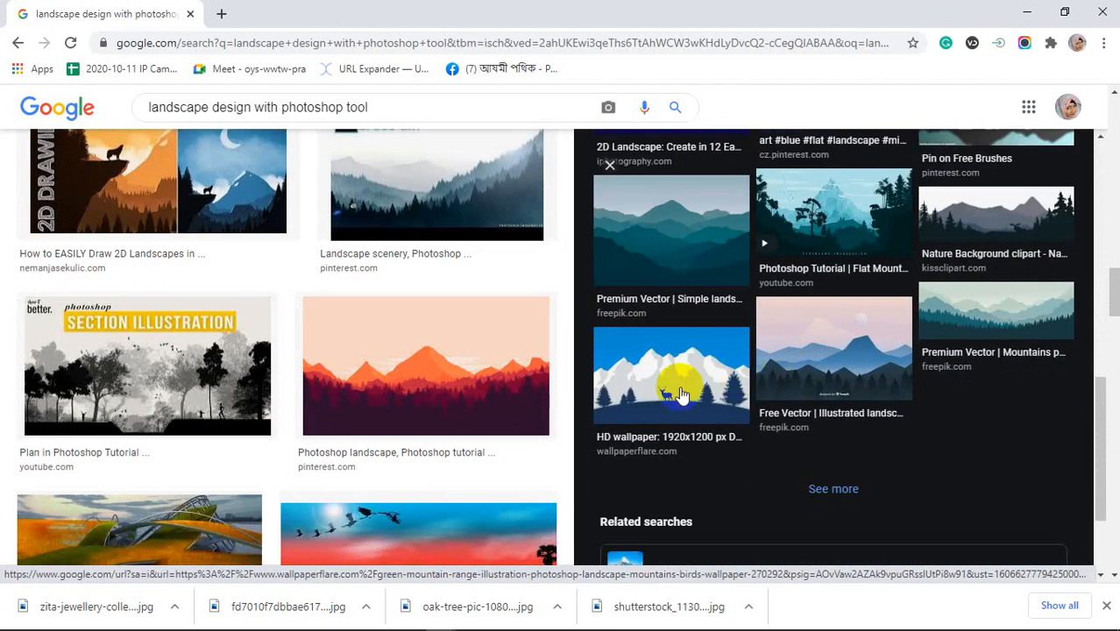
left_click(842, 359)
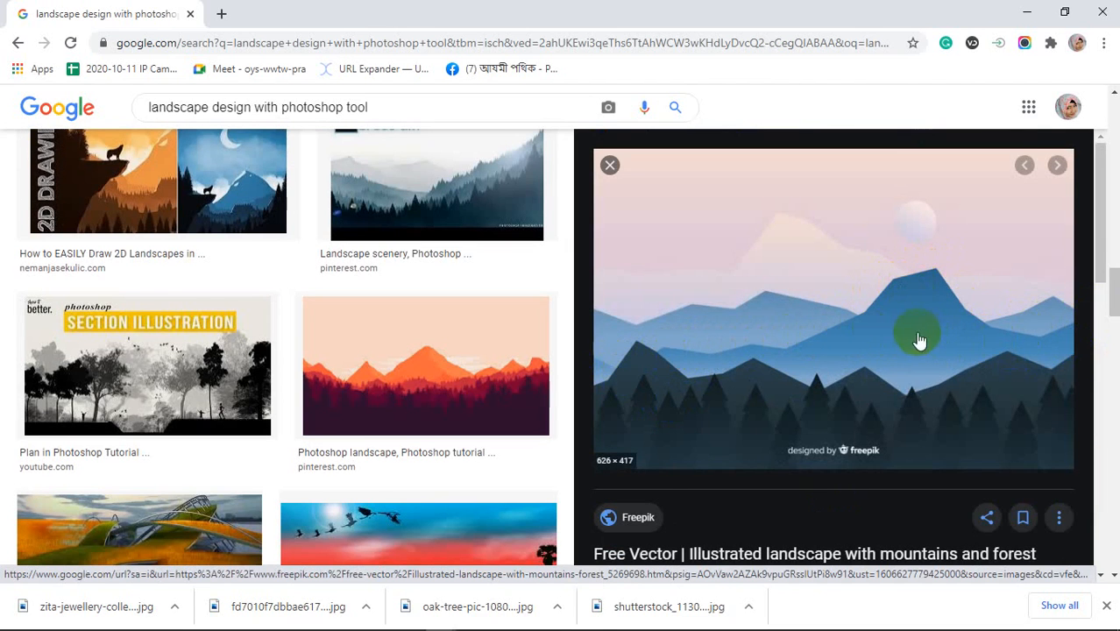
left_click(884, 388)
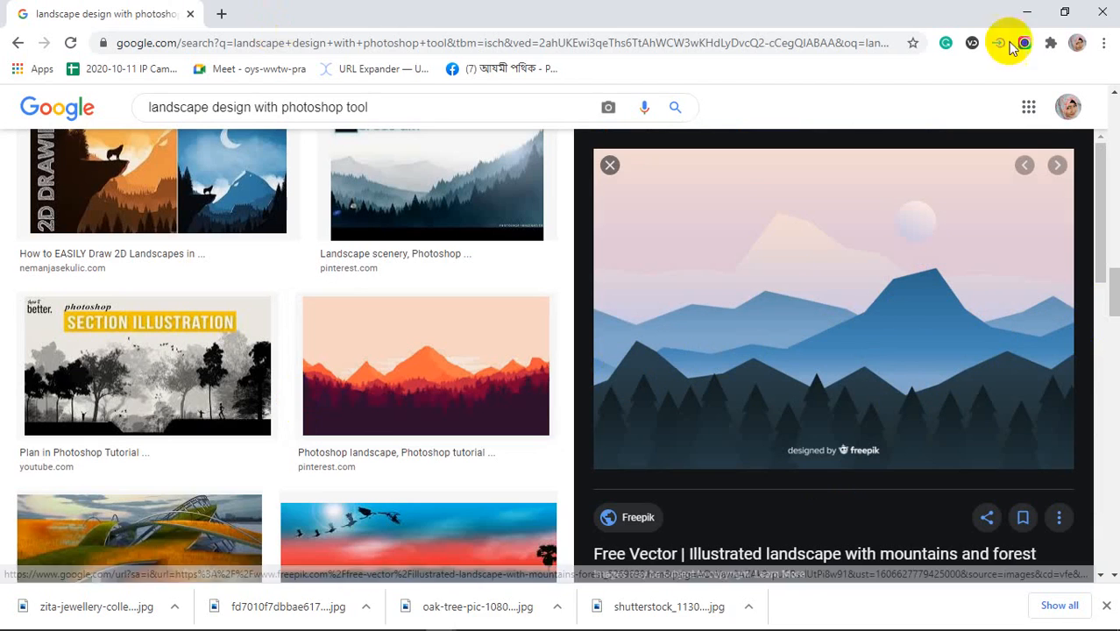
- Minimise the browser to return to Photoshop and select the Gradient Tool
left_click(1027, 12)
right_click(20, 346)
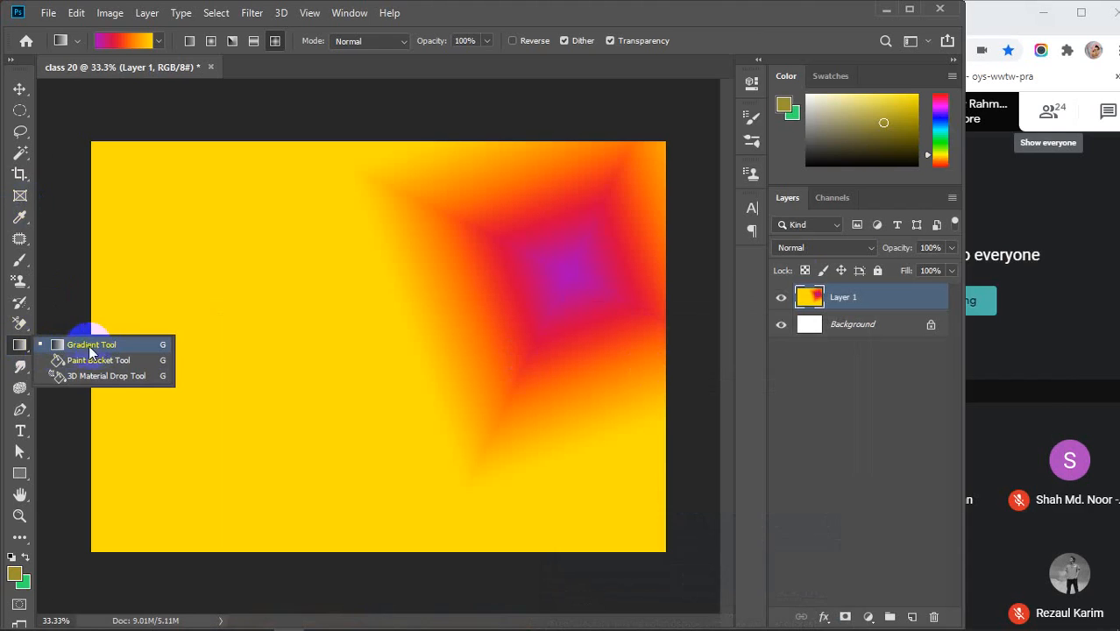
left_click(73, 345)
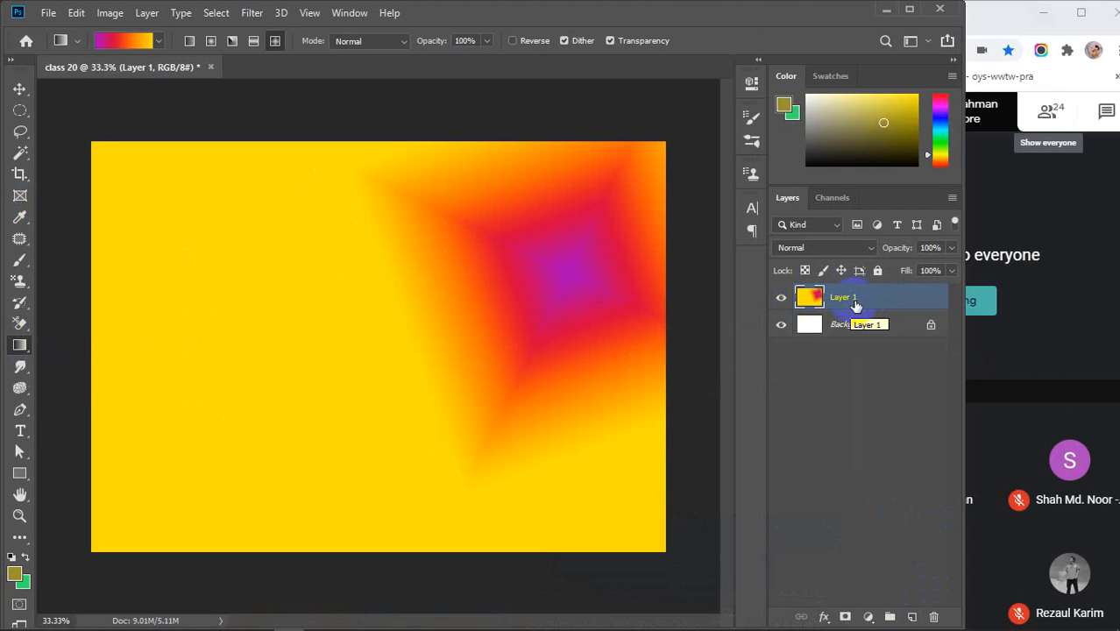
right_click(914, 299)
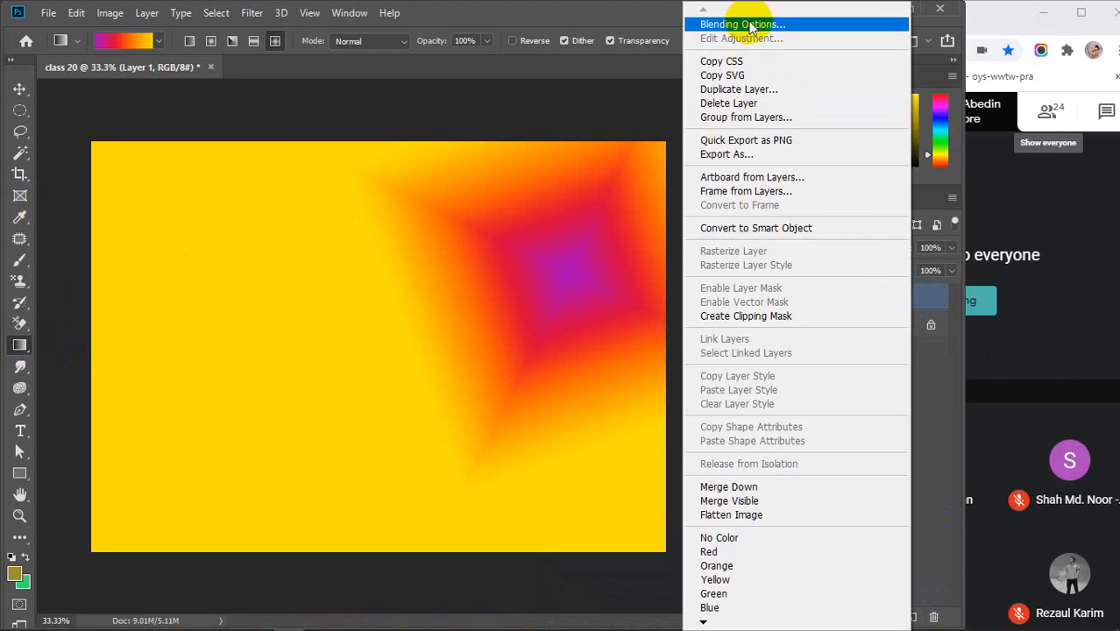
left_click(926, 300)
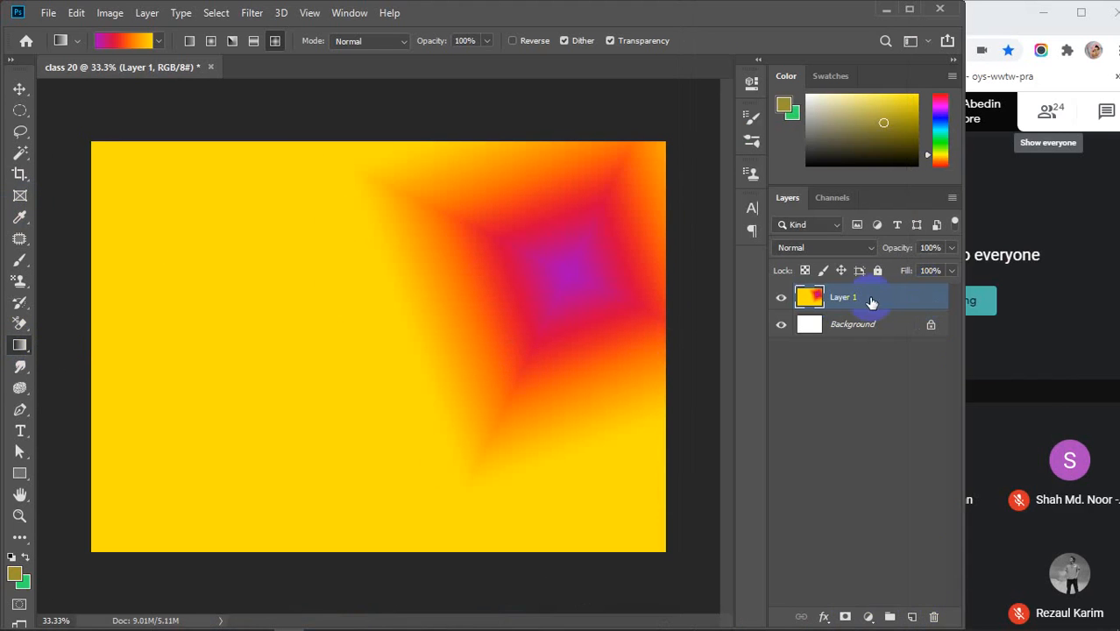
left_click(868, 618)
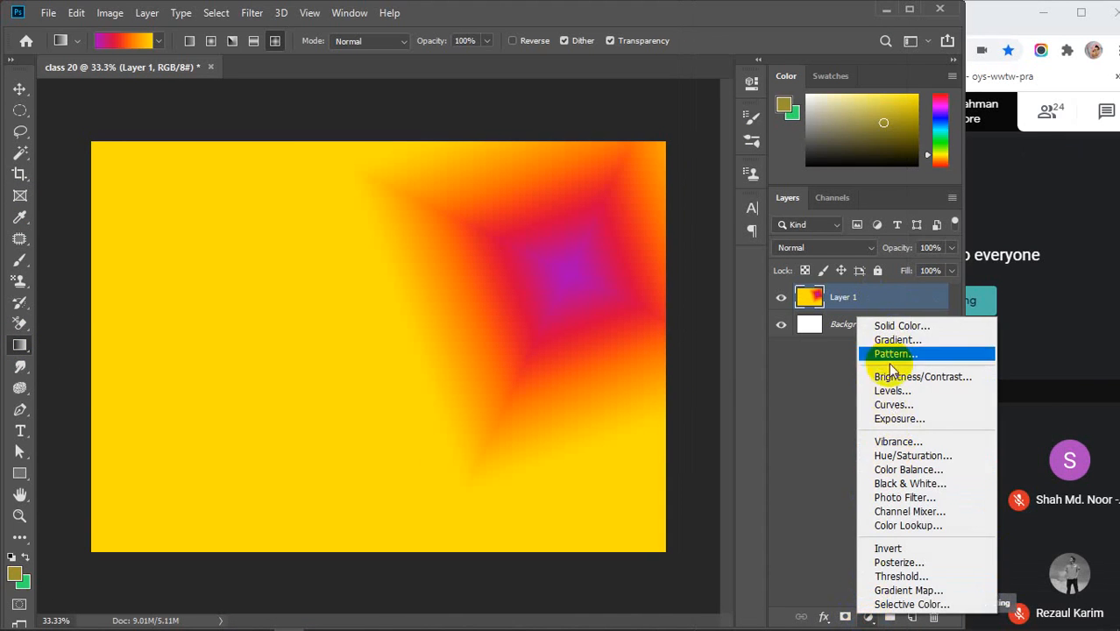
left_click(802, 378)
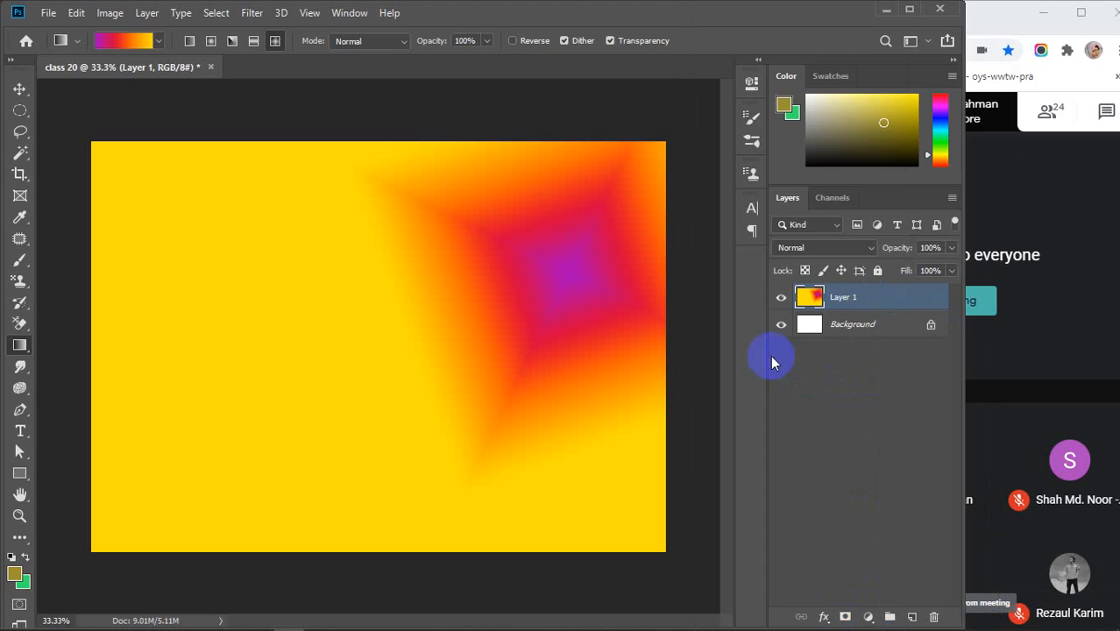
- Examine the custom gradient's colour stops in the Gradient Editor and close the editor
left_click(120, 43)
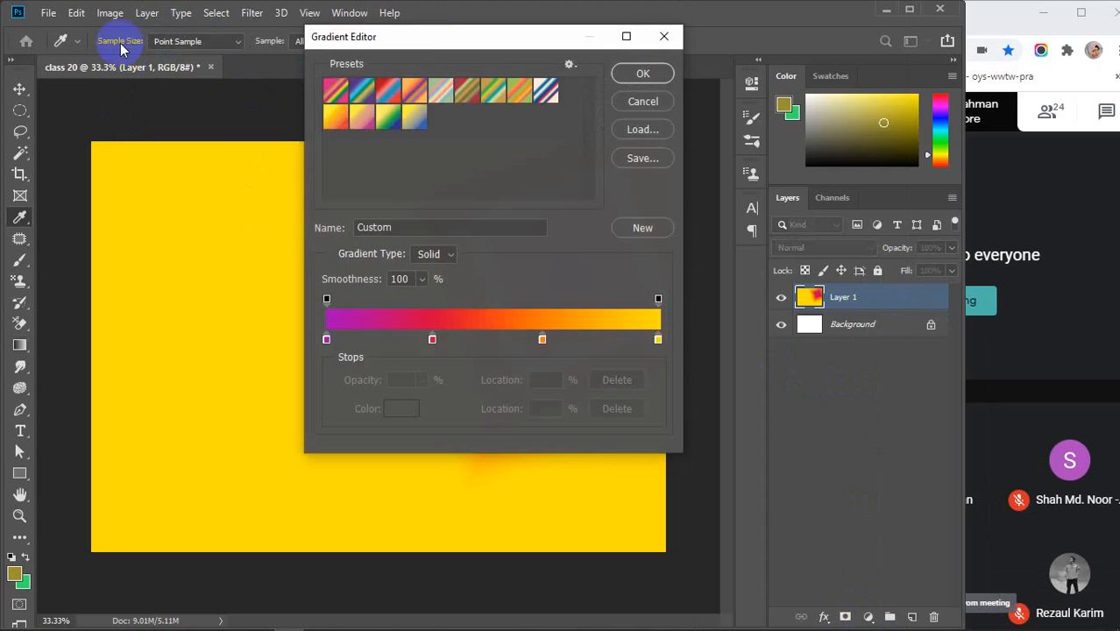
left_click(643, 72)
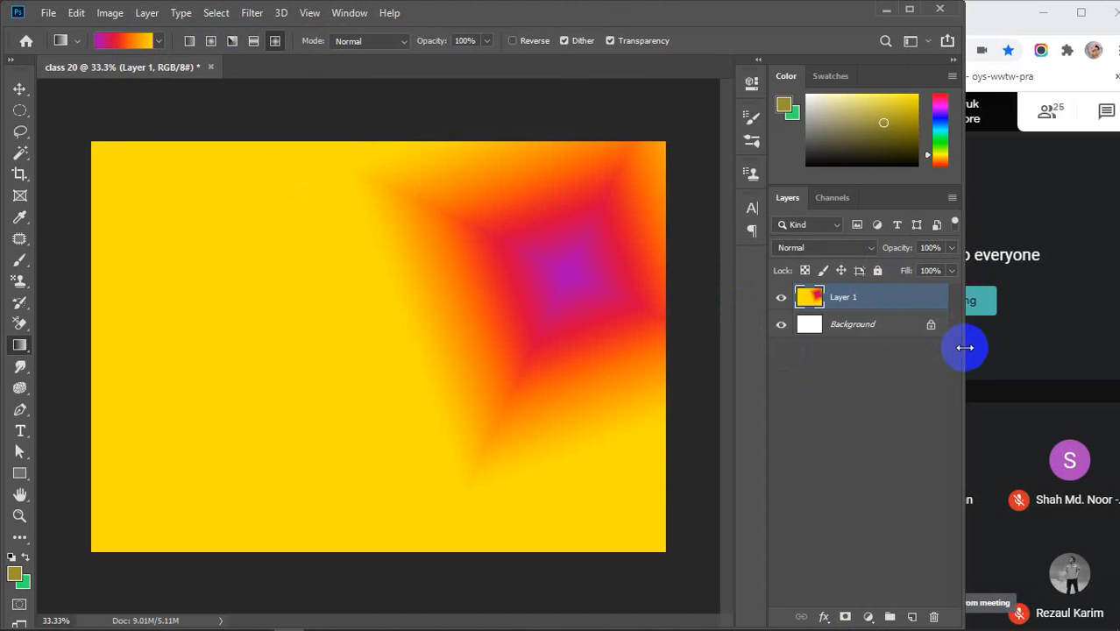
- Make the Photoshop window slightly narrower beside the meeting window and set the gradient style to Linear
left_click_drag(967, 348, 862, 365)
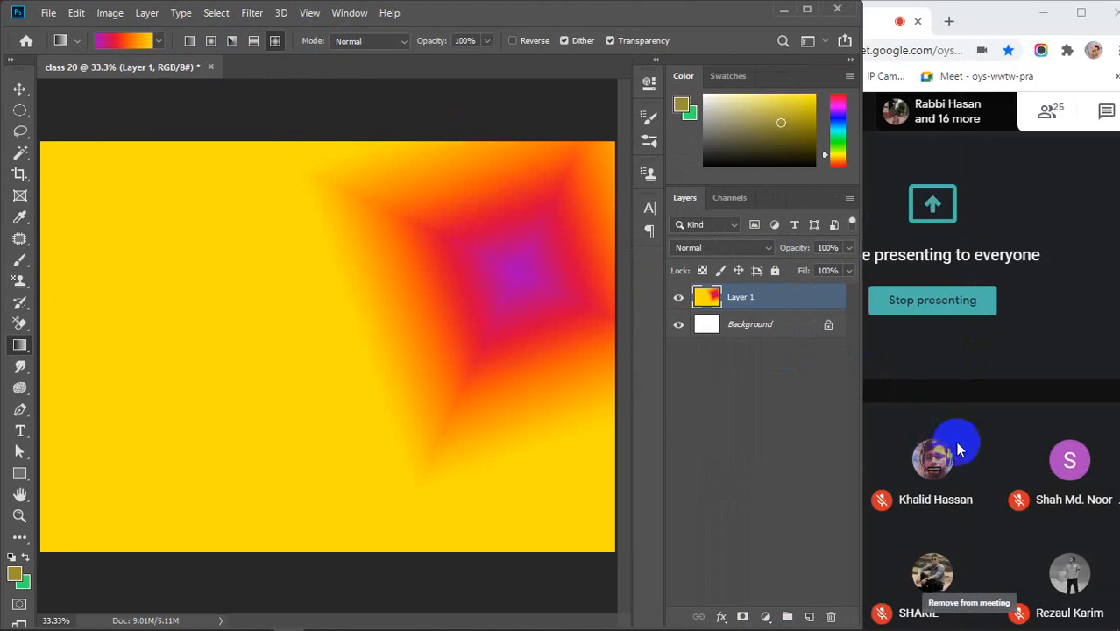
left_click_drag(862, 405, 950, 409)
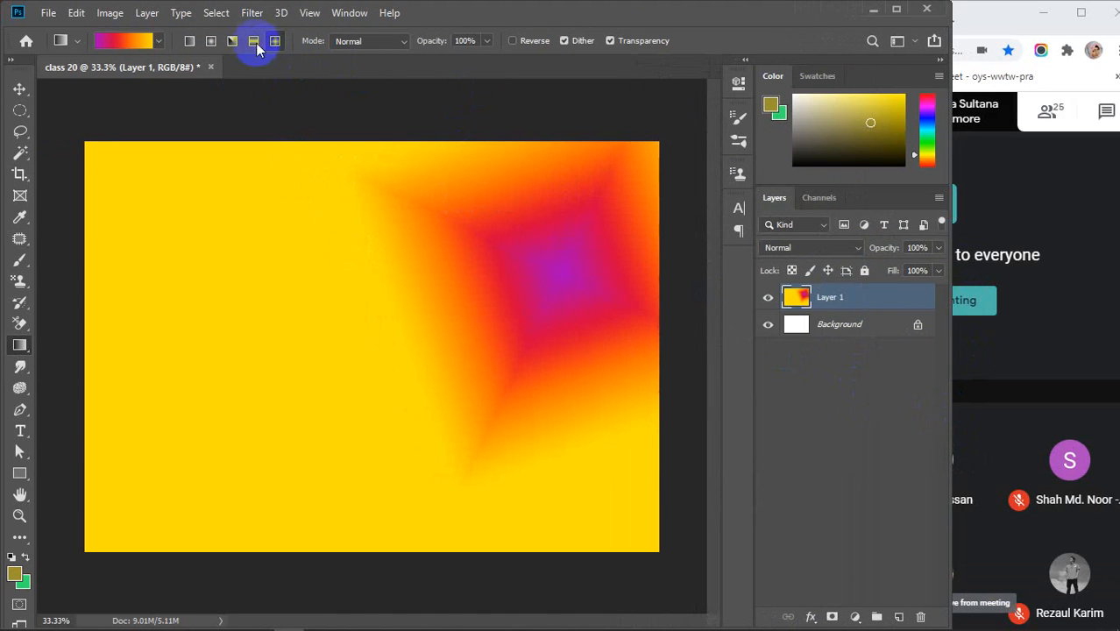
left_click(189, 41)
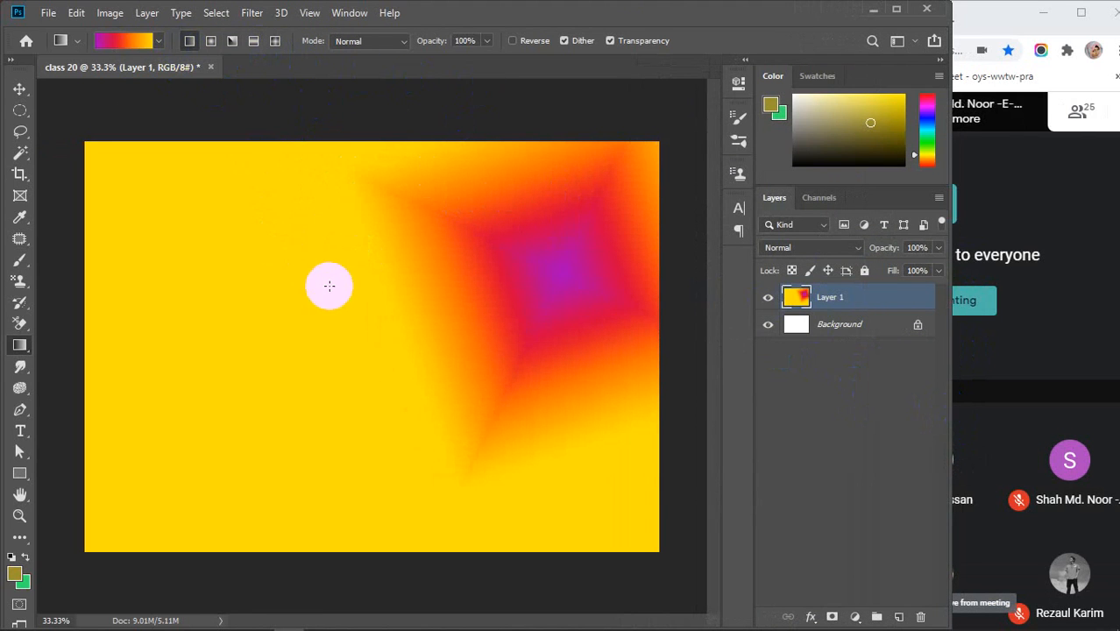
- Set the gradient style to Radial and draw the custom gradient outward from near the canvas centre on Layer 1, twice
left_click(210, 40)
left_click_drag(357, 335, 567, 444)
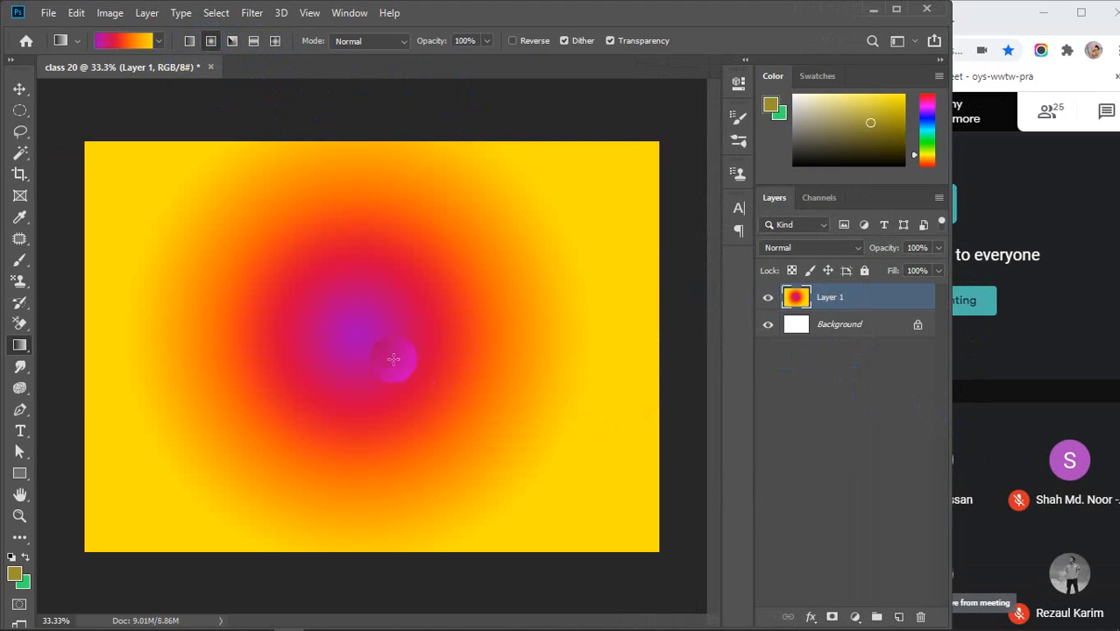
left_click_drag(385, 354, 569, 458)
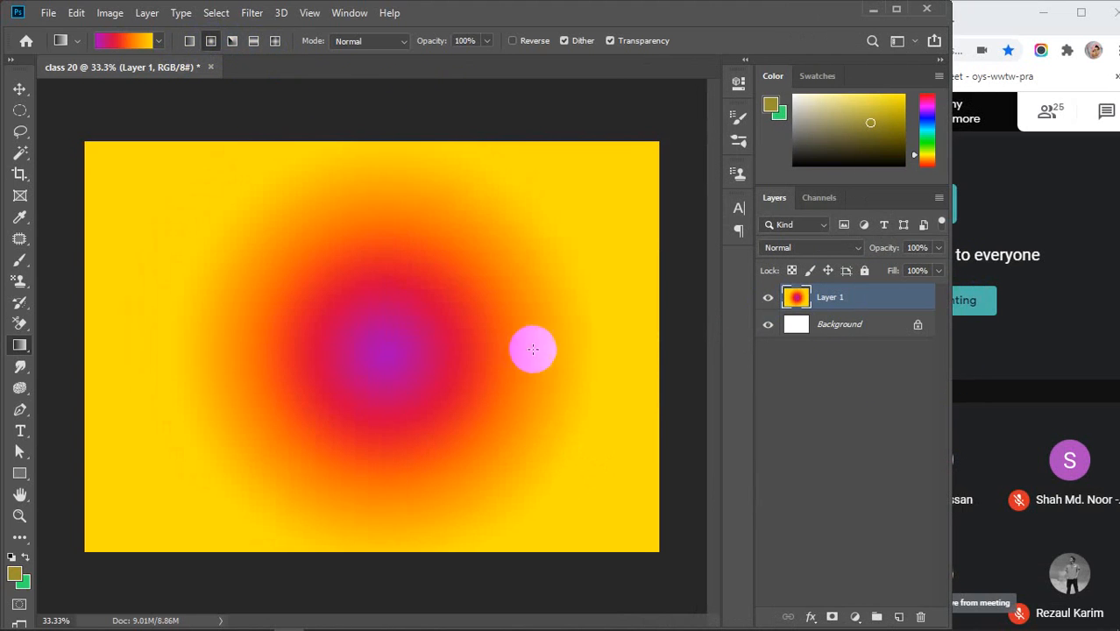
- Try the Screen blend mode for the Gradient Tool, restore Normal, and point out the opacity setting
left_click(403, 44)
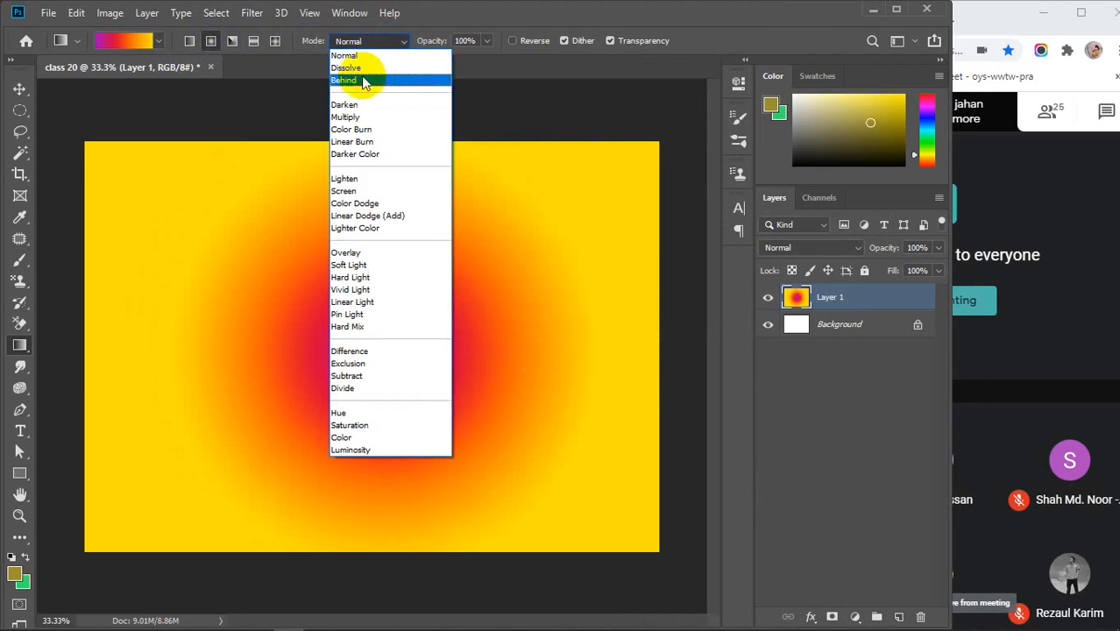
left_click(360, 191)
left_click(396, 41)
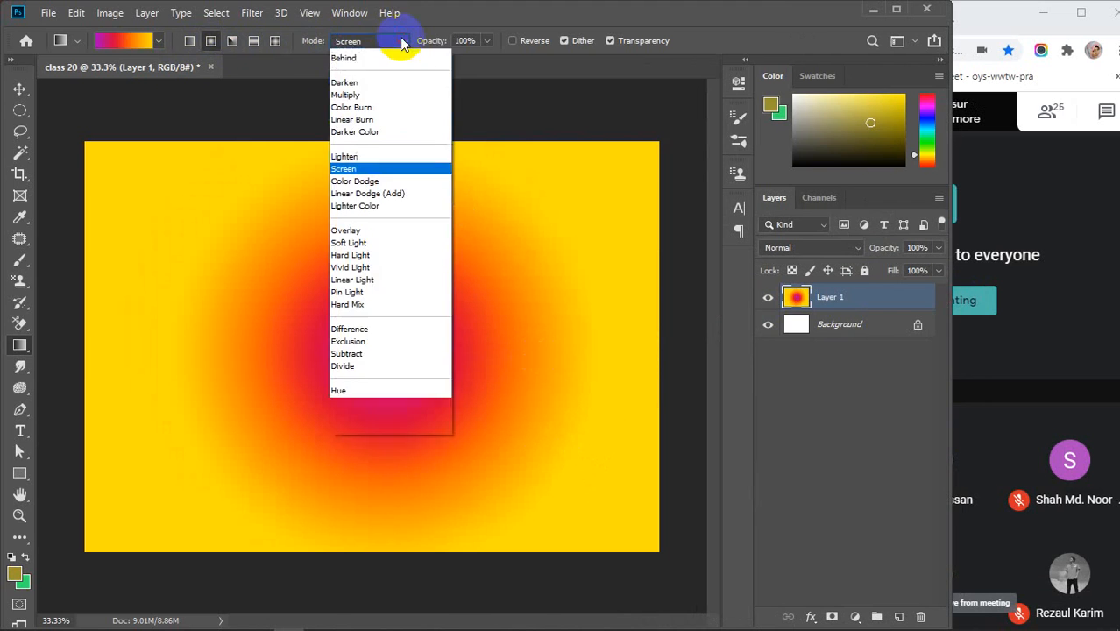
left_click(344, 56)
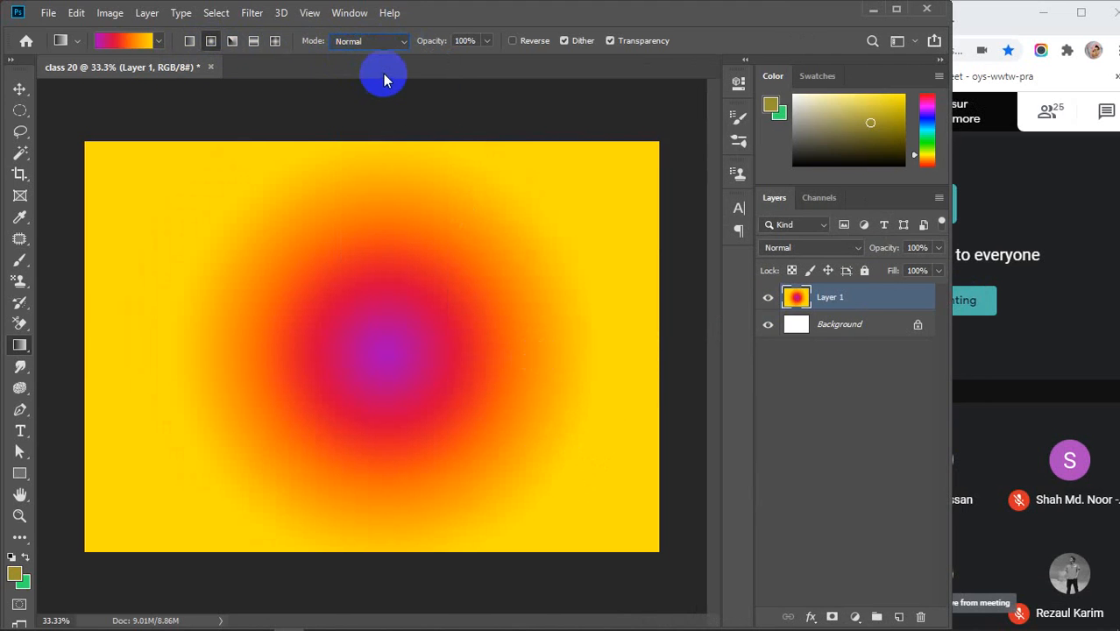
left_click_drag(434, 40, 434, 70)
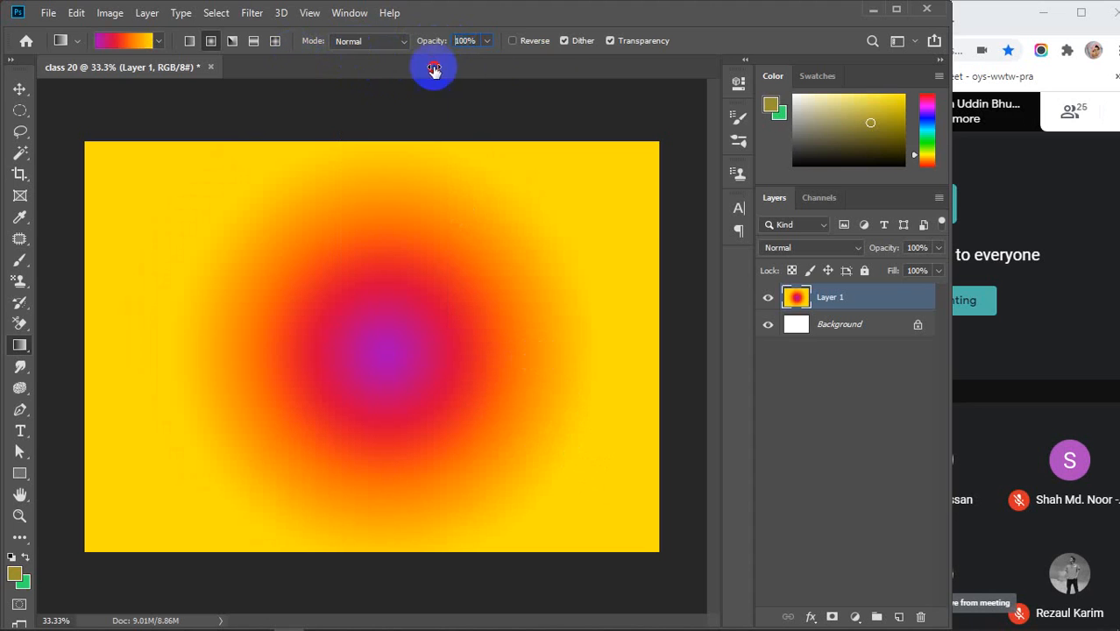
- Compare the radial gradient with Reverse on and off by redrawing it from the canvas centre, leaving Reverse off
left_click(512, 41)
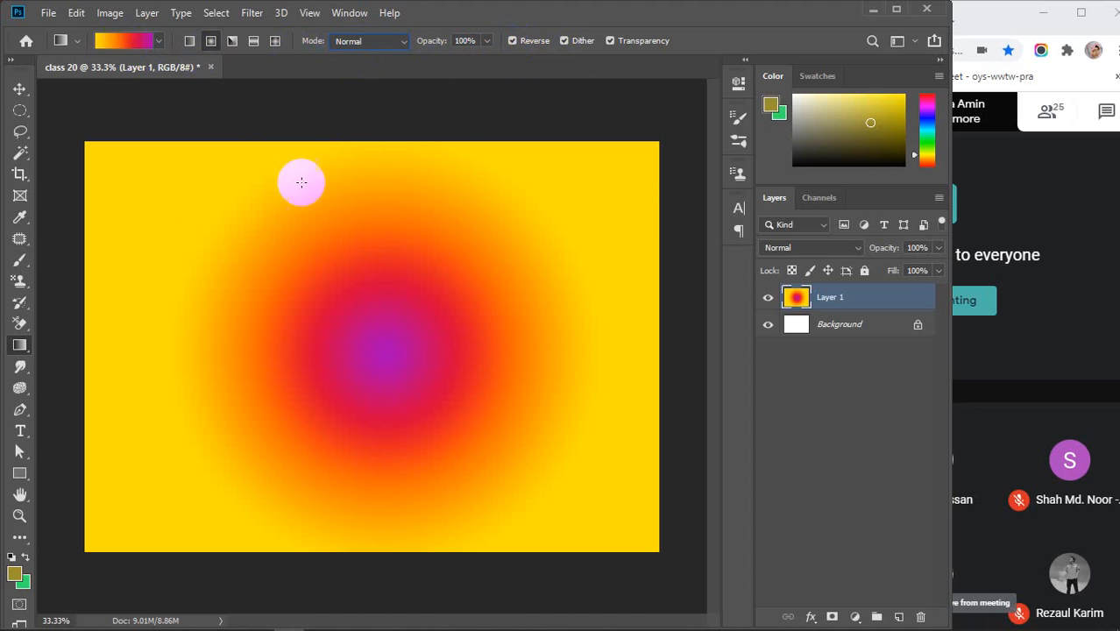
left_click_drag(383, 336, 569, 496)
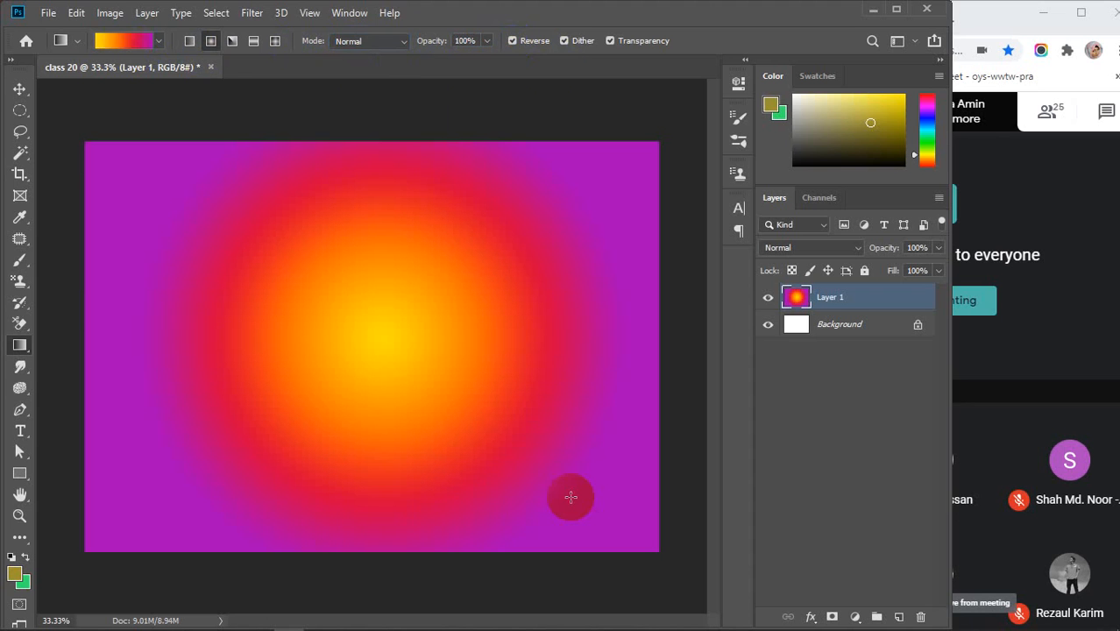
left_click(511, 41)
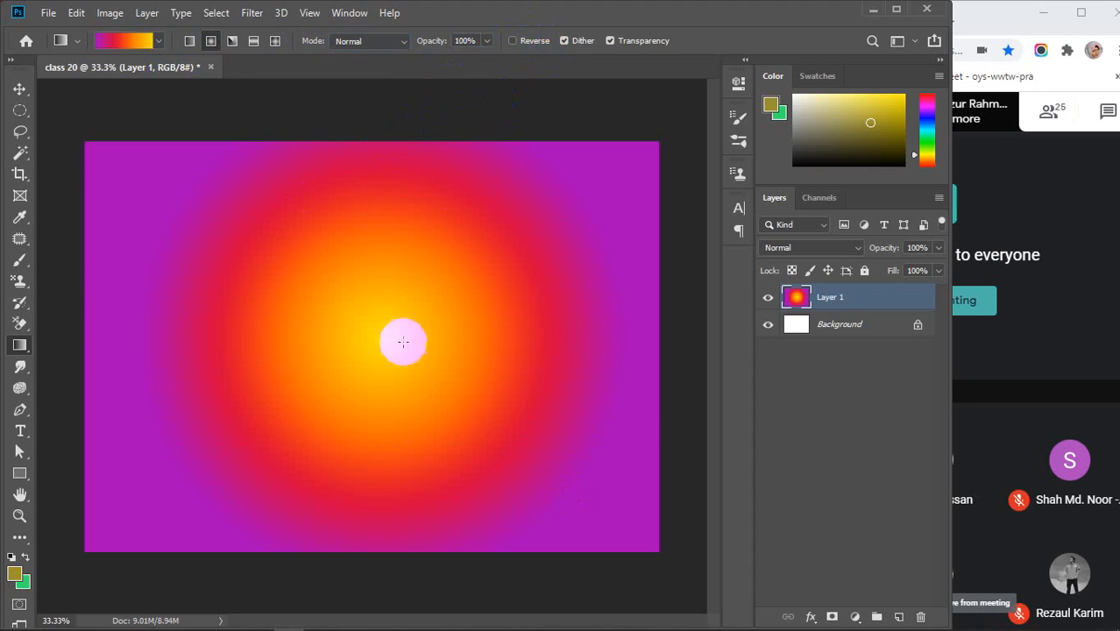
left_click_drag(397, 331, 568, 472)
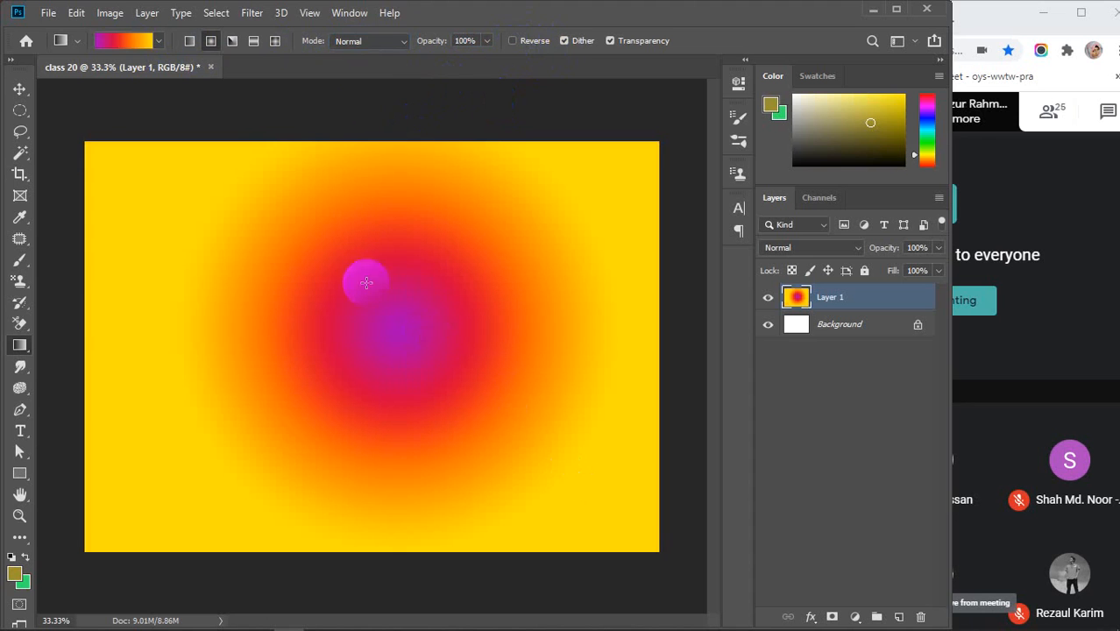
left_click(514, 40)
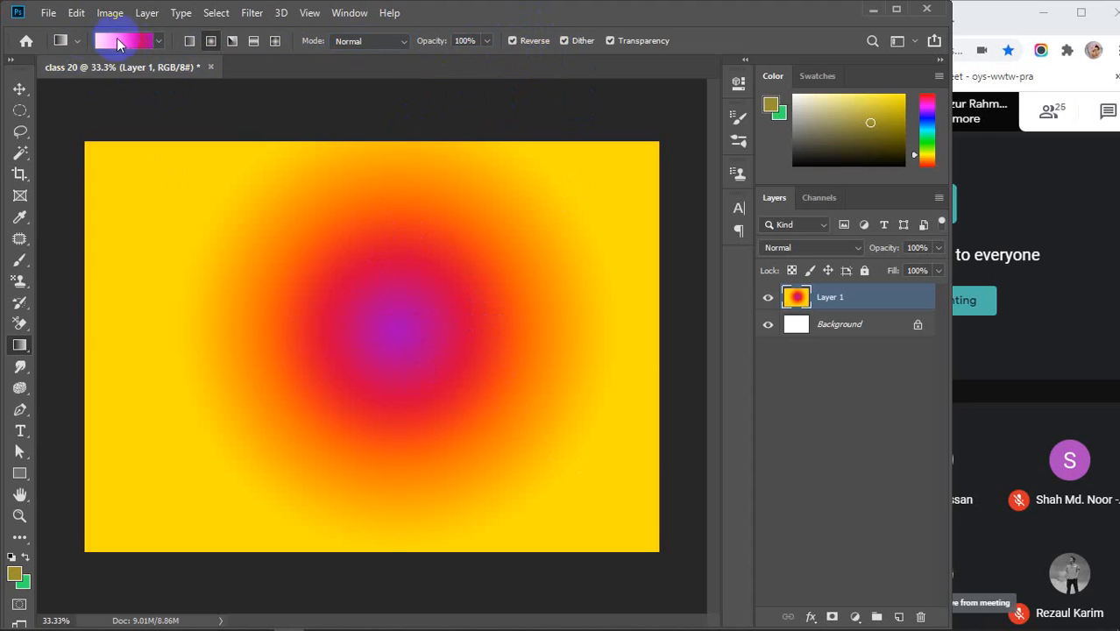
left_click(513, 41)
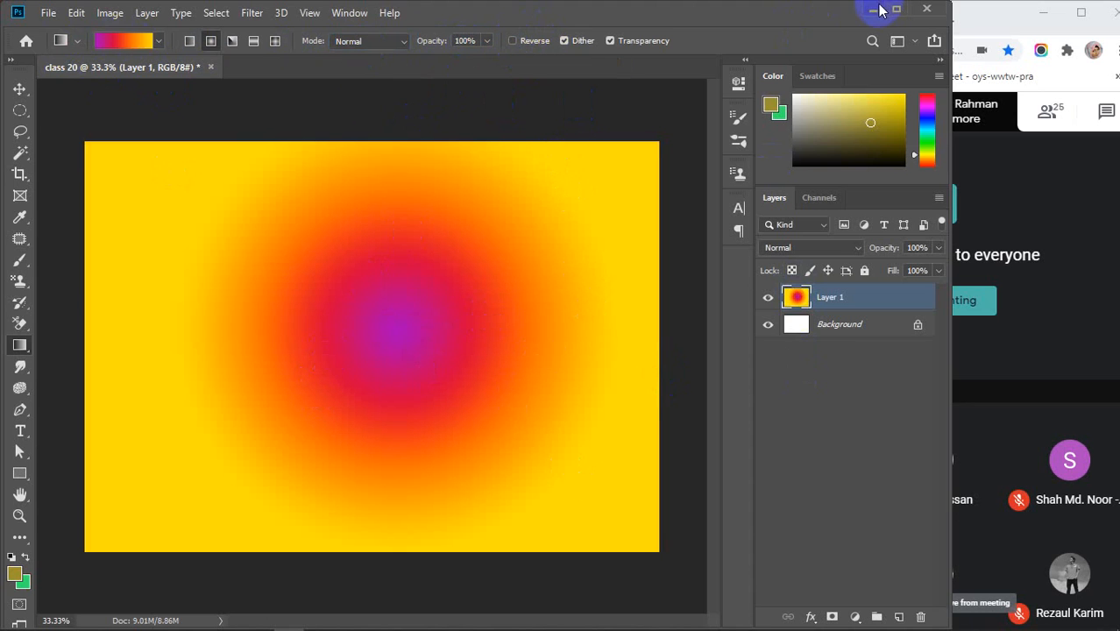
- Switch to the Google Meet window, turn on the microphone, and return to Photoshop
left_click(987, 33)
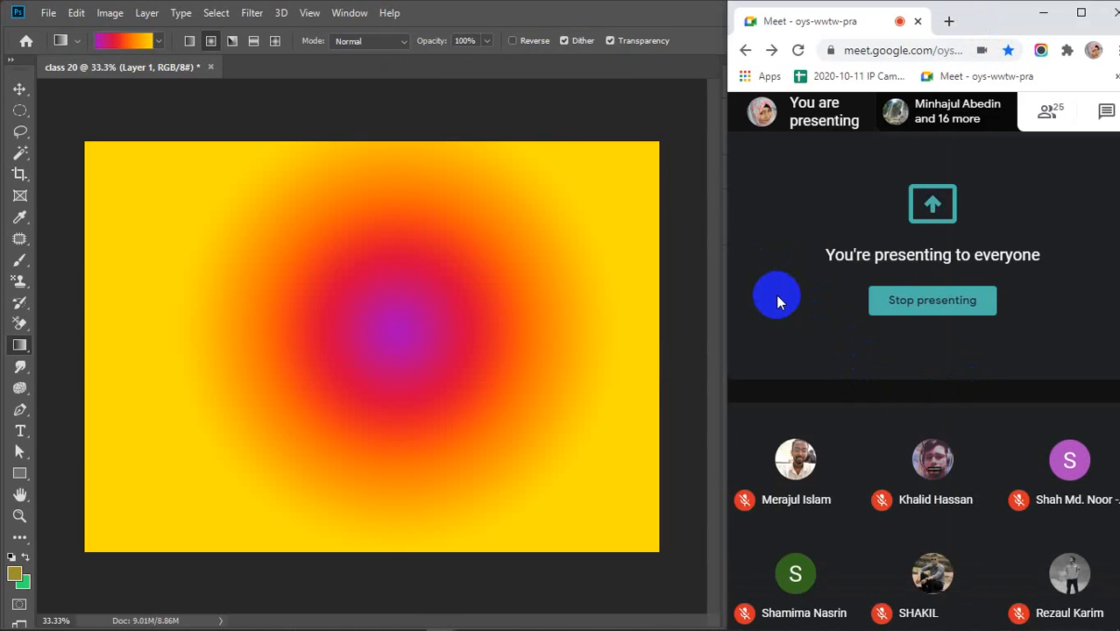
mouse_move(1006, 624)
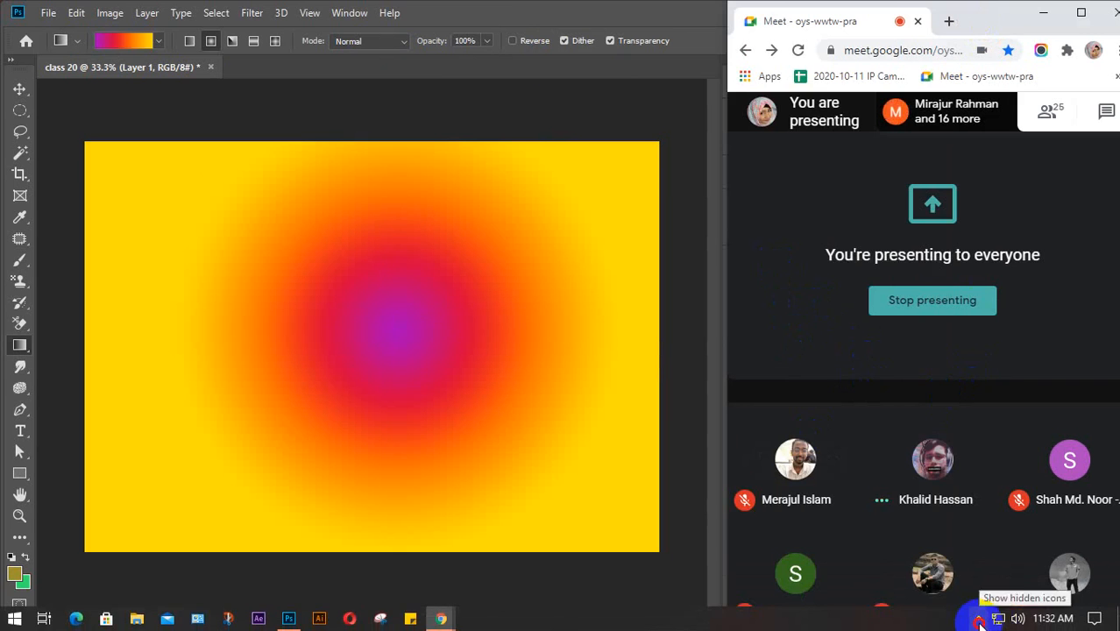
left_click(696, 7)
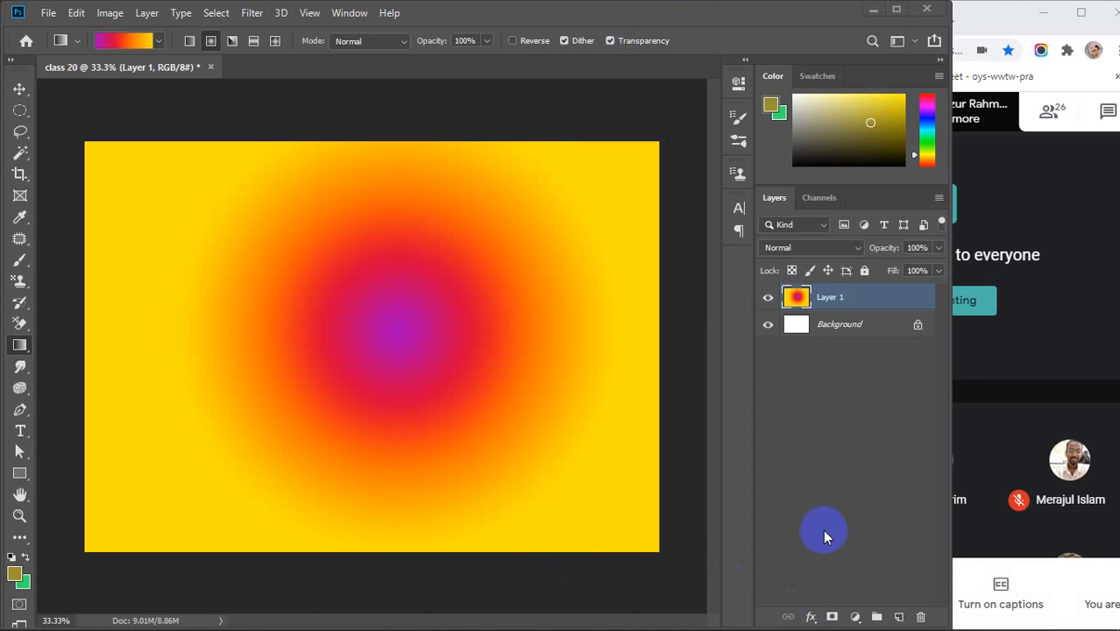
left_click(1025, 337)
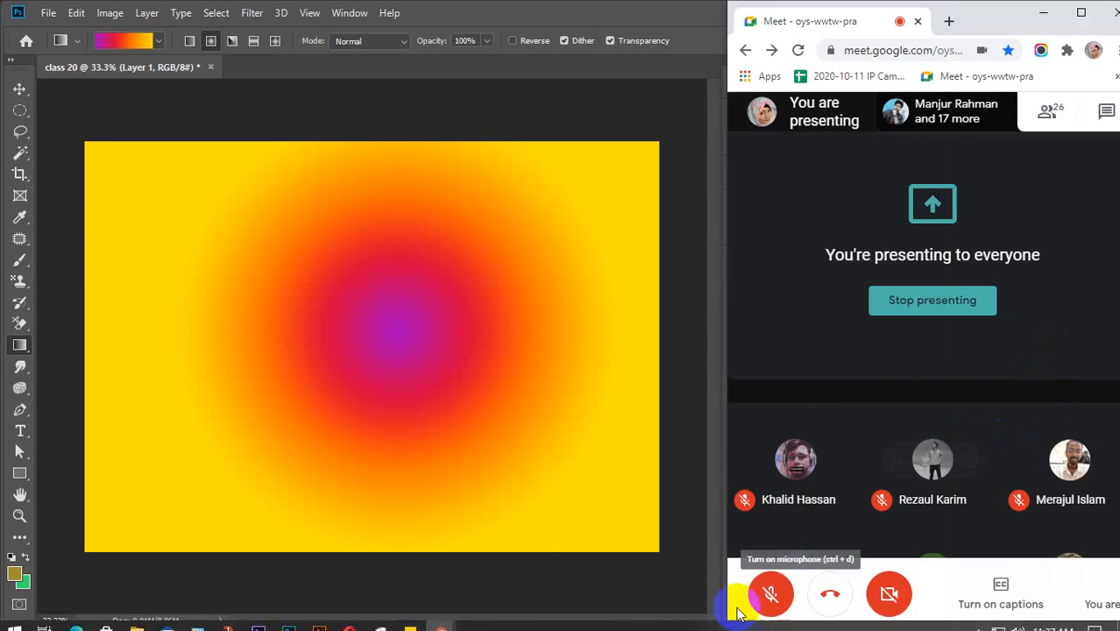
left_click(776, 595)
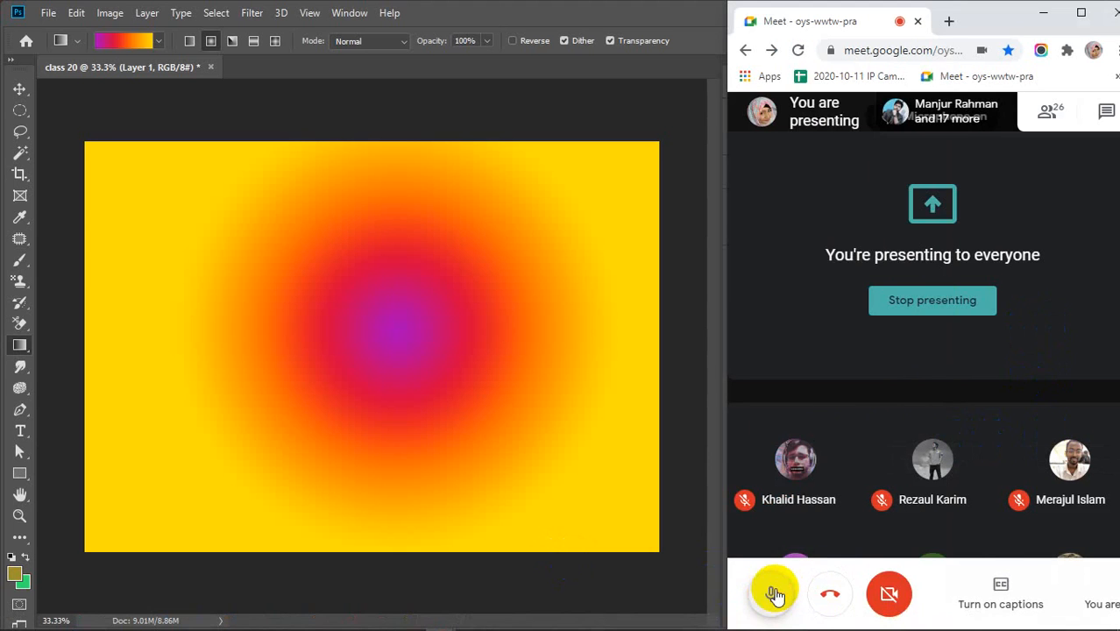
left_click(616, 571)
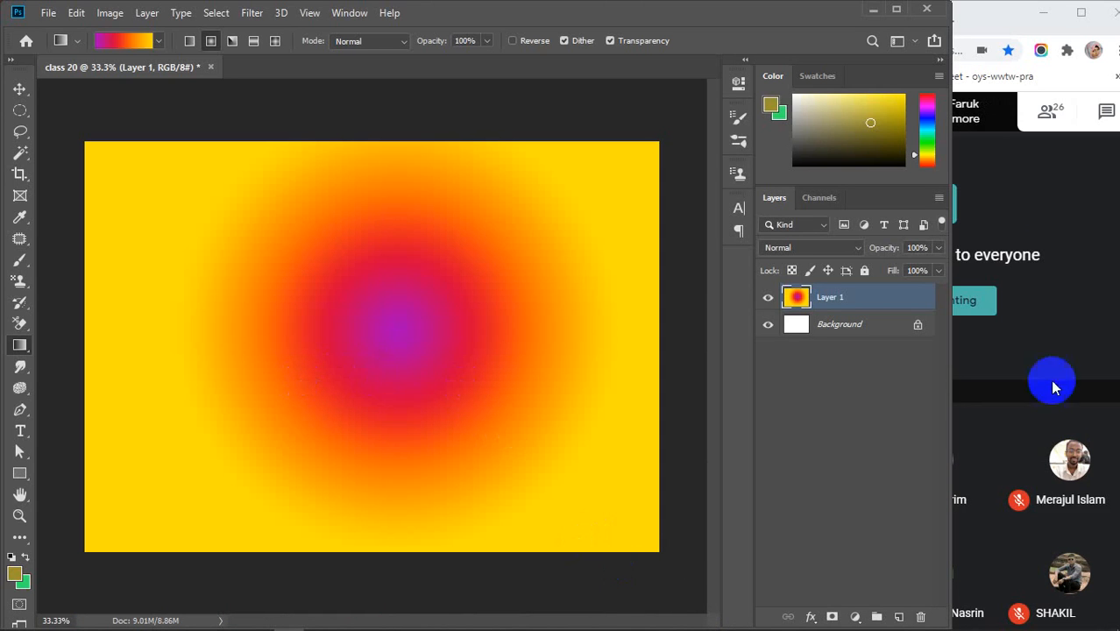
- Switch to the Google Meet window, look through the whole participant list, close it, and return to Photoshop
left_click(988, 29)
mouse_move(847, 494)
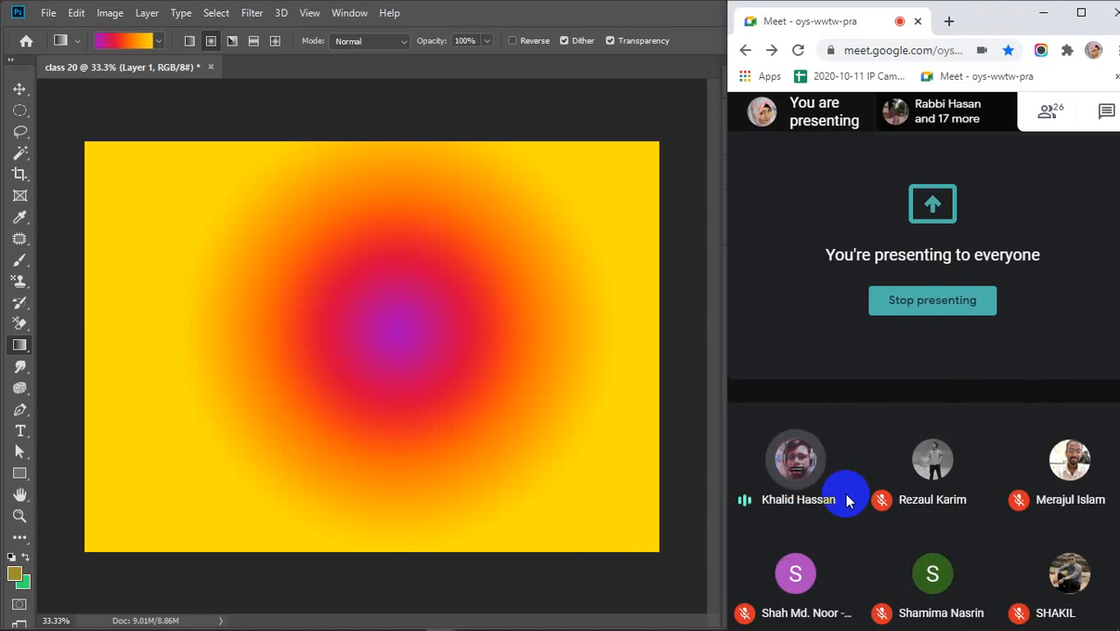
left_click(1051, 143)
scroll(1016, 383, "down", 2)
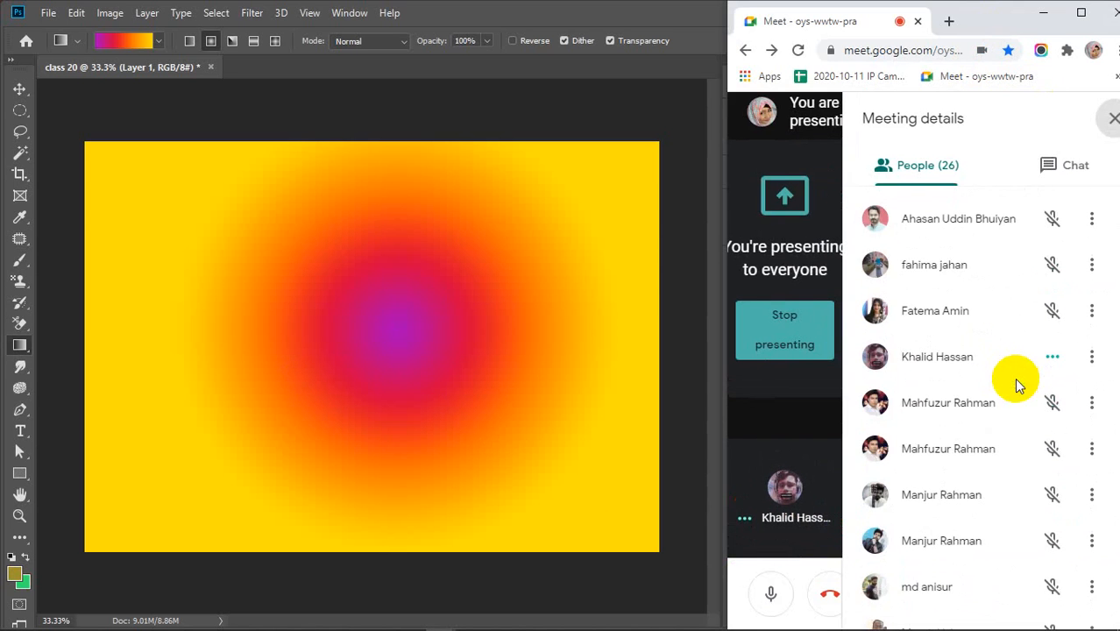
scroll(1017, 382, "down", 7)
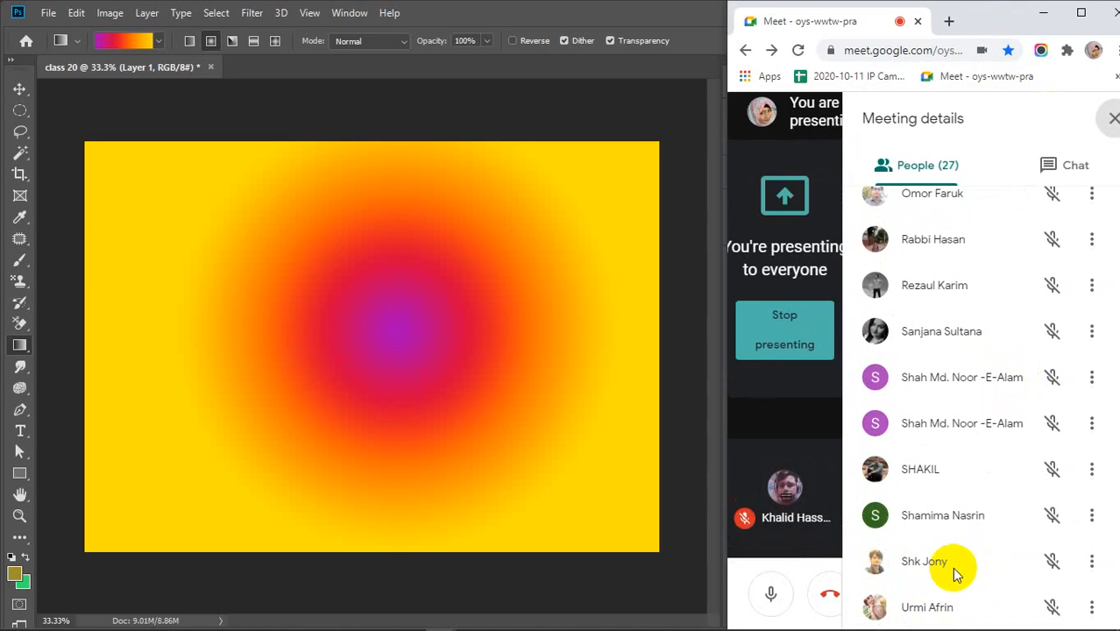
scroll(953, 570, "up", 8)
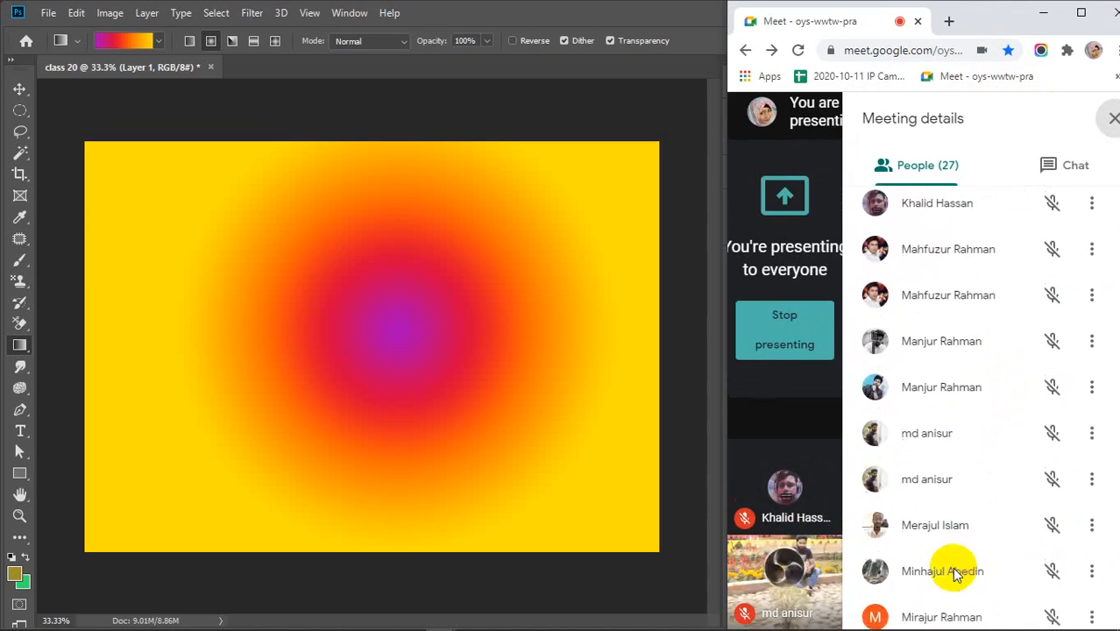
scroll(955, 572, "up", 2)
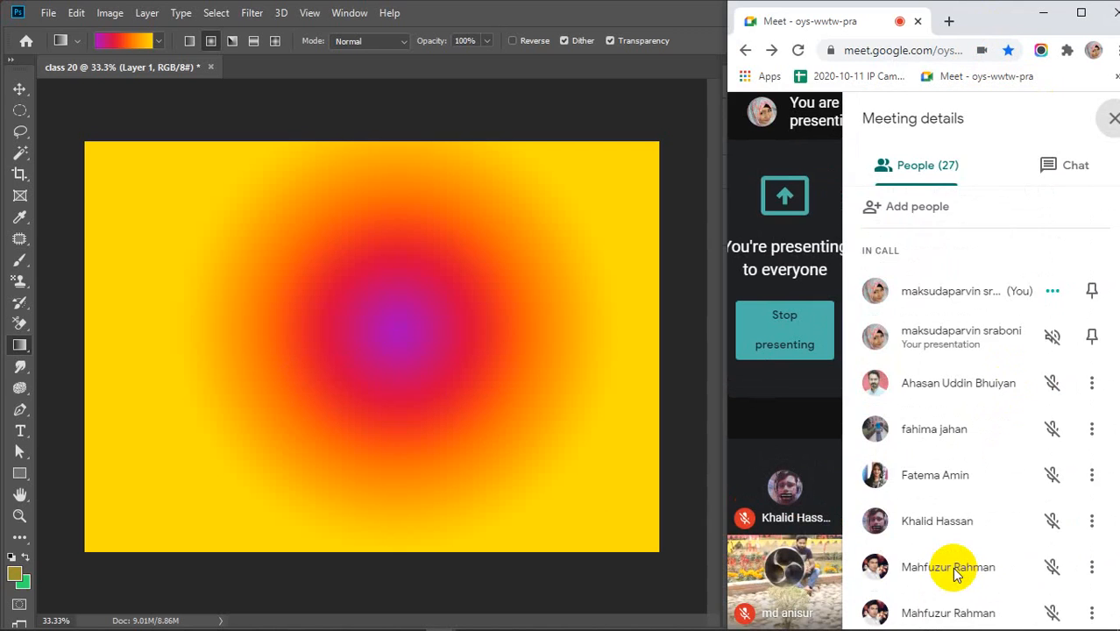
scroll(953, 570, "down", 5)
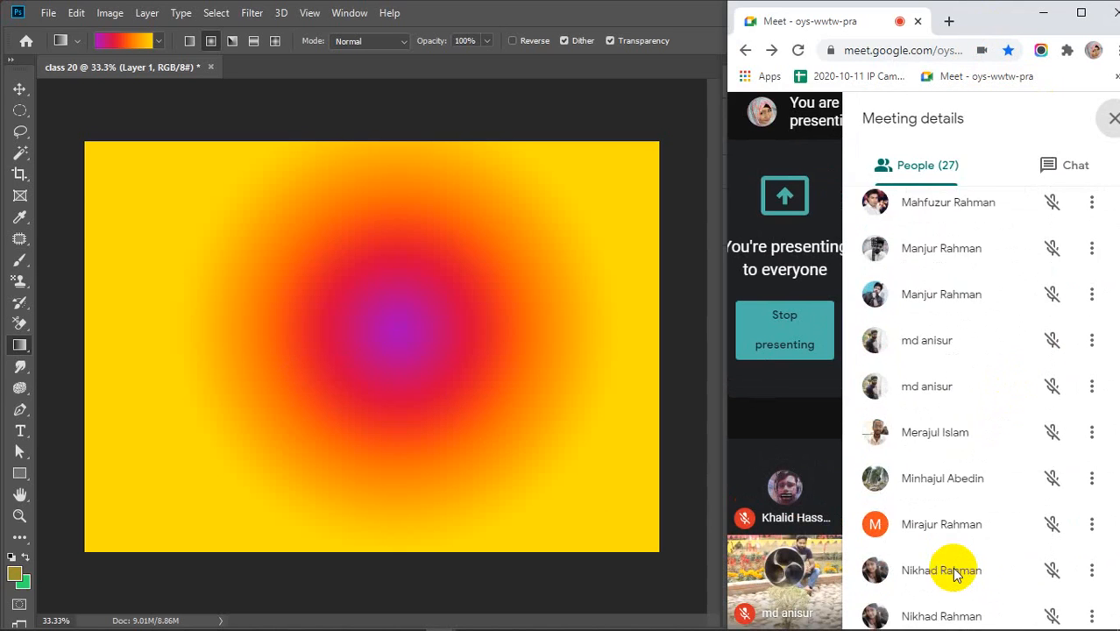
scroll(953, 572, "down", 1)
scroll(953, 572, "down", 4)
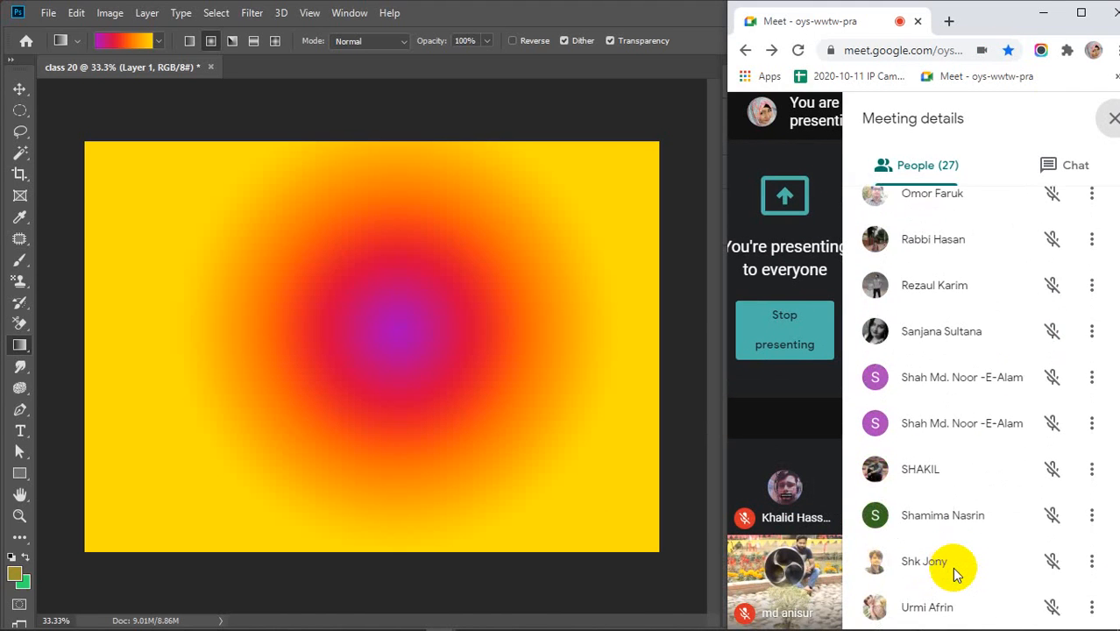
left_click(1111, 119)
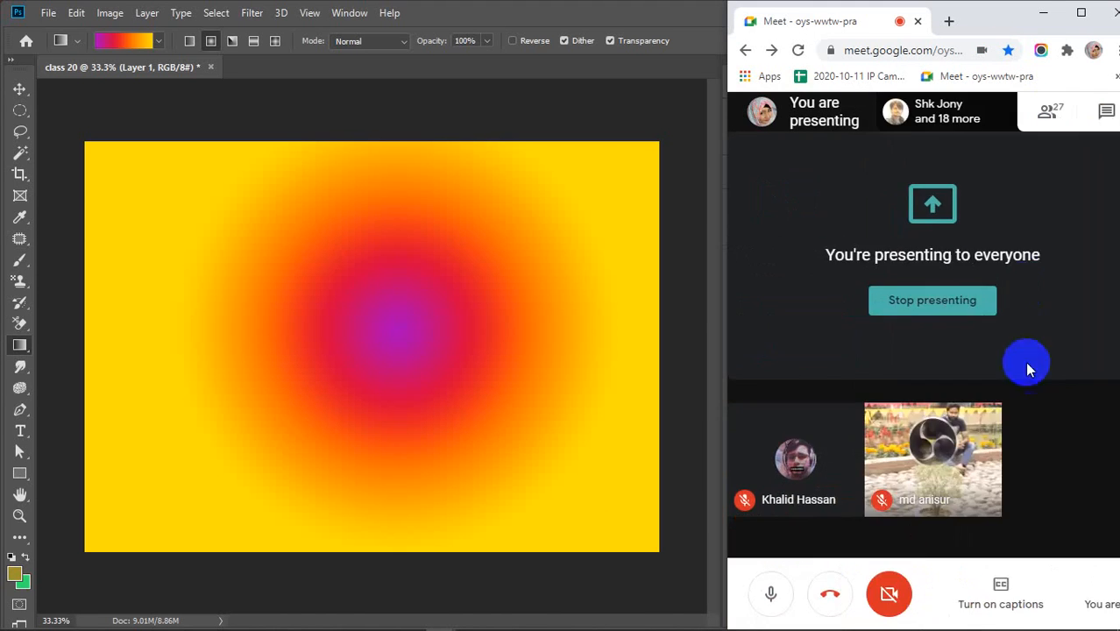
left_click(611, 327)
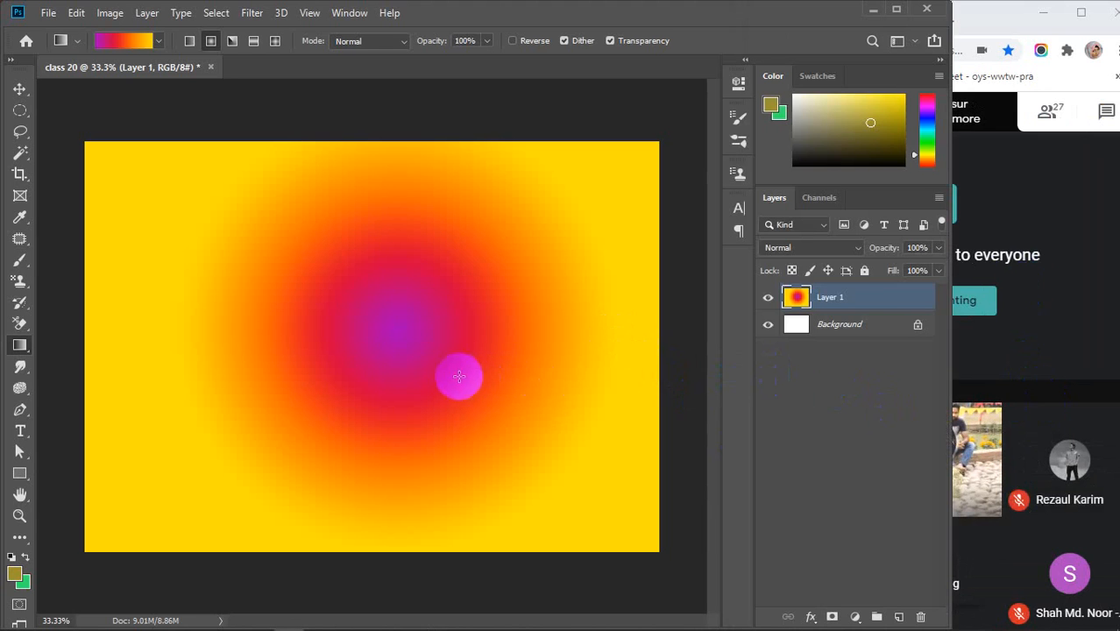
- Hide Layer 1, check the tools grouped with the Gradient Tool, and add a new empty layer
left_click(768, 300)
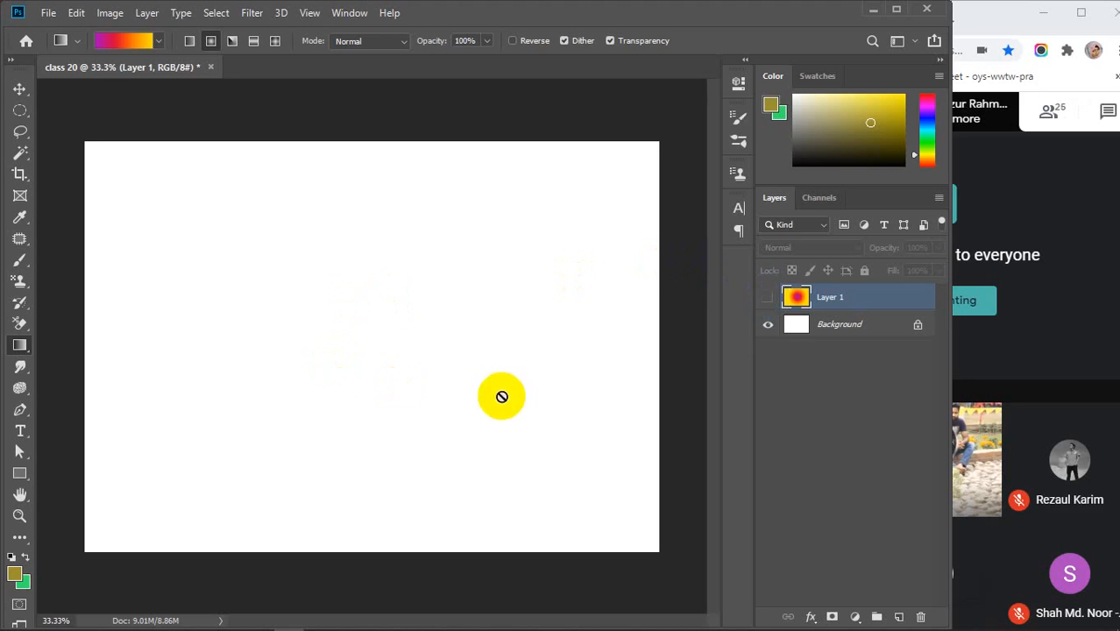
right_click(19, 347)
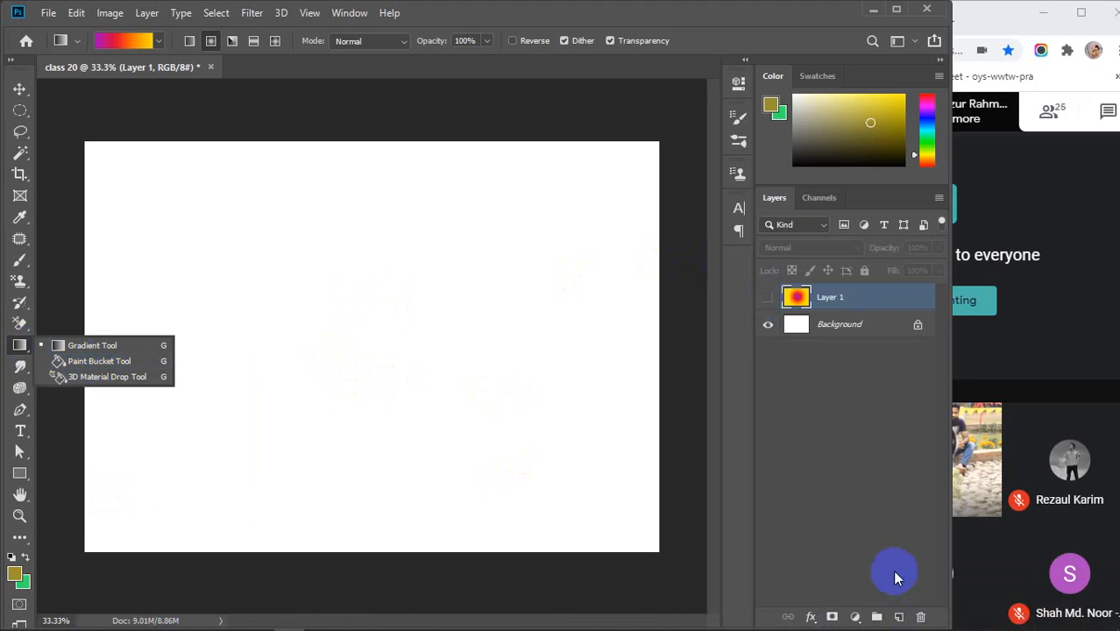
left_click(898, 616)
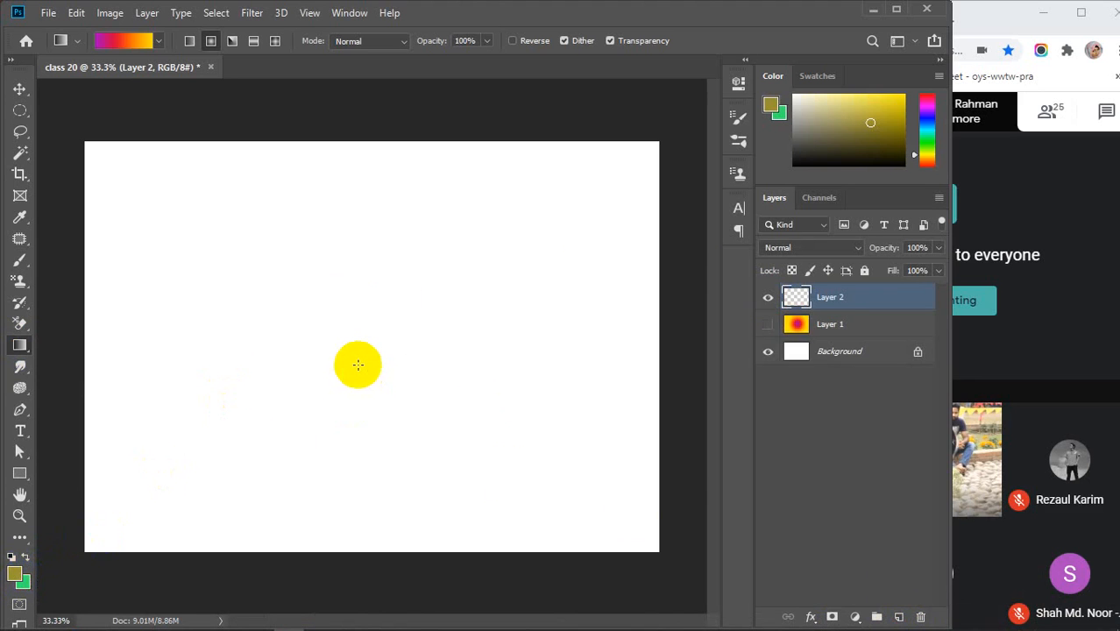
- Draw a circular selection in the canvas's upper-right area with the Elliptical Marquee Tool
right_click(14, 113)
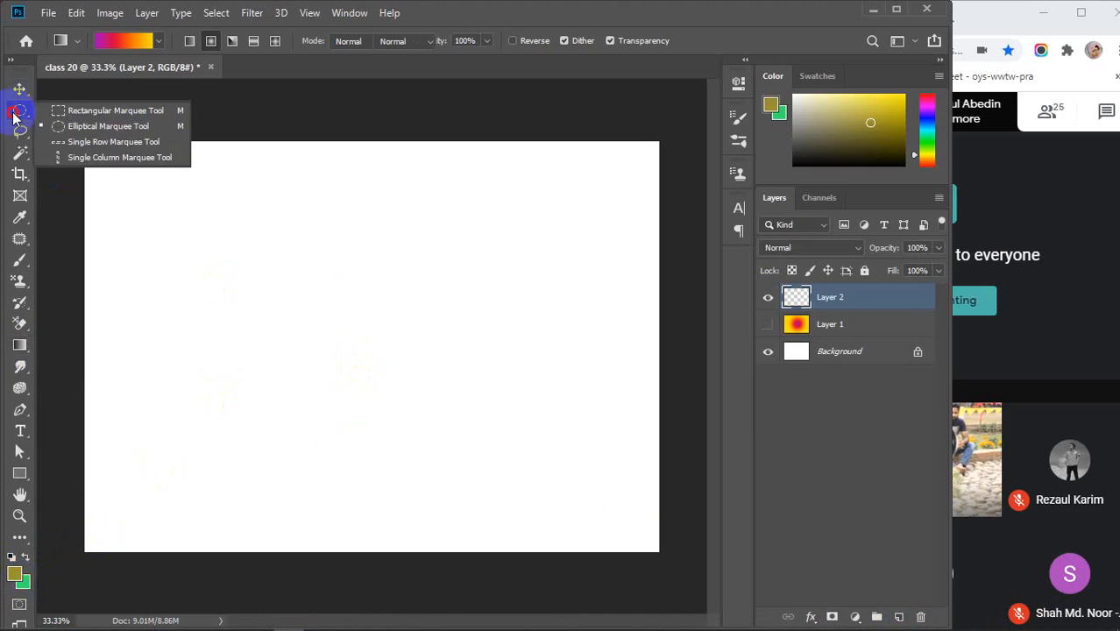
left_click(91, 127)
left_click_drag(467, 190, 619, 343)
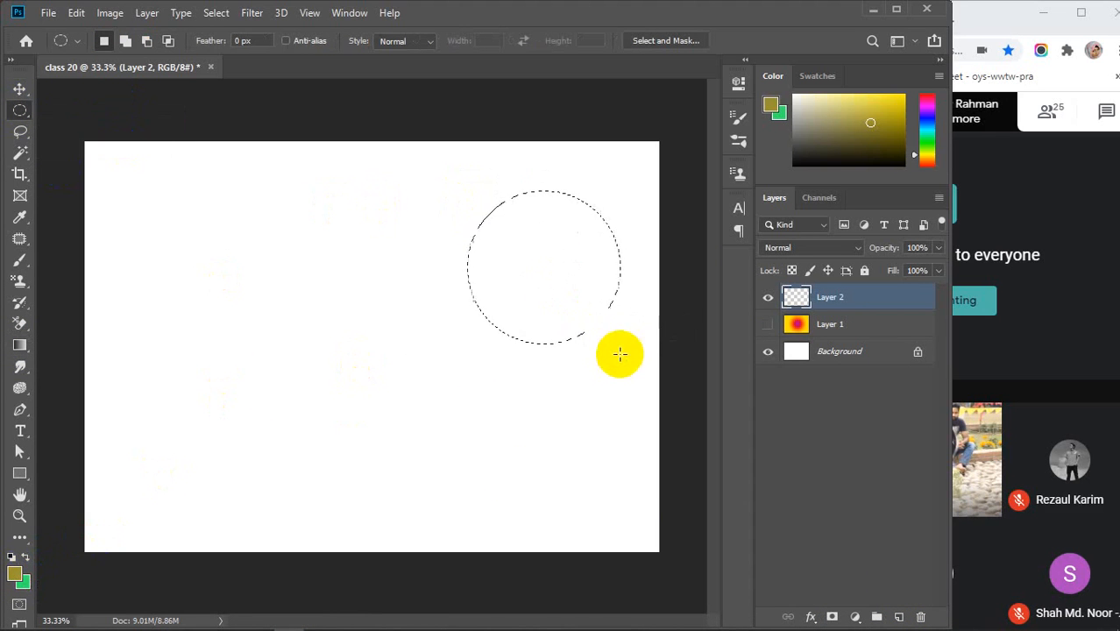
- Try filling the circular selection with the olive foreground colour, and clear the fill
key("ctrl+BackSpace")
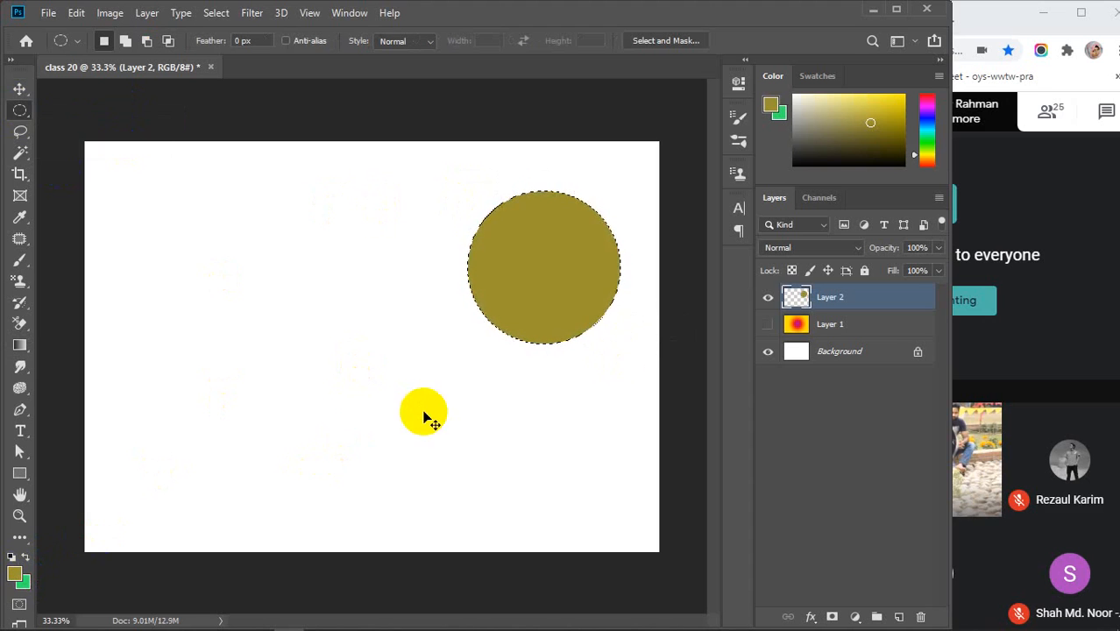
key("ctrl+BackSpace")
key("Delete")
- Set the foreground colour to bright red and the background colour to bright yellow
left_click(817, 168)
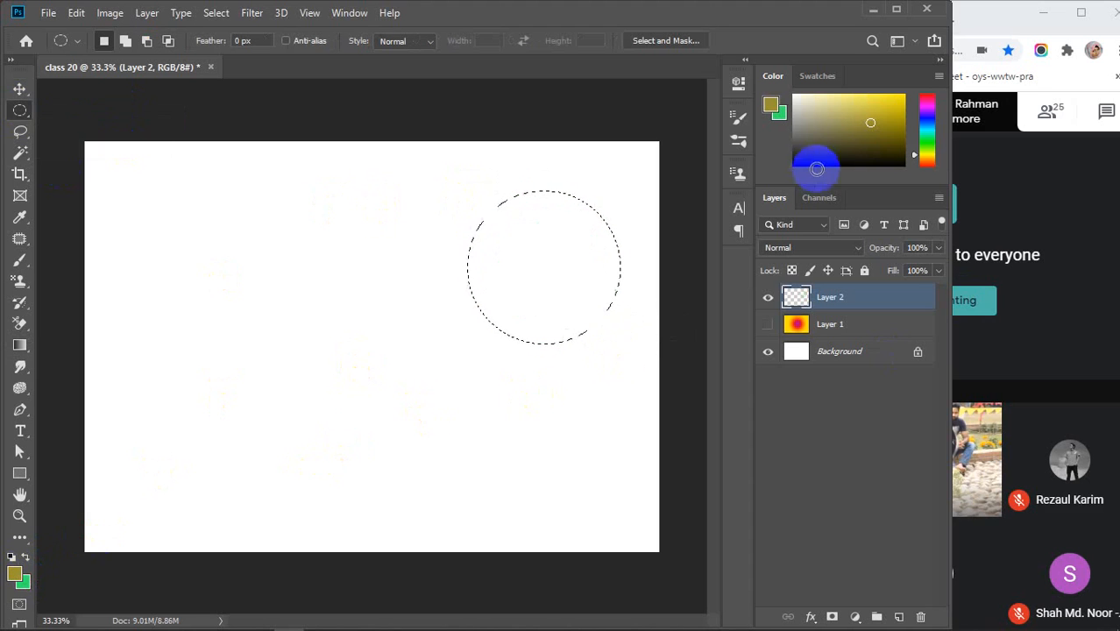
left_click(925, 107)
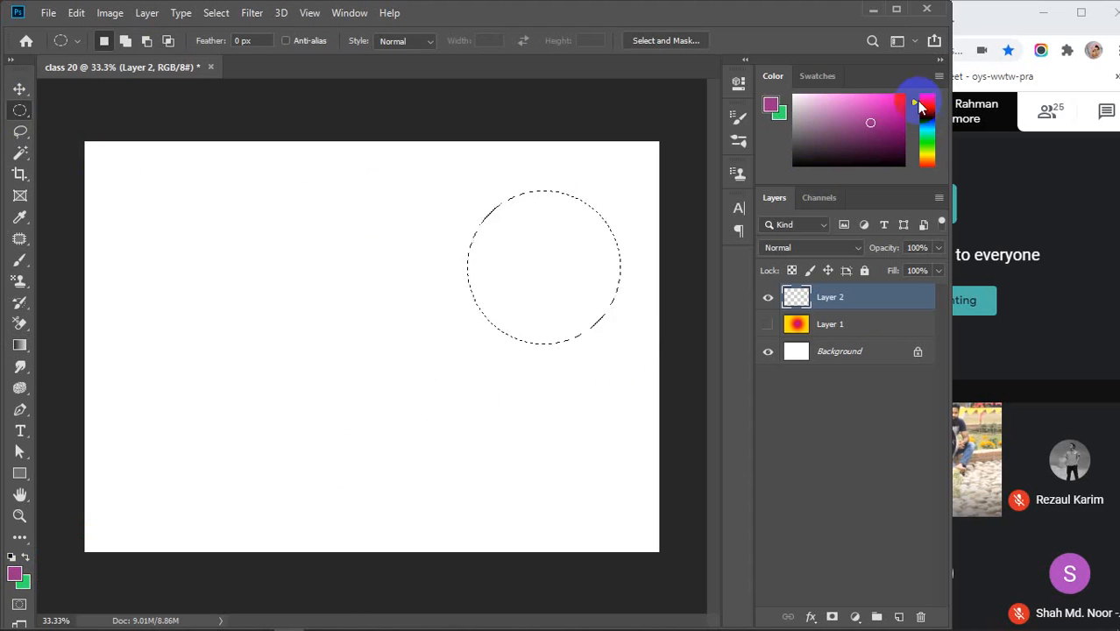
mouse_move(919, 102)
left_mouse_down()
mouse_move(926, 87)
mouse_move(904, 92)
left_mouse_up()
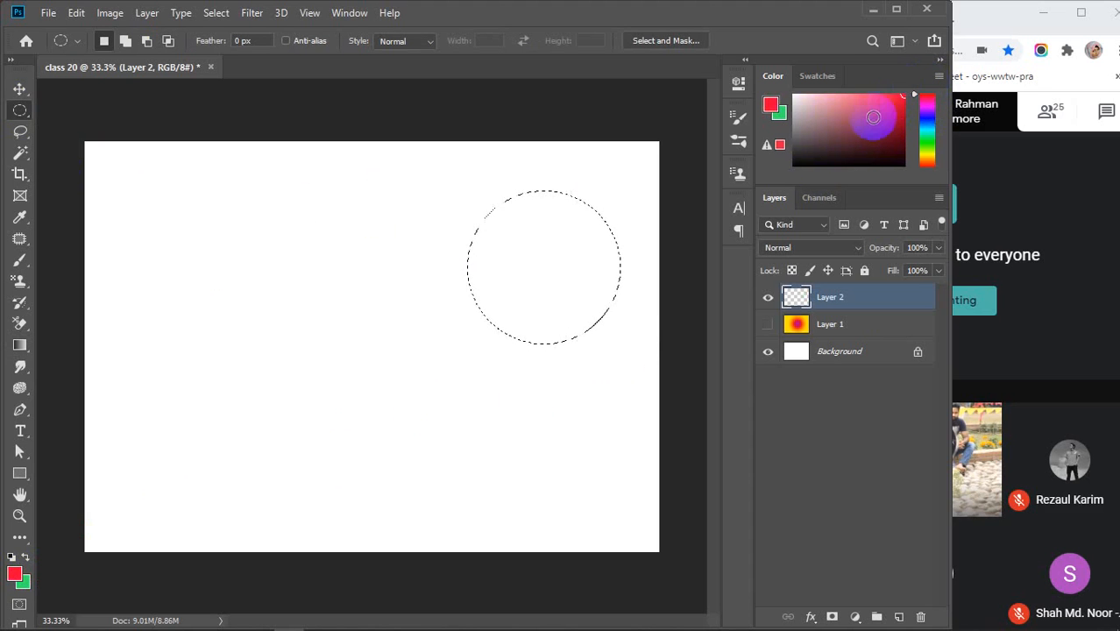
left_click(781, 114)
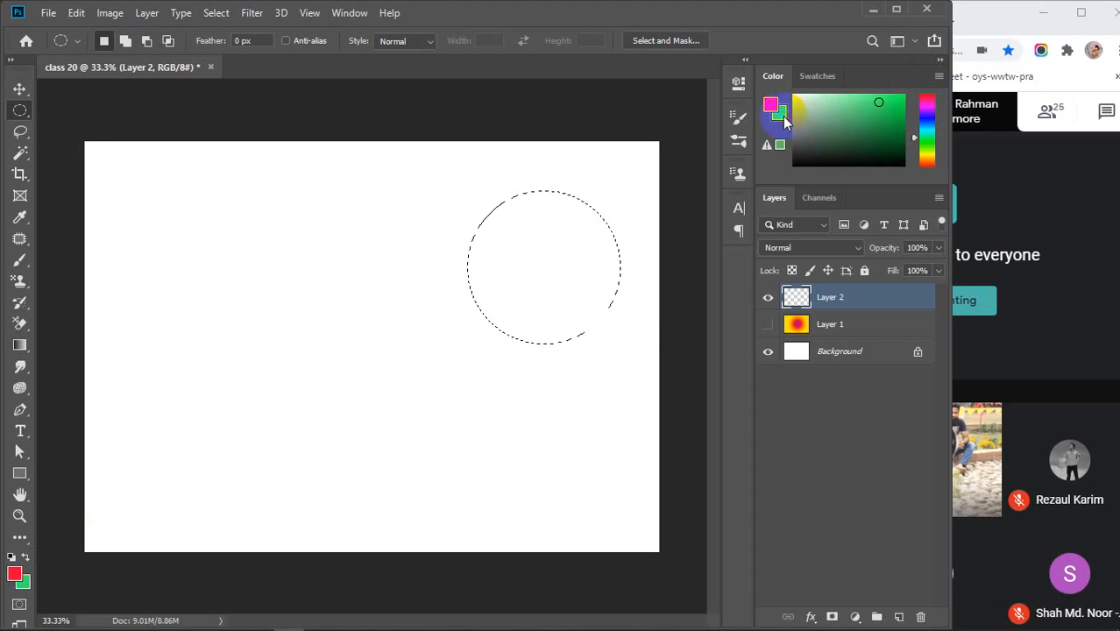
left_click(920, 152)
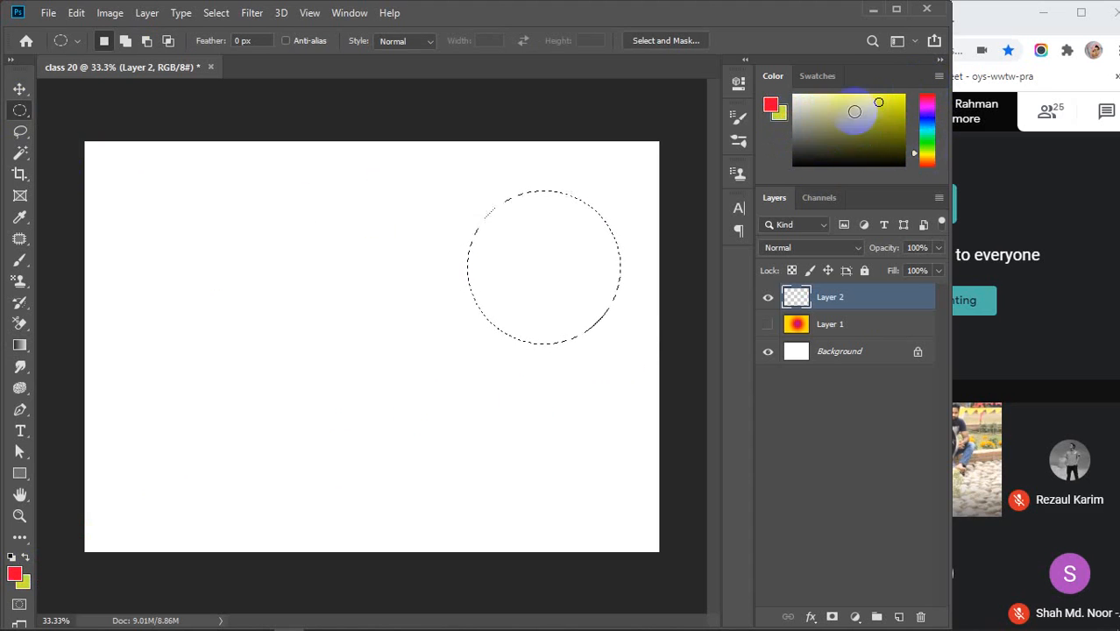
left_click_drag(854, 111, 920, 95)
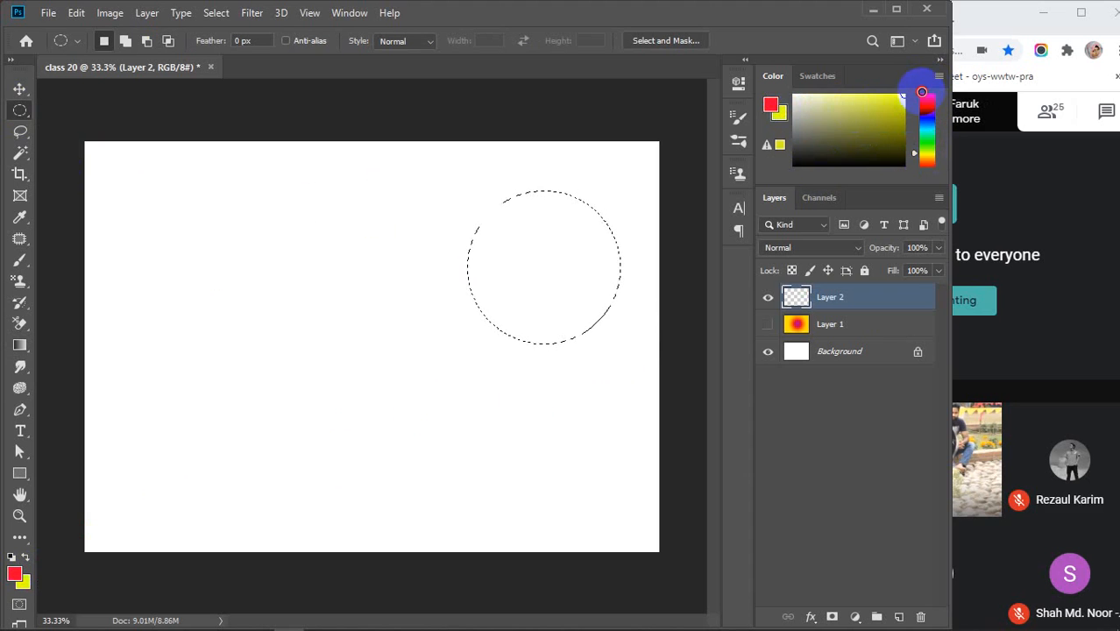
- Fill the circular selection on Layer 2 with the red foreground colour using the Paint Bucket Tool
left_click(770, 104)
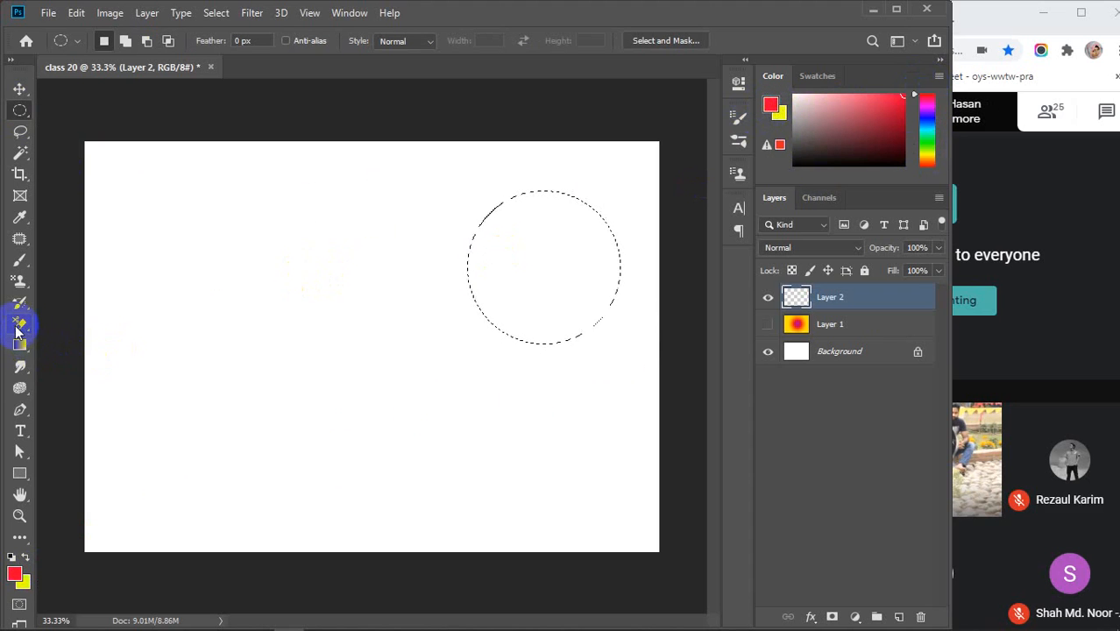
left_click_drag(20, 345, 112, 360)
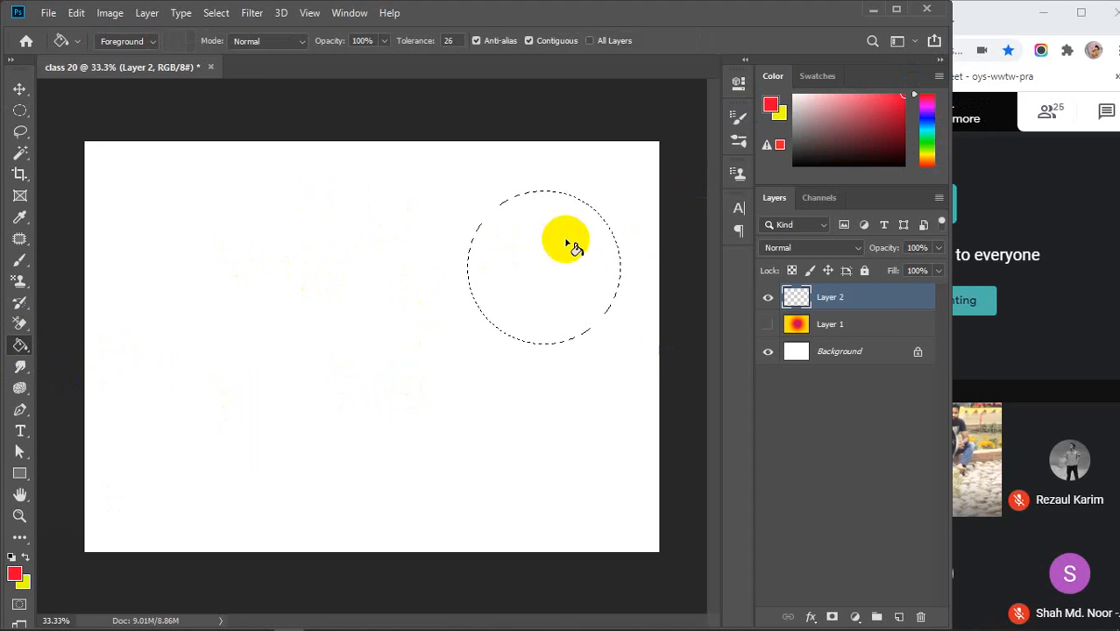
left_click(538, 252)
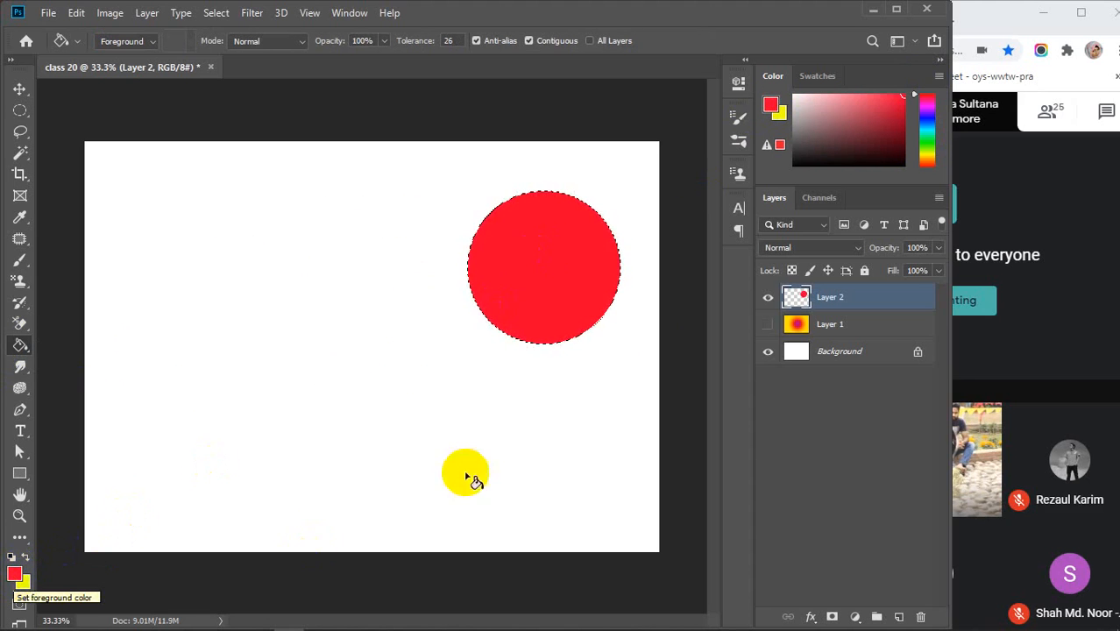
- Draw a large freehand Lasso selection on the canvas's left half, fill it with yellow, and deselect it
left_click(20, 132)
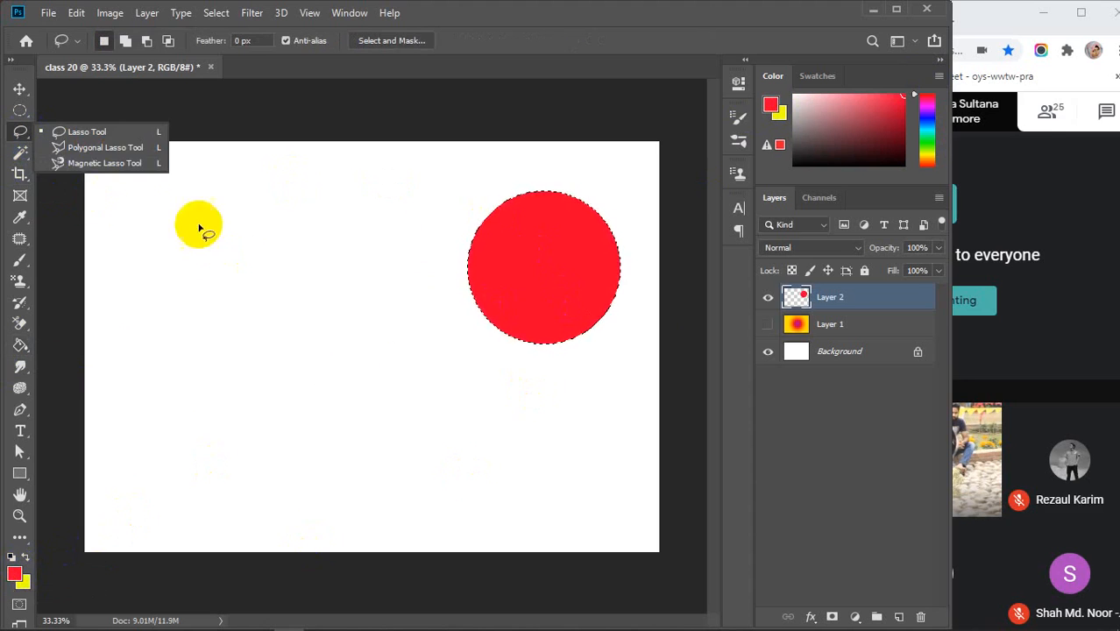
mouse_move(128, 209)
left_mouse_down()
mouse_move(128, 384)
mouse_move(215, 471)
mouse_move(341, 362)
mouse_move(326, 253)
mouse_move(339, 190)
mouse_move(262, 377)
mouse_move(223, 332)
mouse_move(178, 212)
mouse_move(144, 211)
mouse_move(176, 180)
mouse_move(251, 254)
mouse_move(293, 173)
mouse_move(308, 170)
mouse_move(195, 138)
mouse_move(132, 147)
mouse_move(127, 214)
left_mouse_up()
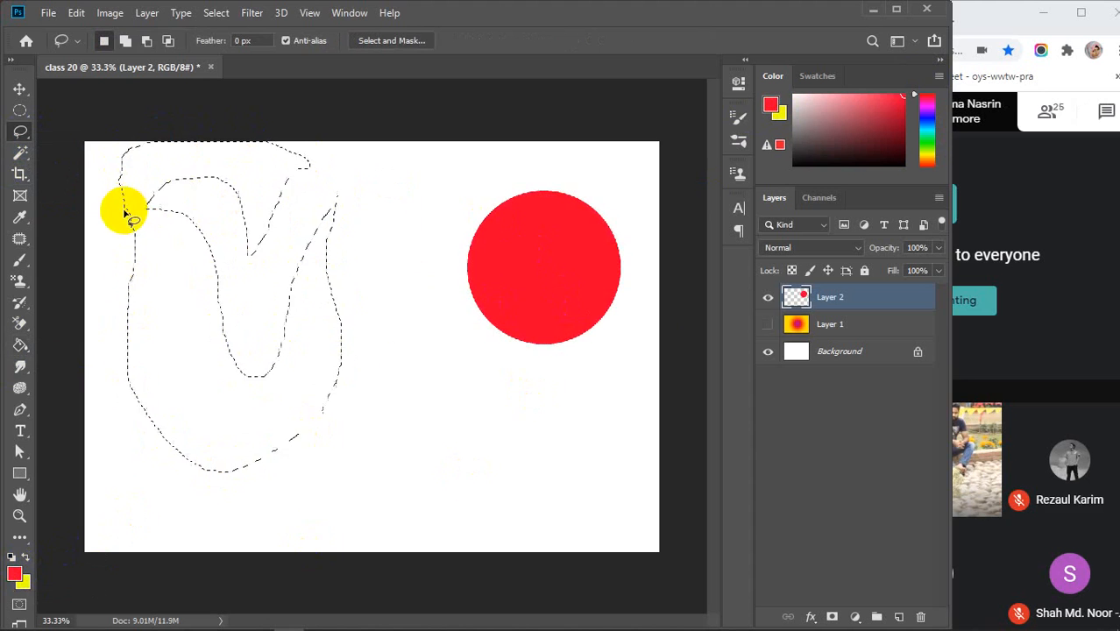
left_click(25, 562)
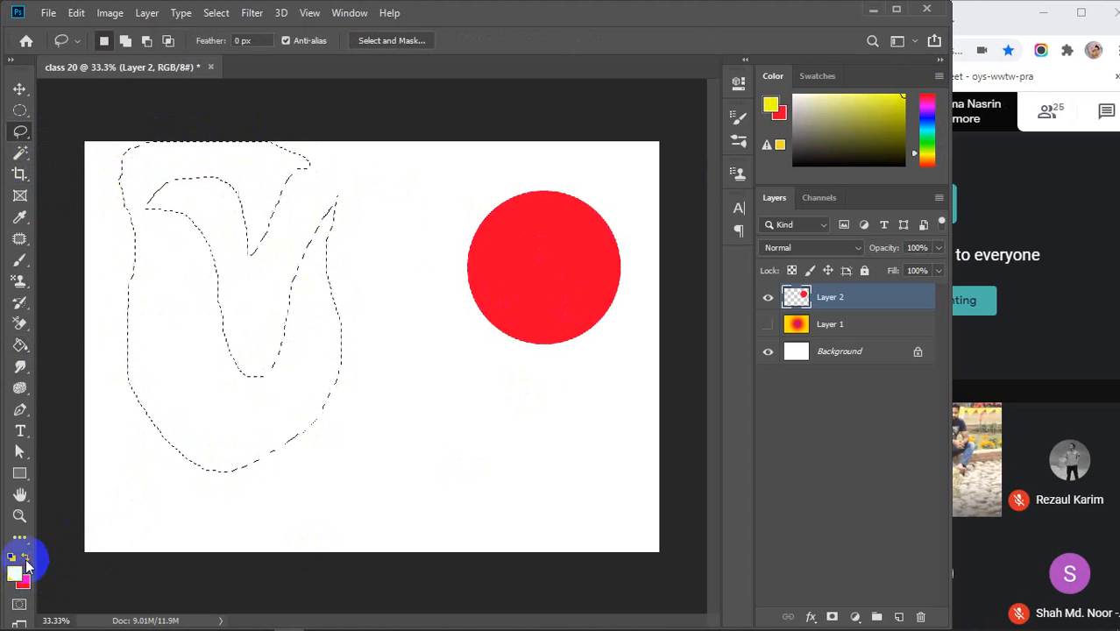
left_click(21, 347)
left_click(235, 400)
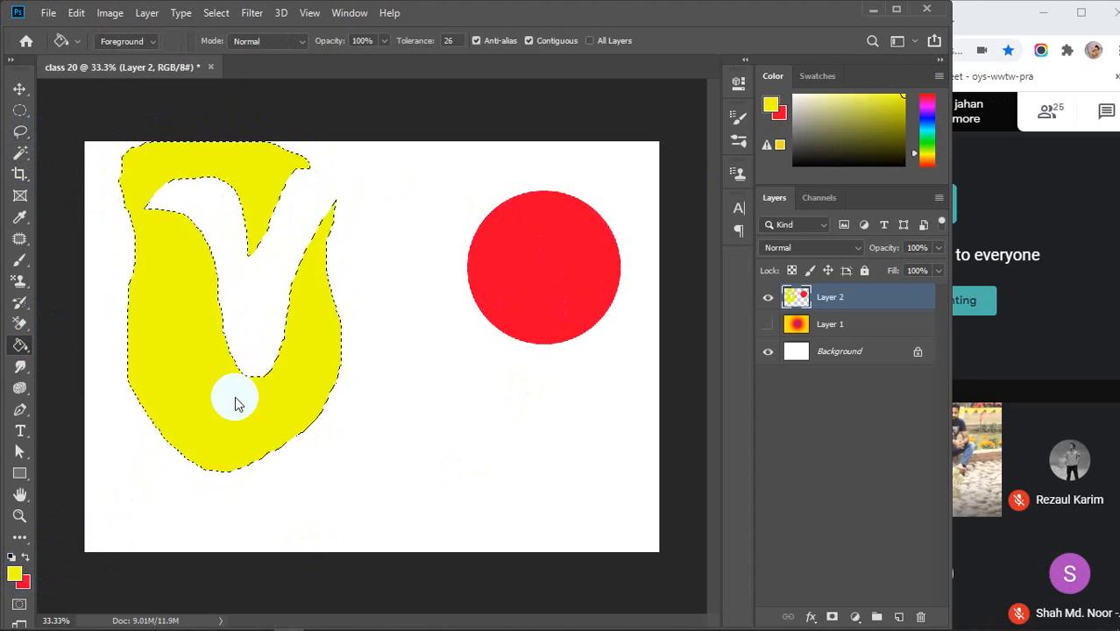
key("ctrl+d")
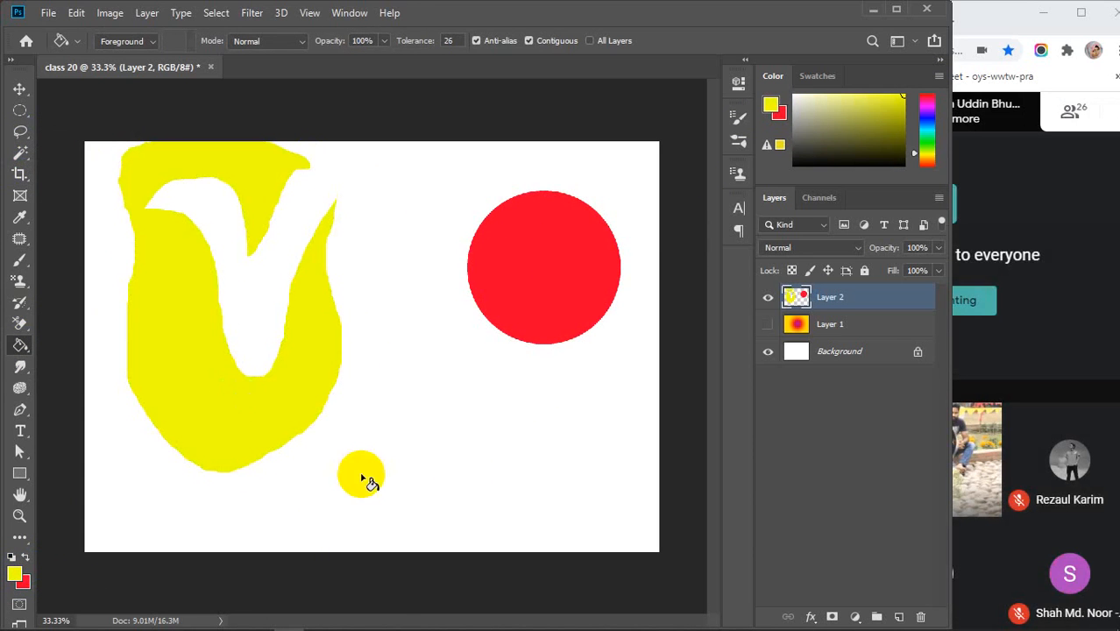
- Lasso a small flower-like shape below the red circle, fill it with yellow, and deselect it
left_click(20, 131)
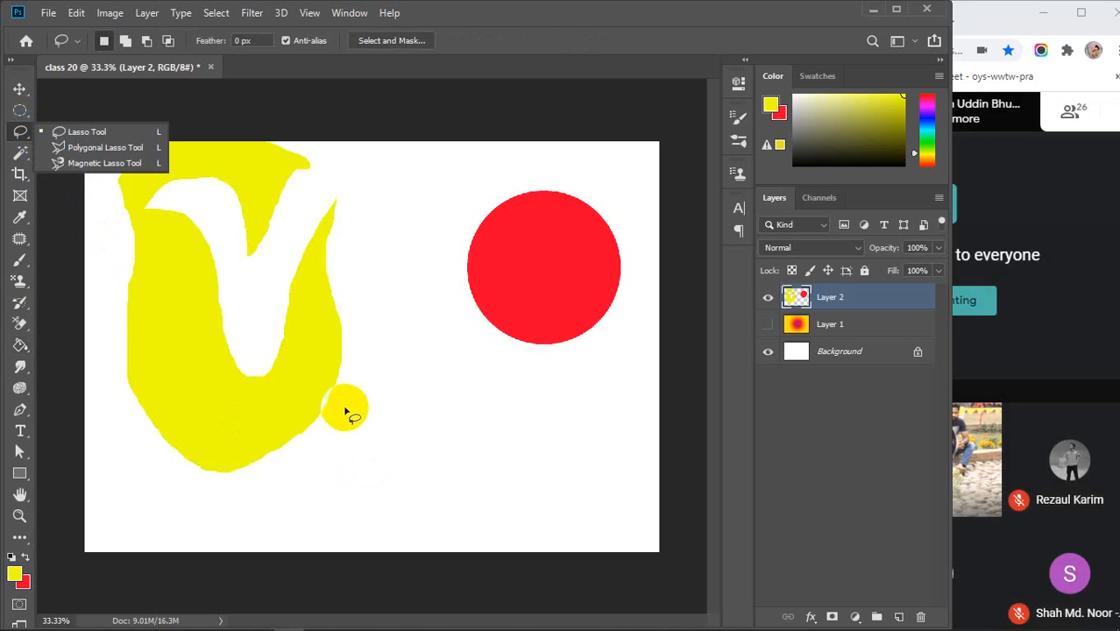
mouse_move(474, 447)
left_mouse_down()
mouse_move(480, 419)
mouse_move(503, 428)
mouse_move(492, 442)
mouse_move(538, 453)
mouse_move(509, 495)
mouse_move(458, 498)
mouse_move(423, 473)
mouse_move(439, 463)
mouse_move(445, 424)
mouse_move(478, 449)
left_mouse_up()
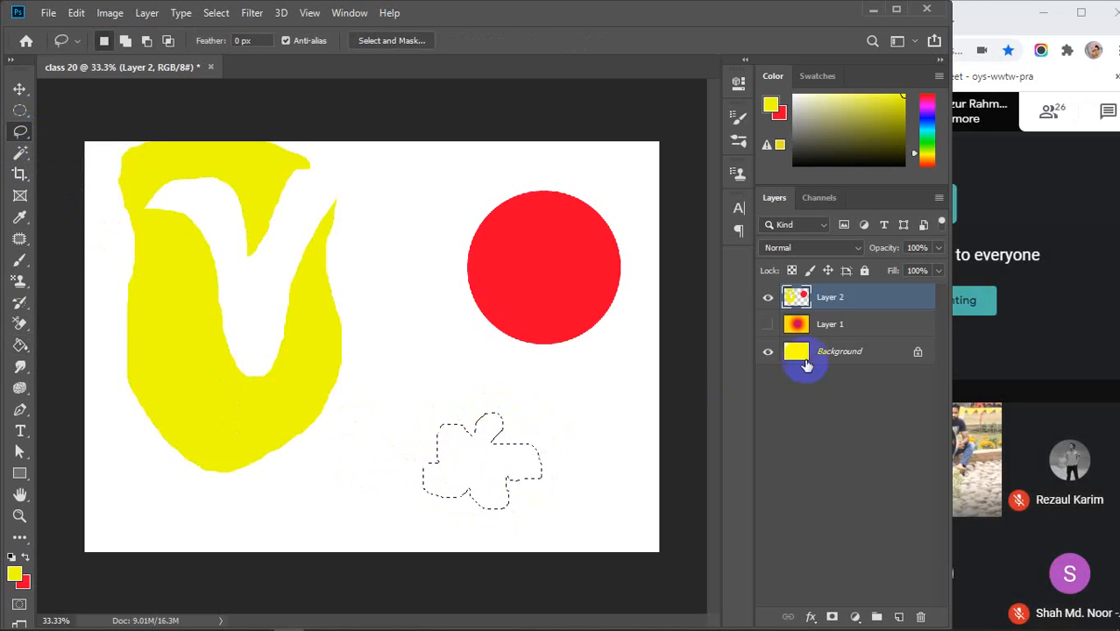
left_click(20, 346)
left_click(481, 474)
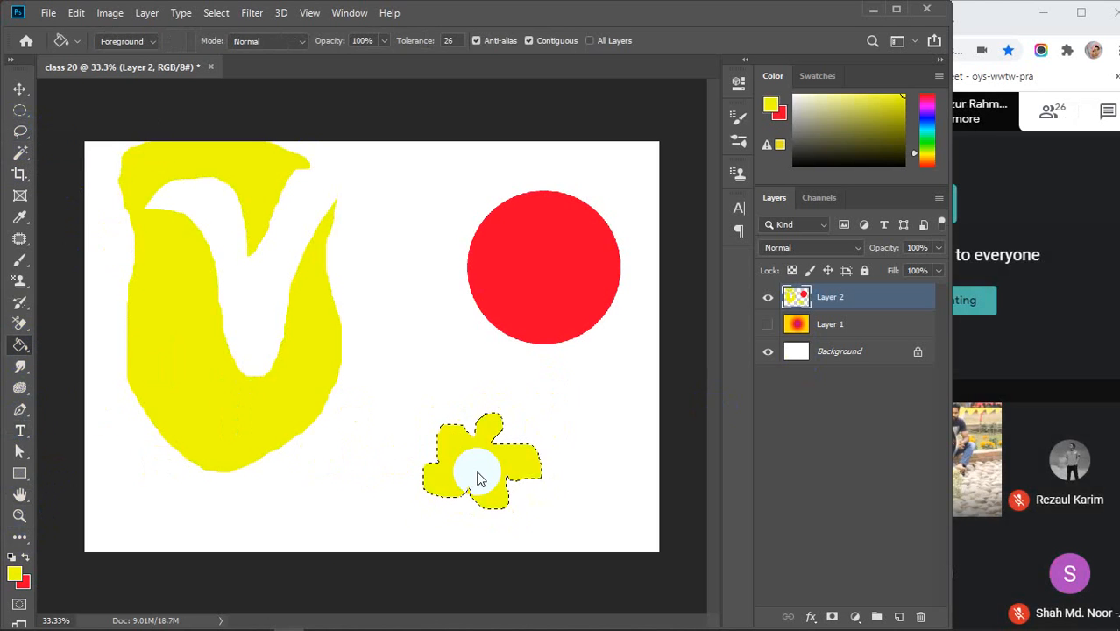
key("ctrl+d")
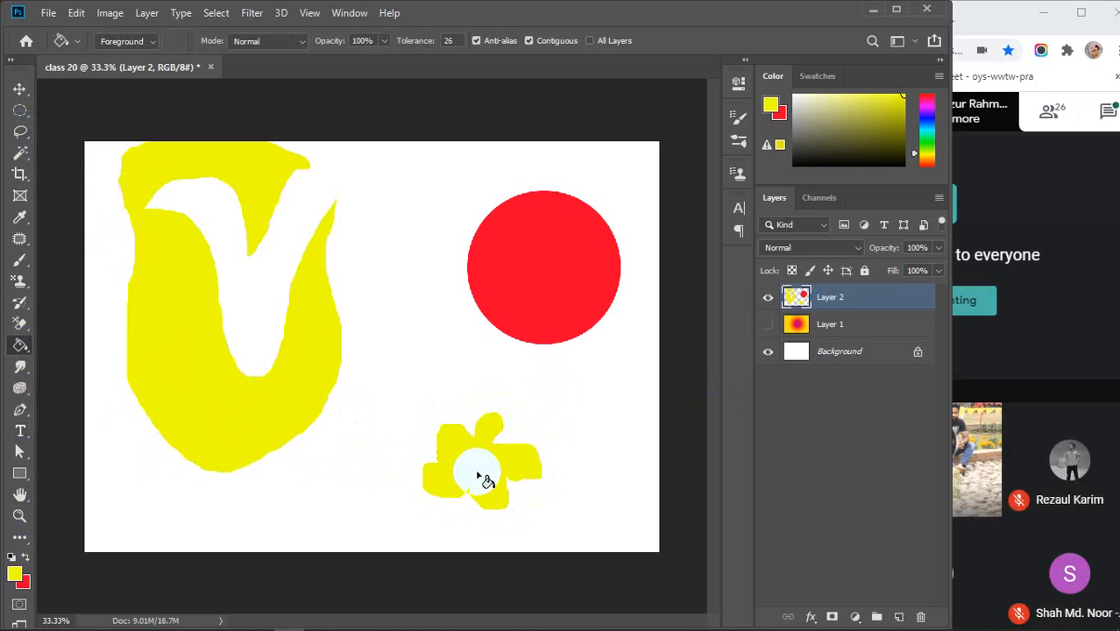
- Activate the Move Tool and hide Layer 2
key("v")
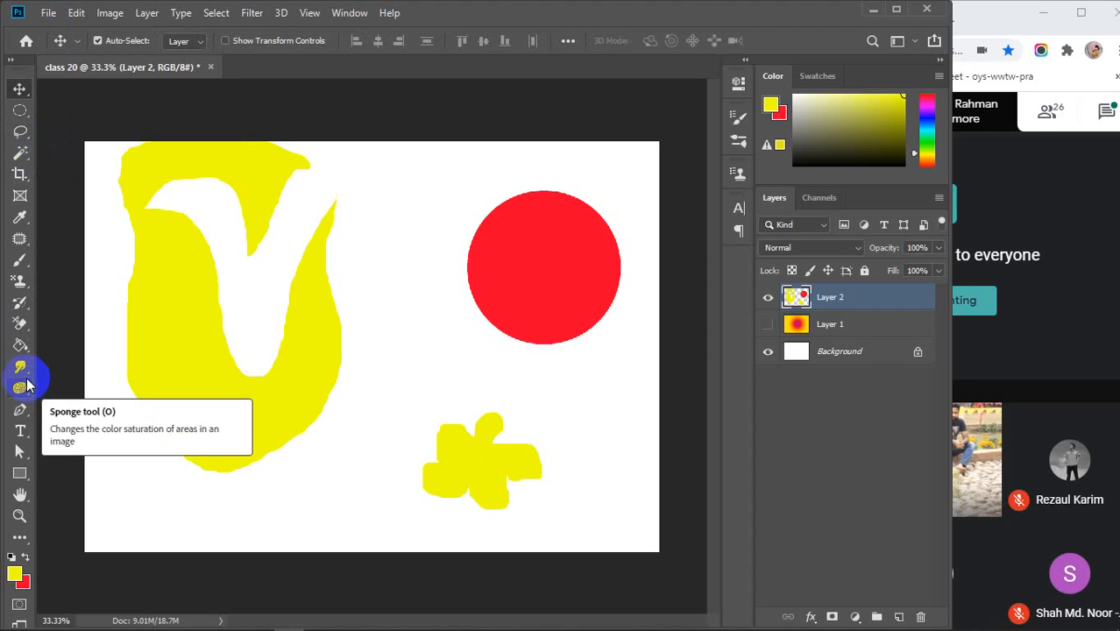
left_click(768, 297)
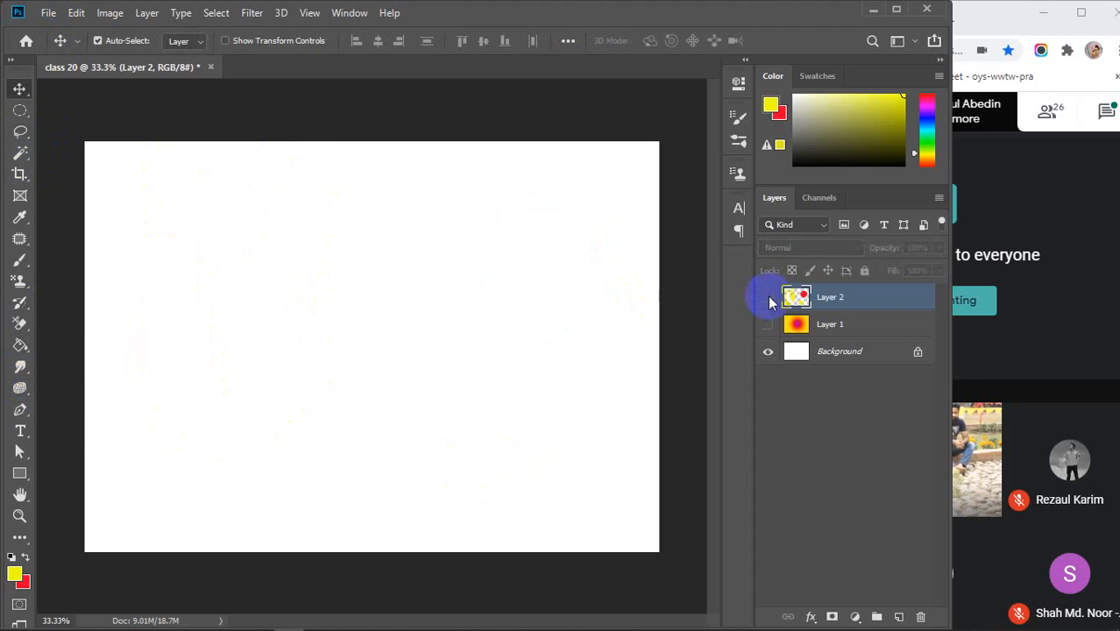
- Look through the tools grouped with the Paint Bucket, Smudge and Sponge tools
left_click(19, 344)
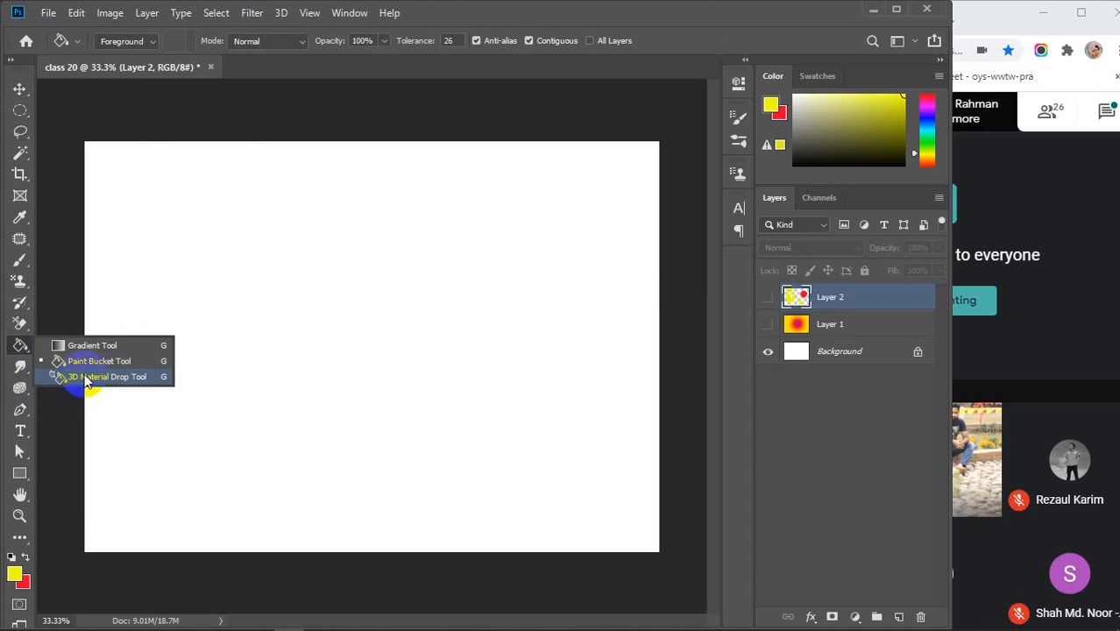
left_click(20, 366)
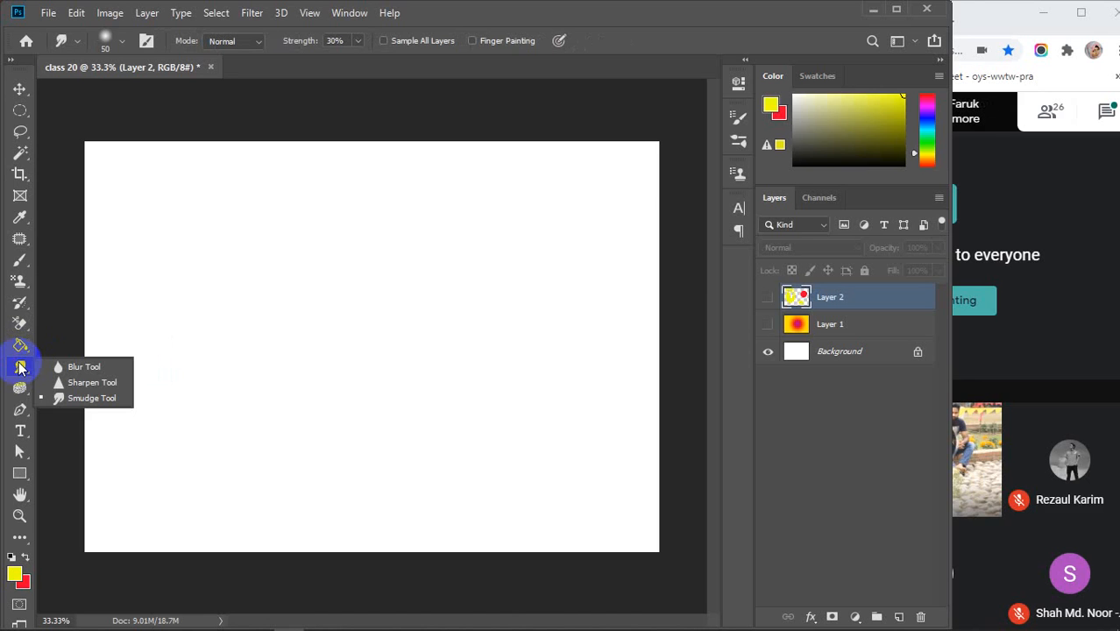
left_click(21, 394)
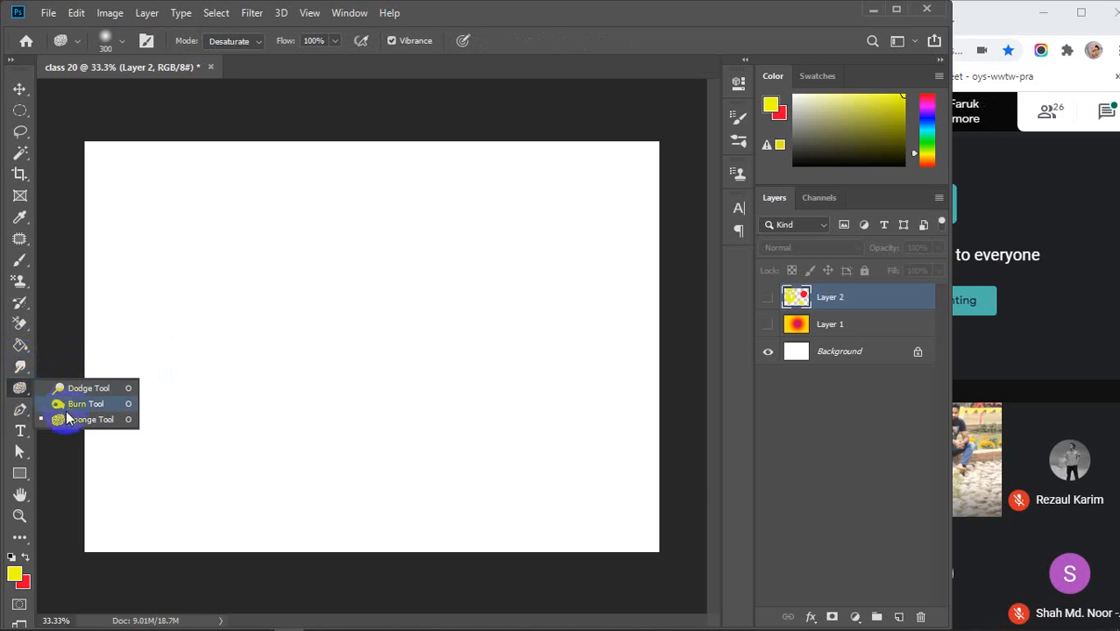
left_click(19, 368)
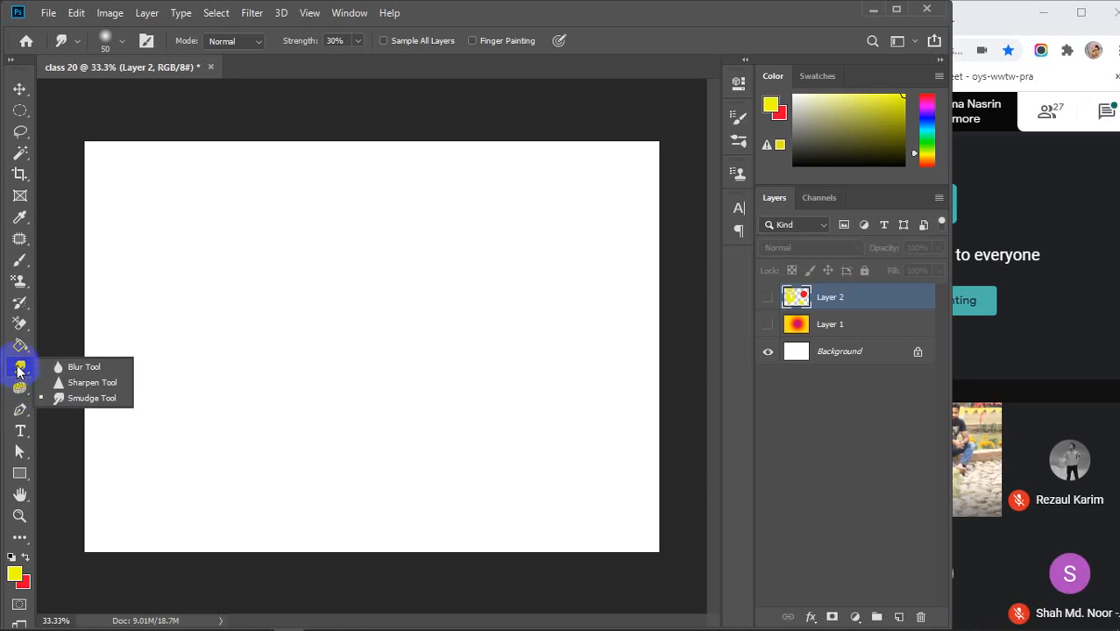
left_click(21, 389)
left_click(20, 369)
left_click(108, 14)
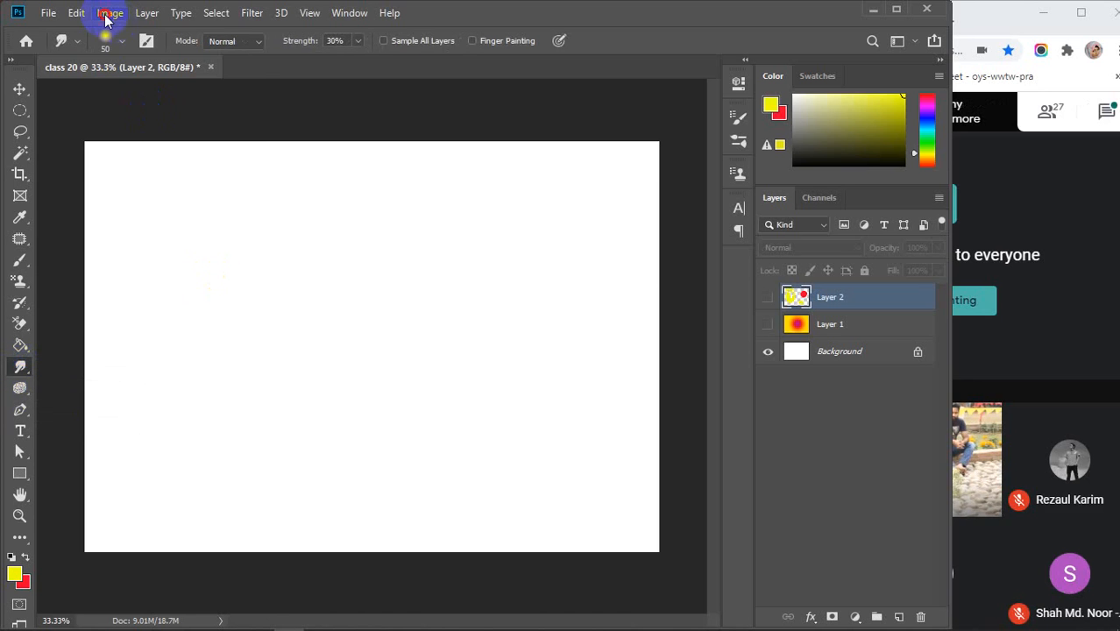
left_click(114, 15)
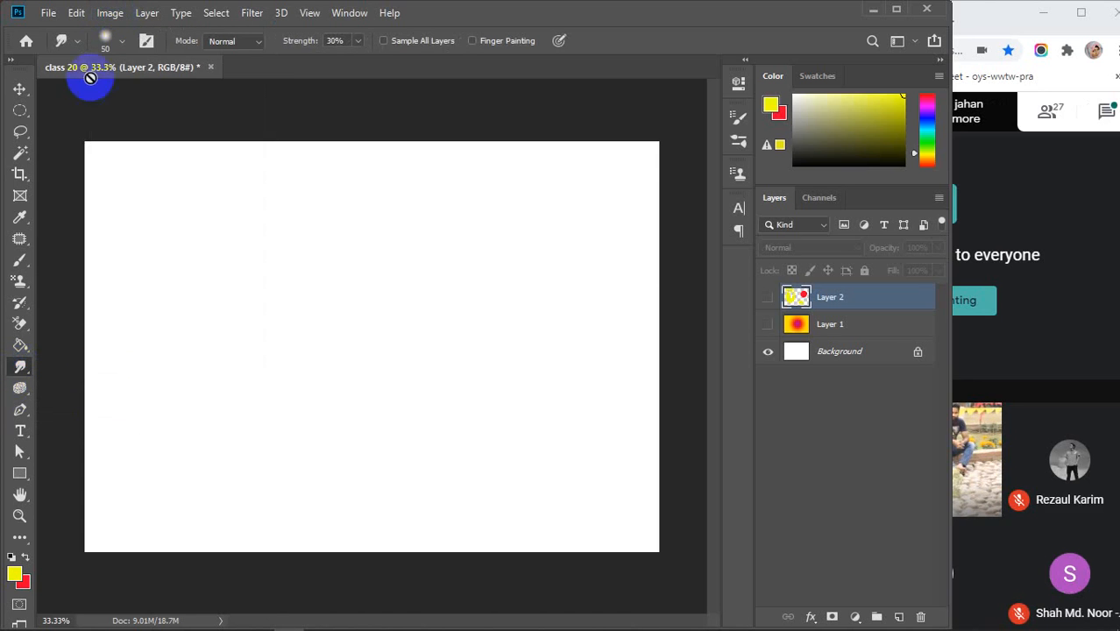
- Switch from the Smudge Tool to the Blur Tool
right_click(18, 368)
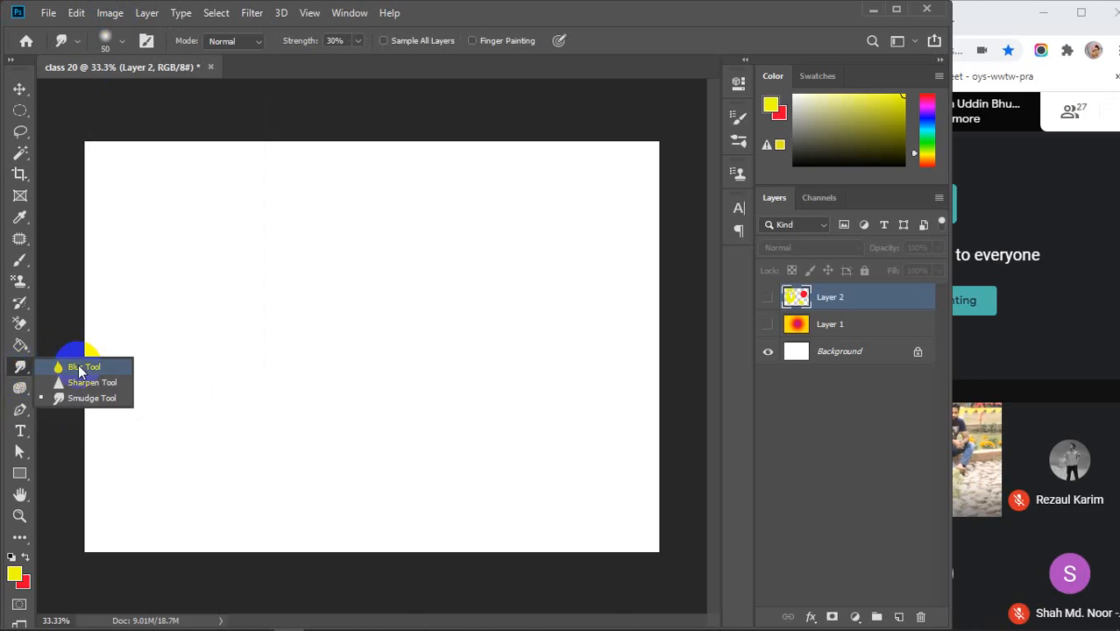
left_click(79, 368)
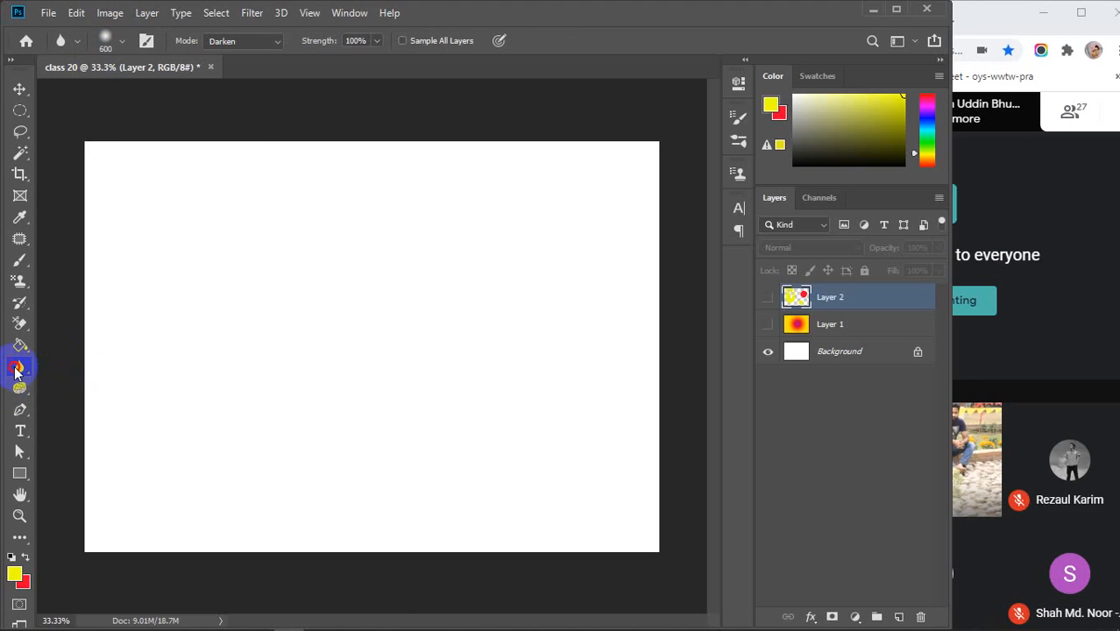
right_click(17, 369)
left_click(70, 369)
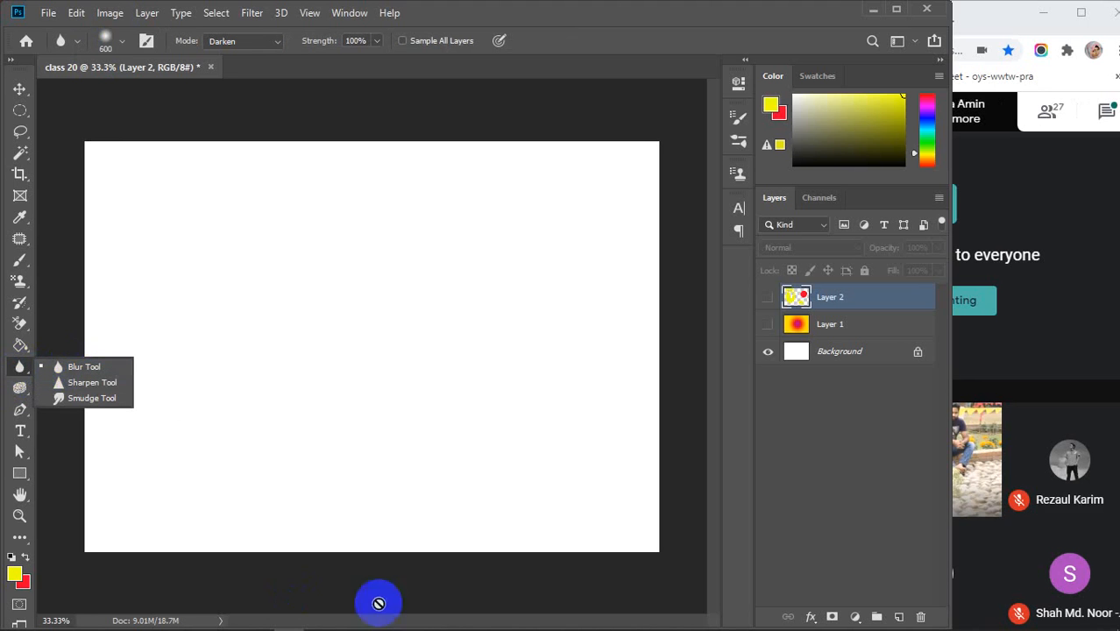
- Switch to the Chrome window with the landscape images and search Google Images for "cute baby girl image hd", dismissing the downloads bar
left_click(441, 619)
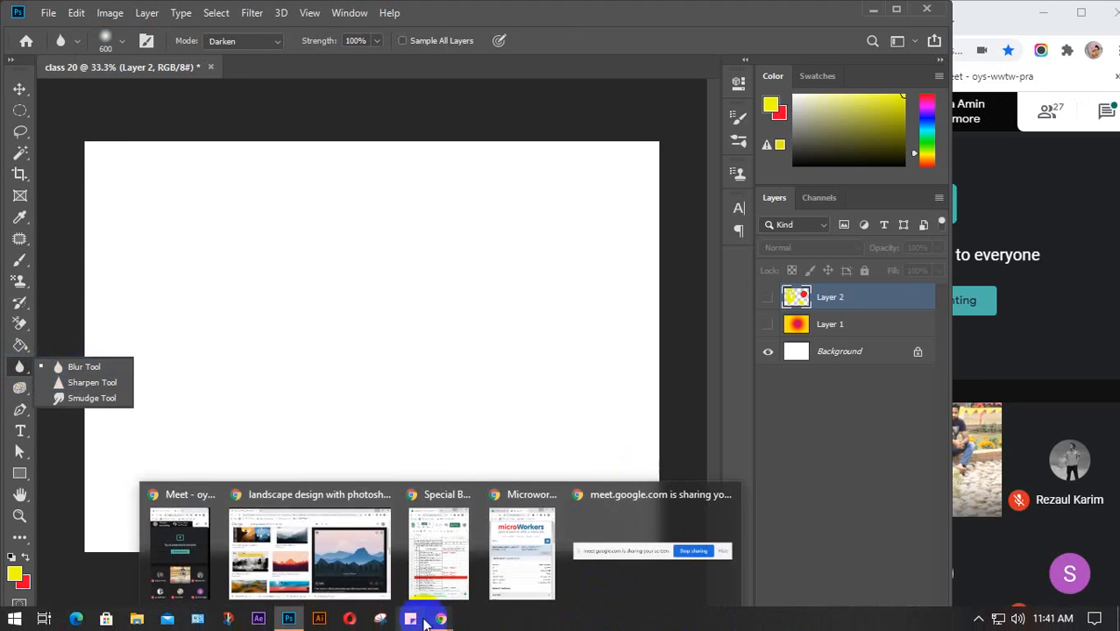
left_click(320, 579)
left_click_drag(373, 107, 125, 107)
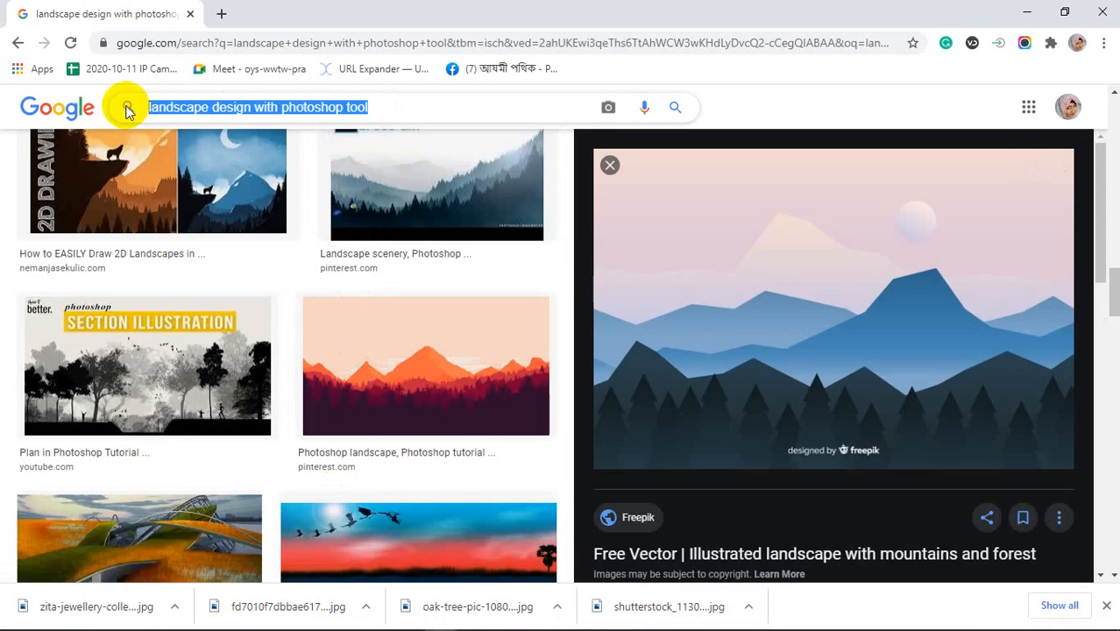
type("cute")
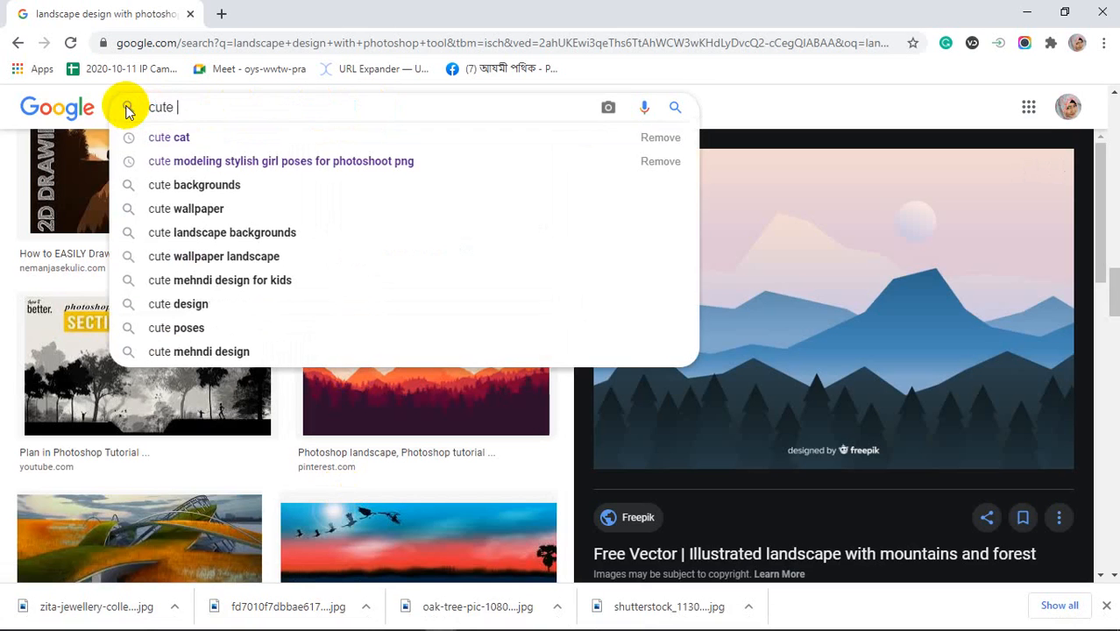
type("baby")
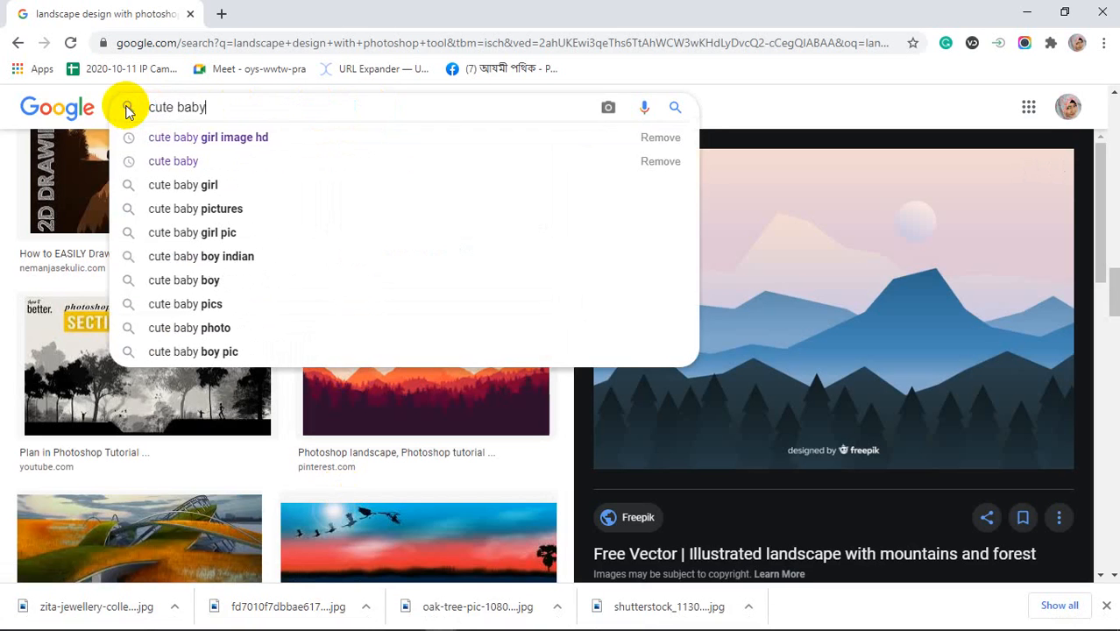
key("Down")
key("Return")
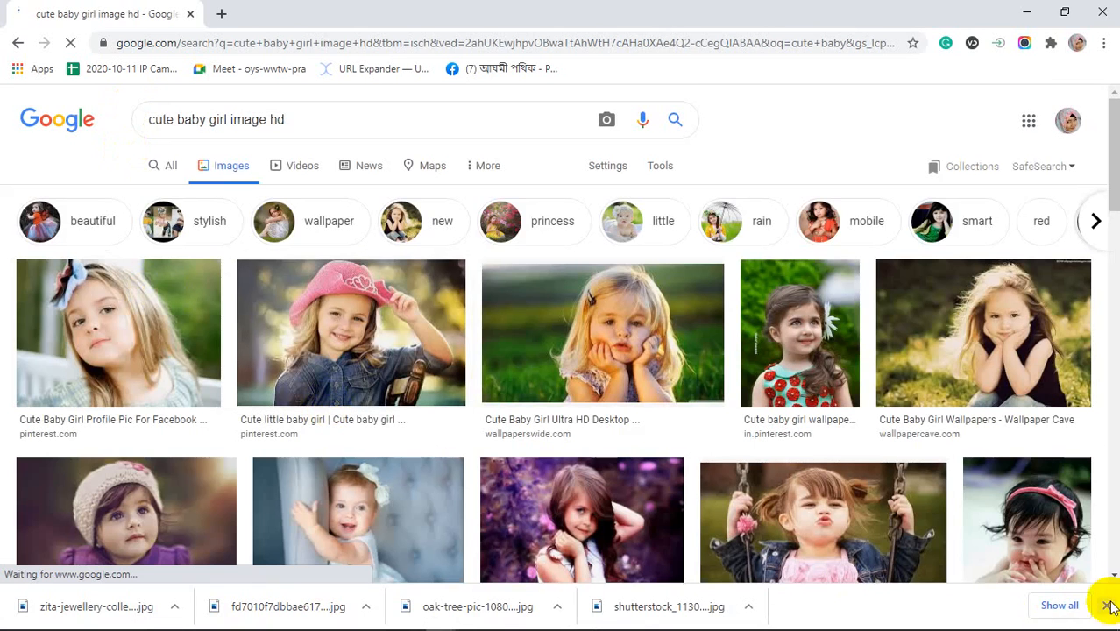
left_click(1109, 606)
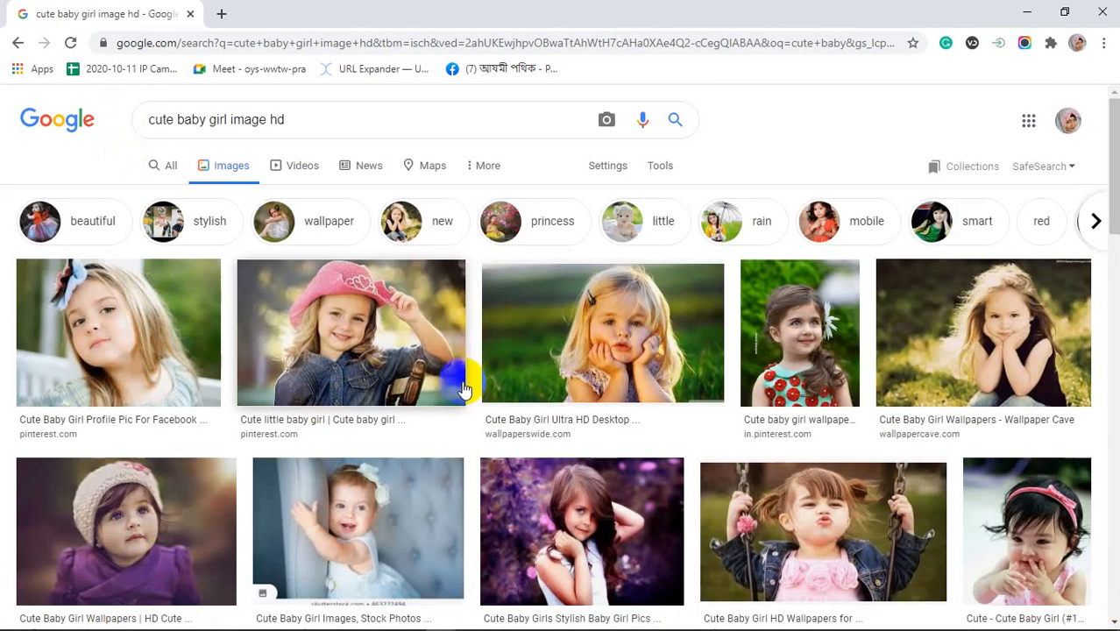
- Preview the portrait of the girl among purple flowers and resize the browser window so the meeting window stays visible beside it
left_click(580, 528)
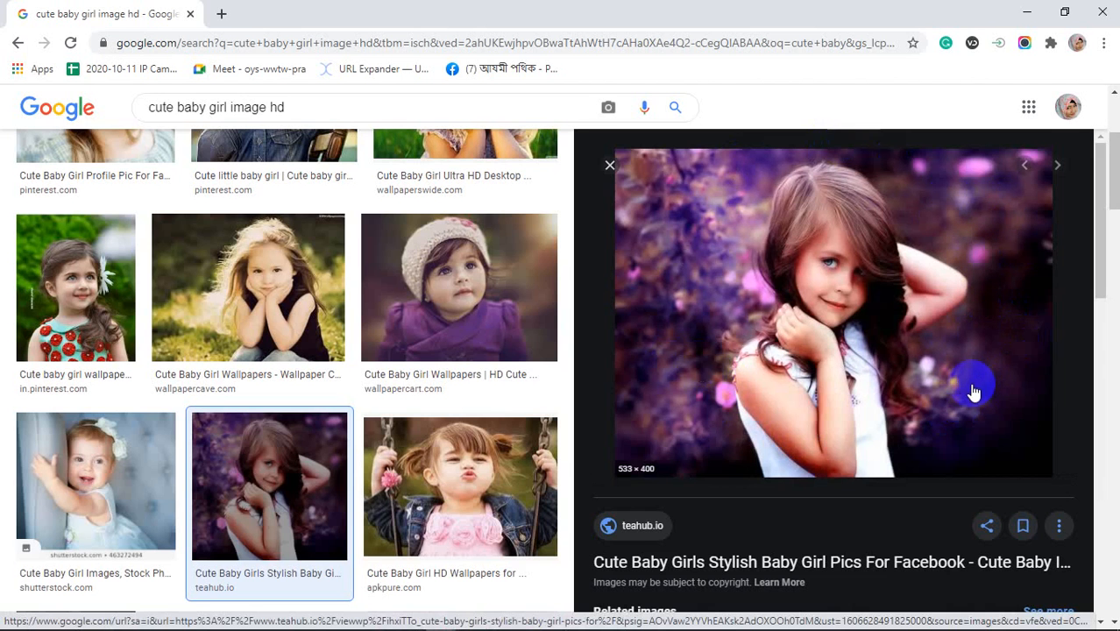
left_click(1026, 12)
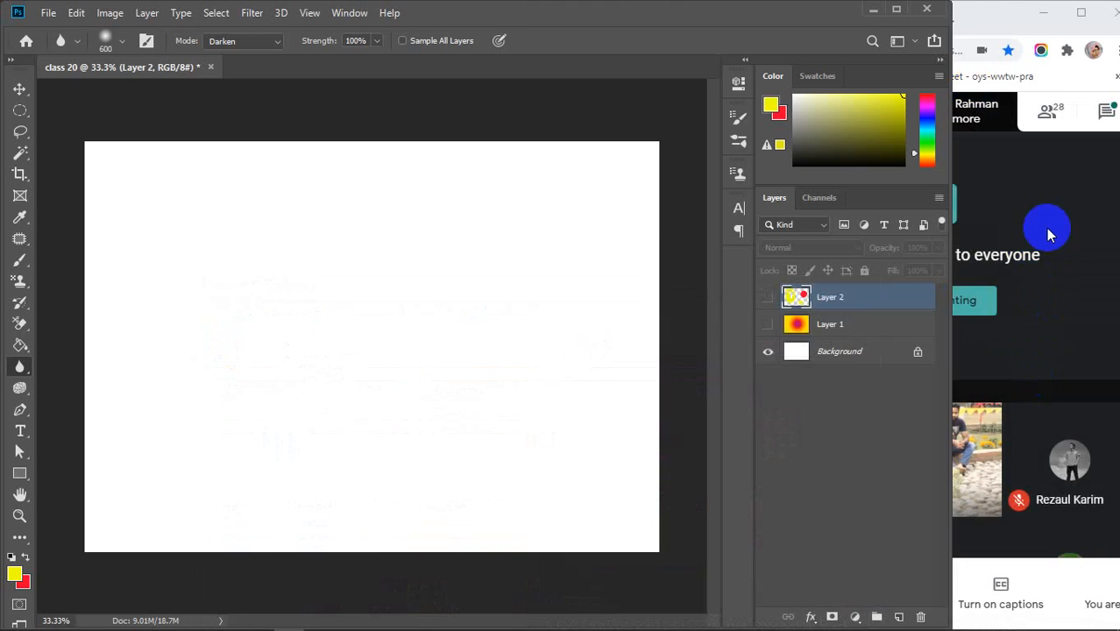
mouse_move(349, 620)
mouse_move(420, 620)
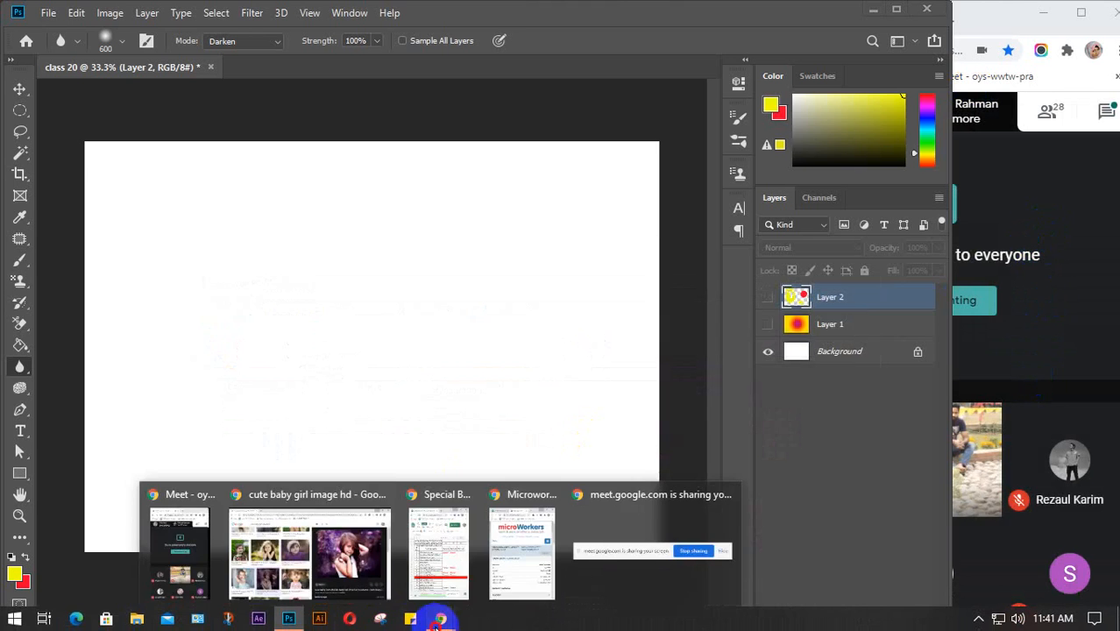
left_click(306, 548)
left_click(1064, 12)
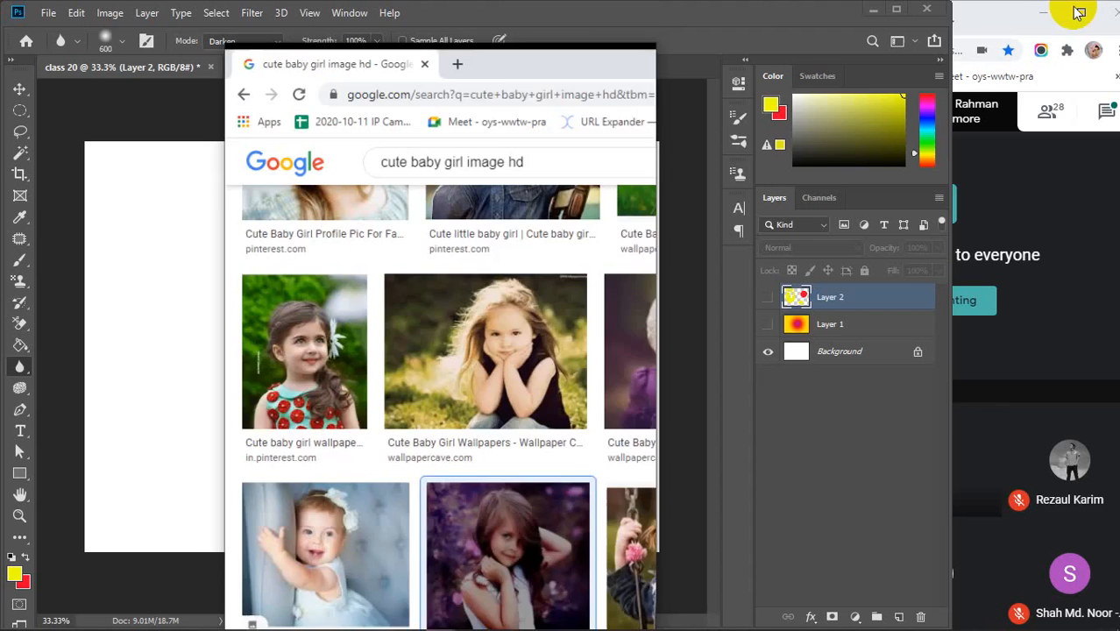
left_click_drag(513, 76, 513, 1)
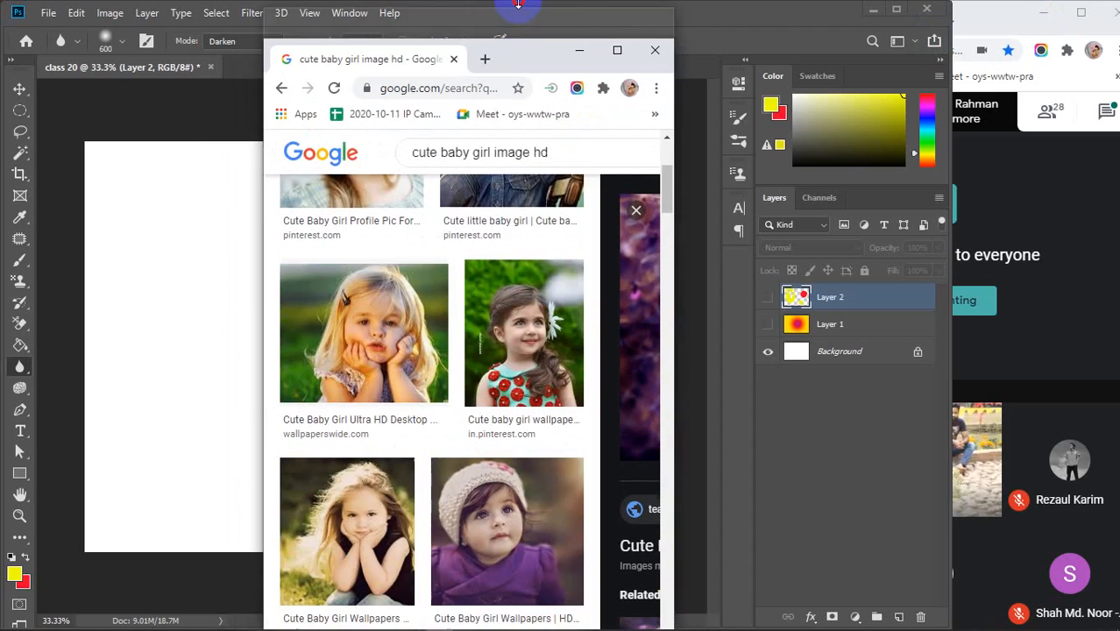
left_click_drag(259, 219, 4, 187)
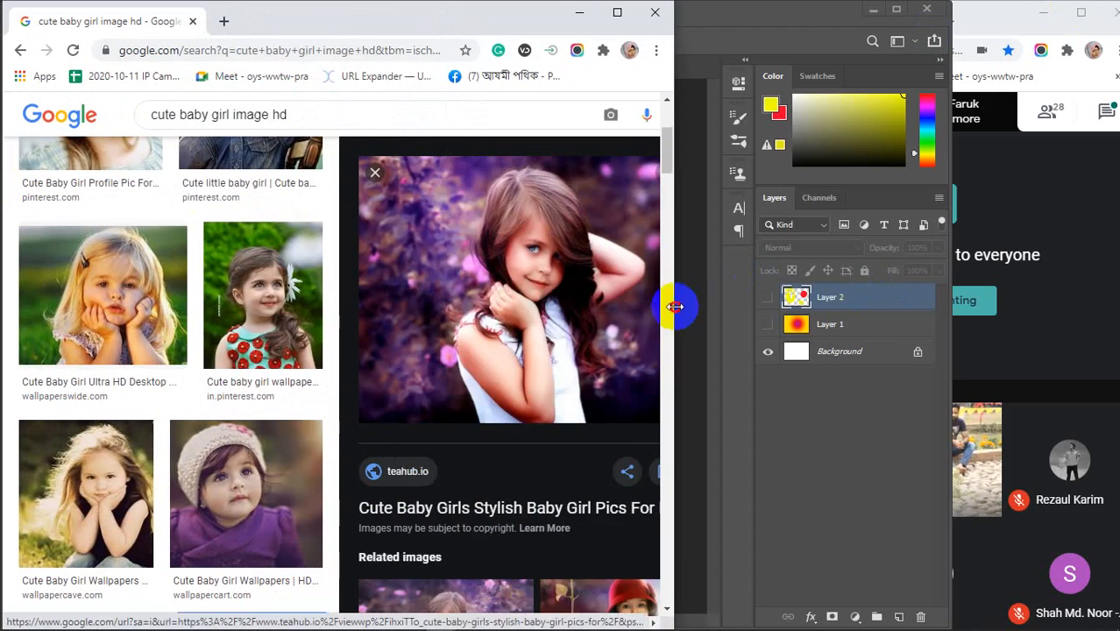
left_click_drag(674, 305, 929, 311)
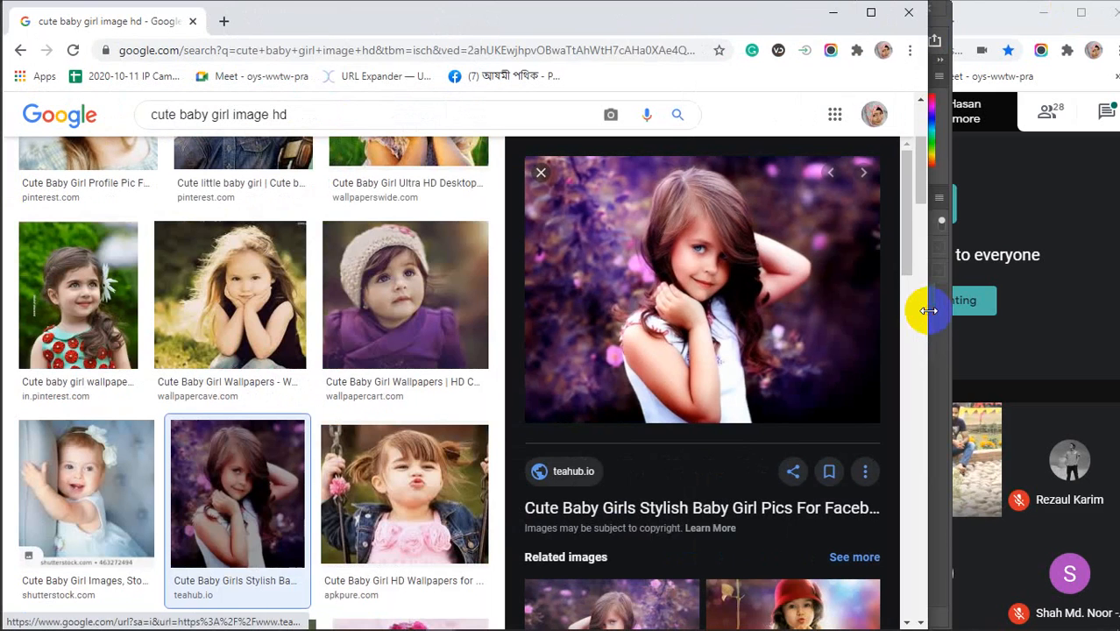
- Browse the related images and the "cute baby girl image hd" results for a suitable portrait photo
left_click(570, 329)
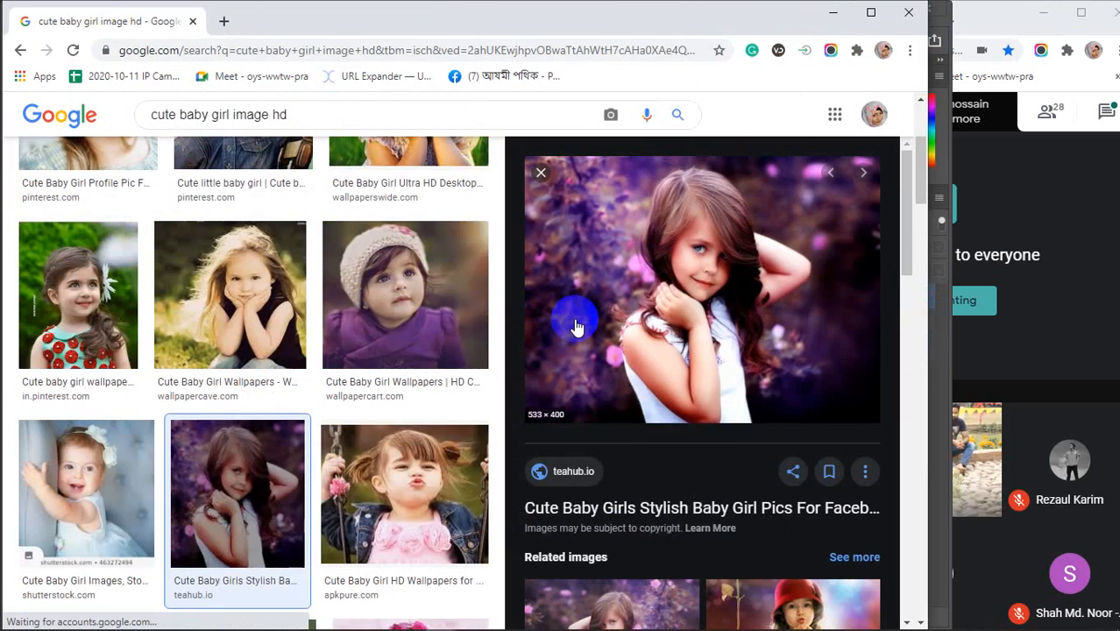
scroll(577, 328, "down", 8)
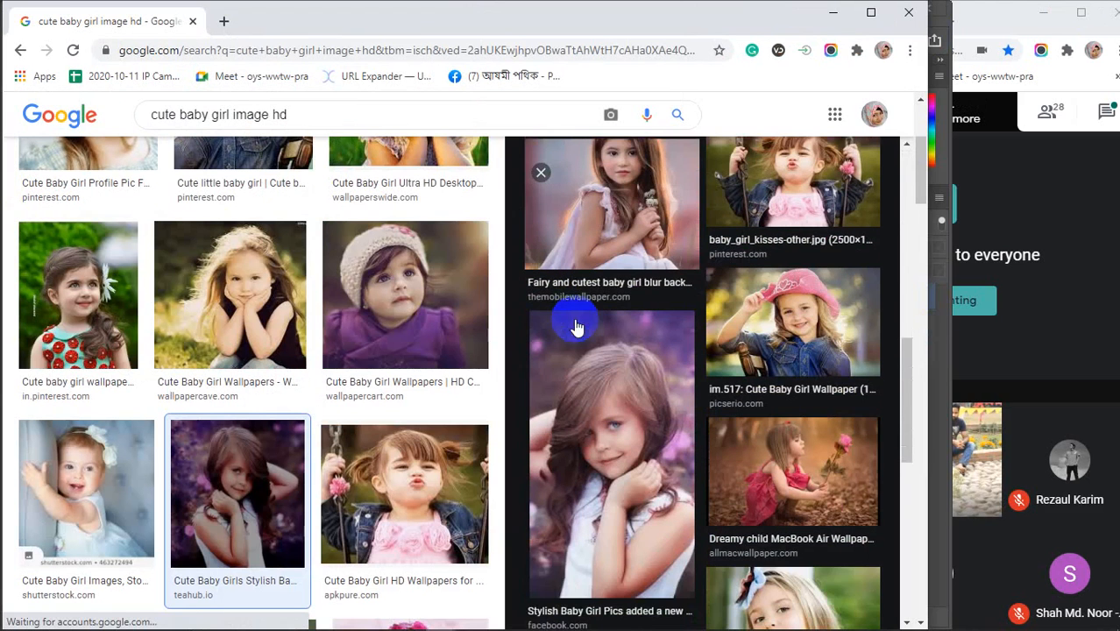
scroll(607, 430, "down", 2)
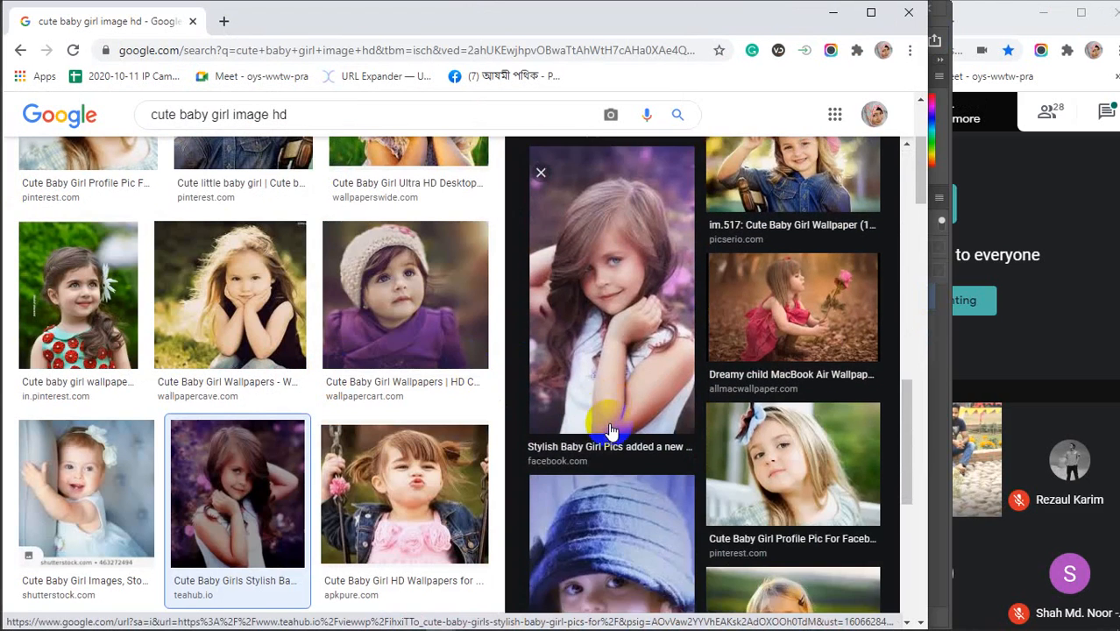
scroll(611, 431, "down", 4)
scroll(370, 411, "down", 5)
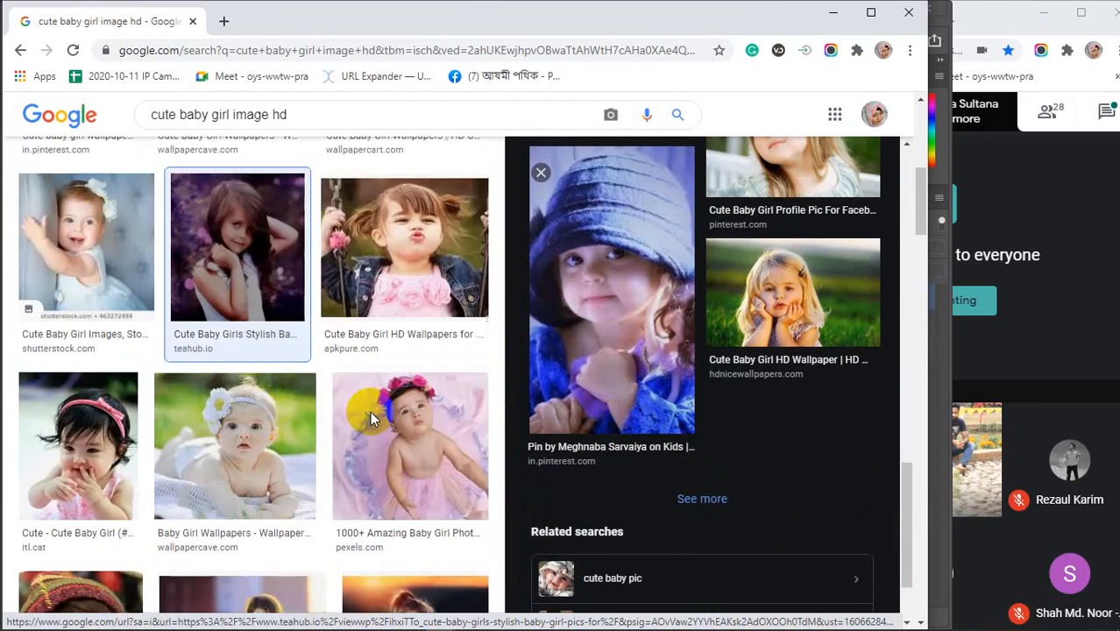
scroll(370, 419, "down", 6)
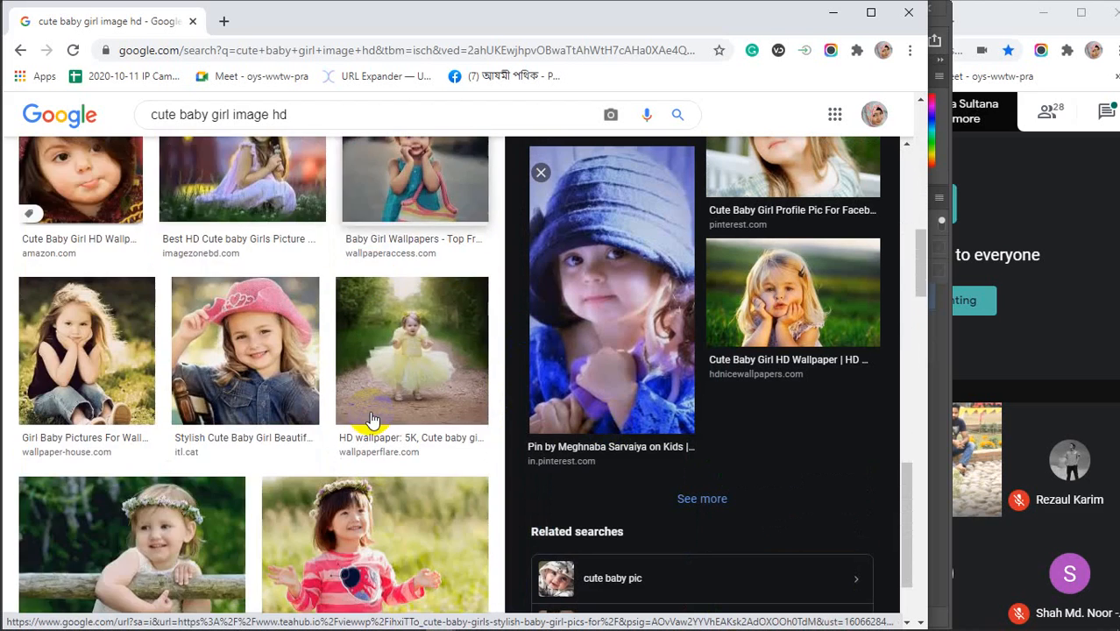
scroll(369, 419, "down", 3)
scroll(370, 419, "down", 5)
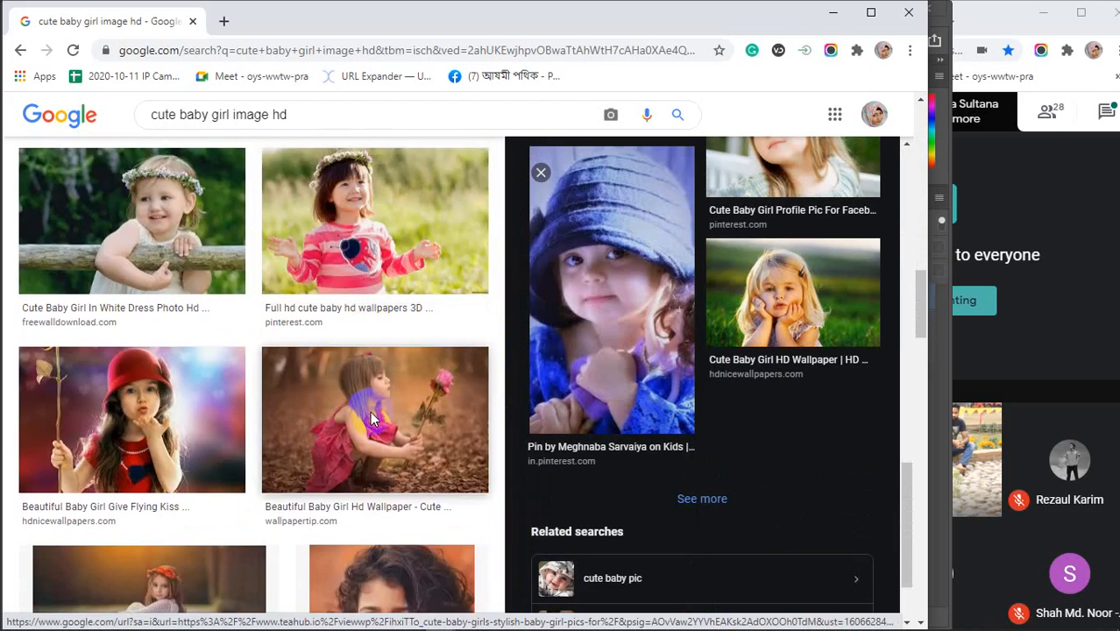
scroll(370, 418, "down", 5)
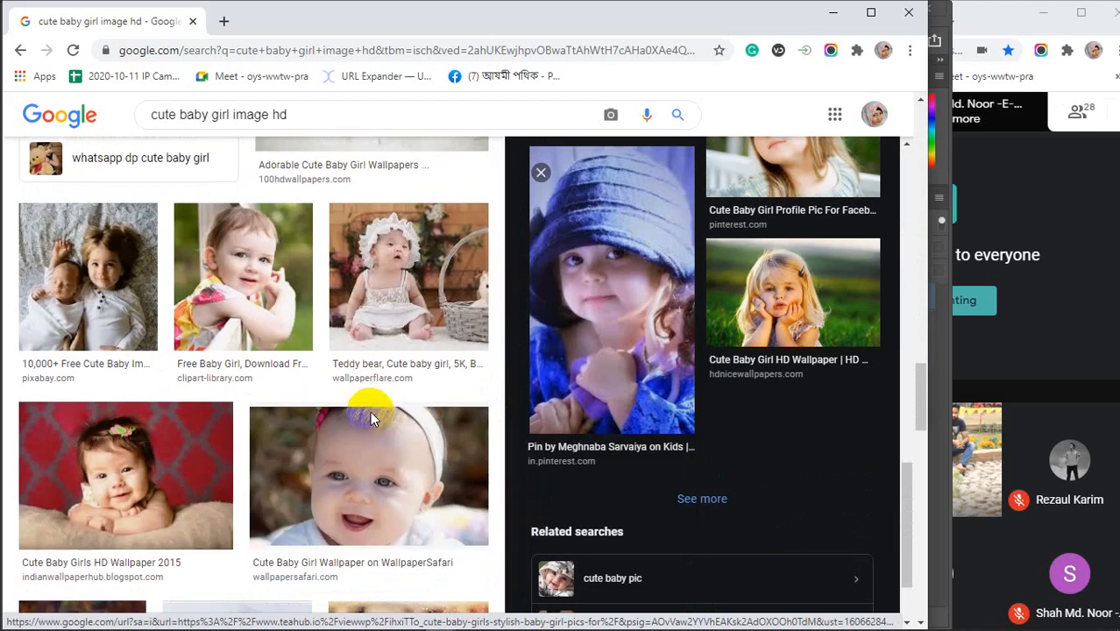
scroll(370, 418, "down", 5)
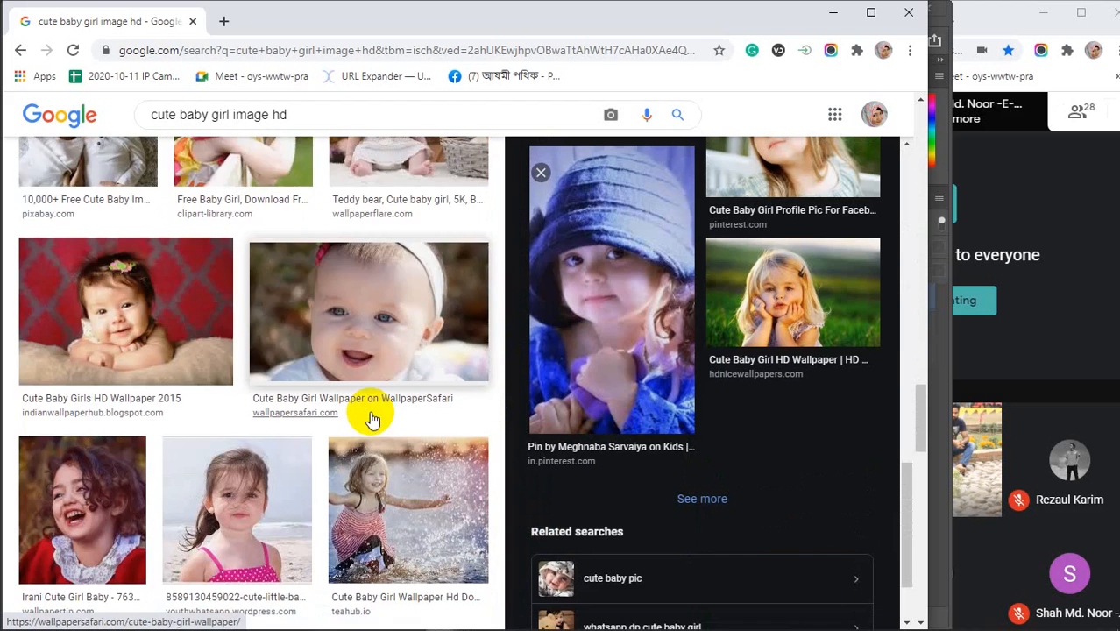
scroll(369, 419, "down", 5)
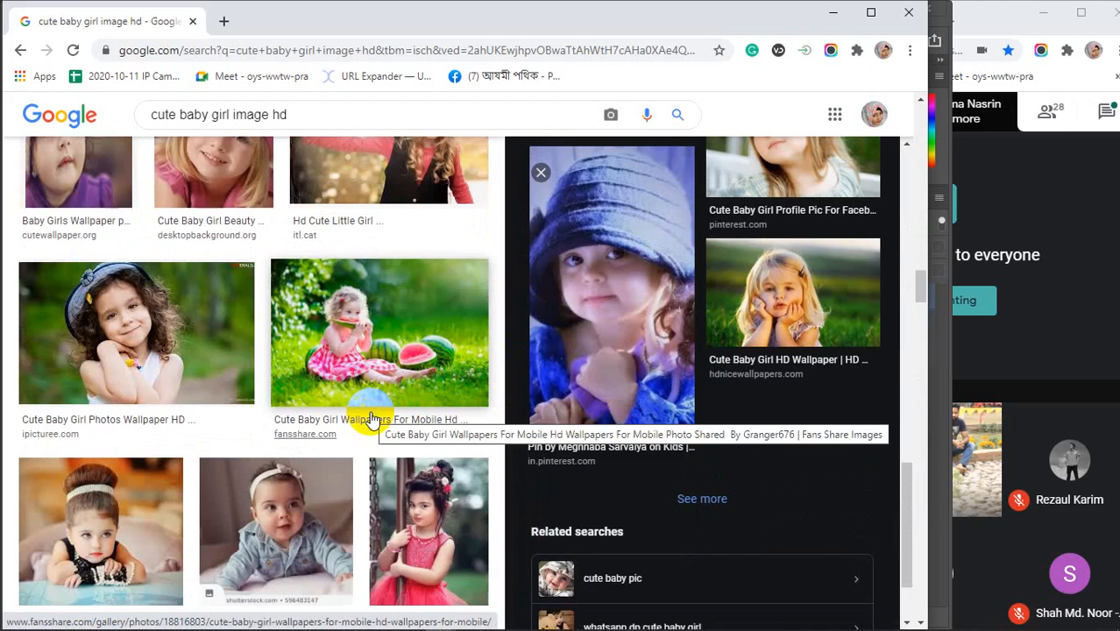
scroll(370, 419, "down", 2)
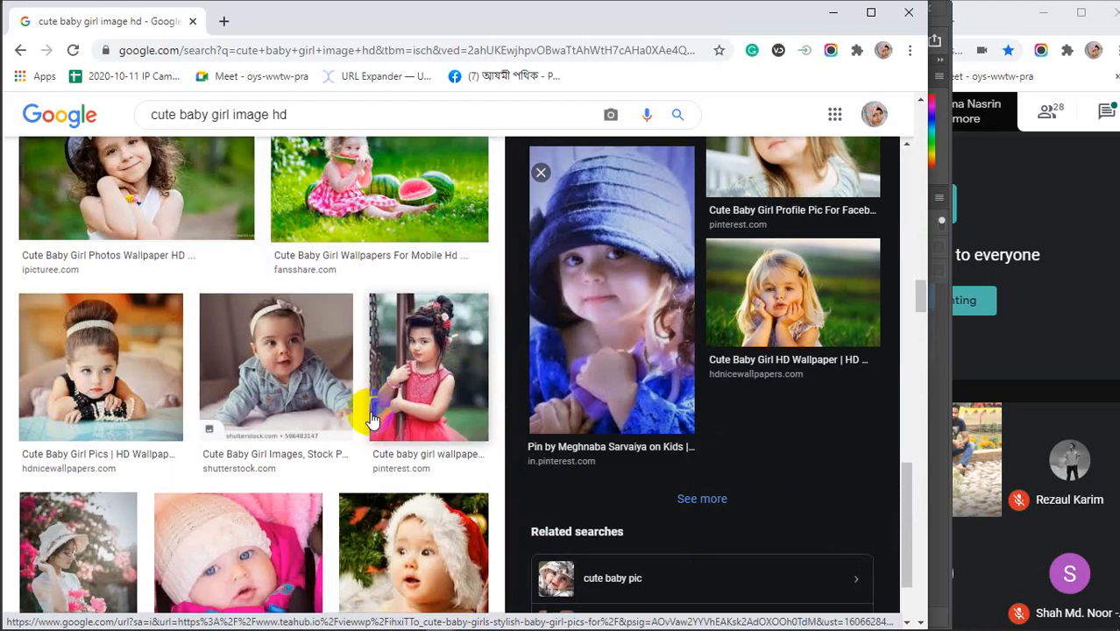
scroll(370, 419, "down", 4)
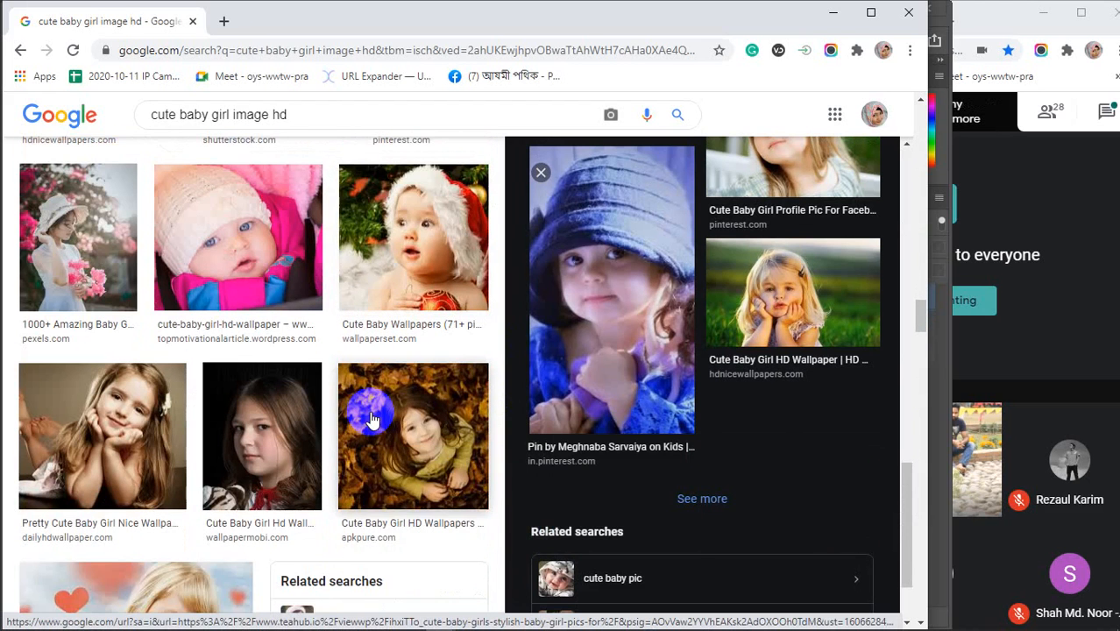
- Preview the photo of the girl lying in autumn leaves and look through its related images and further results
left_click(371, 421)
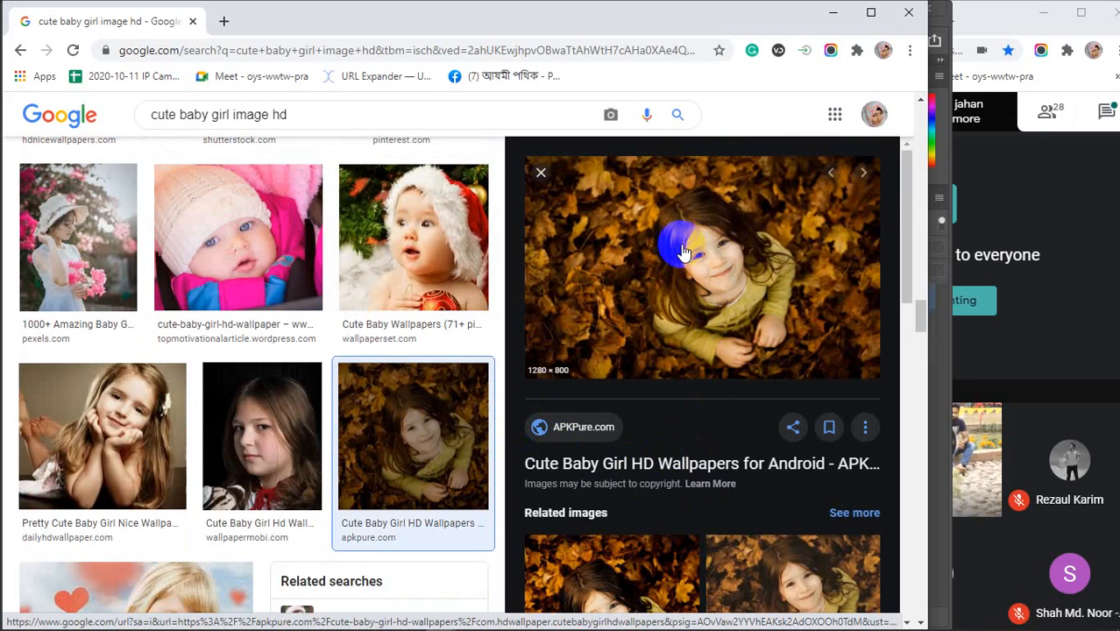
scroll(681, 249, "down", 6)
scroll(687, 341, "down", 2)
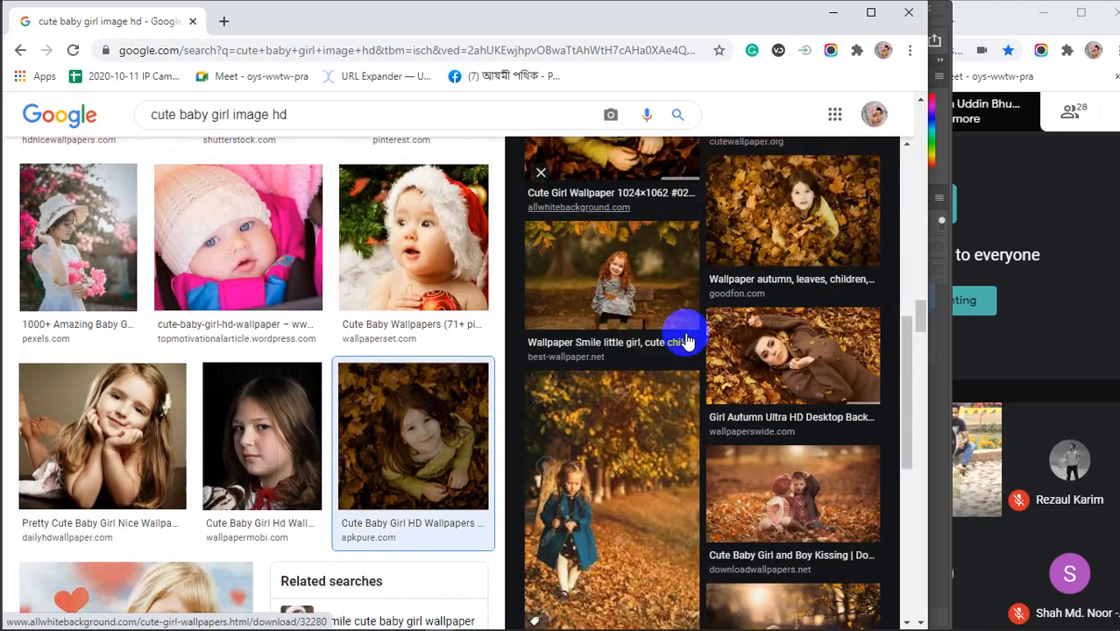
scroll(687, 342, "down", 1)
scroll(687, 342, "down", 3)
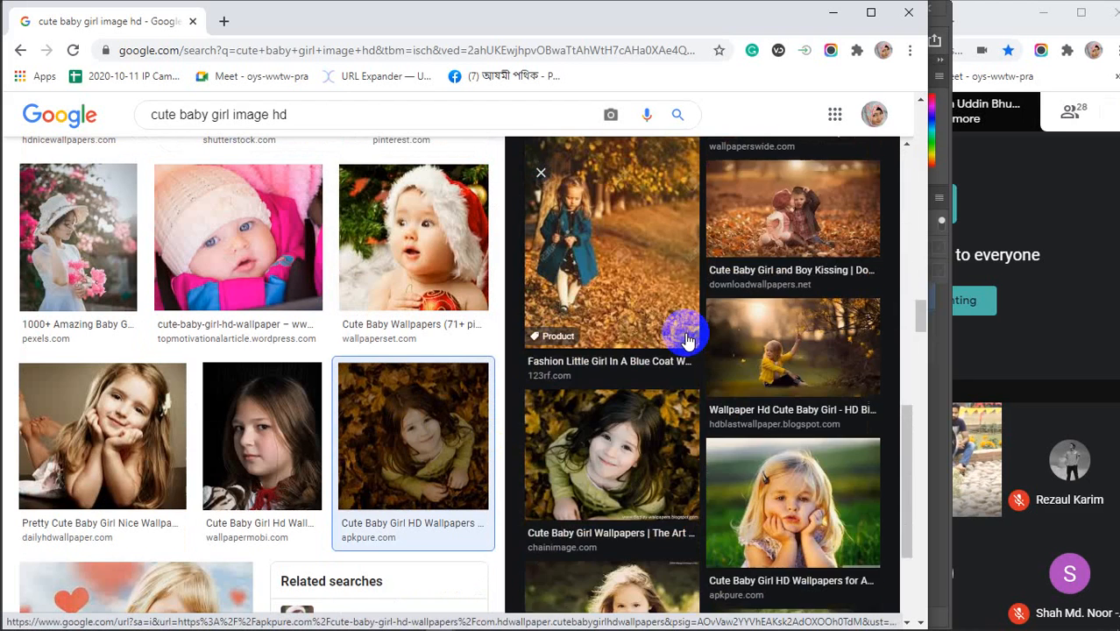
scroll(687, 340, "down", 2)
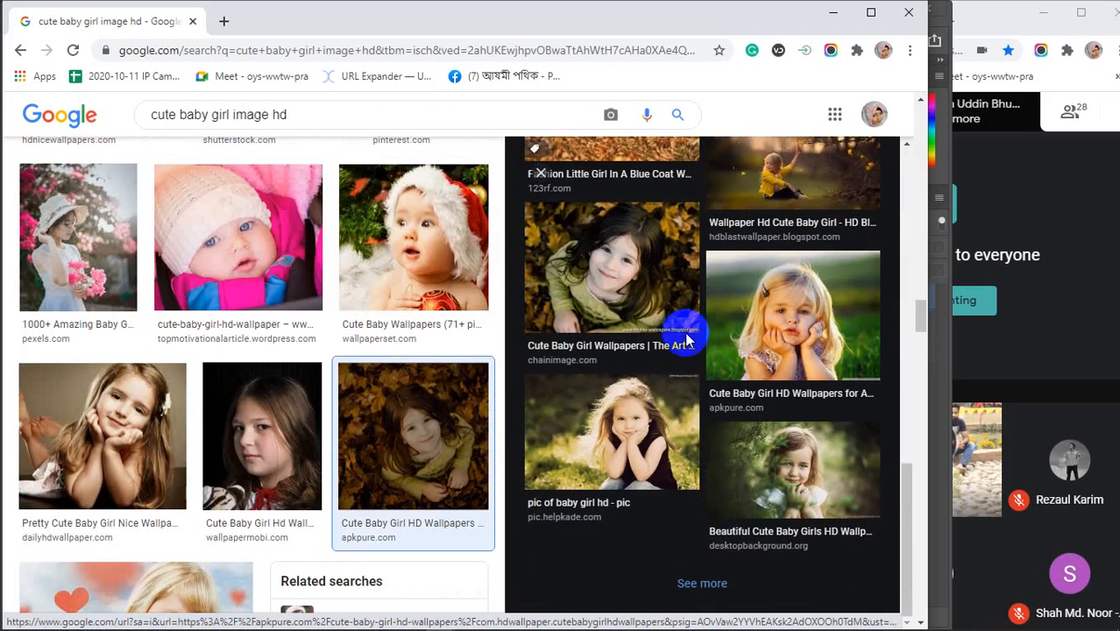
scroll(368, 335, "down", 3)
scroll(368, 334, "down", 4)
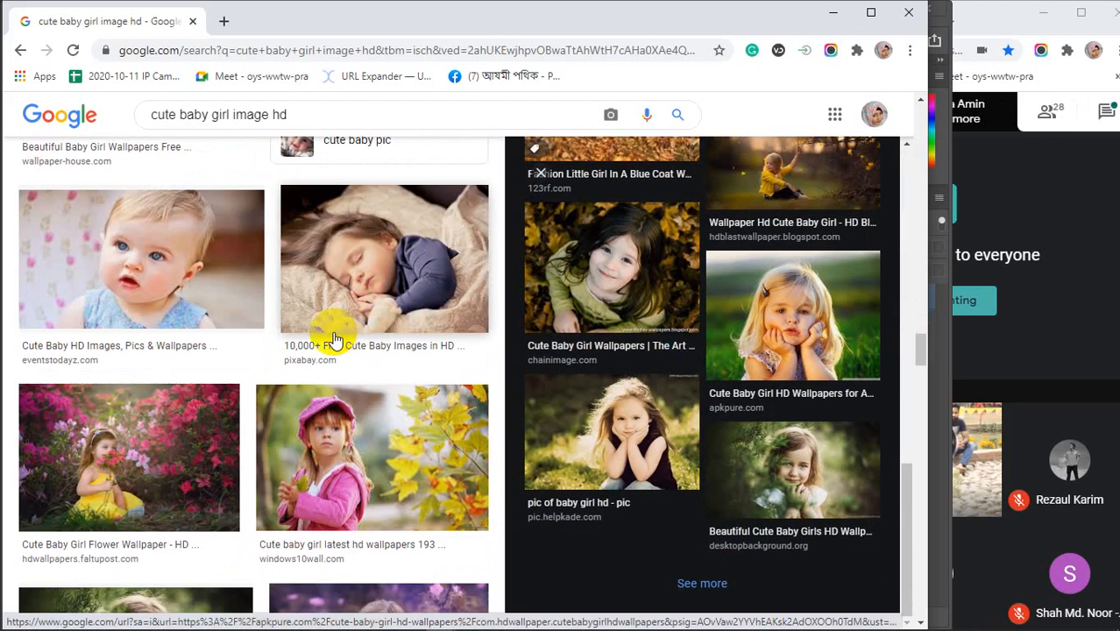
- Preview the Pixabay photo of the sleeping baby and look through its related images
left_click(333, 340)
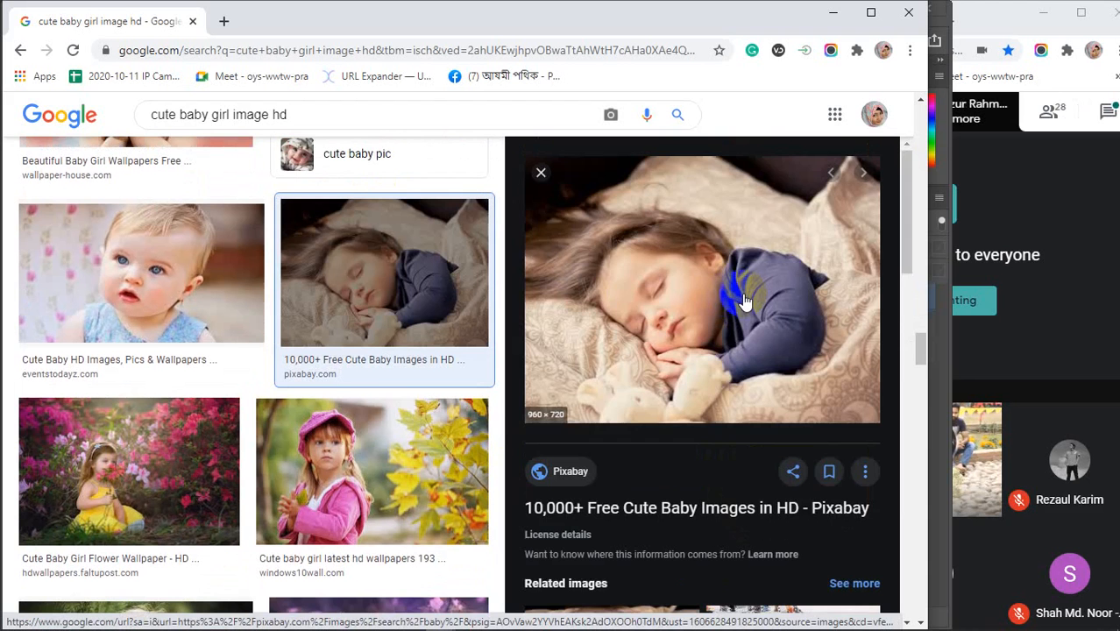
scroll(743, 301, "down", 3)
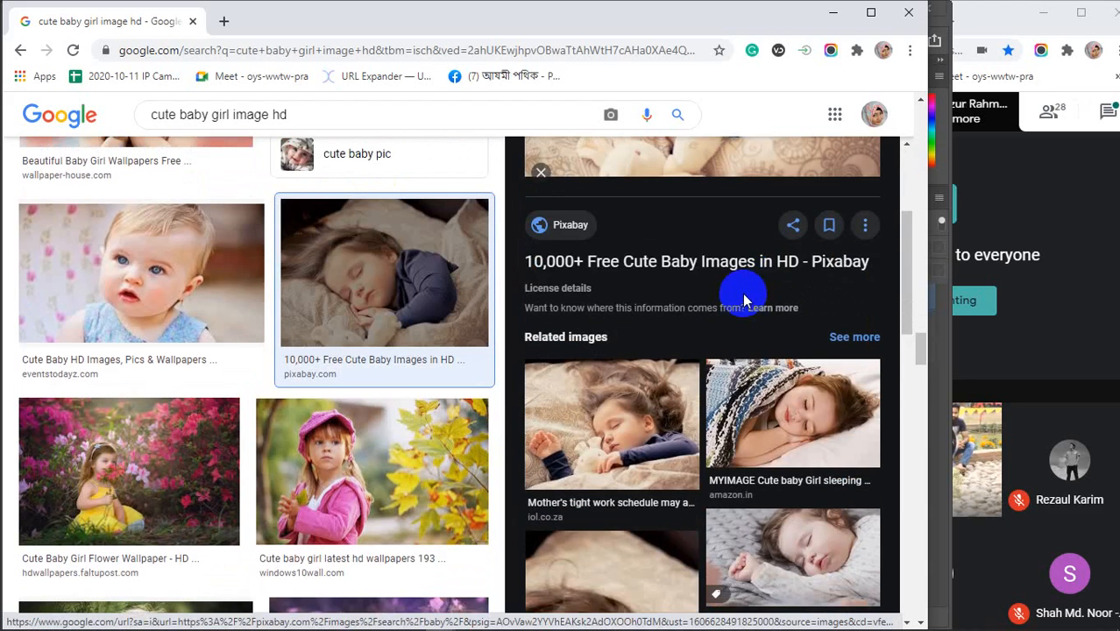
scroll(743, 298, "down", 6)
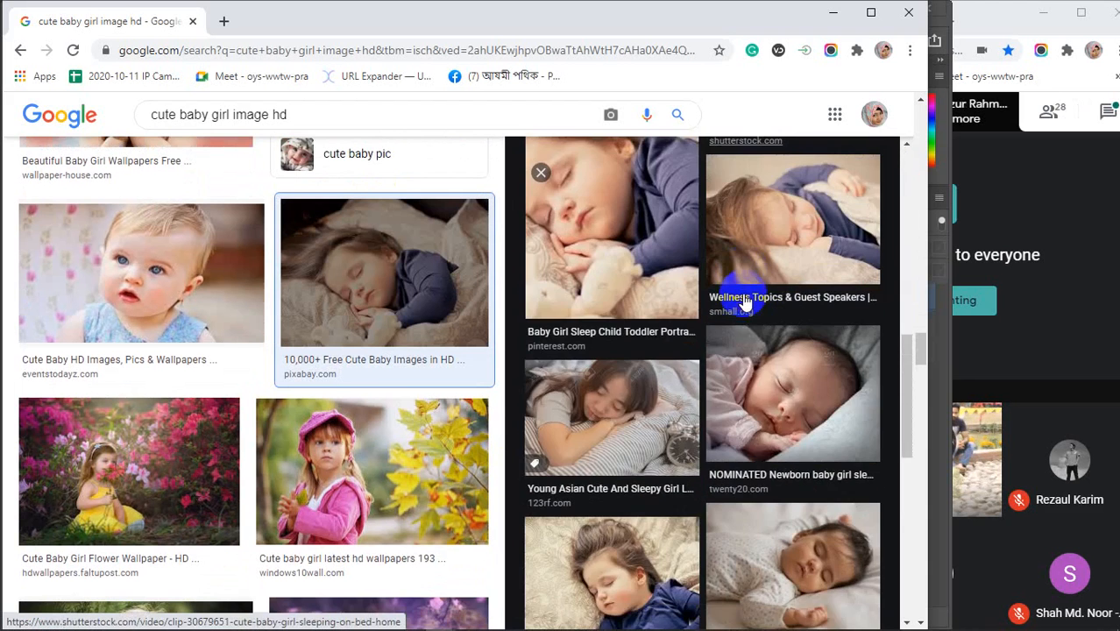
scroll(760, 417, "down", 4)
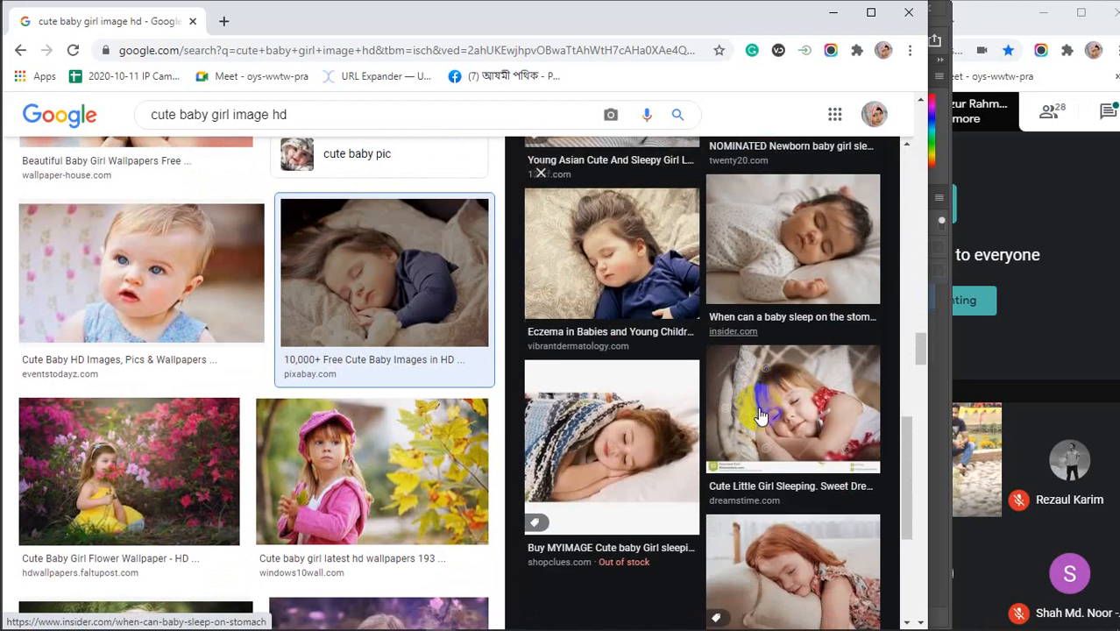
scroll(760, 416, "down", 2)
scroll(759, 414, "up", 6)
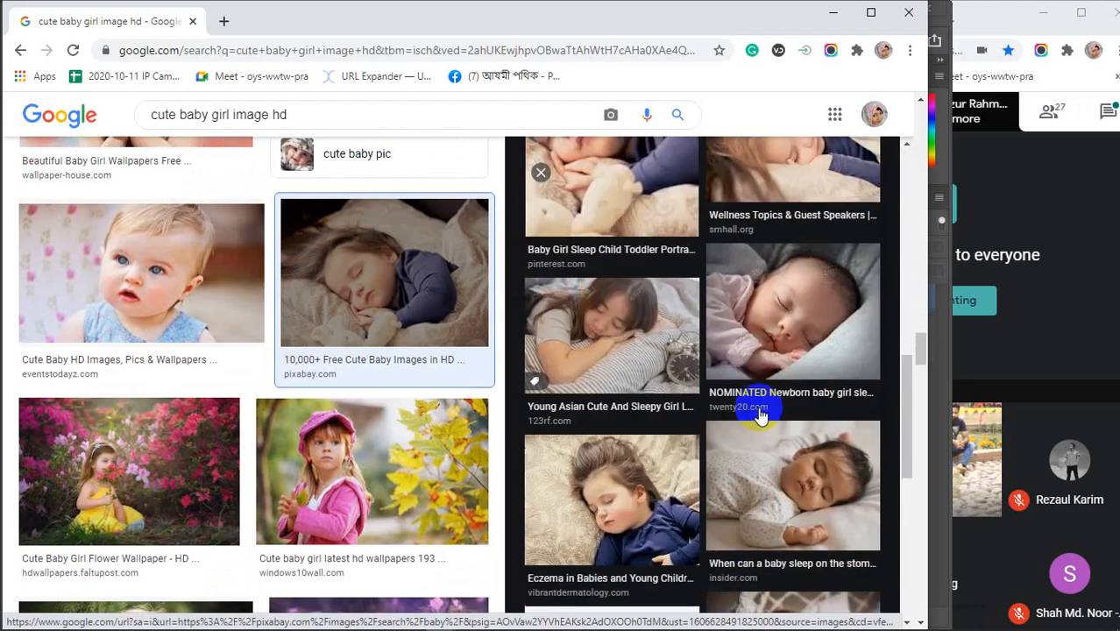
- Preview the Cute Baby Girl Flower Wallpaper with the yellow dress and look through its related images
left_click(176, 470)
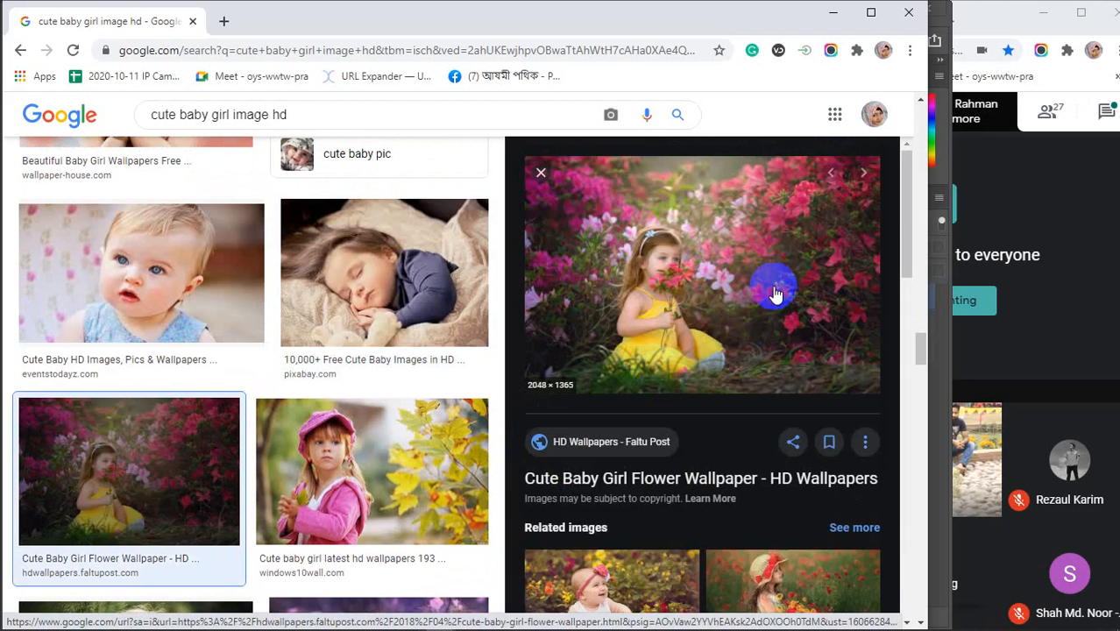
scroll(741, 235, "down", 5)
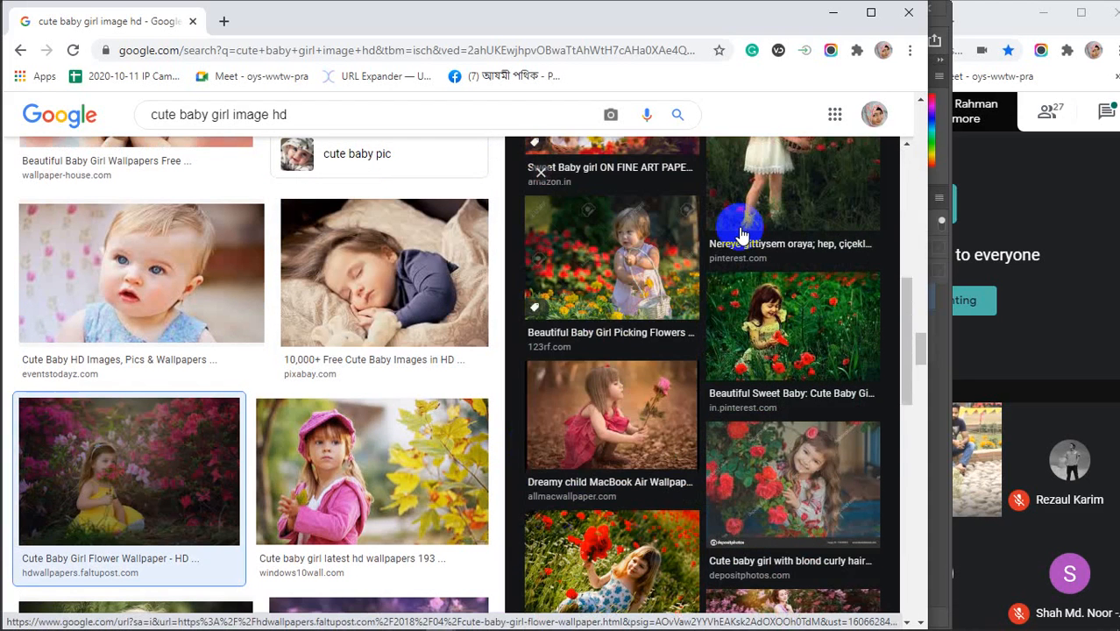
scroll(741, 235, "down", 2)
scroll(741, 235, "down", 2)
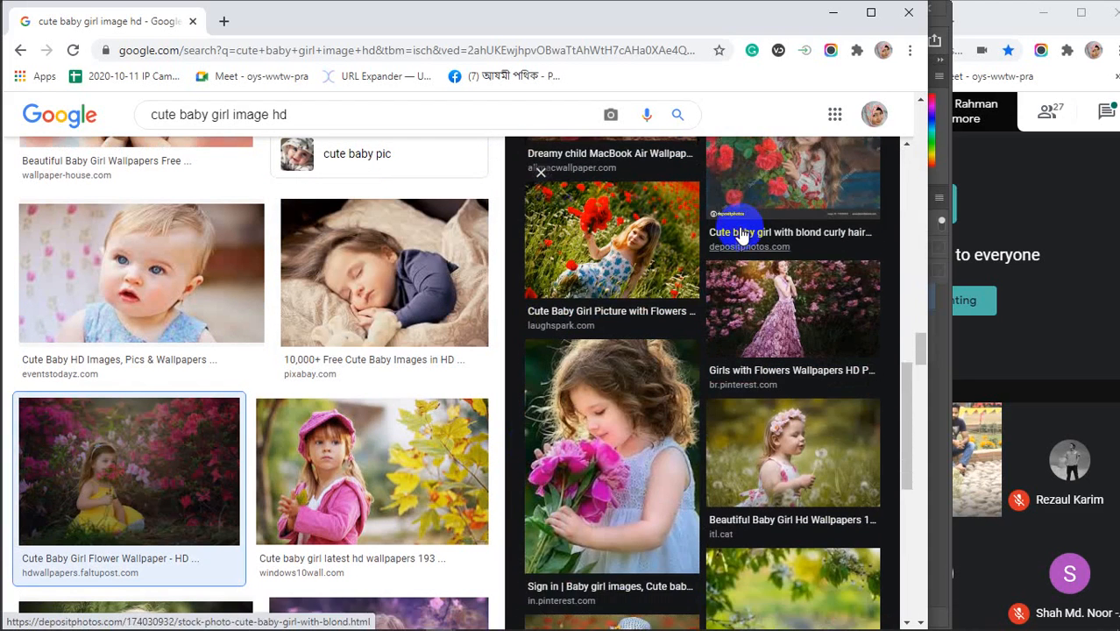
scroll(740, 235, "up", 4)
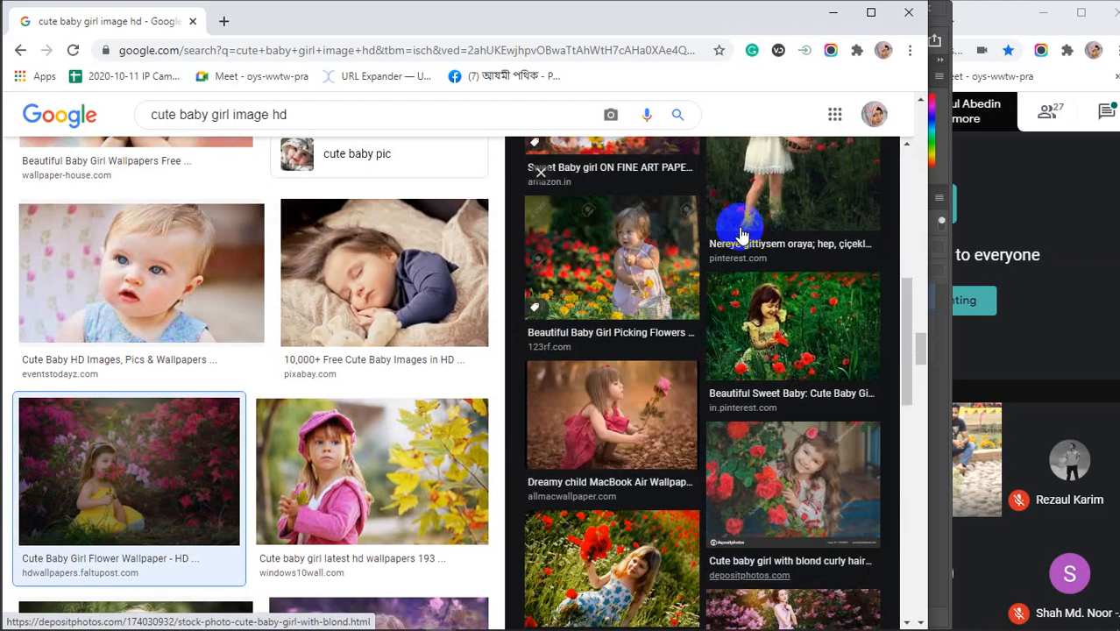
- Preview the Pinterest photo of the girl among red poppies and save it to the Desktop as a JPEG image
left_click(786, 324)
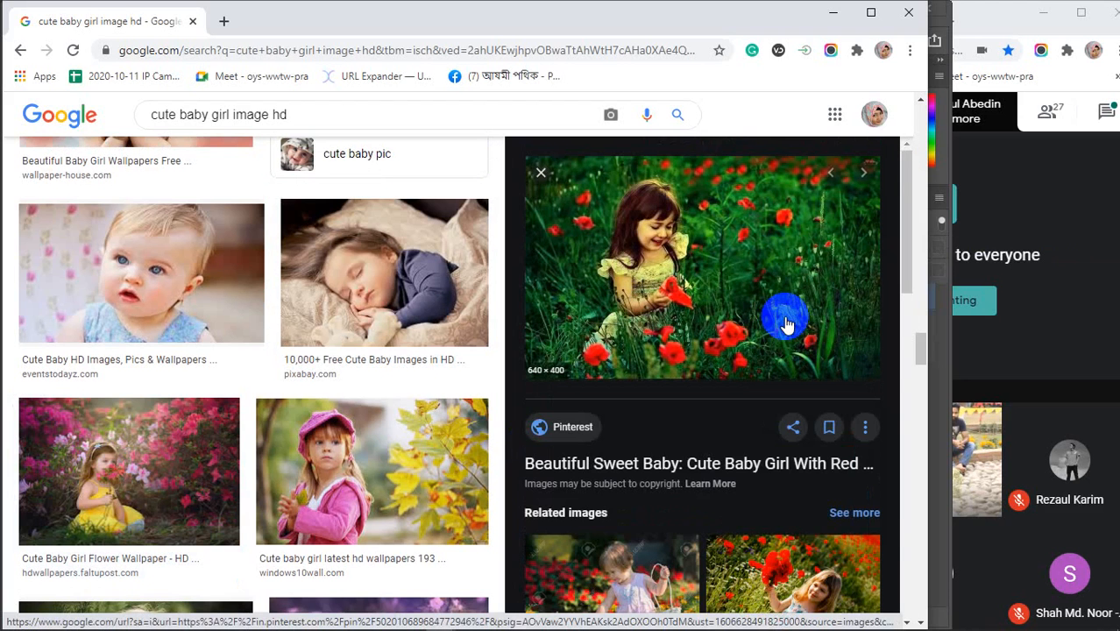
right_click(719, 250)
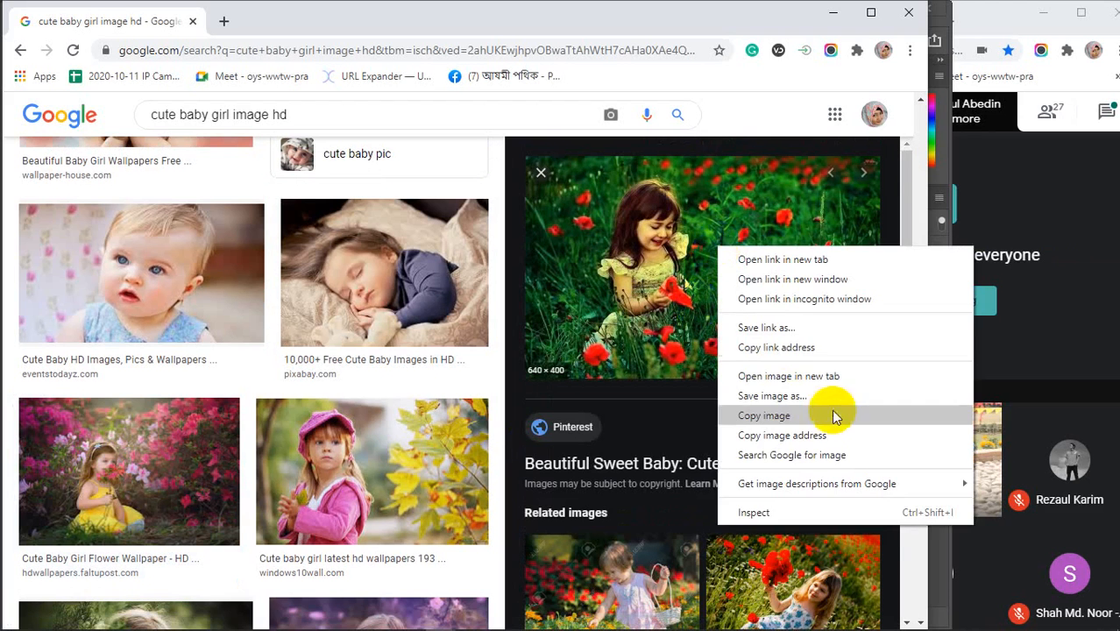
left_click(789, 405)
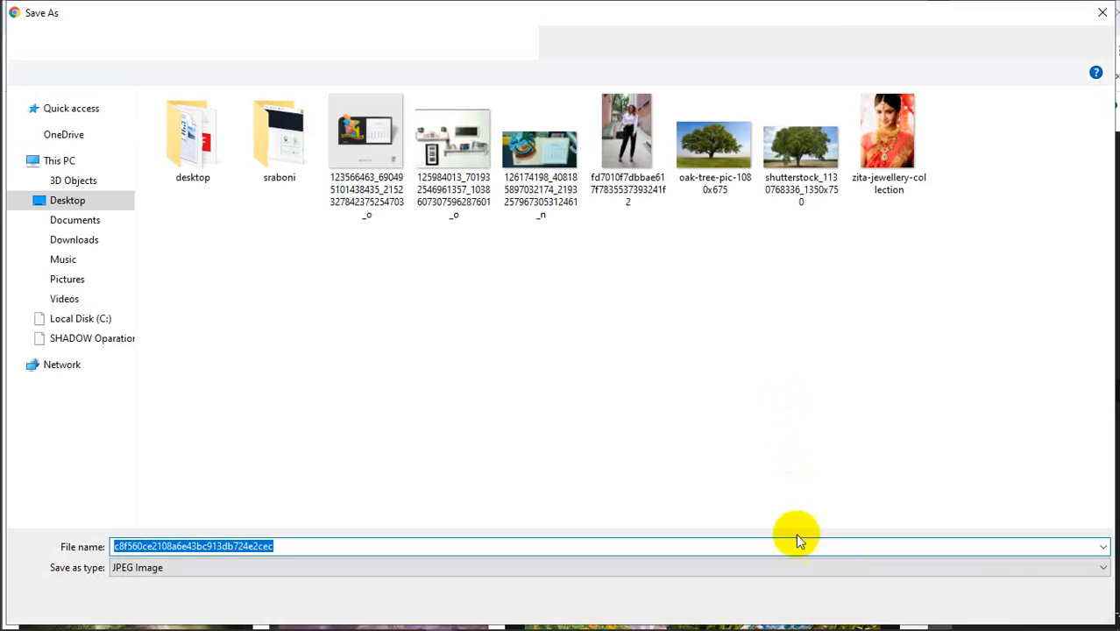
left_click(991, 604)
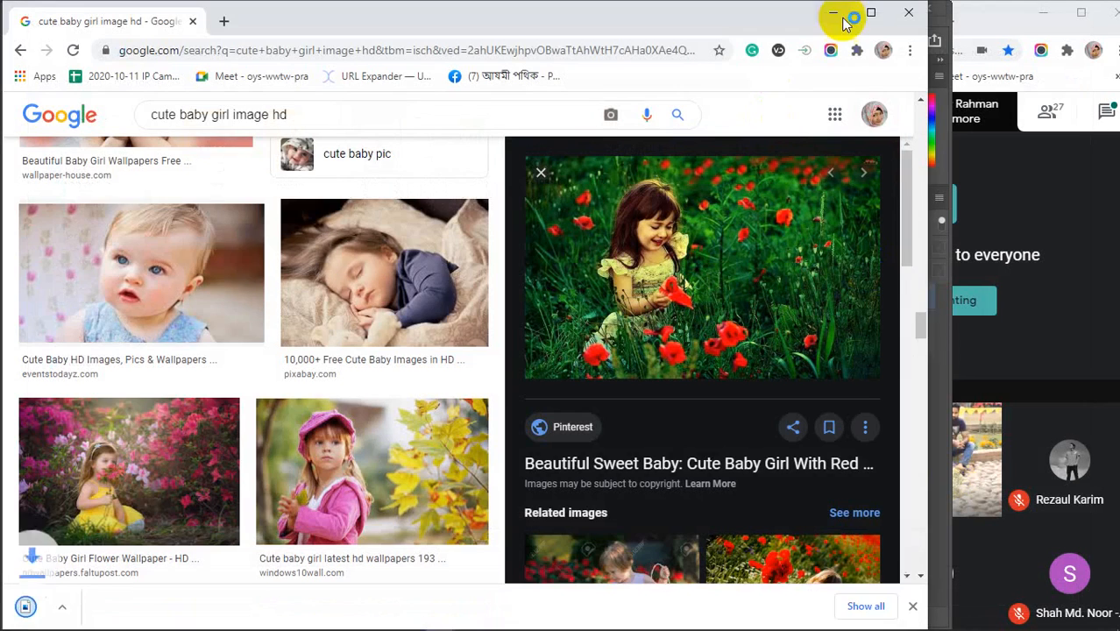
left_click(832, 13)
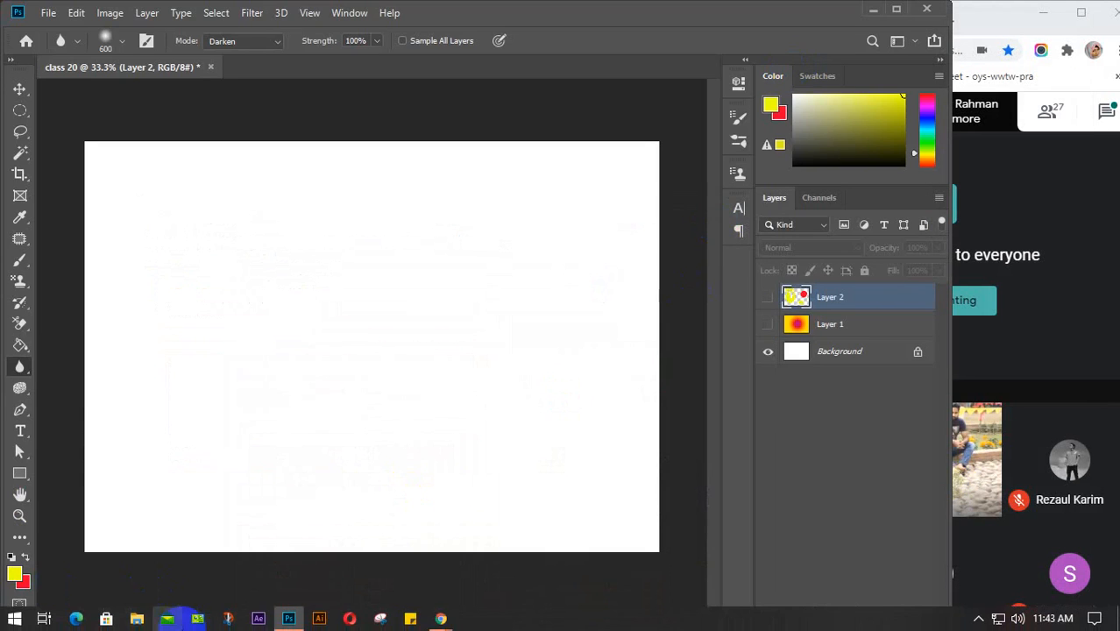
- Place the saved poppy-field photo from the Desktop folder into the class 20 document and commit the placement
left_click(137, 618)
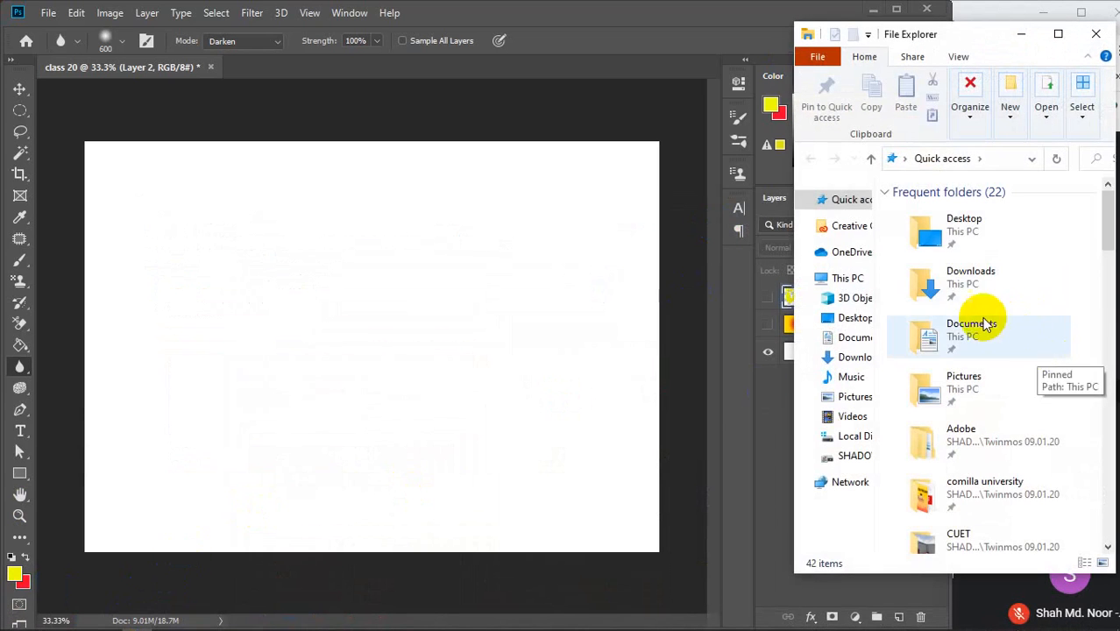
left_click(846, 318)
scroll(988, 377, "down", 3)
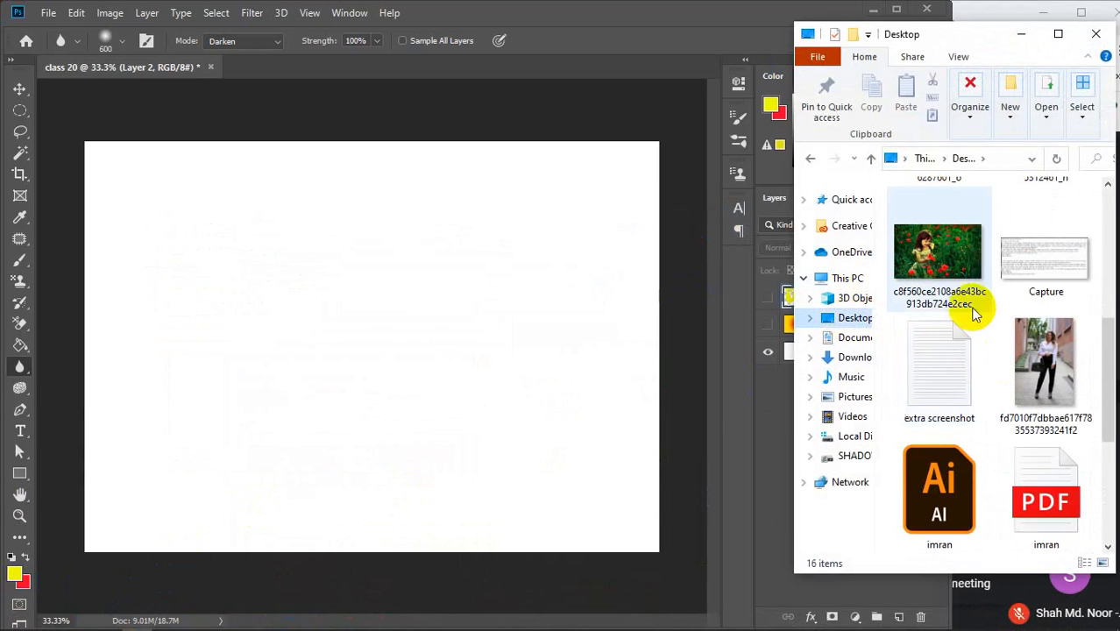
left_click(948, 252)
left_click_drag(945, 254, 512, 300)
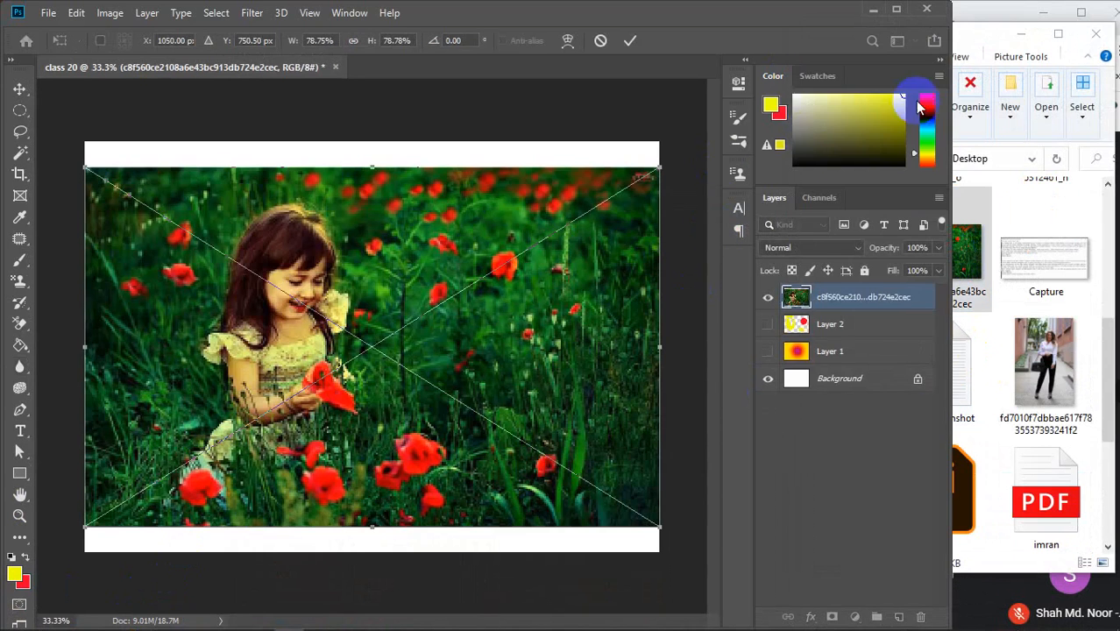
left_click(1020, 34)
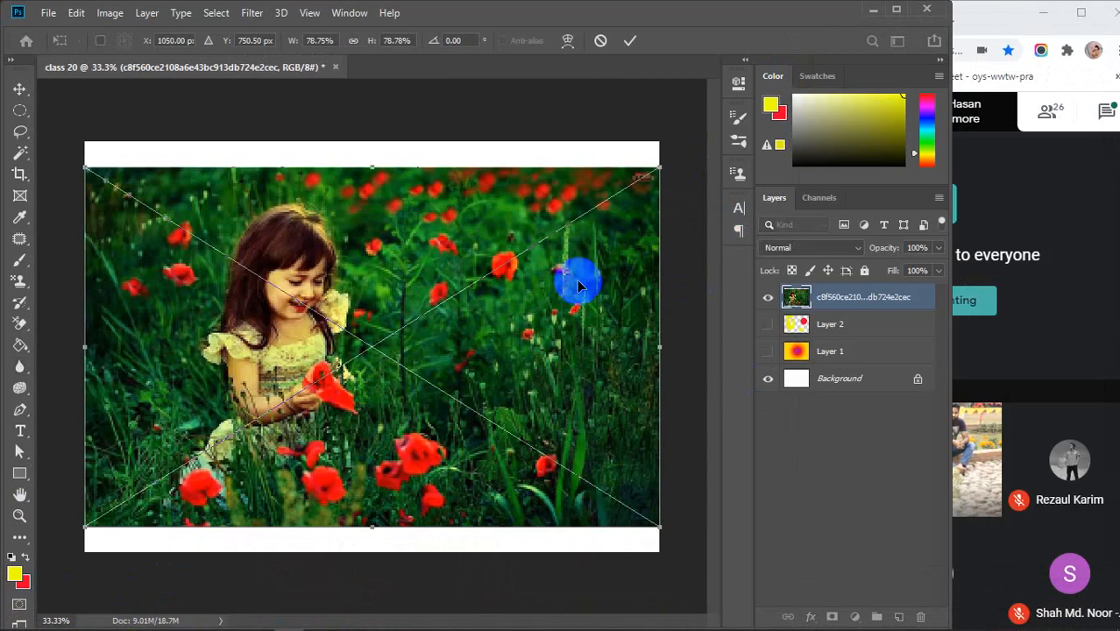
left_click(631, 44)
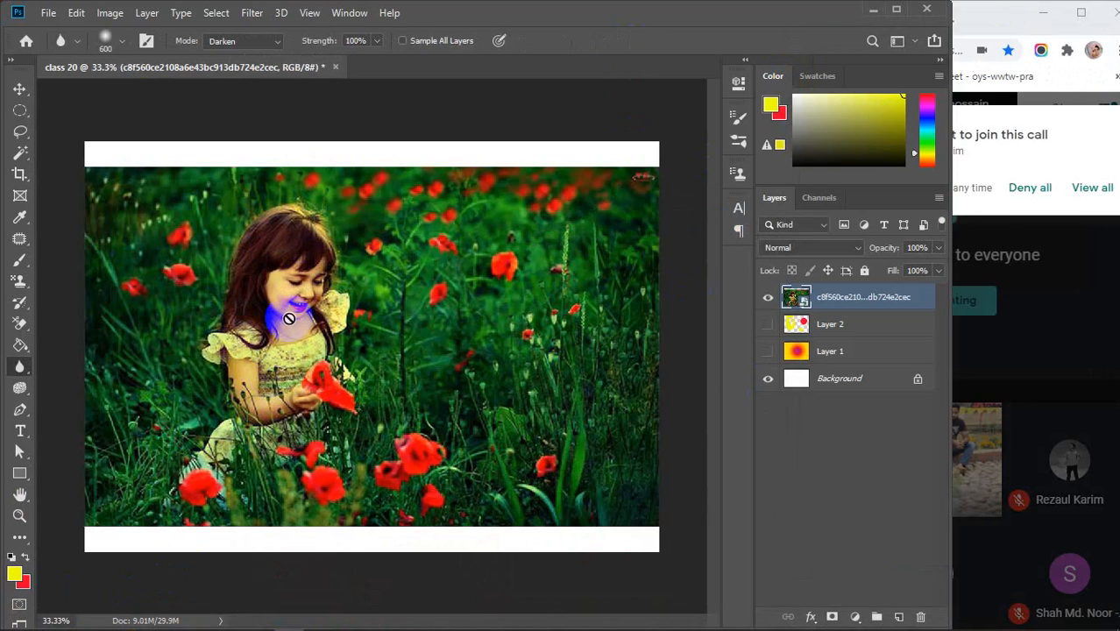
- View the pending join requests of the call and rasterize the placed photo layer in Photoshop
left_click(1092, 187)
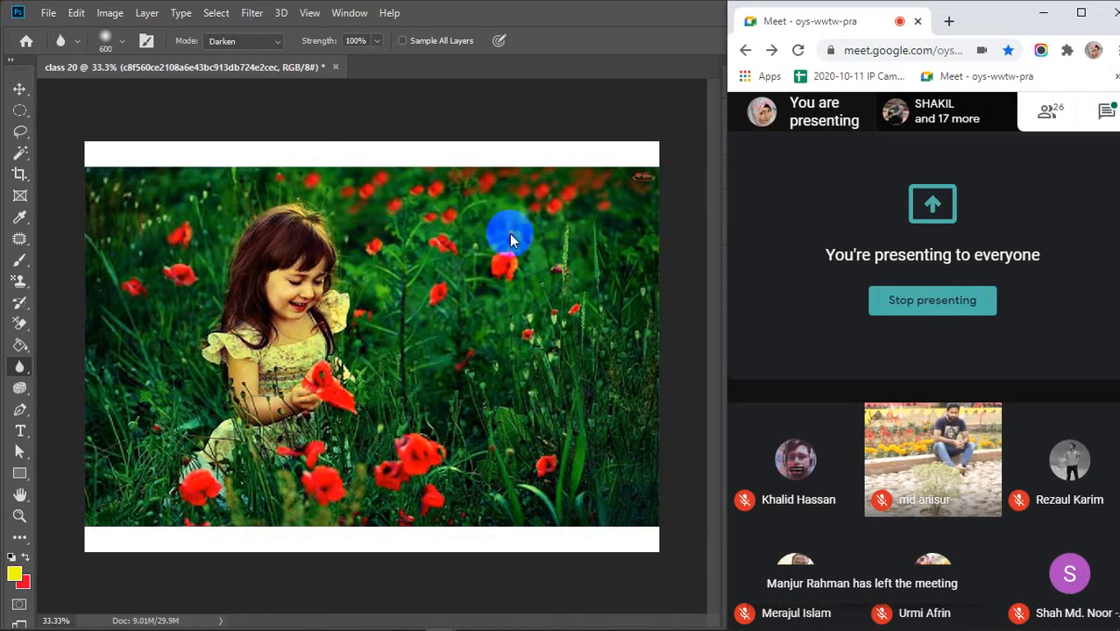
left_click(594, 179)
right_click(894, 300)
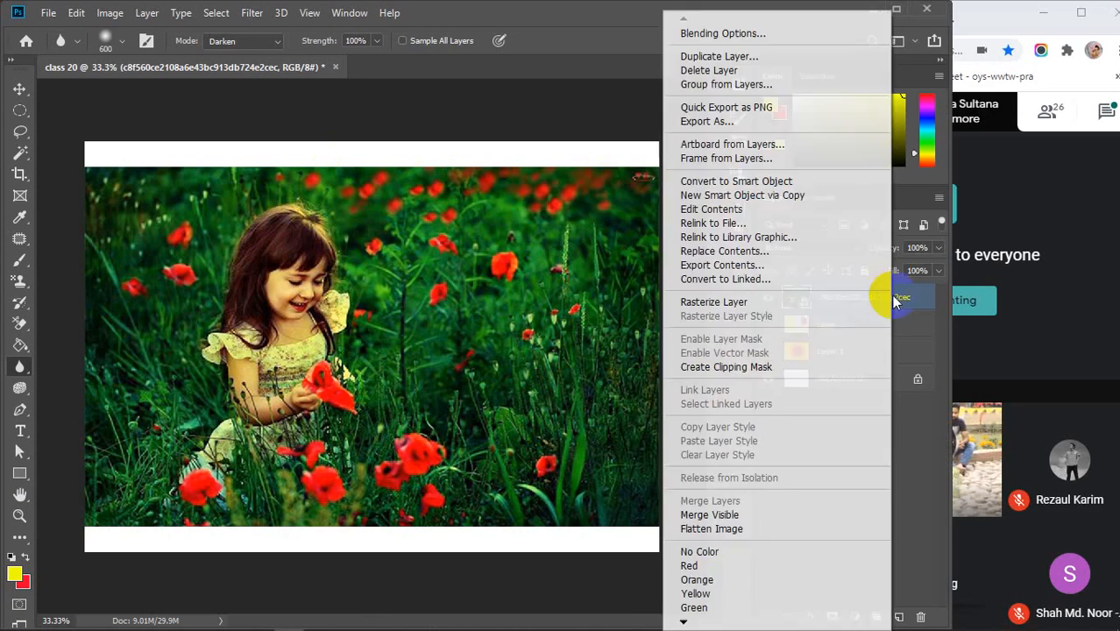
left_click(764, 302)
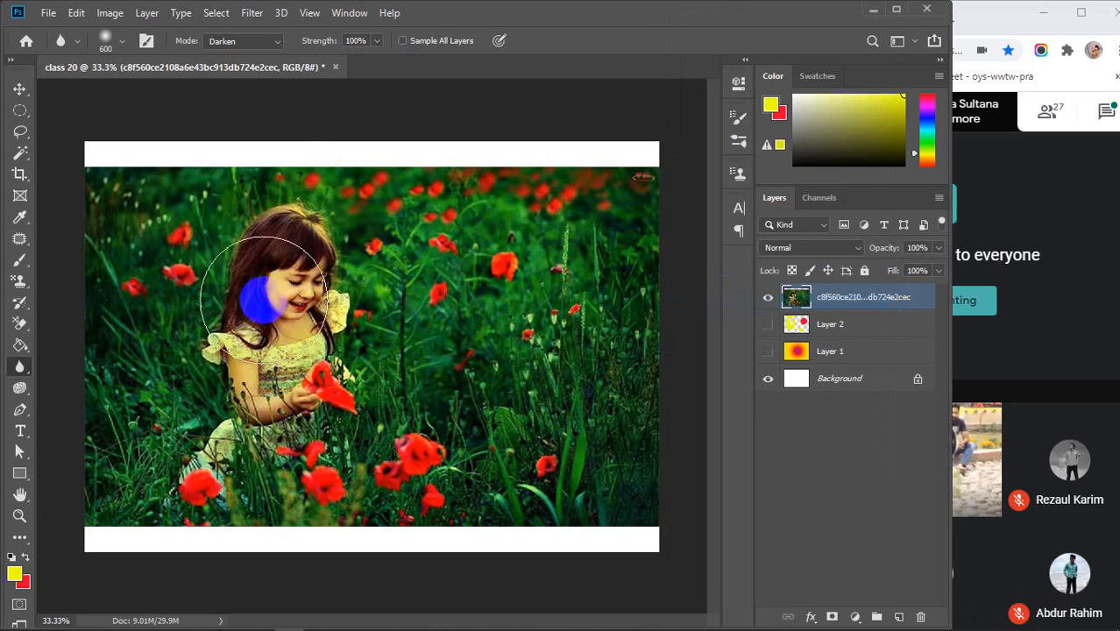
- Choose the Blur tool and set its brush hardness to 100% and its mode to Normal
right_click(18, 368)
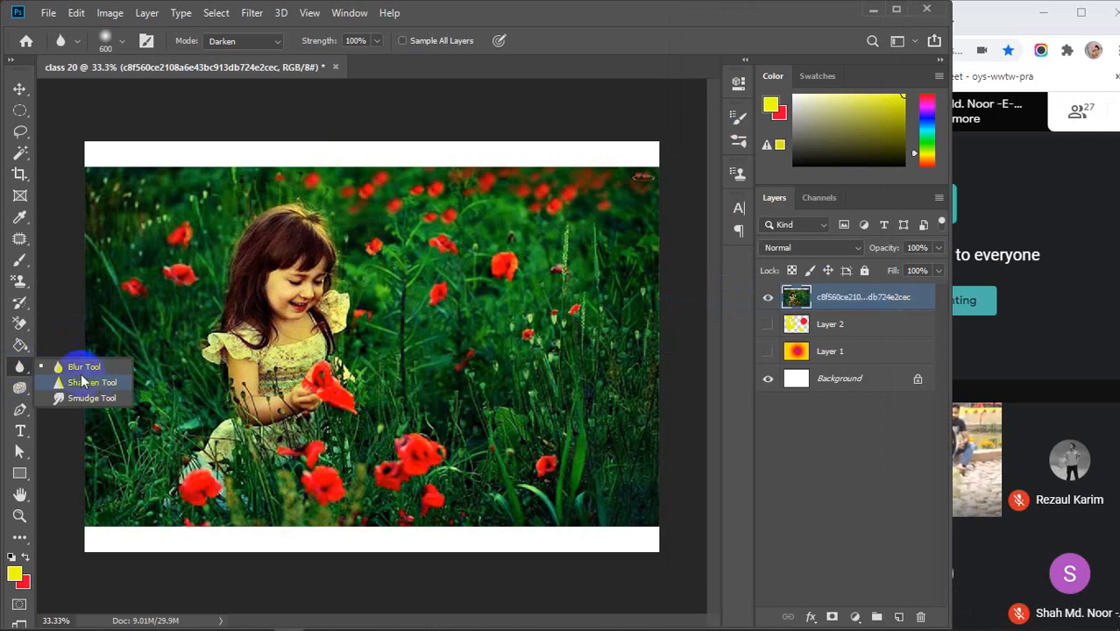
left_click(77, 366)
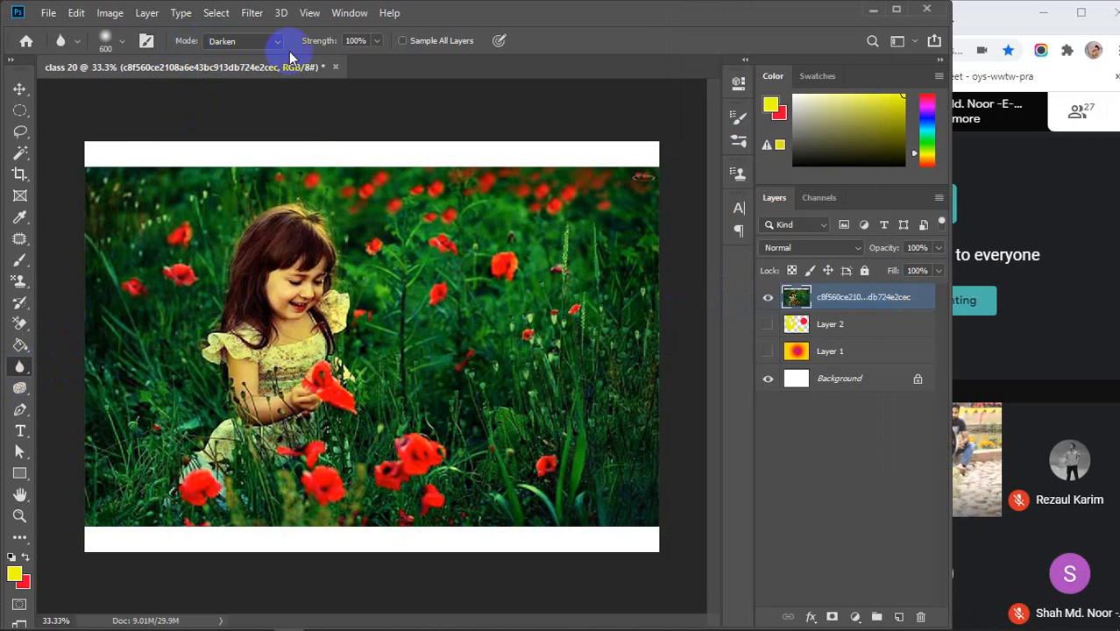
left_click(122, 42)
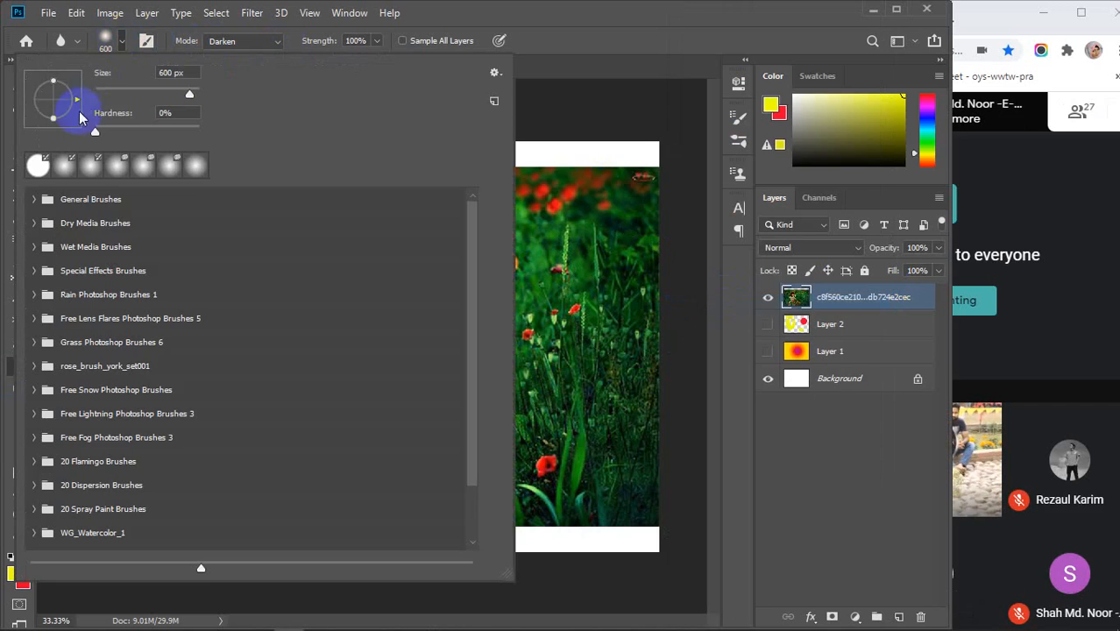
left_click(122, 43)
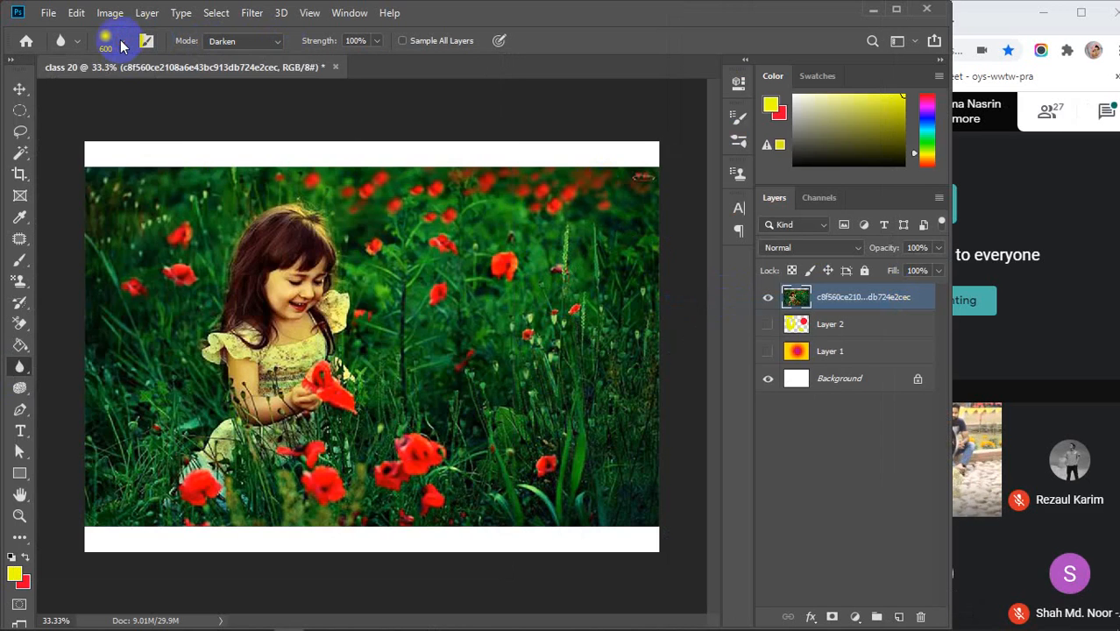
left_click(123, 42)
left_click_drag(97, 134, 243, 139)
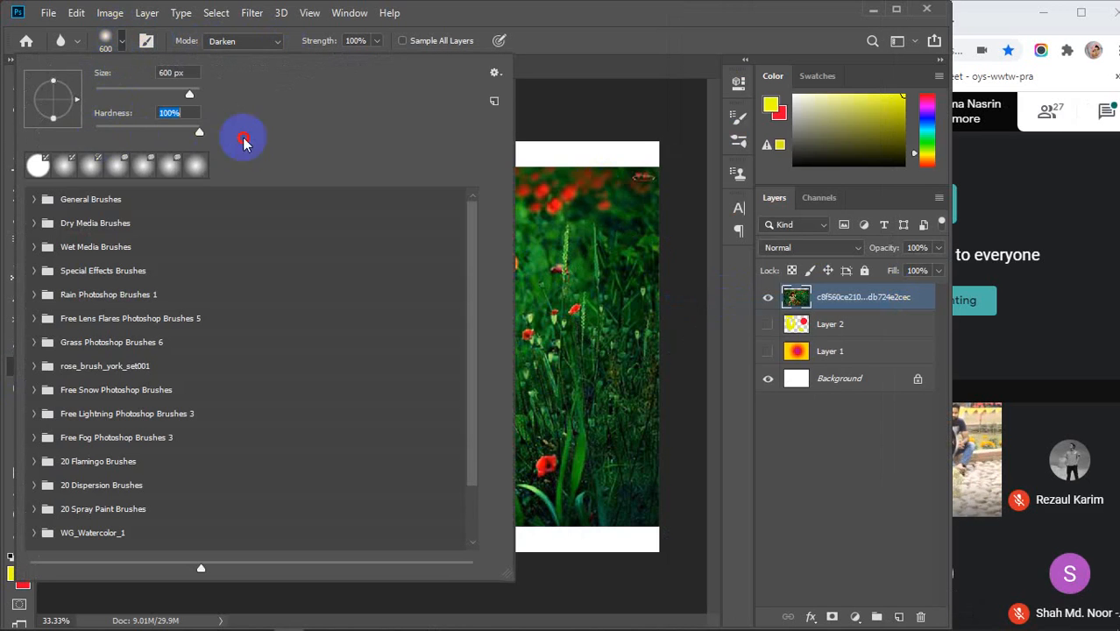
left_click(118, 39)
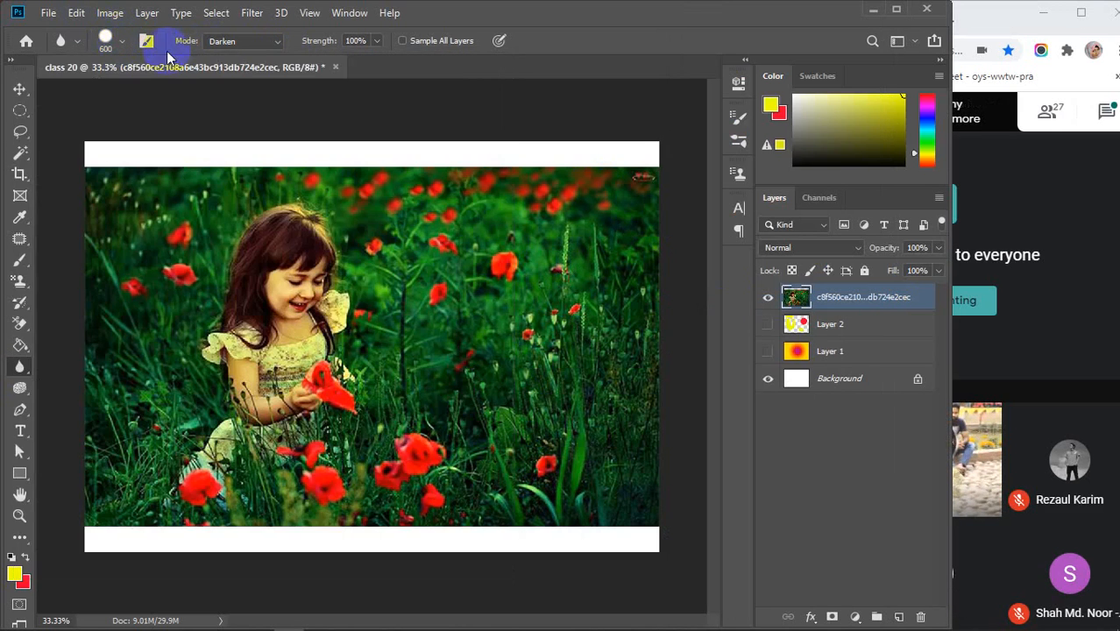
left_click(275, 44)
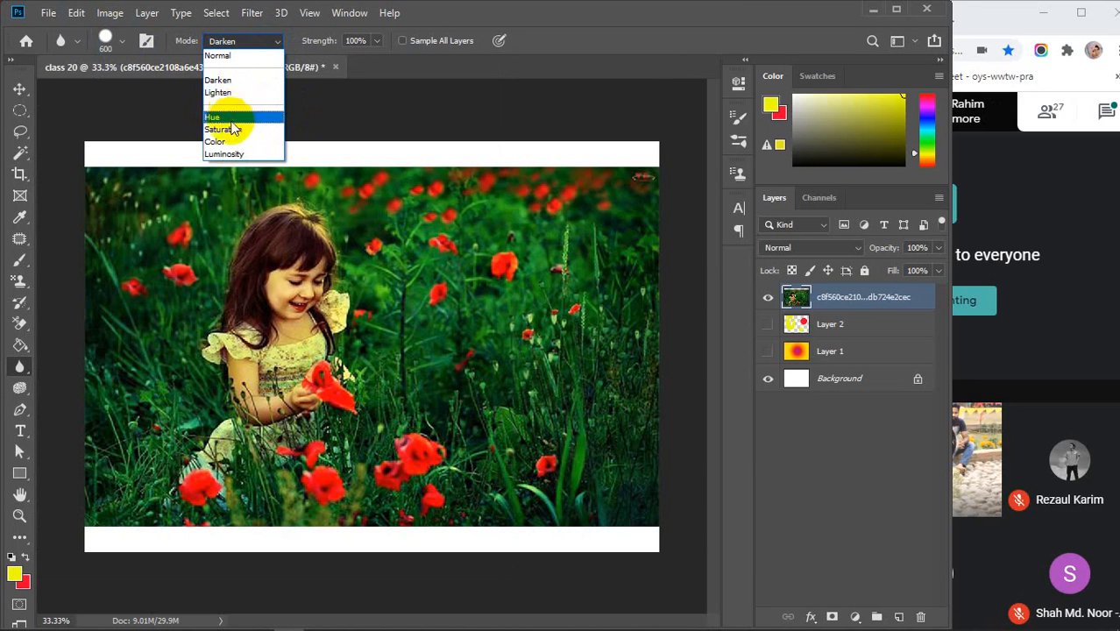
left_click(239, 57)
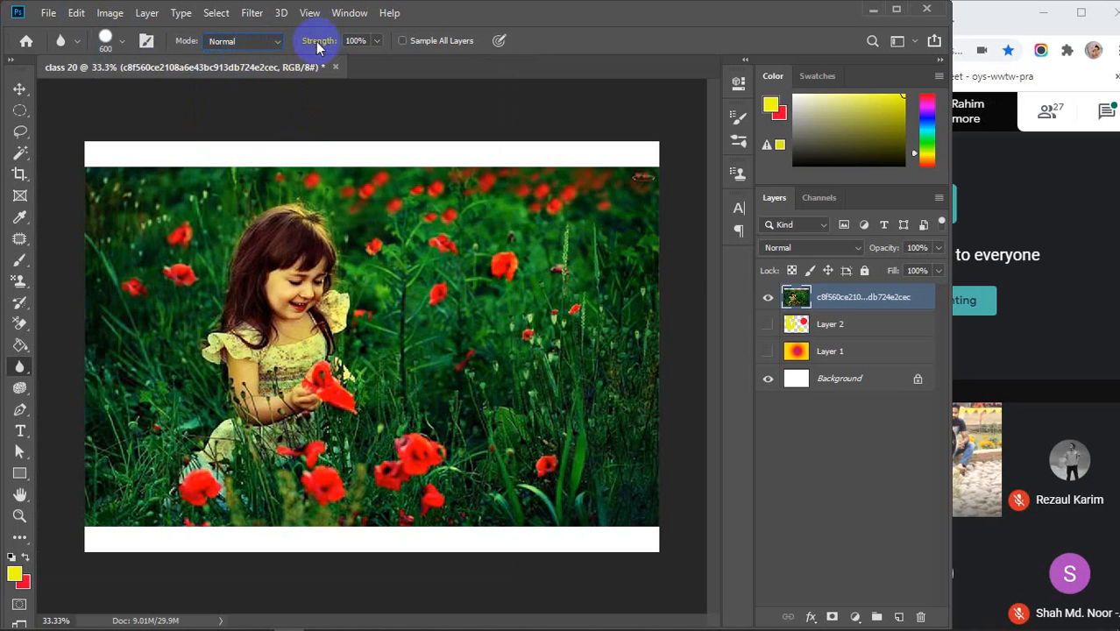
- Try the Blur tool on the photo's upper-right background, keeping the mode at Normal
mouse_move(588, 267)
left_mouse_down()
mouse_move(545, 178)
mouse_move(598, 248)
left_mouse_up()
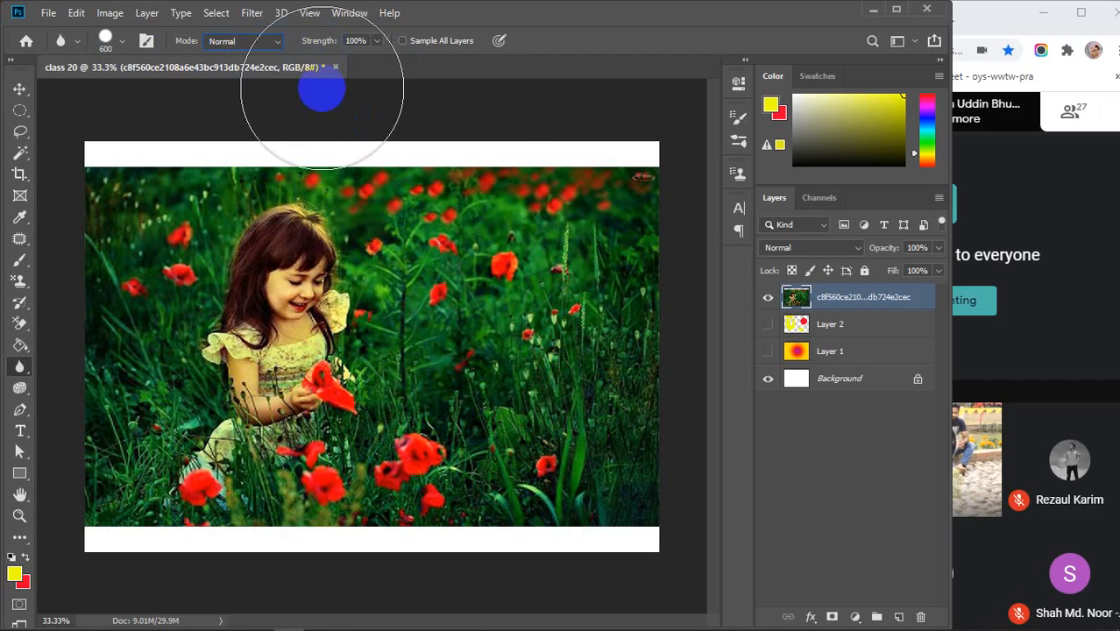
left_click_drag(322, 90, 583, 229)
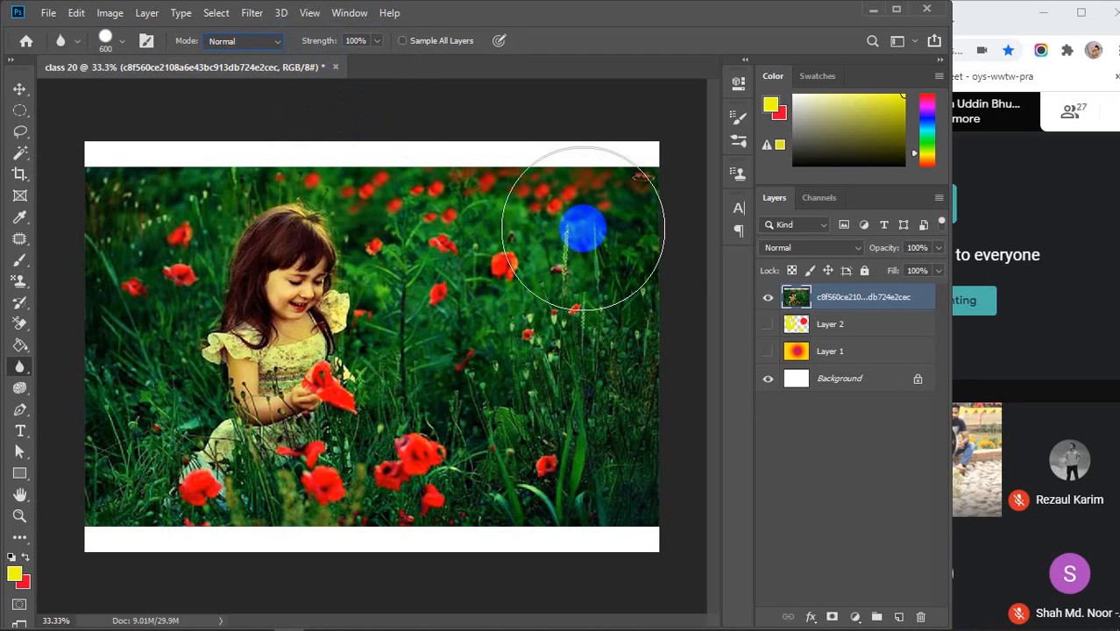
left_click_drag(583, 229, 513, 225)
left_click(270, 44)
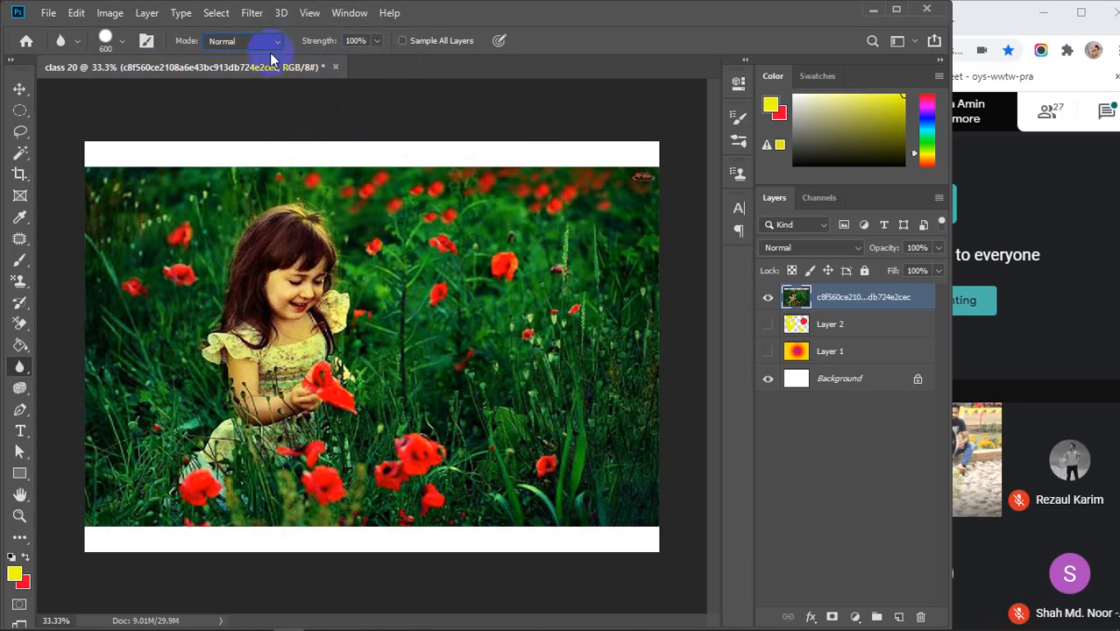
left_click(270, 42)
left_click(264, 46)
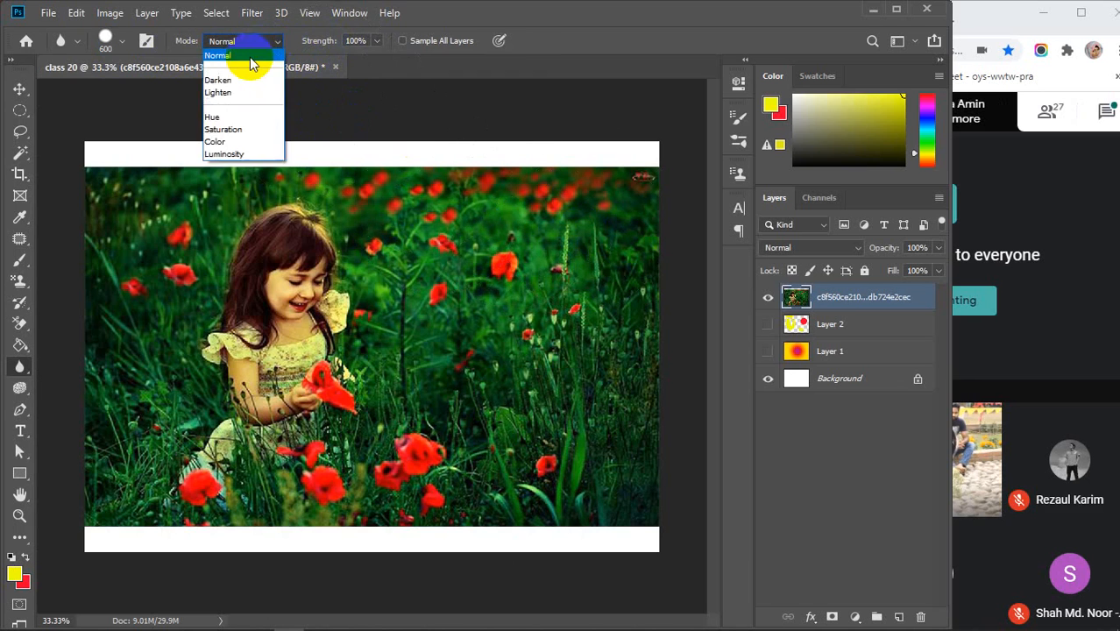
left_click(257, 57)
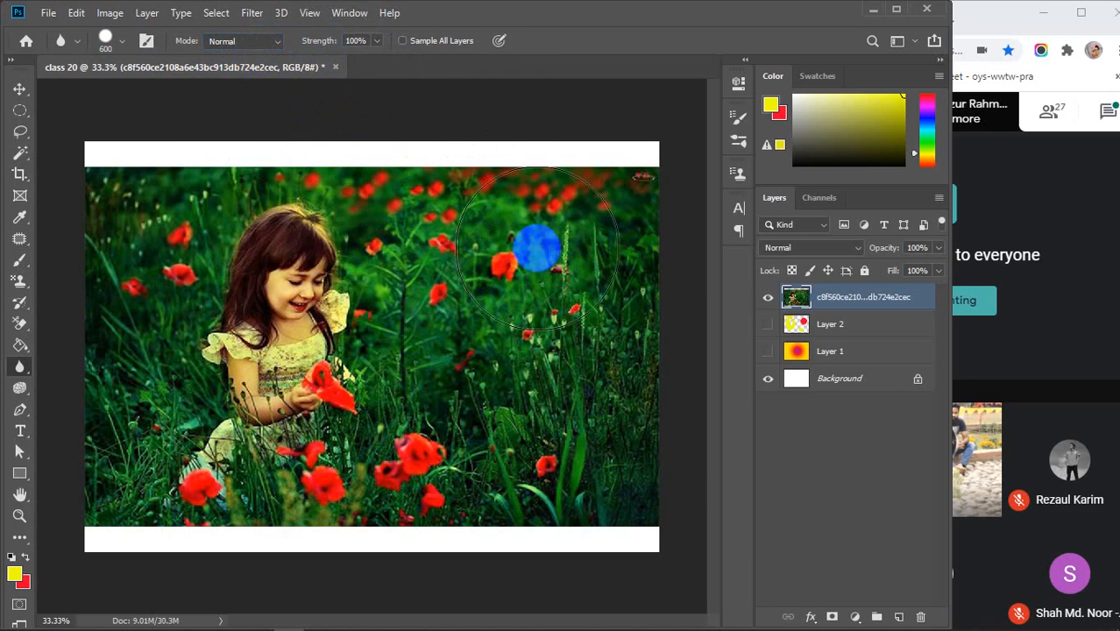
- Reduce the blur brush to 500 px and blur the photo's upper-right background
key("bracketleft")
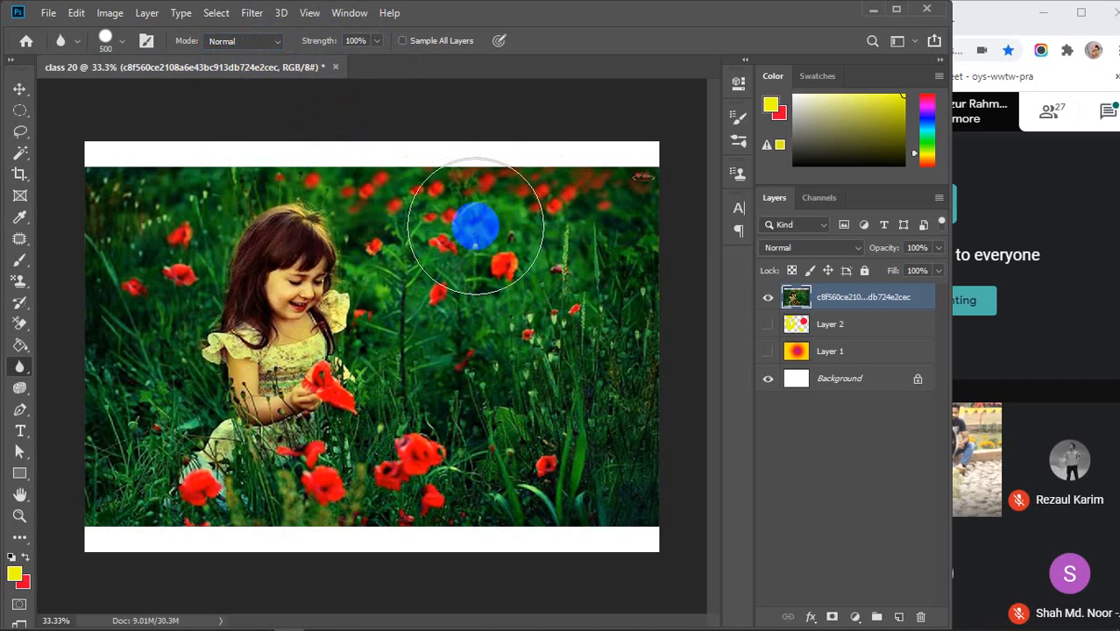
left_click(616, 241)
left_click_drag(624, 175, 616, 232)
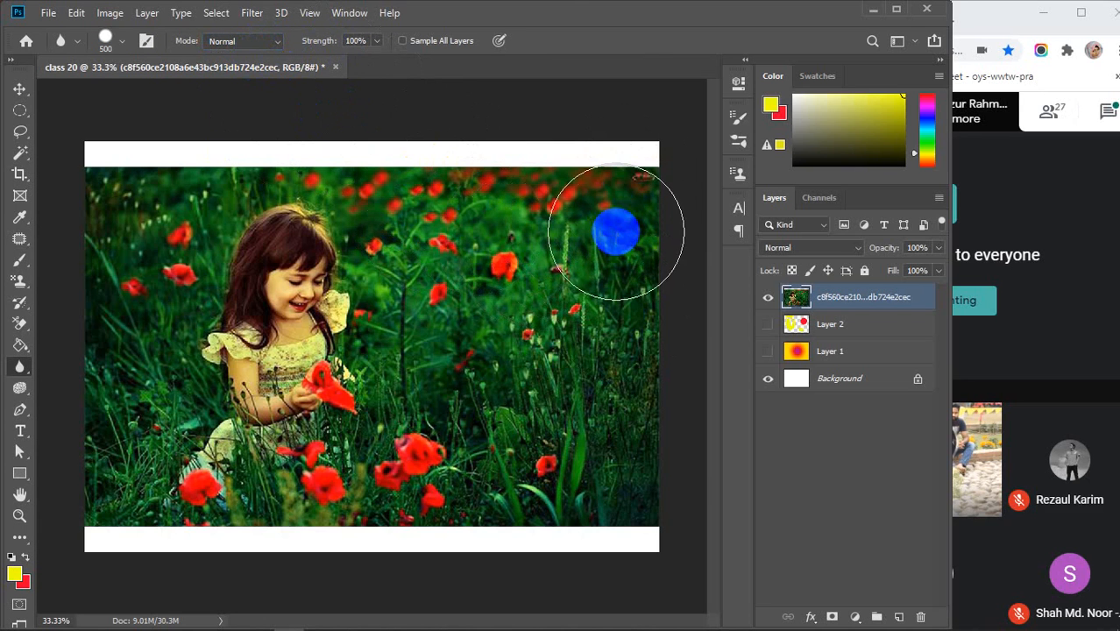
- Duplicate the photo layer twice and hide the two lower photo layers
key("ctrl+j")
key("ctrl+j")
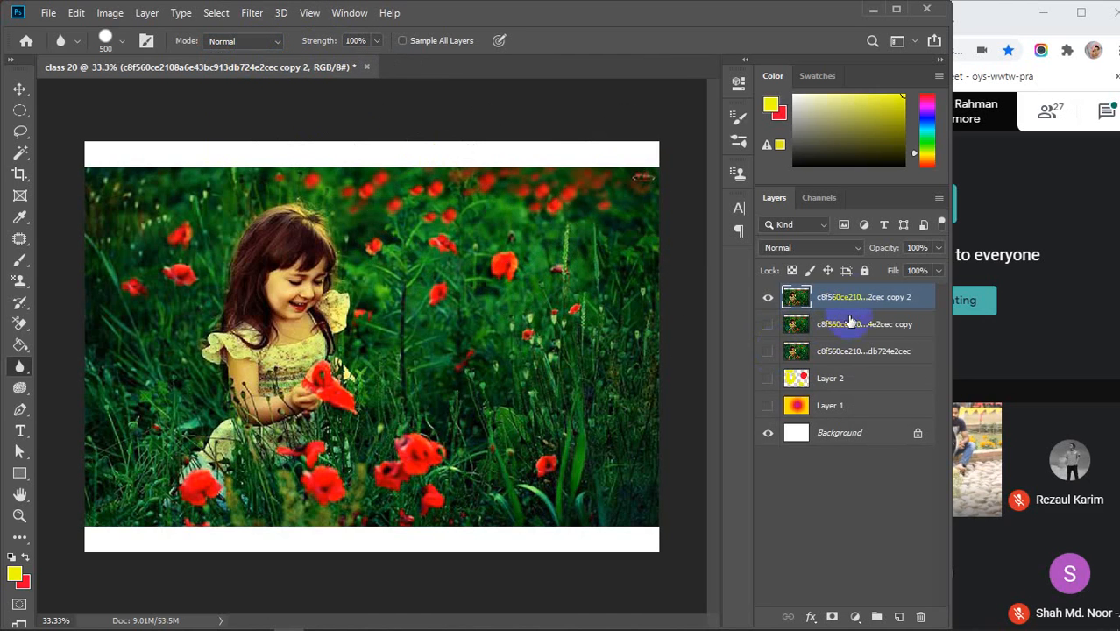
- Blur the grass and poppies all around the girl on the top photo copy with the 500 px brush
mouse_move(583, 252)
left_mouse_down()
mouse_move(508, 238)
mouse_move(482, 223)
mouse_move(452, 401)
mouse_move(465, 210)
mouse_move(487, 366)
mouse_move(473, 156)
mouse_move(433, 239)
mouse_move(410, 231)
mouse_move(429, 266)
mouse_move(426, 231)
mouse_move(386, 219)
mouse_move(407, 278)
mouse_move(421, 233)
mouse_move(428, 318)
mouse_move(494, 344)
mouse_move(564, 155)
mouse_move(579, 225)
mouse_move(539, 389)
mouse_move(613, 397)
mouse_move(584, 495)
mouse_move(609, 445)
mouse_move(584, 553)
mouse_move(590, 490)
mouse_move(554, 553)
mouse_move(511, 517)
mouse_move(469, 510)
mouse_move(434, 531)
mouse_move(416, 498)
mouse_move(366, 538)
mouse_move(392, 472)
mouse_move(379, 517)
mouse_move(395, 506)
mouse_move(372, 534)
mouse_move(411, 447)
mouse_move(333, 527)
mouse_move(355, 511)
mouse_move(368, 530)
mouse_move(439, 547)
mouse_move(529, 520)
mouse_move(601, 431)
mouse_move(579, 544)
mouse_move(622, 345)
mouse_move(607, 166)
mouse_move(572, 190)
mouse_move(471, 338)
mouse_move(481, 219)
mouse_move(449, 214)
mouse_move(490, 360)
mouse_move(560, 331)
mouse_move(621, 245)
mouse_move(610, 186)
mouse_move(574, 169)
left_mouse_up()
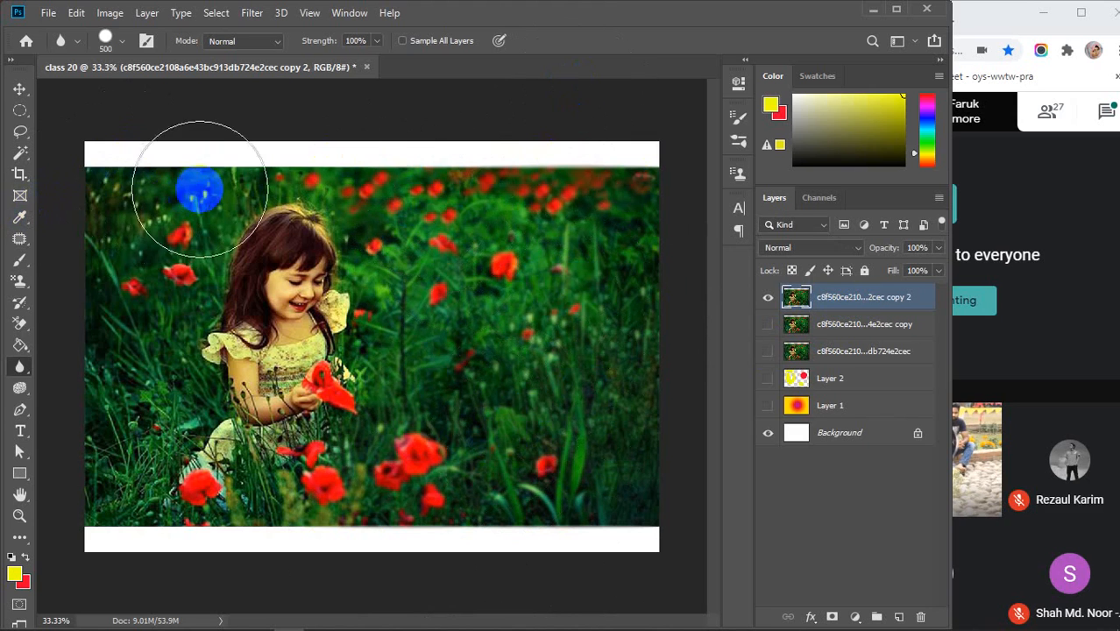
mouse_move(200, 191)
left_mouse_down()
mouse_move(135, 263)
mouse_move(150, 335)
mouse_move(150, 425)
mouse_move(110, 495)
mouse_move(133, 526)
mouse_move(107, 578)
mouse_move(185, 158)
left_mouse_up()
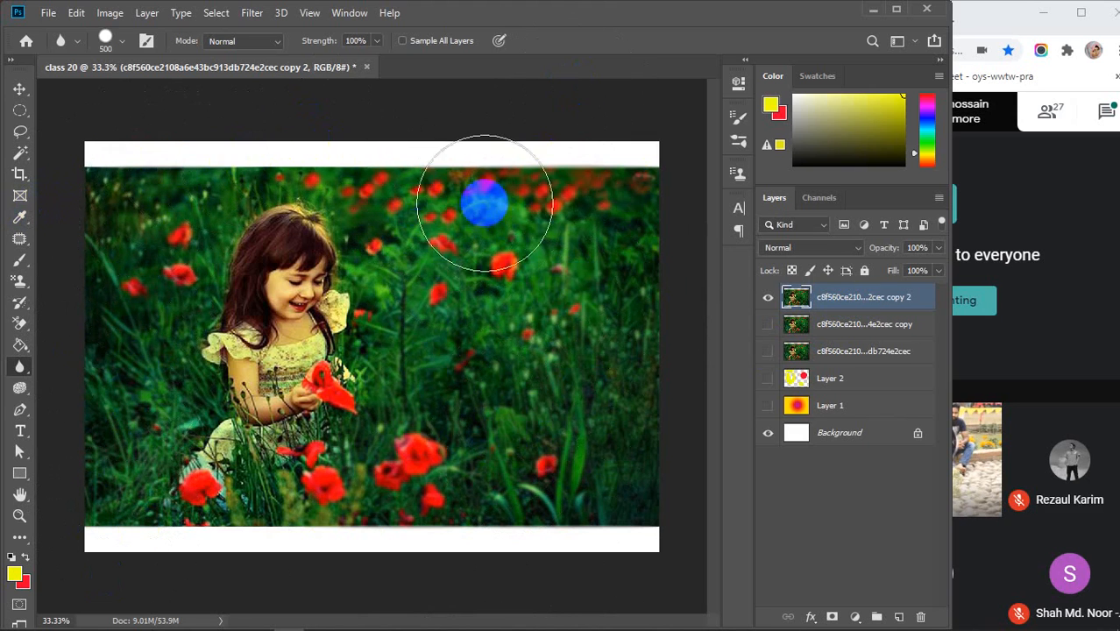
mouse_move(150, 192)
left_mouse_down()
mouse_move(113, 345)
mouse_move(158, 162)
mouse_move(142, 194)
mouse_move(111, 380)
mouse_move(117, 427)
mouse_move(146, 258)
mouse_move(145, 533)
mouse_move(328, 546)
mouse_move(244, 524)
mouse_move(302, 518)
mouse_move(208, 520)
mouse_move(306, 506)
mouse_move(187, 522)
mouse_move(400, 505)
mouse_move(147, 497)
mouse_move(365, 518)
mouse_move(411, 505)
mouse_move(242, 517)
mouse_move(256, 527)
mouse_move(96, 522)
mouse_move(348, 528)
mouse_move(225, 496)
mouse_move(163, 503)
mouse_move(384, 501)
mouse_move(195, 497)
mouse_move(489, 485)
mouse_move(278, 486)
mouse_move(629, 484)
mouse_move(566, 492)
mouse_move(616, 355)
mouse_move(598, 453)
mouse_move(606, 307)
mouse_move(558, 278)
mouse_move(503, 325)
mouse_move(482, 317)
mouse_move(455, 225)
mouse_move(396, 228)
mouse_move(429, 255)
mouse_move(447, 311)
mouse_move(454, 424)
mouse_move(435, 497)
mouse_move(432, 430)
mouse_move(386, 375)
mouse_move(377, 401)
mouse_move(475, 377)
mouse_move(502, 310)
mouse_move(597, 170)
mouse_move(630, 235)
mouse_move(595, 480)
mouse_move(557, 212)
mouse_move(493, 398)
mouse_move(450, 439)
mouse_move(456, 91)
mouse_move(422, 335)
mouse_move(290, 525)
mouse_move(180, 519)
mouse_move(590, 520)
mouse_move(569, 385)
mouse_move(493, 357)
mouse_move(425, 190)
mouse_move(563, 232)
mouse_move(513, 307)
mouse_move(320, 145)
mouse_move(177, 172)
mouse_move(150, 221)
mouse_move(128, 358)
mouse_move(134, 261)
mouse_move(122, 369)
mouse_move(179, 143)
mouse_move(143, 220)
mouse_move(130, 387)
mouse_move(146, 351)
mouse_move(127, 235)
mouse_move(130, 457)
mouse_move(135, 345)
mouse_move(126, 451)
mouse_move(121, 328)
mouse_move(163, 259)
mouse_move(255, 538)
mouse_move(446, 493)
mouse_move(631, 523)
mouse_move(185, 518)
mouse_move(450, 430)
mouse_move(546, 534)
mouse_move(496, 156)
mouse_move(450, 332)
mouse_move(513, 340)
mouse_move(519, 374)
mouse_move(839, 360)
left_mouse_up()
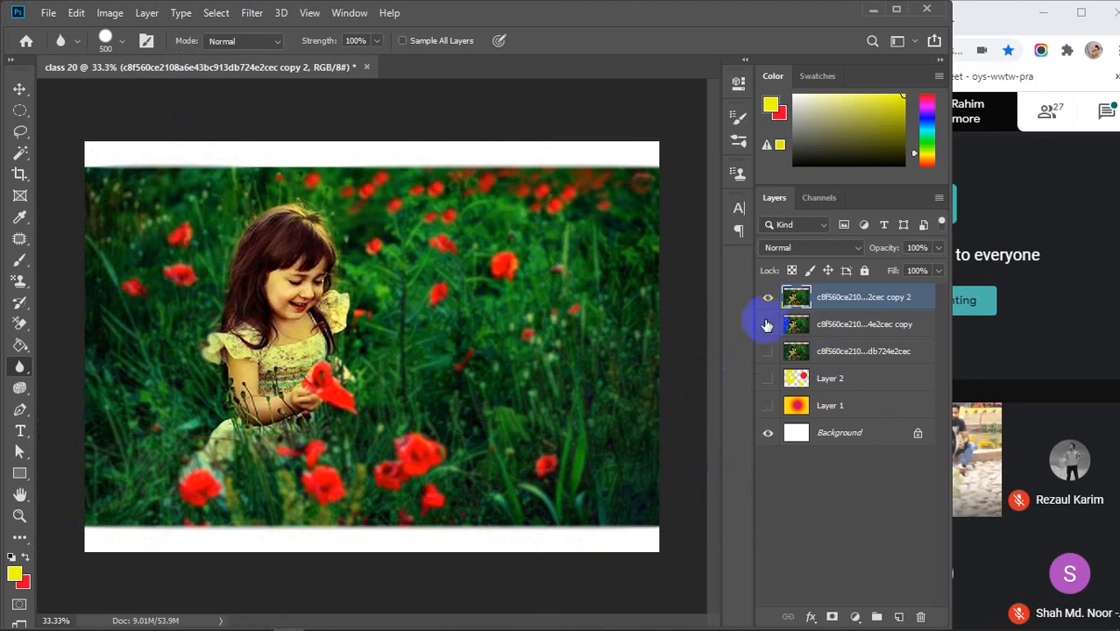
- Show the middle photo copy again and scale the blurred top copy down proportionally toward the canvas's lower-right corner
left_click_drag(767, 325, 682, 344)
key("v")
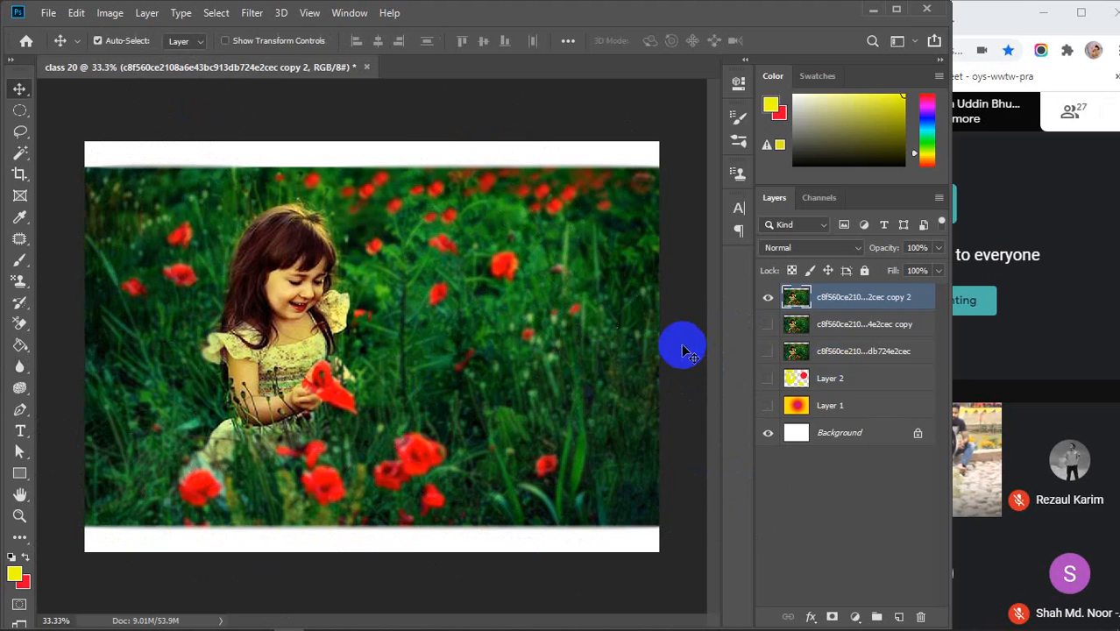
left_click(769, 325)
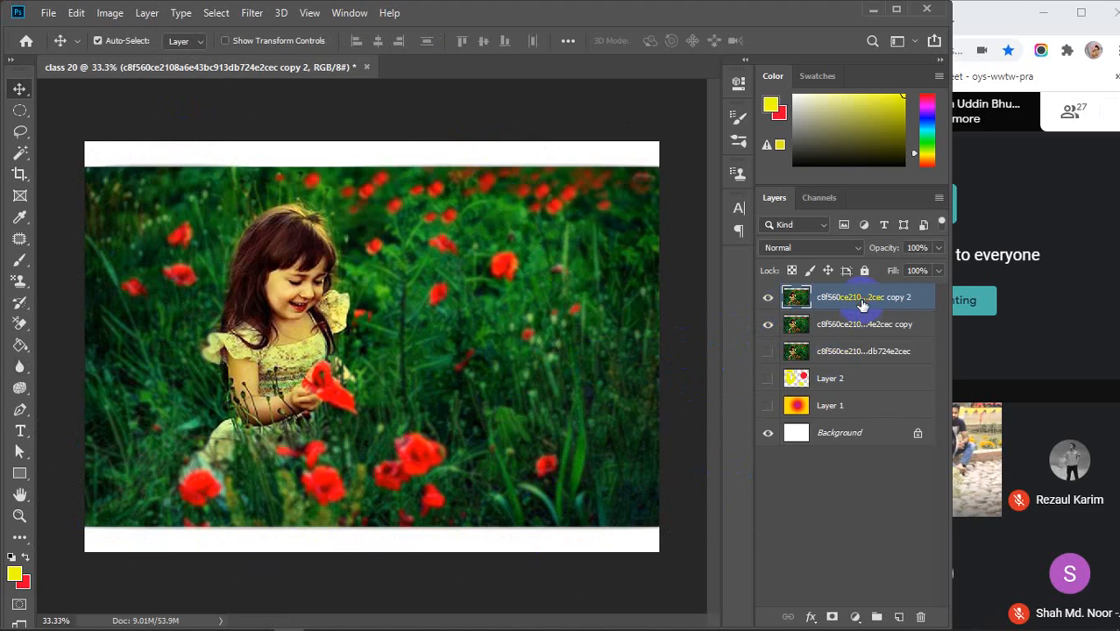
key("ctrl+t")
left_click(276, 234)
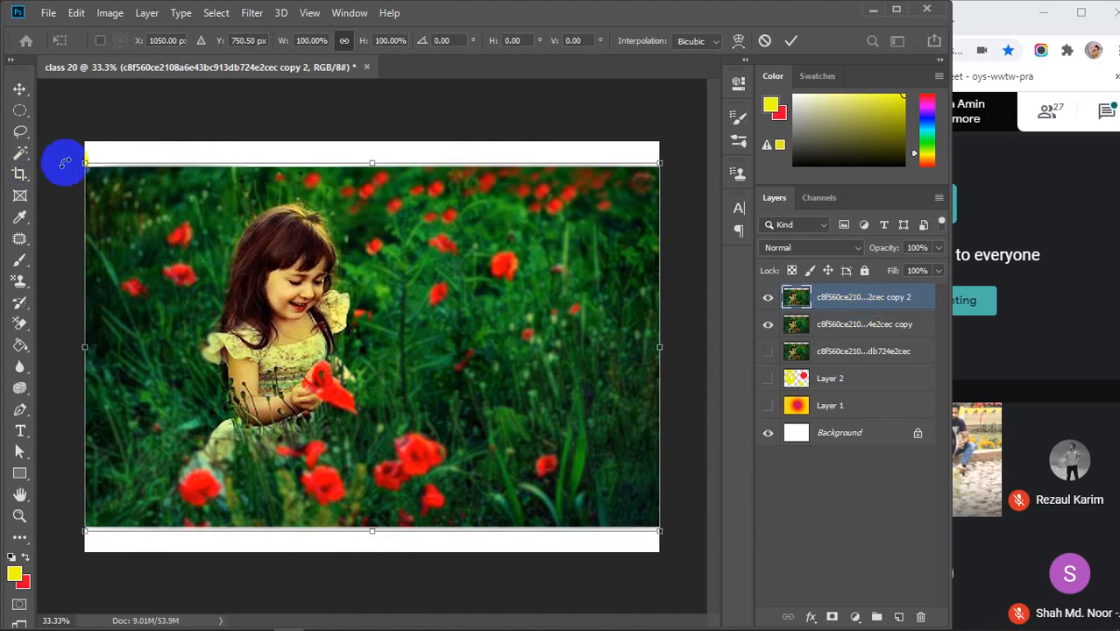
left_click_drag(86, 166, 317, 353)
key("Return")
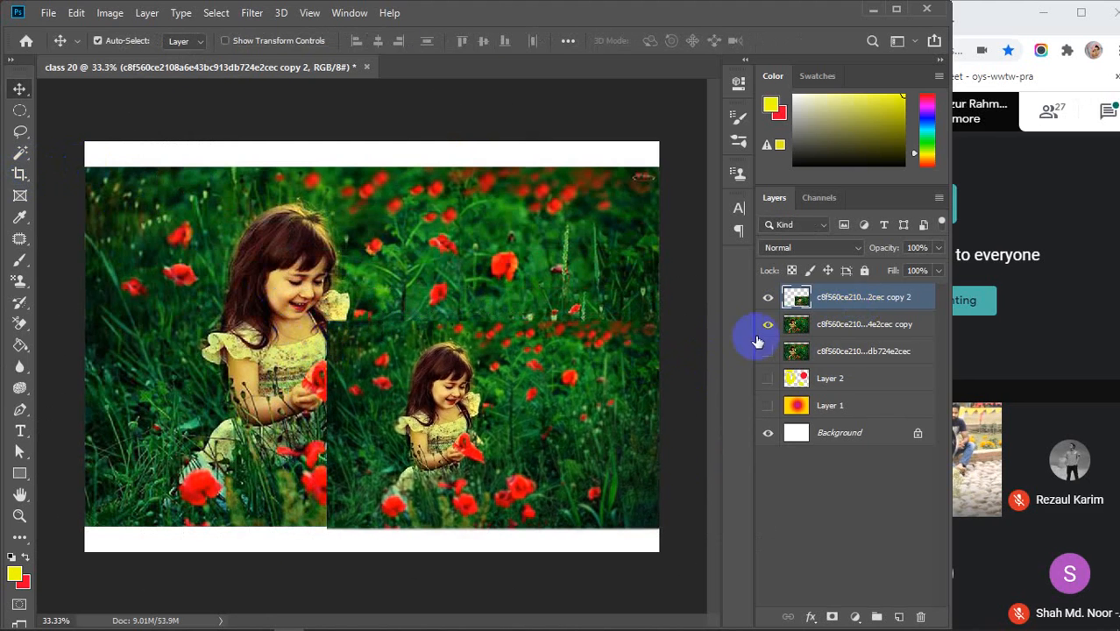
- Scale the unblurred photo copy down to about 55.6%, keeping its upper-left corner in place
left_click(832, 328)
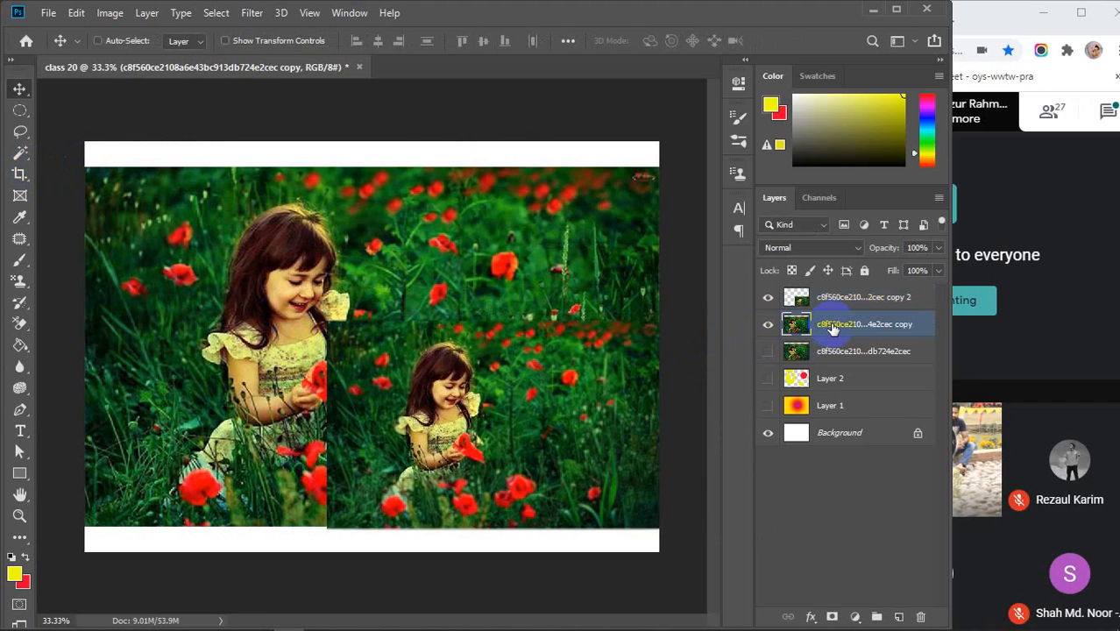
key("ctrl+t")
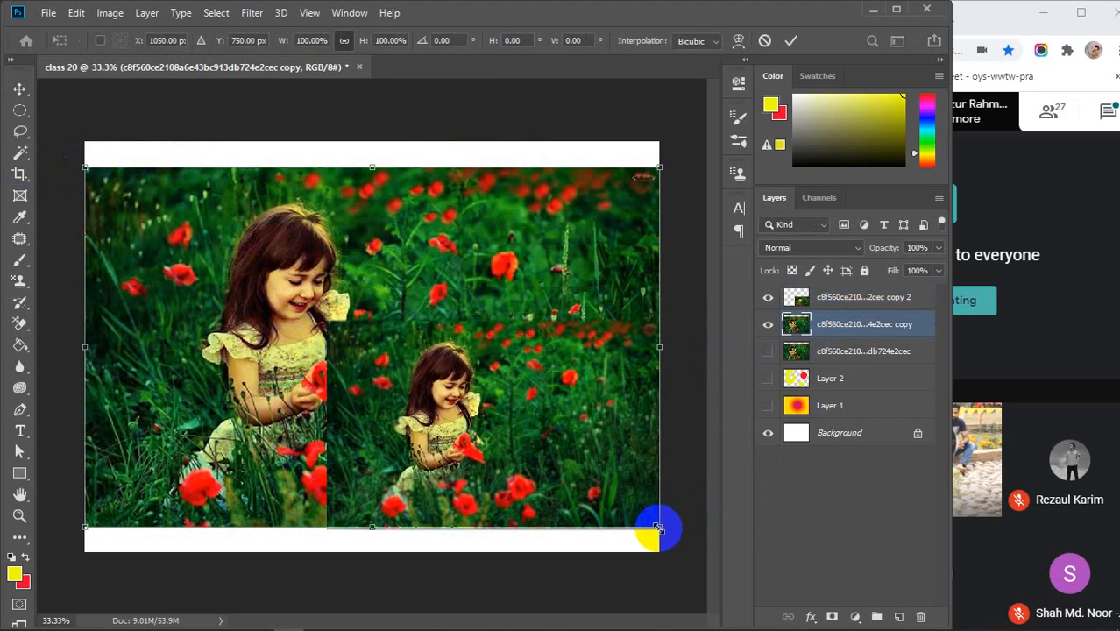
left_click_drag(656, 529, 477, 392)
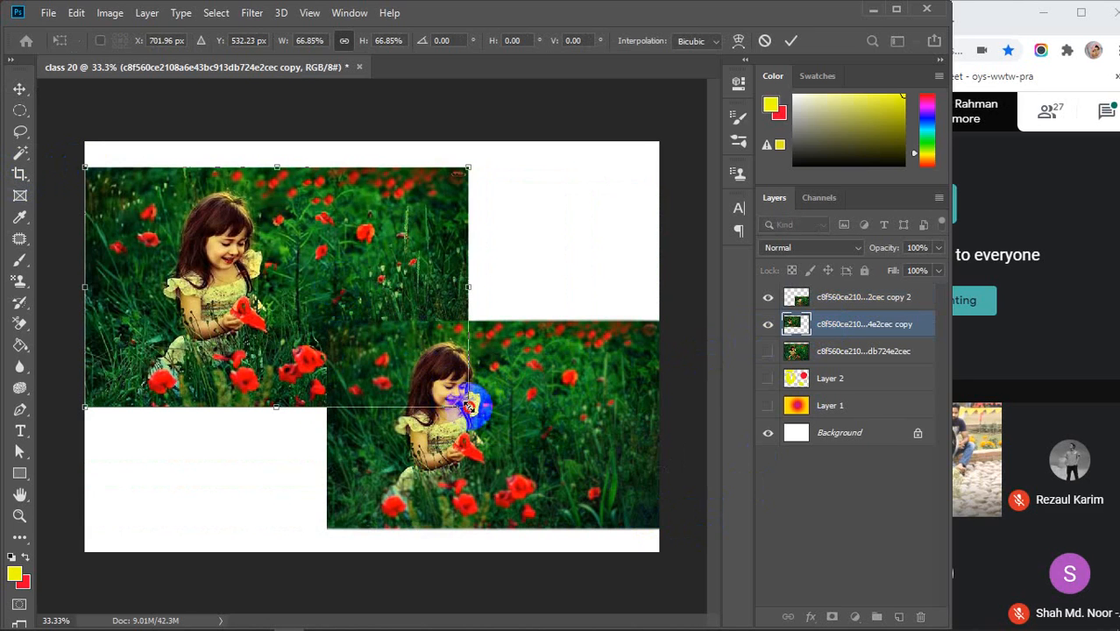
left_click_drag(468, 406, 402, 370)
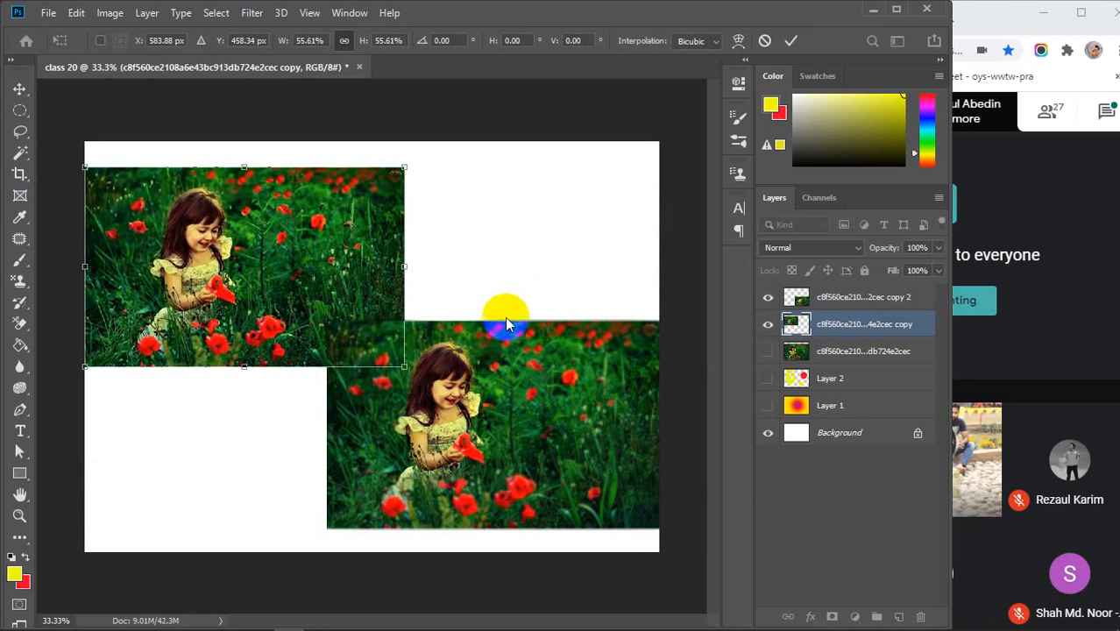
key("Return")
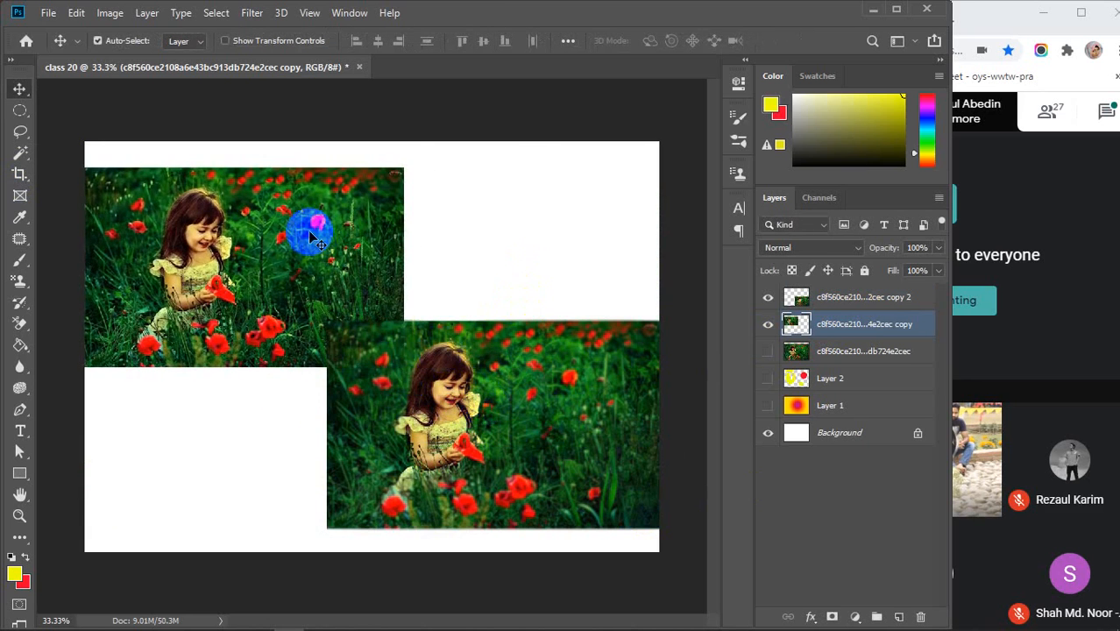
- Stack the two photos in the middle of the canvas, the unblurred one above the blurred one, and compare their backgrounds up close
left_click_drag(305, 229, 457, 209)
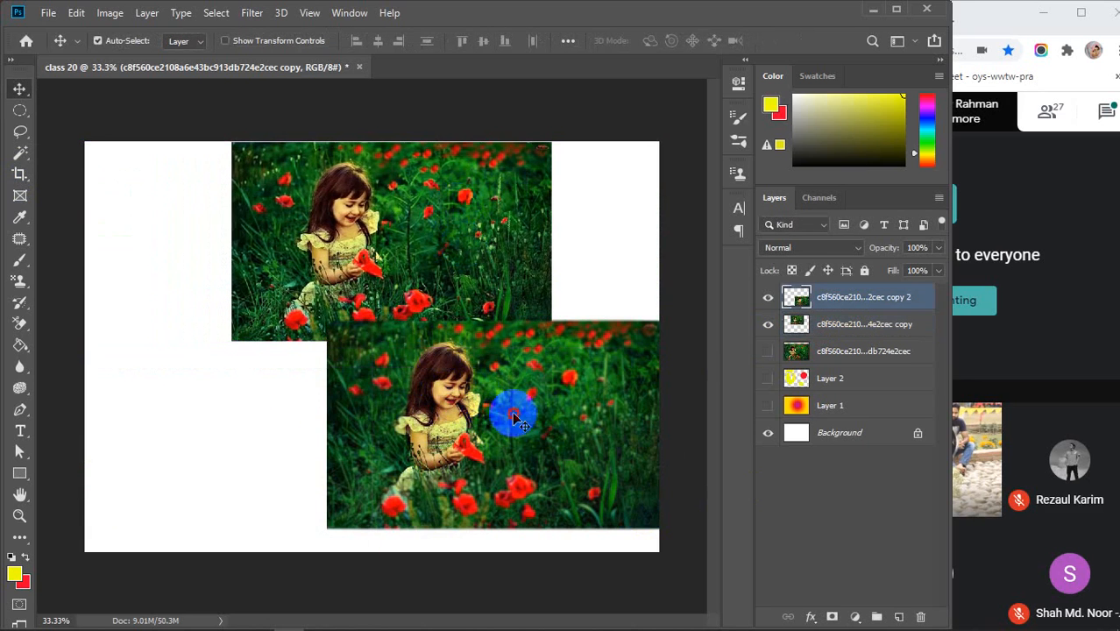
left_click_drag(513, 413, 417, 431)
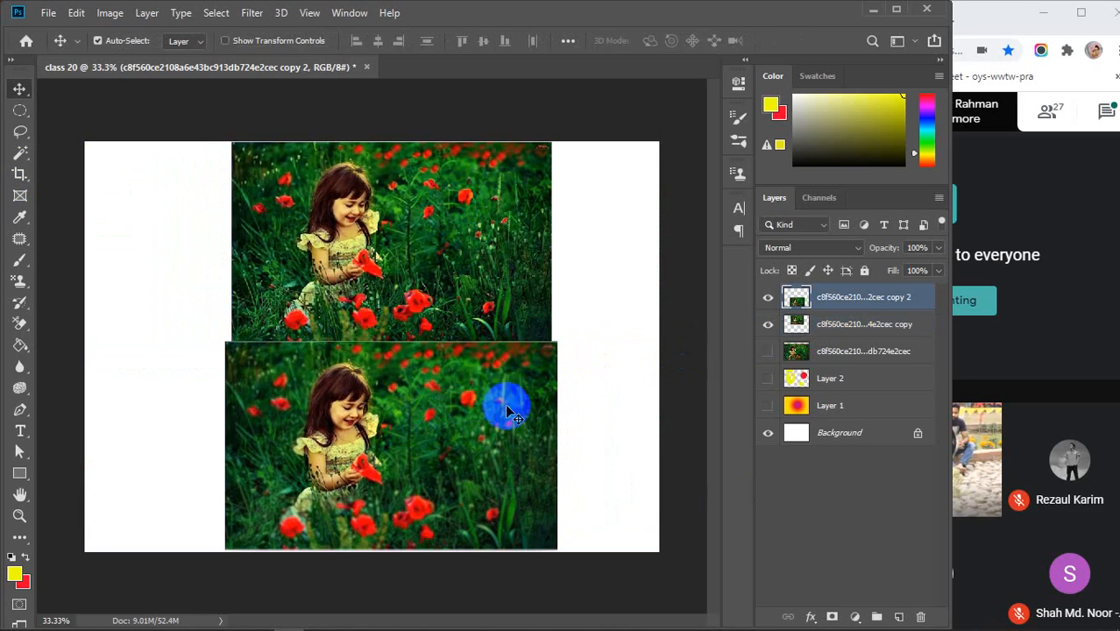
left_click_drag(453, 438, 453, 435)
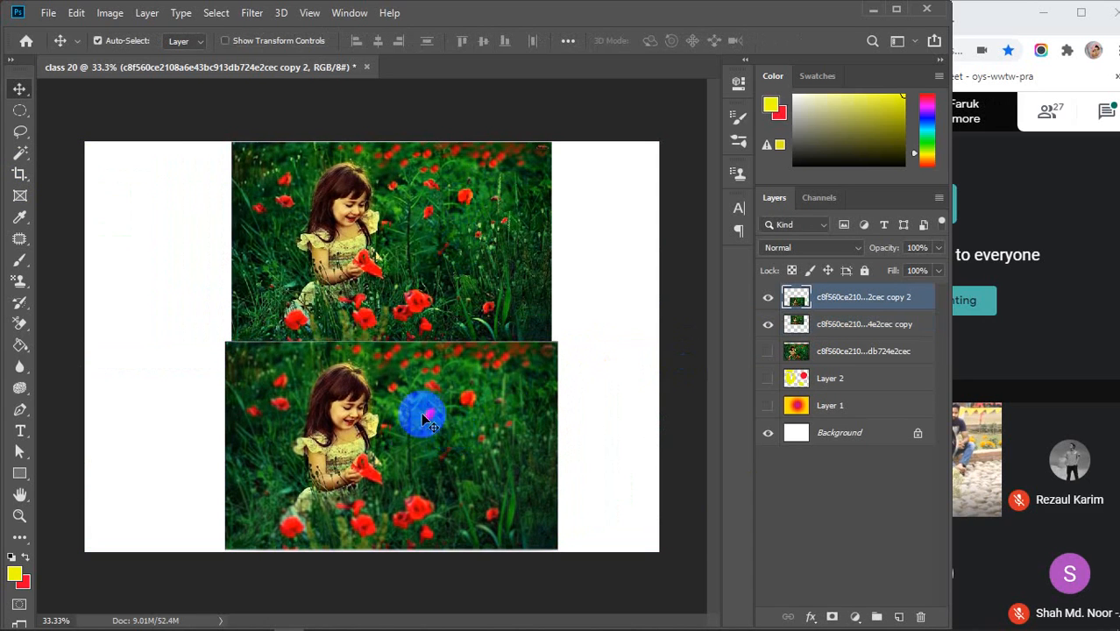
scroll(355, 367, "up", 3)
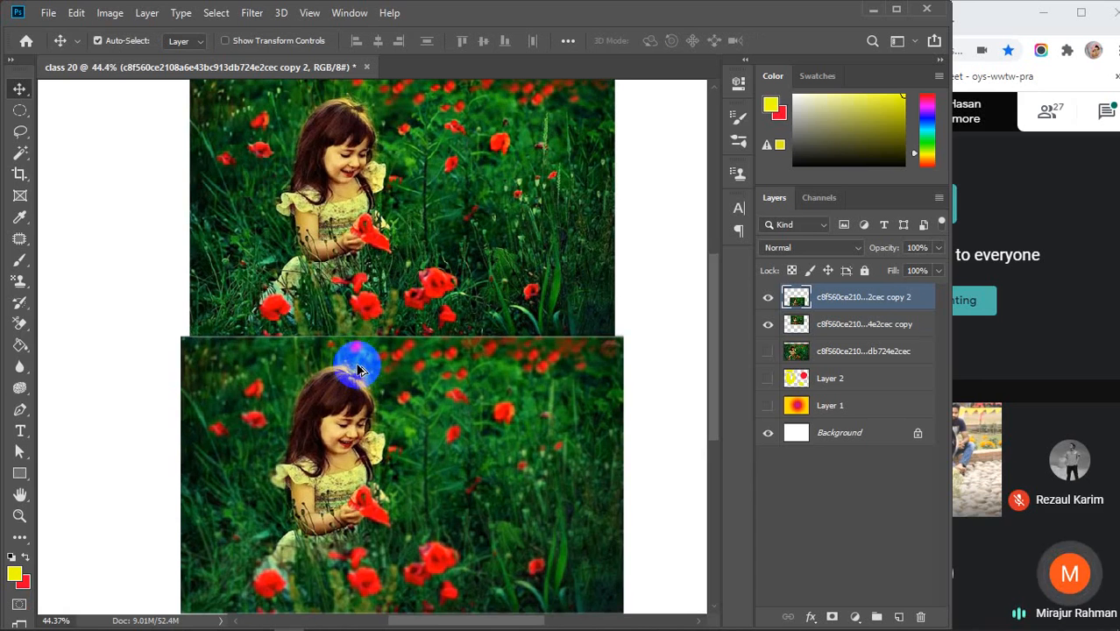
scroll(426, 391, "up", 3)
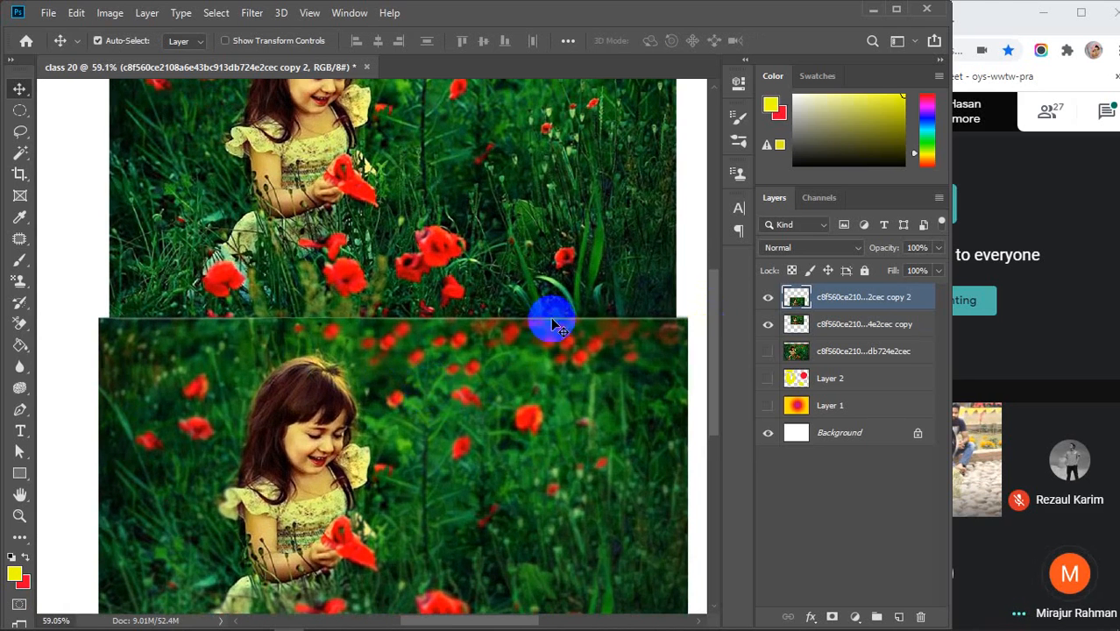
scroll(487, 339, "down", 3)
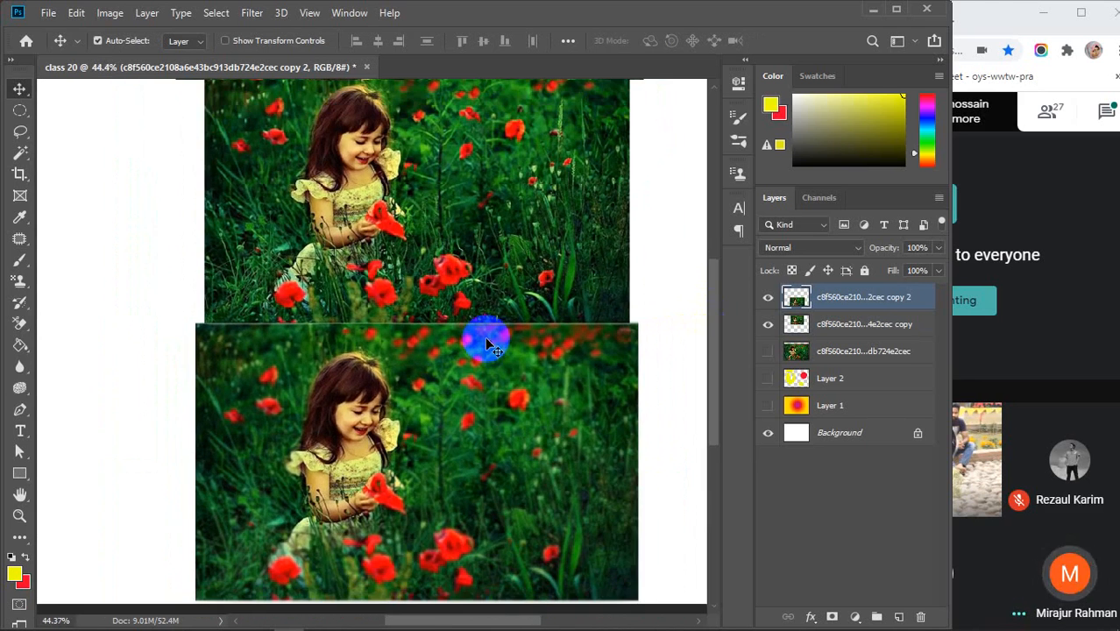
scroll(488, 344, "up", 2)
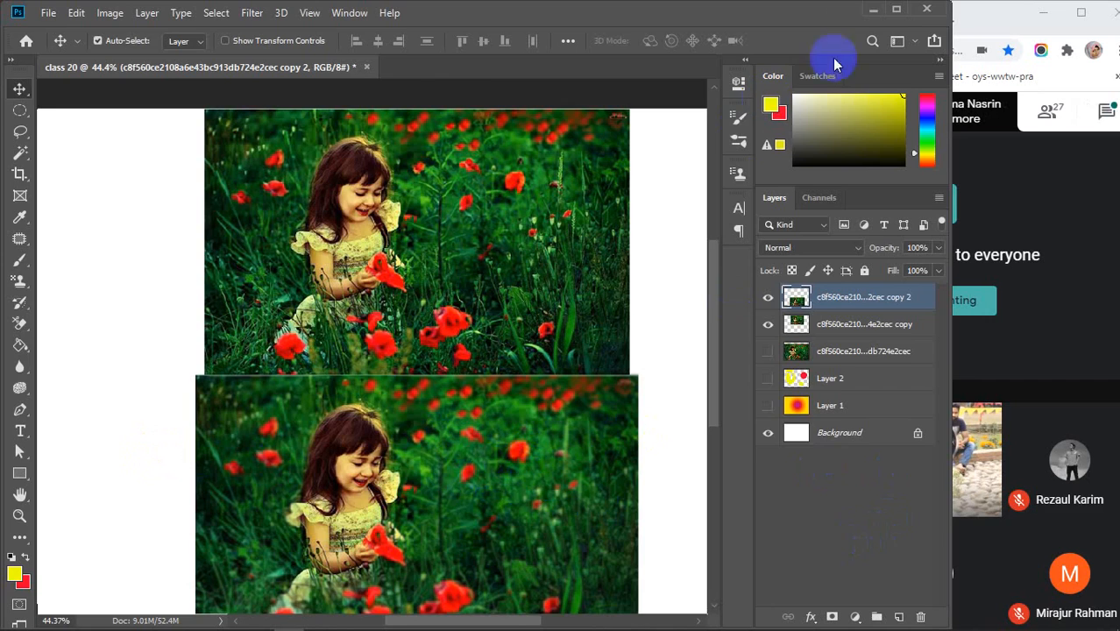
- Switch to the Google Meet window, enlarge it to full screen and check the meeting chat
left_click(873, 10)
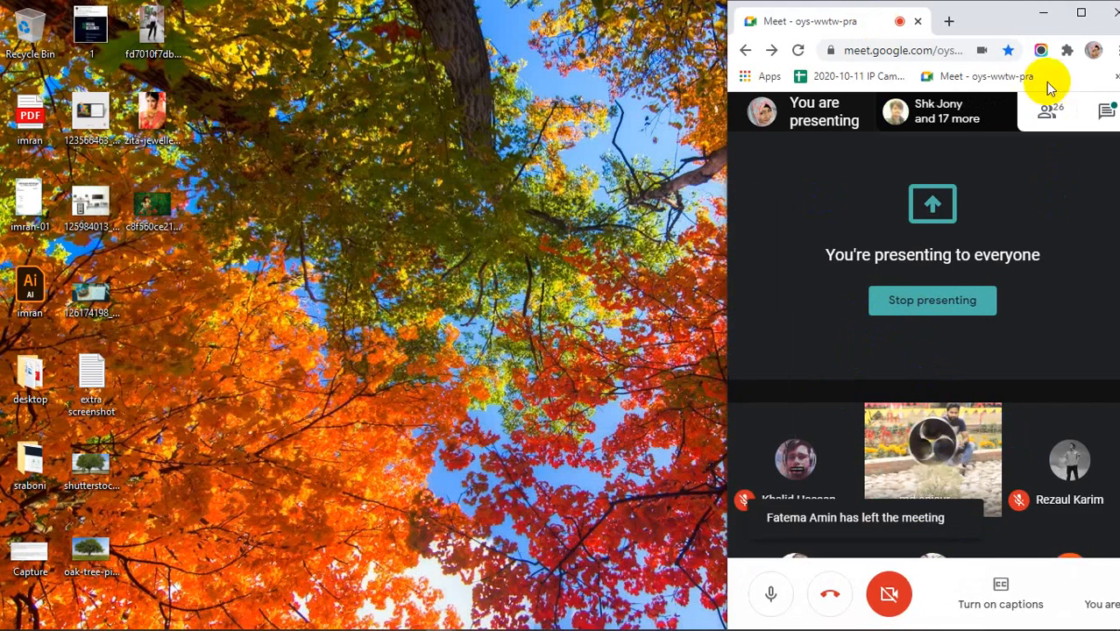
left_click(1081, 12)
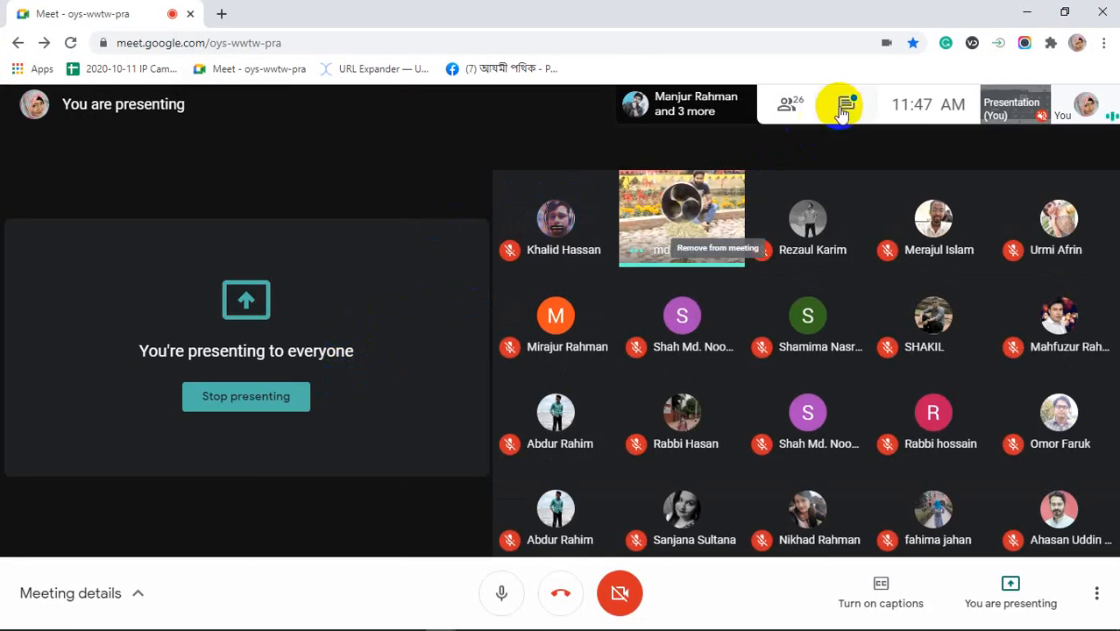
left_click(845, 106)
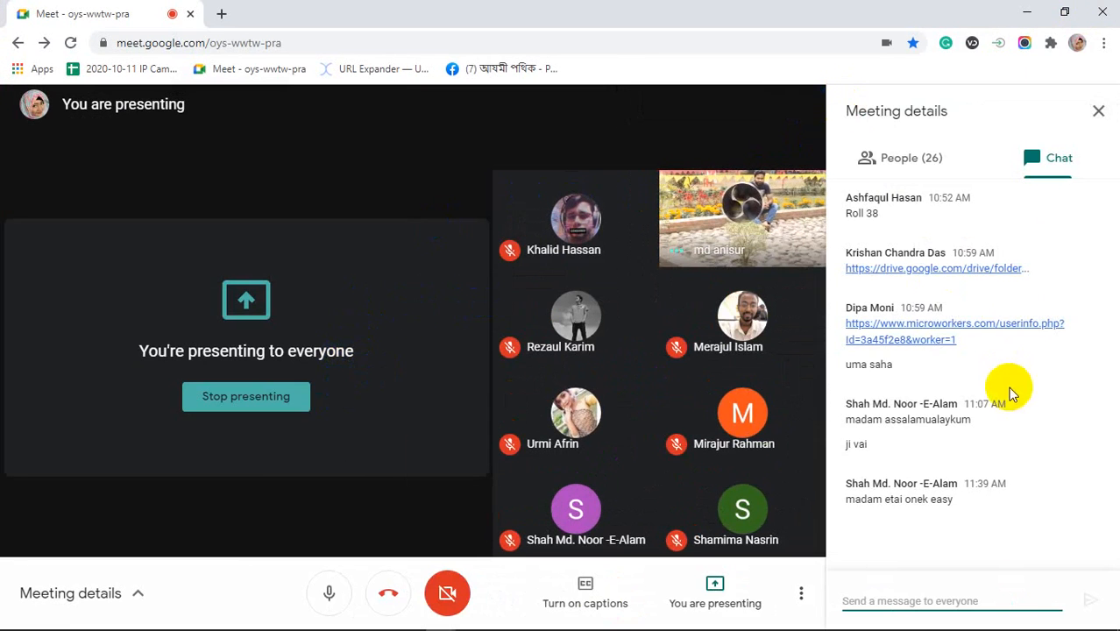
left_click(1097, 109)
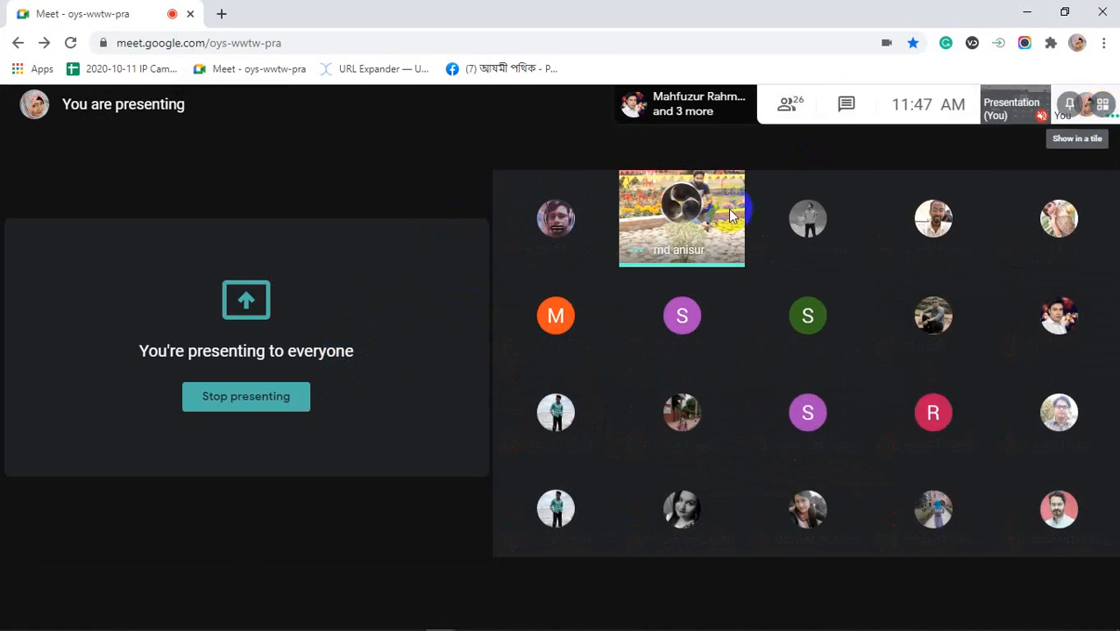
- Stop the current presentation and share the entire screen with the meeting again
left_click(265, 394)
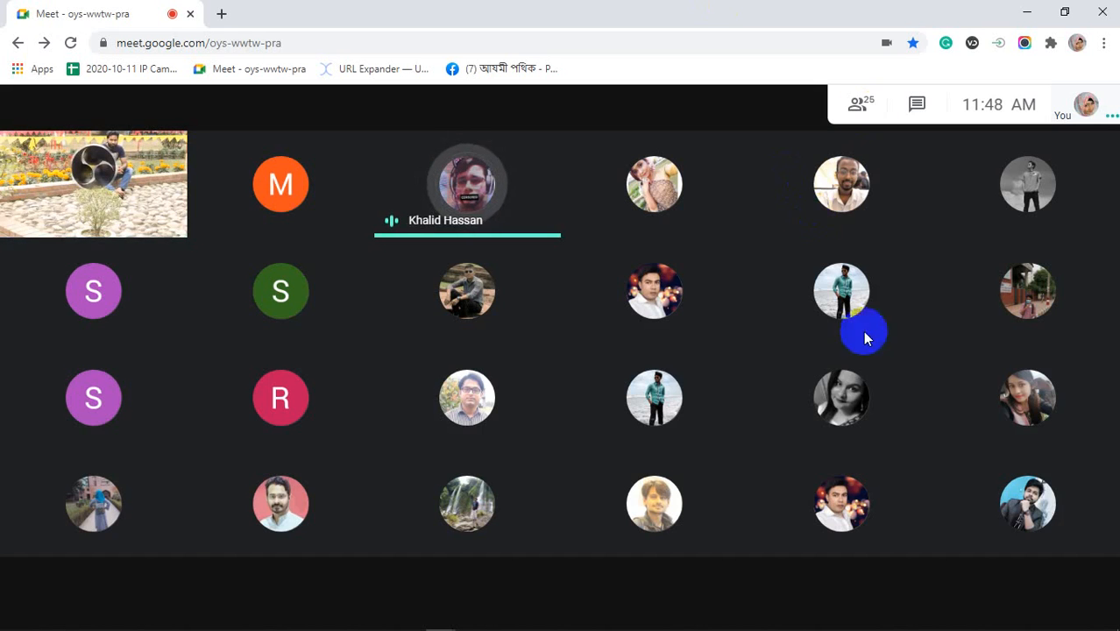
left_click(1012, 594)
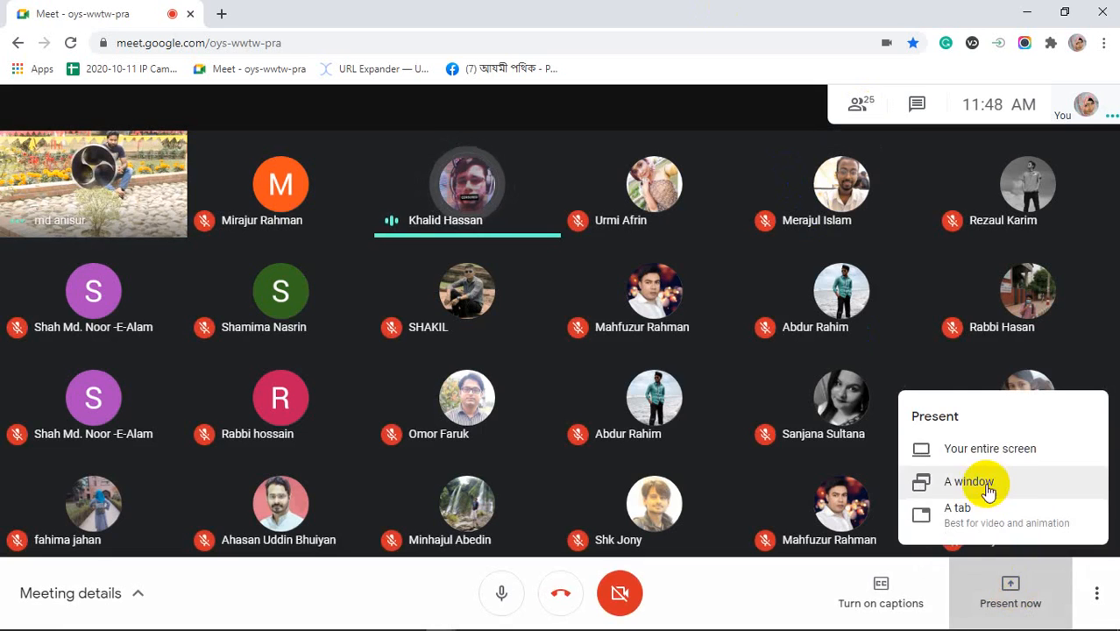
left_click(980, 450)
left_click(496, 263)
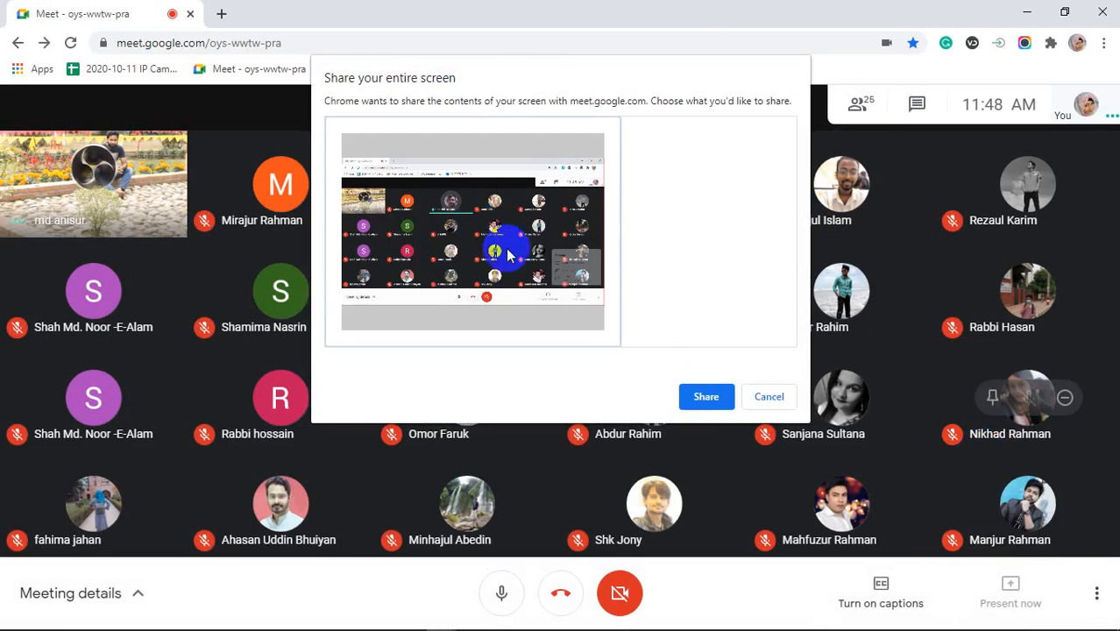
left_click(701, 396)
left_click(707, 605)
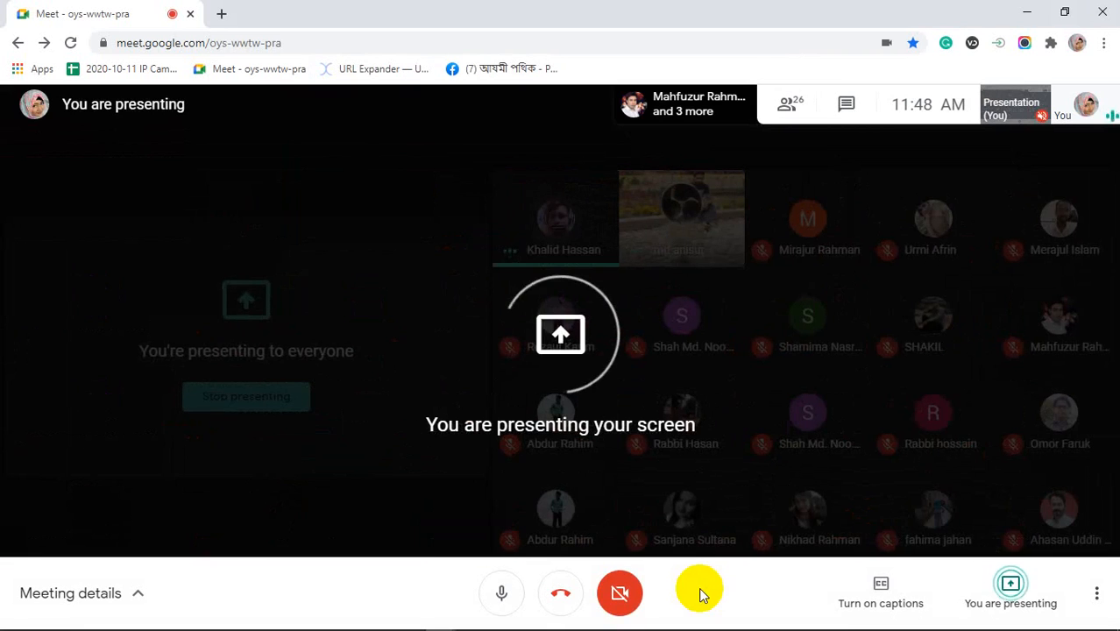
- Restore the Meet window to its smaller size and switch back to the class 20 document in Photoshop
left_click(1063, 11)
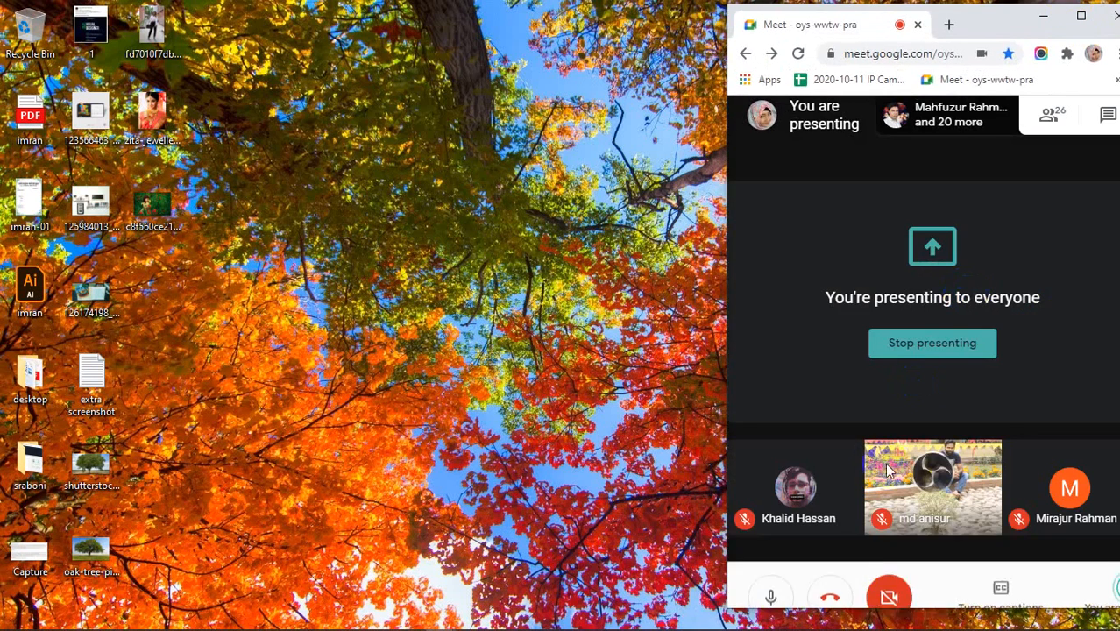
left_click_drag(931, 607, 936, 621)
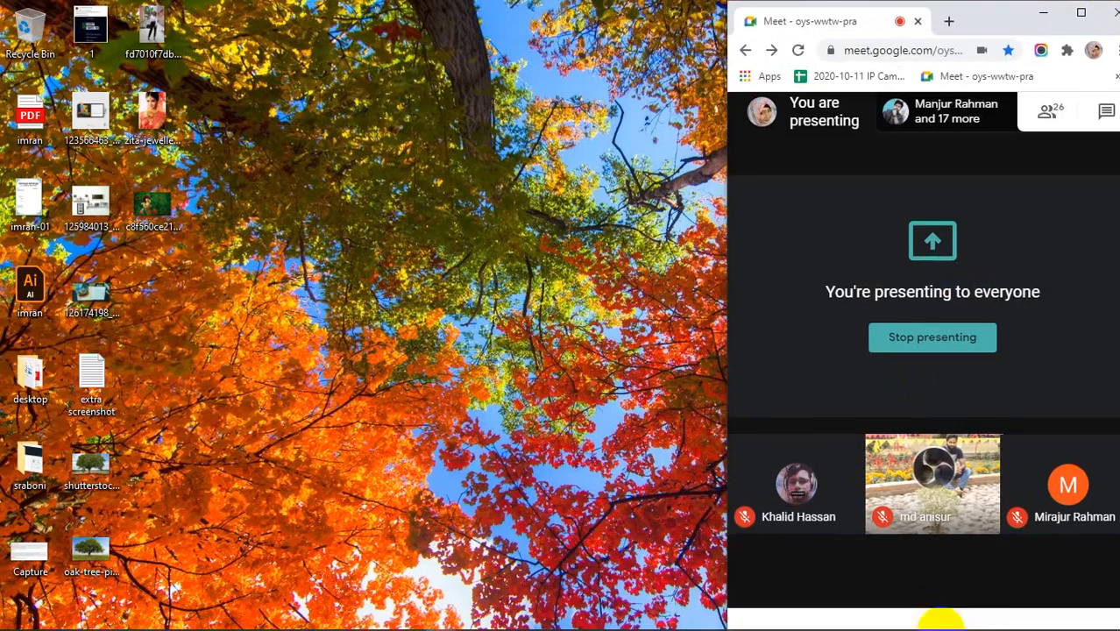
mouse_move(460, 618)
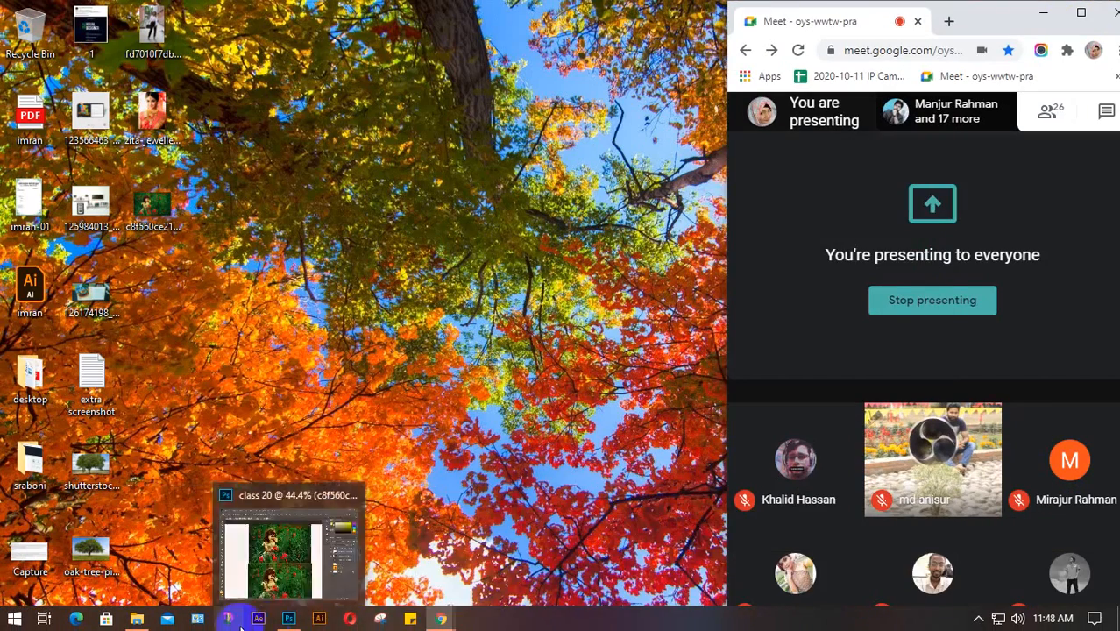
left_click(297, 624)
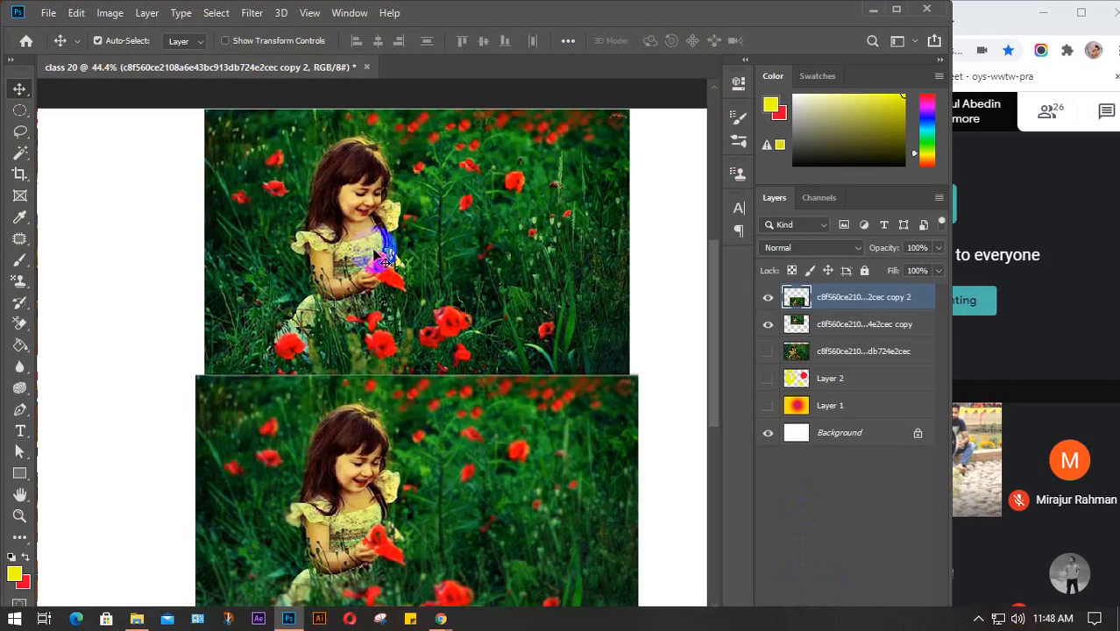
left_click(107, 13)
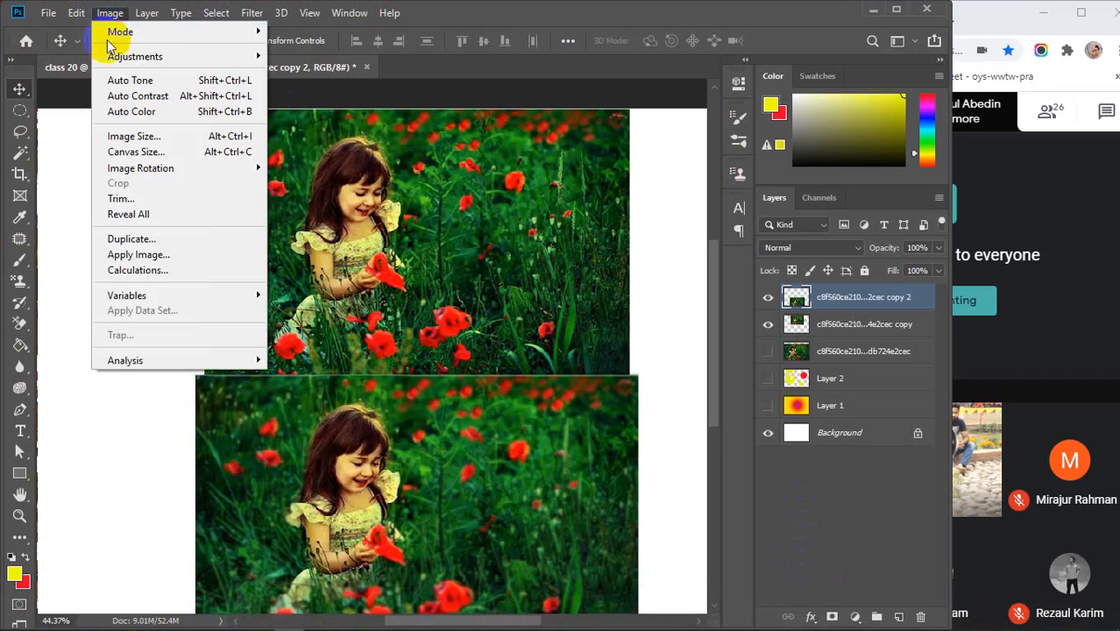
mouse_move(123, 56)
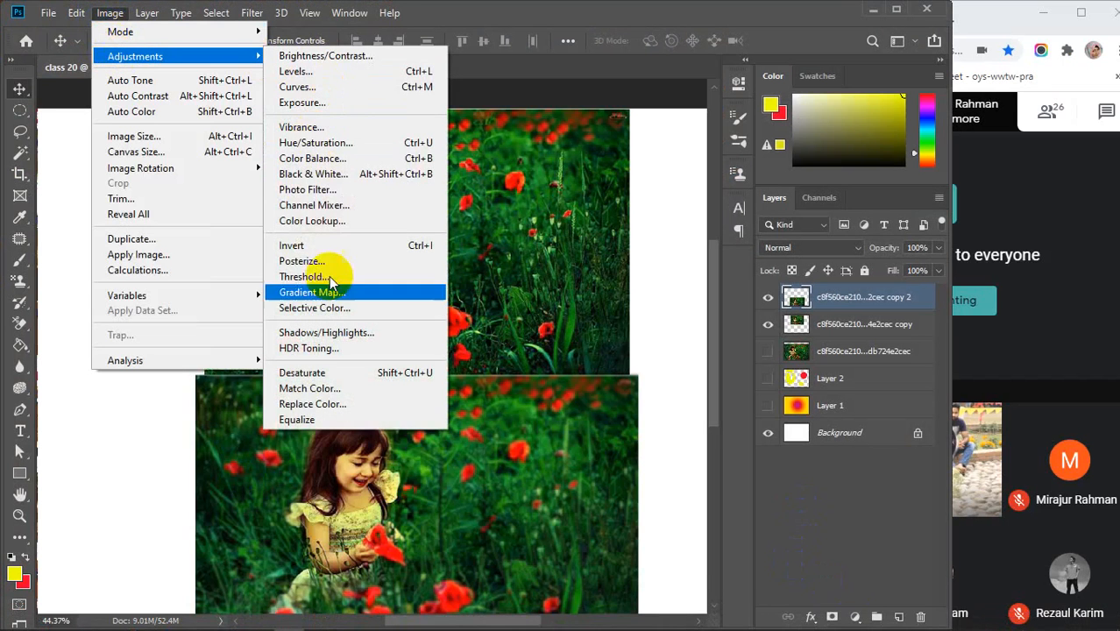
left_click(111, 14)
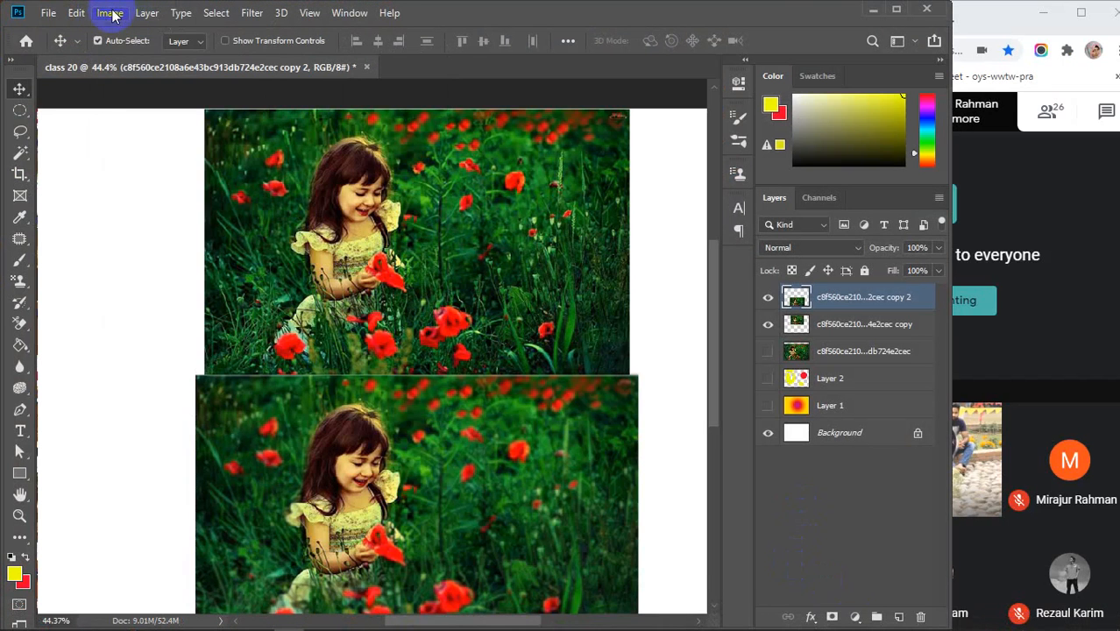
left_click(253, 14)
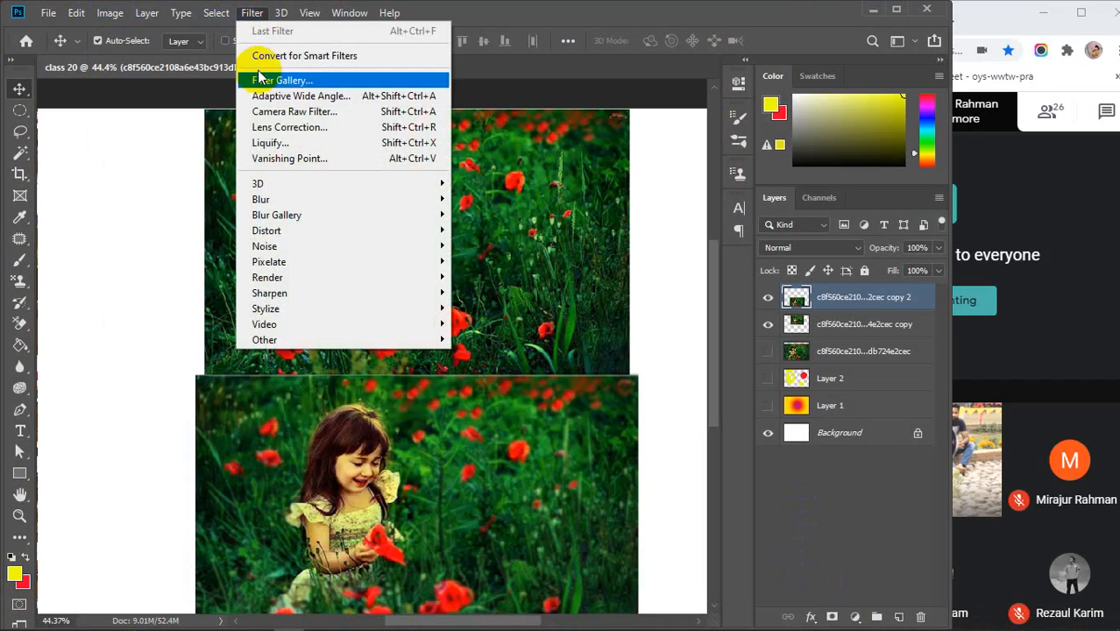
mouse_move(282, 204)
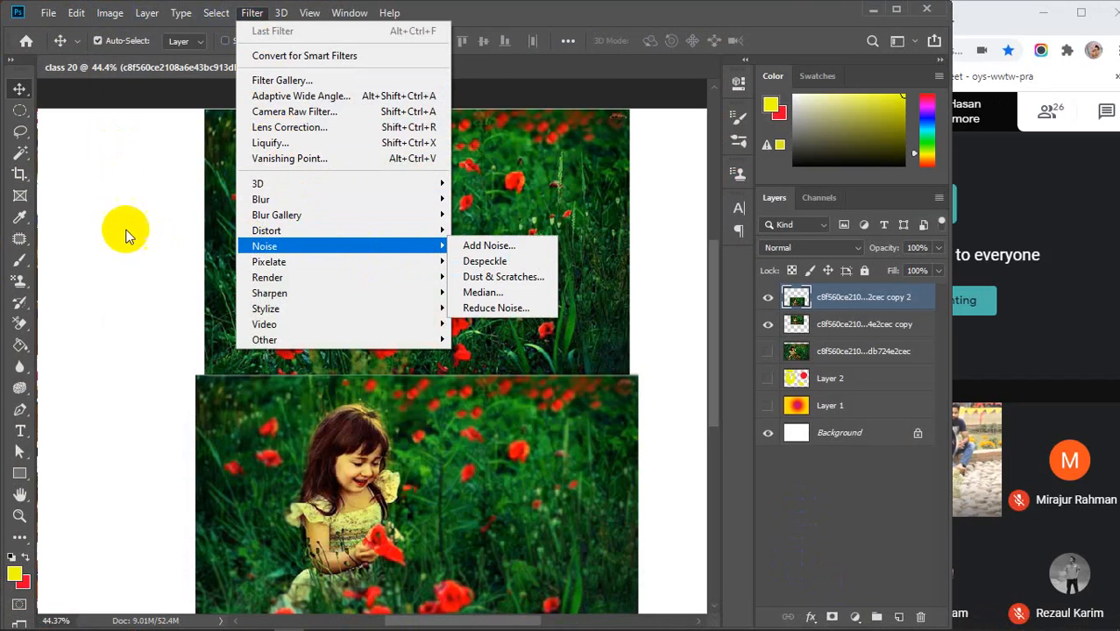
left_click(125, 200)
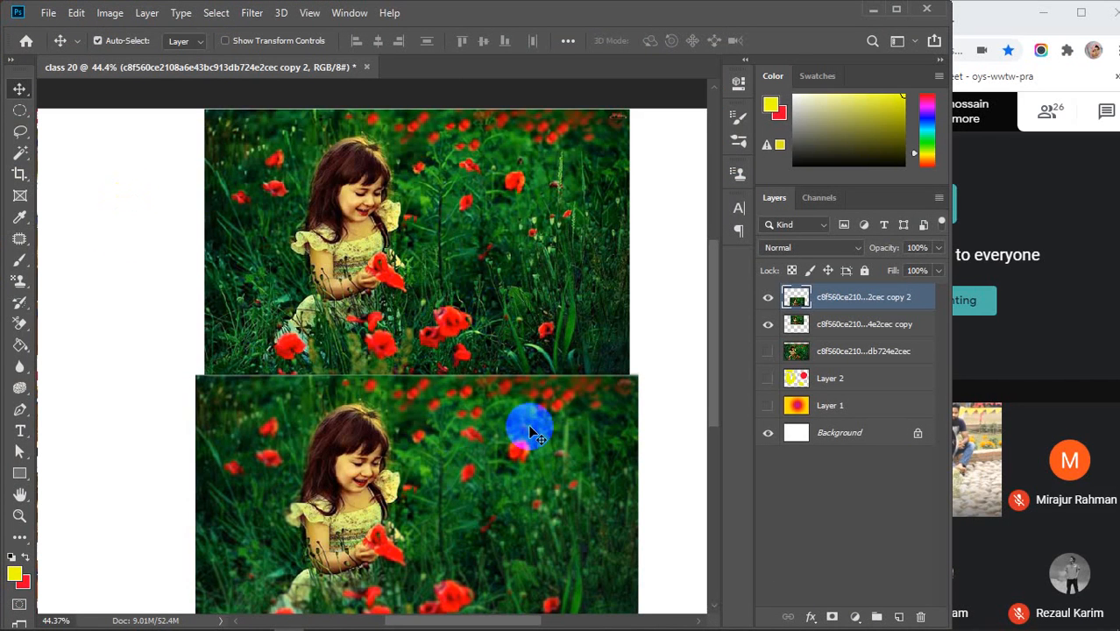
scroll(529, 433, "down", 1)
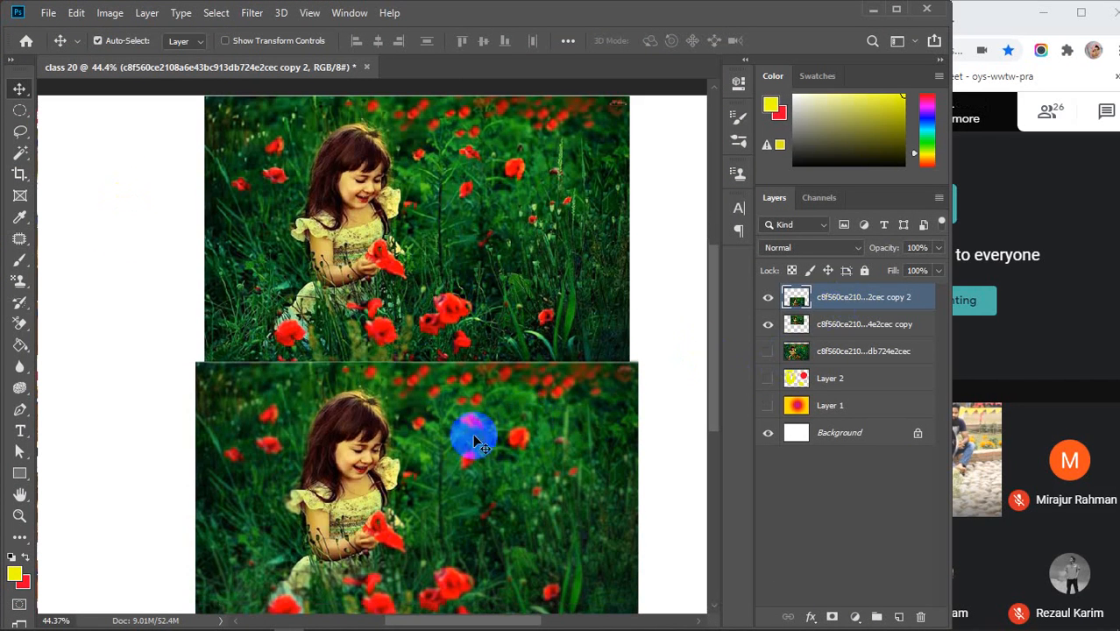
- Choose the Blur Tool and reduce its brush size to 150 over the lower photo
right_click(15, 370)
left_click(79, 367)
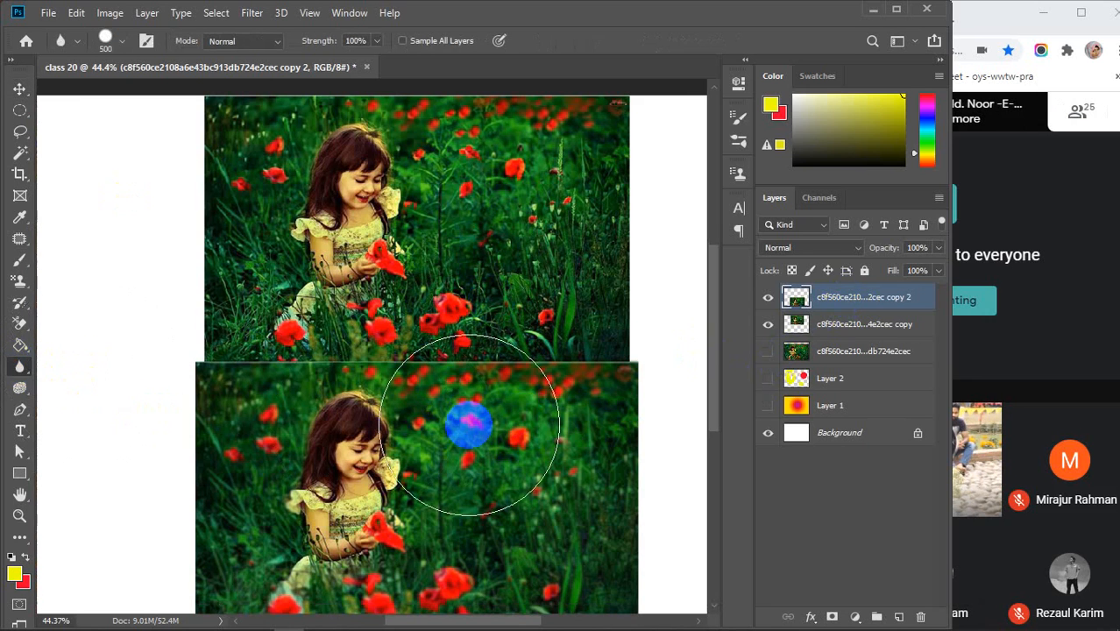
key("bracketleft")
key("bracketleft")
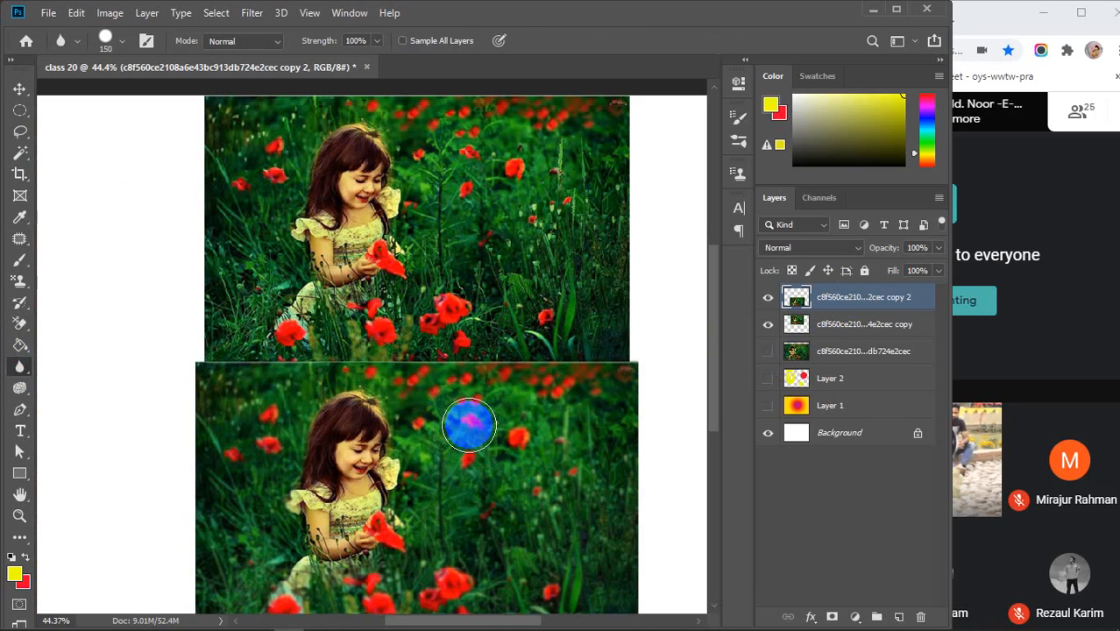
scroll(563, 440, "down", 2)
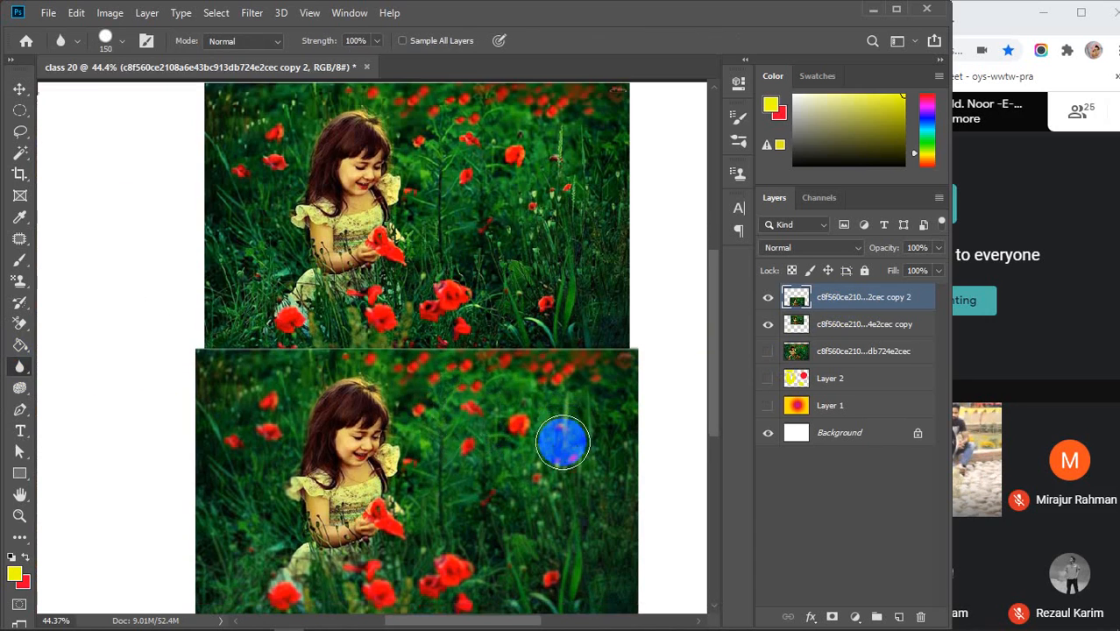
- Try an Art History Brush stroke on the lower photo's background, undo it, and look through the available brush styles
right_click(13, 312)
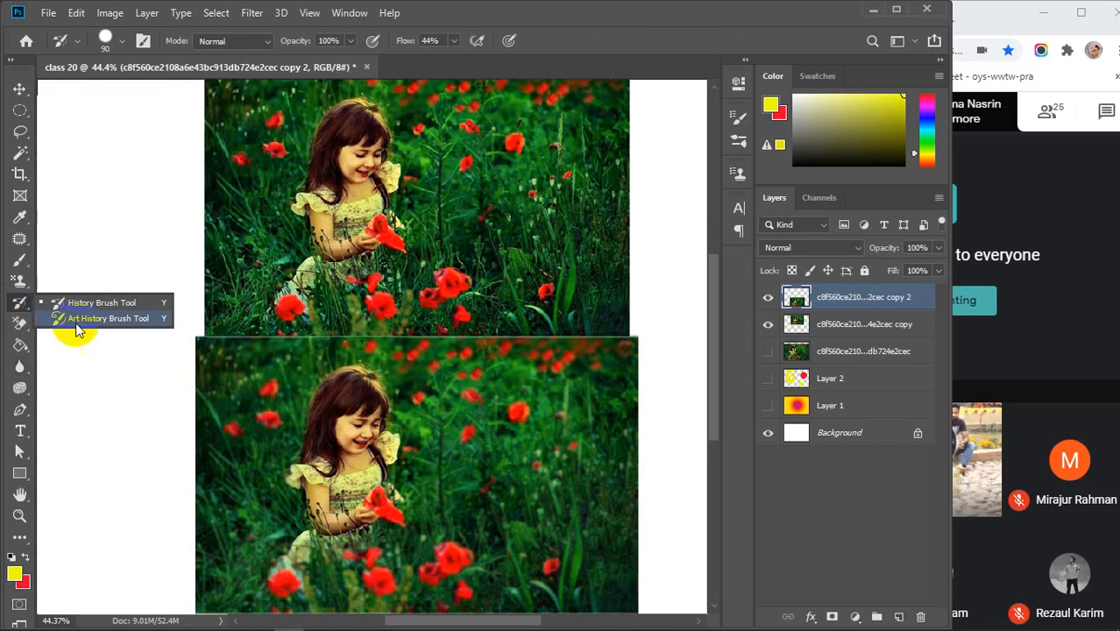
left_click(85, 320)
mouse_move(545, 382)
left_mouse_down()
mouse_move(583, 501)
mouse_move(617, 498)
mouse_move(585, 442)
left_mouse_up()
key("ctrl+z")
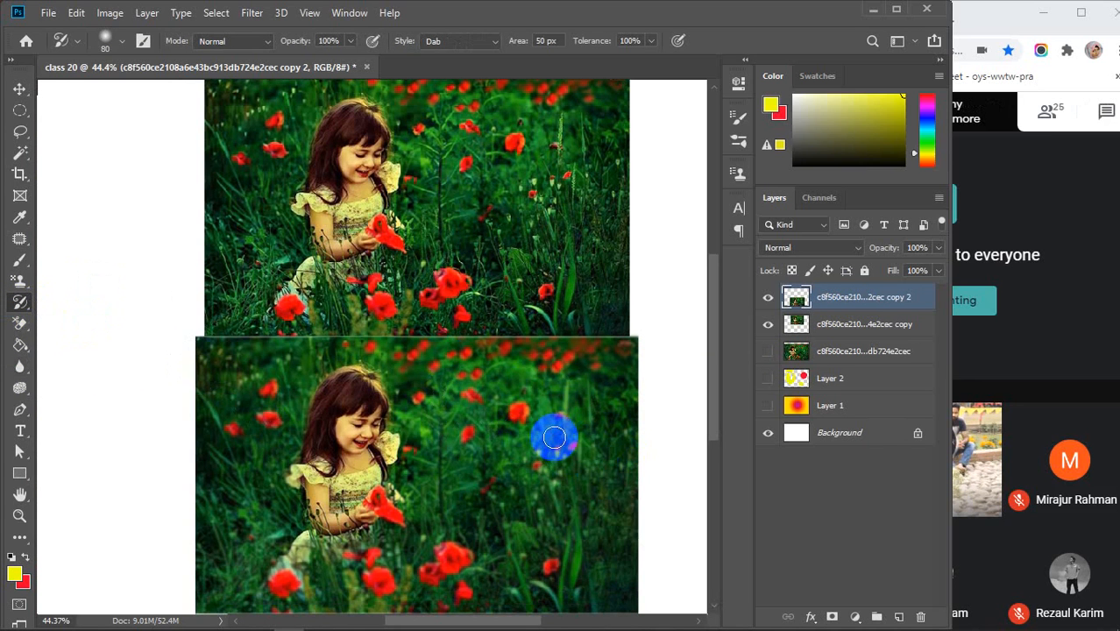
left_click(496, 44)
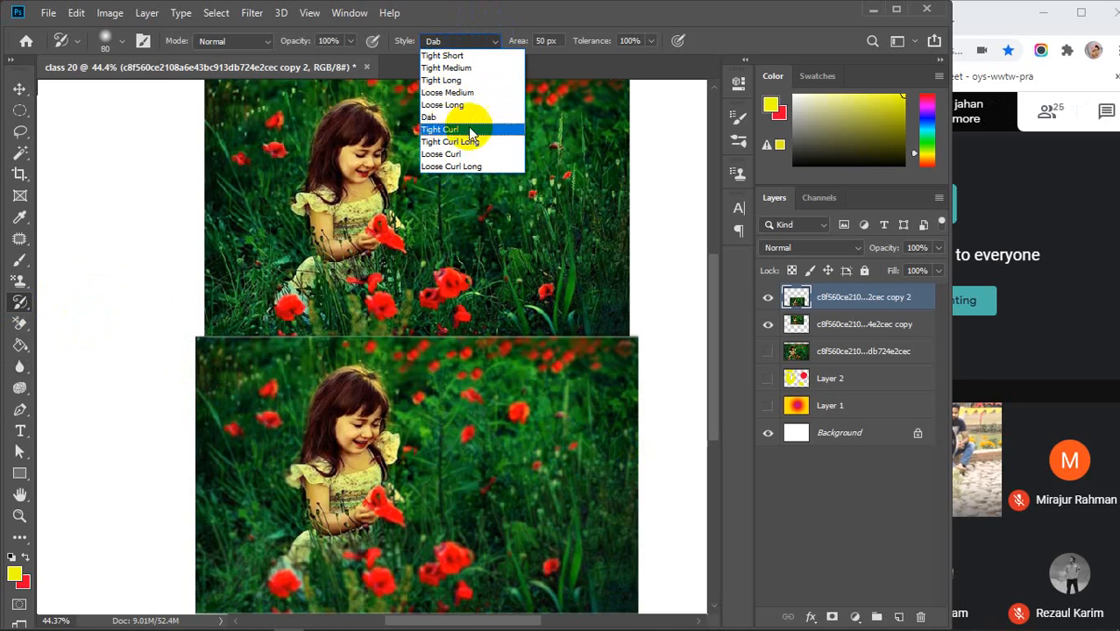
left_click(485, 40)
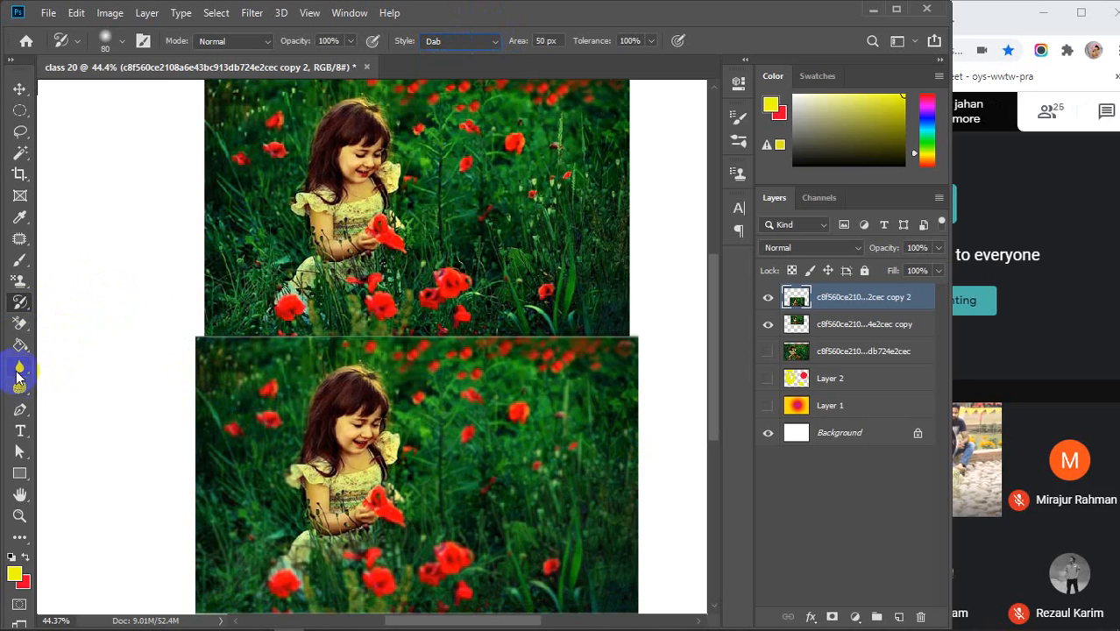
- Return to the Blur Tool, set its strength to 51%, and blur more of the lower photo's background
right_click(20, 369)
left_click(82, 367)
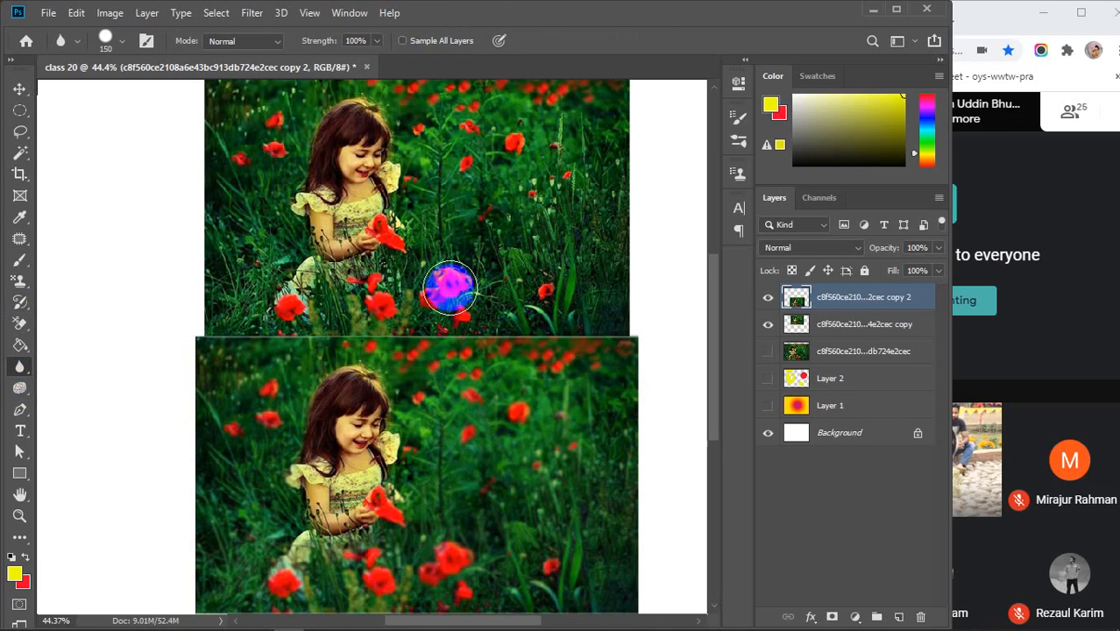
scroll(445, 287, "up", 1)
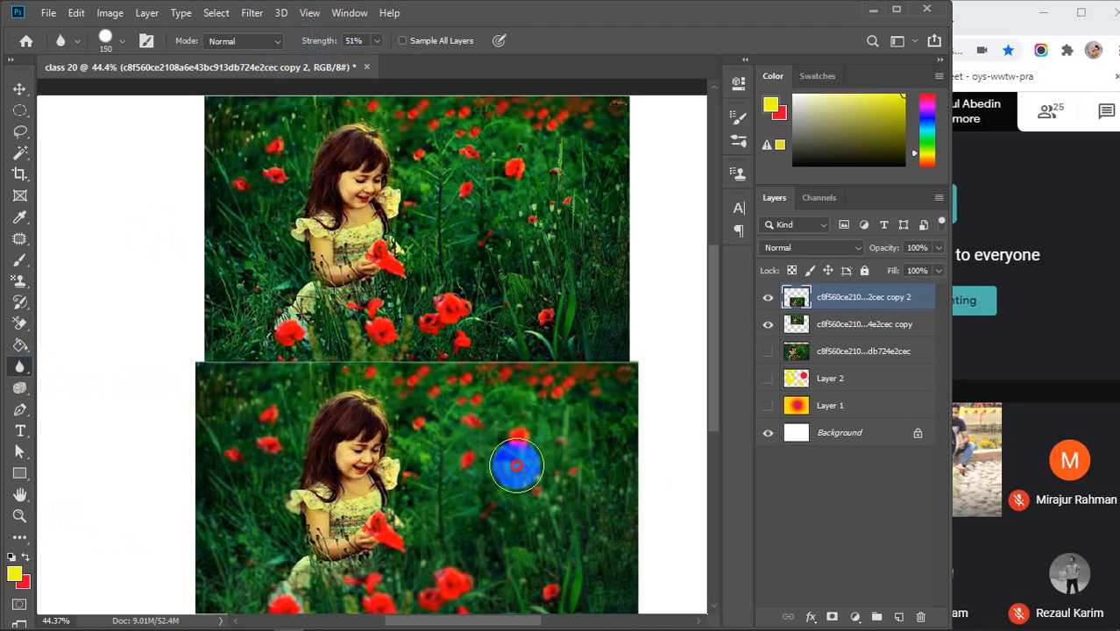
mouse_move(602, 534)
left_mouse_down()
mouse_move(529, 483)
mouse_move(571, 469)
mouse_move(550, 504)
mouse_move(582, 524)
mouse_move(554, 430)
mouse_move(644, 567)
mouse_move(620, 514)
mouse_move(620, 475)
mouse_move(482, 535)
mouse_move(449, 589)
mouse_move(510, 545)
mouse_move(427, 570)
mouse_move(498, 530)
mouse_move(407, 578)
mouse_move(536, 536)
mouse_move(401, 596)
mouse_move(249, 597)
left_mouse_up()
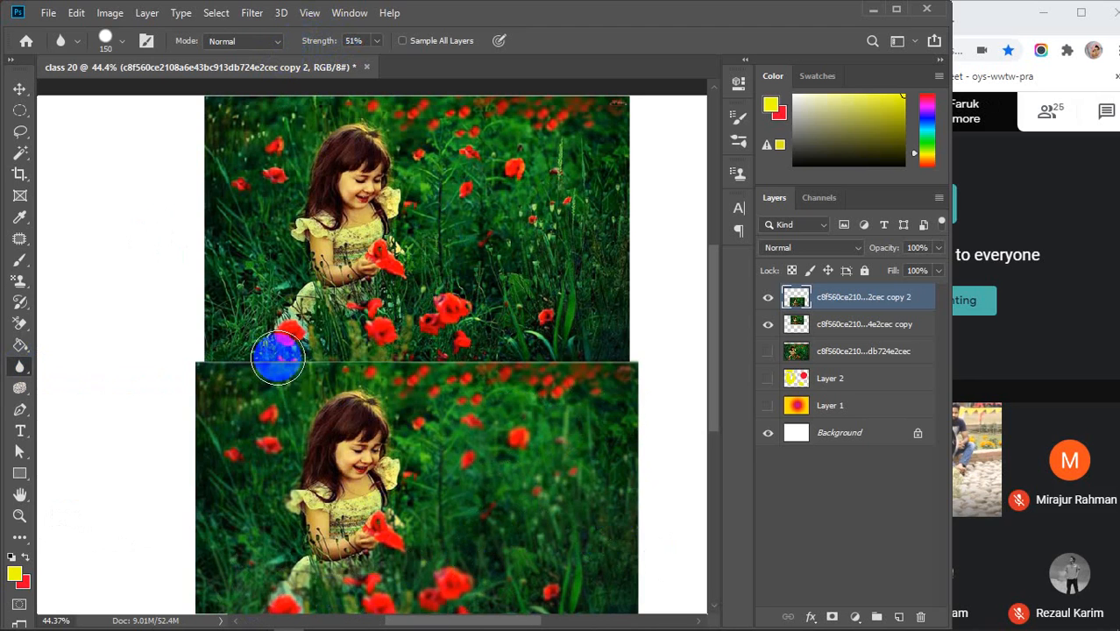
- Hide the blurred copy 2 layer and enlarge the unblurred copy to about 179%, centred across the full canvas width
left_click(768, 297)
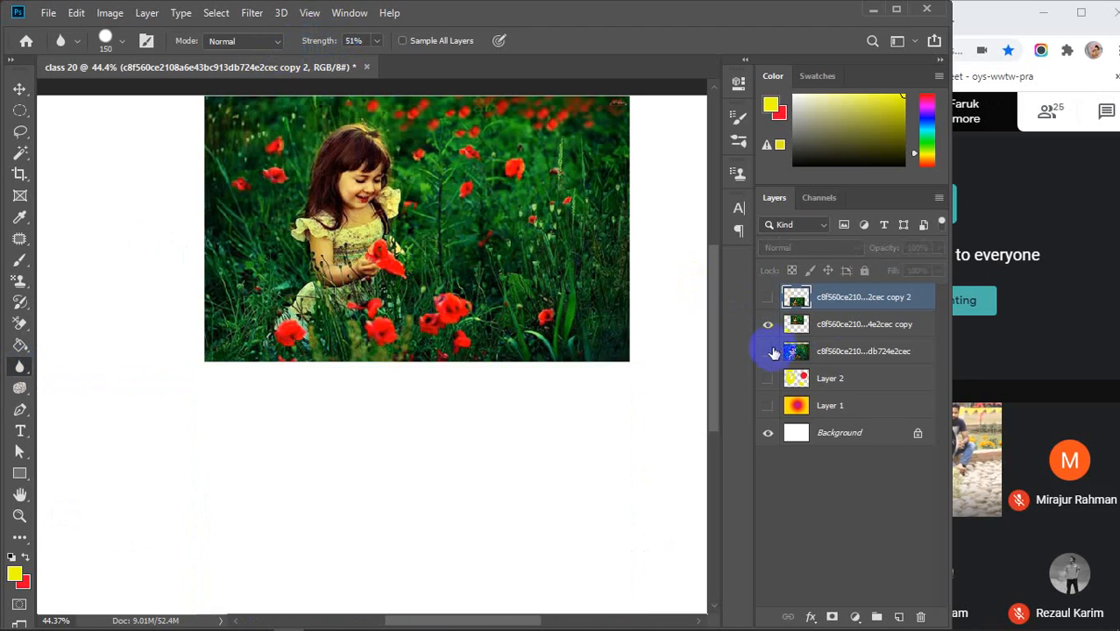
left_click(852, 324)
key("ctrl+t")
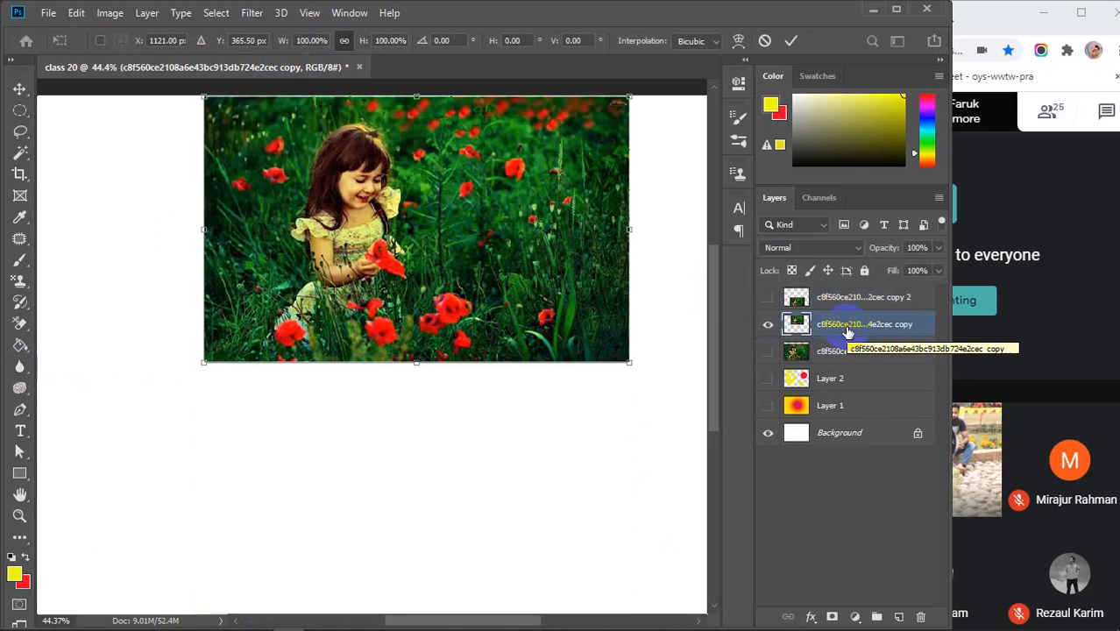
scroll(389, 247, "down", 2)
scroll(389, 246, "down", 1)
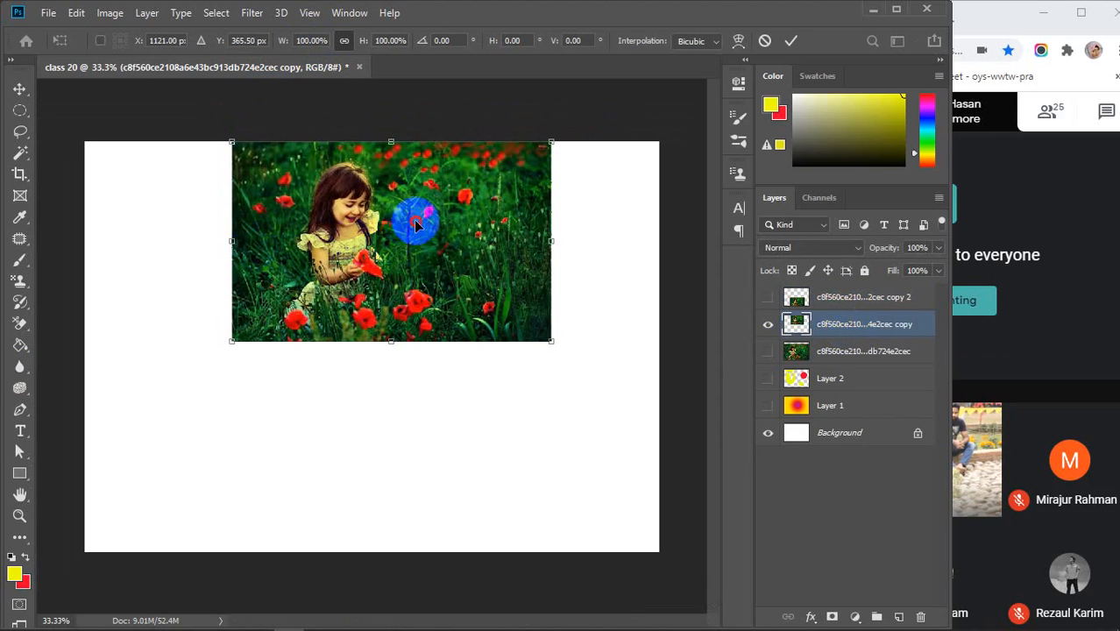
left_click_drag(416, 225, 270, 210)
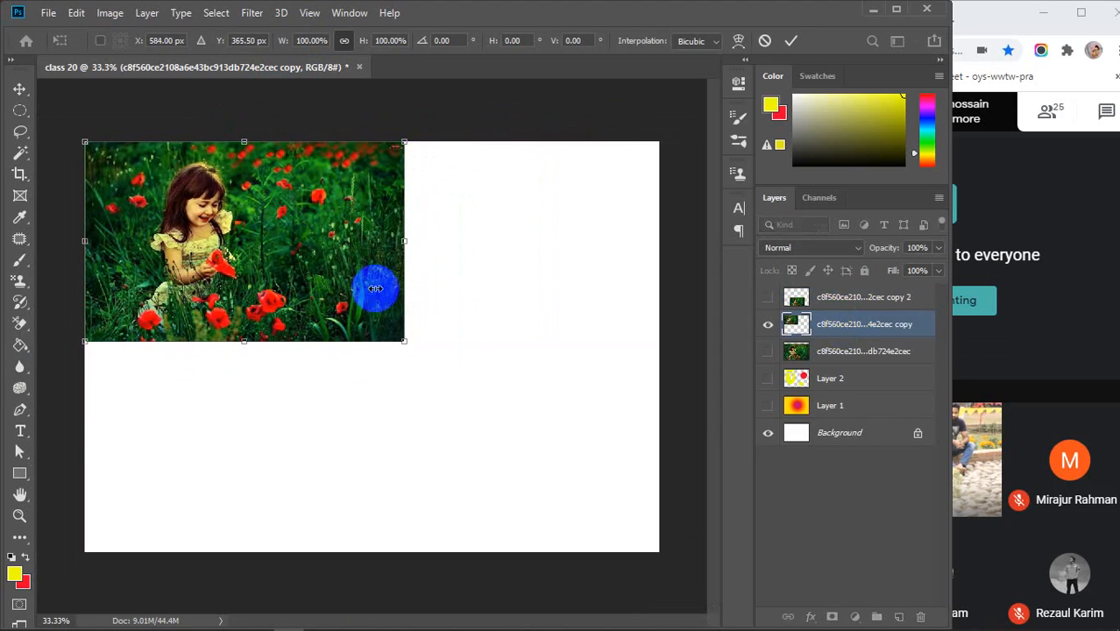
left_click_drag(400, 334, 624, 548)
left_click_drag(394, 289, 403, 318)
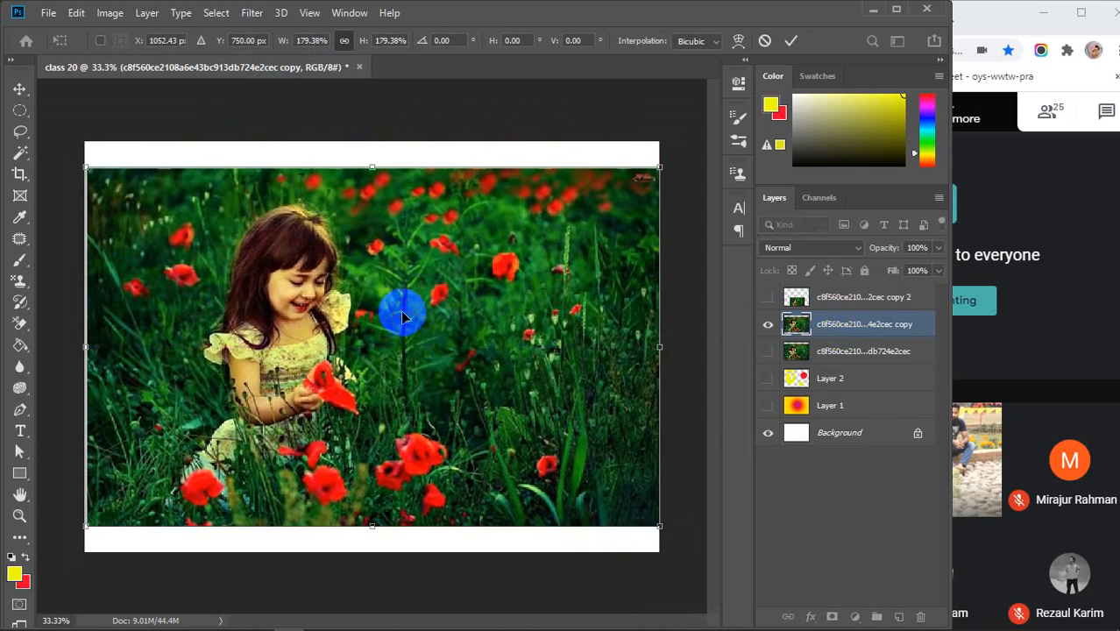
key("Return")
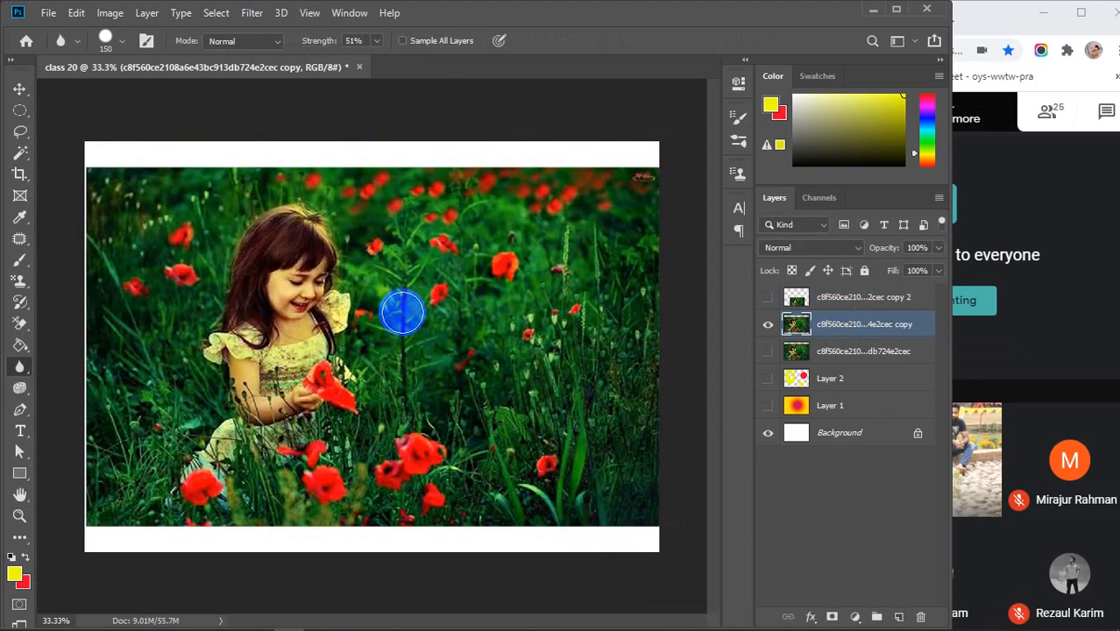
- Choose the Sharpen Tool in Normal mode and sharpen the poppies and grass behind the girl
right_click(19, 368)
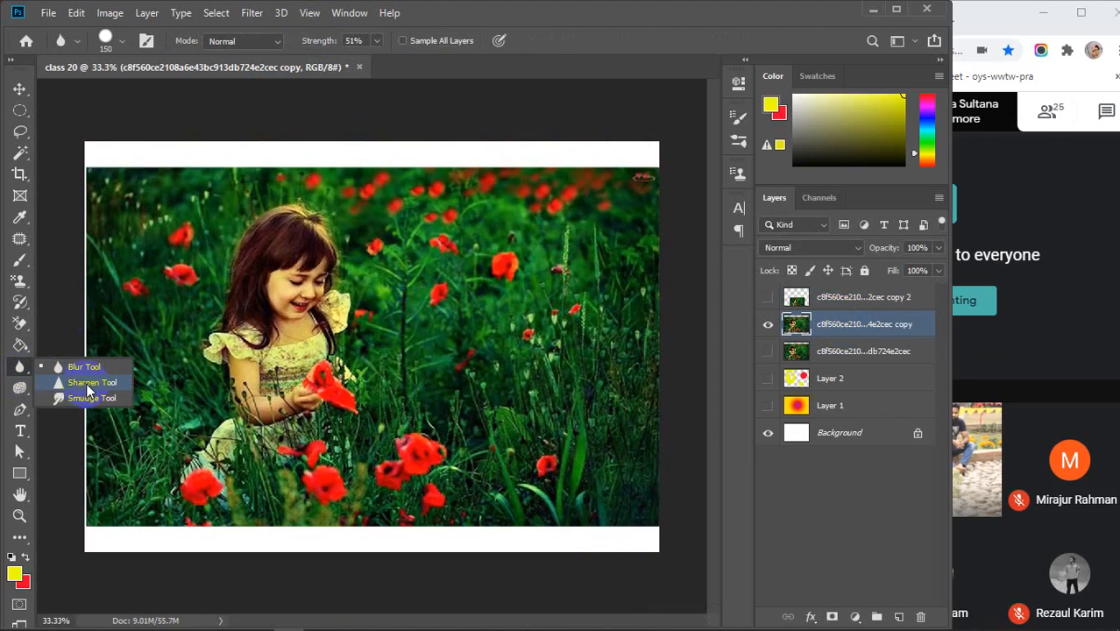
left_click(87, 383)
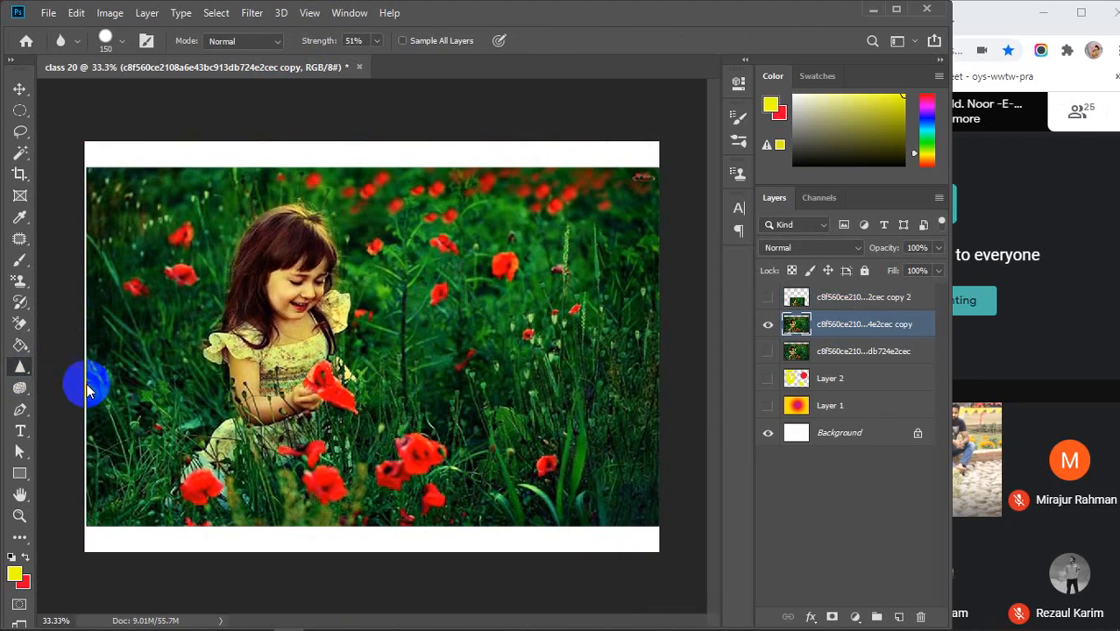
left_click(277, 42)
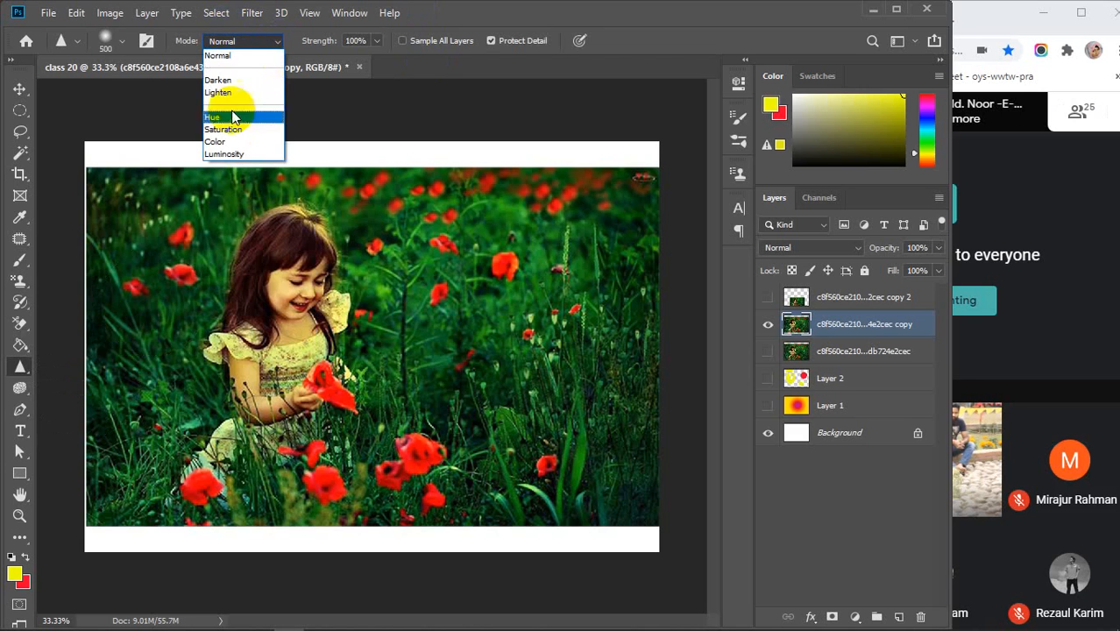
left_click(246, 55)
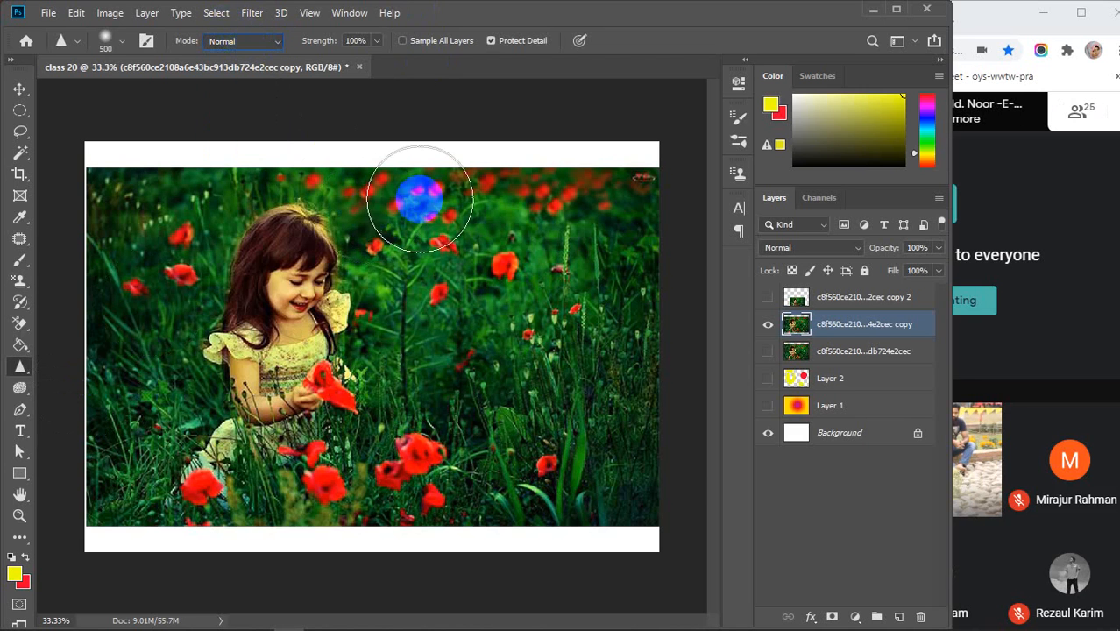
mouse_move(595, 190)
left_mouse_down()
mouse_move(623, 183)
mouse_move(591, 205)
mouse_move(453, 200)
left_mouse_up()
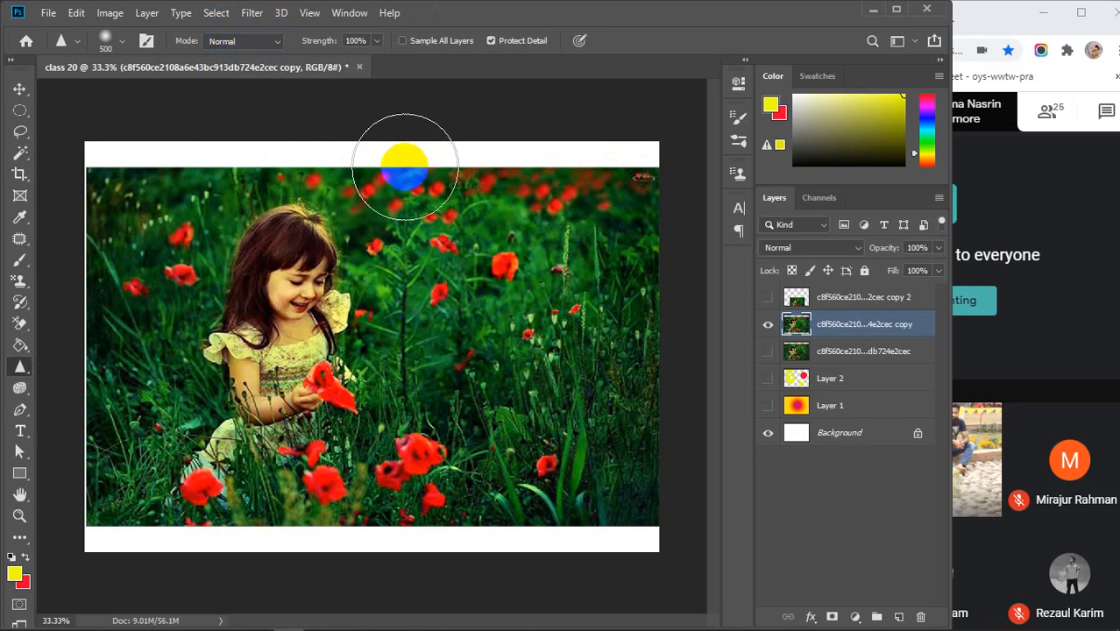
left_click(458, 309)
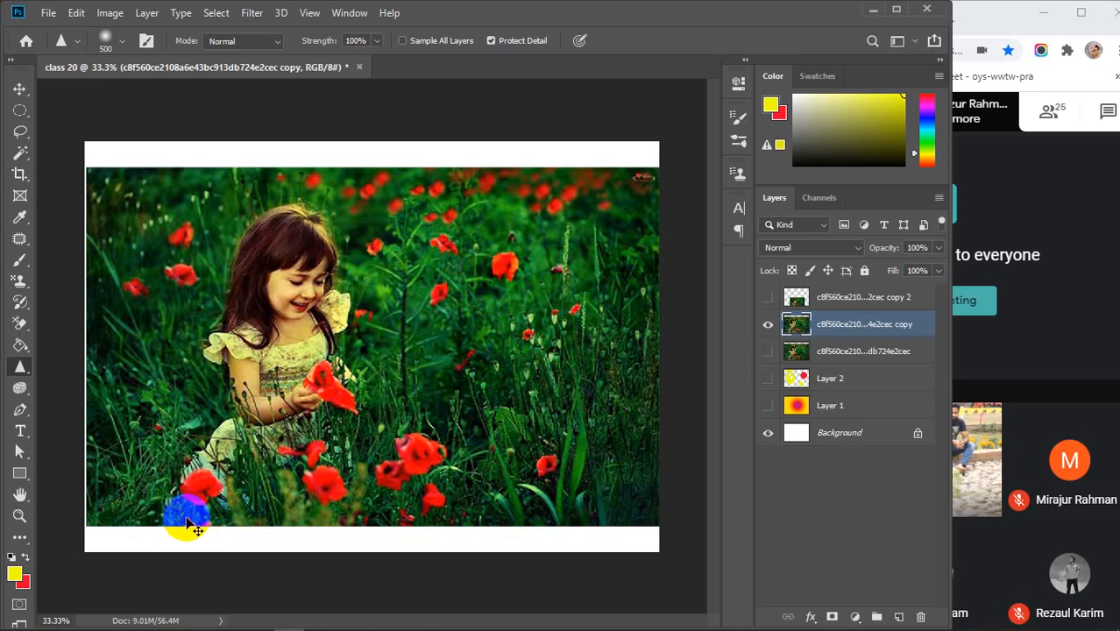
- Sharpen the girl's hair, face and dress along with the surrounding grass and poppies
left_click(305, 241)
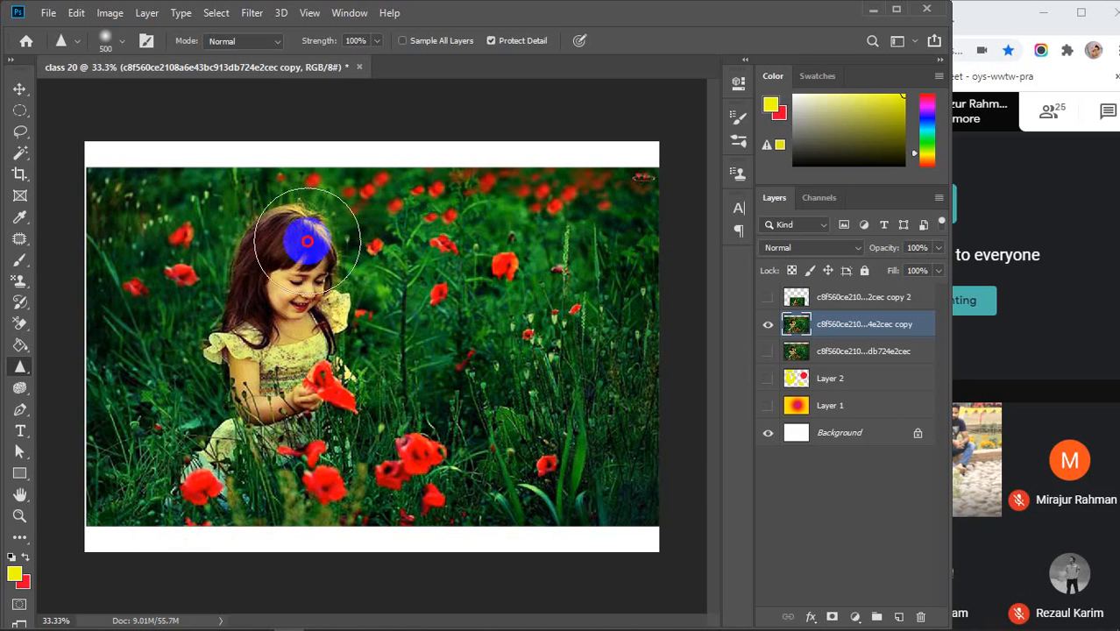
left_click(312, 325)
left_click(297, 243)
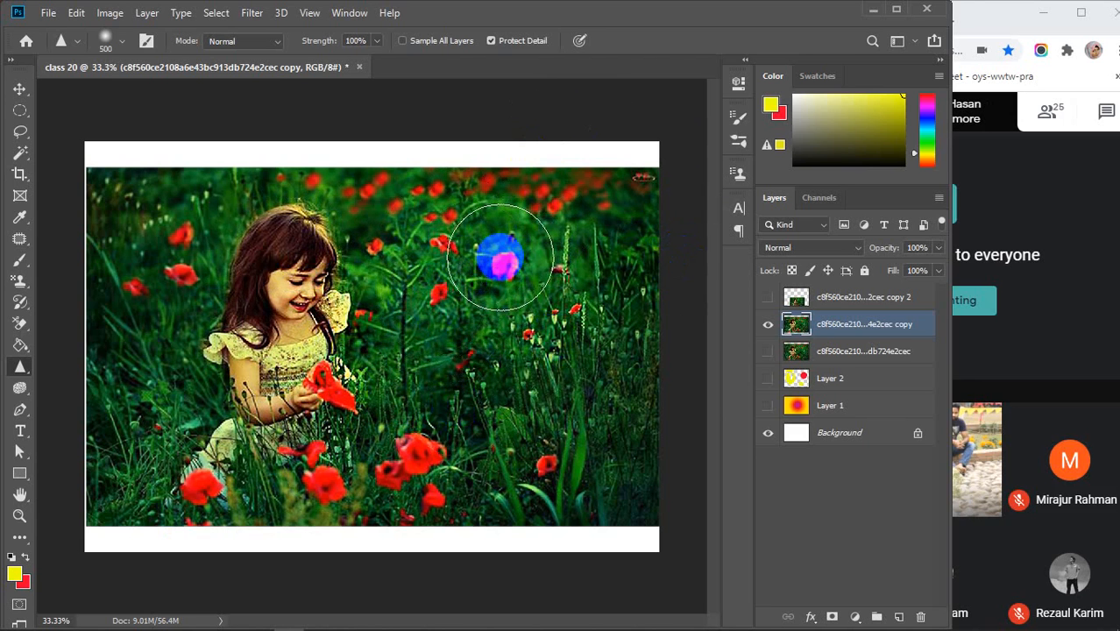
left_click(606, 357)
mouse_move(606, 358)
left_mouse_down()
mouse_move(545, 441)
mouse_move(692, 356)
mouse_move(509, 498)
mouse_move(618, 539)
mouse_move(647, 199)
mouse_move(470, 412)
mouse_move(369, 571)
mouse_move(468, 77)
mouse_move(352, 449)
mouse_move(372, 502)
mouse_move(540, 124)
mouse_move(488, 341)
mouse_move(389, 473)
left_mouse_up()
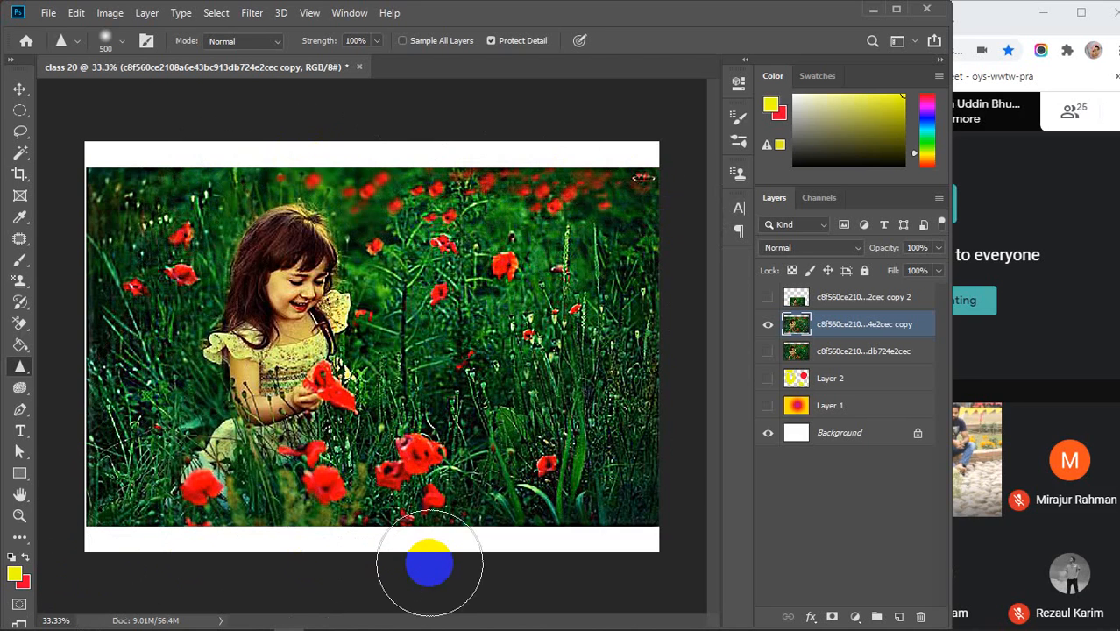
- Show the original photo layer beneath the sharpened copy and toggle the copy's visibility to compare before and after
left_click(766, 352)
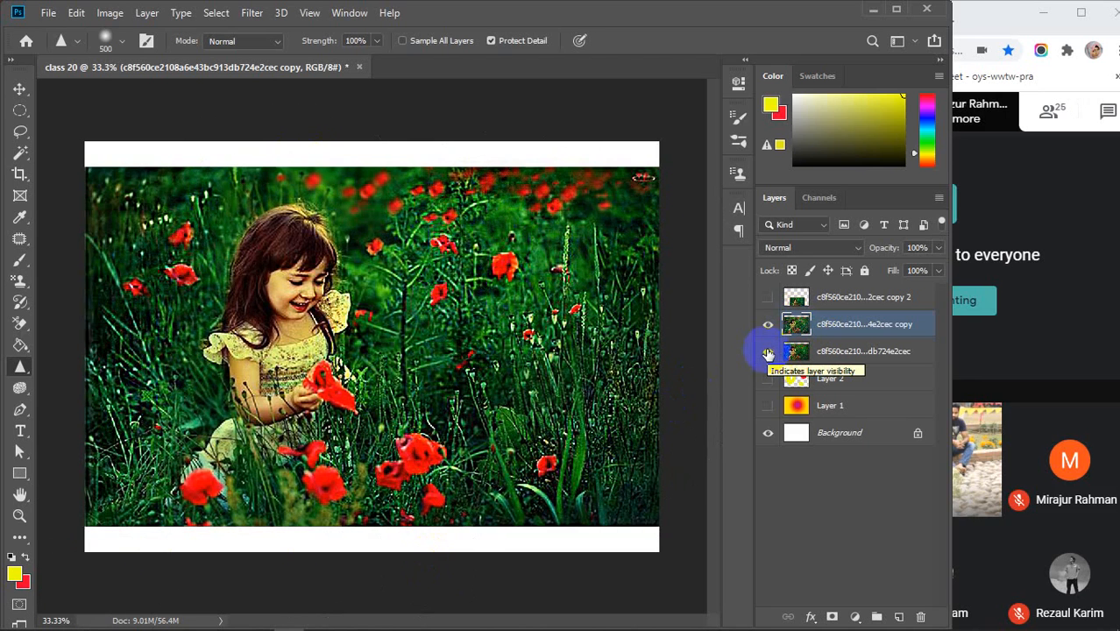
left_click(768, 326)
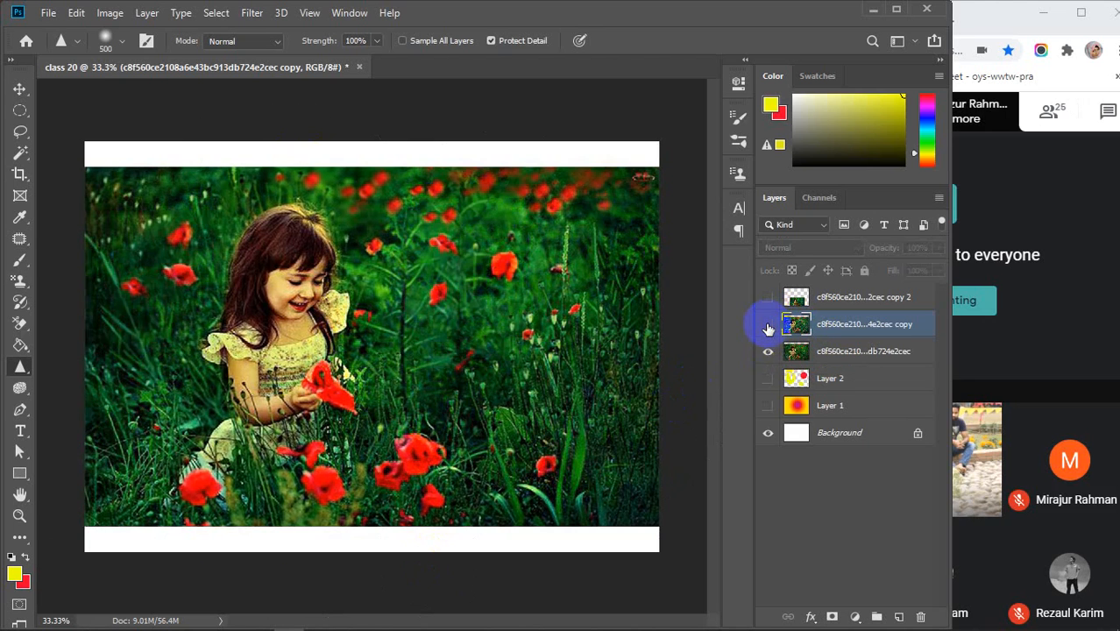
left_click(768, 327)
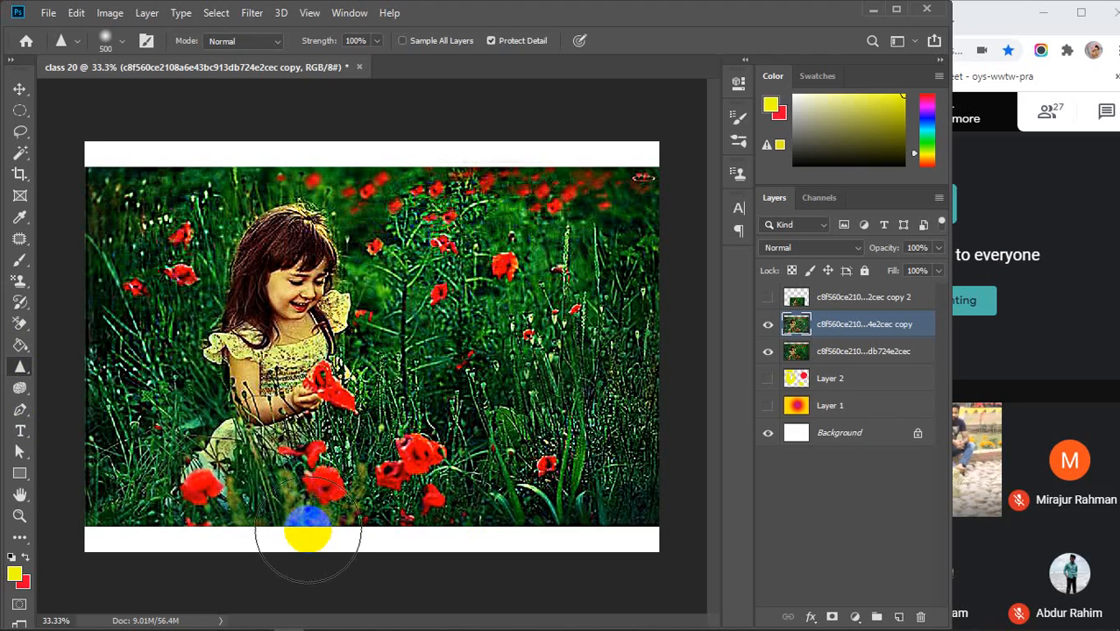
left_click(768, 324)
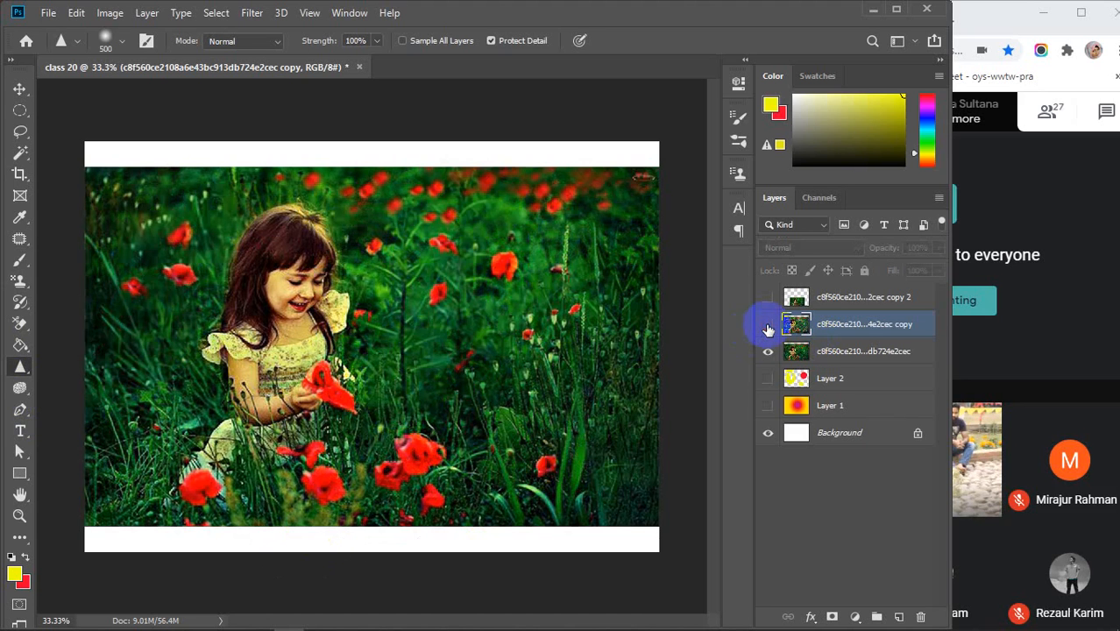
left_click(768, 326)
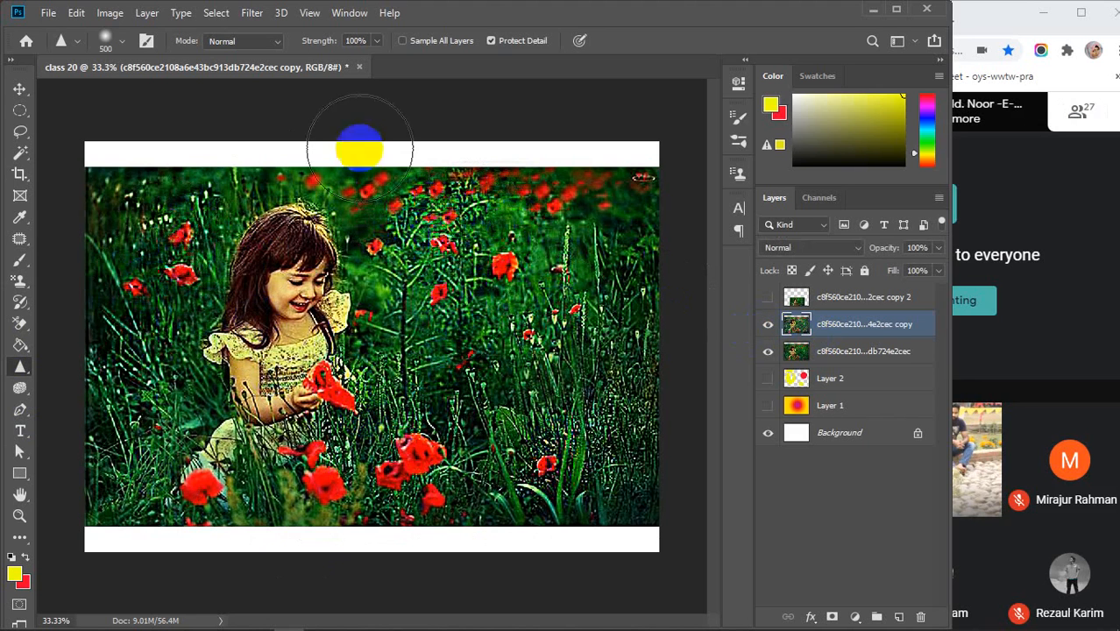
left_click(768, 325)
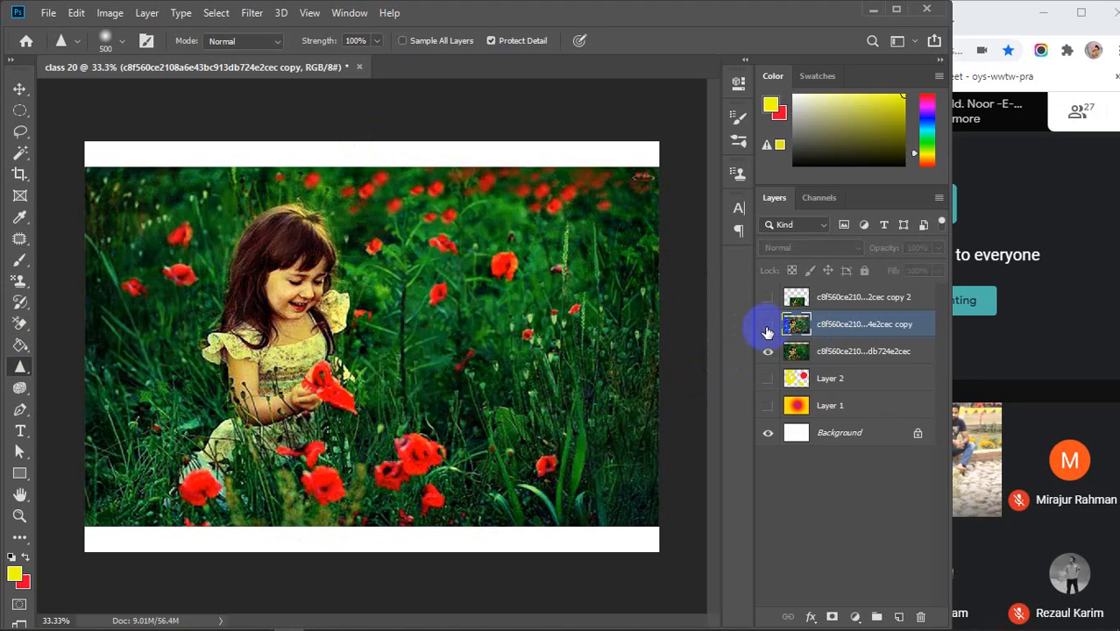
- Hide the sharpened copy, leave the original photo layer shown above the background, and make it the active layer
left_click(767, 325)
left_click(767, 351)
left_click(768, 325)
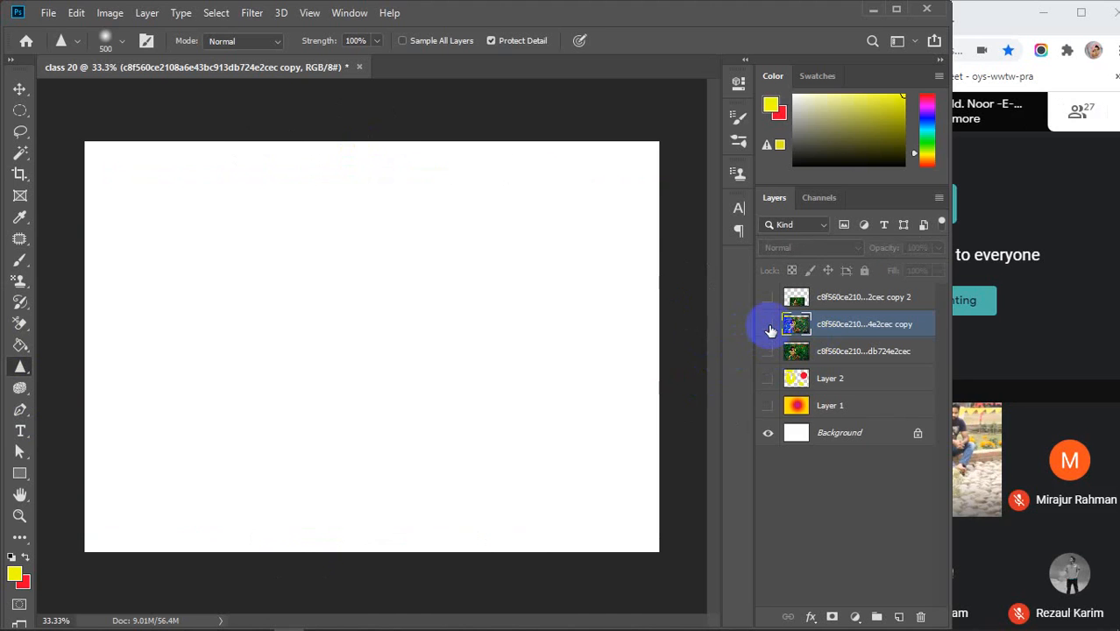
left_click(768, 351)
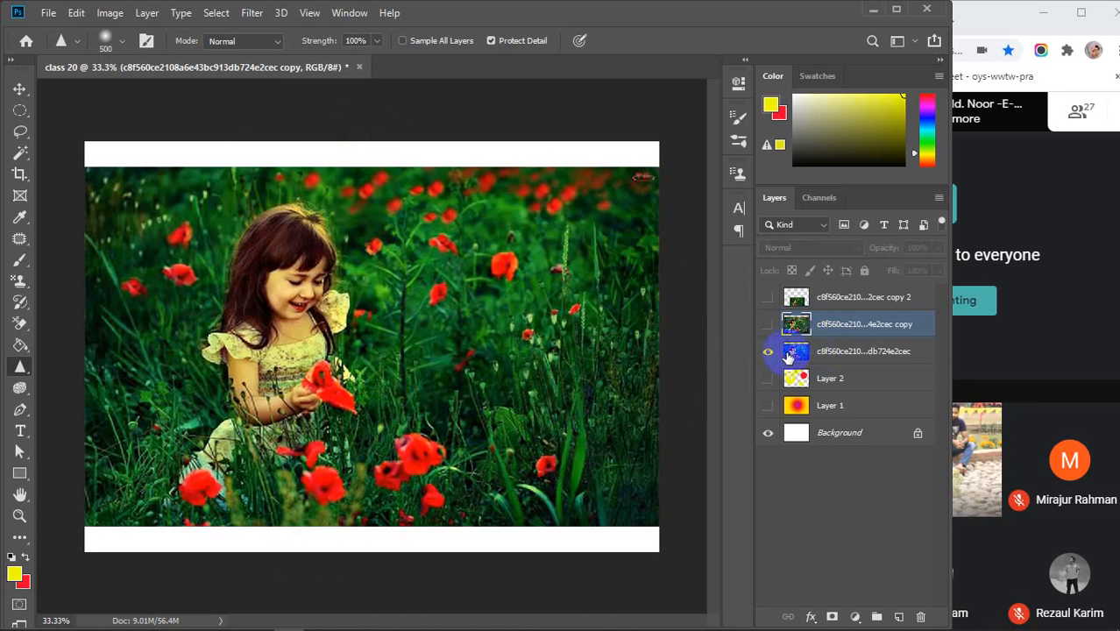
left_click(844, 354)
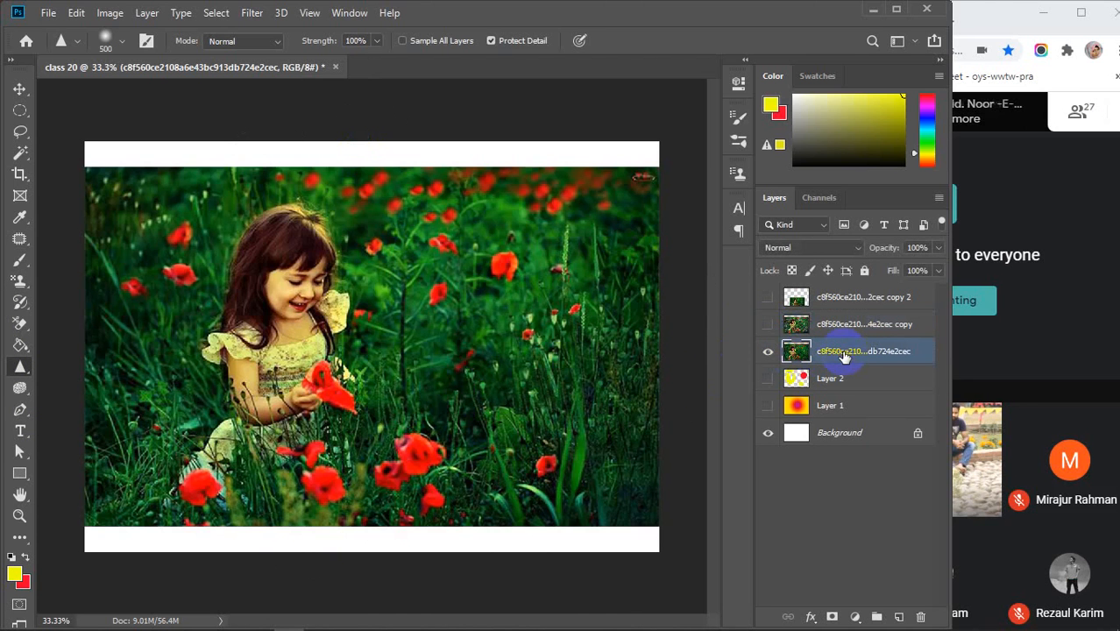
- Activate the Smudge Tool for the original photo layer
right_click(16, 370)
left_click(81, 400)
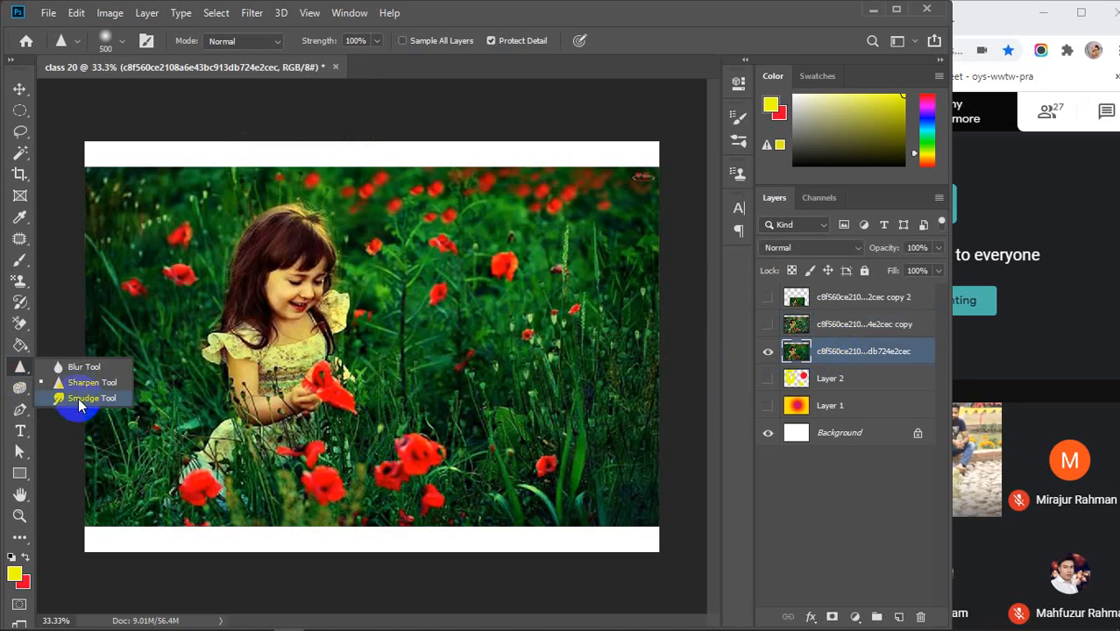
left_click(78, 398)
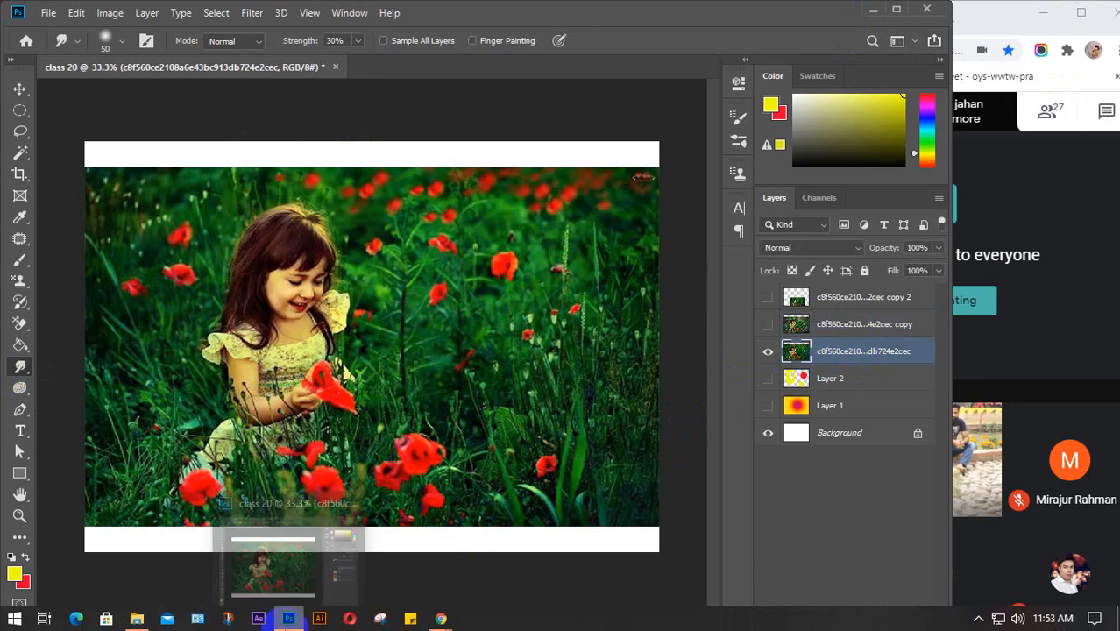
- Switch from Photoshop to an open Chrome window
mouse_move(443, 622)
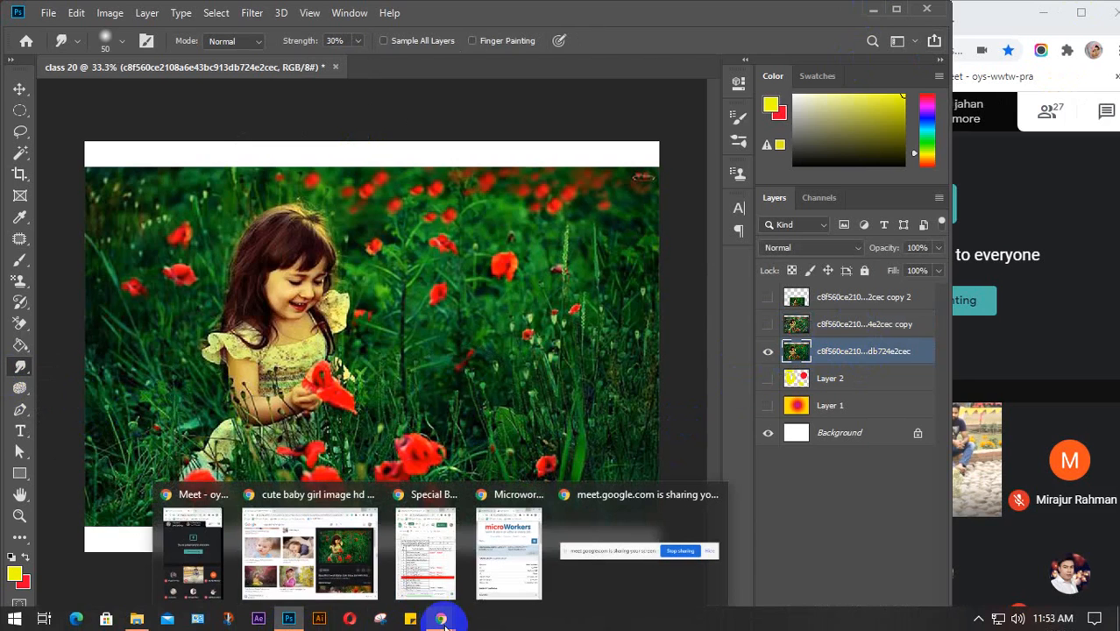
- Switch to the Chrome window with the image search and search Google Images for "candle"
left_click(308, 550)
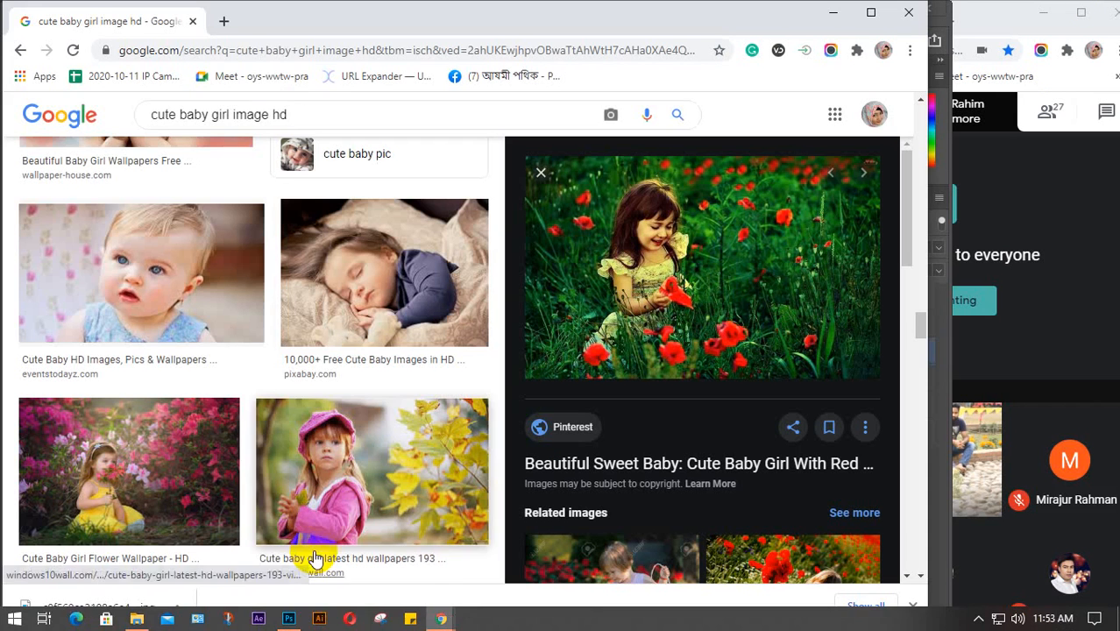
left_click_drag(295, 113, 125, 117)
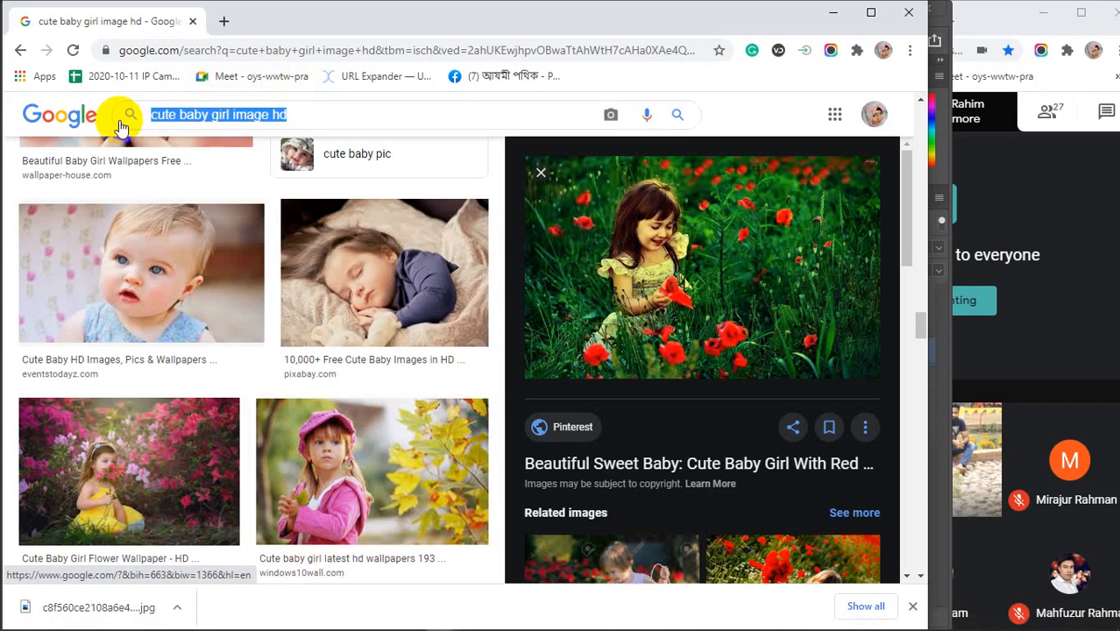
type("candl")
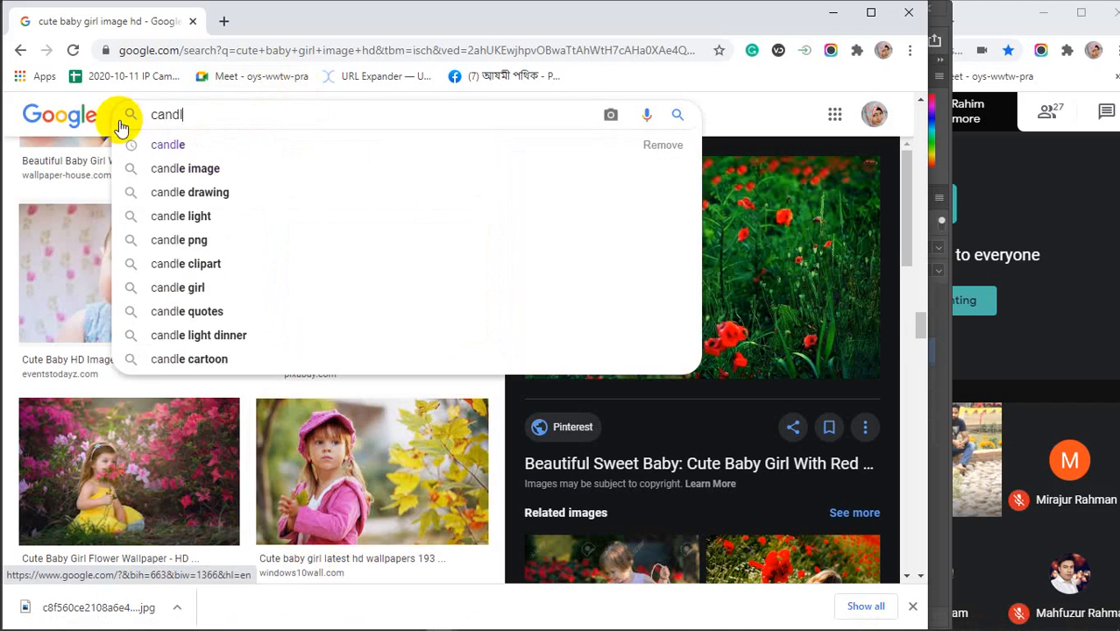
type("e")
key("Return")
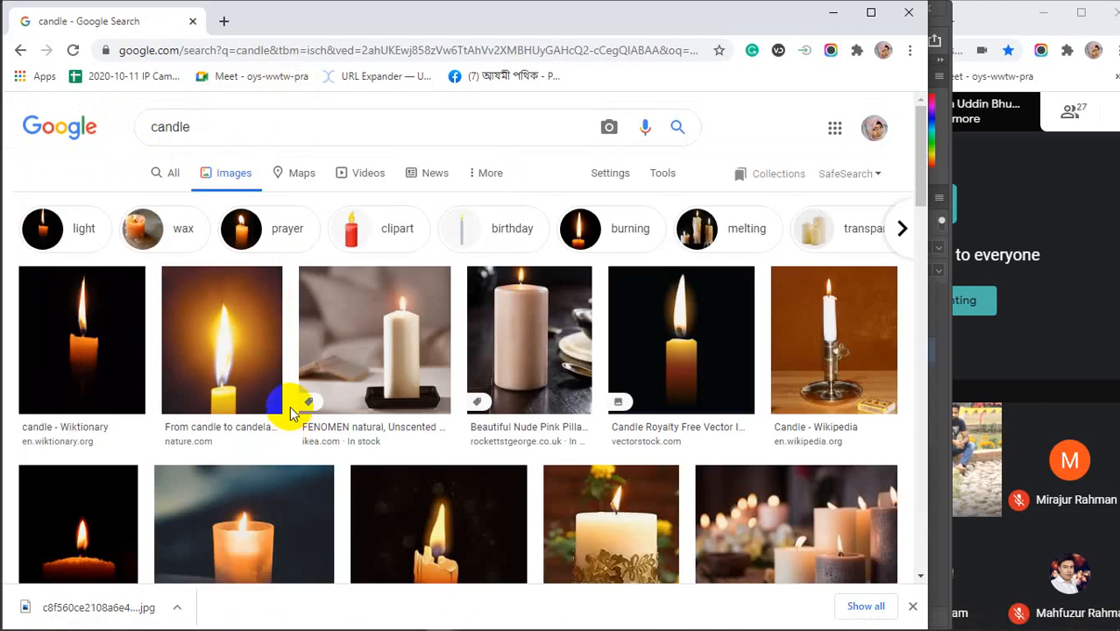
- Open the Pexels "Candle on Black Background" result, look through its related images, and copy the large preview image
scroll(292, 410, "down", 2)
scroll(292, 412, "down", 1)
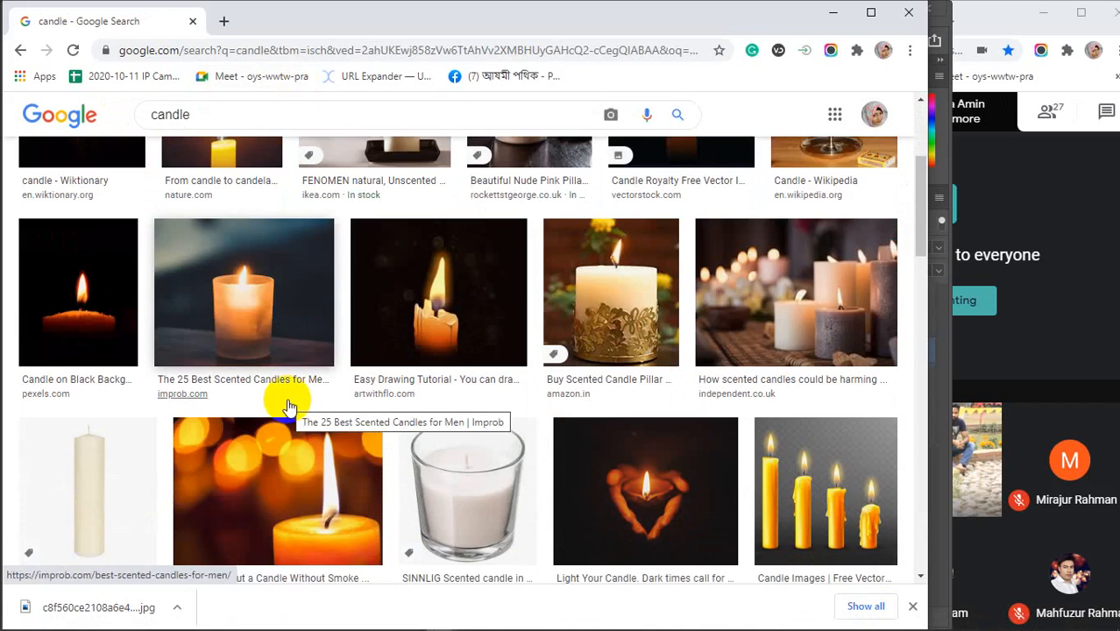
left_click(56, 250)
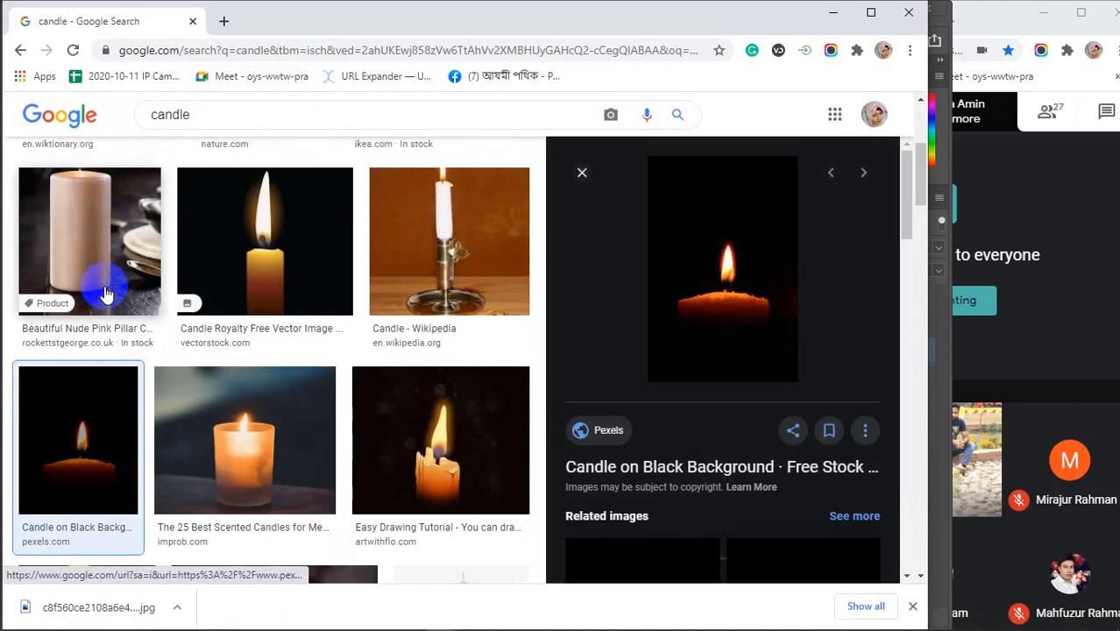
scroll(770, 275, "down", 3)
scroll(772, 279, "down", 3)
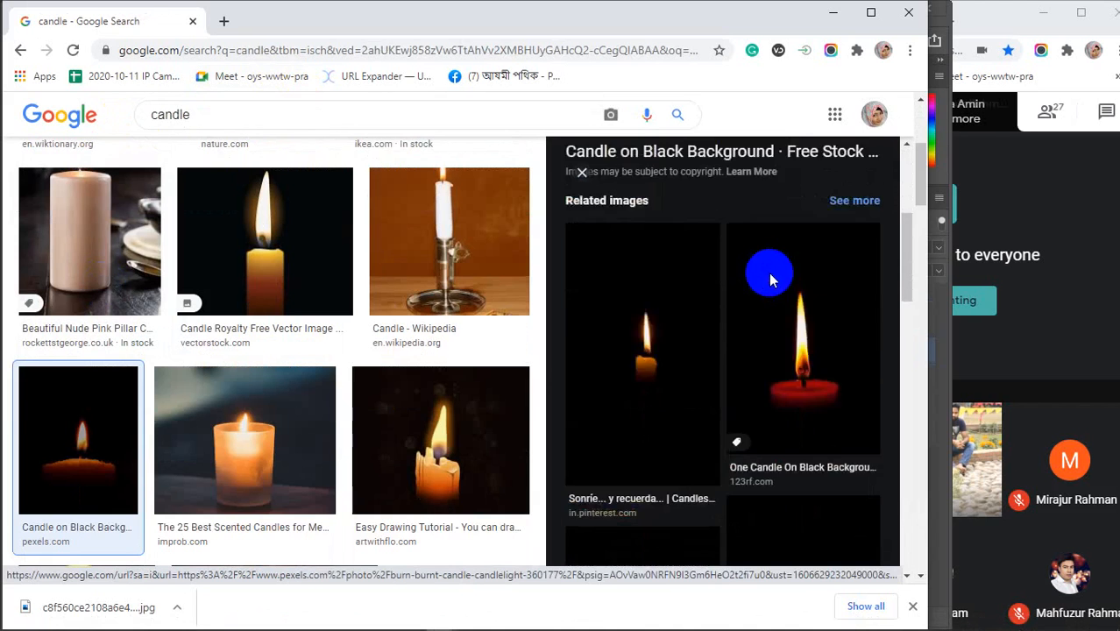
scroll(771, 279, "down", 2)
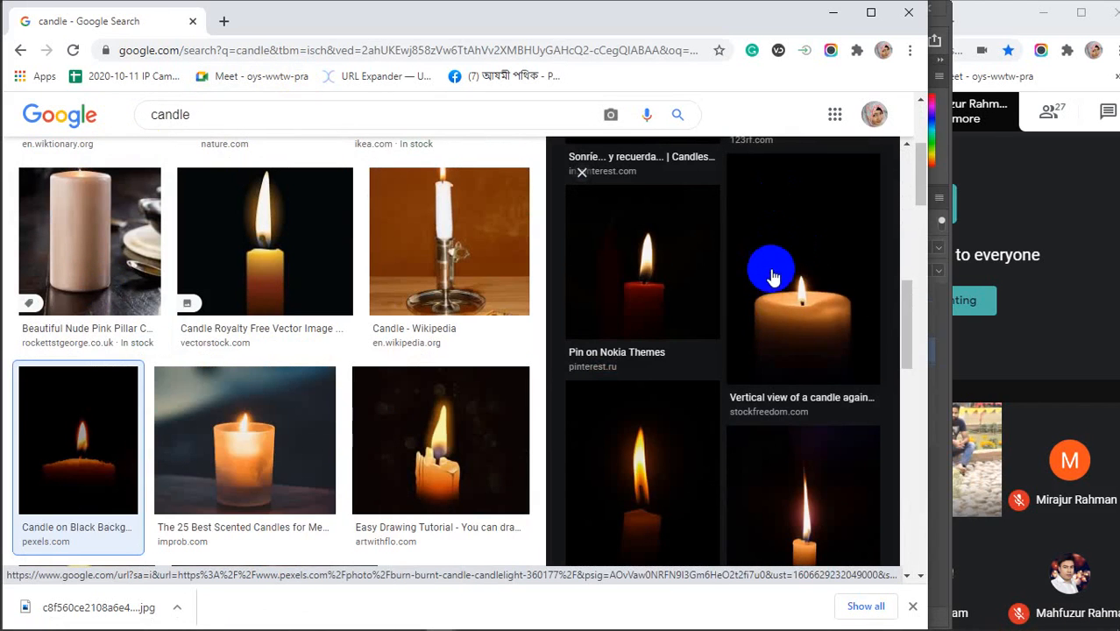
scroll(764, 419, "up", 8)
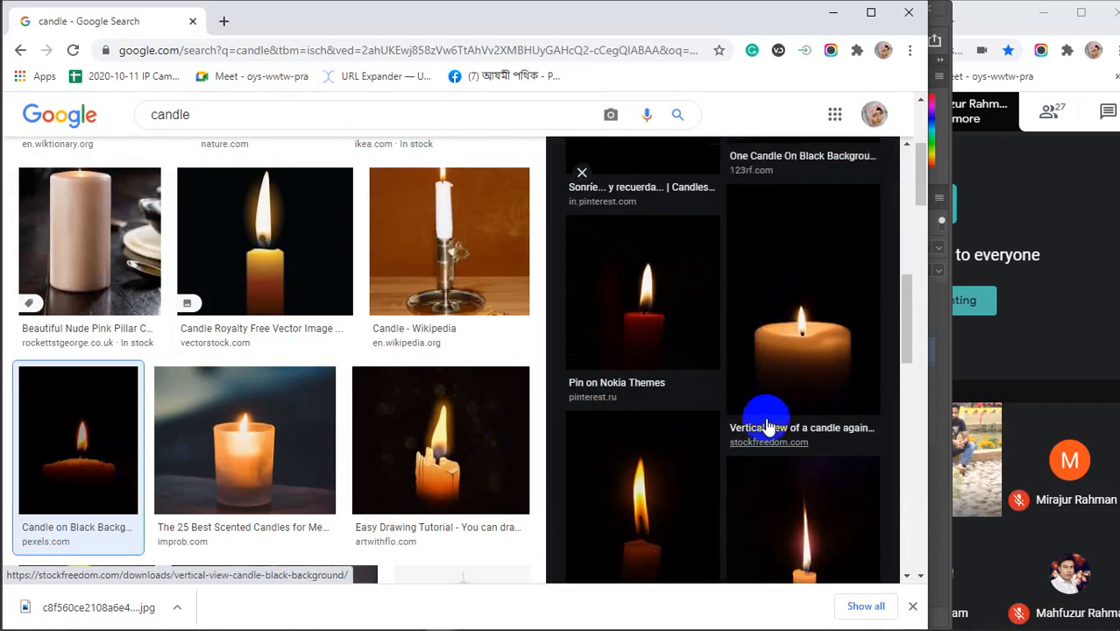
right_click(706, 238)
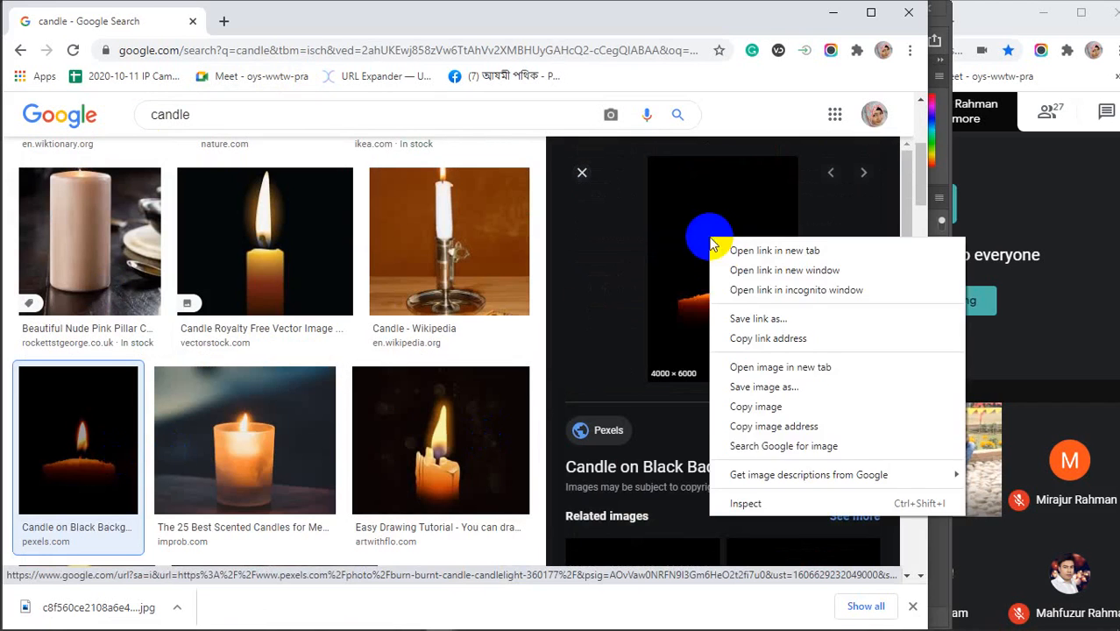
left_click(752, 407)
- Return to Photoshop, hide the girl photo layer and paste the copied candle image above it
left_click(833, 12)
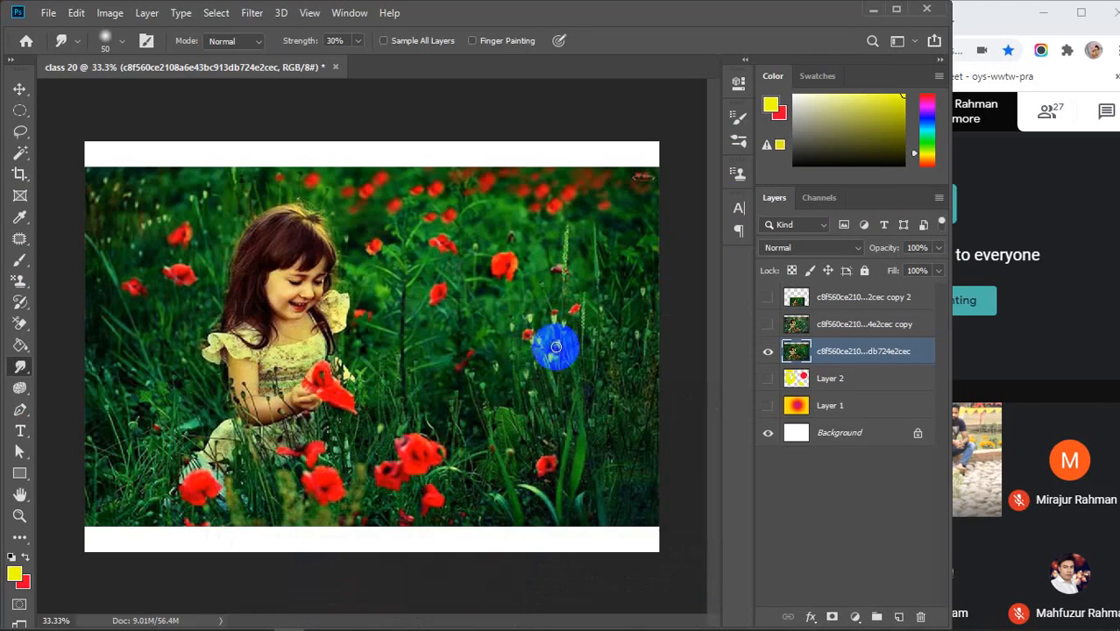
left_click(769, 353)
key("ctrl+v")
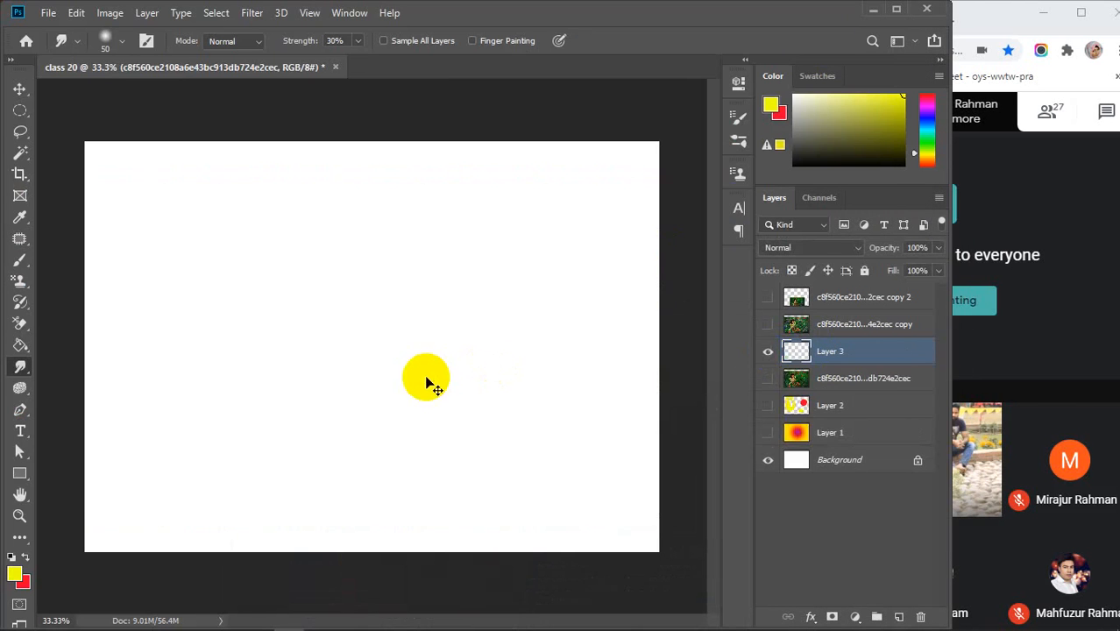
- Enlarge the pasted candle layer proportionally to about 573% and centre it horizontally on the canvas, covering its full height
key("ctrl+t")
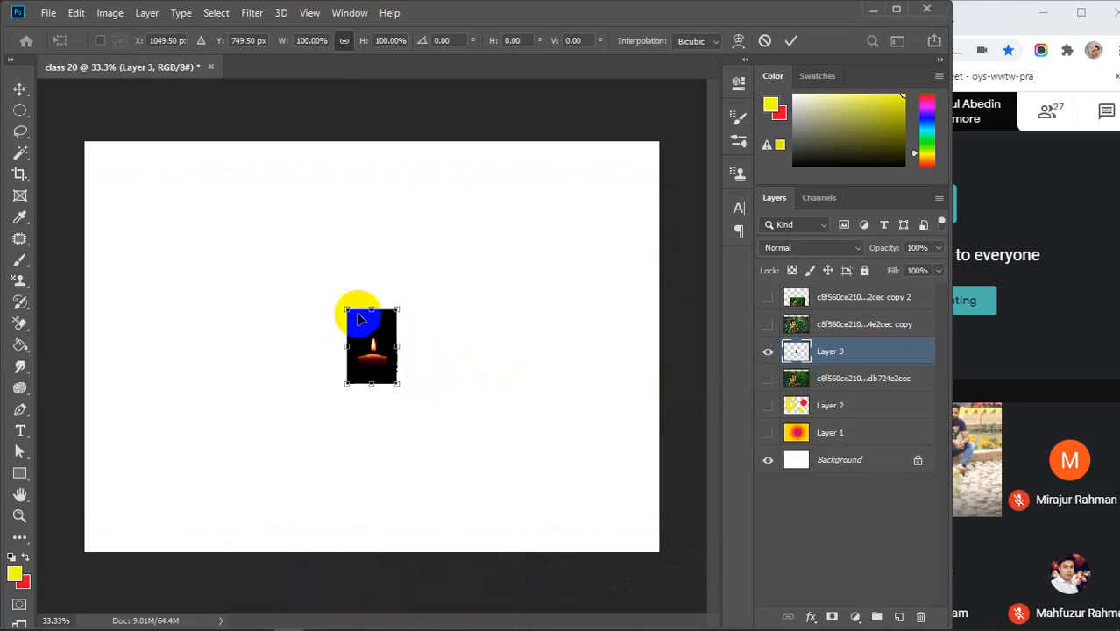
left_click_drag(348, 307, 230, 147)
left_click_drag(394, 383, 567, 540)
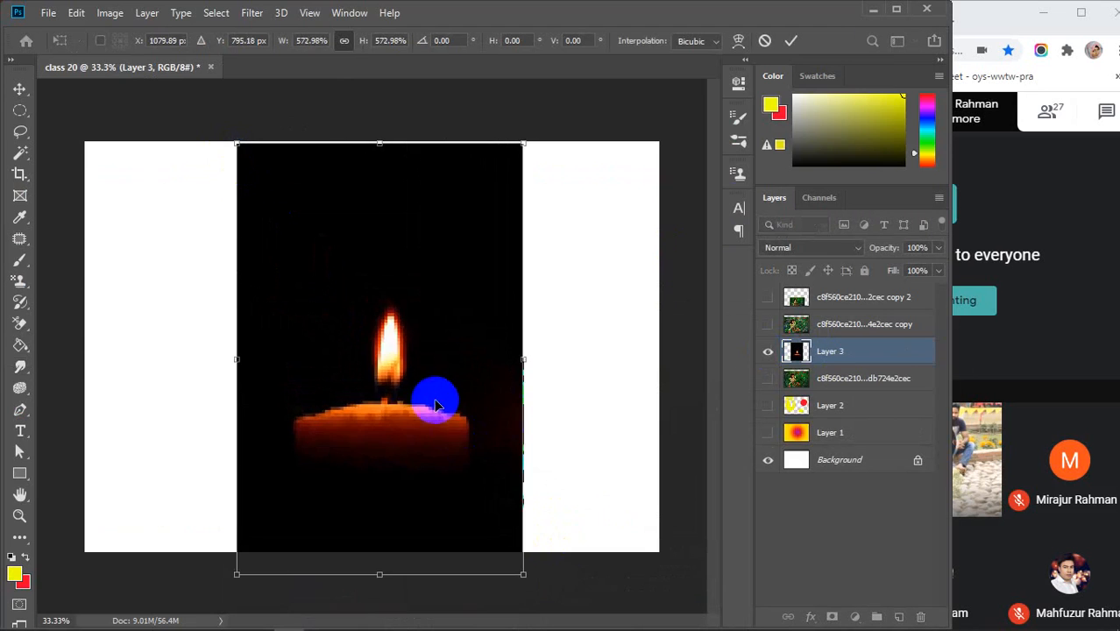
mouse_move(437, 393)
left_mouse_down()
mouse_move(438, 412)
mouse_move(440, 393)
mouse_move(433, 403)
left_mouse_up()
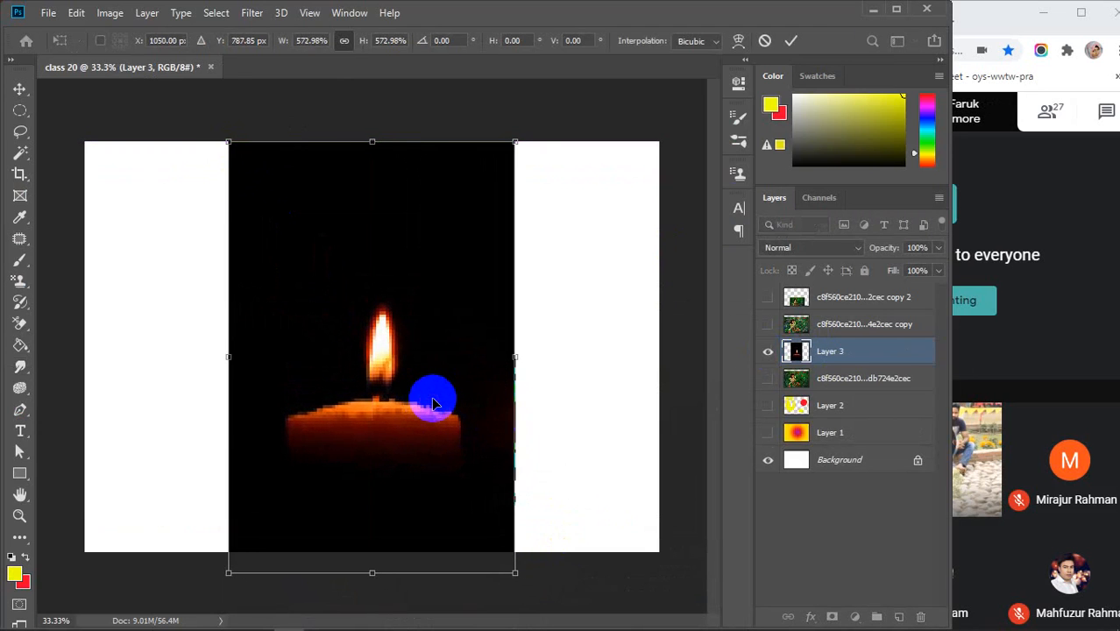
key("Return")
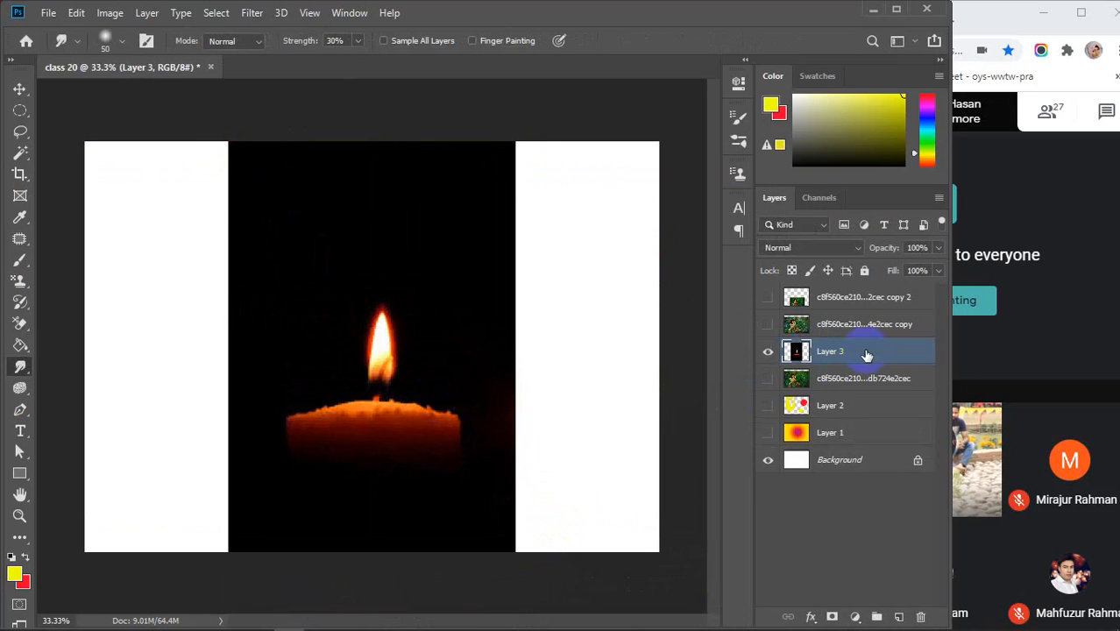
- Duplicate the candle layer and hide the original
key("ctrl+j")
left_click(768, 378)
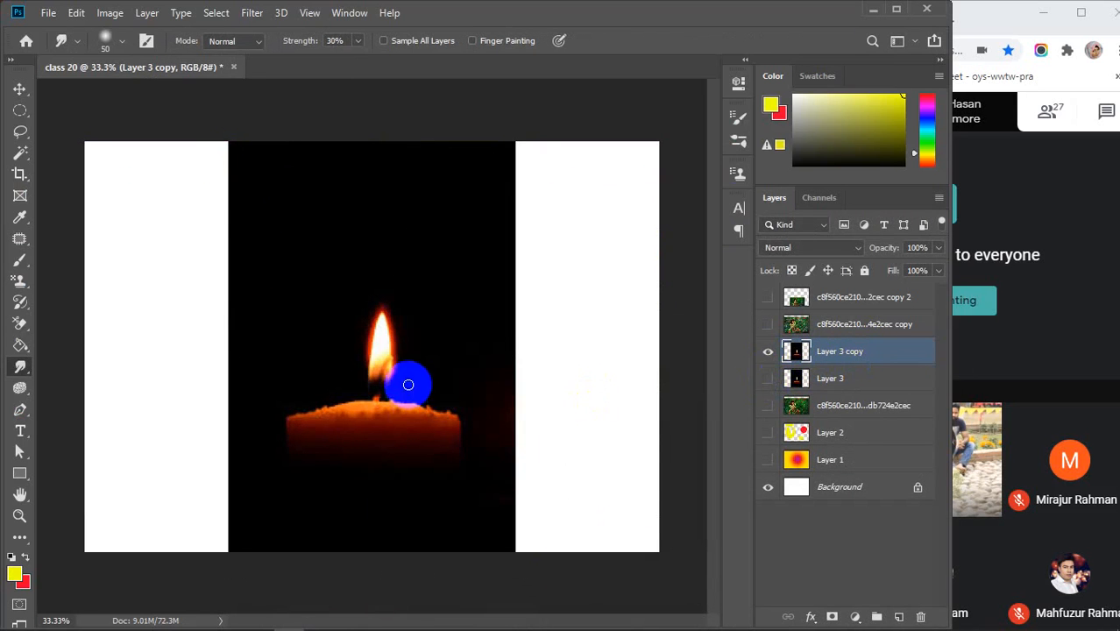
- Smudge the candle flame upward into a long streak with the brush hardness and strength set to 100%
left_click(122, 41)
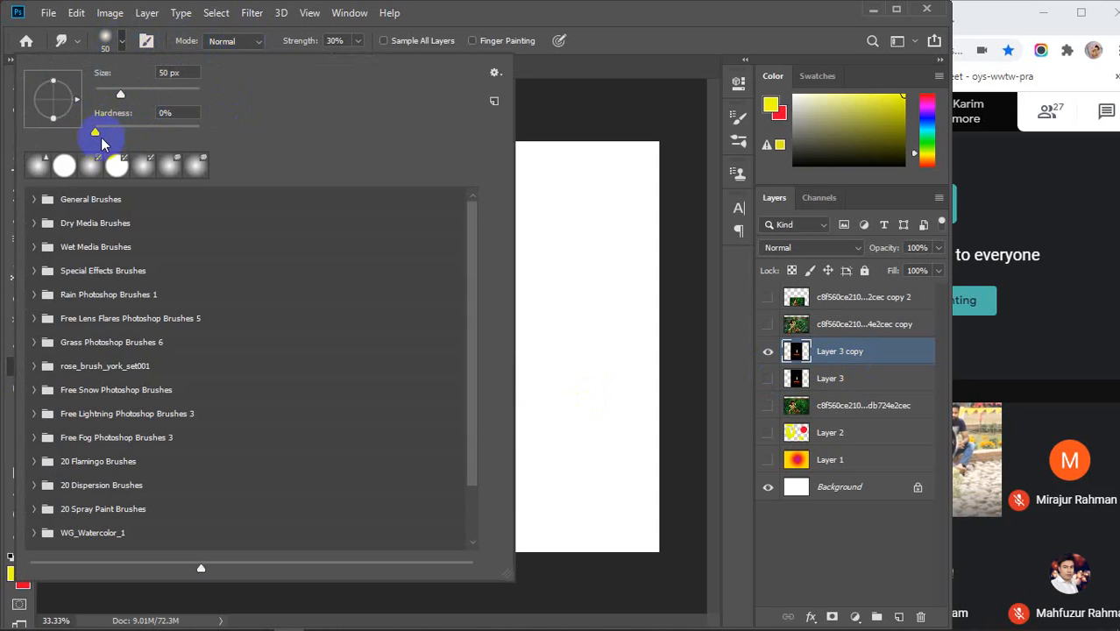
left_click_drag(96, 134, 229, 140)
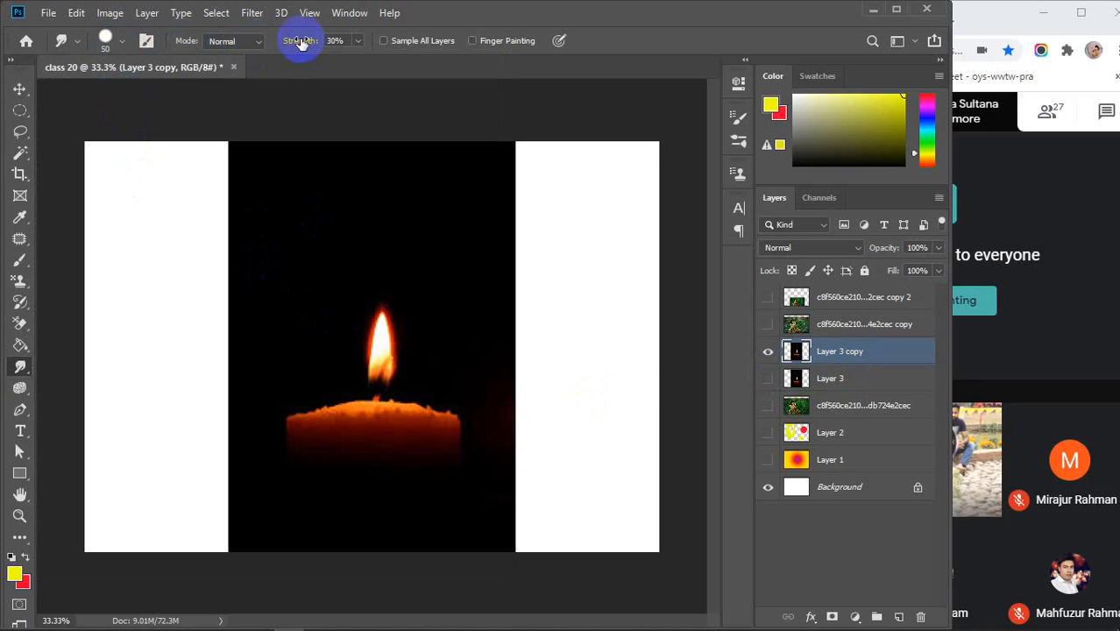
left_click_drag(300, 41, 495, 62)
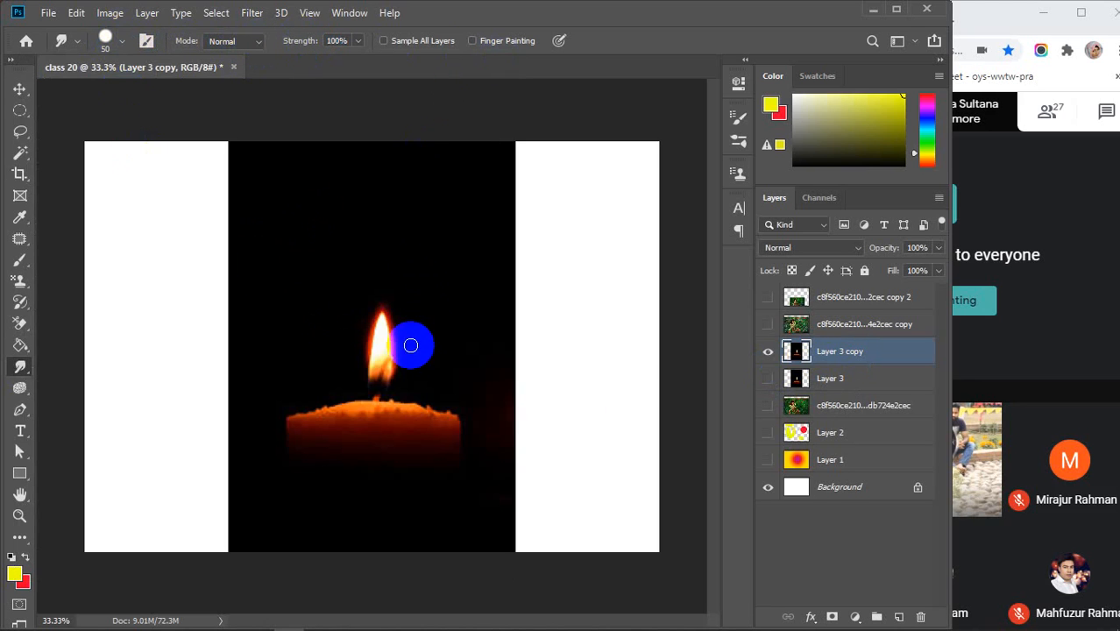
scroll(411, 345, "up", 1)
mouse_move(412, 346)
left_mouse_down()
mouse_move(376, 351)
mouse_move(375, 365)
mouse_move(426, 205)
left_mouse_up()
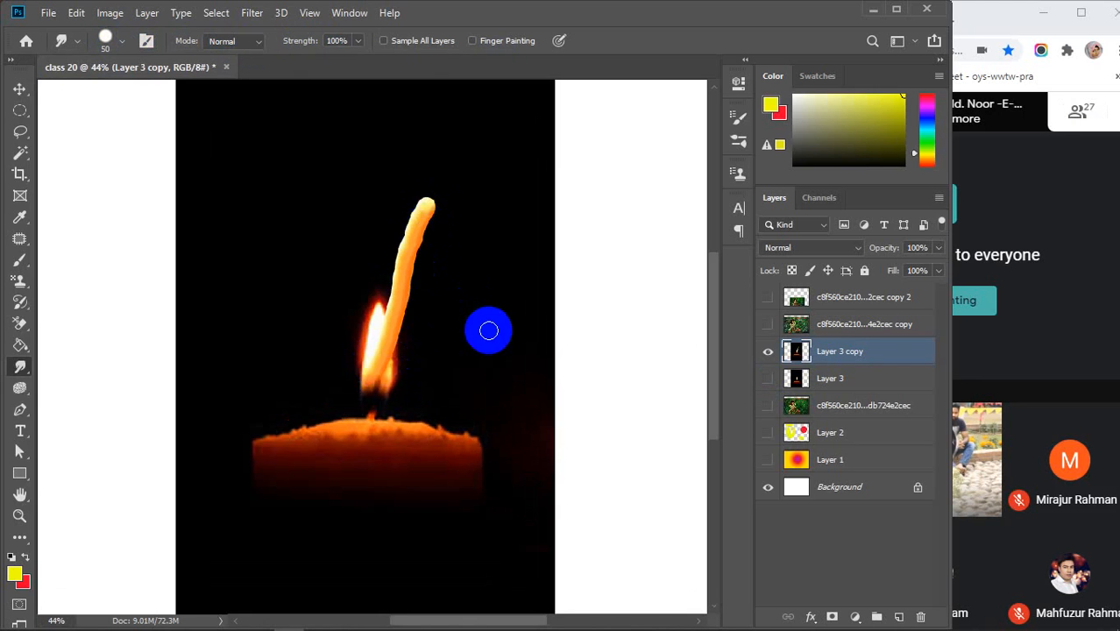
key("ctrl+v")
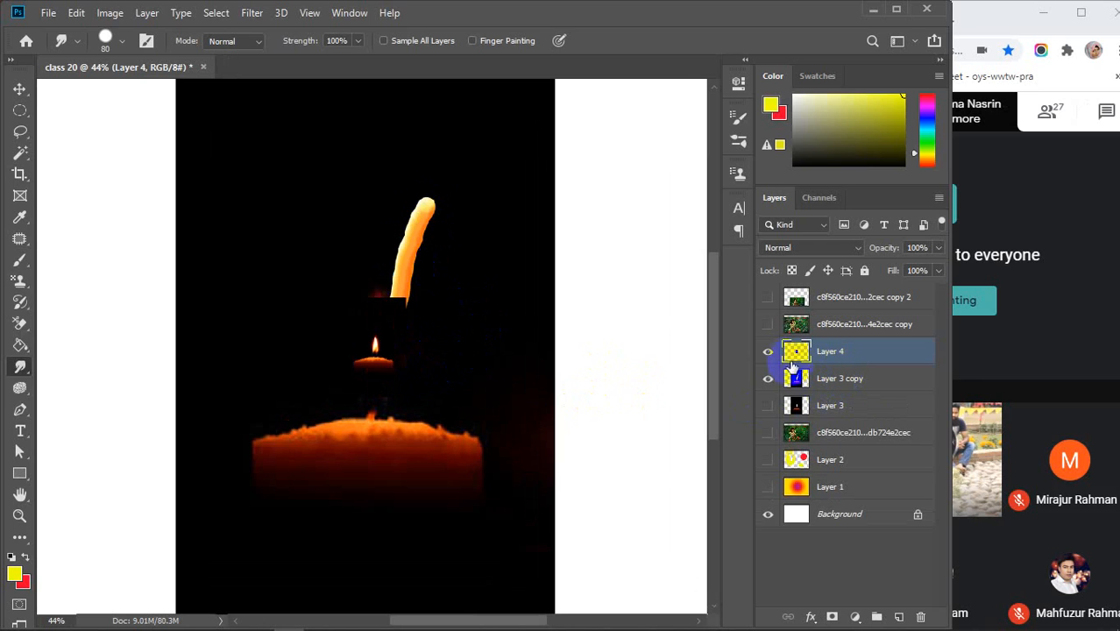
left_click(767, 351)
left_click(768, 351)
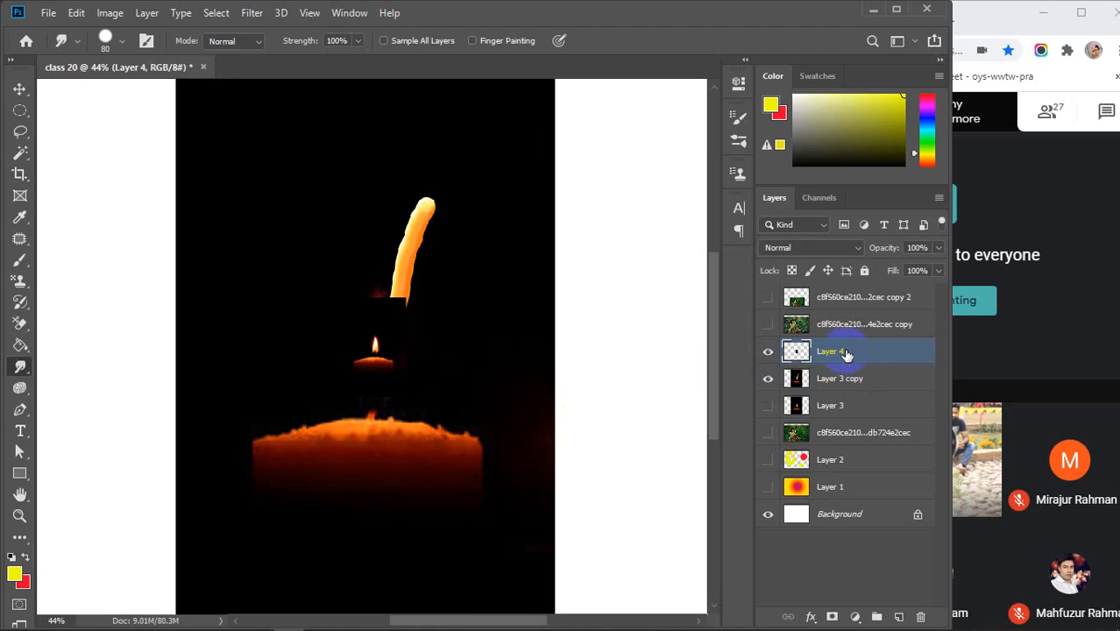
key("Delete")
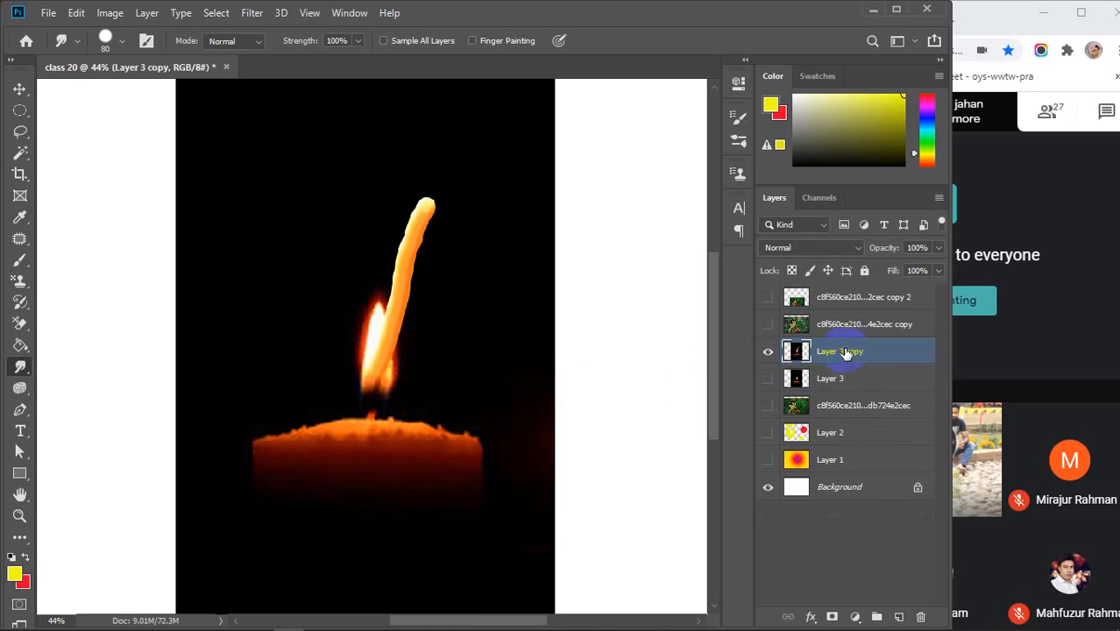
- Undo the extra pasted candle layer and the smudge stroke on the flame
key("ctrl+z")
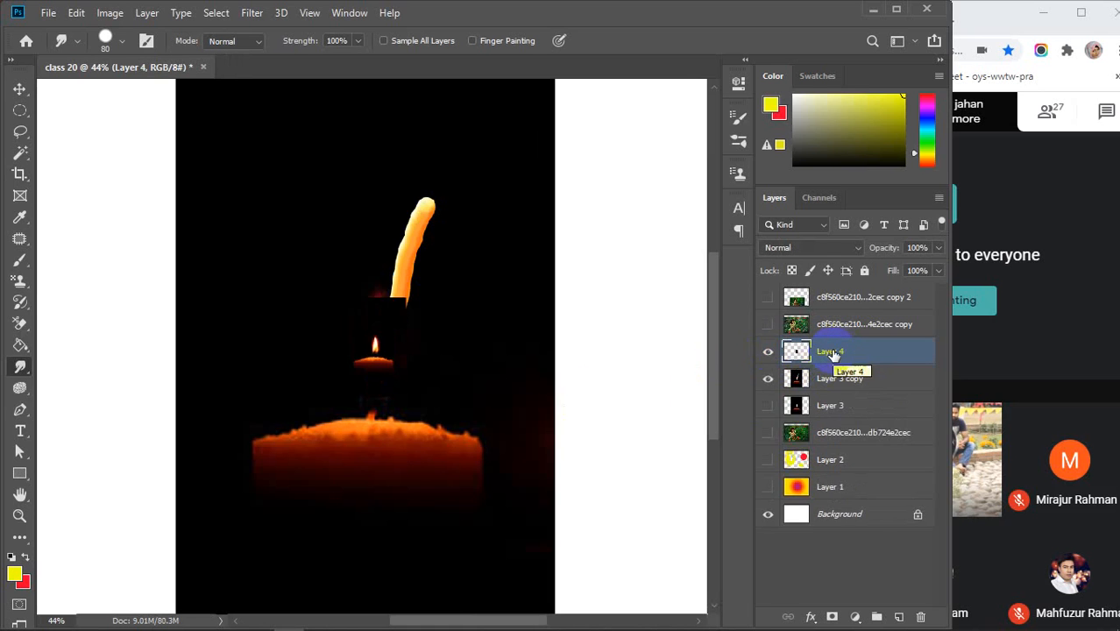
key("ctrl+z")
key("Delete")
key("ctrl+z")
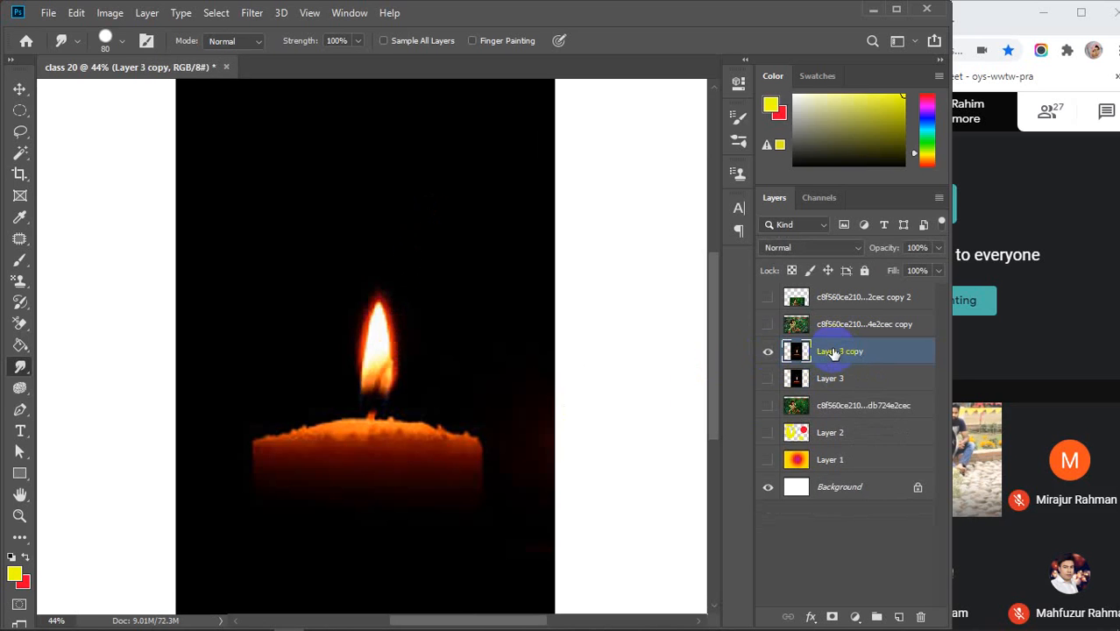
- Try a hard-edged 80 px smudge stroke from the base of the flame upward, then undo it
mouse_move(375, 380)
left_mouse_down()
mouse_move(390, 300)
mouse_move(432, 217)
left_mouse_up()
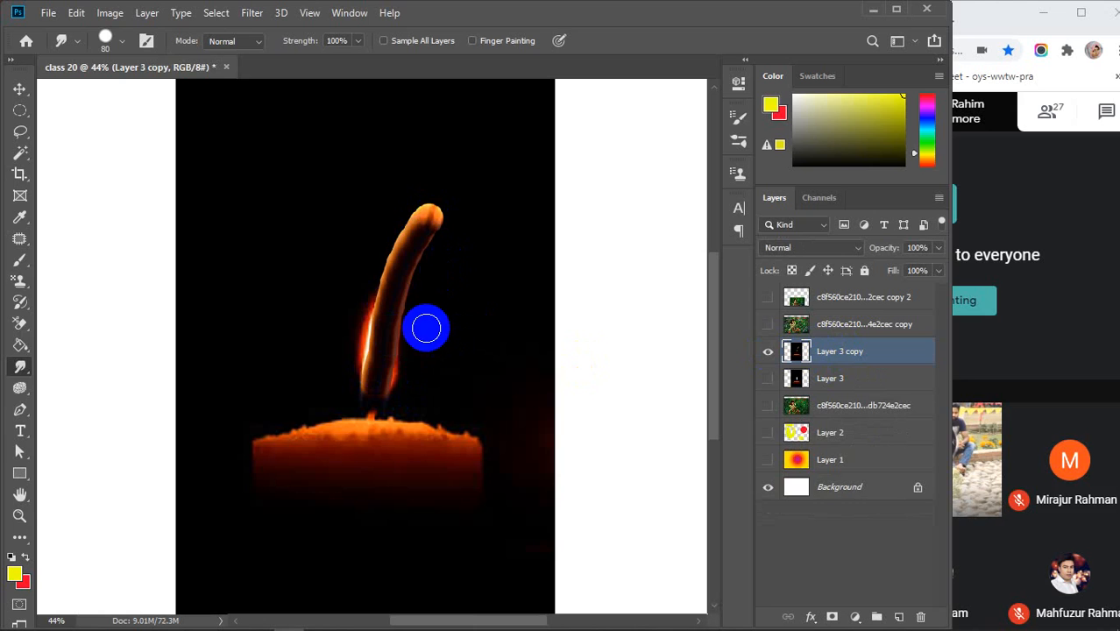
key("ctrl+z")
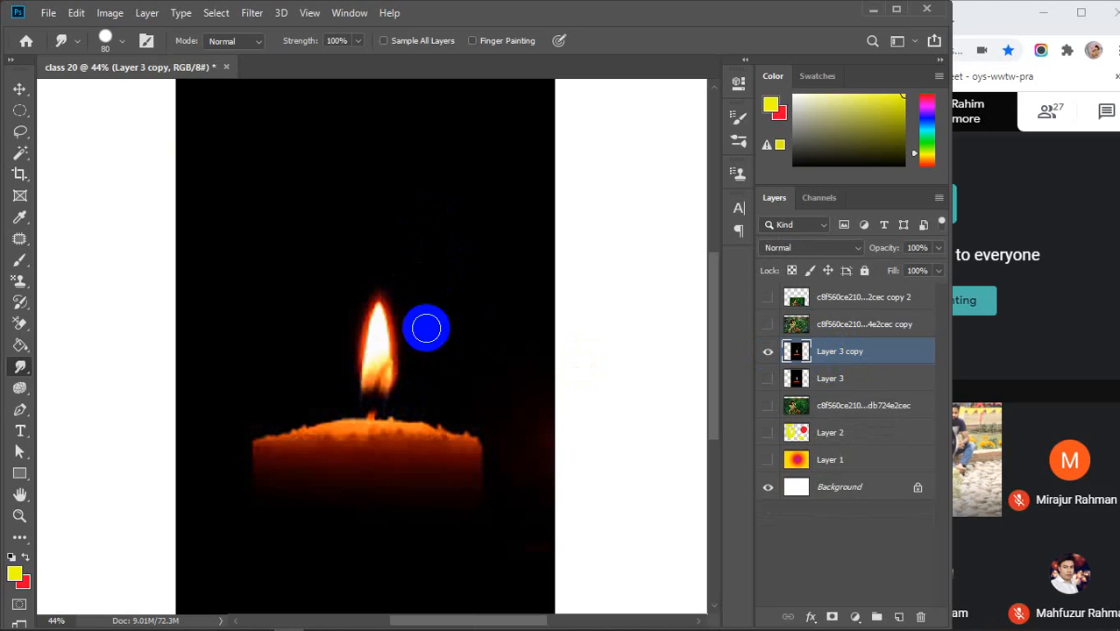
- Set the Smudge brush hardness to 0%
left_click(124, 41)
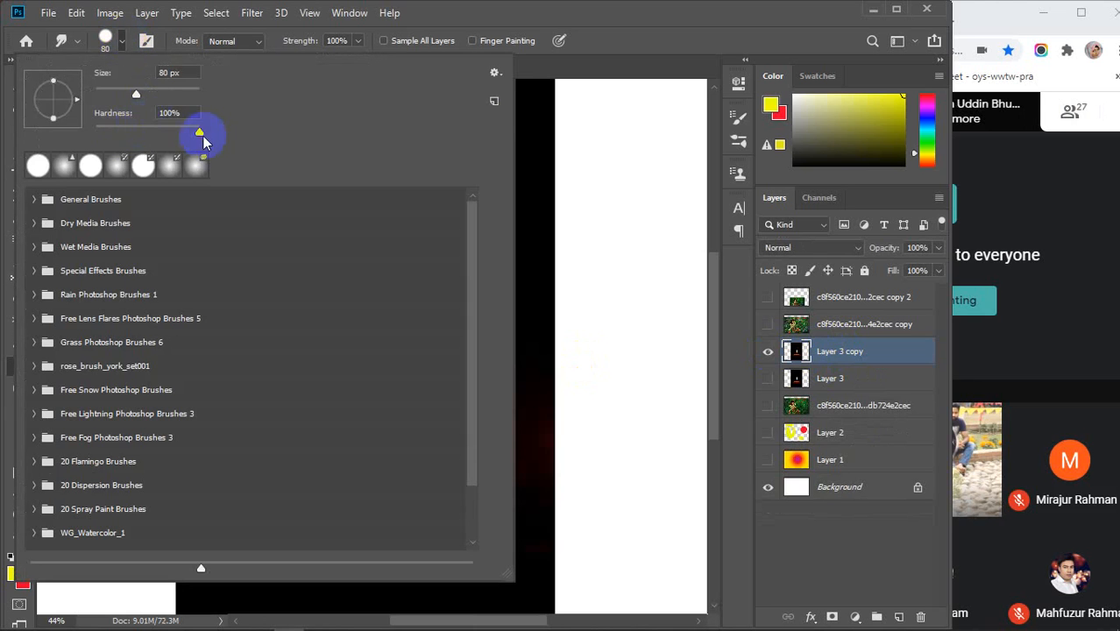
left_click_drag(194, 132, 25, 126)
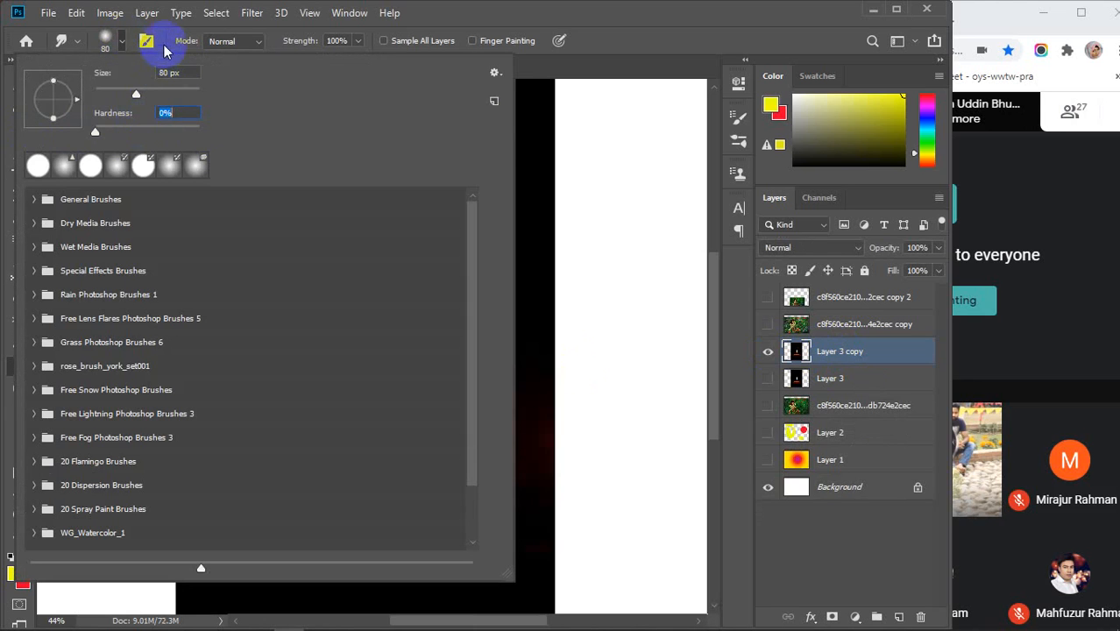
left_click(305, 42)
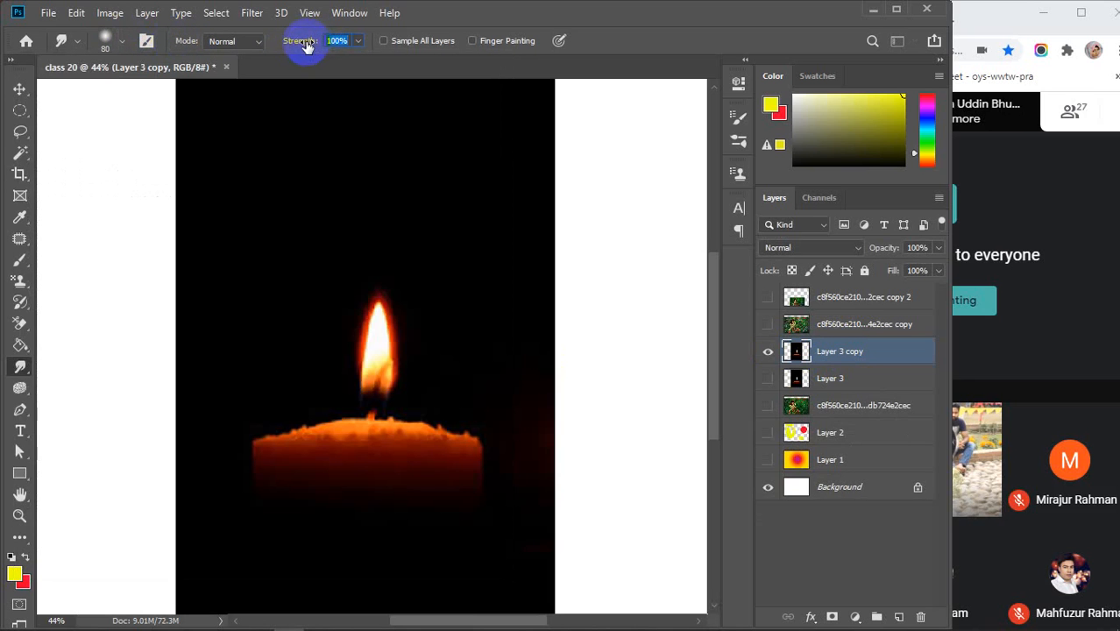
- Try a soft smudge stroke pulling the flame upward and curving it sideways at 100% strength, then undo it
mouse_move(408, 328)
left_mouse_down()
mouse_move(368, 363)
mouse_move(371, 337)
mouse_move(502, 282)
left_mouse_up()
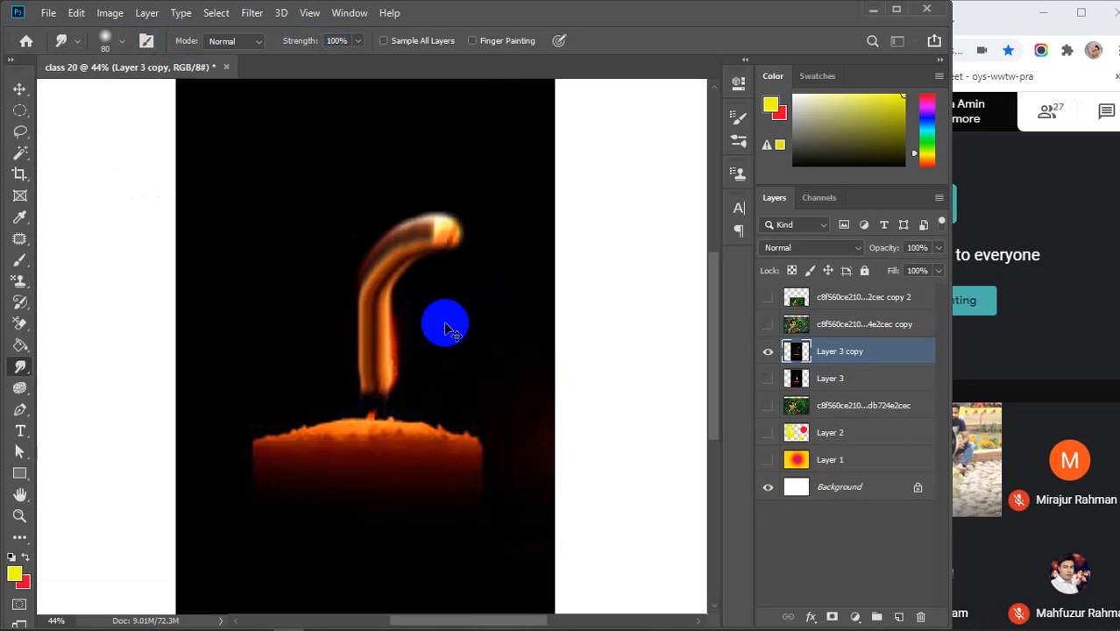
key("ctrl+z")
- Set the Smudge tool strength to 30% for working on the candle flame
left_click_drag(307, 43, 157, 77)
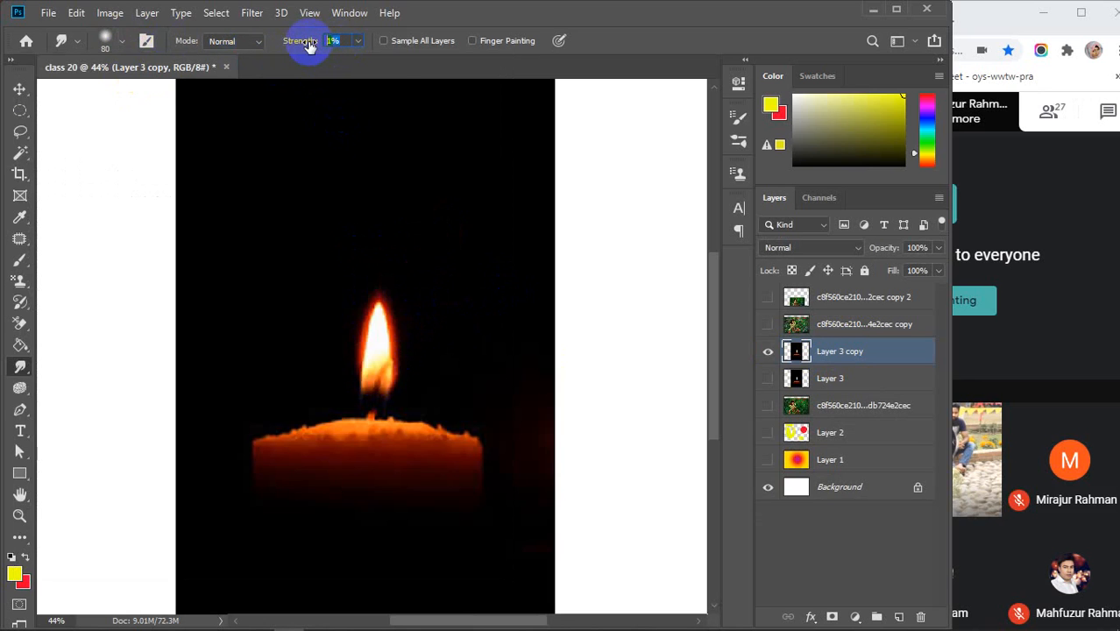
type("30")
scroll(381, 368, "up", 1)
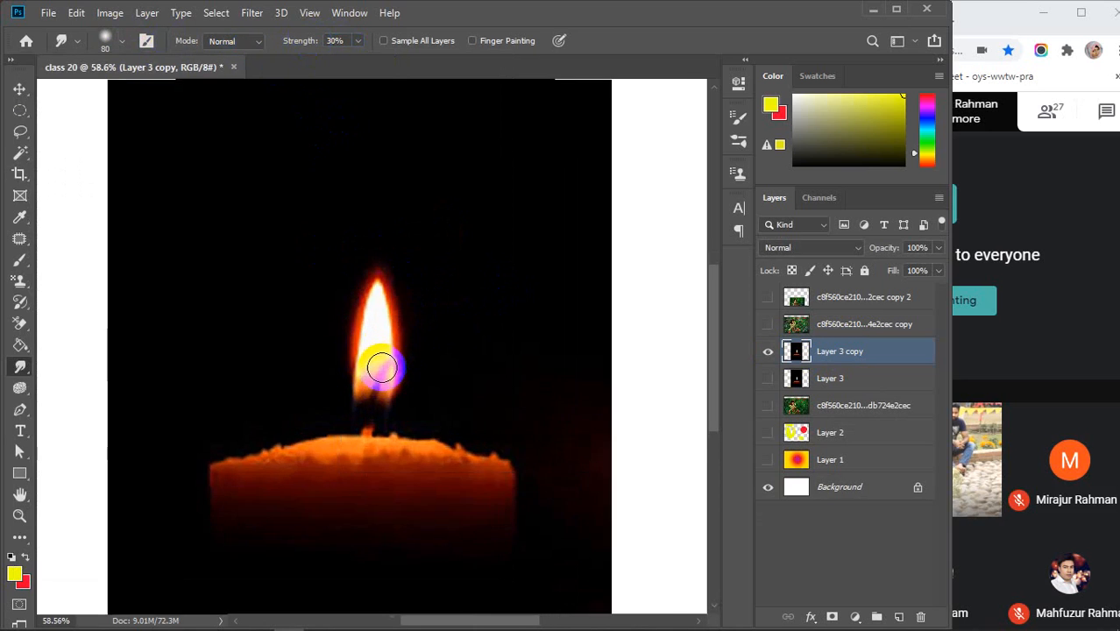
scroll(381, 368, "up", 1)
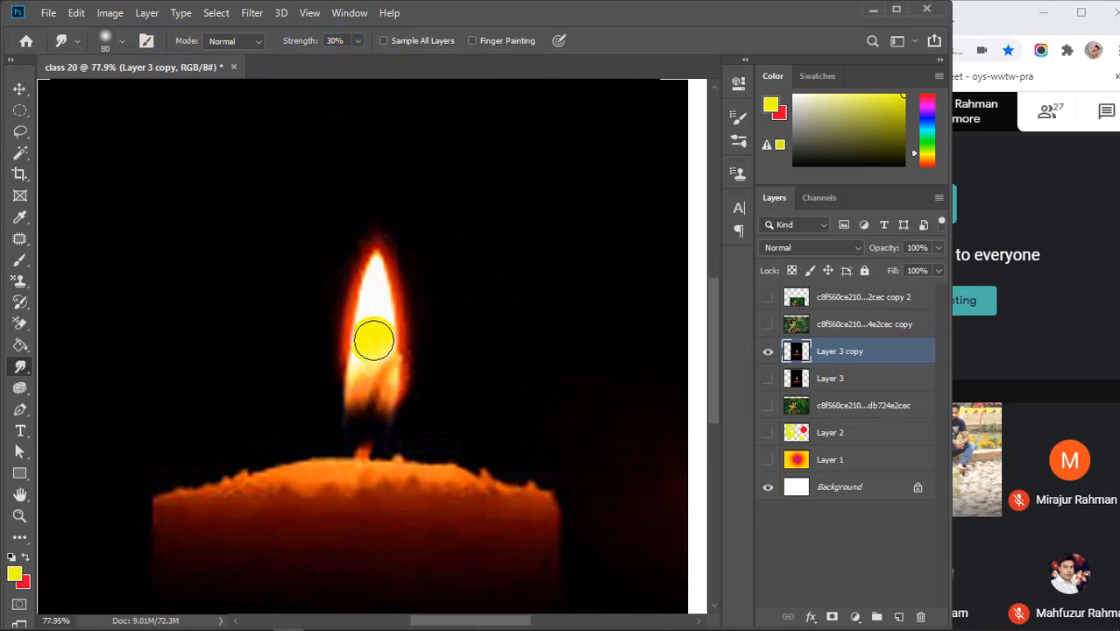
- Smudge the candle flame on Layer 3 copy with the 80 px brush at 30% strength into a taller, wider flame with a curved tip
left_click_drag(373, 337, 384, 132)
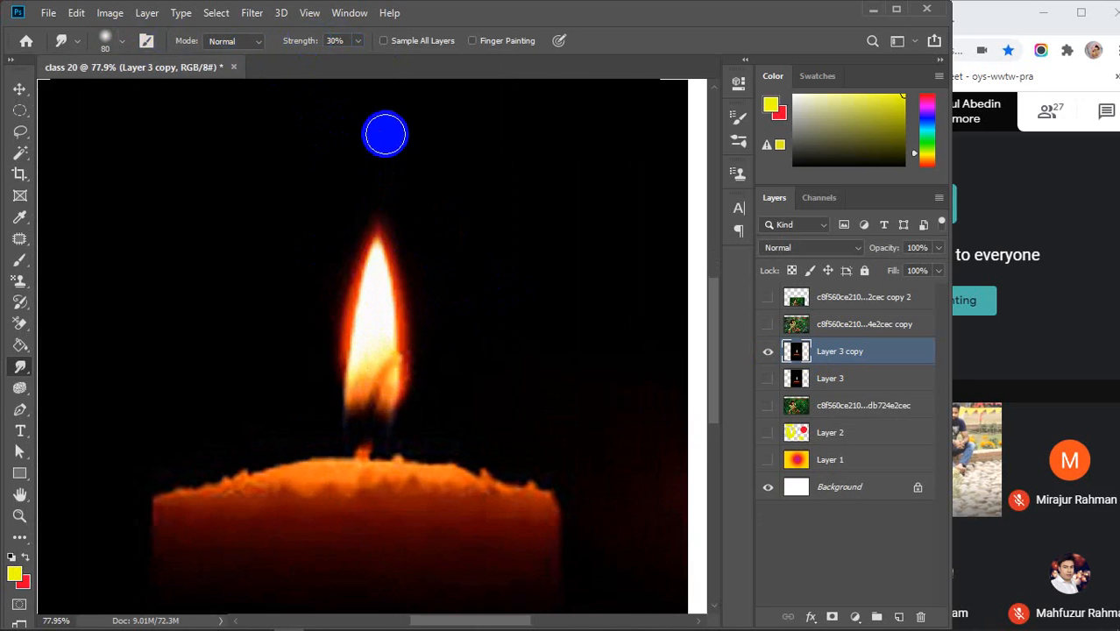
mouse_move(372, 347)
left_mouse_down()
mouse_move(354, 287)
mouse_move(370, 326)
mouse_move(370, 337)
mouse_move(355, 339)
mouse_move(344, 323)
mouse_move(359, 361)
mouse_move(321, 342)
mouse_move(351, 334)
mouse_move(354, 320)
mouse_move(320, 310)
mouse_move(351, 302)
mouse_move(318, 265)
mouse_move(355, 275)
mouse_move(349, 259)
mouse_move(369, 254)
mouse_move(378, 200)
left_mouse_up()
mouse_move(375, 278)
left_mouse_down()
mouse_move(443, 259)
mouse_move(437, 311)
mouse_move(454, 302)
mouse_move(434, 323)
mouse_move(459, 329)
left_mouse_up()
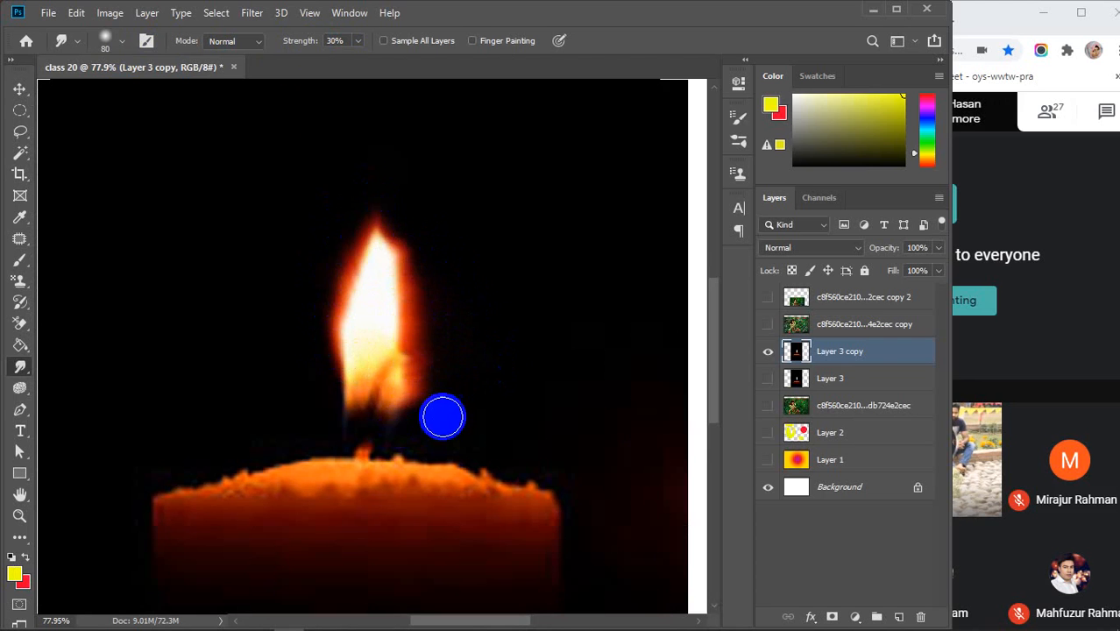
mouse_move(408, 419)
left_mouse_down()
mouse_move(445, 429)
mouse_move(409, 419)
mouse_move(411, 386)
mouse_move(384, 344)
mouse_move(403, 343)
mouse_move(426, 312)
mouse_move(405, 358)
mouse_move(409, 281)
mouse_move(397, 249)
mouse_move(397, 369)
mouse_move(414, 344)
mouse_move(414, 309)
mouse_move(374, 234)
mouse_move(420, 375)
mouse_move(366, 383)
mouse_move(301, 330)
mouse_move(367, 364)
mouse_move(356, 397)
mouse_move(313, 371)
mouse_move(335, 384)
mouse_move(337, 406)
mouse_move(300, 347)
mouse_move(370, 419)
mouse_move(341, 409)
mouse_move(349, 383)
mouse_move(347, 417)
mouse_move(308, 399)
mouse_move(405, 436)
mouse_move(439, 402)
mouse_move(409, 420)
mouse_move(429, 387)
mouse_move(414, 406)
mouse_move(338, 399)
mouse_move(322, 406)
mouse_move(336, 420)
mouse_move(287, 429)
mouse_move(357, 436)
mouse_move(339, 433)
mouse_move(344, 284)
mouse_move(351, 341)
mouse_move(330, 370)
mouse_move(339, 274)
mouse_move(357, 262)
mouse_move(321, 342)
mouse_move(357, 285)
mouse_move(392, 187)
mouse_move(389, 243)
mouse_move(408, 349)
mouse_move(418, 348)
mouse_move(387, 168)
mouse_move(395, 250)
mouse_move(370, 240)
mouse_move(390, 129)
mouse_move(375, 234)
mouse_move(358, 203)
mouse_move(380, 193)
mouse_move(365, 216)
mouse_move(405, 95)
mouse_move(363, 265)
mouse_move(333, 325)
mouse_move(363, 212)
mouse_move(452, 130)
mouse_move(420, 324)
mouse_move(382, 146)
mouse_move(399, 268)
mouse_move(369, 267)
mouse_move(367, 170)
mouse_move(381, 270)
mouse_move(402, 305)
mouse_move(373, 322)
mouse_move(390, 309)
mouse_move(373, 261)
mouse_move(367, 293)
mouse_move(366, 162)
mouse_move(366, 290)
mouse_move(345, 182)
mouse_move(370, 311)
mouse_move(355, 233)
mouse_move(355, 331)
mouse_move(372, 282)
mouse_move(349, 333)
mouse_move(395, 322)
mouse_move(399, 188)
mouse_move(375, 245)
left_mouse_up()
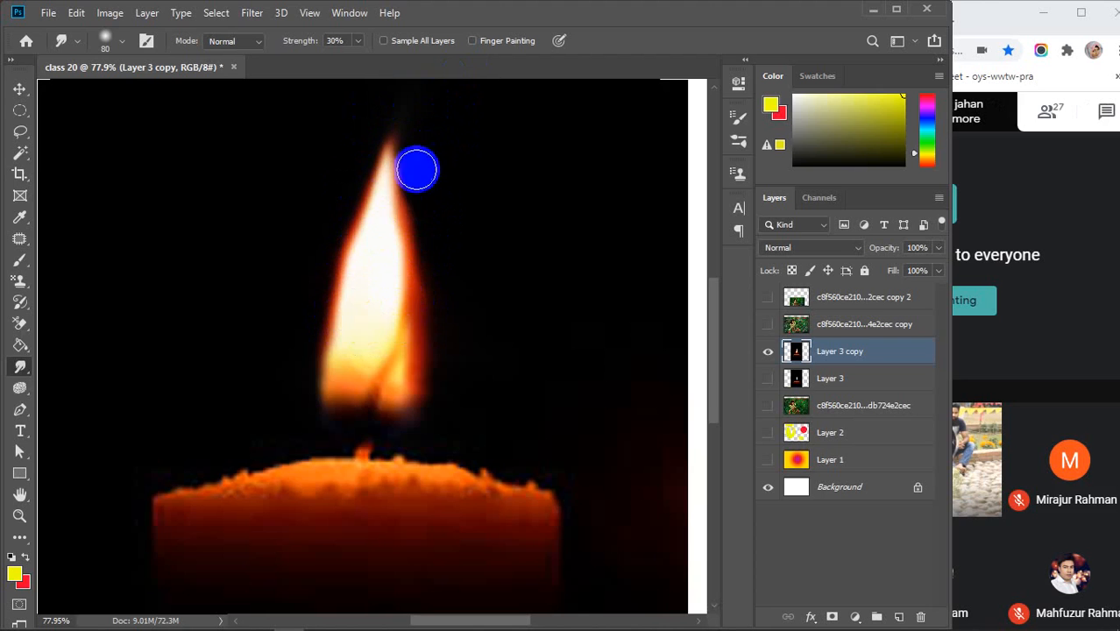
left_click_drag(415, 167, 375, 292)
mouse_move(383, 216)
left_mouse_down()
mouse_move(382, 180)
mouse_move(345, 98)
left_mouse_up()
mouse_move(370, 267)
left_mouse_down()
mouse_move(420, 161)
mouse_move(362, 198)
mouse_move(425, 118)
mouse_move(351, 193)
mouse_move(375, 168)
mouse_move(433, 205)
mouse_move(383, 192)
mouse_move(407, 106)
mouse_move(523, 104)
left_mouse_up()
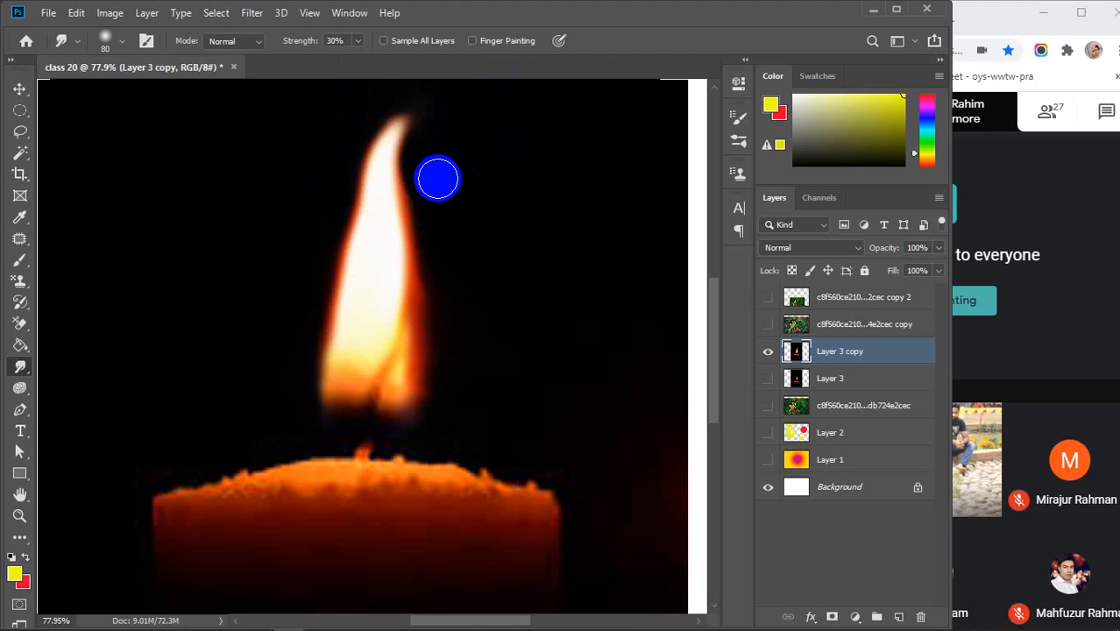
- Refine the flame's curved tip and side edges with smaller Smudge brushes of 35 px and 30 px
key("bracketleft")
key("bracketleft")
key("bracketleft")
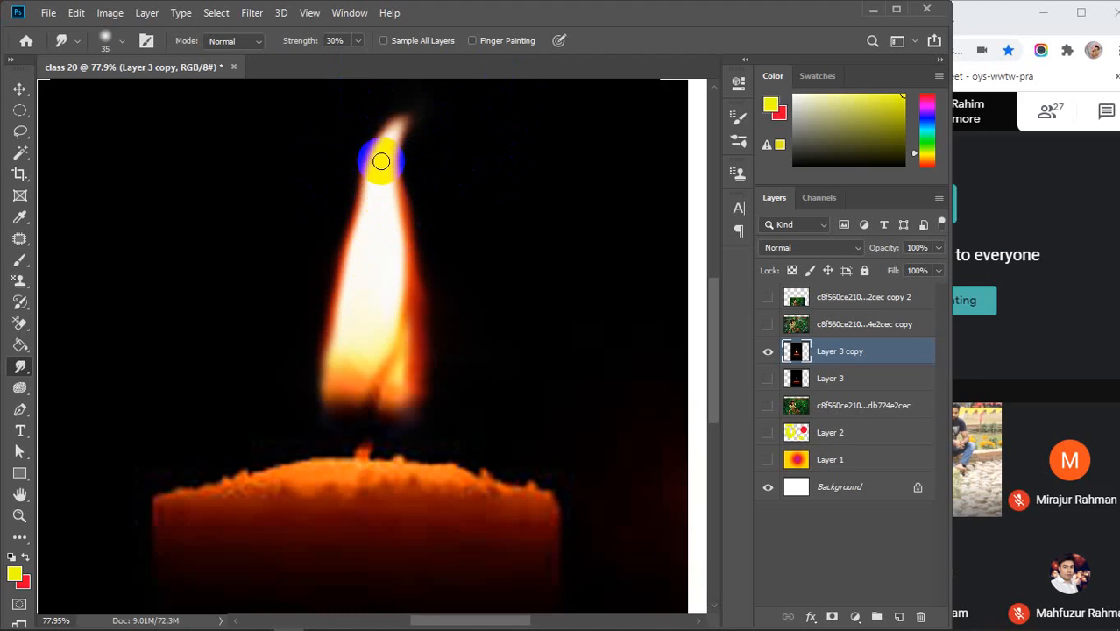
mouse_move(381, 161)
left_mouse_down()
mouse_move(442, 85)
mouse_move(487, 107)
left_mouse_up()
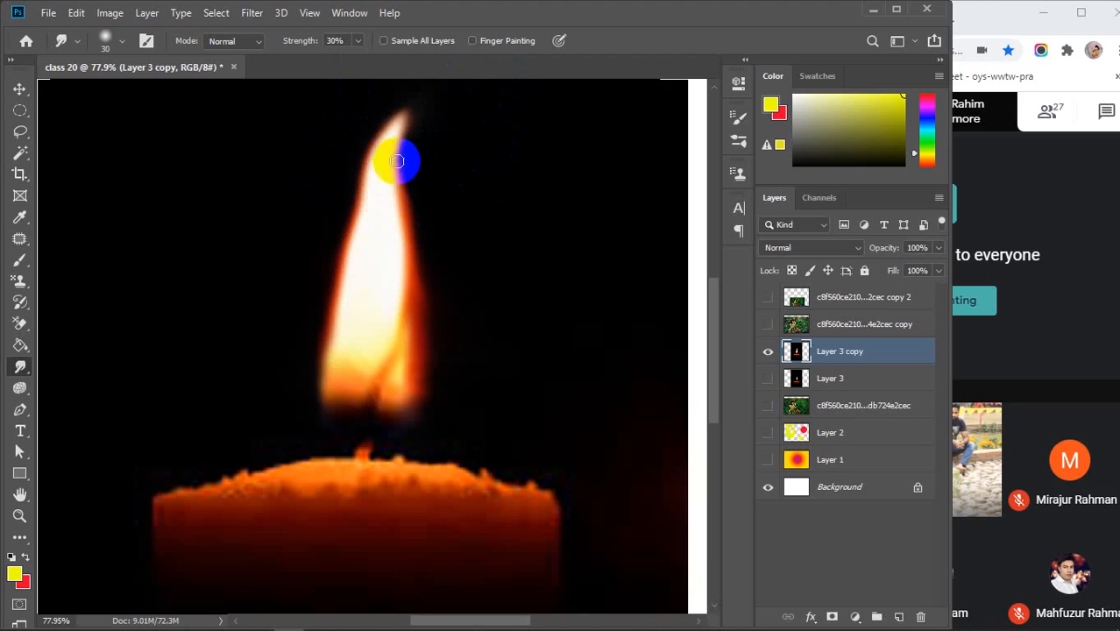
mouse_move(382, 158)
left_mouse_down()
mouse_move(433, 78)
mouse_move(404, 112)
mouse_move(465, 90)
left_mouse_up()
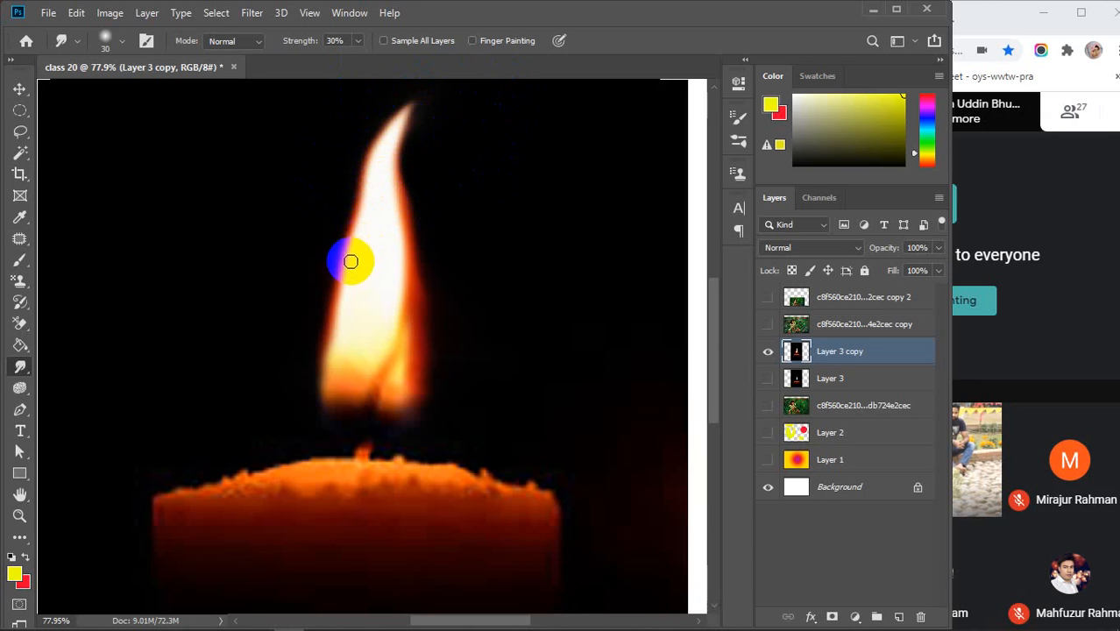
mouse_move(350, 261)
left_mouse_down()
mouse_move(352, 195)
mouse_move(393, 195)
mouse_move(400, 260)
mouse_move(395, 195)
left_mouse_up()
left_click_drag(392, 283, 400, 229)
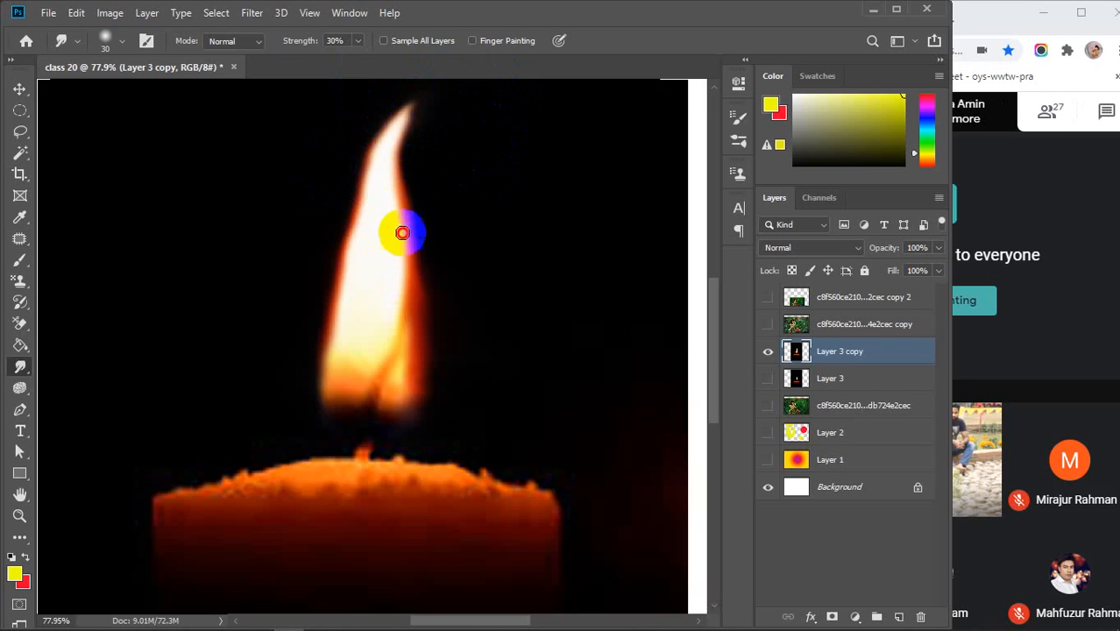
- Show Layer 3 and toggle Layer 3 copy's visibility to compare the original and smudged flames, leaving Layer 3 copy hidden
scroll(478, 269, "down", 5)
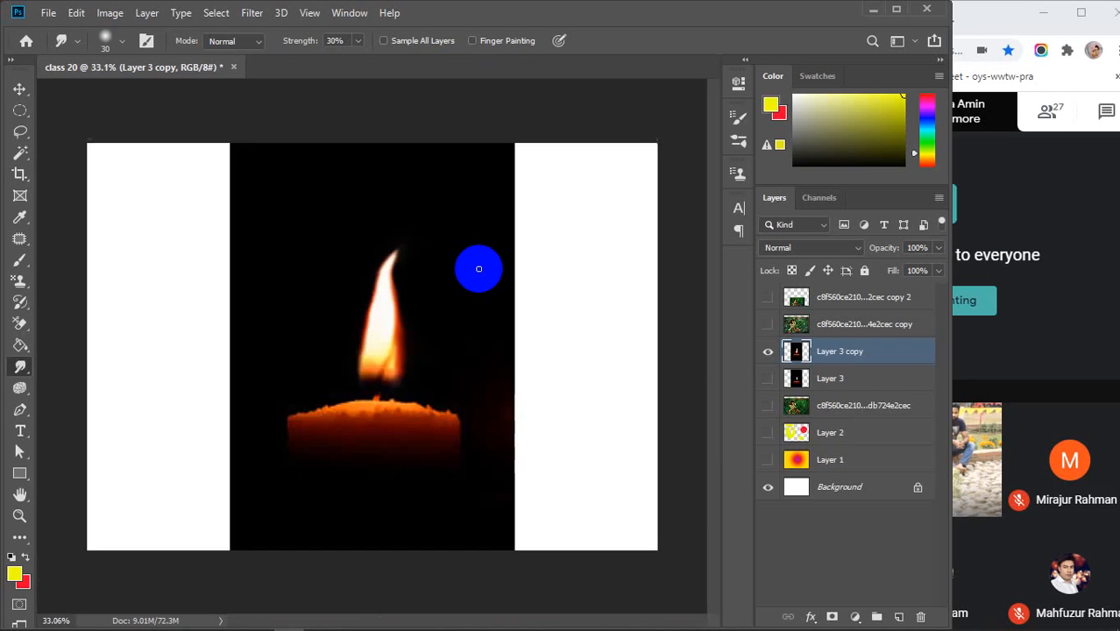
left_click(767, 380)
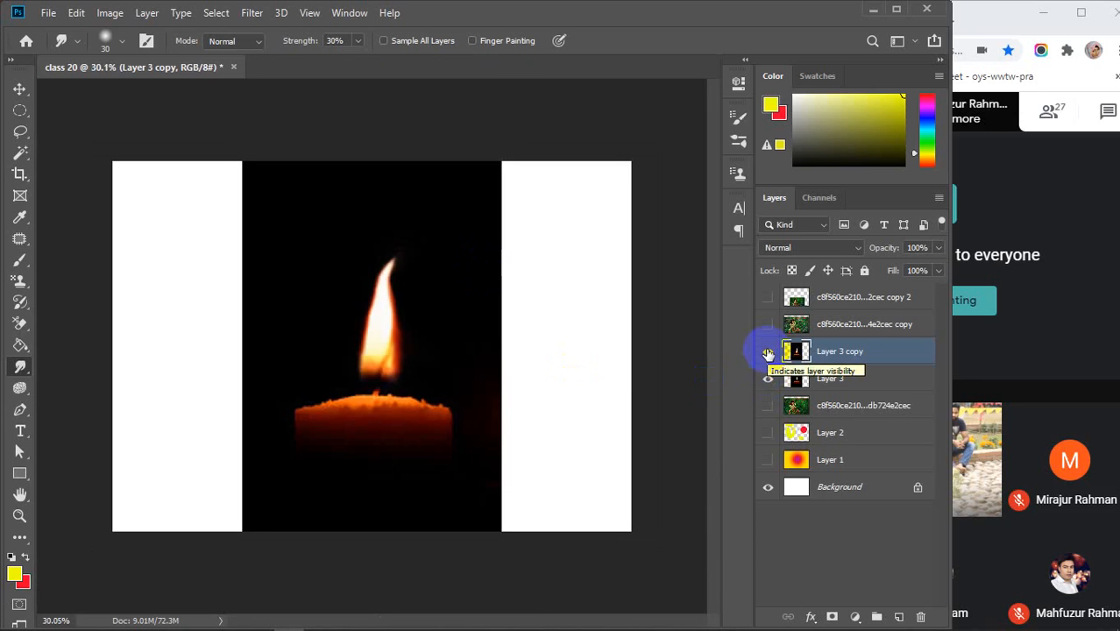
left_click(768, 352)
right_click(20, 366)
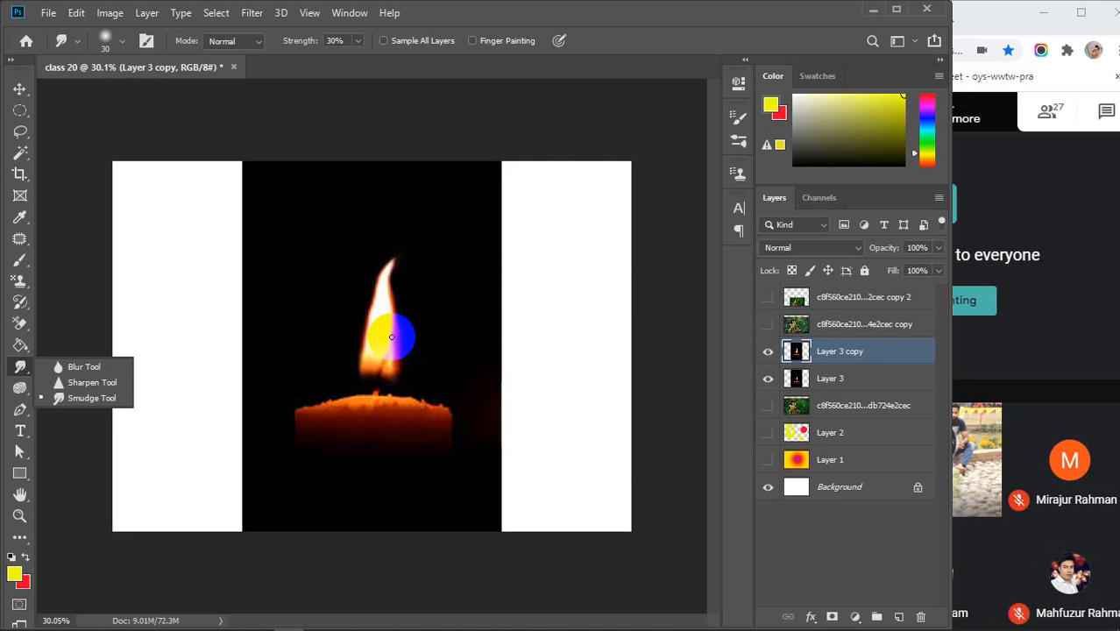
left_click(768, 354)
left_click(768, 354)
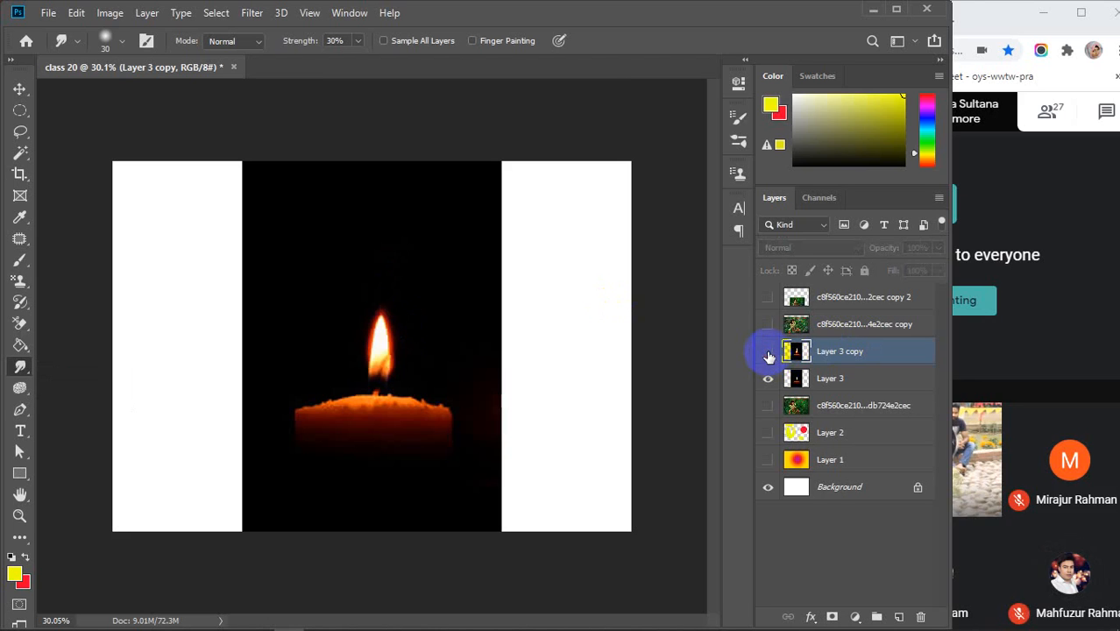
left_click(768, 354)
left_click(767, 355)
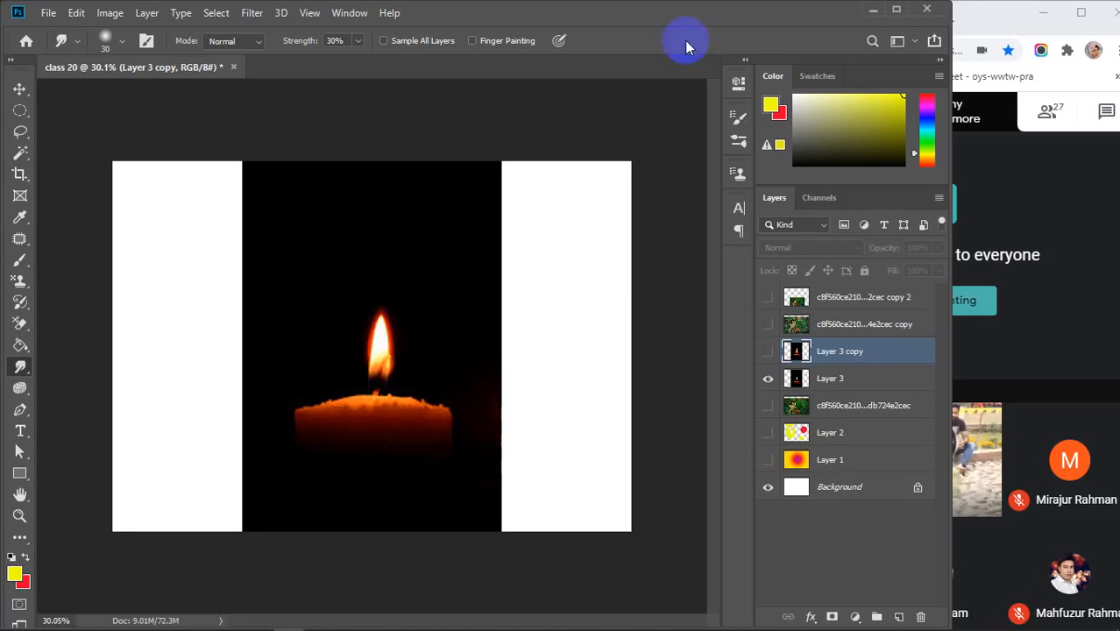
- Widen the program window slightly, hide Layer 3, and make Layer 1 active and visible
left_click_drag(952, 334, 991, 317)
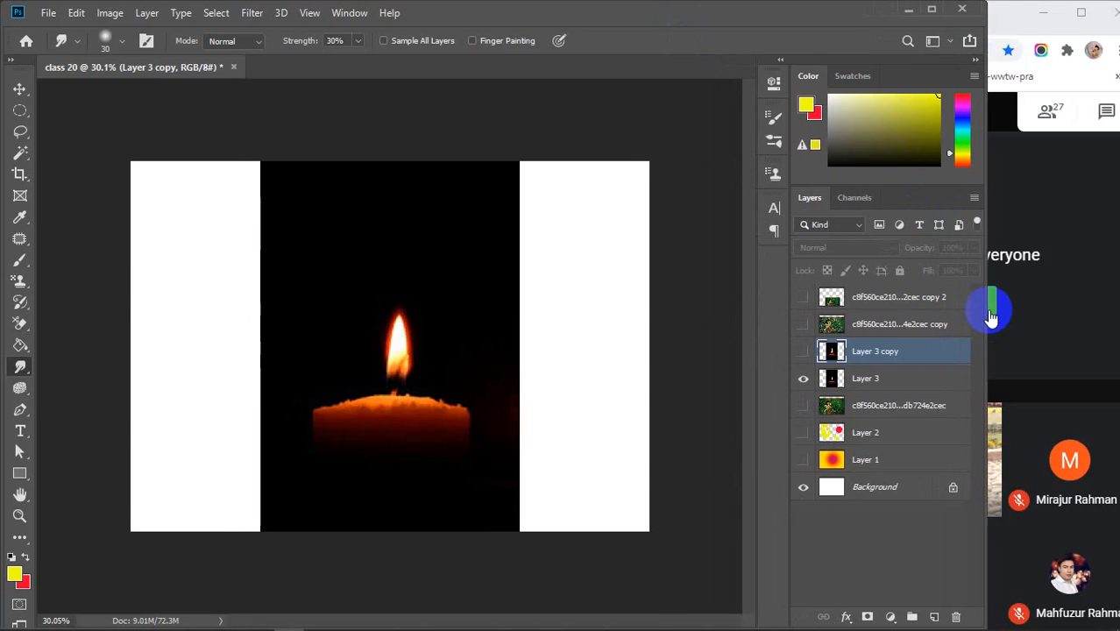
left_click(803, 379)
left_click(854, 460)
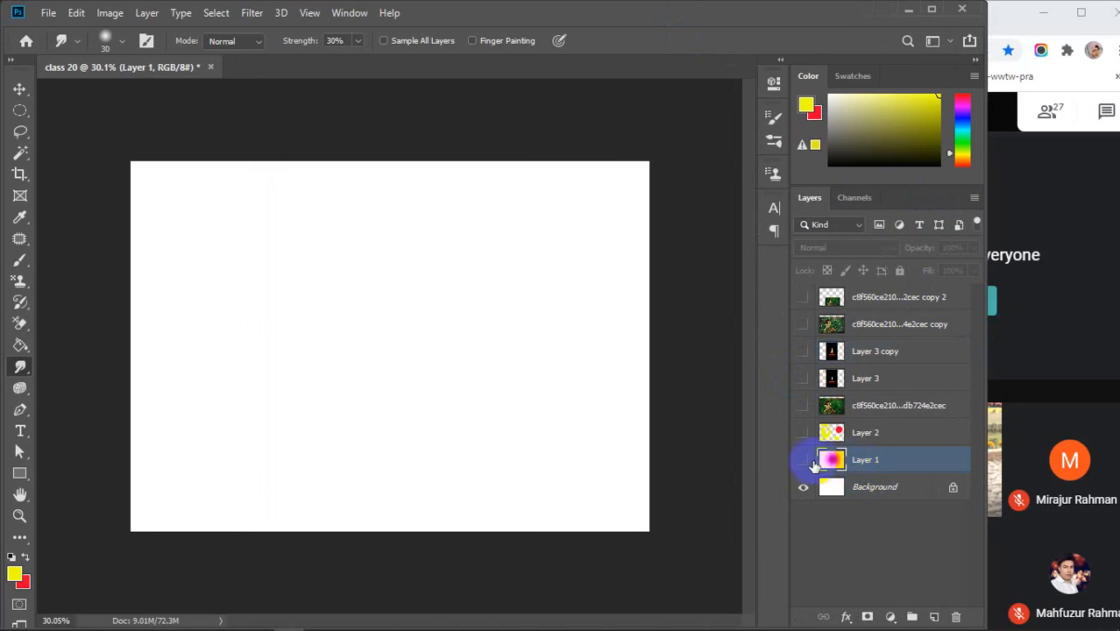
left_click(802, 461)
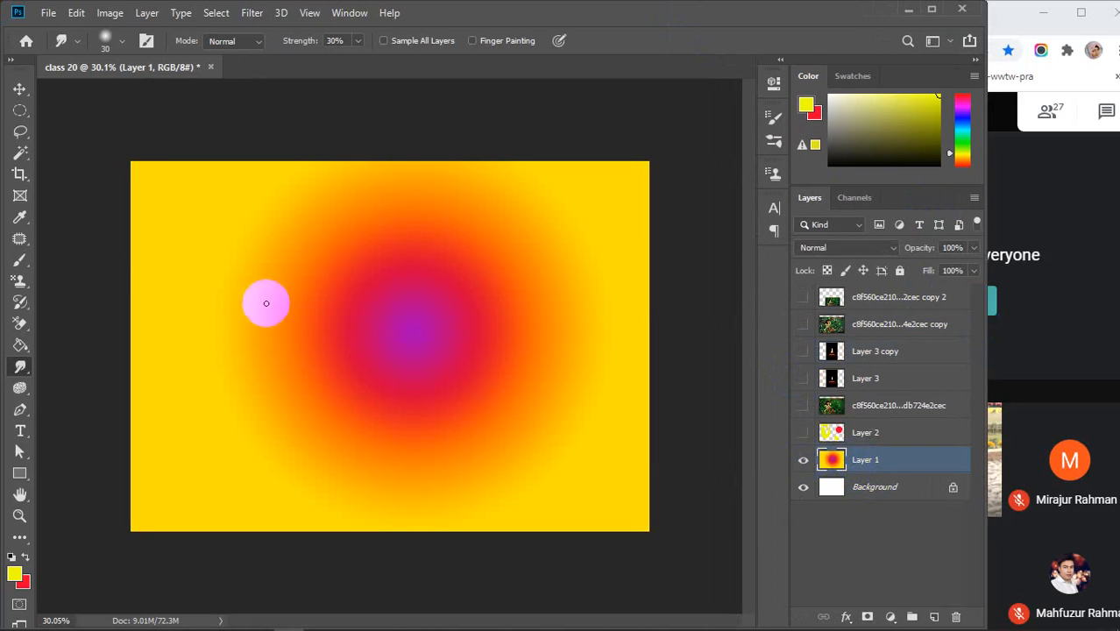
- Fill Layer 1 with a vertical linear gradient running from purple at the canvas top to yellow at the bottom
left_click_drag(20, 345, 80, 346)
left_click(189, 40)
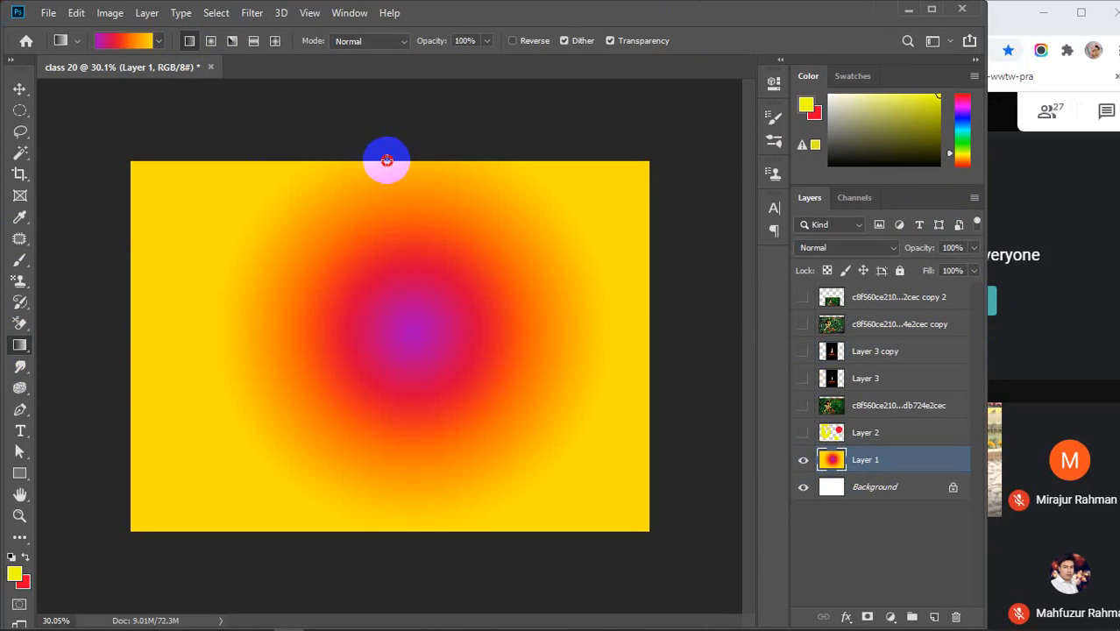
left_click_drag(387, 161, 378, 530)
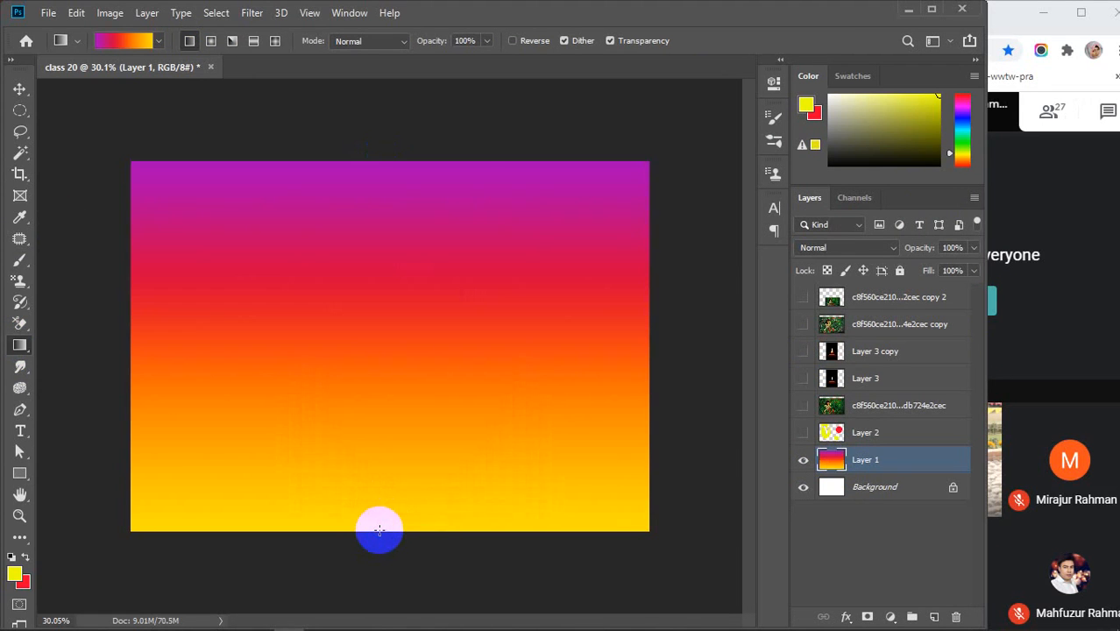
- Smudge the gradient diagonally from the lower left toward the upper right with a 150 px brush at 30% strength
left_click(19, 367)
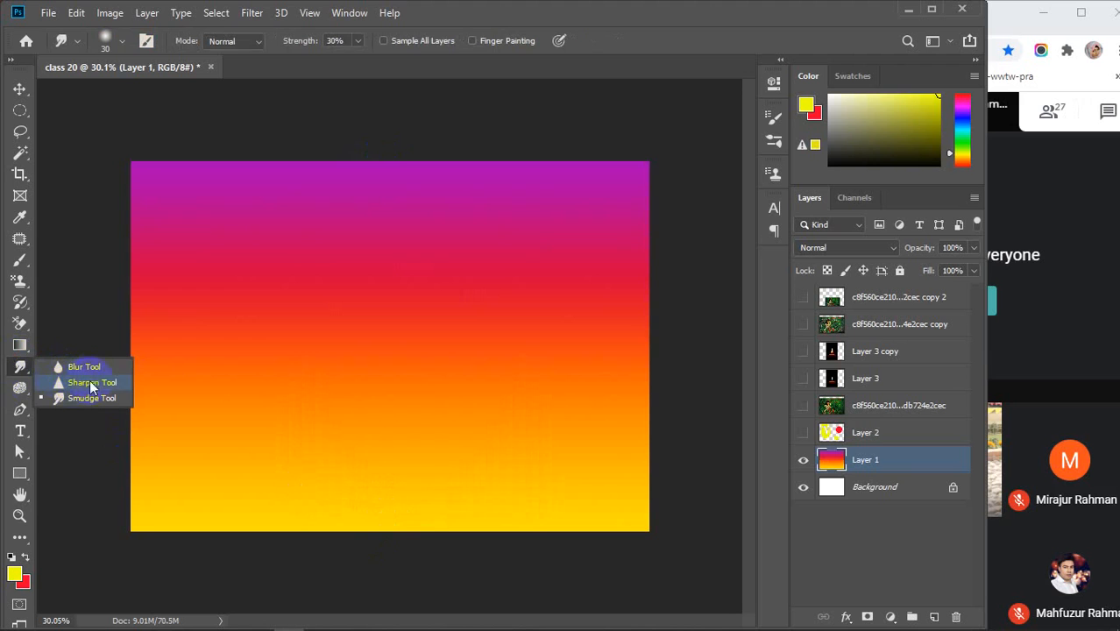
left_click(87, 399)
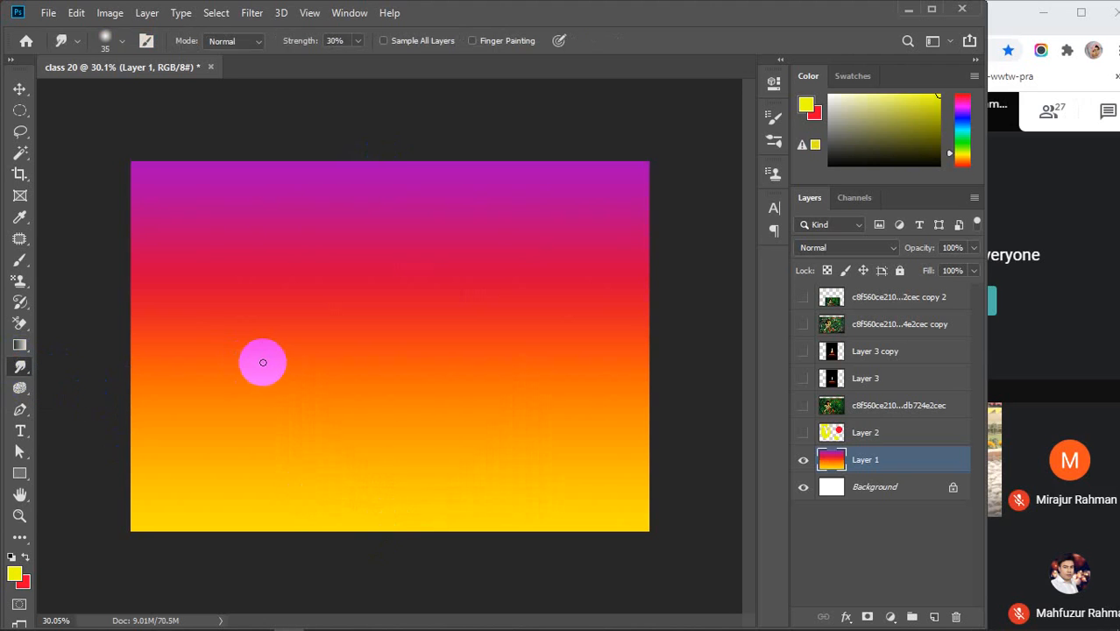
key("bracketright")
key("bracketright")
key("bracketright")
key("bracketright")
key("bracketright")
key("bracketright")
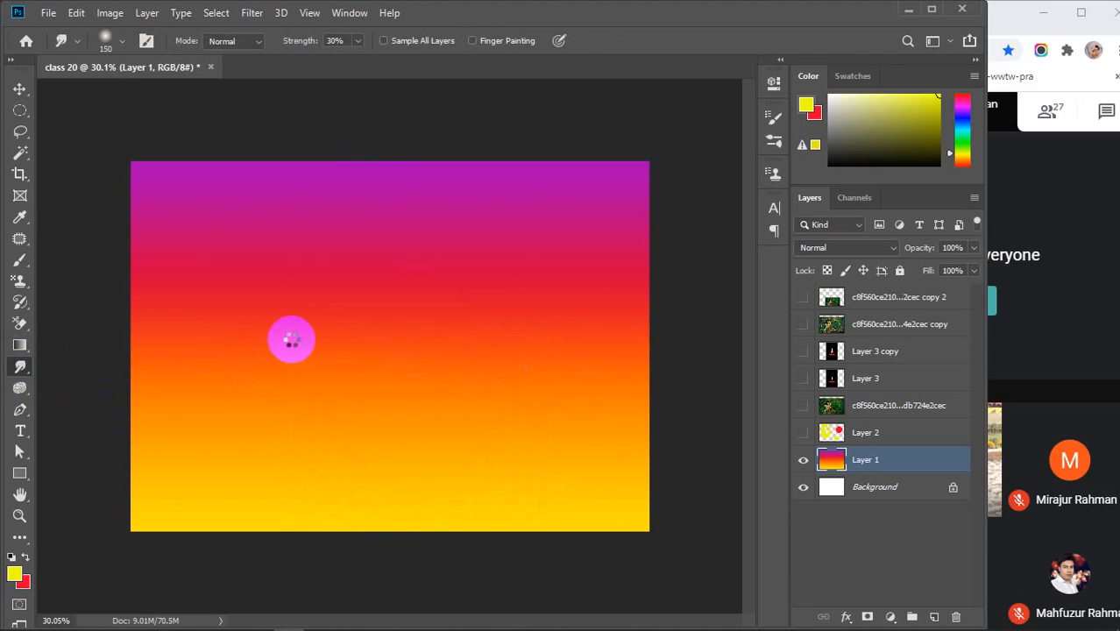
left_click_drag(265, 381, 470, 219)
key("ctrl+z")
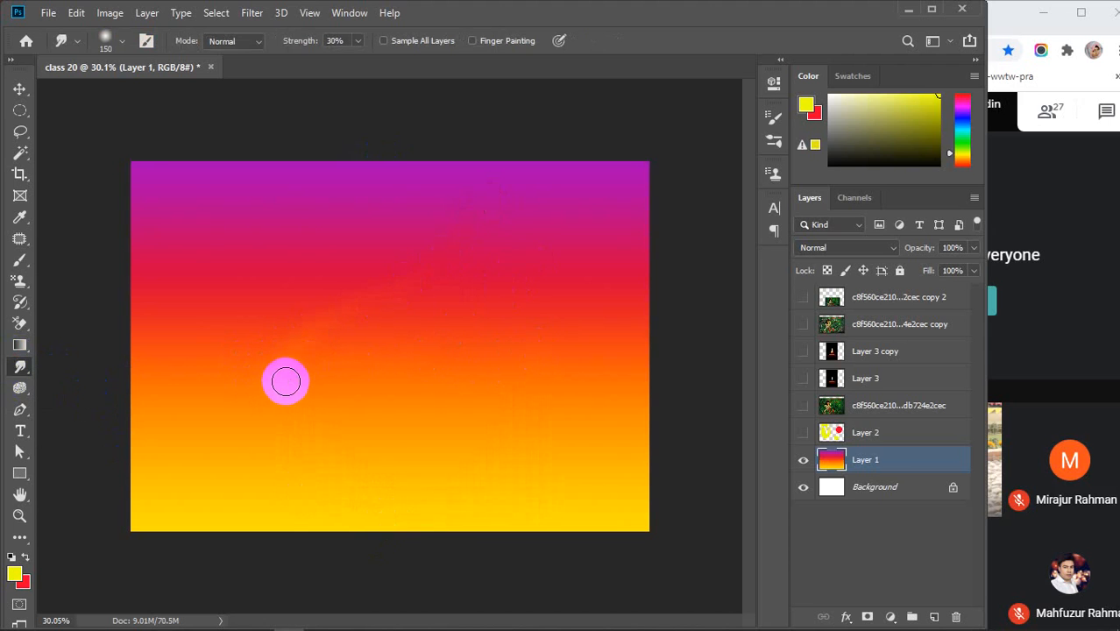
mouse_move(280, 402)
left_mouse_down()
mouse_move(349, 326)
mouse_move(524, 208)
mouse_move(493, 238)
left_mouse_up()
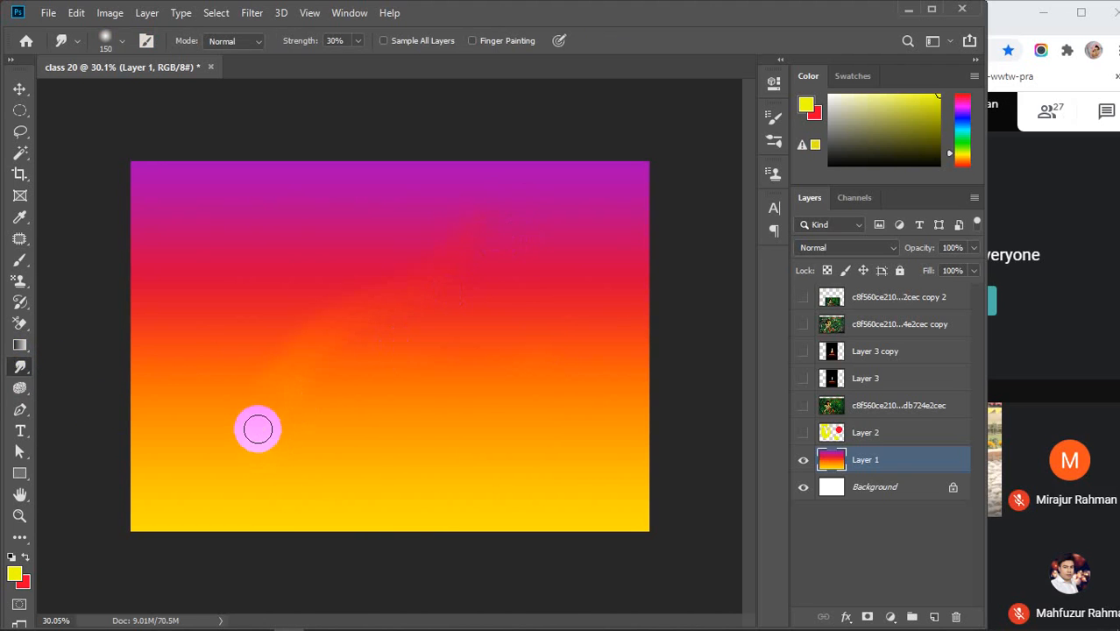
- Smudge an orange diagonal wave and a purple S-curve across the gradient with a 200 px brush at 100% strength
key("]")
left_click_drag(294, 40, 590, 43)
mouse_move(249, 431)
left_mouse_down()
mouse_move(495, 250)
mouse_move(712, 190)
mouse_move(462, 279)
mouse_move(378, 243)
left_mouse_up()
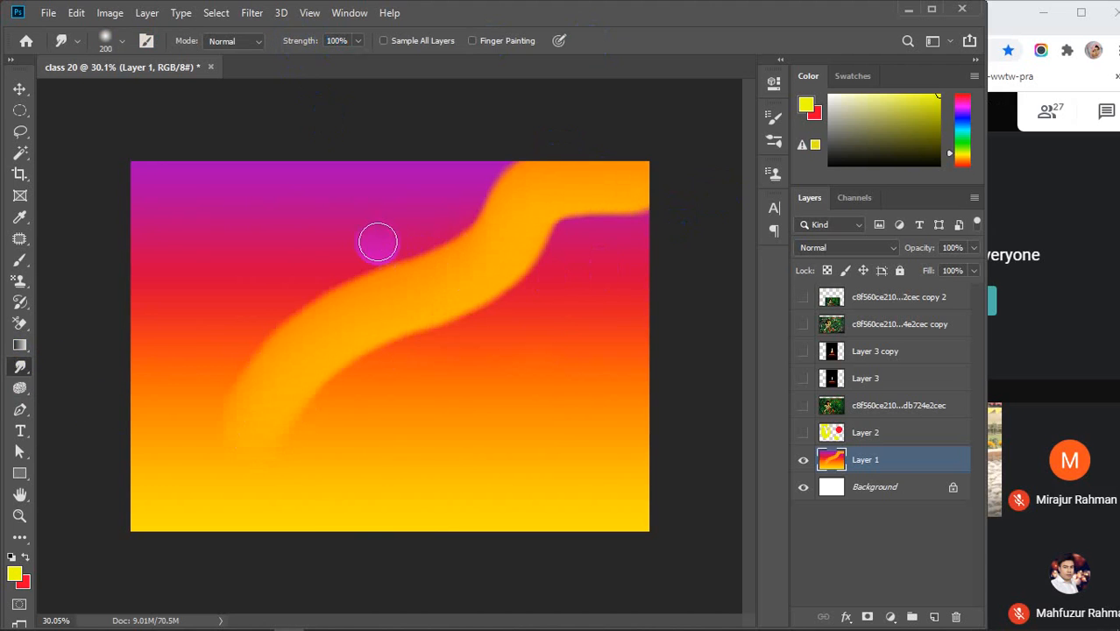
mouse_move(338, 168)
left_mouse_down()
mouse_move(350, 258)
mouse_move(540, 482)
mouse_move(279, 473)
mouse_move(242, 498)
left_mouse_up()
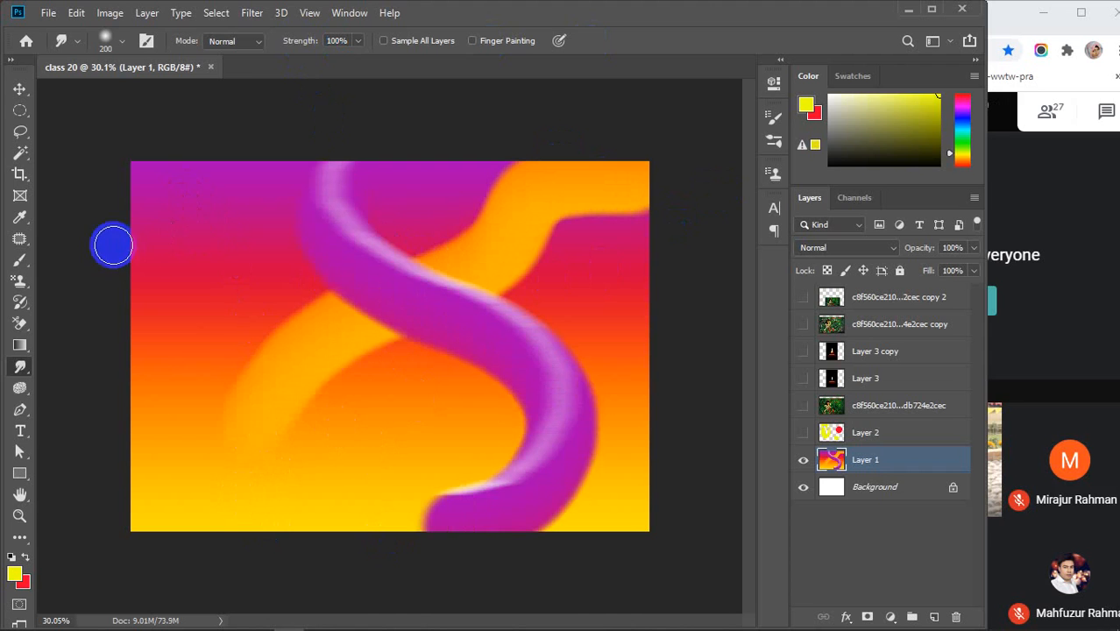
- Try a smudge stroke from the canvas's left edge with a 500 px brush
key("]")
key("]")
key("]")
key("]")
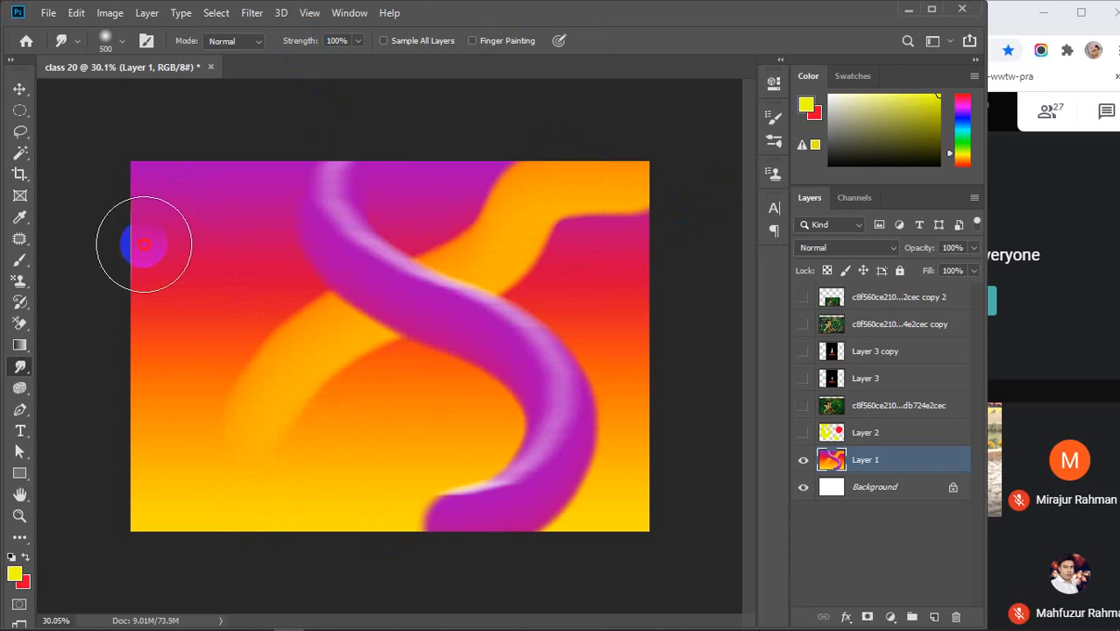
mouse_move(142, 245)
left_mouse_down()
mouse_move(235, 337)
mouse_move(79, 395)
left_mouse_up()
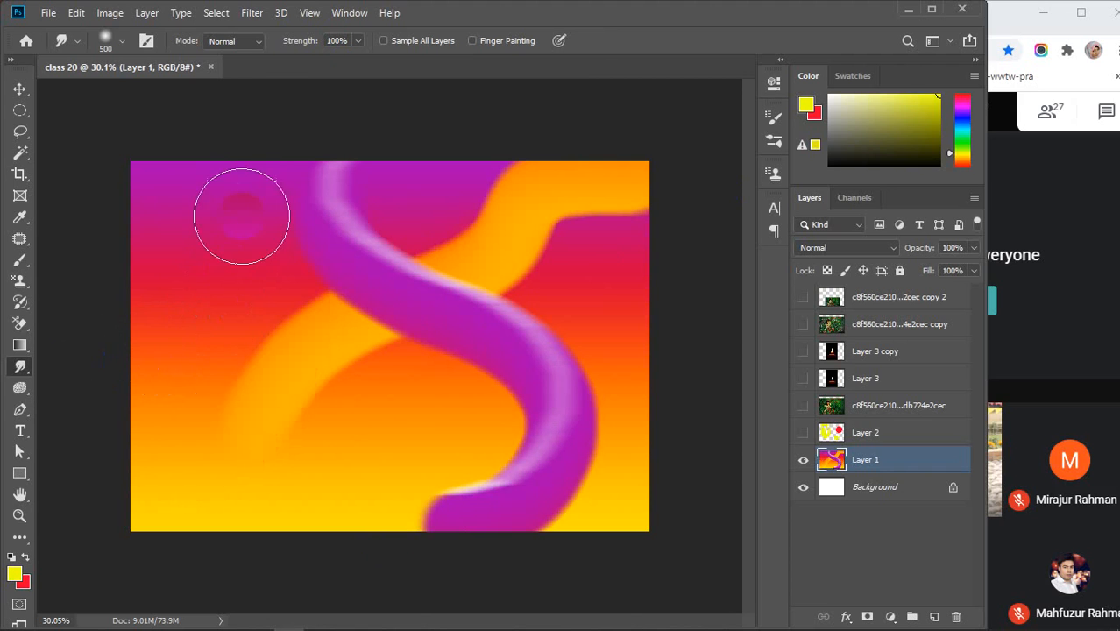
- Smudge a purple ribbon down the left side, a red ribbon from the right edge, and curls at the center with a 250 px brush
key("bracketleft")
key("bracketleft")
key("bracketleft")
key("bracketleft")
key("bracketleft")
key("bracketleft")
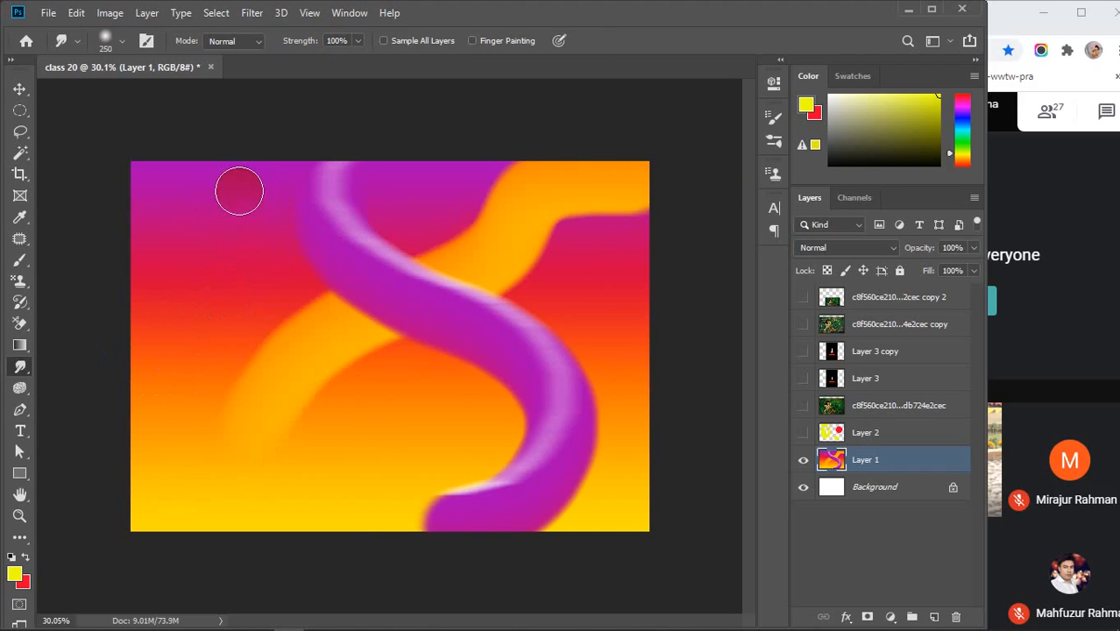
mouse_move(239, 191)
left_mouse_down()
mouse_move(227, 232)
mouse_move(141, 302)
mouse_move(144, 370)
mouse_move(236, 495)
mouse_move(236, 540)
left_mouse_up()
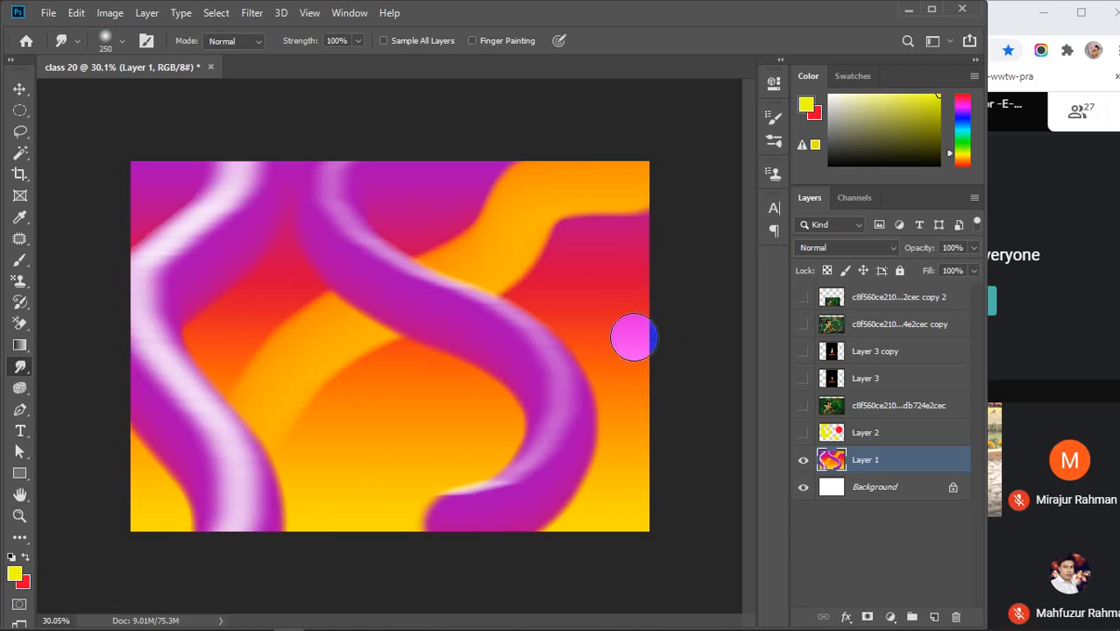
mouse_move(615, 316)
left_mouse_down()
mouse_move(554, 375)
mouse_move(461, 390)
mouse_move(398, 443)
left_mouse_up()
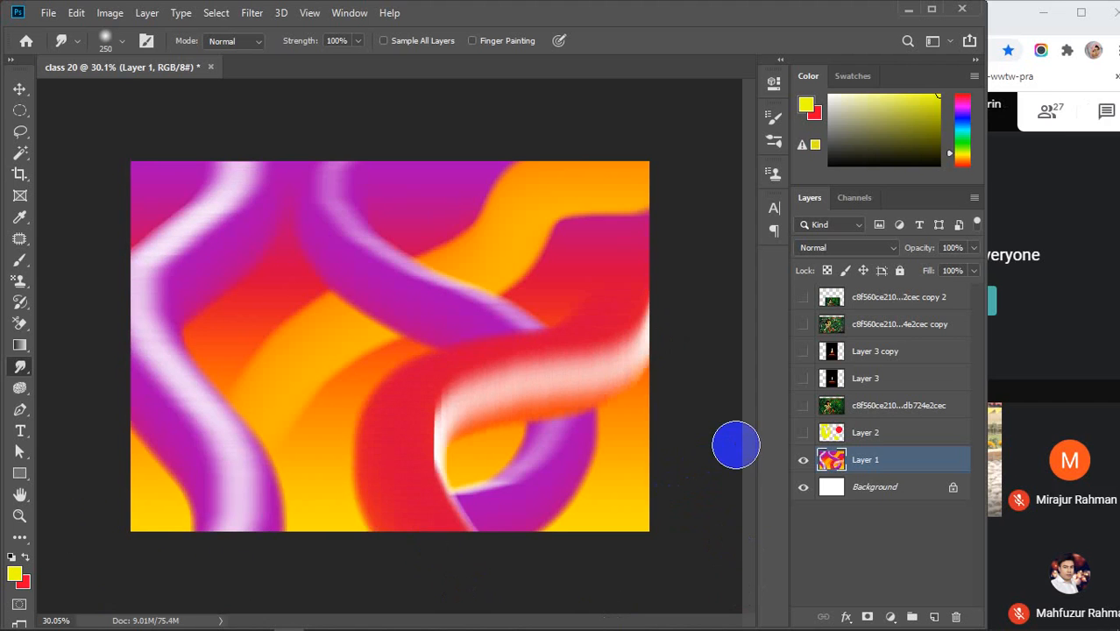
mouse_move(493, 270)
left_mouse_down()
mouse_move(471, 243)
mouse_move(415, 302)
mouse_move(491, 308)
mouse_move(473, 238)
mouse_move(392, 236)
mouse_move(470, 334)
mouse_move(511, 314)
mouse_move(448, 239)
left_mouse_up()
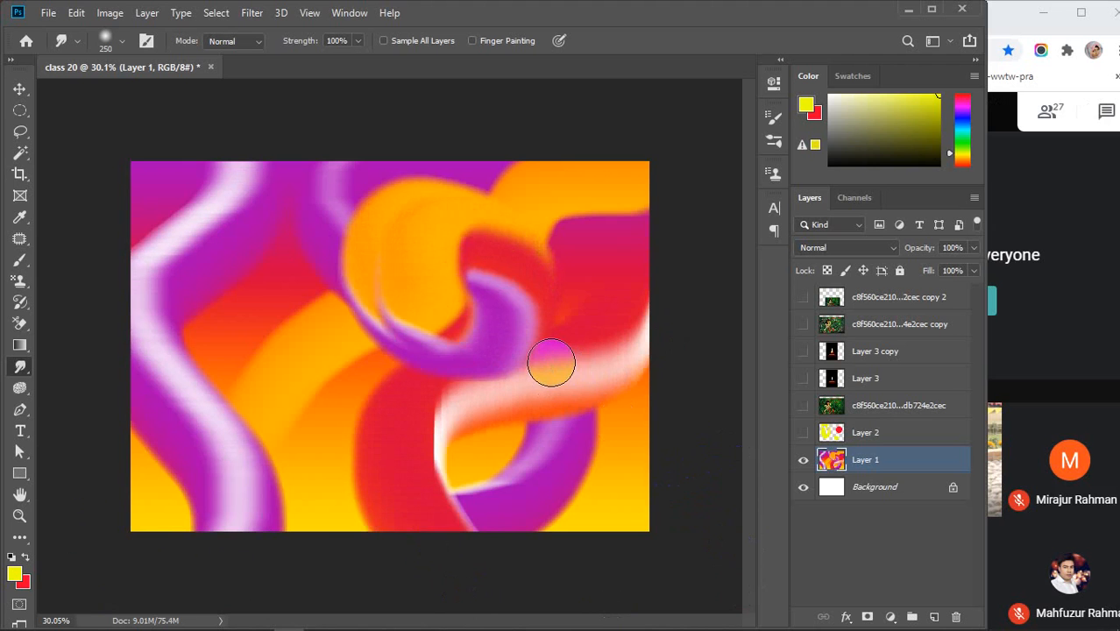
- Show and select the original photo layer of the girl among poppies, with Layer 2 and Layer 1 hidden
left_click(802, 405)
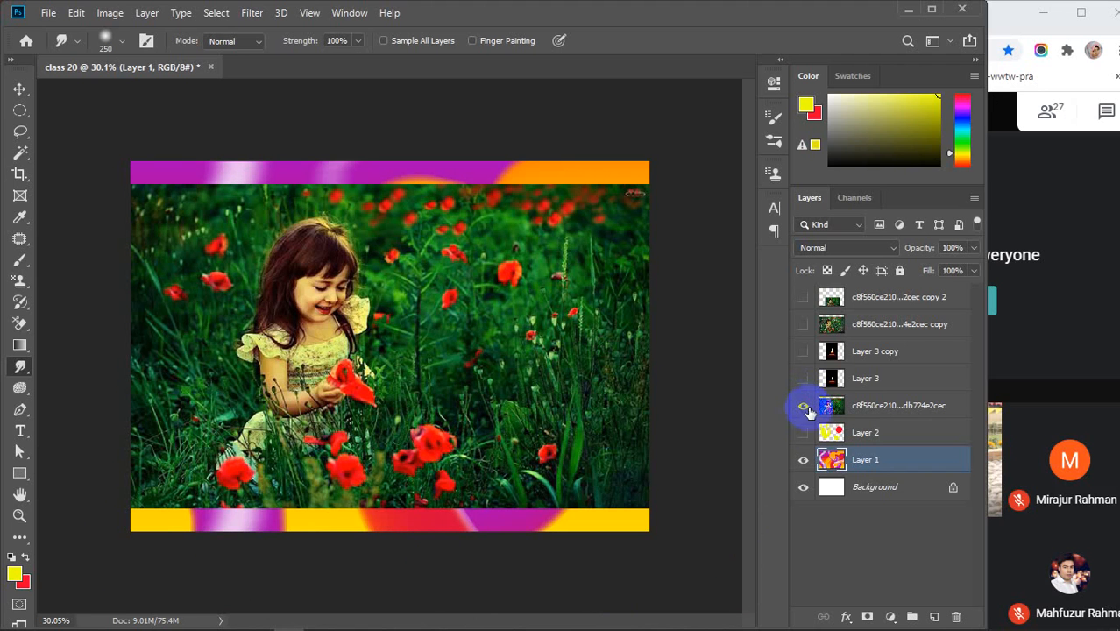
left_click(804, 433)
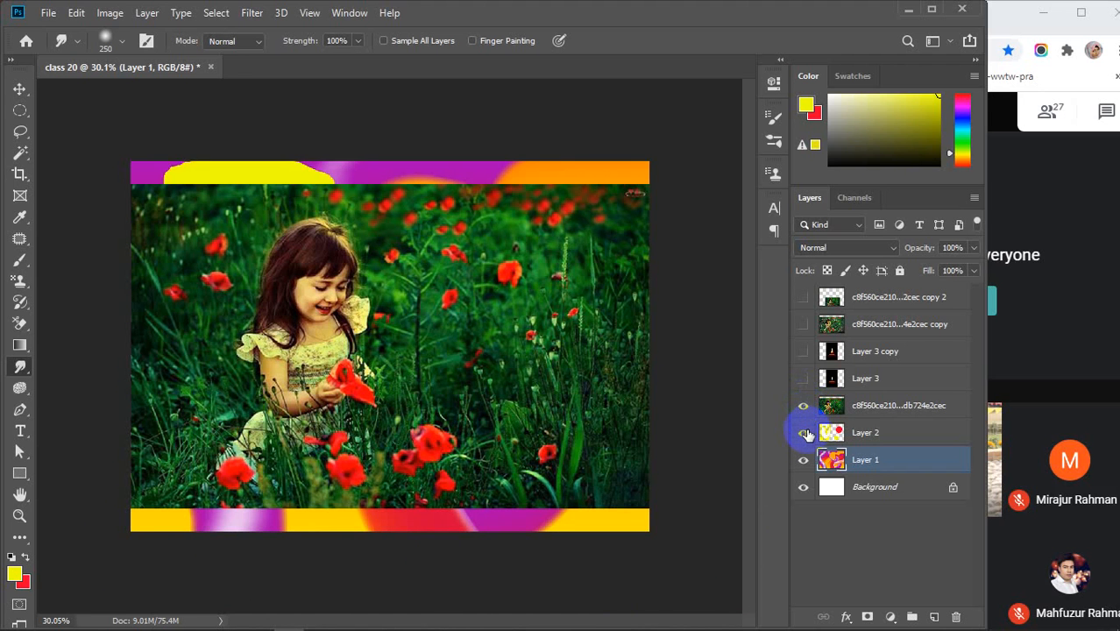
left_click(803, 433)
left_click(803, 461)
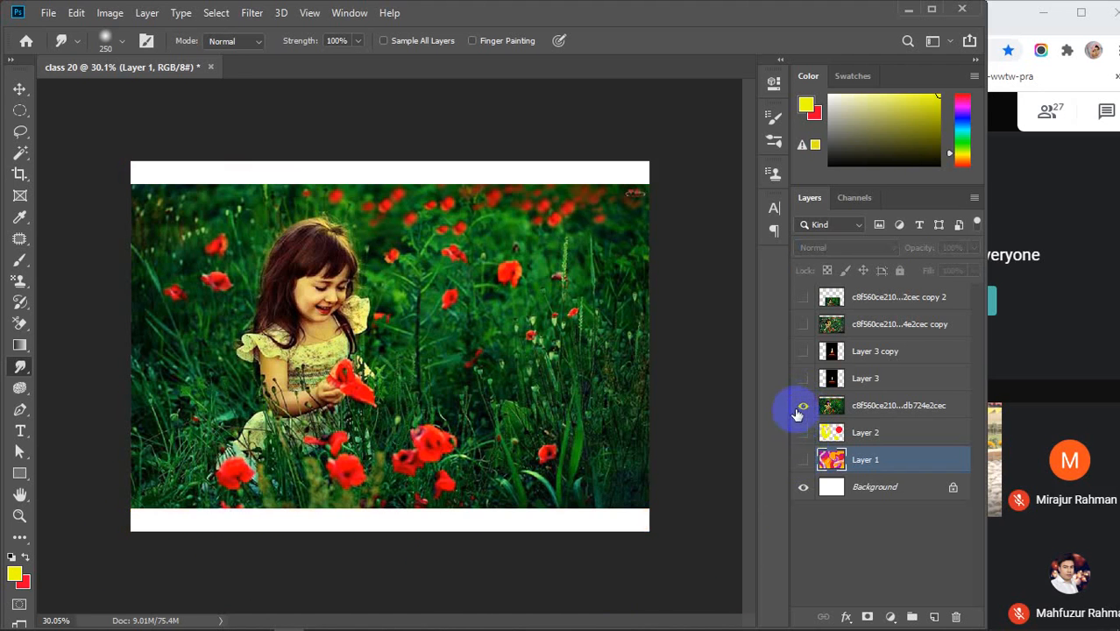
left_click(879, 405)
scroll(332, 298, "up", 2)
scroll(331, 298, "up", 2)
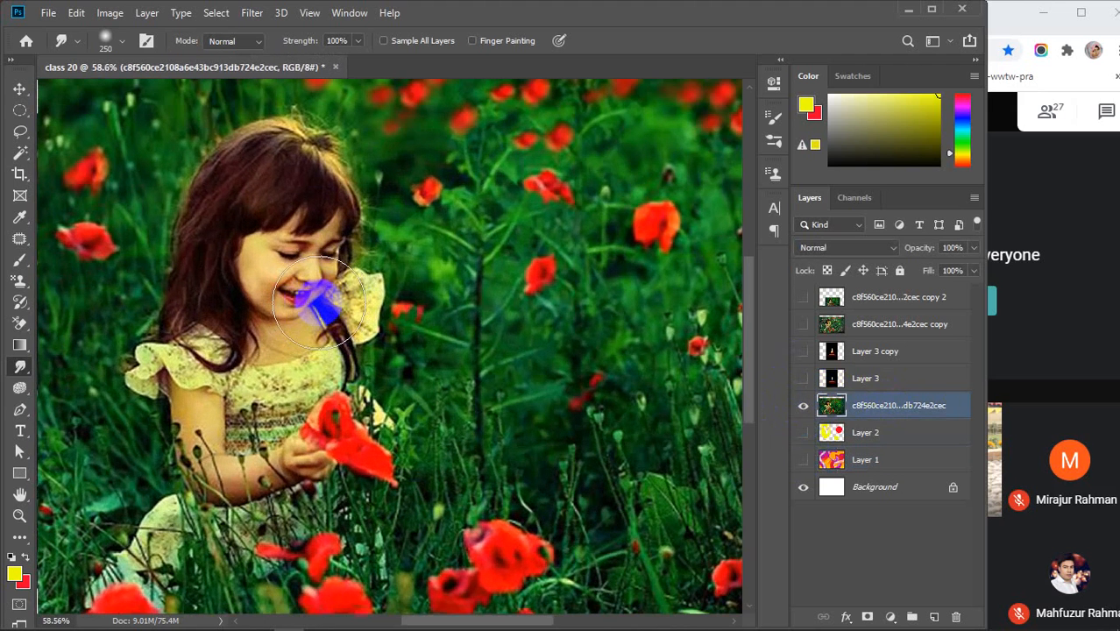
- Reduce the Smudge brush to 60 px and try a stroke at 100% strength along the girl's hair beside her jaw
key("bracketleft")
key("bracketleft")
key("bracketleft")
key("bracketleft")
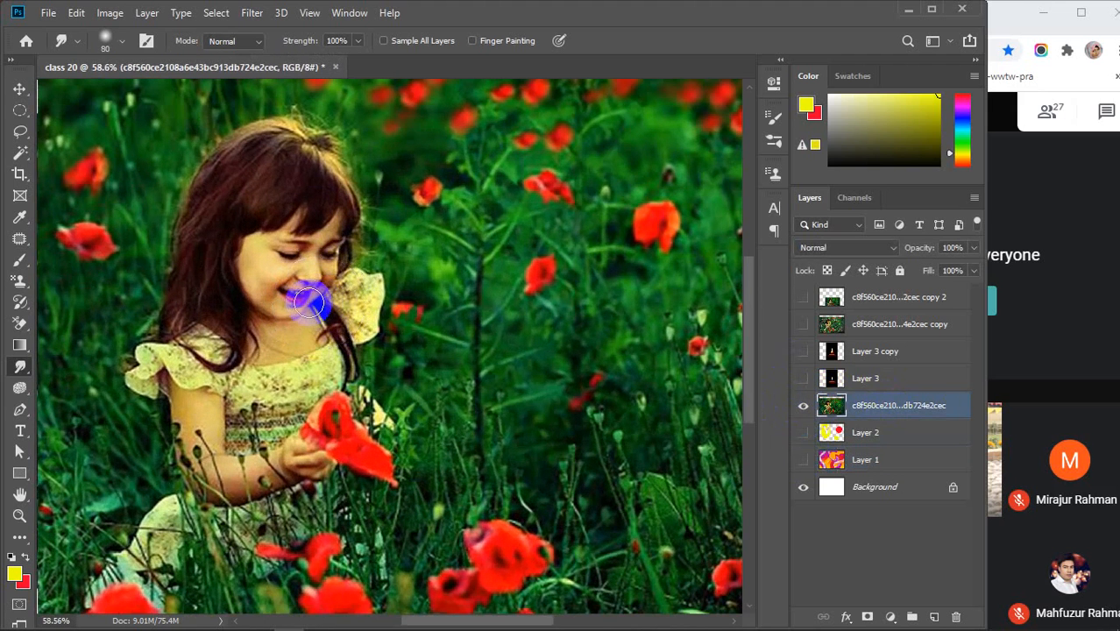
key("bracketleft")
key("bracketleft")
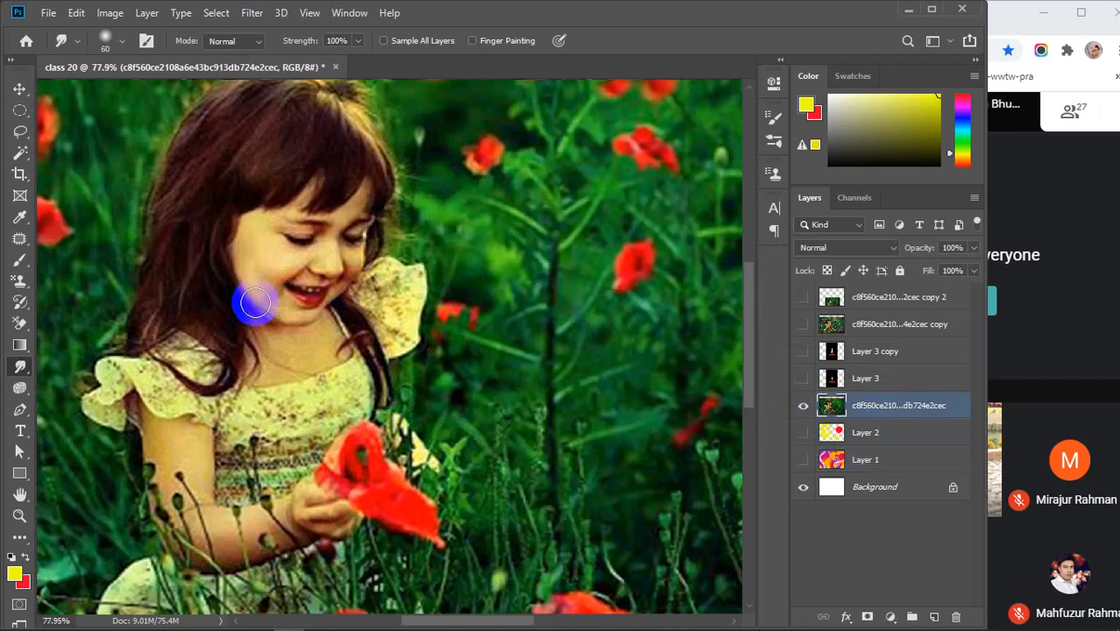
scroll(255, 301, "up", 2)
mouse_move(254, 300)
left_mouse_down()
mouse_move(268, 290)
mouse_move(267, 328)
left_mouse_up()
key("ctrl+z")
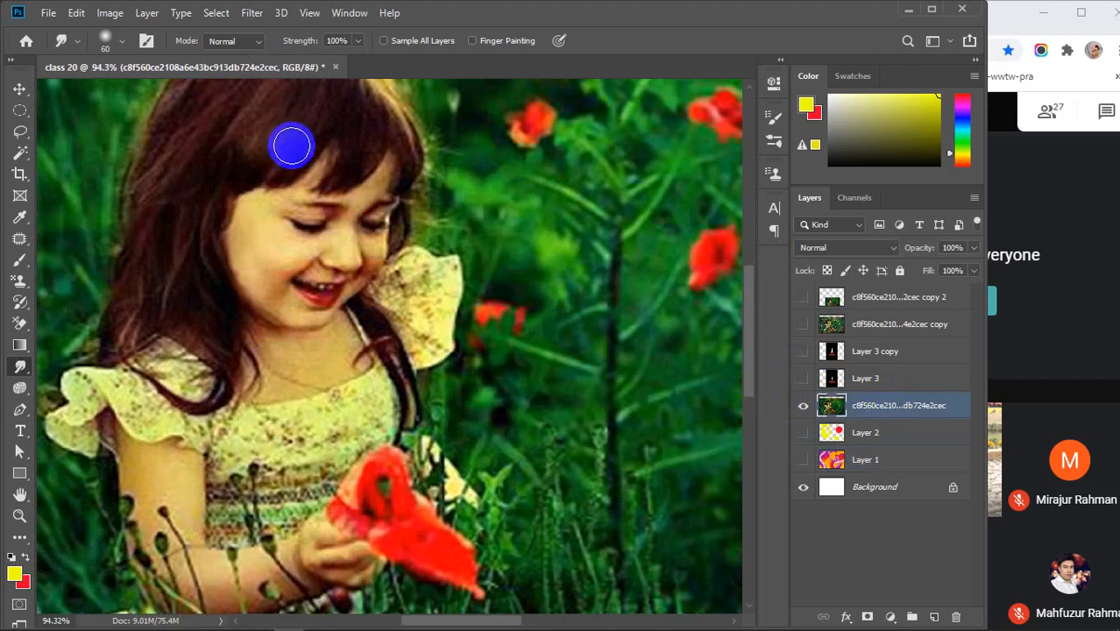
- Set the Smudge strength to 32% and smooth the girl's cheek and the skin around her mouth and eye with a 60 px brush
left_click_drag(301, 44, 282, 46)
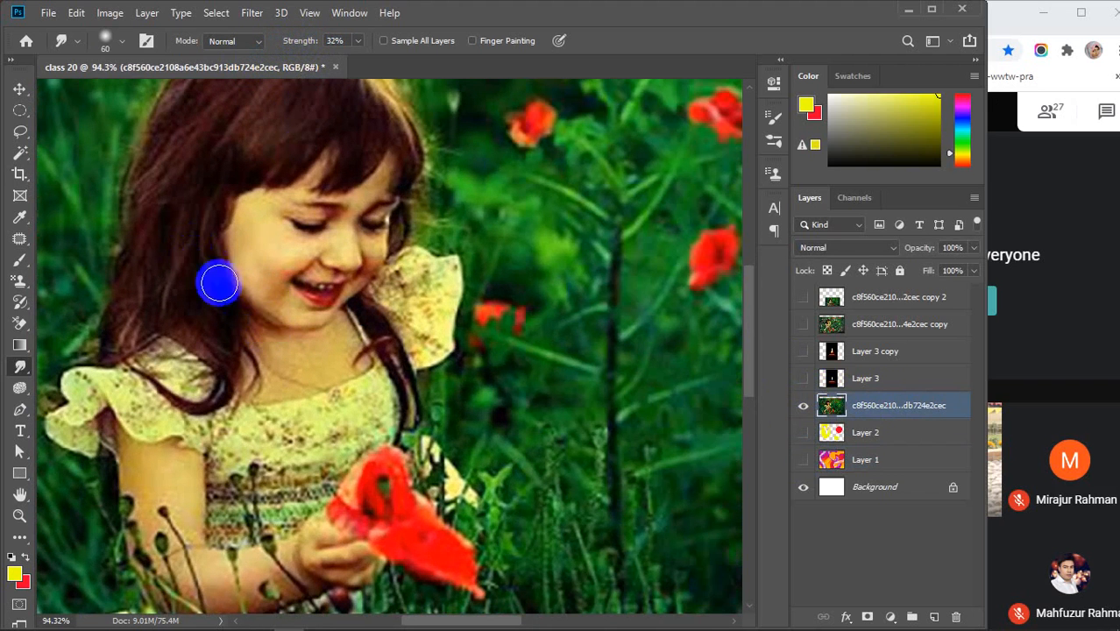
mouse_move(219, 283)
left_mouse_down()
mouse_move(248, 298)
mouse_move(256, 290)
mouse_move(238, 270)
mouse_move(279, 310)
mouse_move(259, 300)
mouse_move(275, 287)
mouse_move(234, 292)
mouse_move(233, 266)
mouse_move(277, 310)
mouse_move(352, 291)
mouse_move(381, 268)
mouse_move(361, 305)
mouse_move(353, 297)
mouse_move(326, 319)
mouse_move(363, 290)
left_mouse_up()
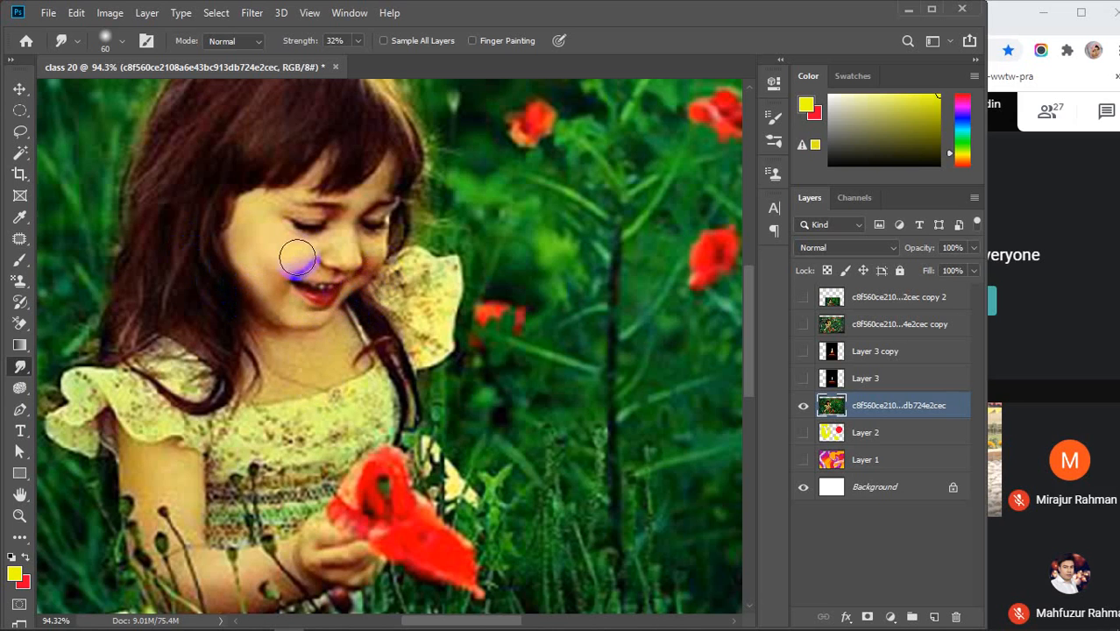
mouse_move(292, 253)
left_mouse_down()
mouse_move(295, 282)
mouse_move(285, 275)
mouse_move(308, 264)
mouse_move(290, 286)
mouse_move(301, 292)
mouse_move(286, 285)
mouse_move(329, 324)
mouse_move(334, 260)
mouse_move(349, 258)
mouse_move(364, 278)
mouse_move(355, 258)
mouse_move(360, 272)
mouse_move(337, 264)
mouse_move(340, 248)
mouse_move(355, 260)
mouse_move(369, 246)
mouse_move(300, 220)
left_mouse_up()
key("bracketleft")
key("bracketright")
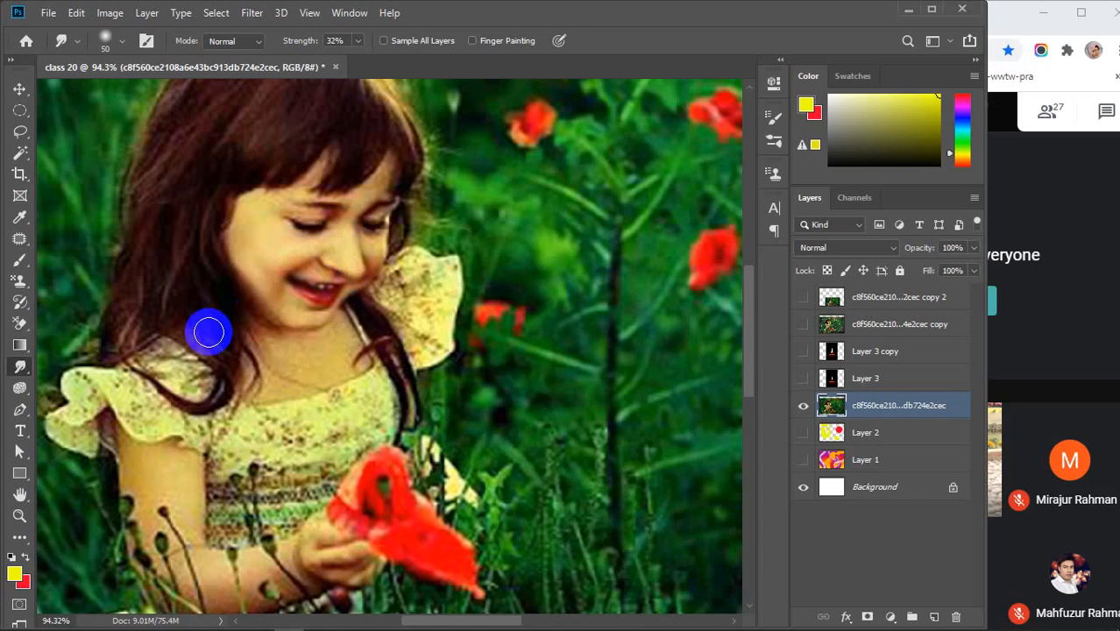
scroll(209, 332, "down", 5)
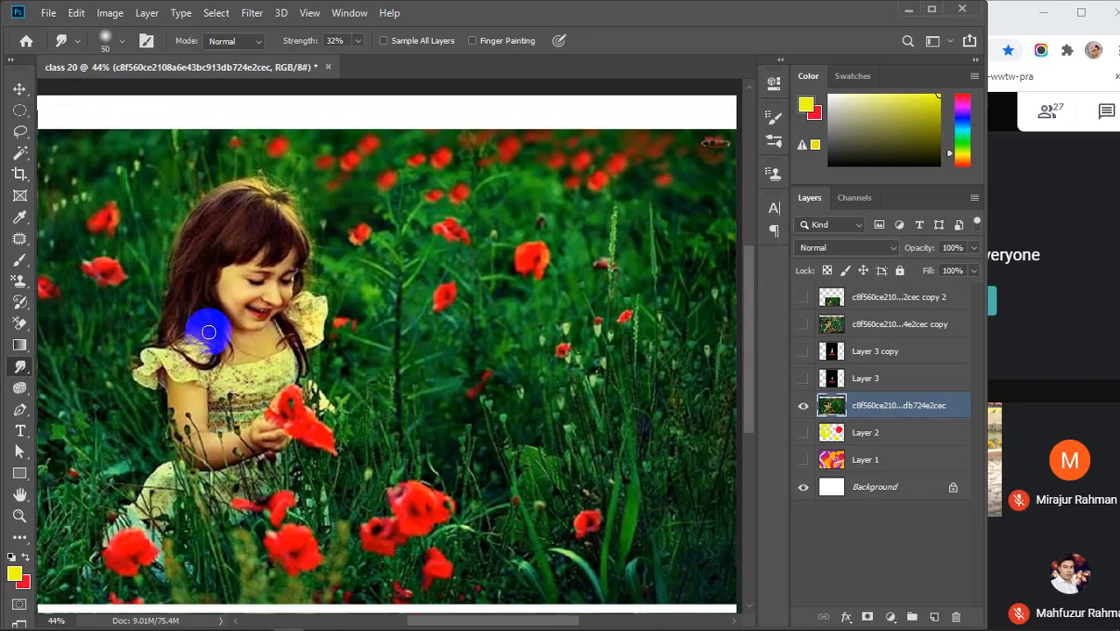
scroll(208, 332, "up", 4)
- Switch to the Move tool and hide the photo layer of the girl, leaving only the white background shown
key("v")
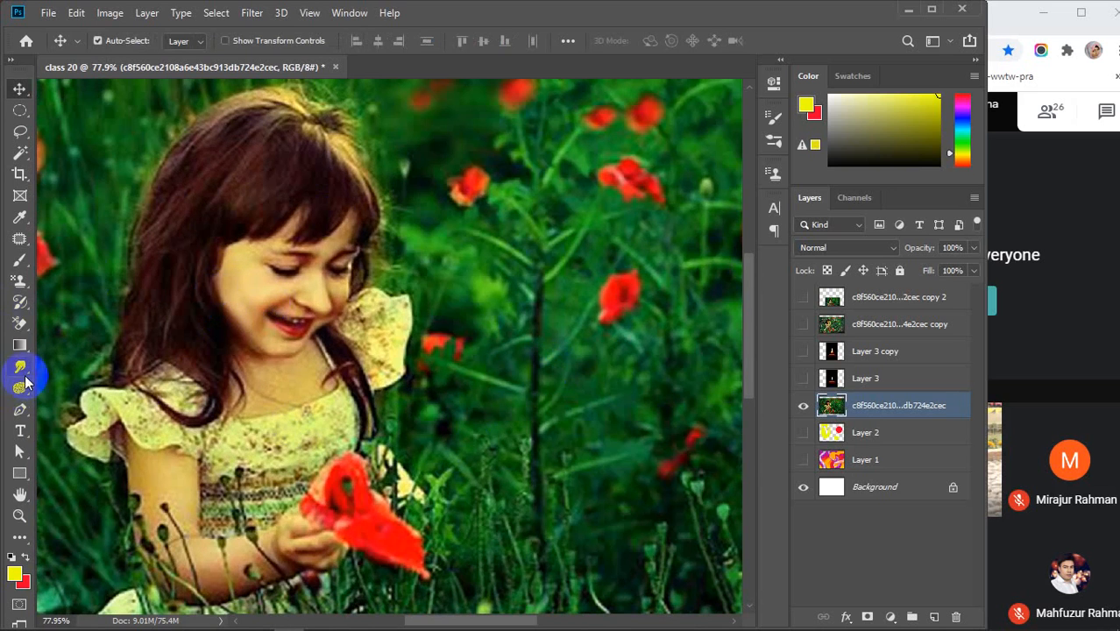
left_click(802, 407)
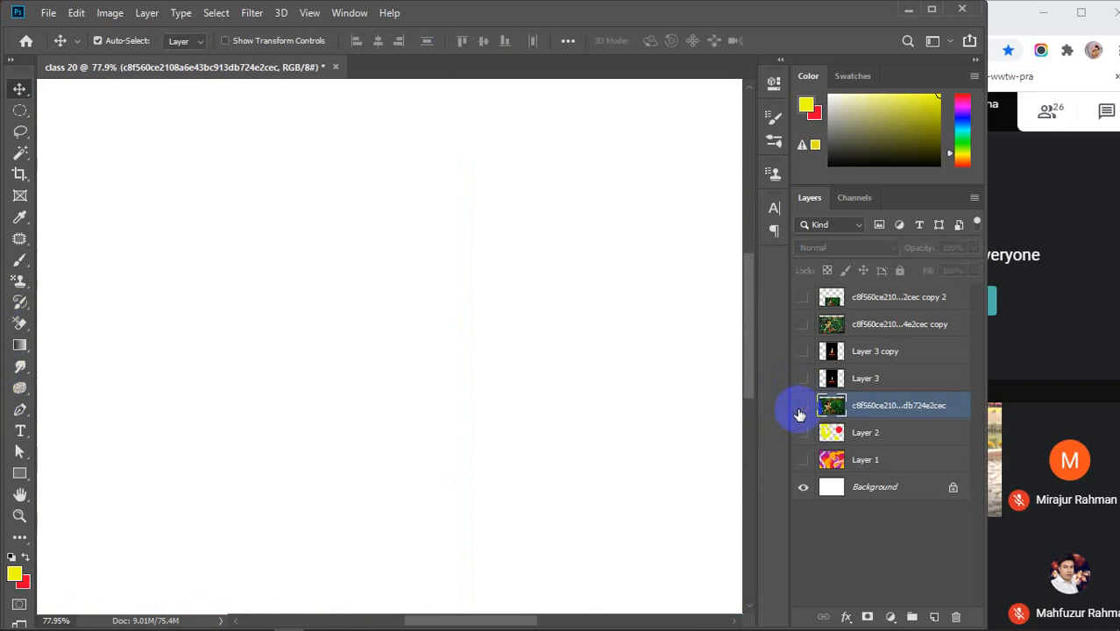
scroll(510, 379, "down", 1)
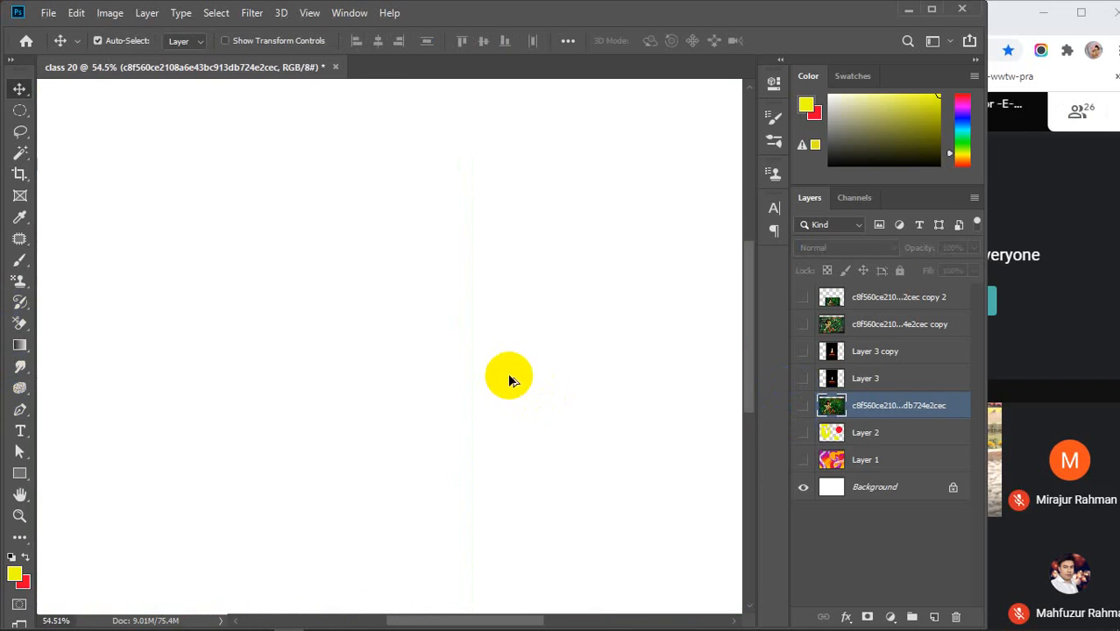
scroll(509, 379, "down", 3)
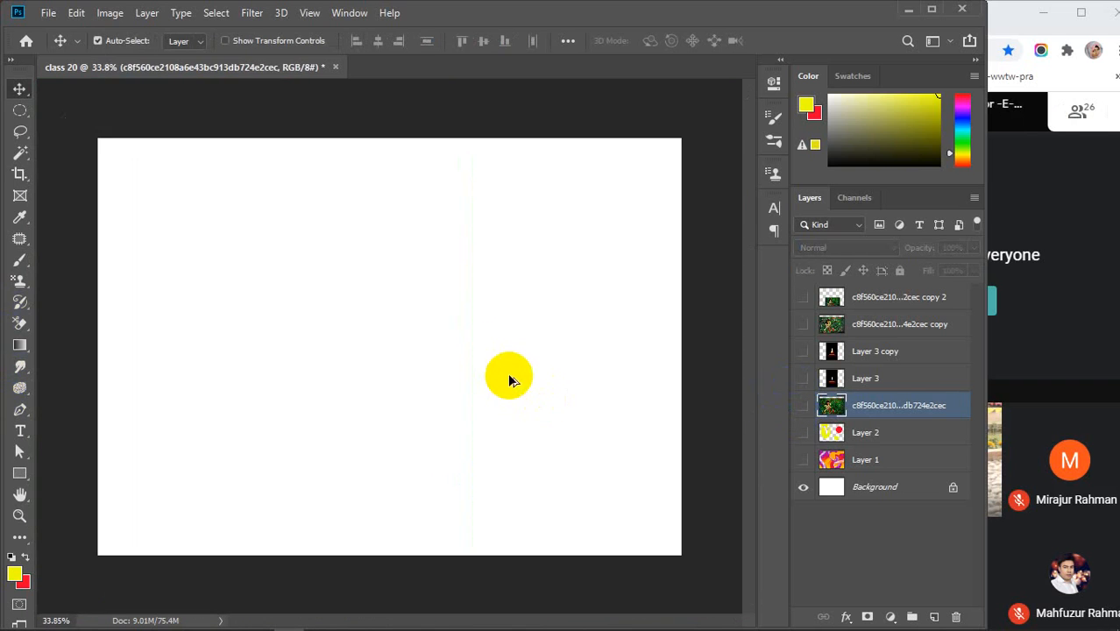
- Reactivate the Smudge tool and show Layer 1 with the smudged gradient
left_click(17, 366)
left_click_drag(18, 366, 91, 411)
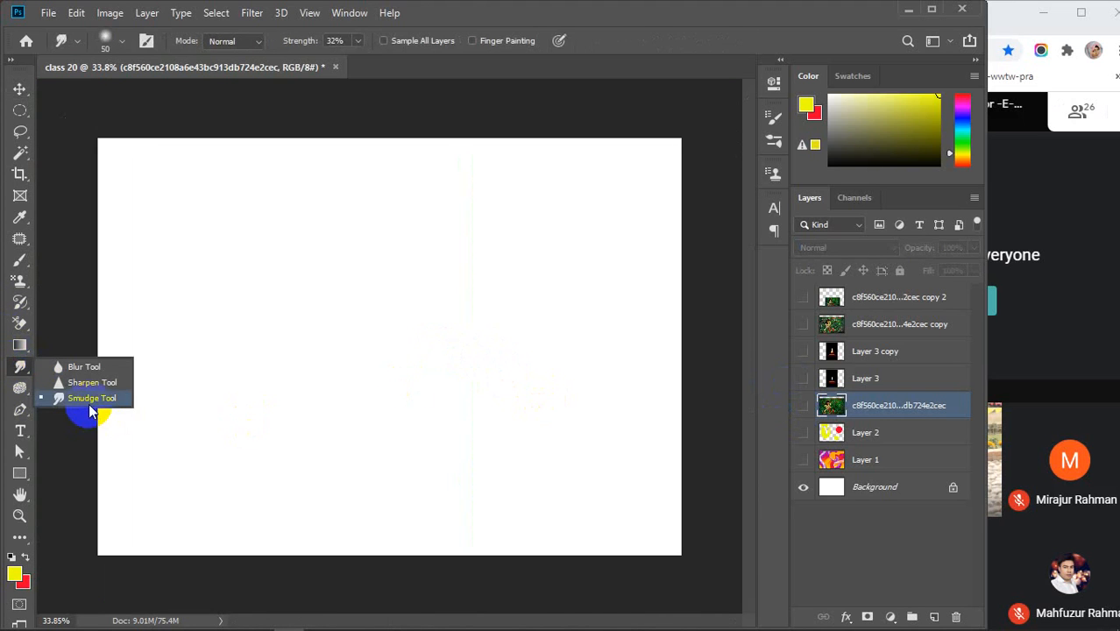
mouse_move(880, 626)
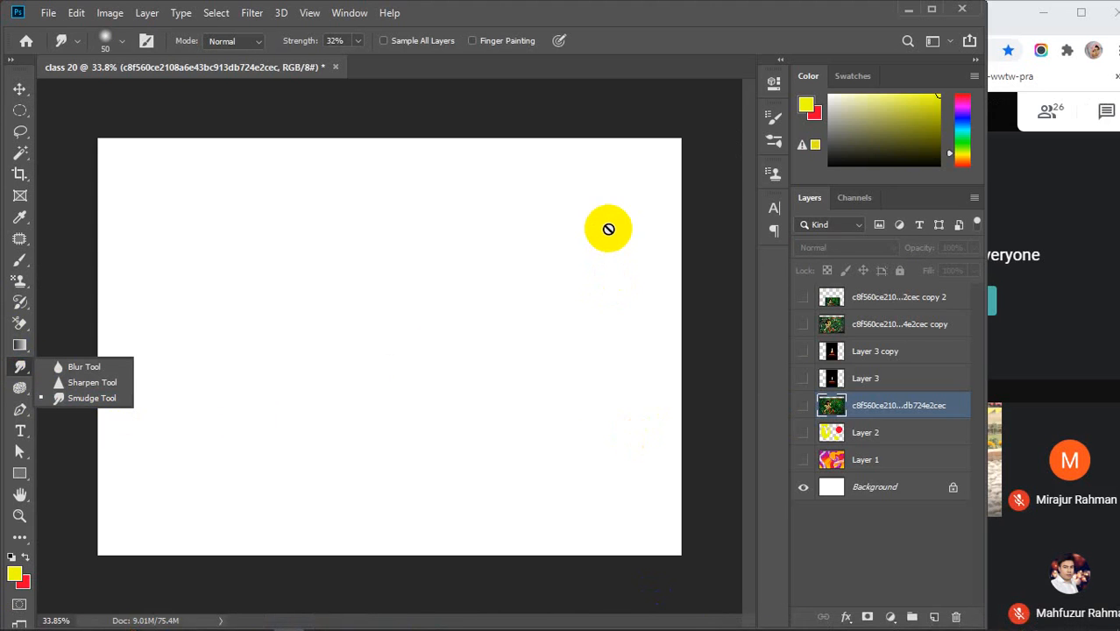
left_click(608, 229)
left_click(520, 250)
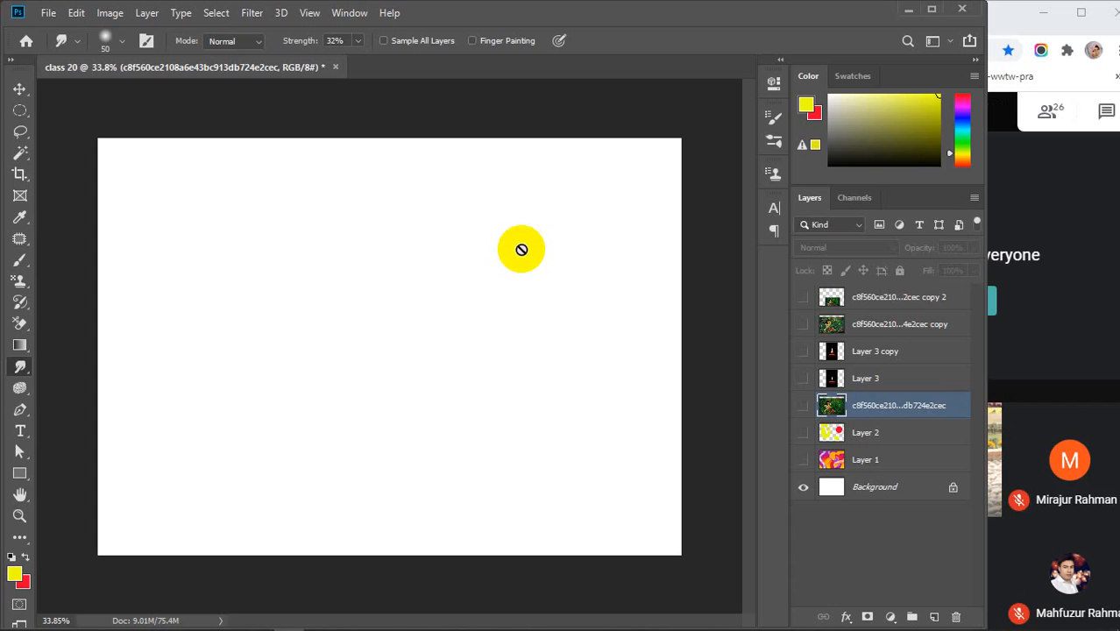
left_click(802, 459)
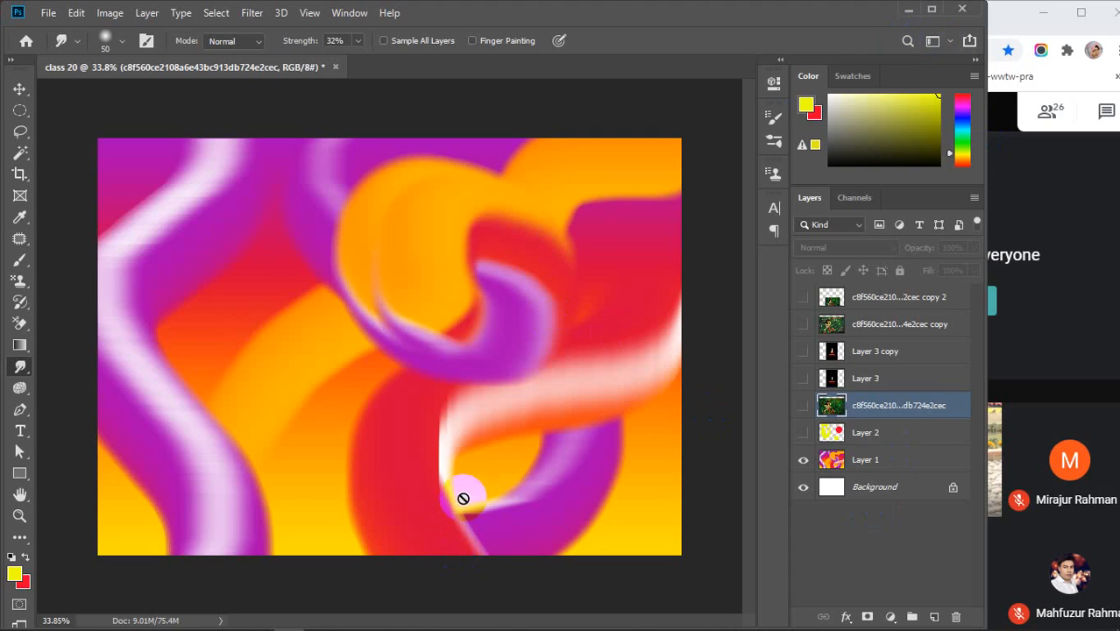
- Switch to the Google Meet call in Chrome, stop presenting, and pin the other participant's presentation
left_click(908, 10)
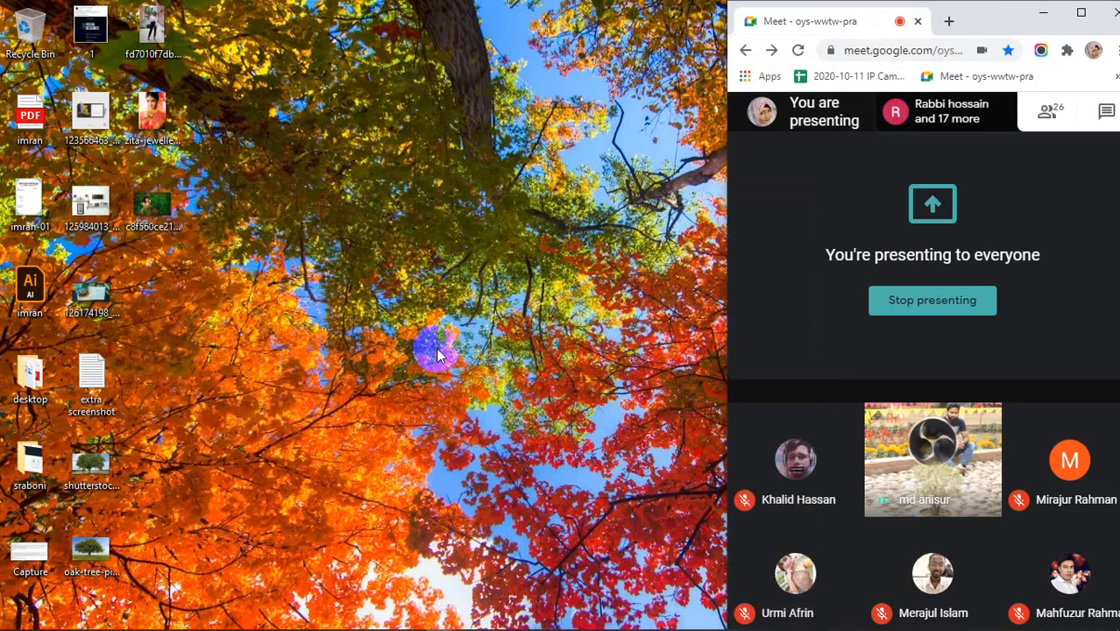
left_click(1080, 13)
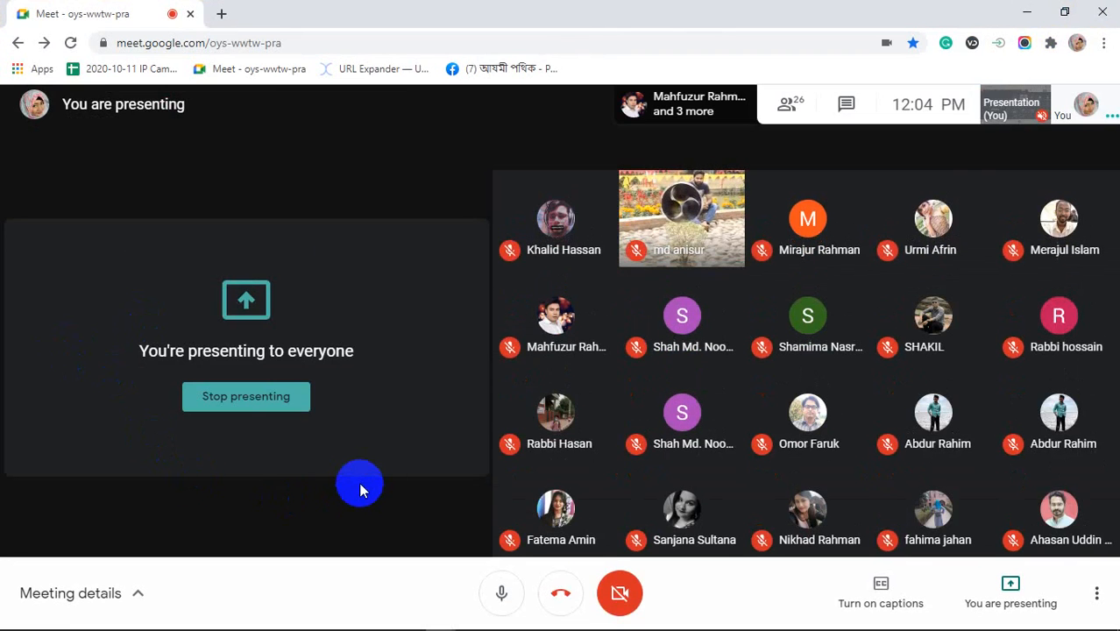
left_click(240, 399)
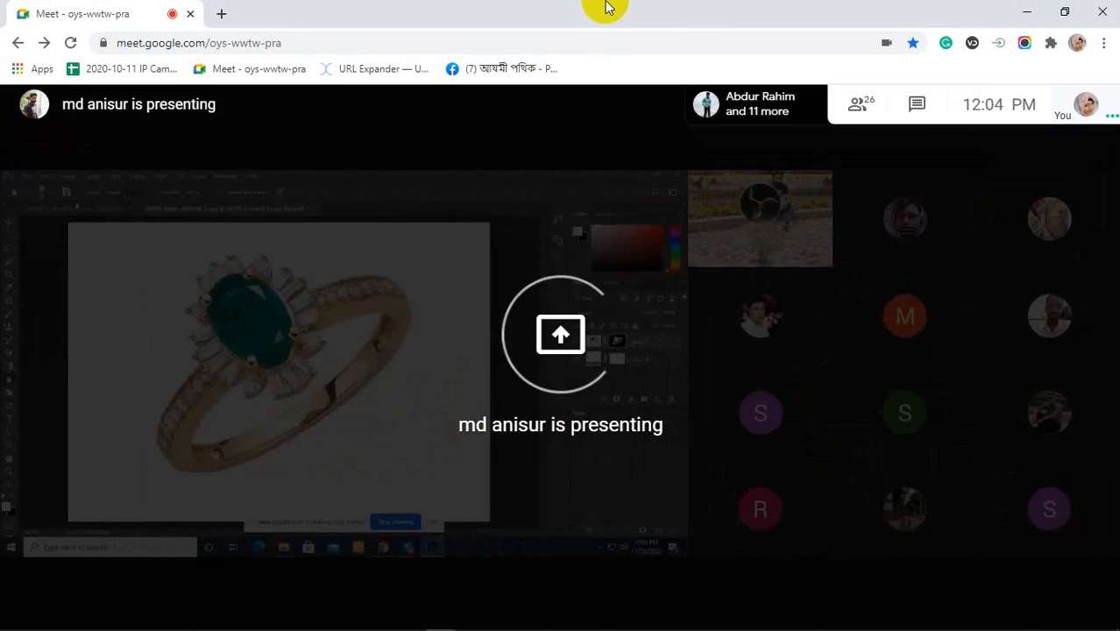
left_click(448, 223)
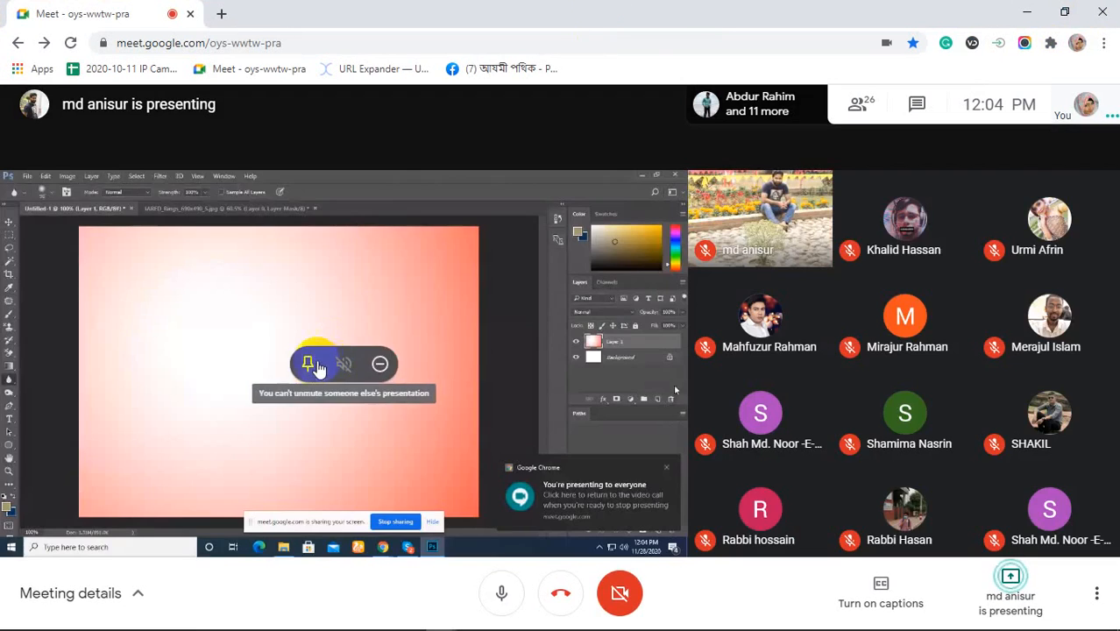
left_click(307, 363)
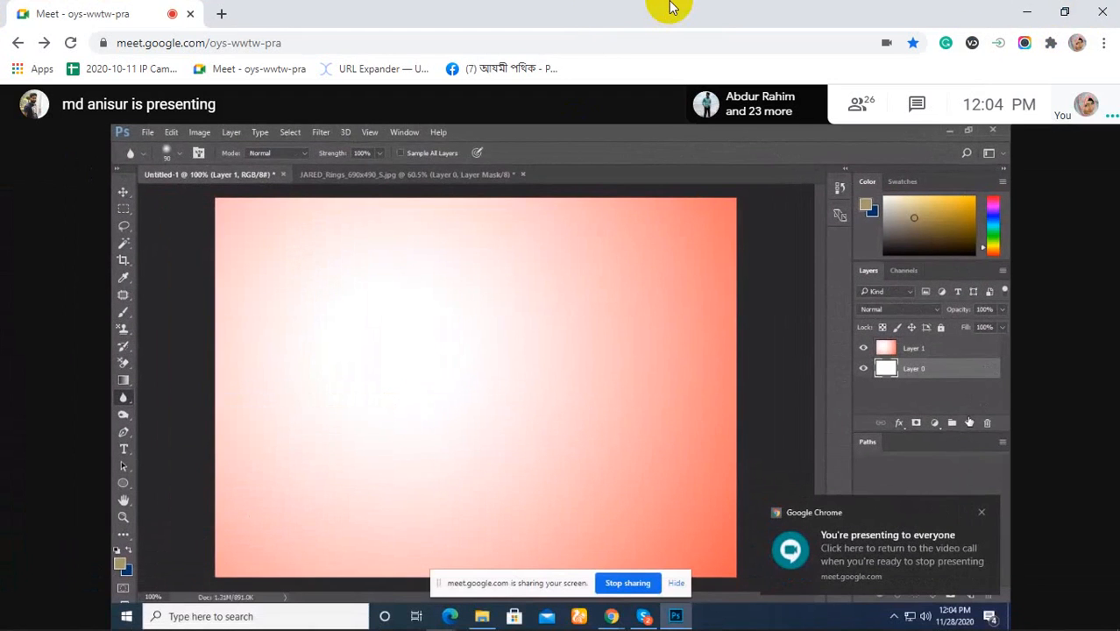
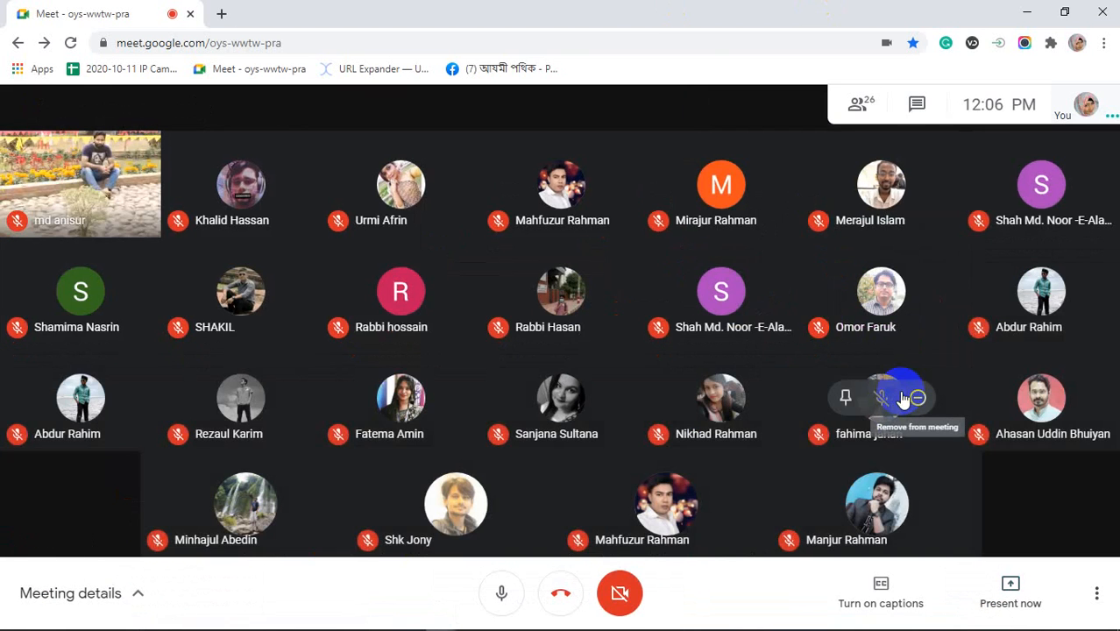
- Present the entire screen in the Google Meet call and restore the browser to a smaller window beside the desktop
left_click(1017, 605)
left_click(988, 451)
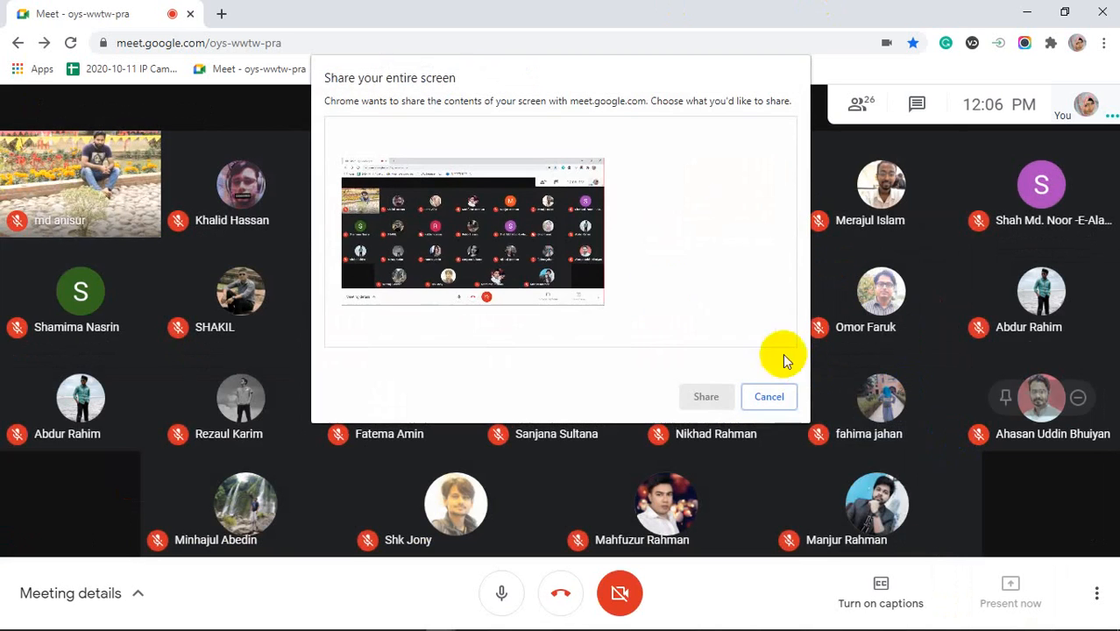
left_click(482, 230)
left_click(705, 396)
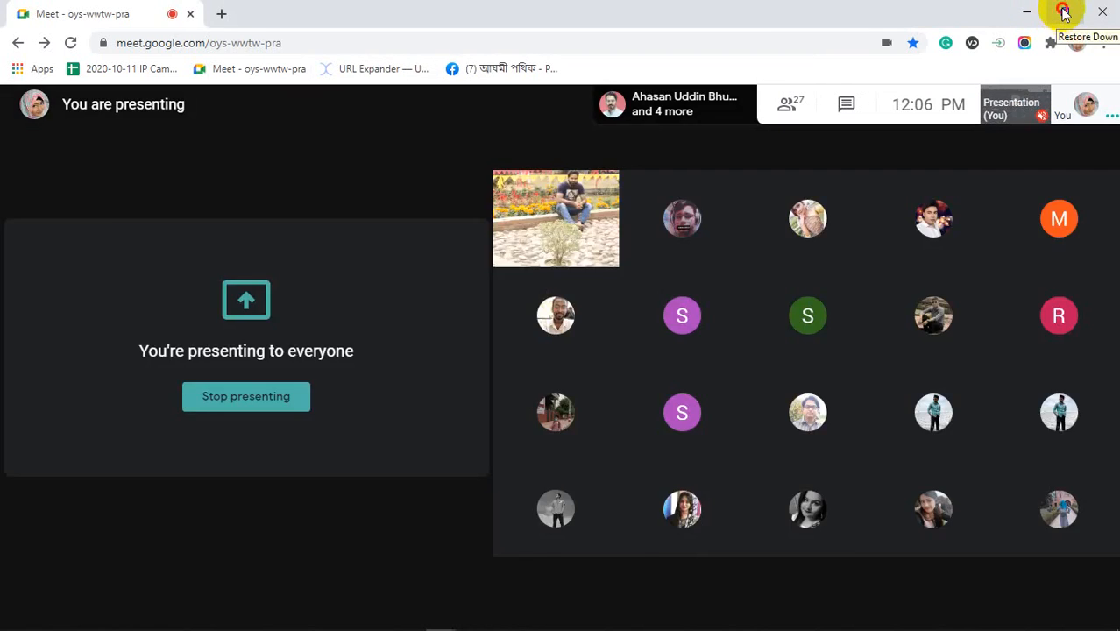
left_click(1062, 14)
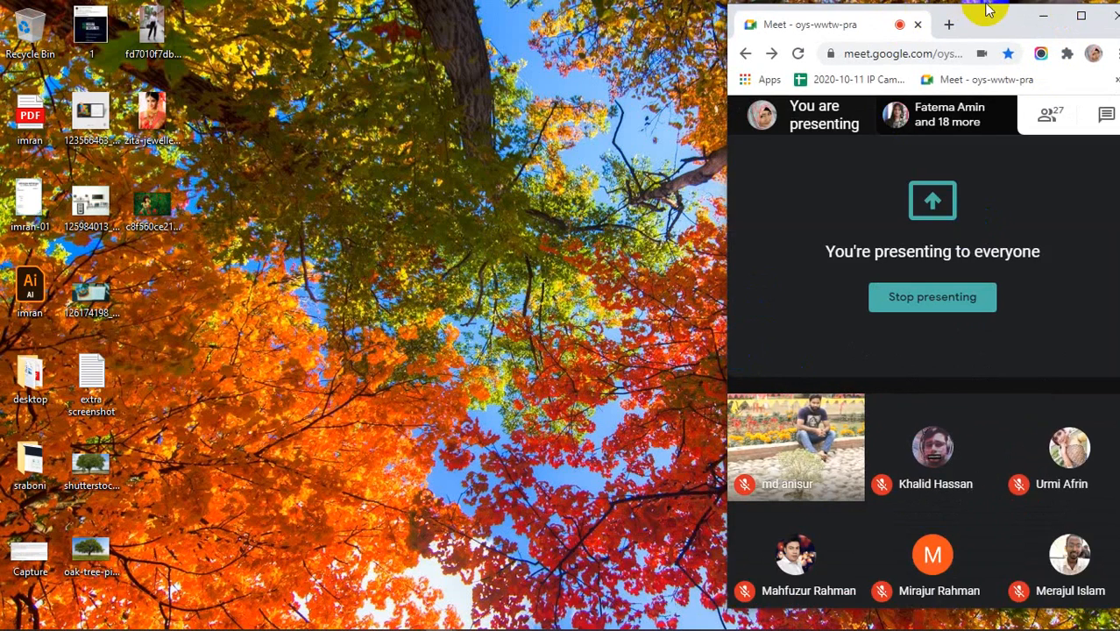
left_click_drag(986, 6, 994, 1)
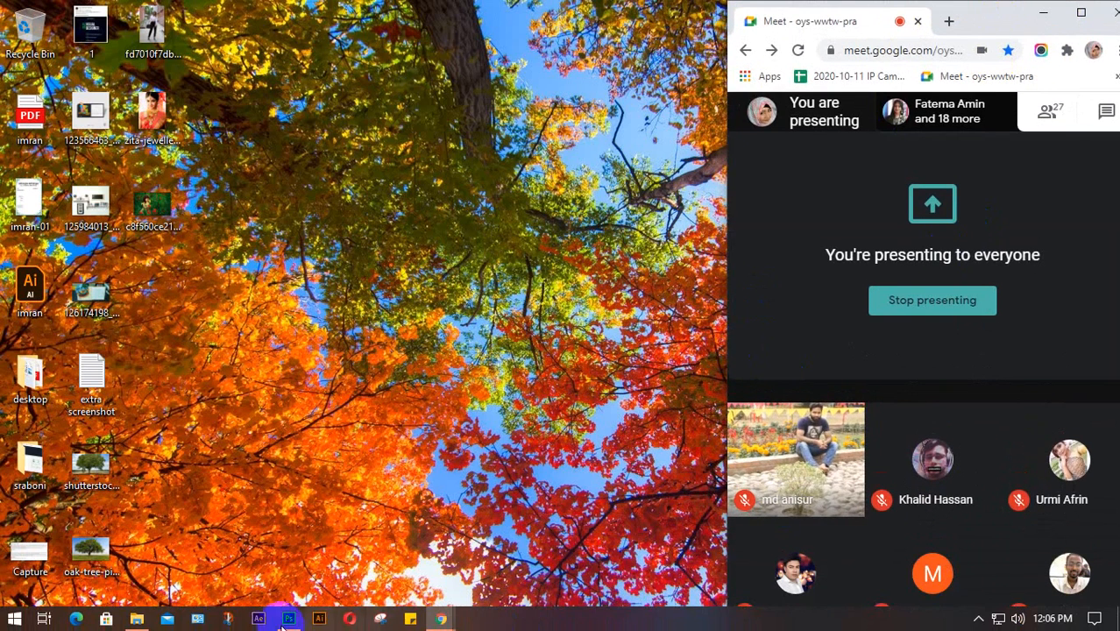
- Return to Photoshop, hide Layer 1, and activate the Sponge tool with its Dodge and Burn alternatives listed
left_click(295, 625)
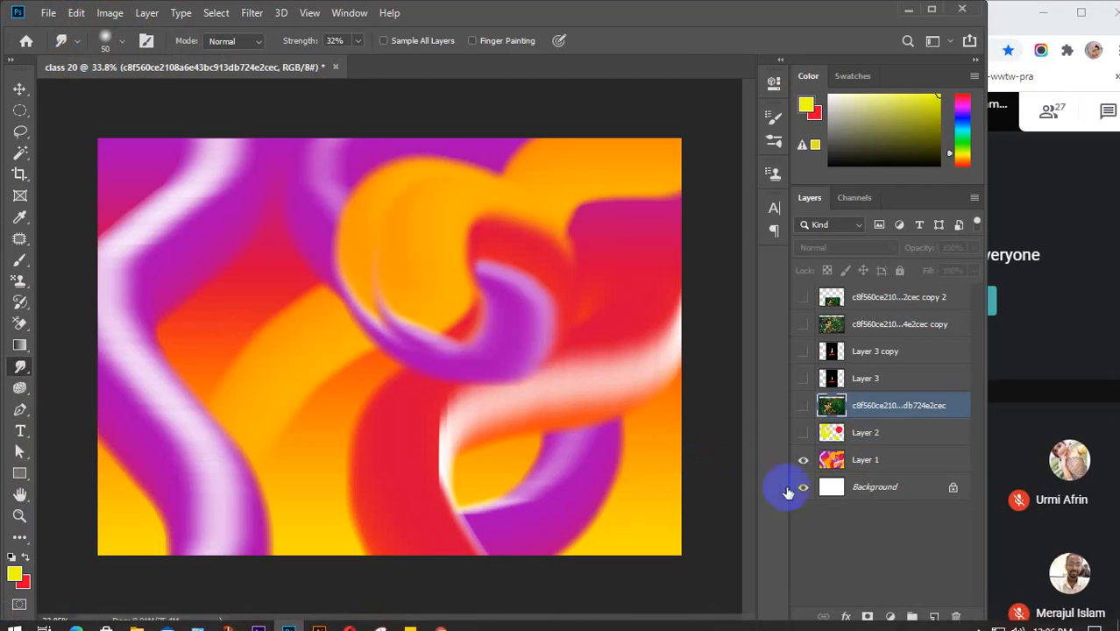
left_click(803, 460)
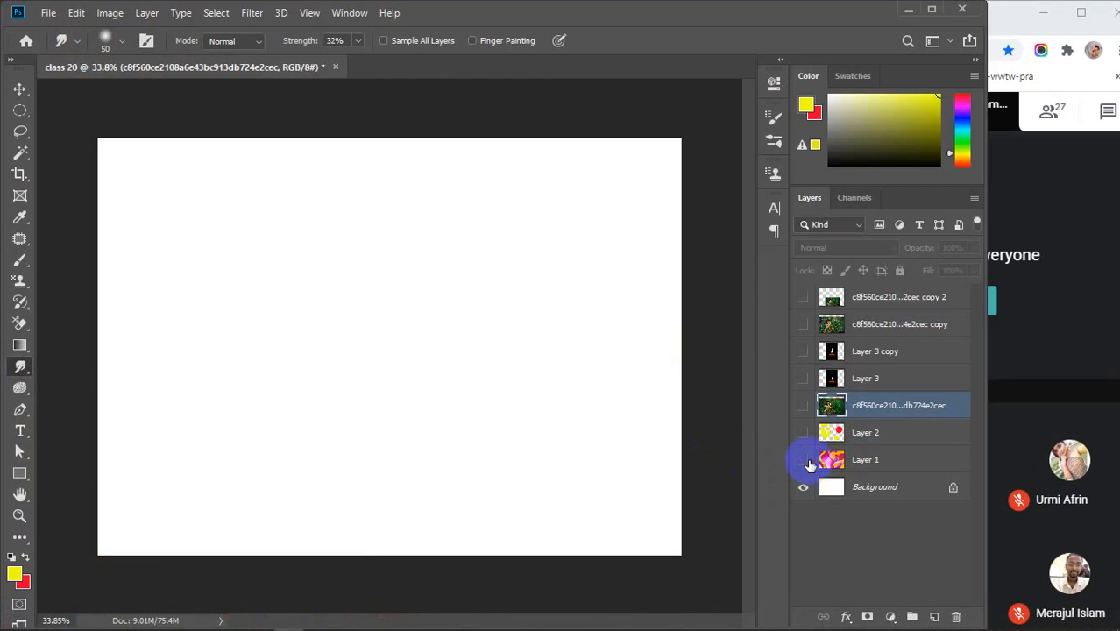
left_click(20, 390)
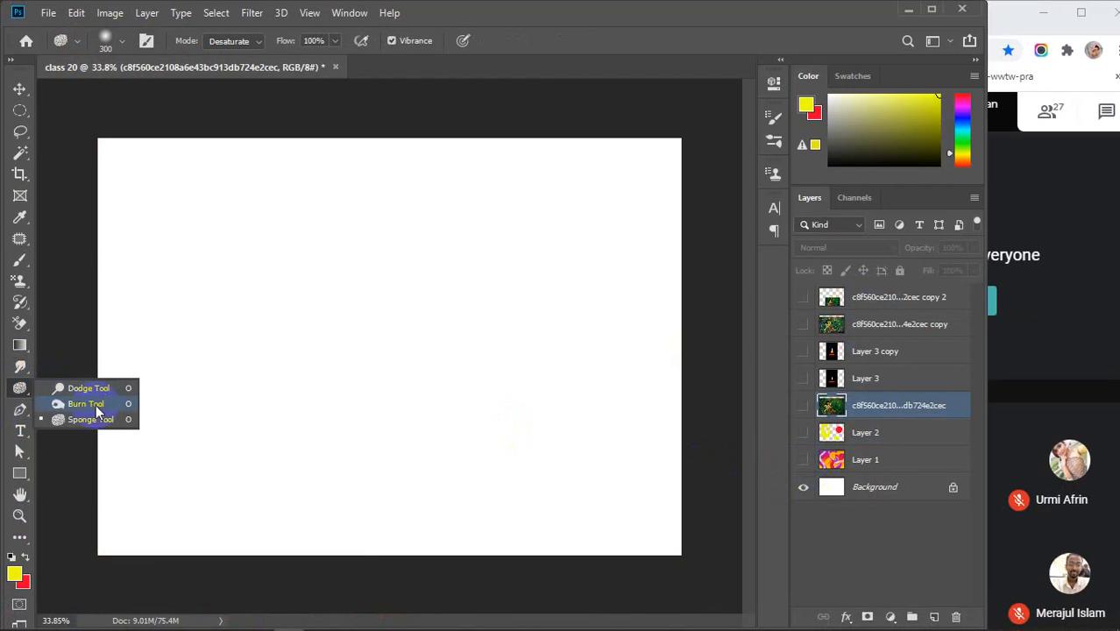
- Preview the girl photo's first copy and the original photo layer one at a time, hiding each again
left_click(876, 324)
left_click(802, 326)
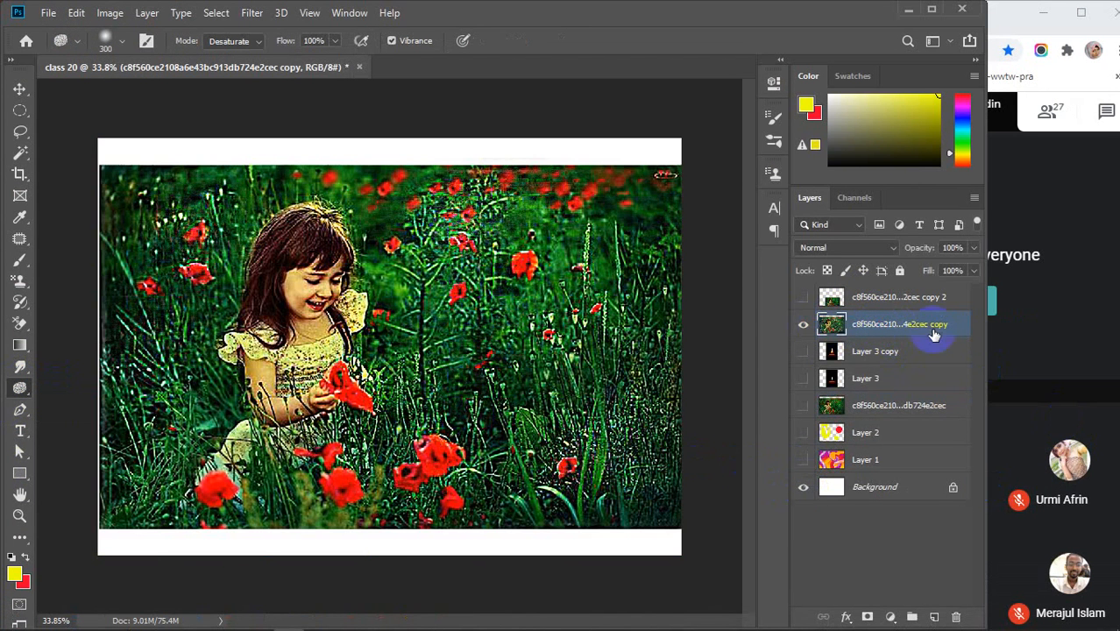
left_click(802, 326)
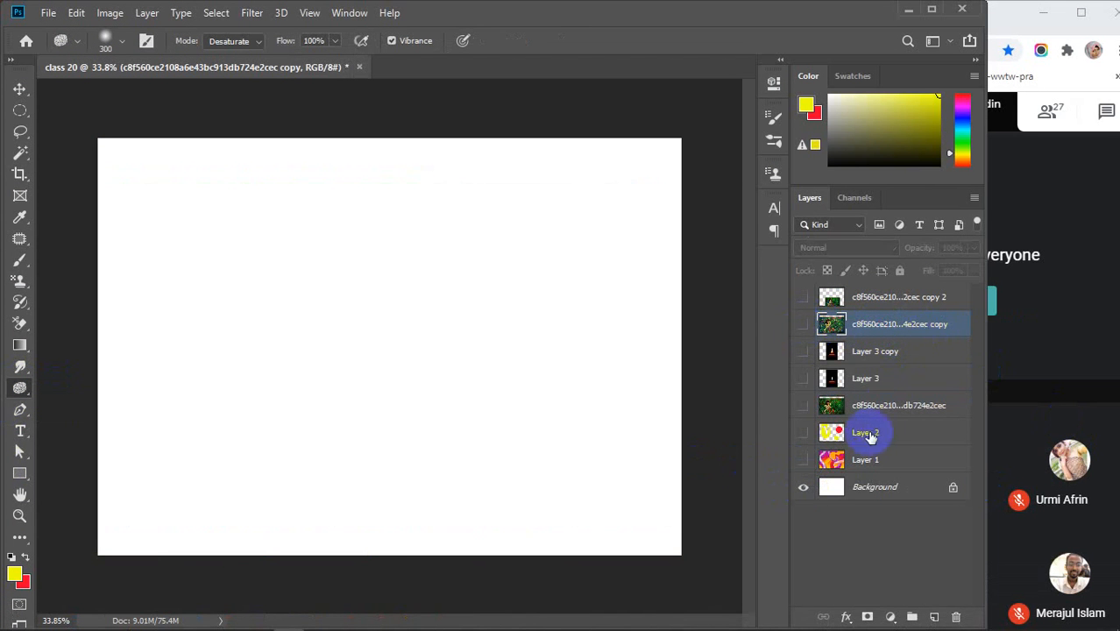
left_click(879, 410)
left_click(799, 405)
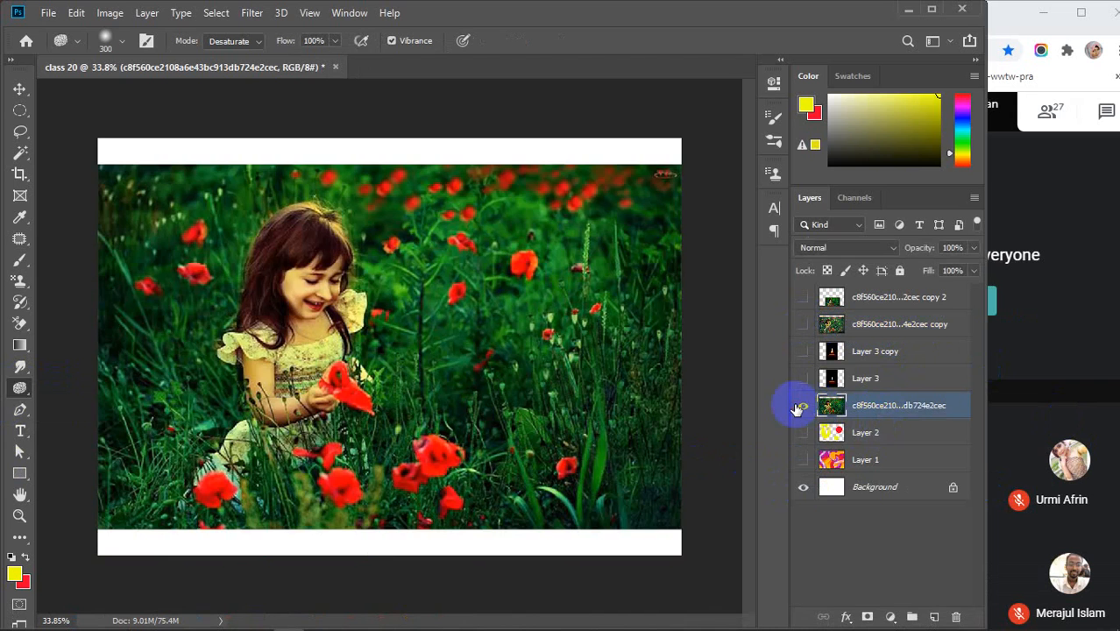
left_click(799, 406)
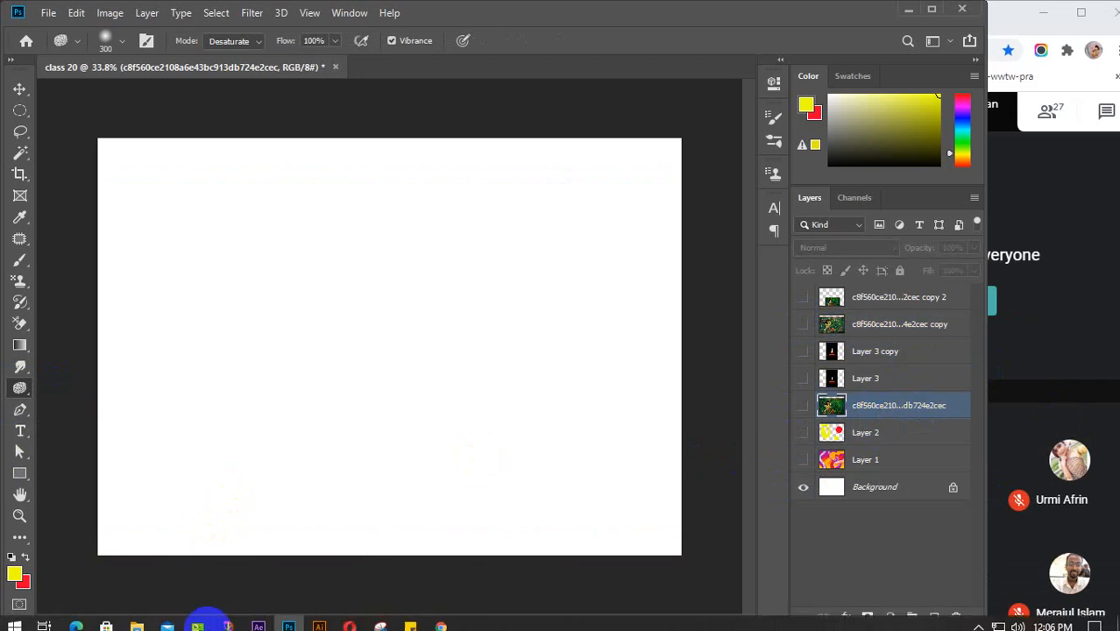
- Place the oak-tree-pic-1080x675 image from the Desktop folder into the document at its default placement and minimize the folder window
left_click(137, 624)
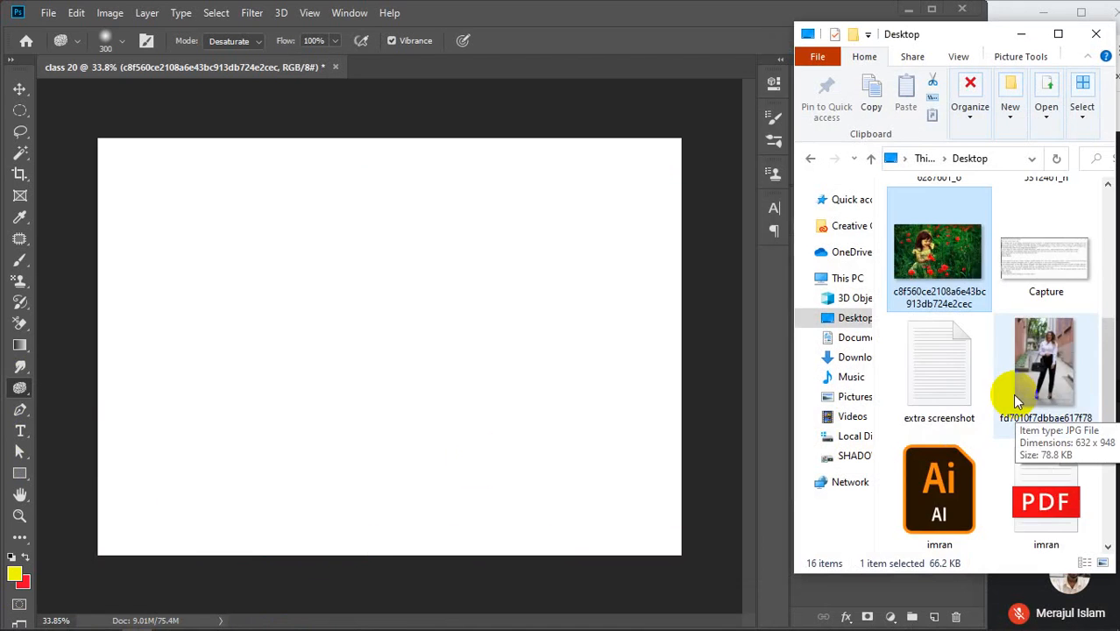
scroll(1017, 401, "up", 5)
scroll(1015, 400, "down", 2)
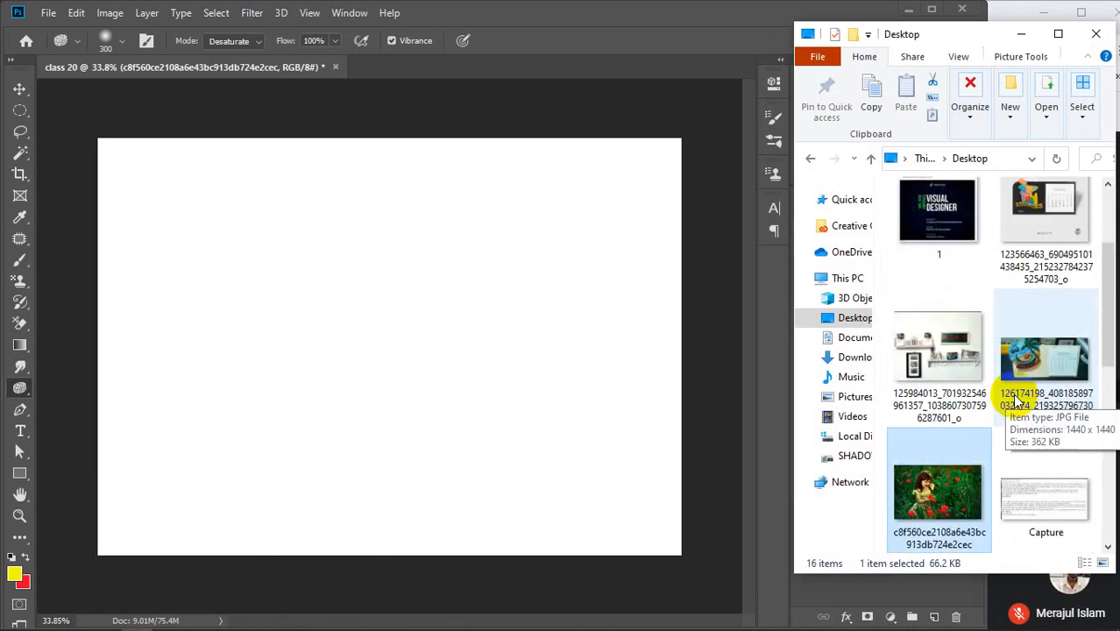
scroll(1015, 400, "down", 5)
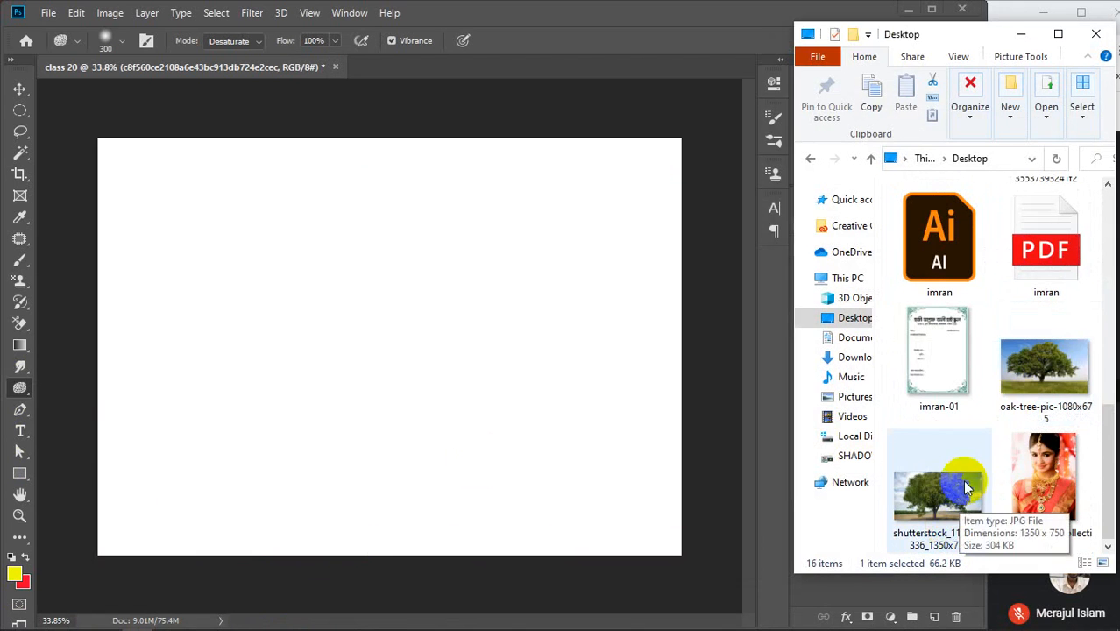
left_click(1039, 366)
left_click_drag(1039, 366, 425, 357)
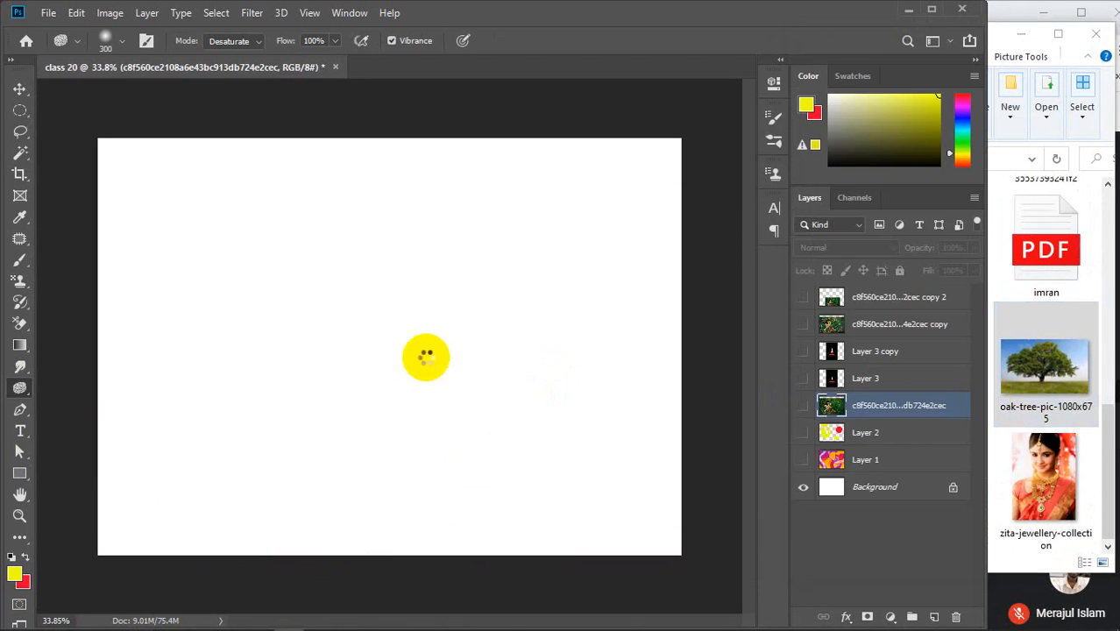
left_click(1050, 18)
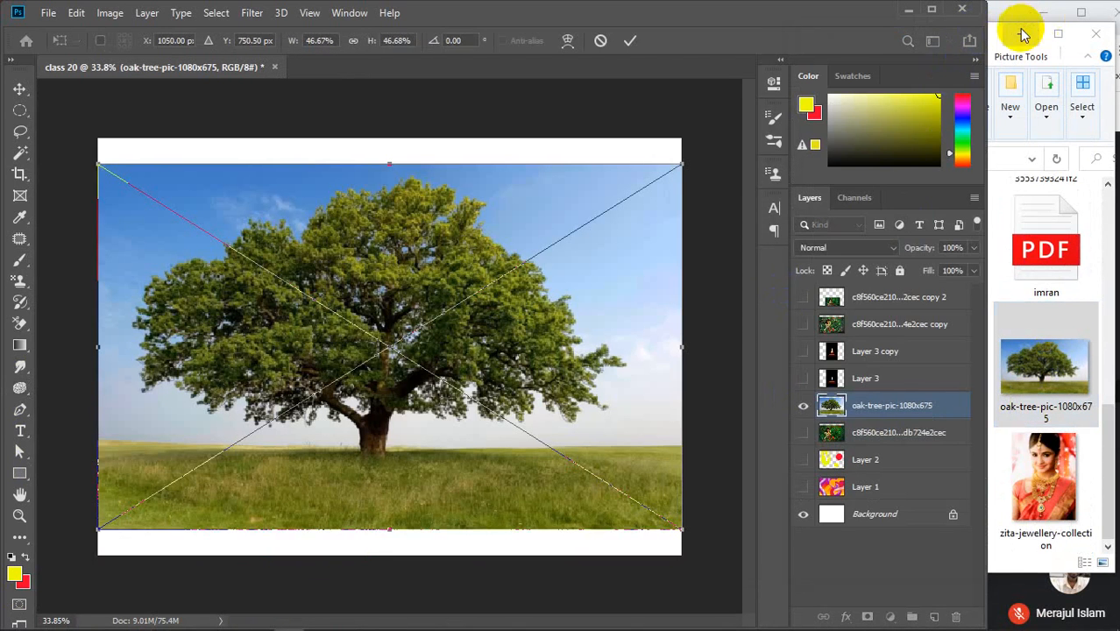
key("Return")
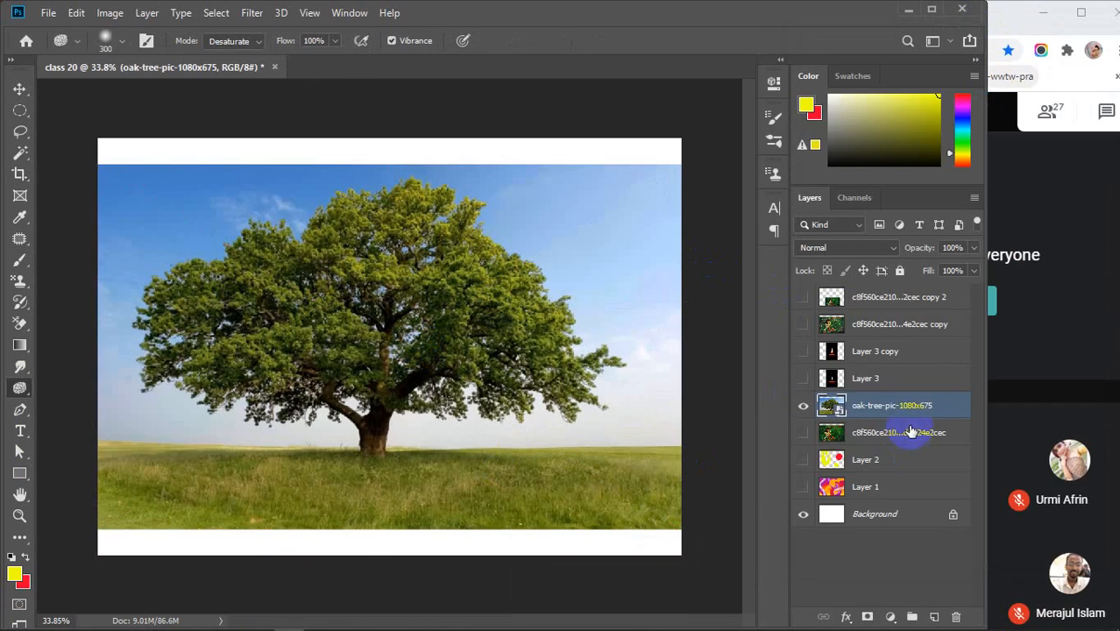
- Move the oak tree layer to the top of the layer stack and duplicate it four times
left_click_drag(885, 413, 889, 297)
key("ctrl+j")
key("ctrl+j")
key("ctrl+j")
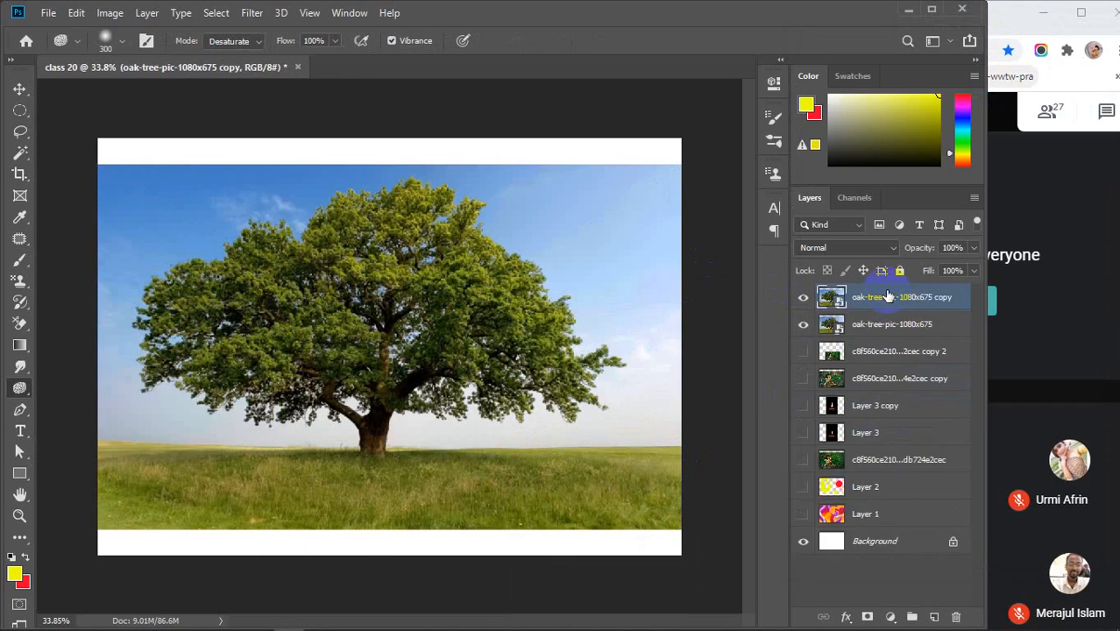
key("ctrl+j")
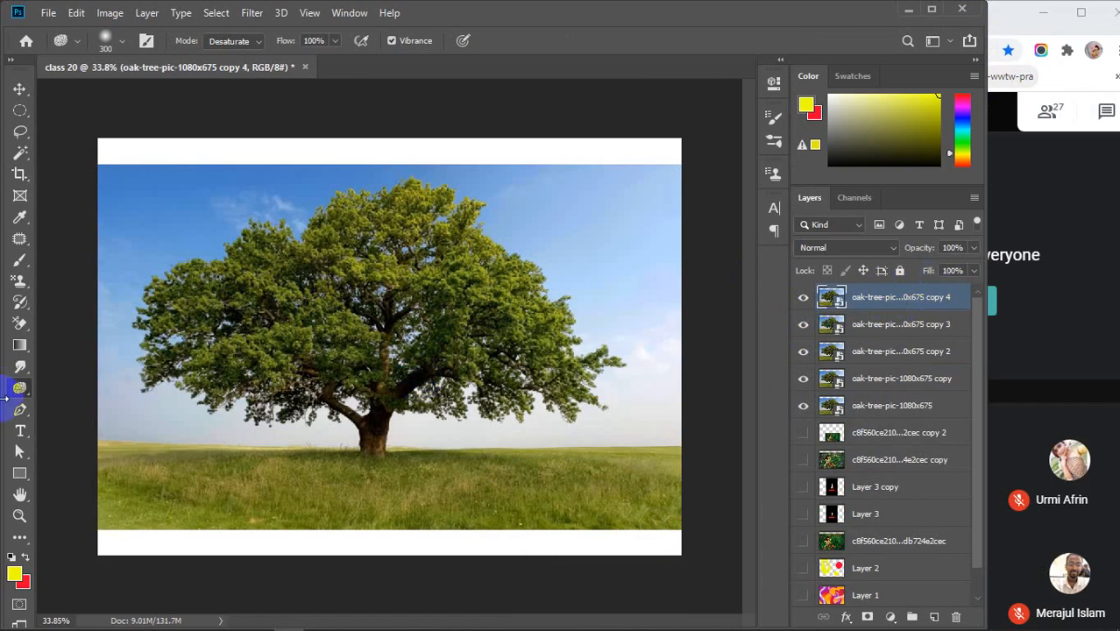
- Activate the Dodge tool, showing its Burn and Sponge alternatives and the neighbouring Blur, Sharpen and Smudge group
right_click(20, 387)
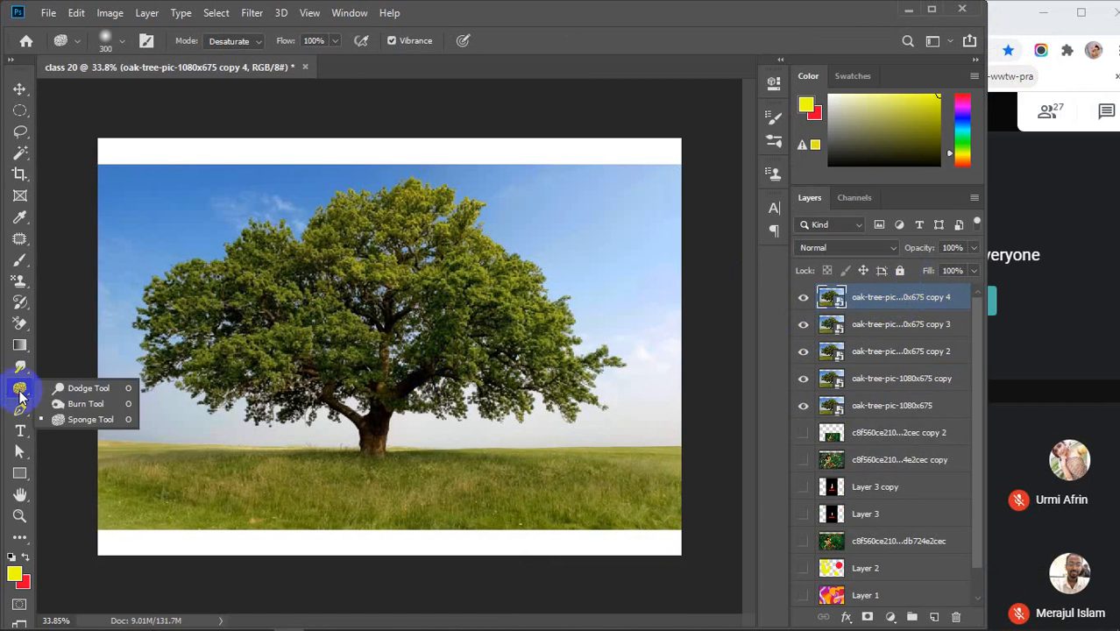
left_click(82, 387)
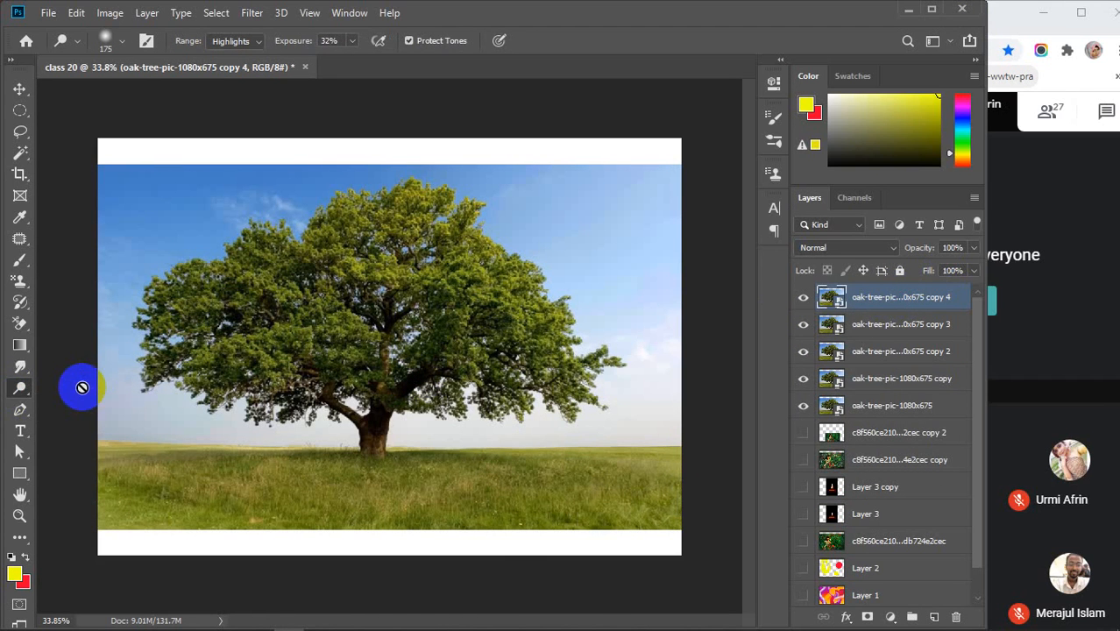
left_click(20, 386)
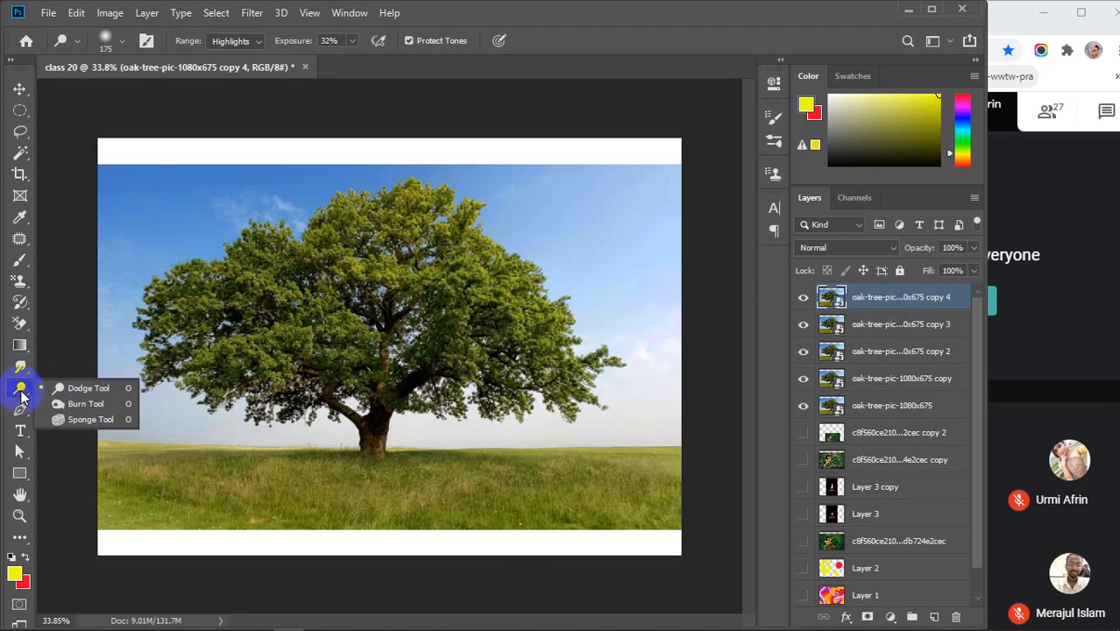
left_click(88, 388)
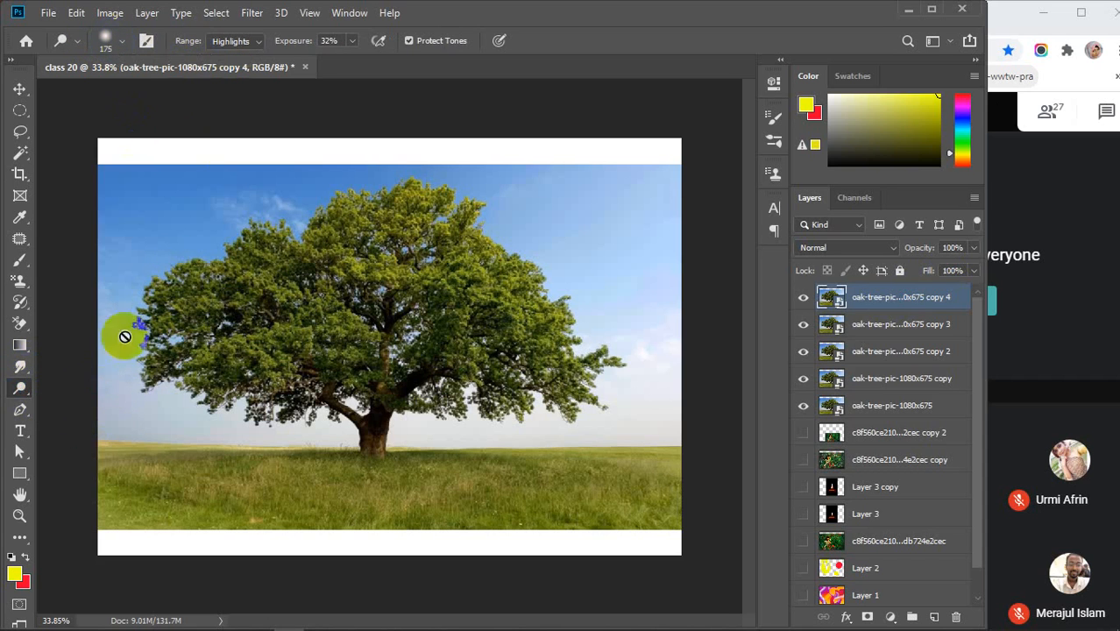
left_click(19, 368)
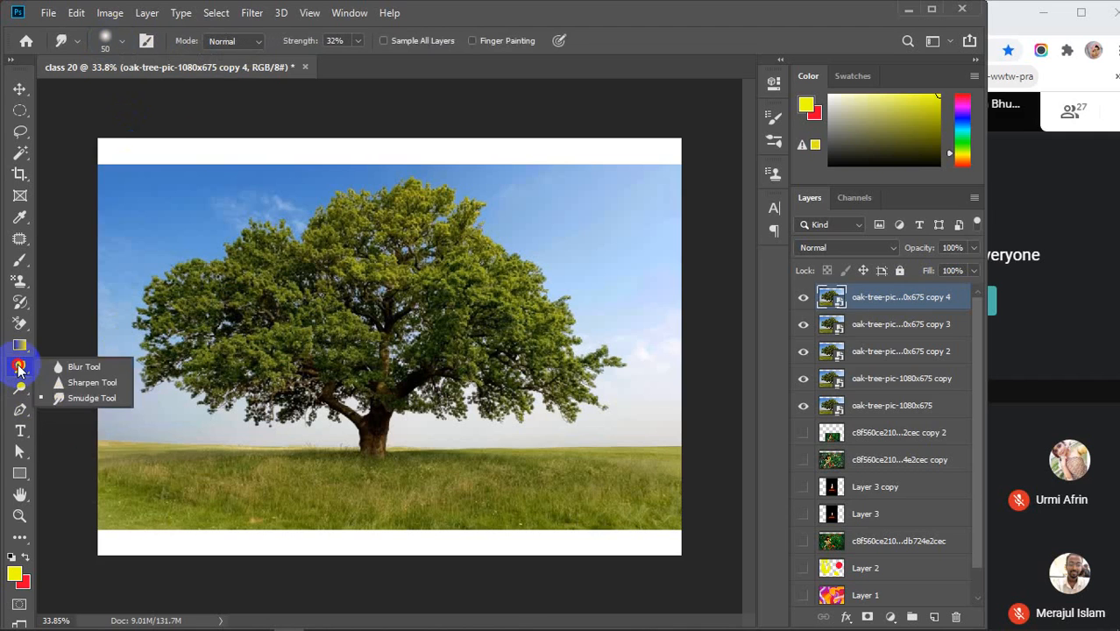
left_click(19, 388)
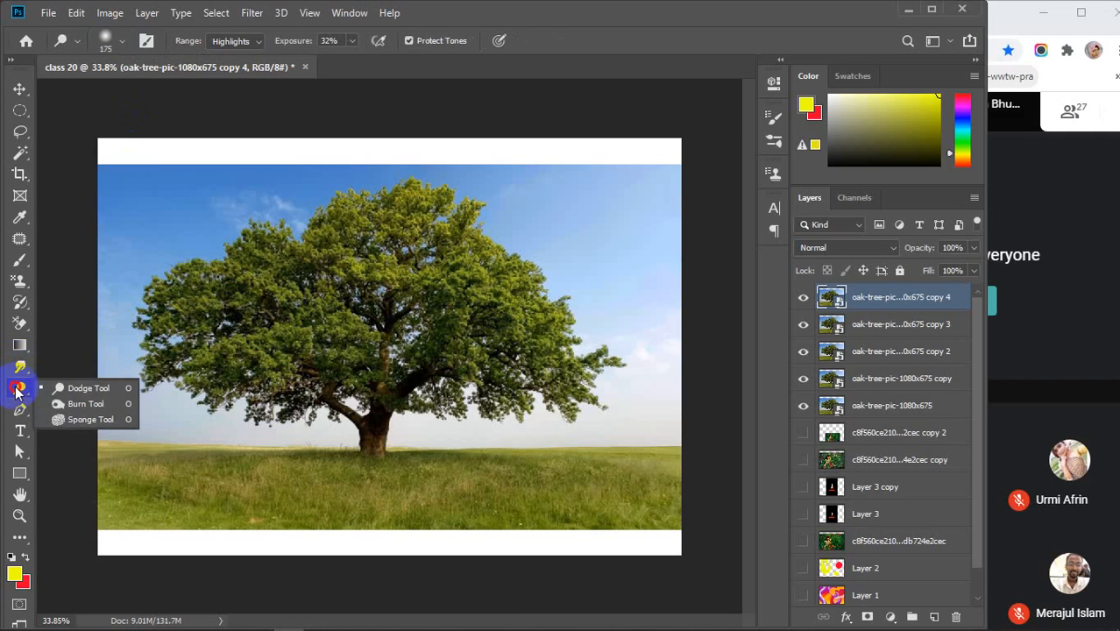
left_click(84, 388)
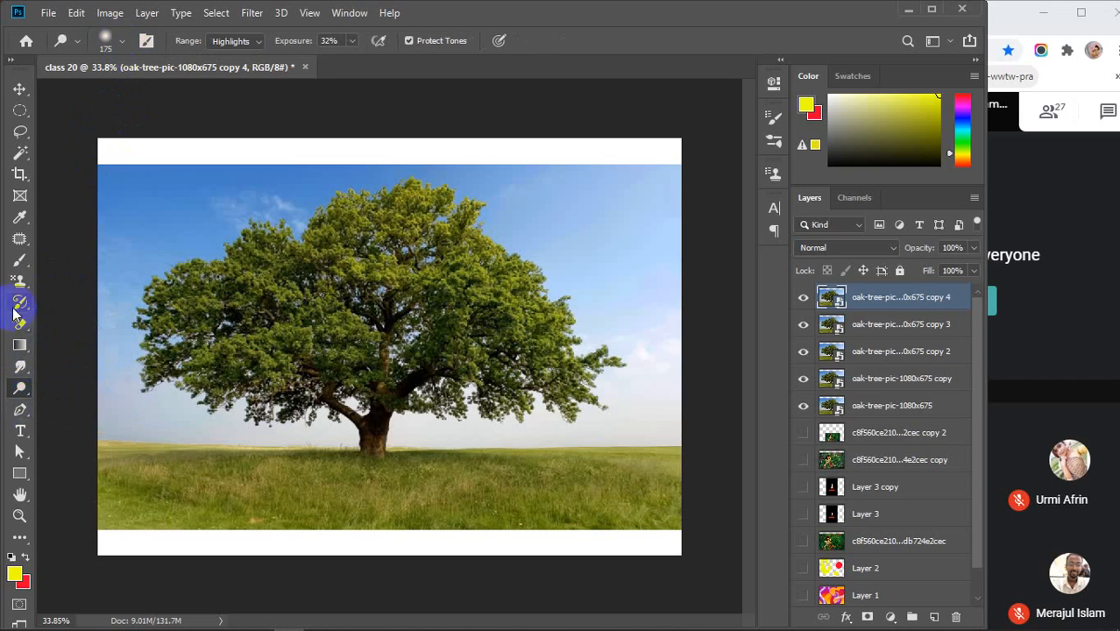
- Examine the Dodge tool's brush size, hardness and preset options without changing them
left_click(122, 41)
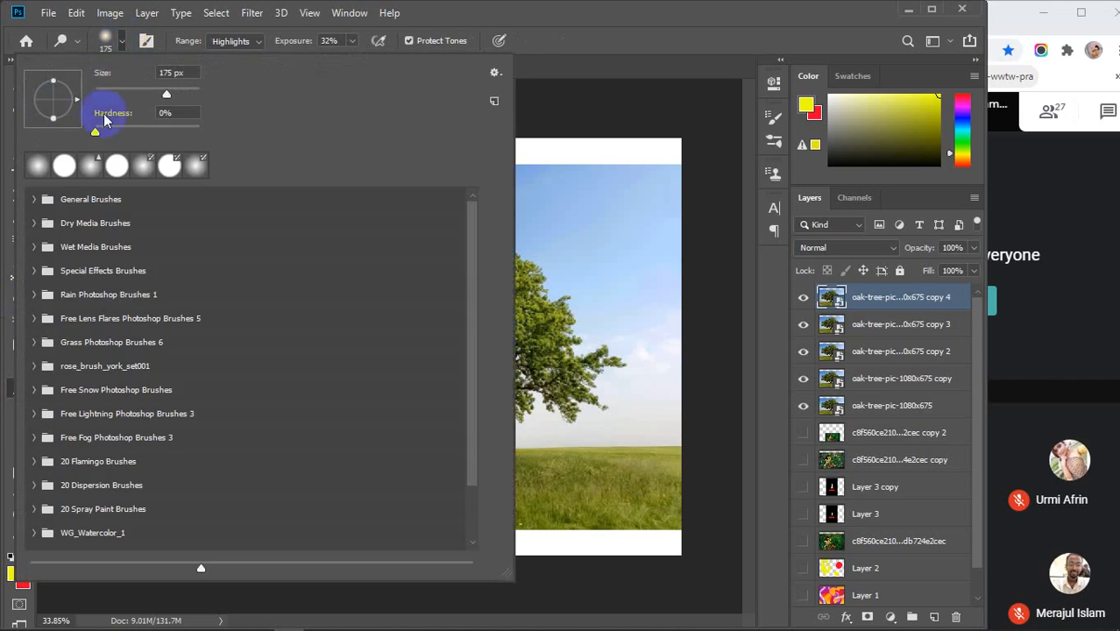
left_click(123, 43)
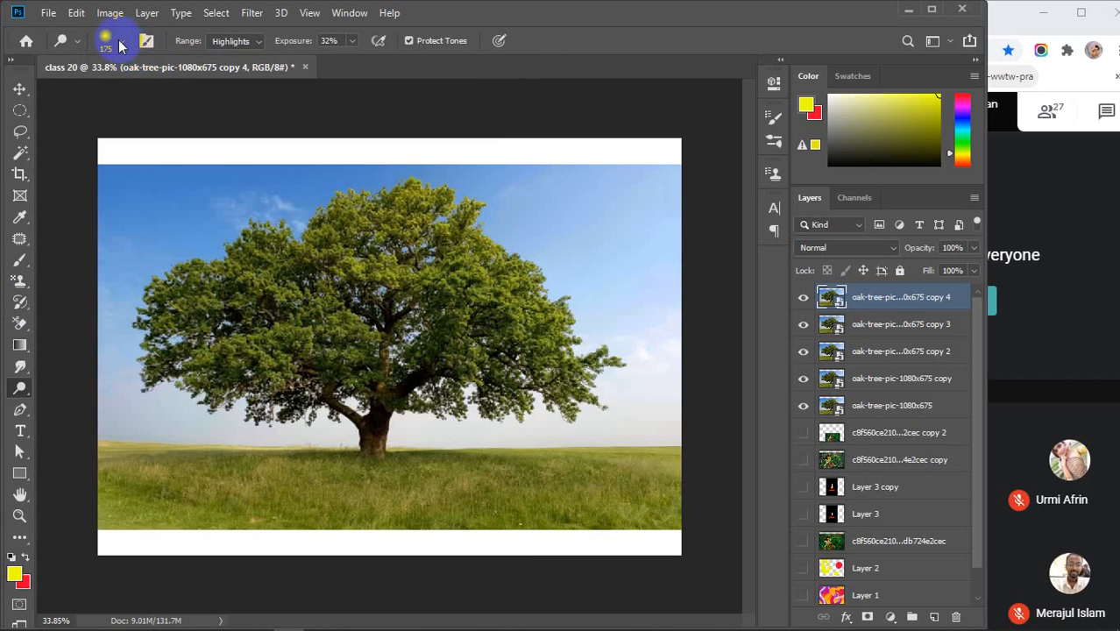
left_click(123, 46)
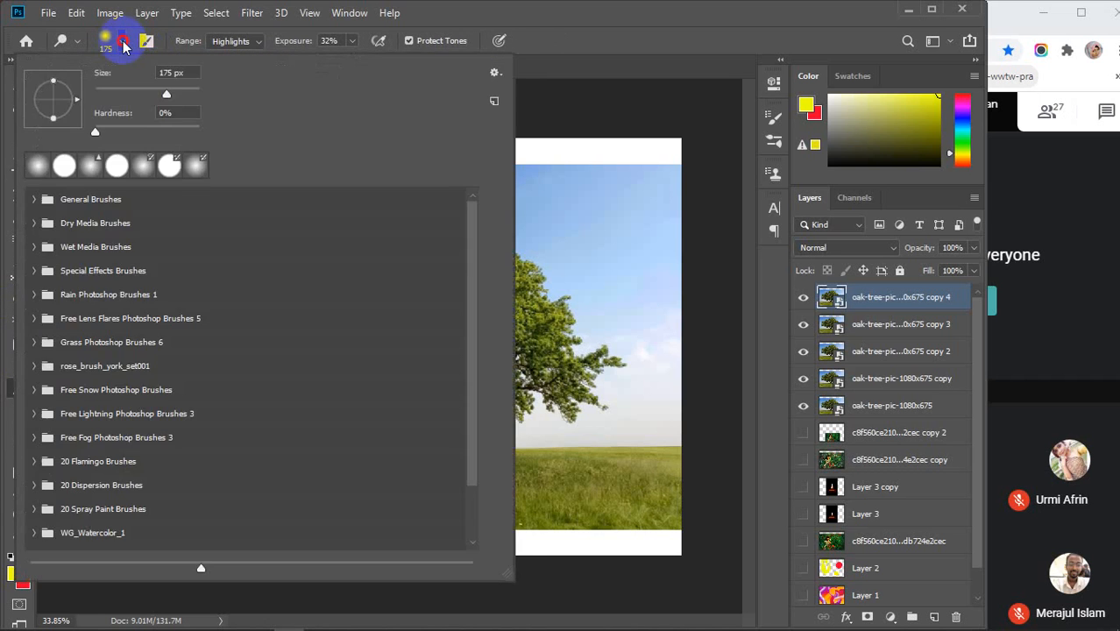
left_click(124, 47)
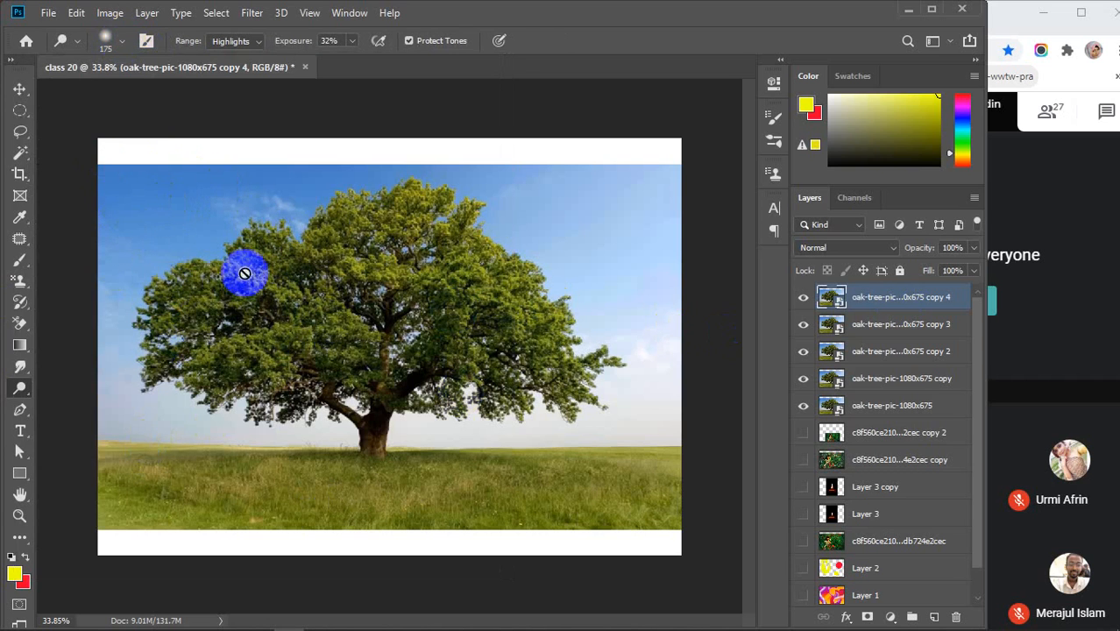
- Try dodging the tree on the topmost oak tree copy and rasterize that layer
left_click(465, 264)
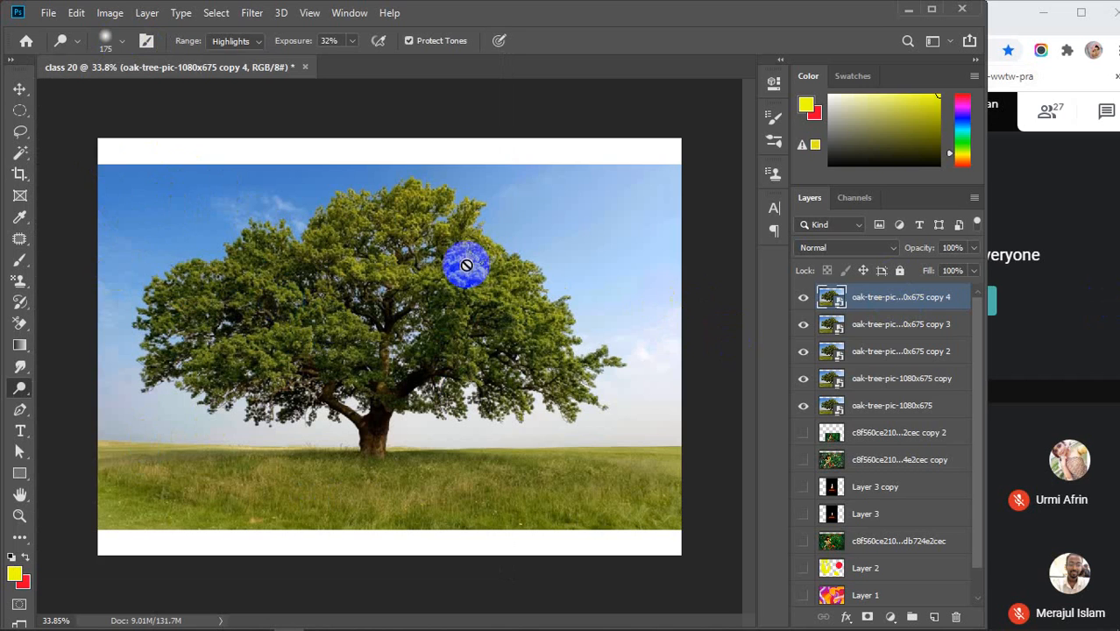
left_click(553, 265)
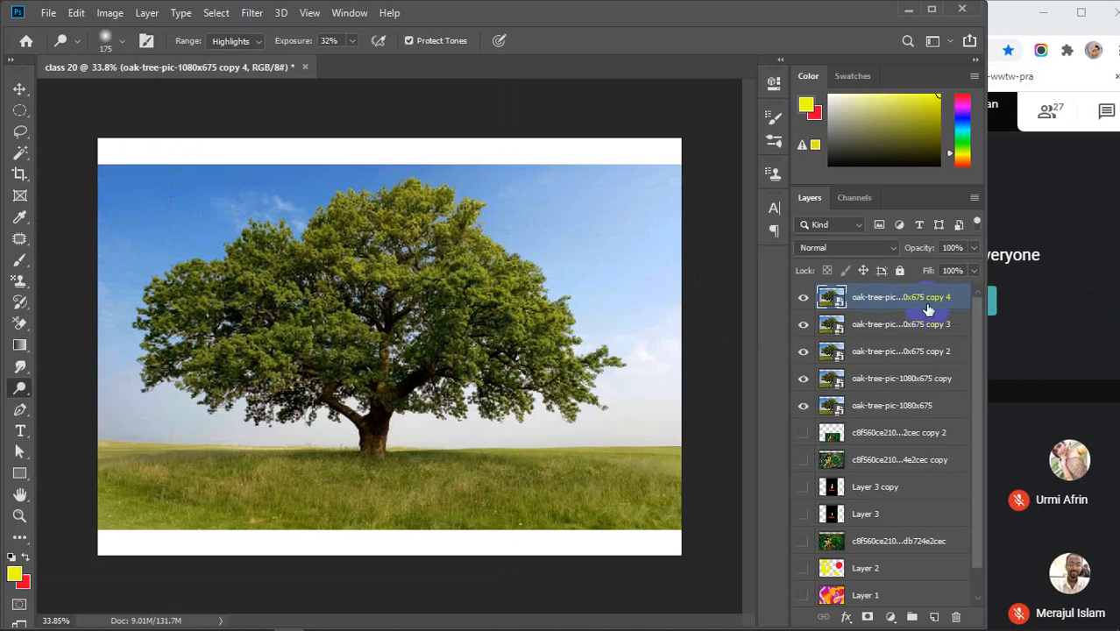
right_click(910, 302)
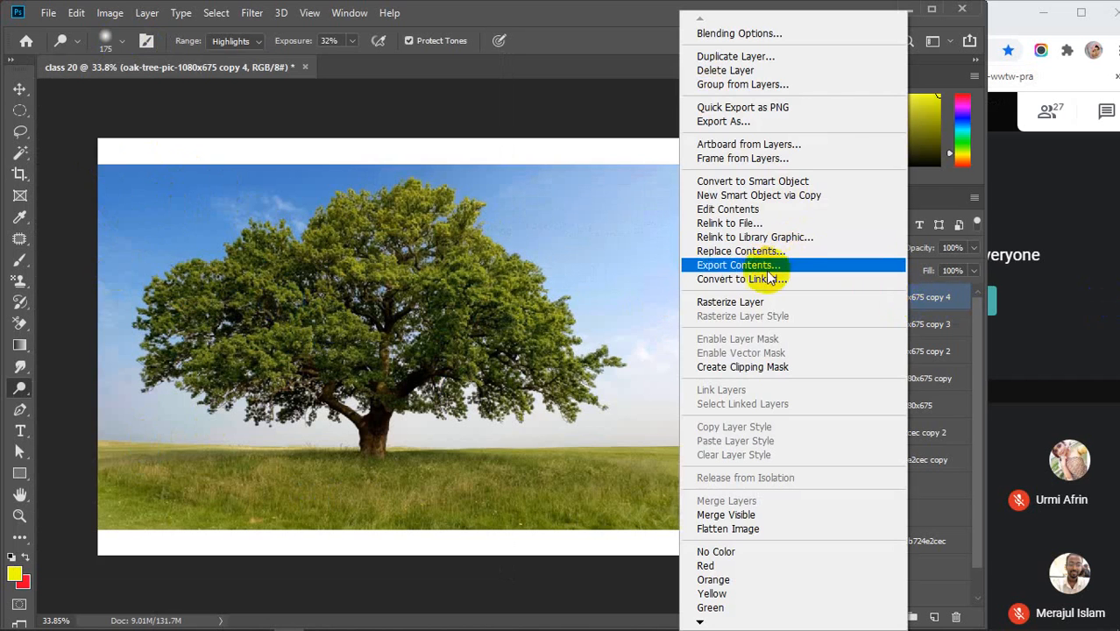
left_click(833, 301)
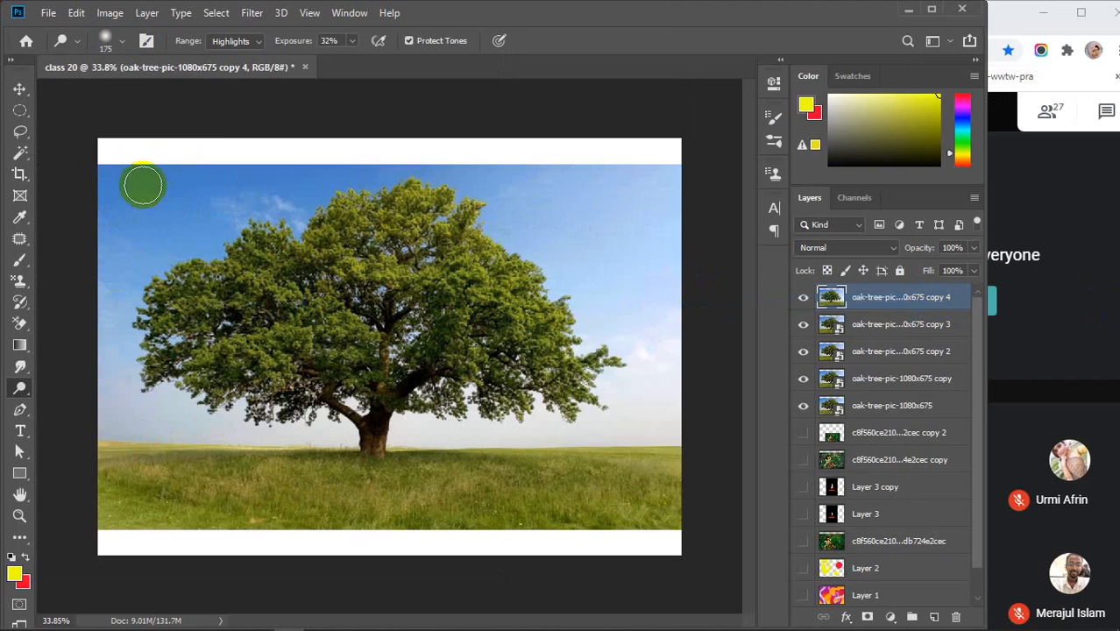
- Review the Dodge tool's tonal range choices and set its exposure to 100%
left_click(250, 42)
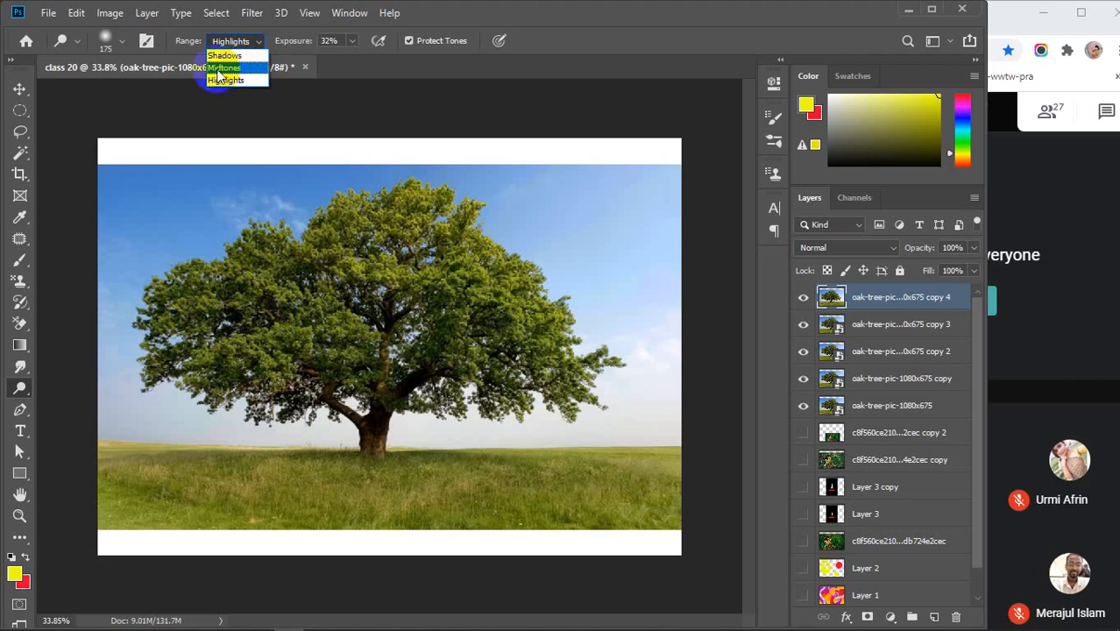
left_click(290, 43)
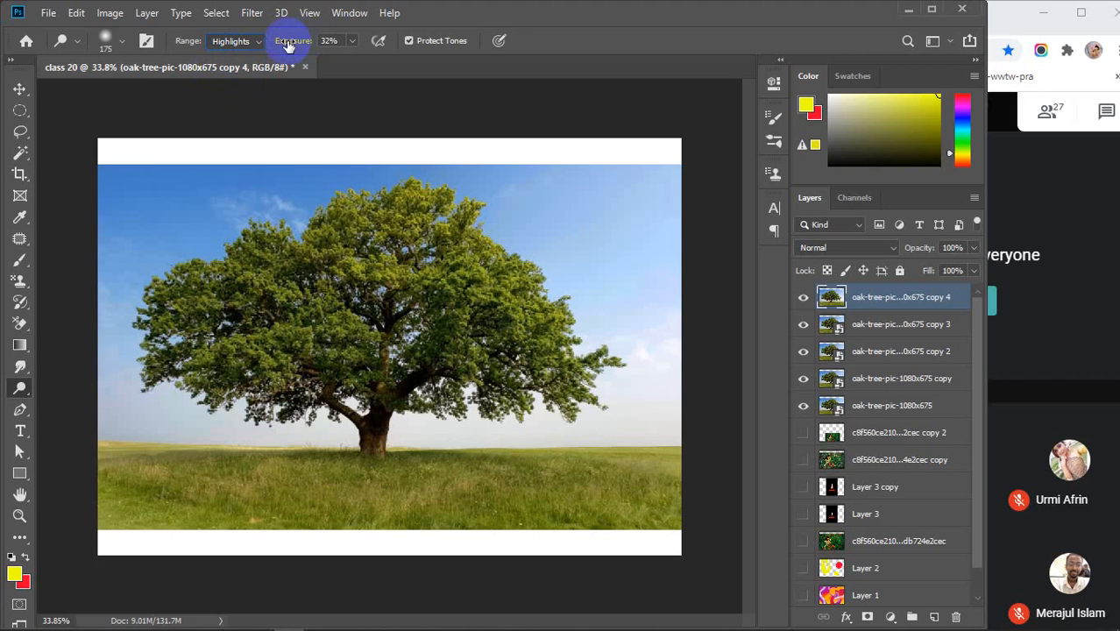
left_click_drag(290, 44, 506, 53)
left_click_drag(293, 41, 380, 45)
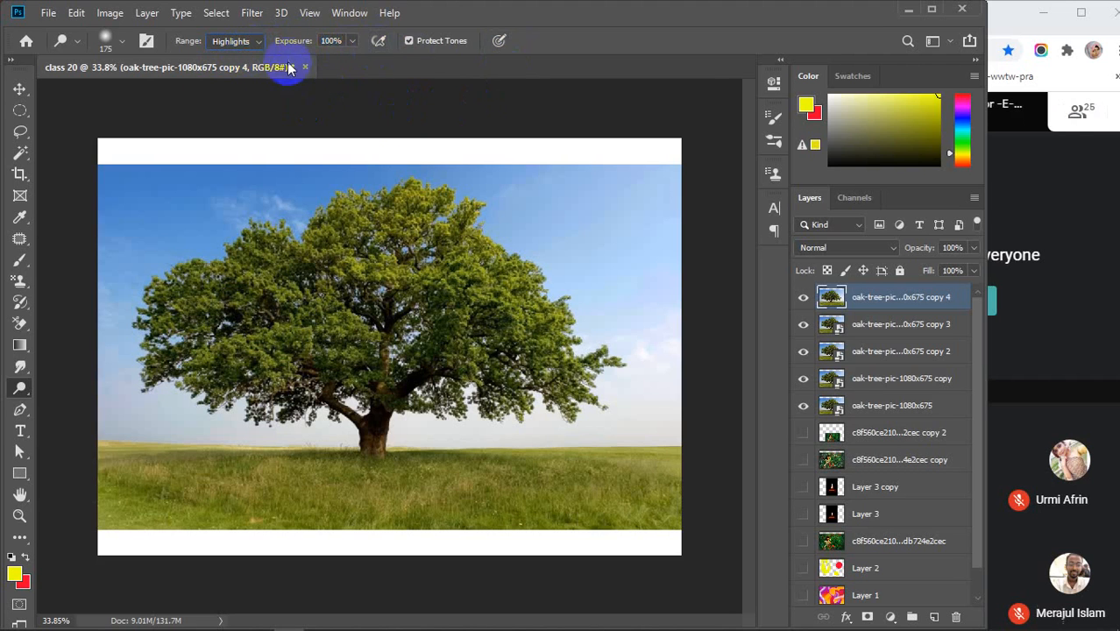
- Dodge the shadows across the left part of the tree picture at 100% exposure, enlarging the brush to 500 px
left_click(252, 48)
left_click(225, 55)
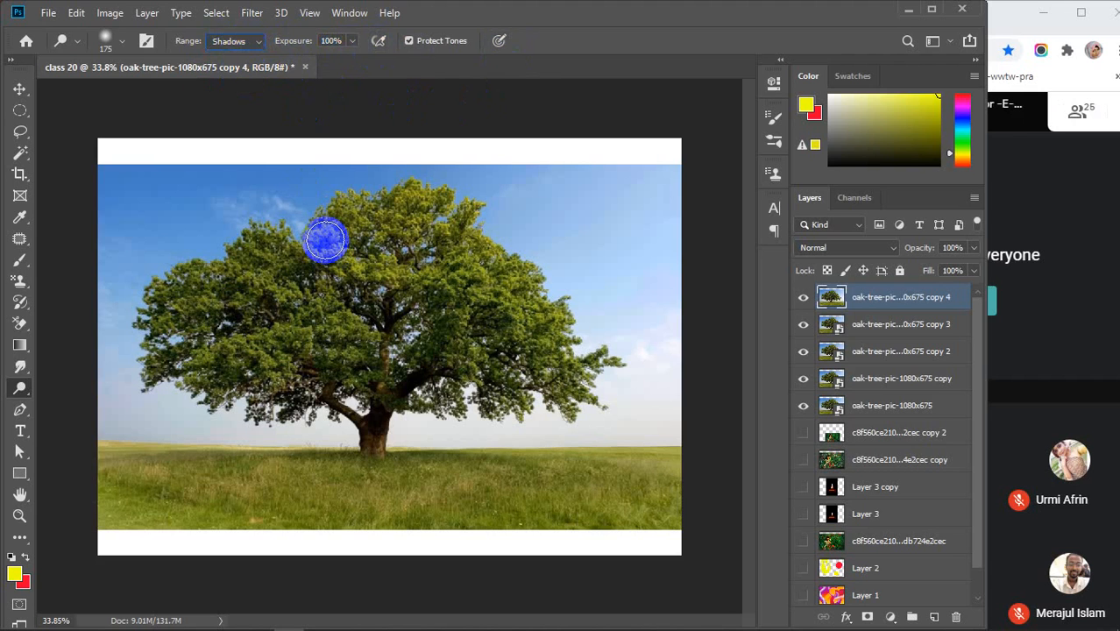
left_click_drag(326, 240, 326, 228)
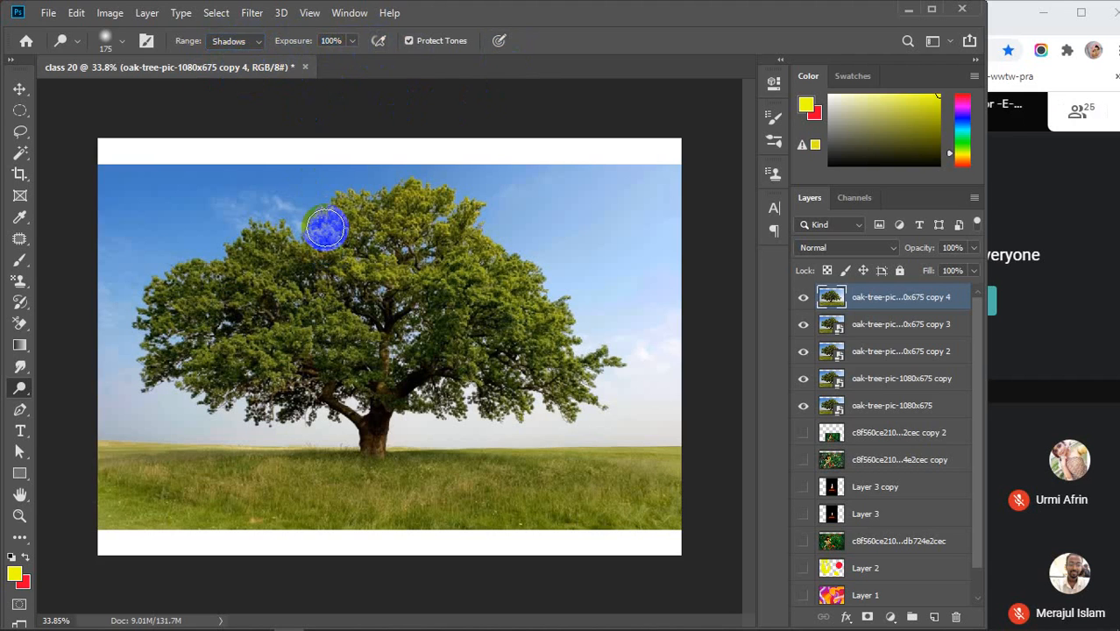
key("bracketright")
key("bracketright")
key("bracketright")
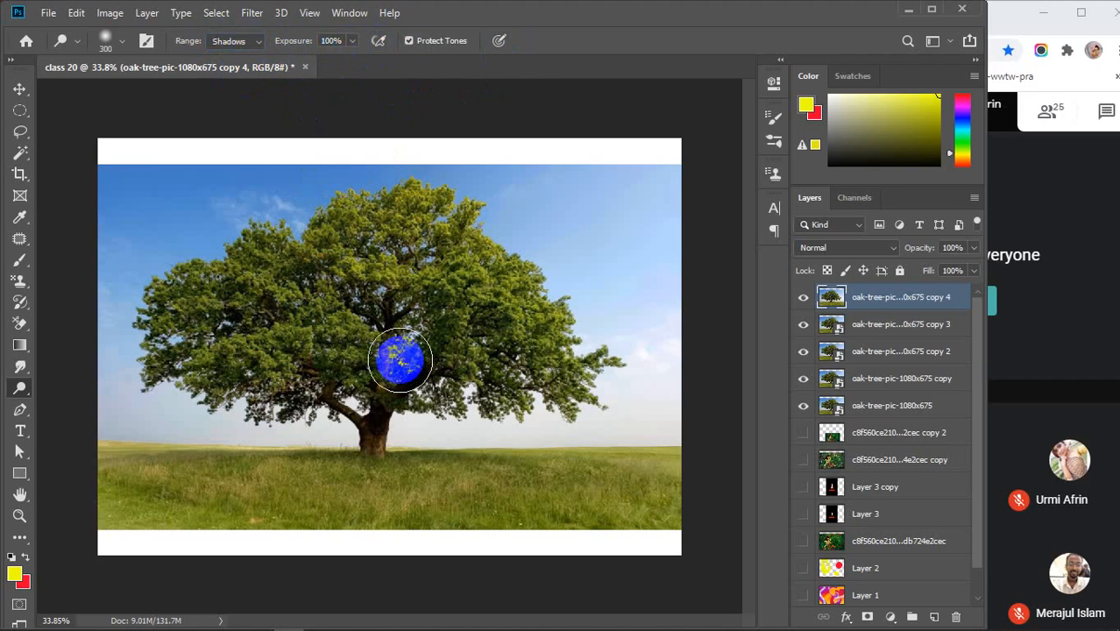
key("bracketright")
key("bracketright")
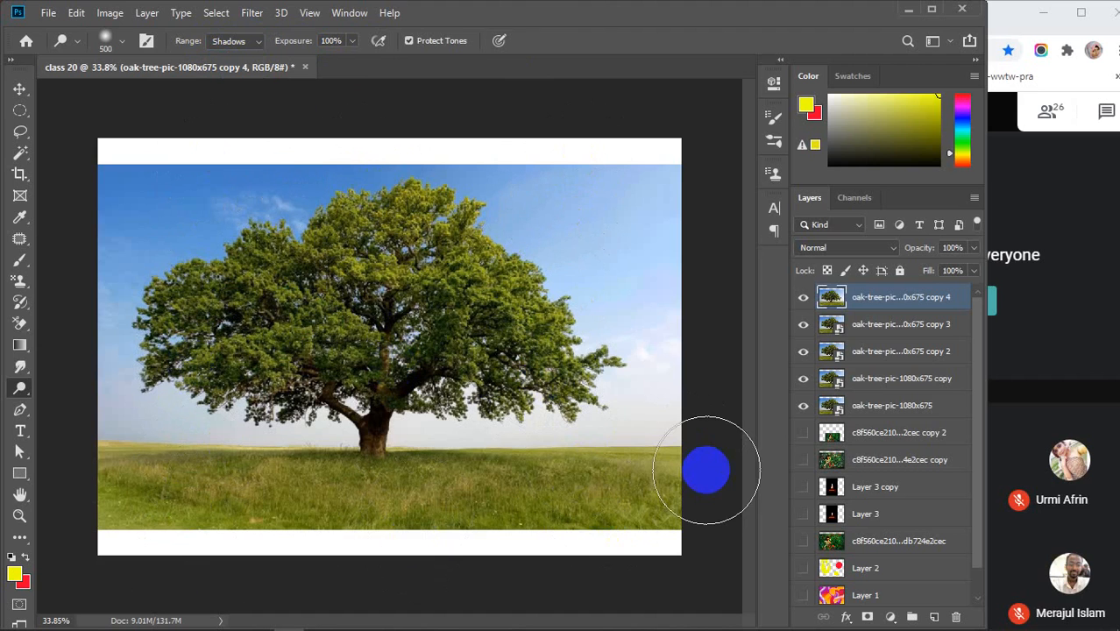
left_click(355, 363)
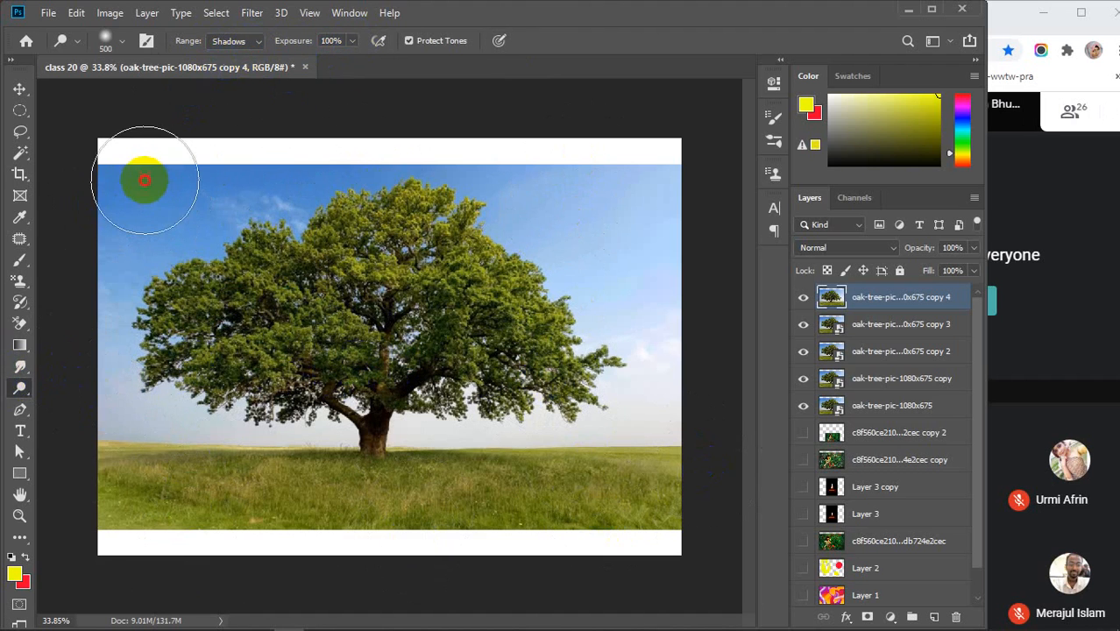
mouse_move(145, 180)
left_mouse_down()
mouse_move(139, 517)
mouse_move(173, 181)
mouse_move(174, 393)
mouse_move(187, 397)
mouse_move(180, 190)
mouse_move(192, 555)
mouse_move(230, 205)
mouse_move(229, 463)
mouse_move(226, 122)
mouse_move(201, 502)
mouse_move(230, 143)
mouse_move(231, 511)
mouse_move(257, 150)
mouse_move(232, 550)
mouse_move(249, 157)
mouse_move(250, 553)
mouse_move(250, 144)
mouse_move(220, 566)
mouse_move(220, 180)
mouse_move(199, 545)
mouse_move(203, 35)
mouse_move(169, 496)
mouse_move(129, 457)
mouse_move(98, 166)
mouse_move(114, 487)
mouse_move(130, 145)
mouse_move(167, 220)
mouse_move(178, 562)
mouse_move(235, 175)
mouse_move(247, 538)
mouse_move(252, 133)
mouse_move(227, 501)
mouse_move(212, 316)
mouse_move(225, 148)
mouse_move(207, 442)
mouse_move(151, 512)
mouse_move(150, 298)
mouse_move(208, 130)
mouse_move(220, 348)
mouse_move(247, 296)
mouse_move(253, 557)
mouse_move(228, 520)
mouse_move(232, 31)
left_mouse_up()
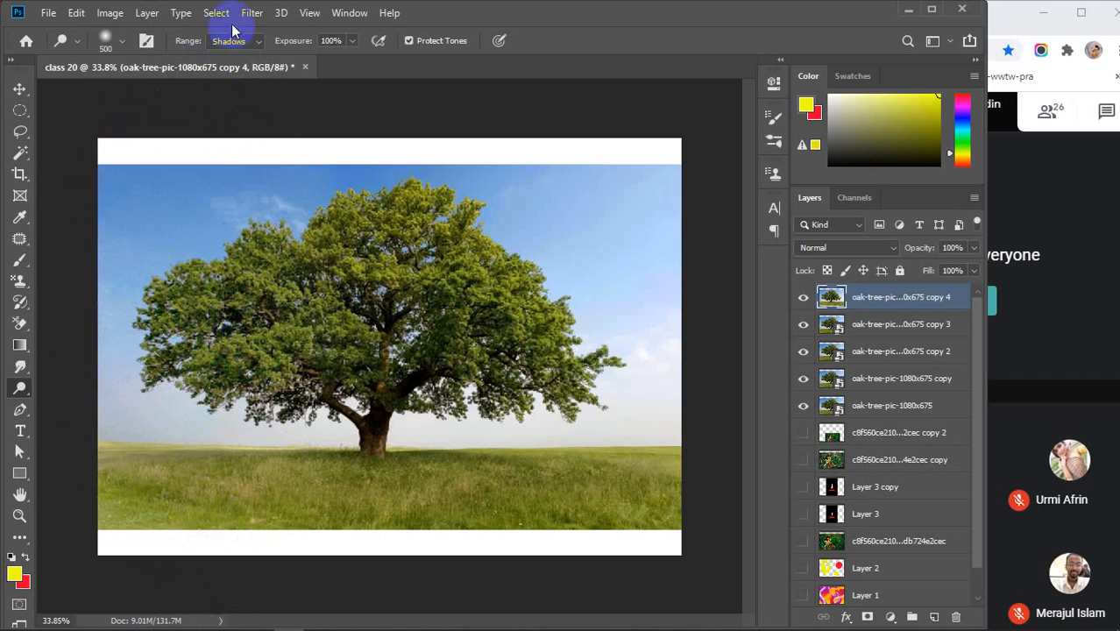
- Dodge the midtones down the middle of the tree picture, from the sky through the crown to the grass
left_click(263, 44)
left_click(230, 66)
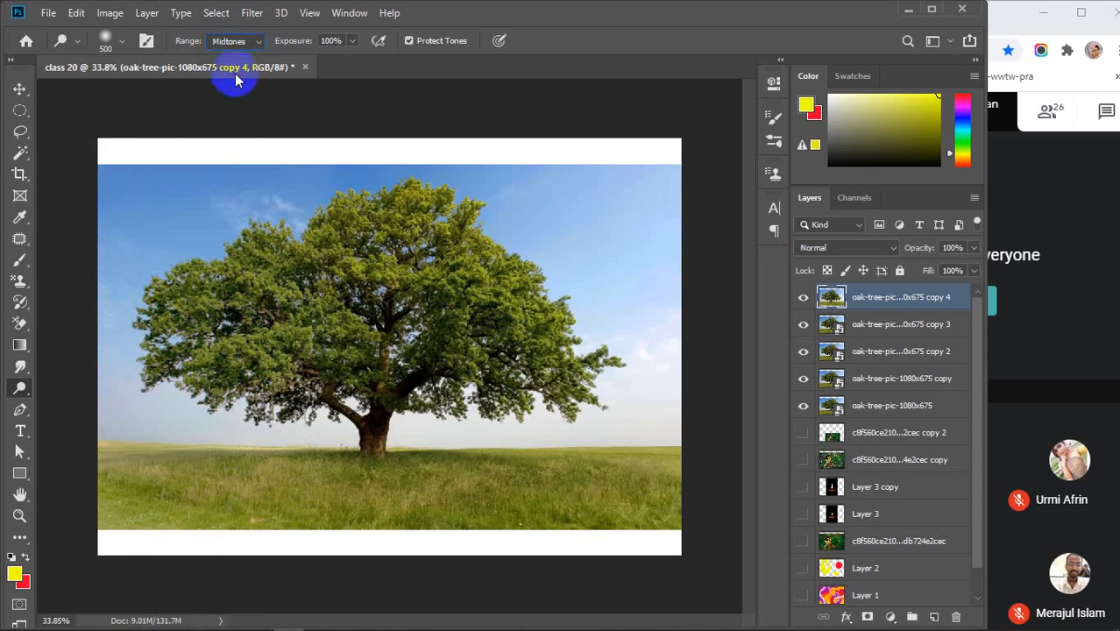
mouse_move(355, 155)
left_mouse_down()
mouse_move(360, 576)
mouse_move(413, 70)
mouse_move(380, 628)
mouse_move(376, 162)
mouse_move(370, 575)
mouse_move(382, 252)
mouse_move(401, 277)
left_mouse_up()
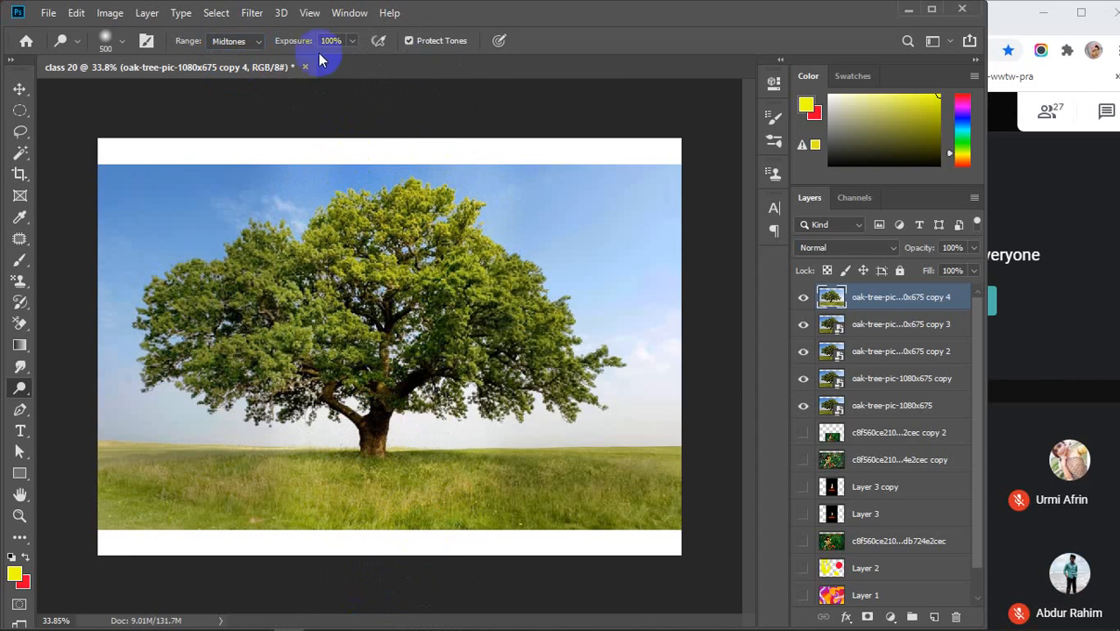
- Dodge the highlights across the right part of the tree picture and the midtones over the crown's upper left
left_click(229, 81)
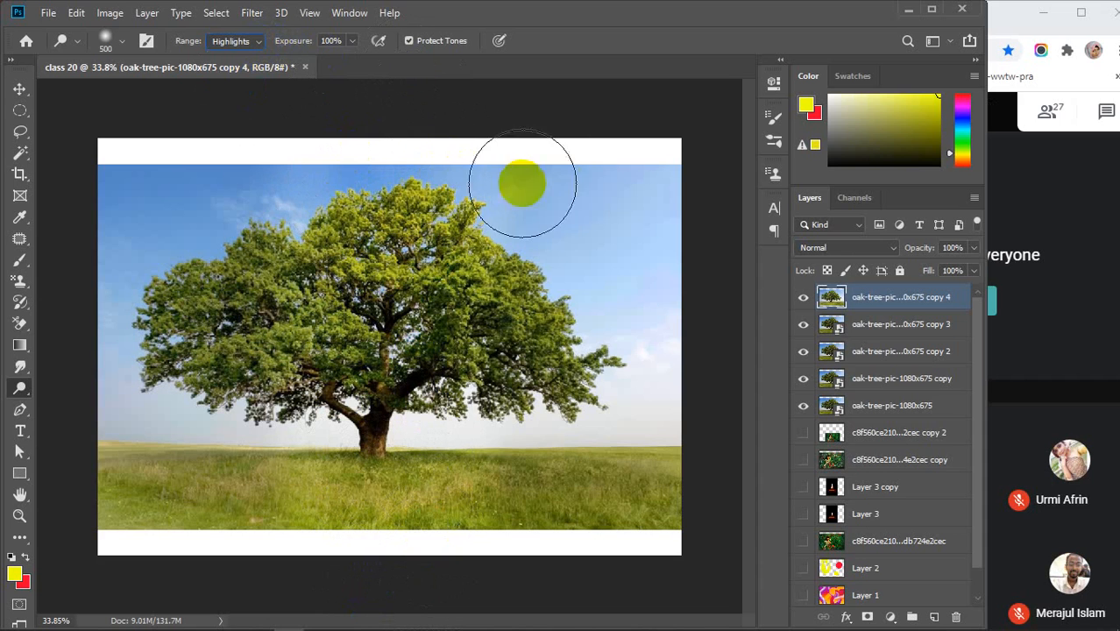
mouse_move(554, 175)
left_mouse_down()
mouse_move(562, 488)
mouse_move(611, 182)
mouse_move(611, 620)
mouse_move(633, 171)
mouse_move(581, 370)
mouse_move(568, 501)
mouse_move(548, 226)
mouse_move(550, 551)
mouse_move(551, 167)
mouse_move(530, 559)
mouse_move(513, 281)
mouse_move(620, 162)
left_mouse_up()
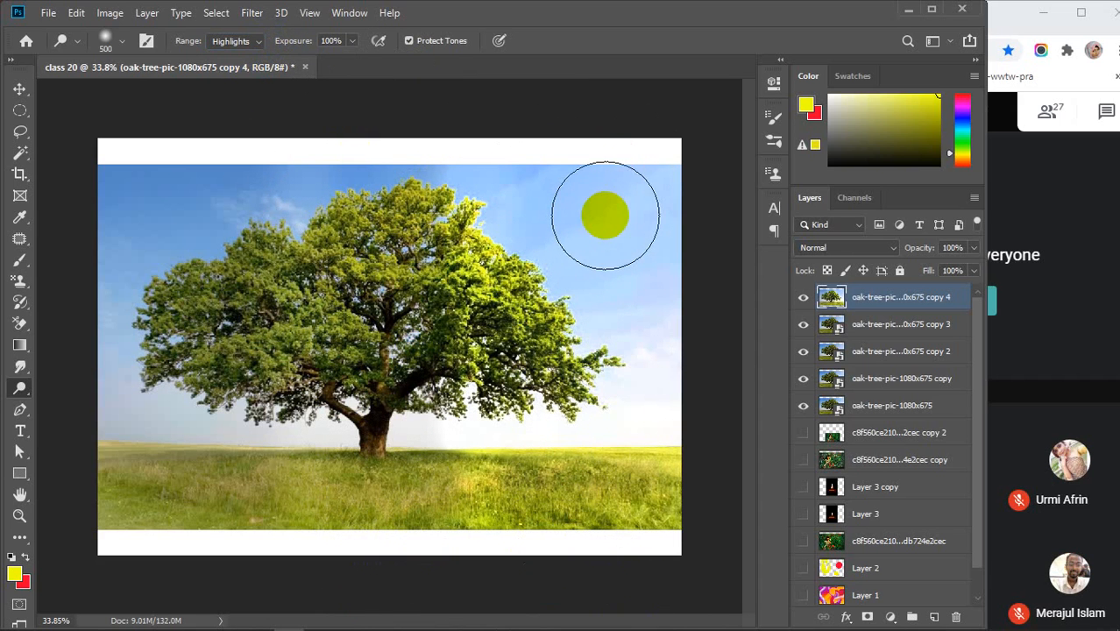
mouse_move(605, 214)
left_mouse_down()
mouse_move(572, 180)
mouse_move(600, 331)
mouse_move(590, 560)
mouse_move(544, 177)
mouse_move(561, 526)
left_mouse_up()
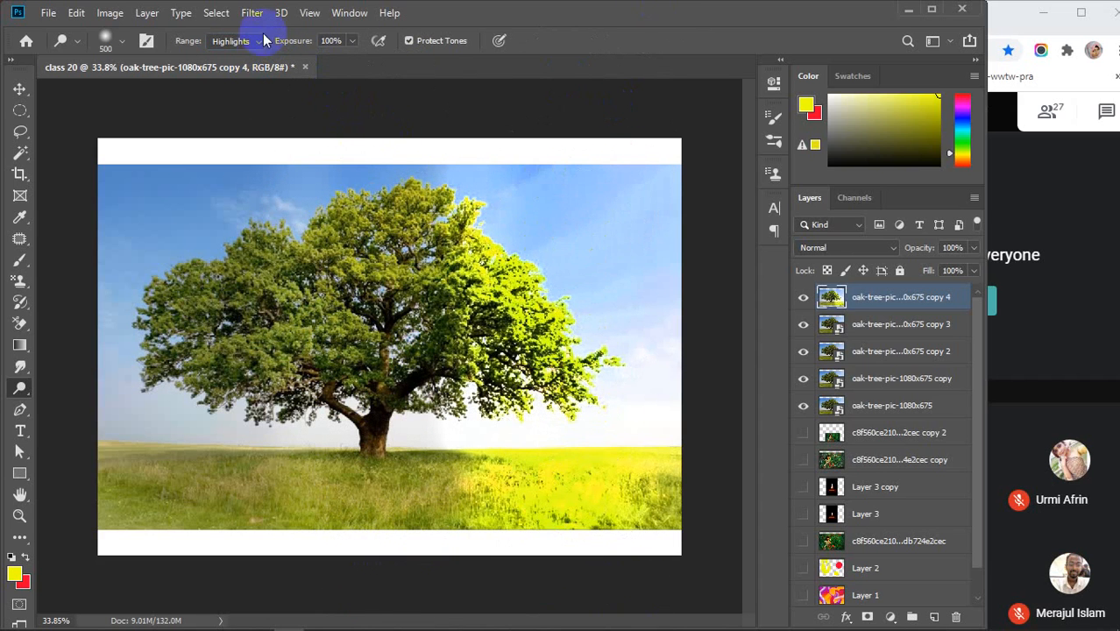
left_click(224, 55)
mouse_move(393, 175)
left_mouse_down()
mouse_move(379, 462)
mouse_move(399, 458)
mouse_move(372, 218)
mouse_move(325, 528)
mouse_move(212, 307)
left_mouse_up()
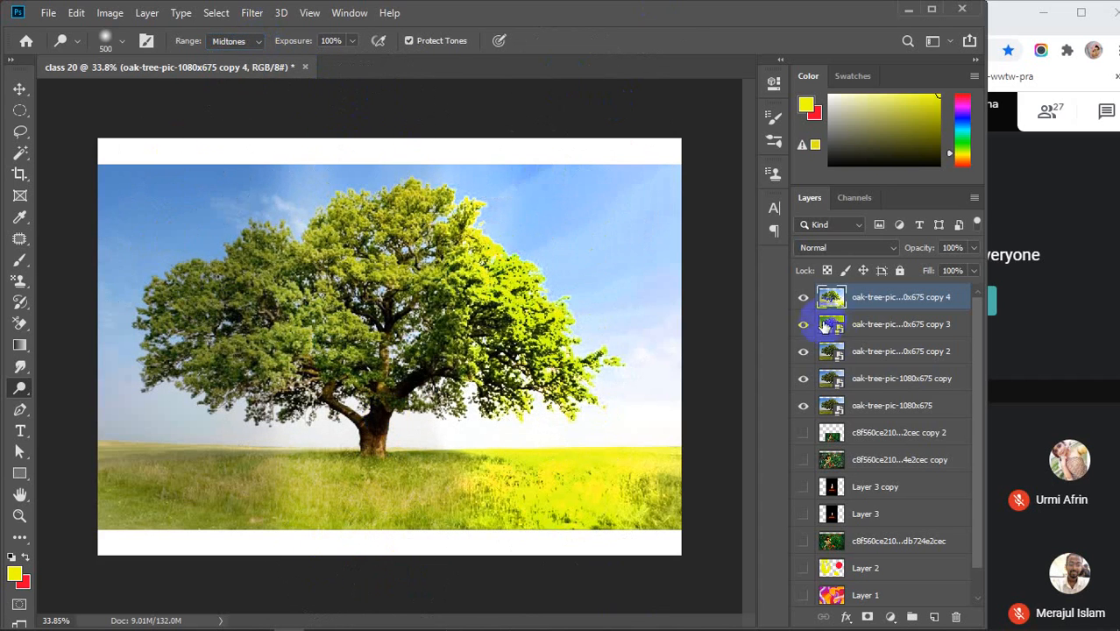
- Compare the dodged copy 4 with the untouched picture, leave it hidden, and rasterize oak-tree-pic-1080x675 copy 3
left_click(804, 297)
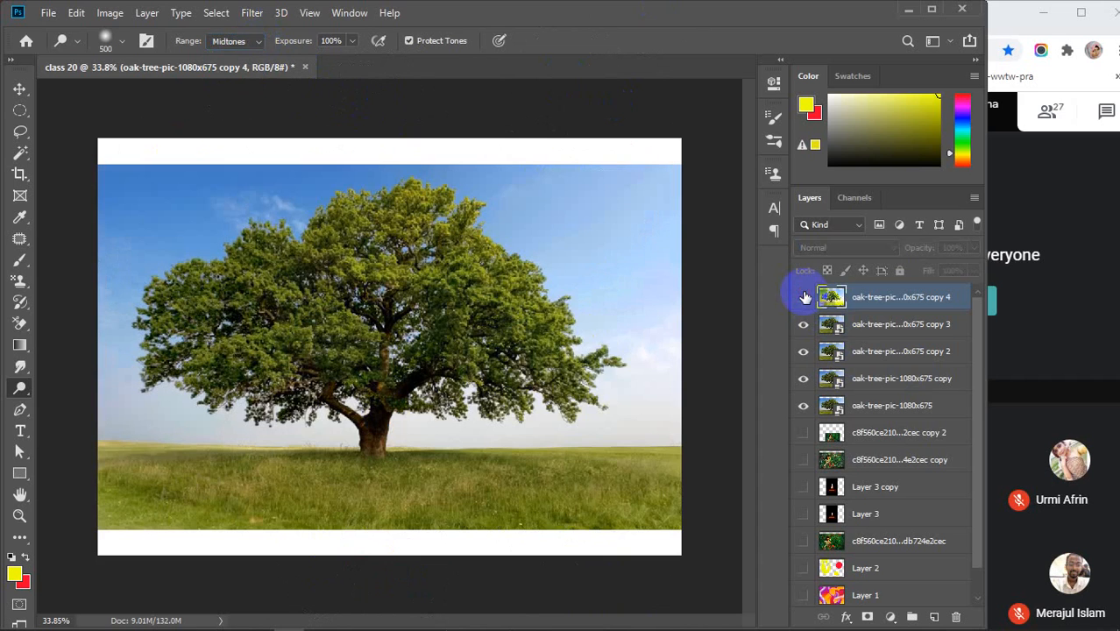
left_click(803, 297)
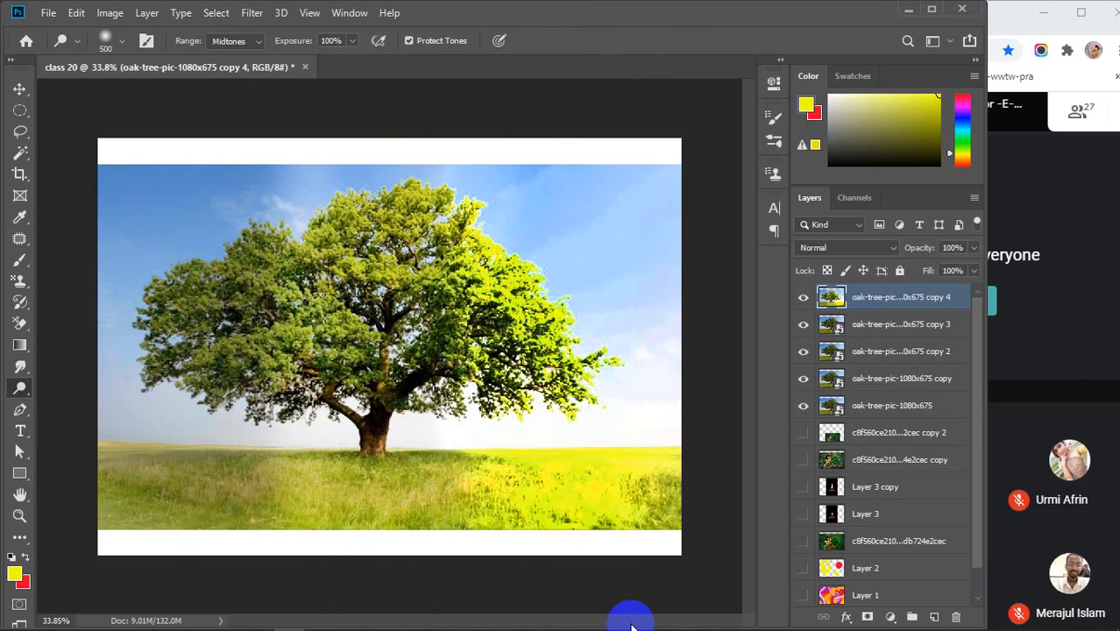
left_click(802, 299)
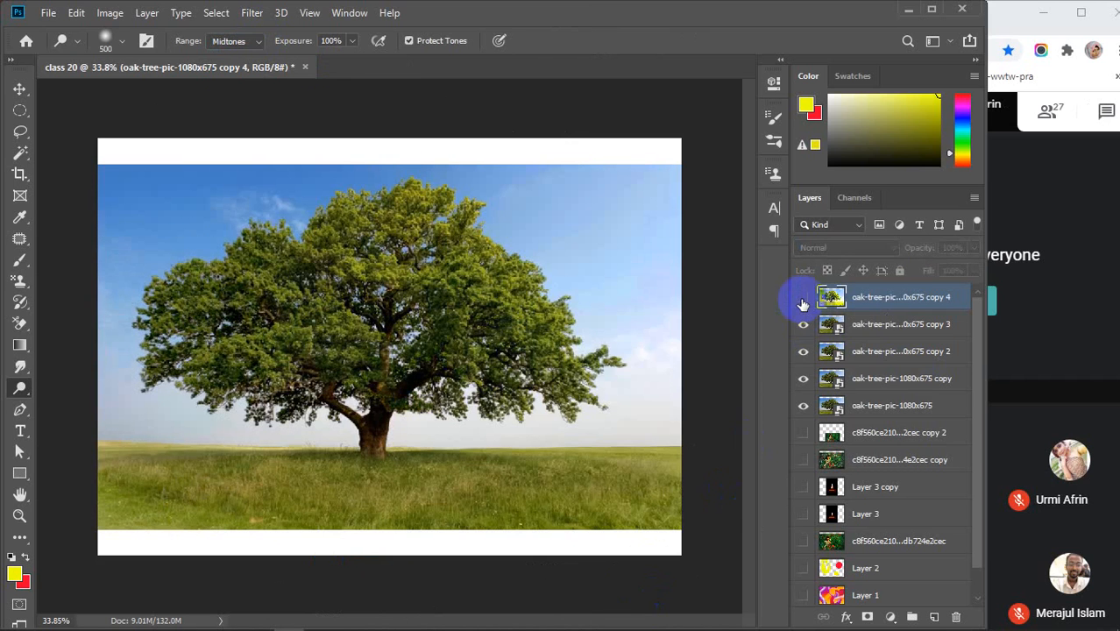
left_click(881, 326)
right_click(881, 326)
left_click(926, 301)
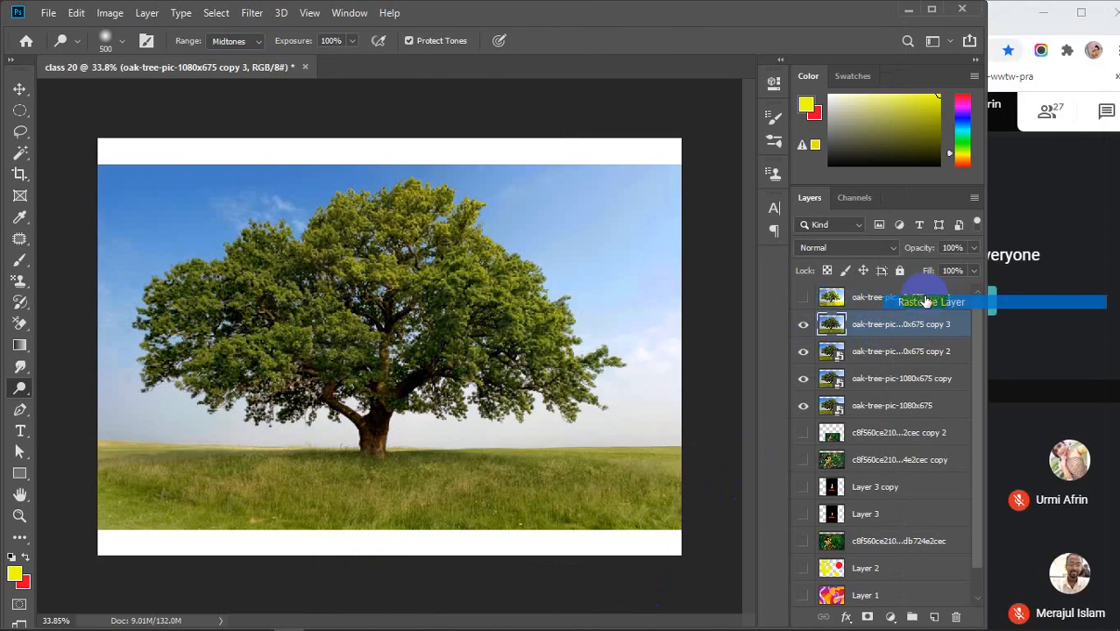
- Burn the shadows across the left part of copy 3 with a 400 px brush at 100% exposure
right_click(20, 392)
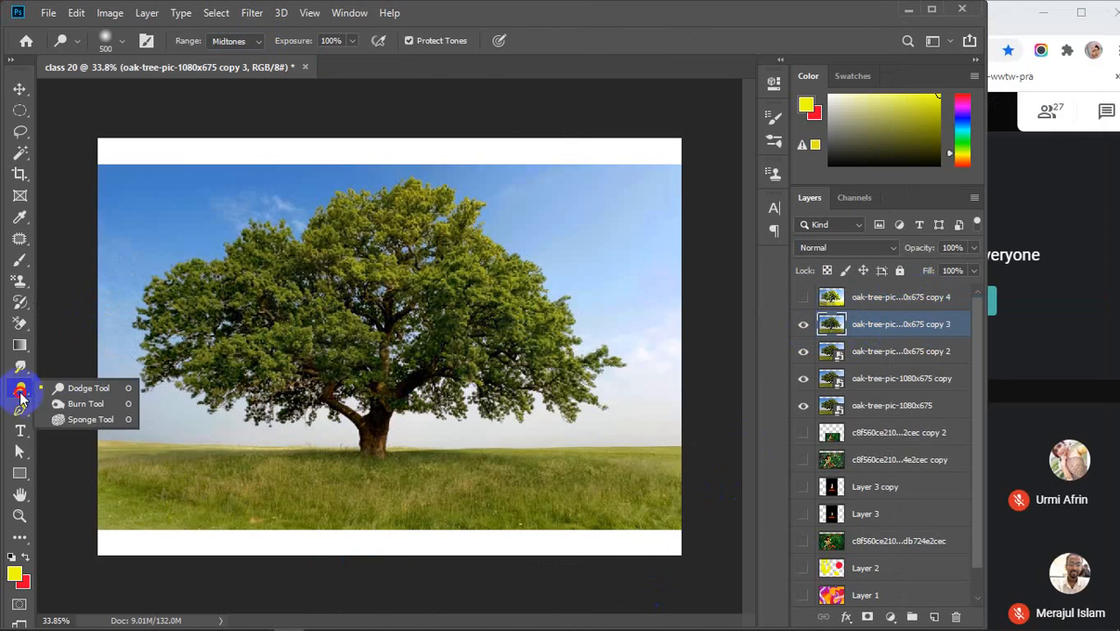
left_click(86, 404)
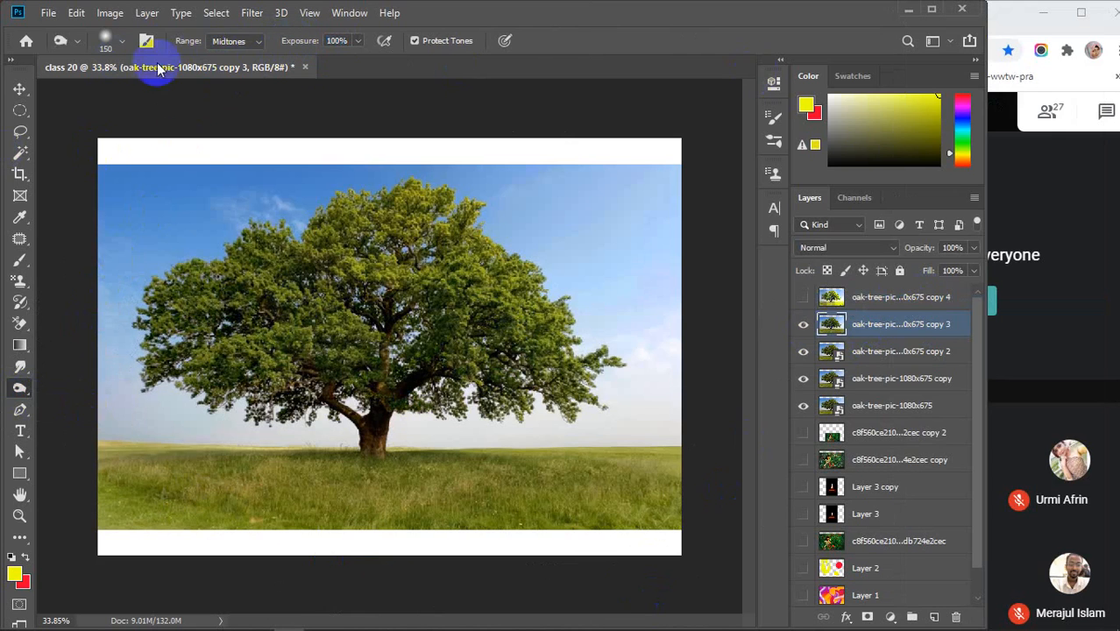
left_click(256, 53)
left_click(232, 53)
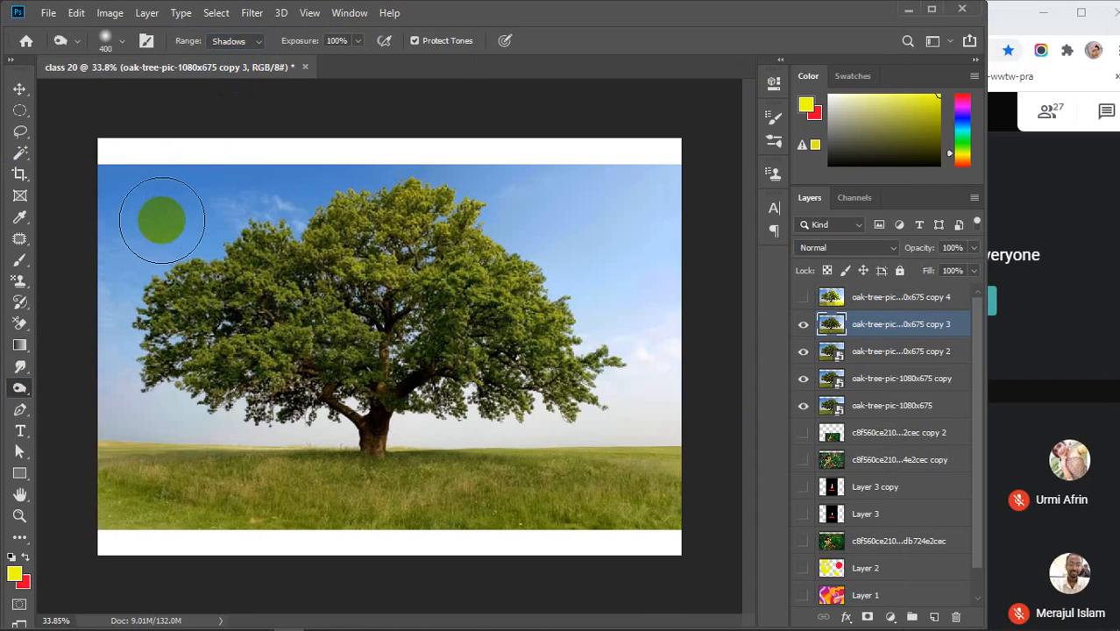
mouse_move(139, 179)
left_mouse_down()
mouse_move(118, 592)
mouse_move(136, 178)
mouse_move(179, 261)
mouse_move(205, 540)
mouse_move(243, 150)
mouse_move(235, 535)
mouse_move(249, 158)
mouse_move(165, 407)
mouse_move(111, 517)
mouse_move(150, 313)
mouse_move(226, 140)
mouse_move(228, 207)
mouse_move(150, 145)
mouse_move(167, 220)
mouse_move(189, 539)
mouse_move(242, 300)
mouse_move(200, 563)
mouse_move(236, 89)
left_mouse_up()
- Burn the midtones down the middle of the tree picture and the highlights across its right part
left_click(253, 44)
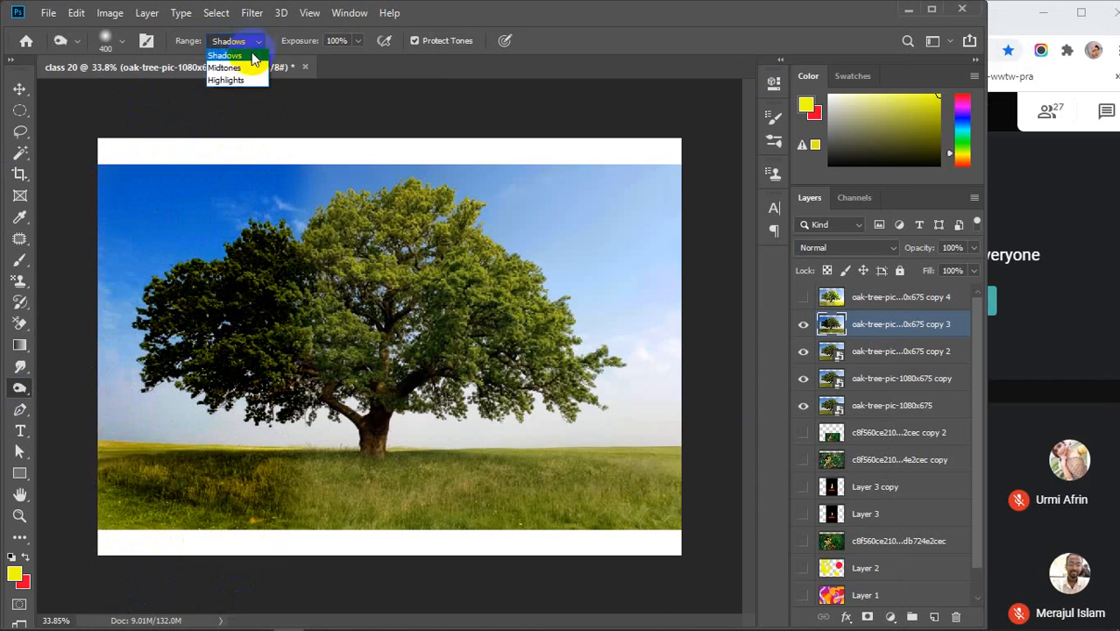
left_click(242, 74)
mouse_move(338, 130)
left_mouse_down()
mouse_move(332, 592)
mouse_move(393, 149)
mouse_move(425, 438)
mouse_move(452, 149)
left_mouse_up()
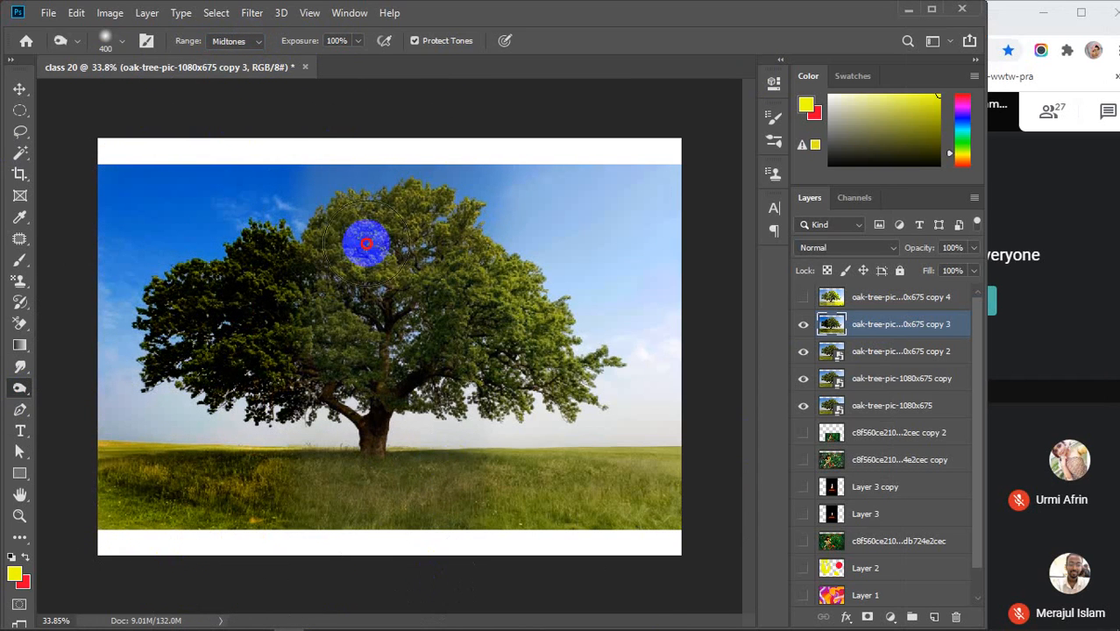
mouse_move(332, 501)
left_mouse_down()
mouse_move(335, 110)
mouse_move(375, 556)
mouse_move(425, 340)
mouse_move(433, 193)
mouse_move(417, 568)
mouse_move(368, 125)
mouse_move(343, 367)
mouse_move(329, 124)
mouse_move(345, 510)
mouse_move(415, 400)
mouse_move(425, 130)
left_mouse_up()
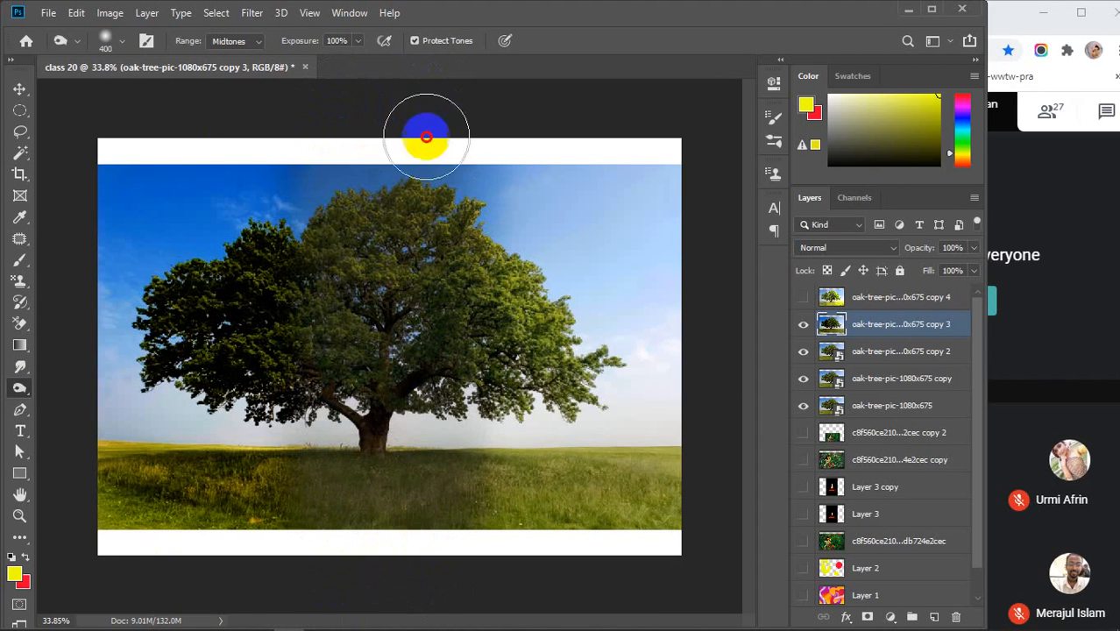
left_click(245, 80)
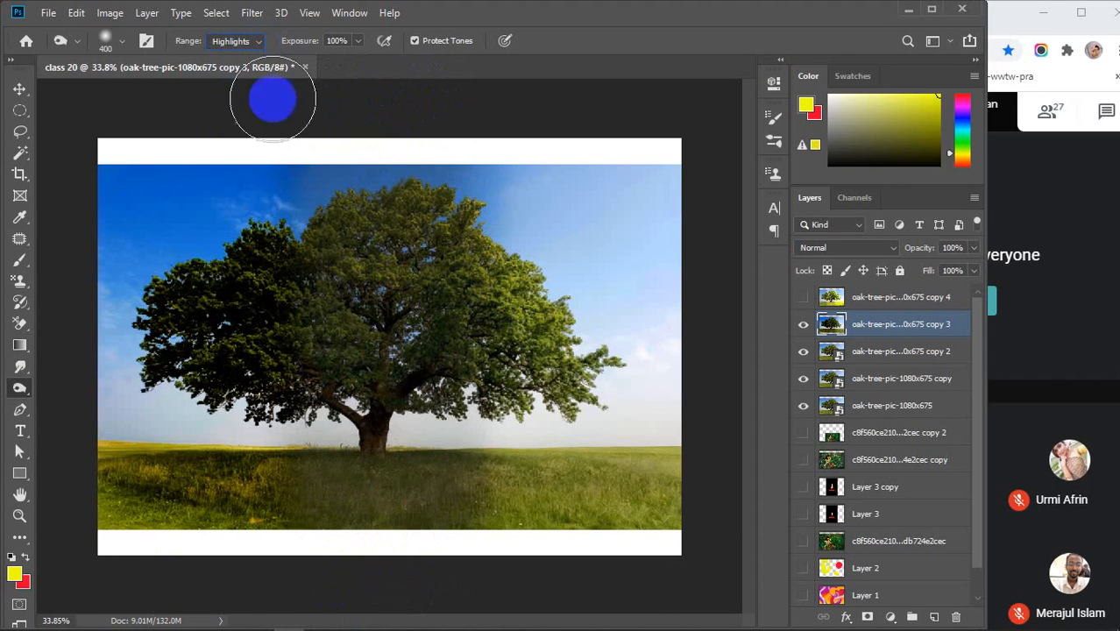
mouse_move(543, 175)
left_mouse_down()
mouse_move(522, 149)
mouse_move(533, 601)
mouse_move(595, 255)
mouse_move(675, 141)
mouse_move(674, 598)
mouse_move(543, 267)
mouse_move(516, 123)
mouse_move(520, 570)
mouse_move(600, 125)
mouse_move(610, 527)
mouse_move(655, 297)
mouse_move(510, 100)
mouse_move(522, 457)
mouse_move(511, 149)
mouse_move(625, 533)
mouse_move(560, 112)
mouse_move(632, 270)
mouse_move(658, 552)
left_mouse_up()
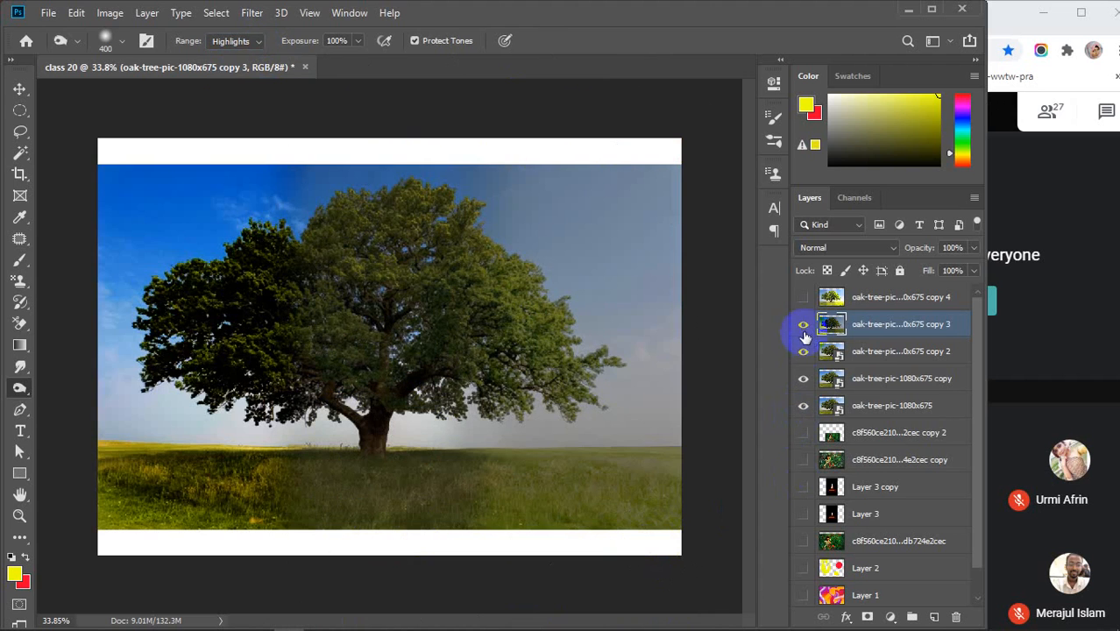
- Compare the burned copy 3 with the untouched picture, leave it hidden, and rasterize oak-tree-pic-1080x675 copy 2
left_click(803, 326)
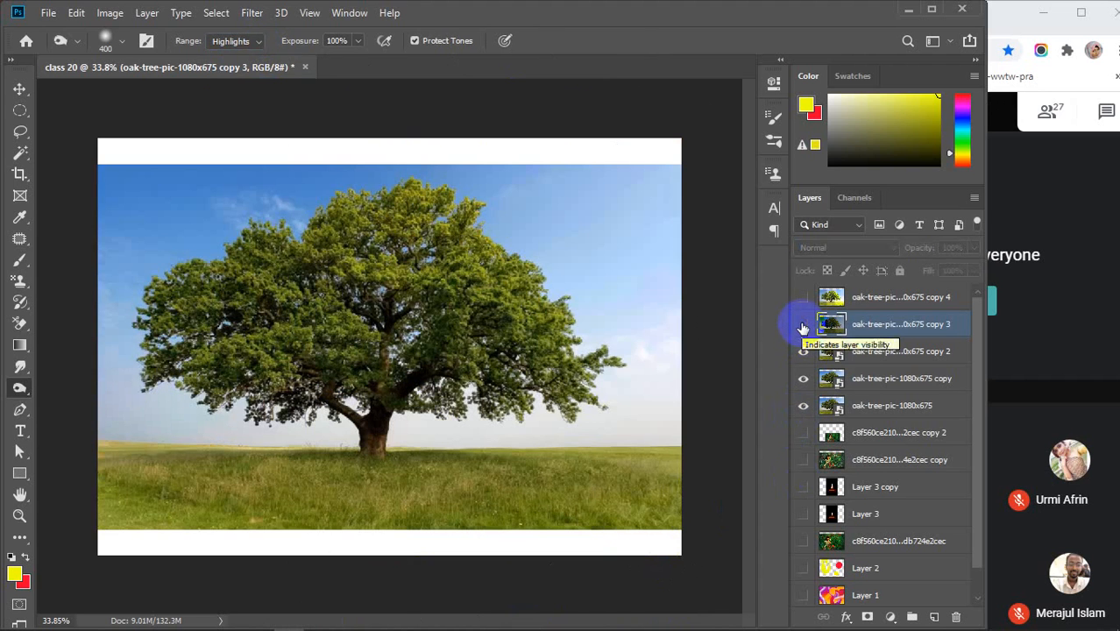
left_click(803, 326)
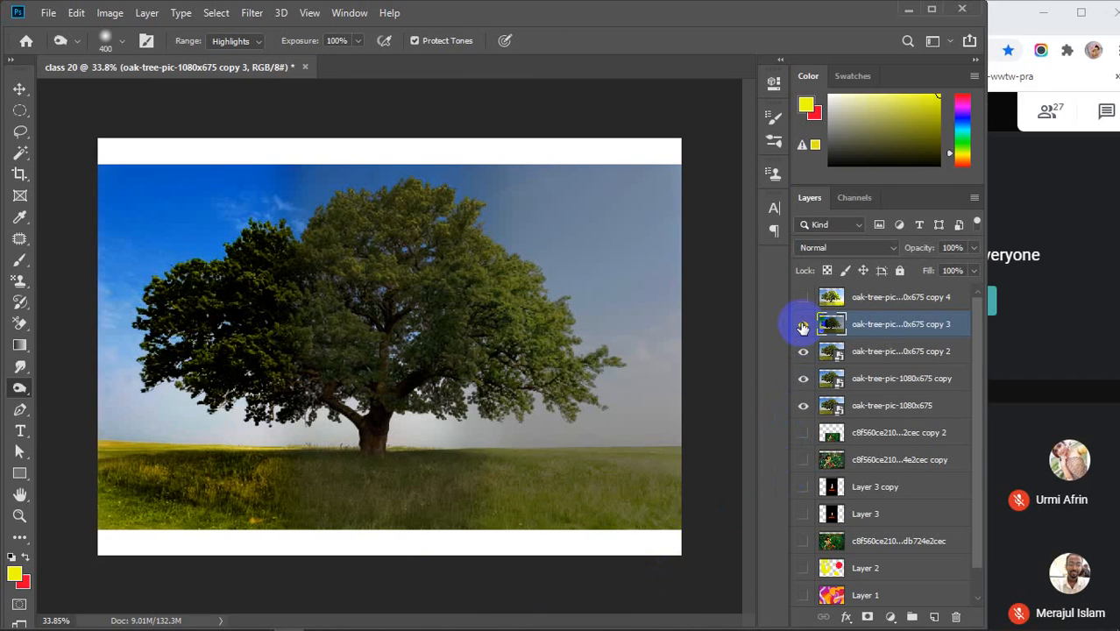
left_click(803, 326)
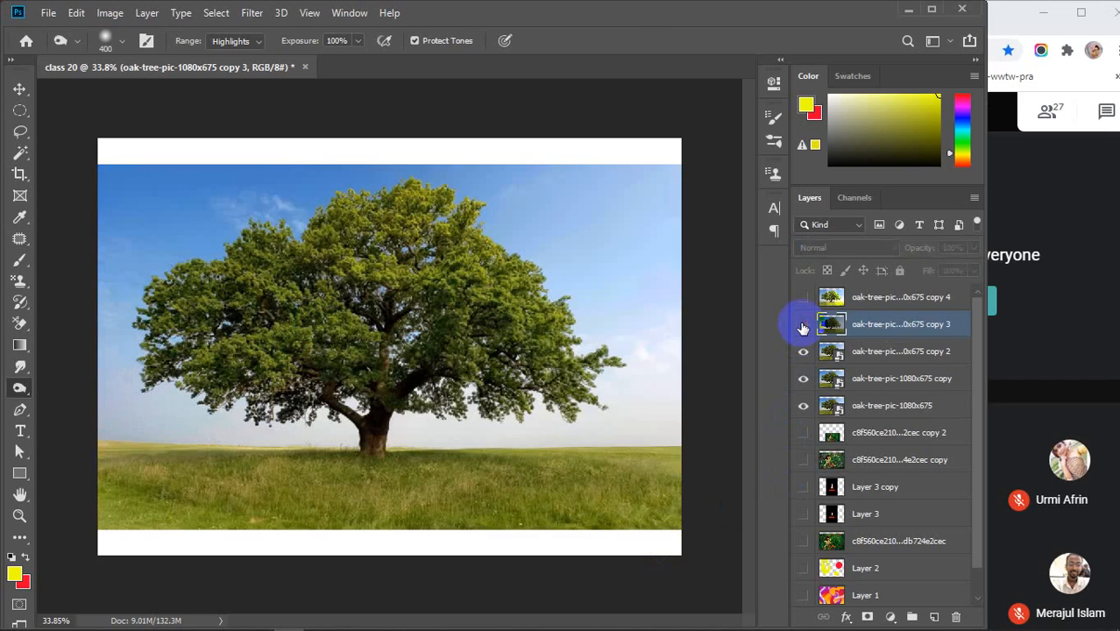
right_click(876, 355)
left_click(926, 301)
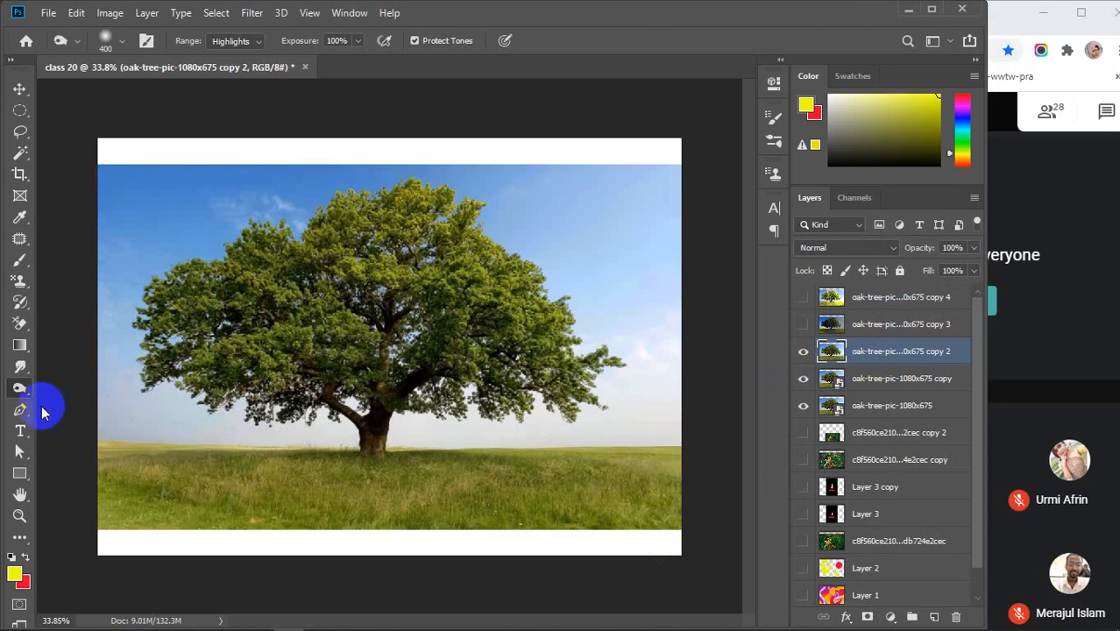
- Desaturate the left part of copy 2 with the Sponge tool, using a 500 px brush at 100% flow
right_click(14, 396)
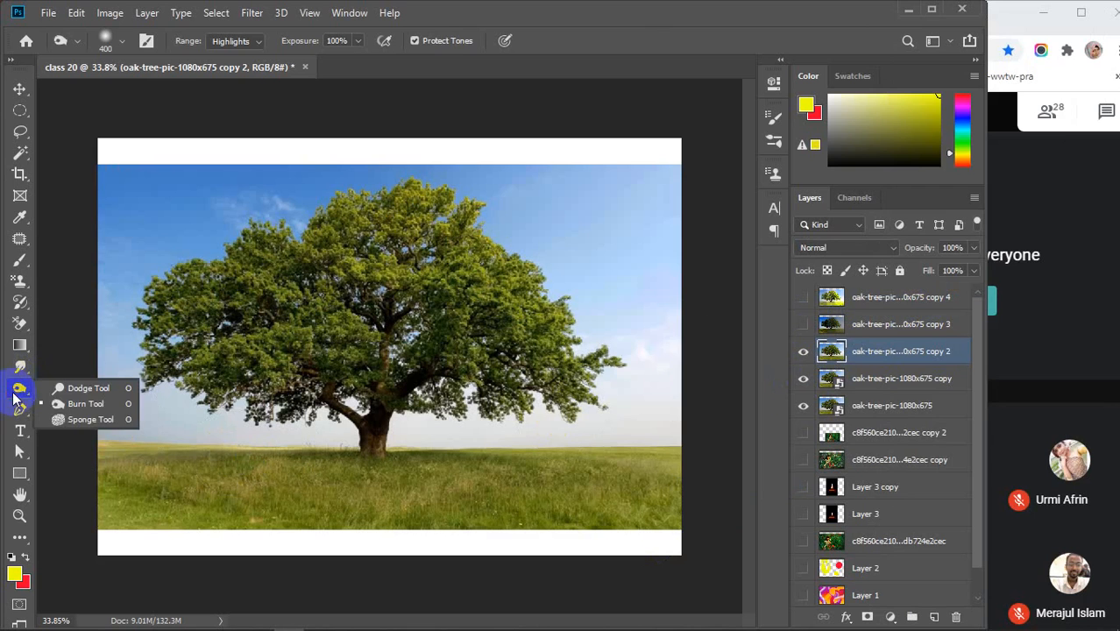
left_click(85, 419)
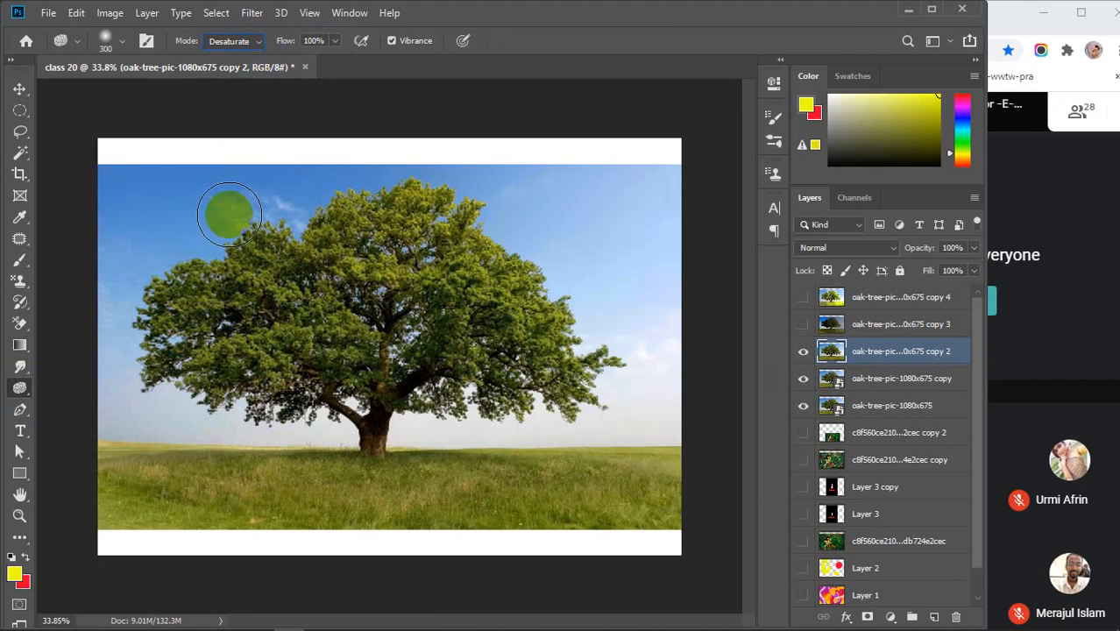
key("]")
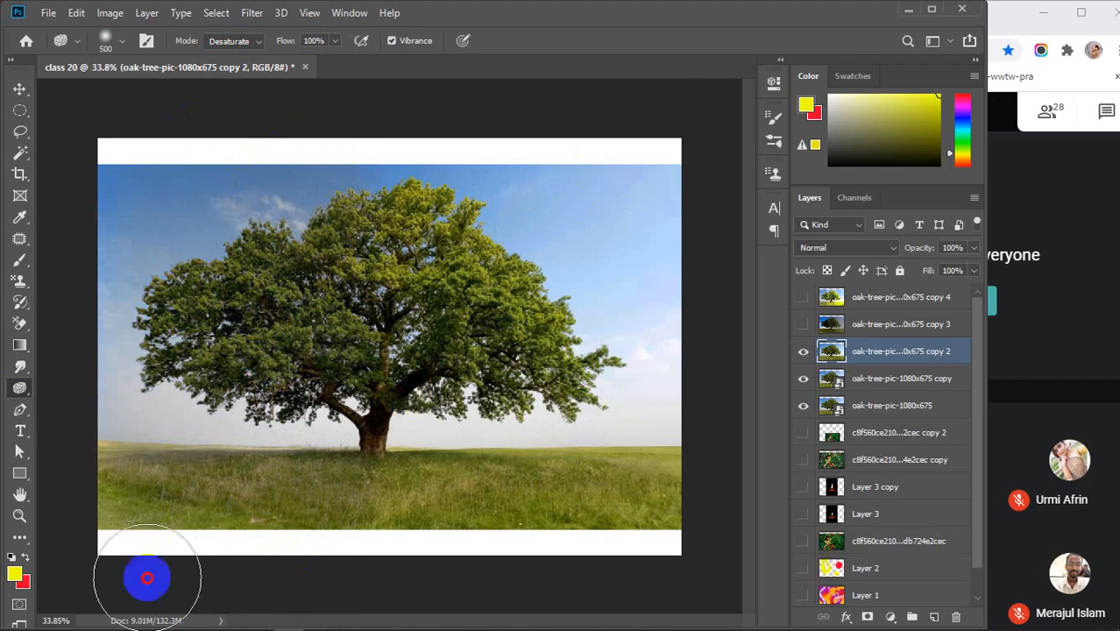
mouse_move(149, 173)
left_mouse_down()
mouse_move(117, 267)
mouse_move(132, 619)
mouse_move(108, 199)
mouse_move(147, 601)
mouse_move(205, 180)
mouse_move(219, 367)
mouse_move(232, 254)
left_mouse_up()
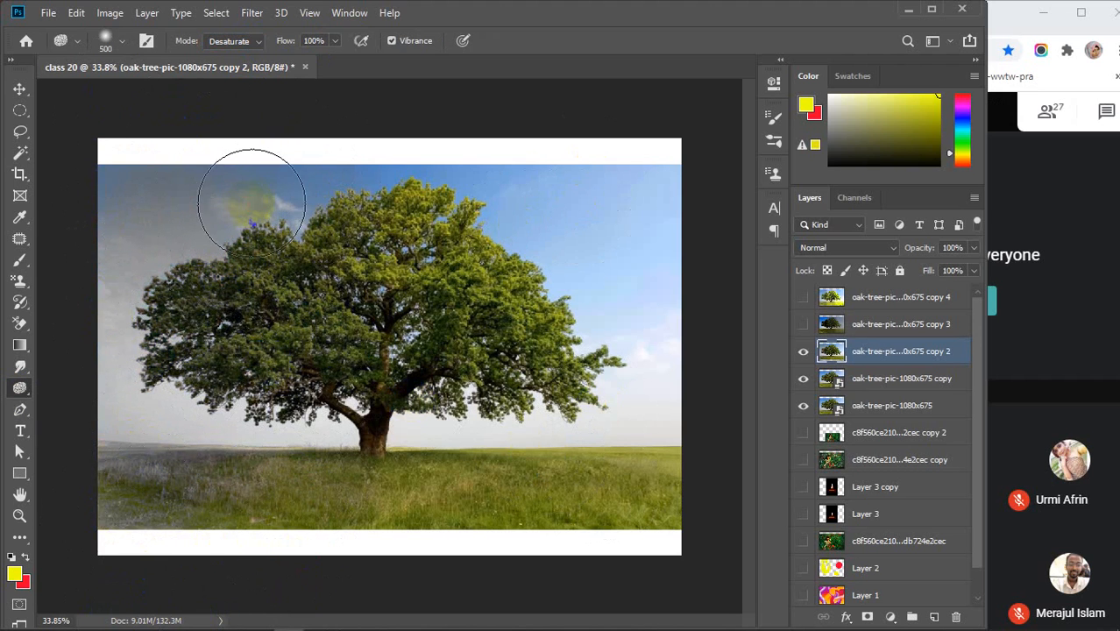
mouse_move(277, 511)
left_mouse_down()
mouse_move(282, 528)
mouse_move(282, 363)
mouse_move(282, 594)
mouse_move(267, 525)
mouse_move(217, 492)
mouse_move(169, 515)
mouse_move(134, 199)
left_mouse_up()
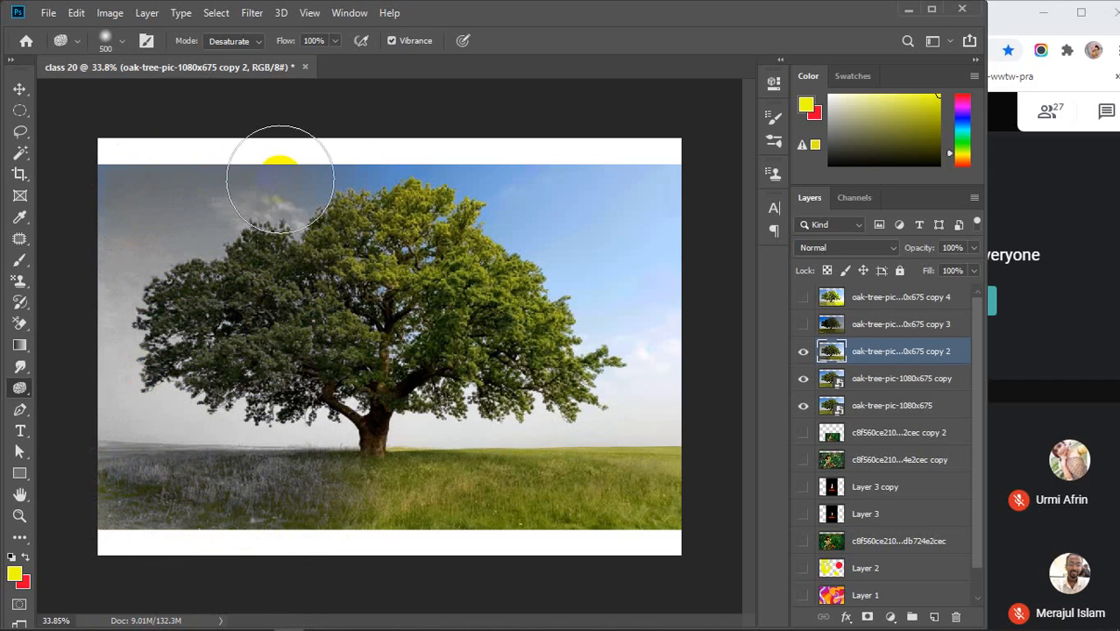
mouse_move(280, 179)
left_mouse_down()
mouse_move(304, 243)
mouse_move(326, 525)
mouse_move(343, 602)
mouse_move(288, 606)
left_mouse_up()
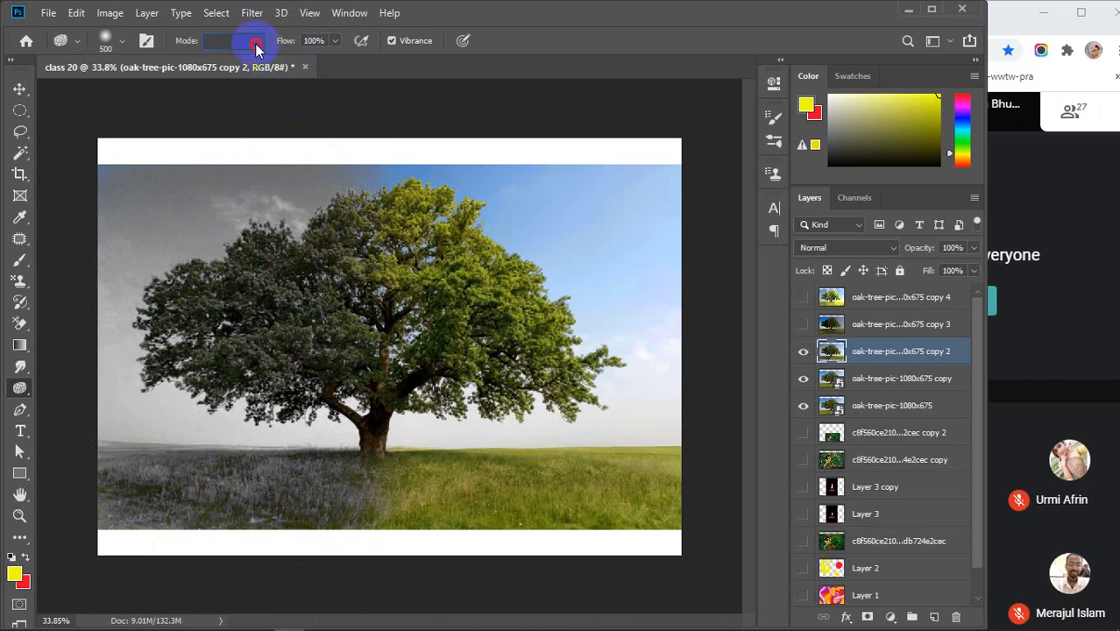
- Saturate the right part of the tree picture strongly with the Sponge tool, from the sky through the crown to the grass
left_click(246, 72)
mouse_move(463, 197)
left_mouse_down()
mouse_move(480, 171)
mouse_move(449, 172)
mouse_move(426, 155)
left_mouse_up()
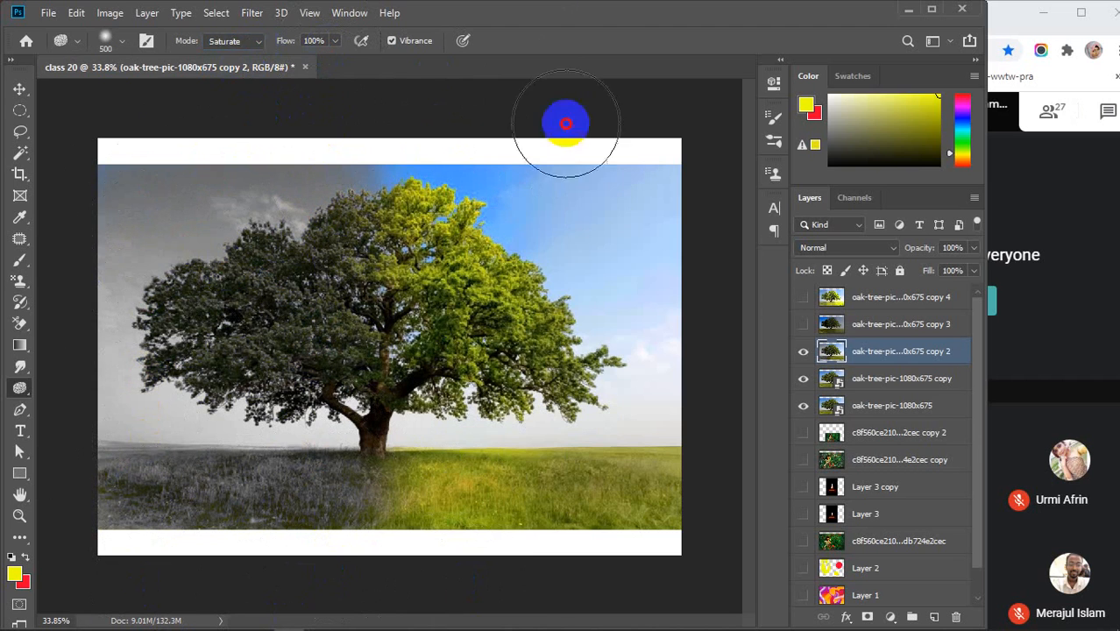
mouse_move(565, 123)
left_mouse_down()
mouse_move(584, 222)
mouse_move(528, 176)
mouse_move(556, 473)
mouse_move(628, 519)
mouse_move(658, 563)
mouse_move(466, 309)
mouse_move(453, 219)
mouse_move(539, 127)
mouse_move(570, 330)
left_mouse_up()
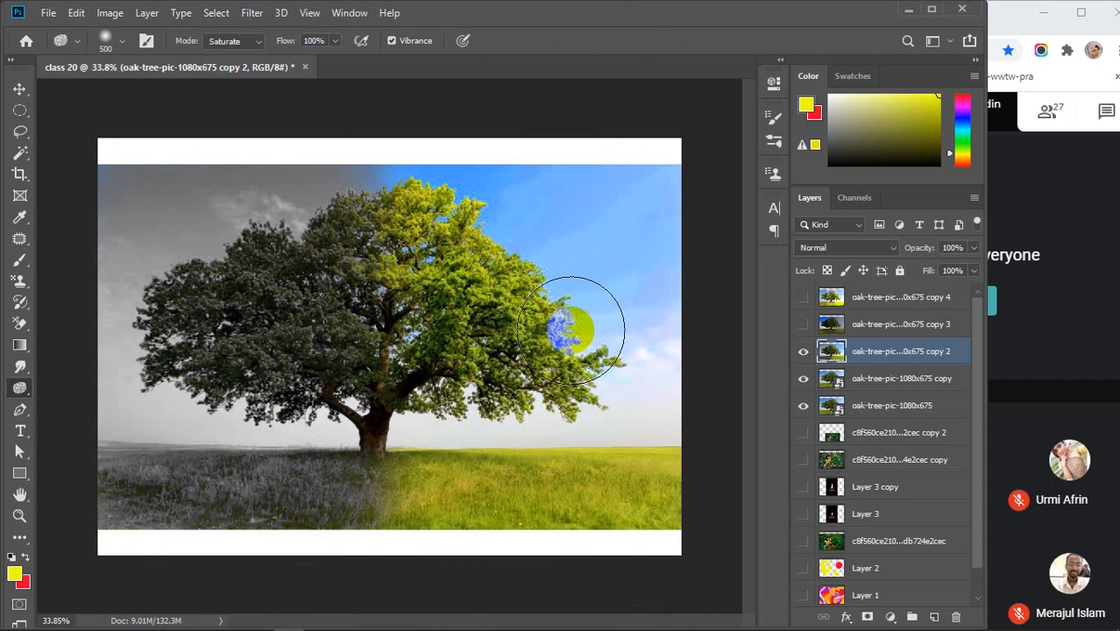
mouse_move(571, 331)
left_mouse_down()
mouse_move(458, 191)
mouse_move(445, 220)
mouse_move(482, 70)
mouse_move(565, 85)
mouse_move(612, 180)
mouse_move(662, 393)
mouse_move(570, 228)
mouse_move(471, 292)
mouse_move(449, 229)
mouse_move(445, 495)
mouse_move(467, 375)
mouse_move(470, 297)
mouse_move(440, 243)
mouse_move(457, 463)
mouse_move(440, 533)
mouse_move(530, 445)
mouse_move(569, 513)
mouse_move(605, 179)
mouse_move(485, 150)
mouse_move(464, 401)
mouse_move(323, 213)
mouse_move(441, 512)
mouse_move(549, 613)
left_mouse_up()
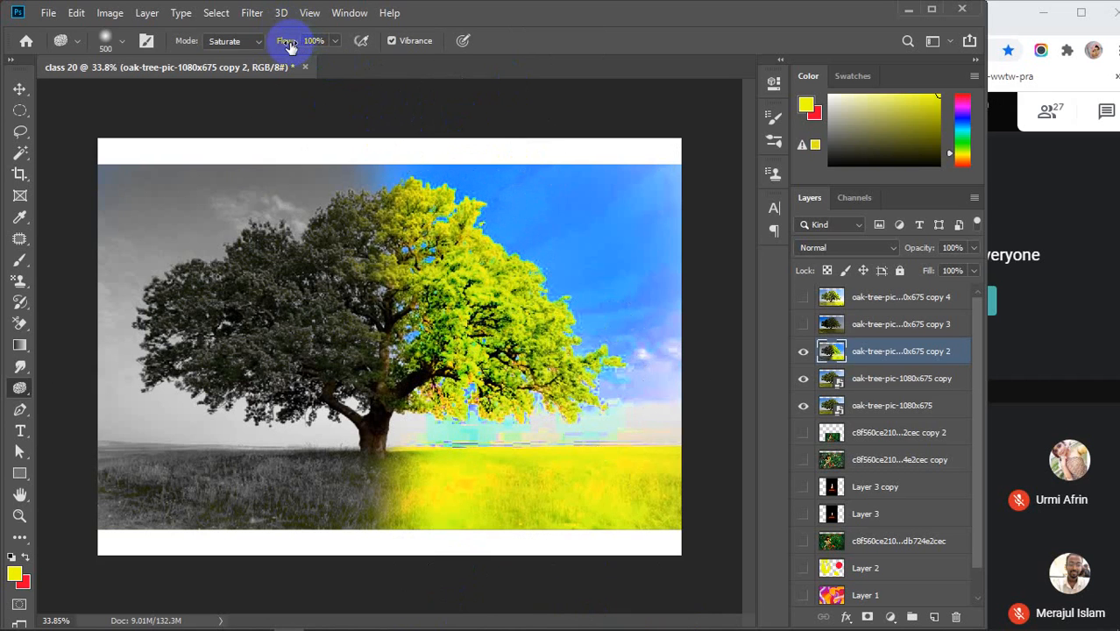
- Lower the Sponge flow to 44% and compare copy 2 with the untouched picture by hiding and showing it
left_click_drag(289, 46, 243, 60)
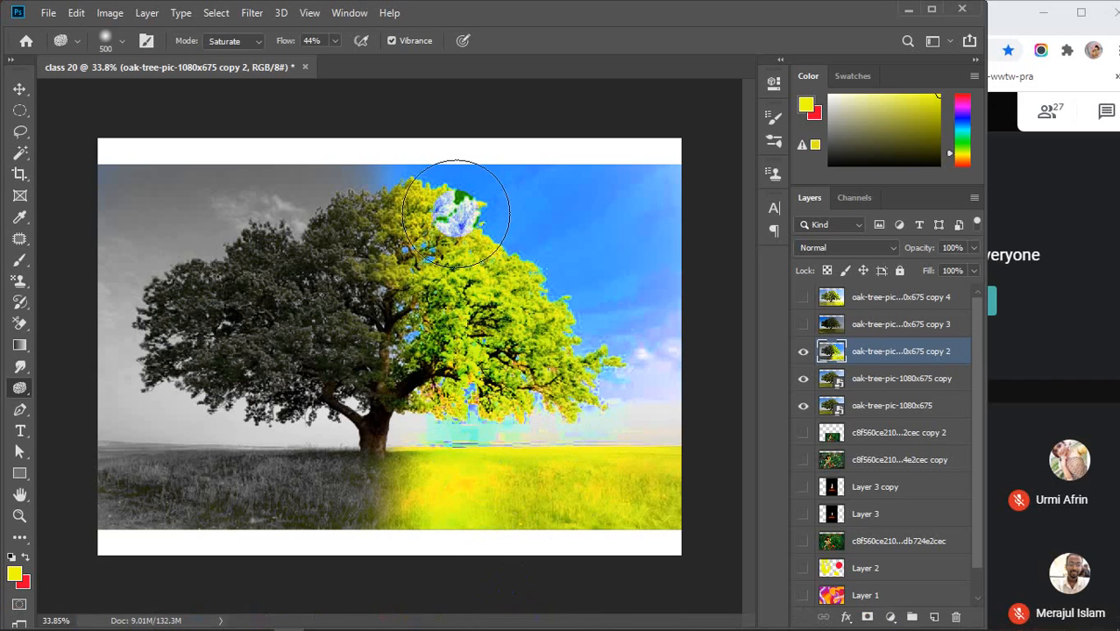
left_click(803, 352)
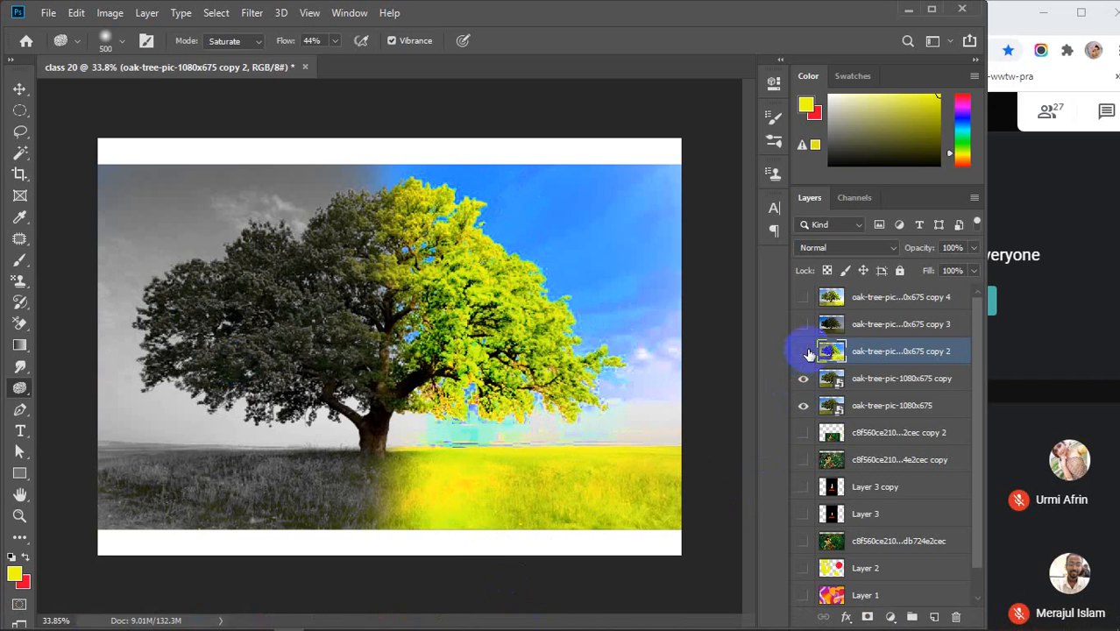
left_click(804, 352)
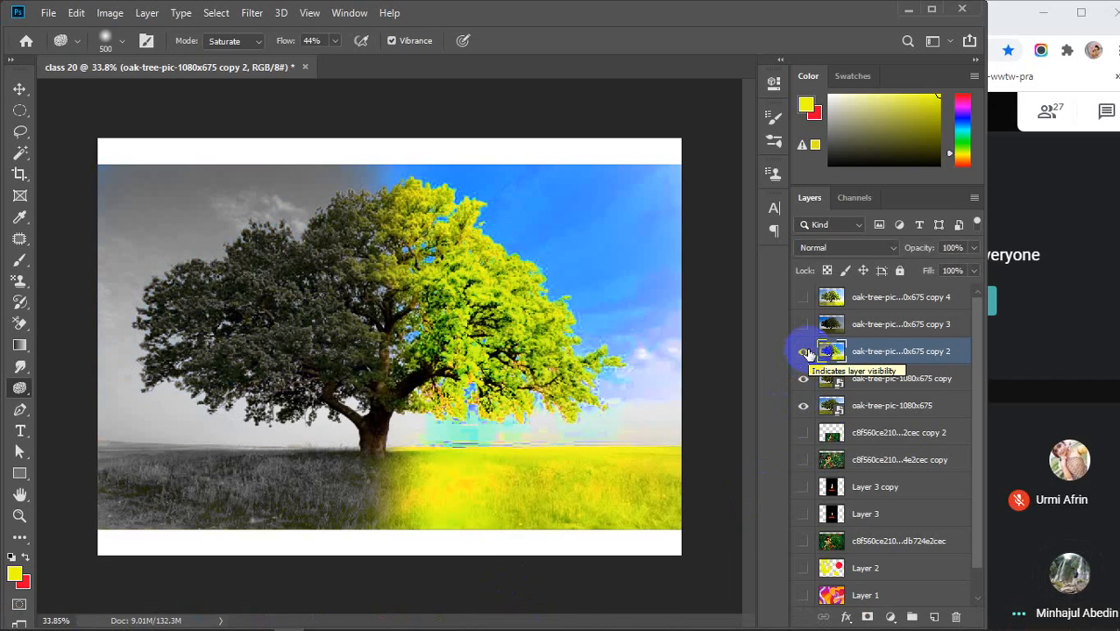
left_click(805, 352)
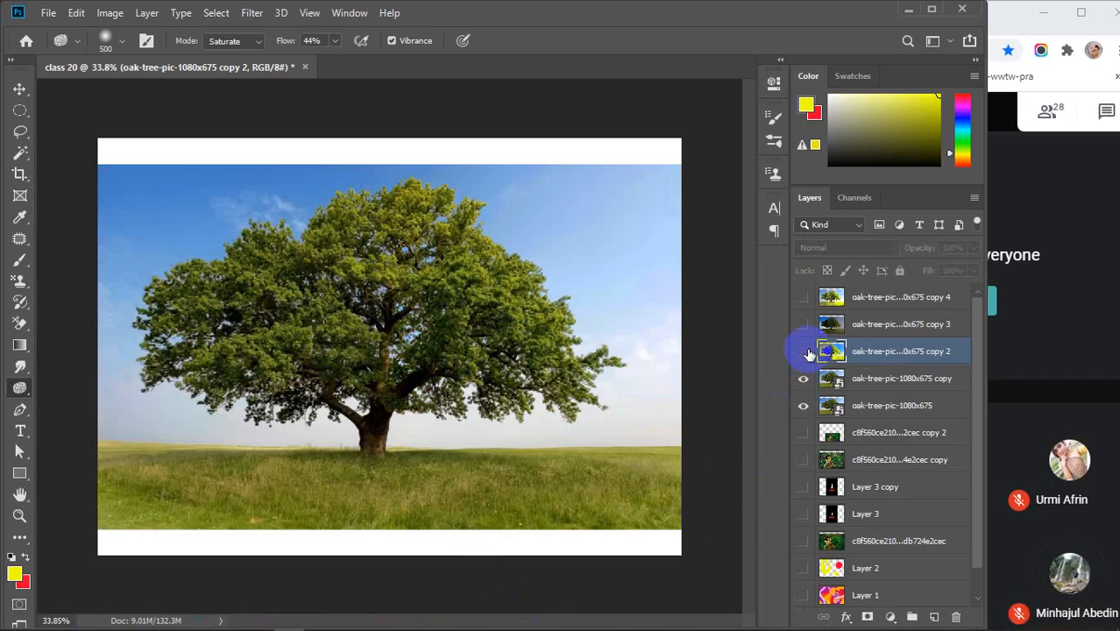
left_click(804, 351)
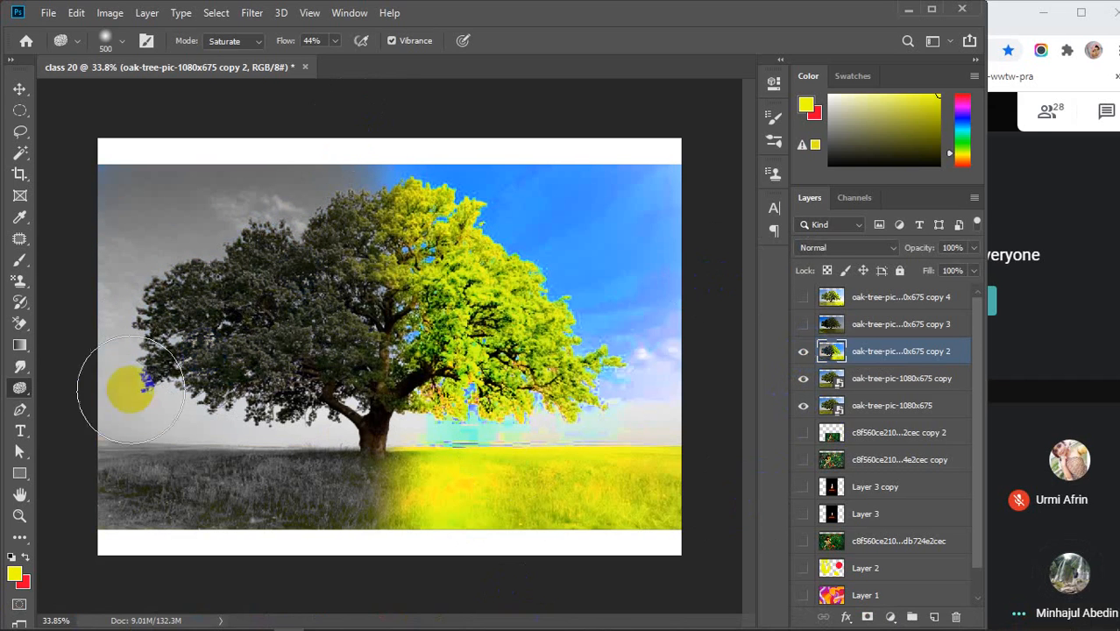
left_click(20, 387)
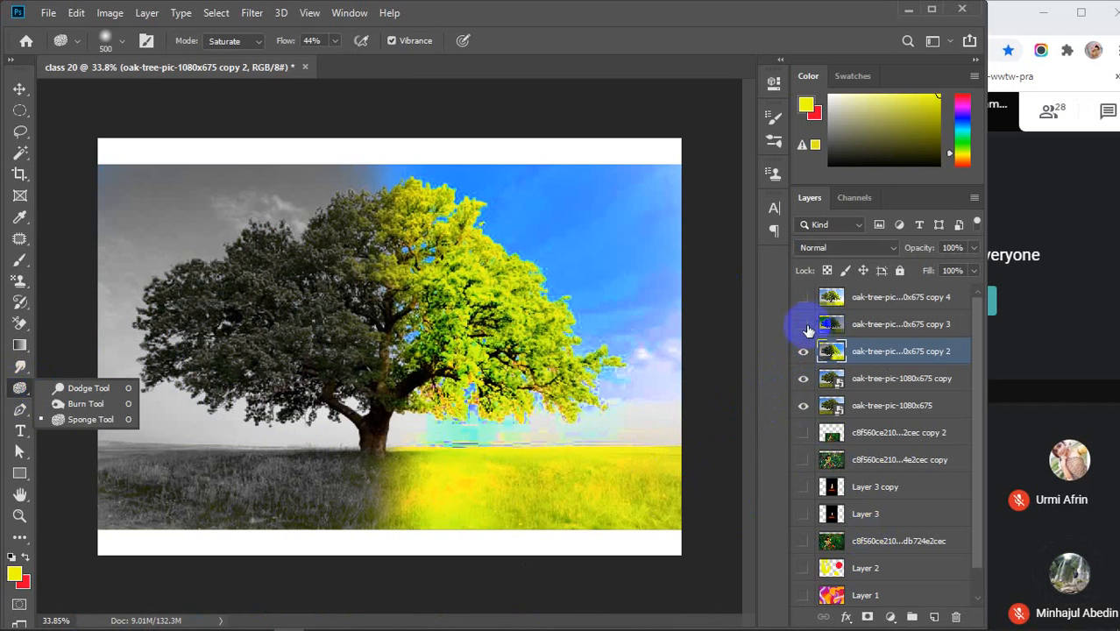
- Compare the sponged copy 2 with the untouched picture by toggling its visibility, and leave it hidden
left_click(806, 351)
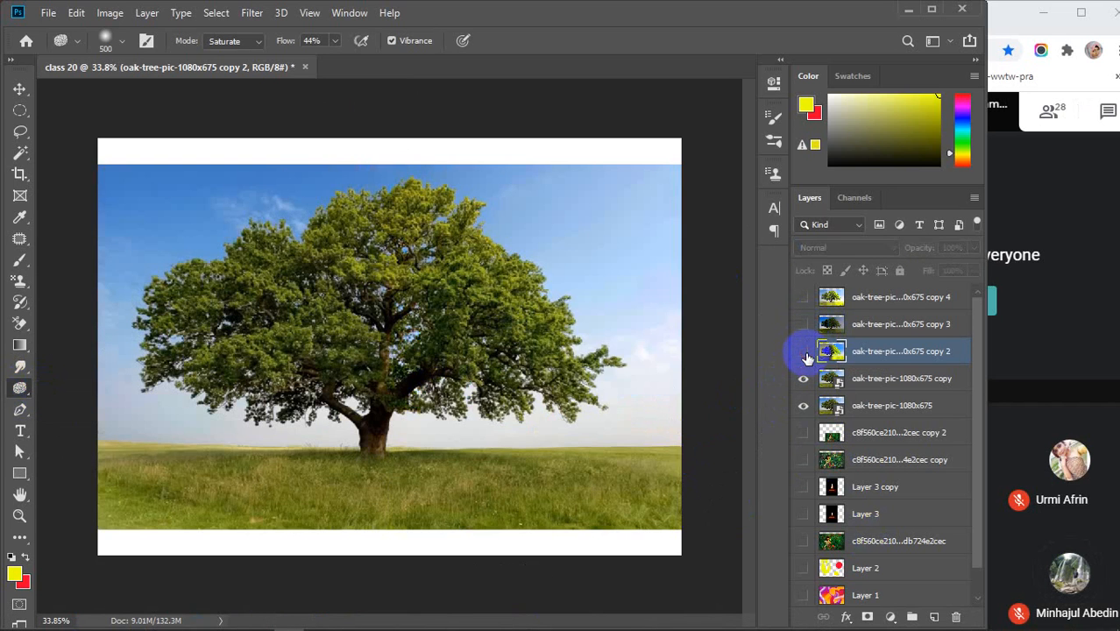
left_click(804, 352)
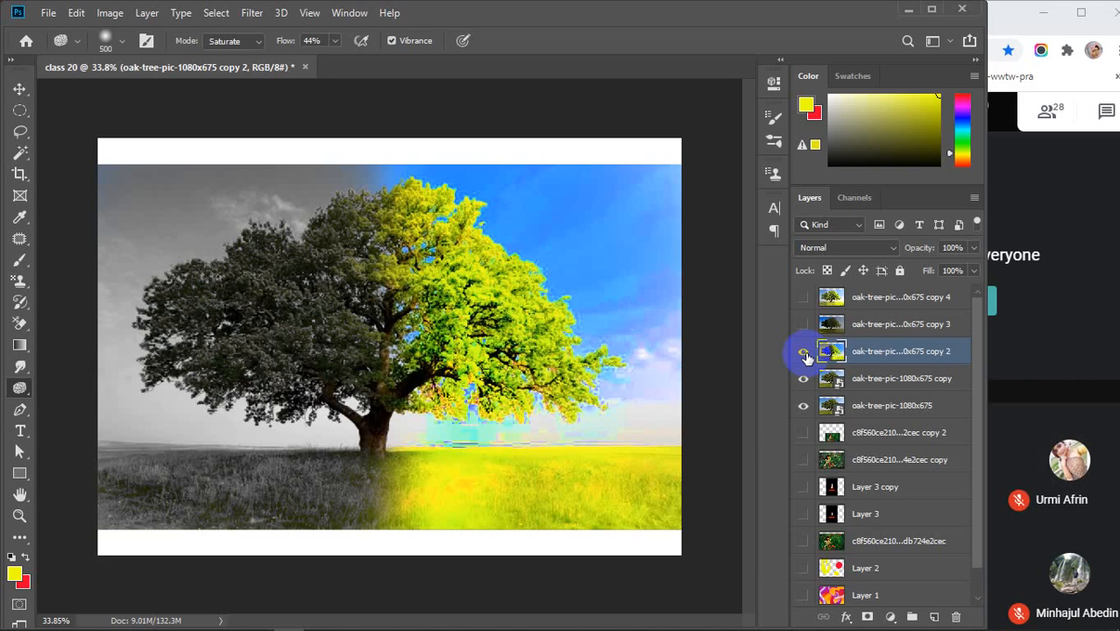
left_click(803, 351)
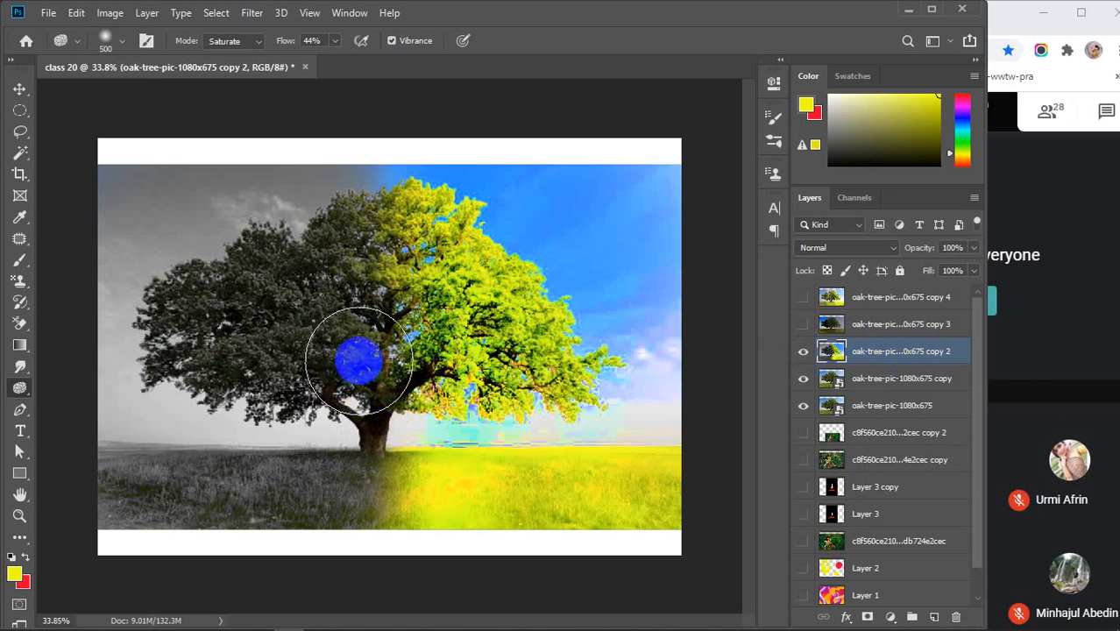
left_click(803, 350)
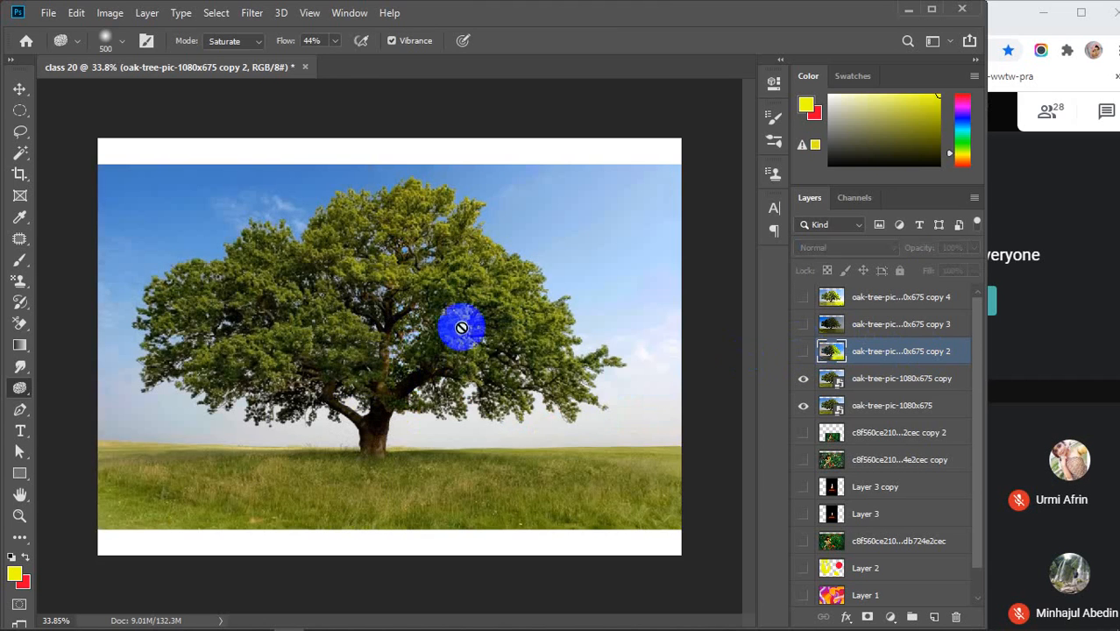
- Rasterize the oak-tree-pic-1080x675 copy layer and saturate its crown, sky and grass lightly with the Sponge tool at 44% flow
left_click(899, 382)
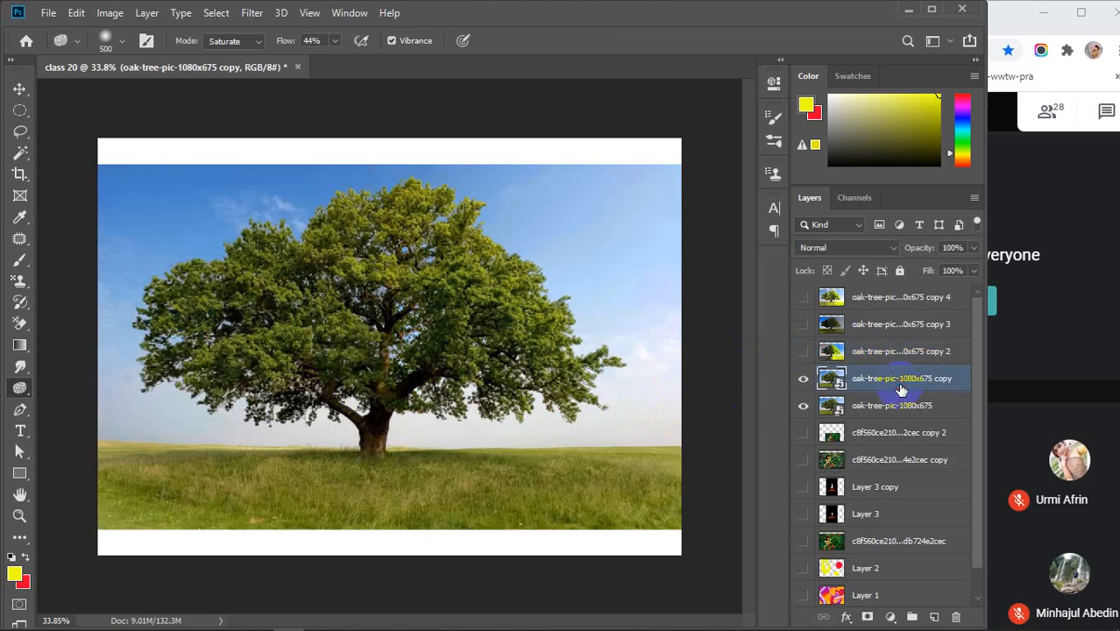
right_click(900, 382)
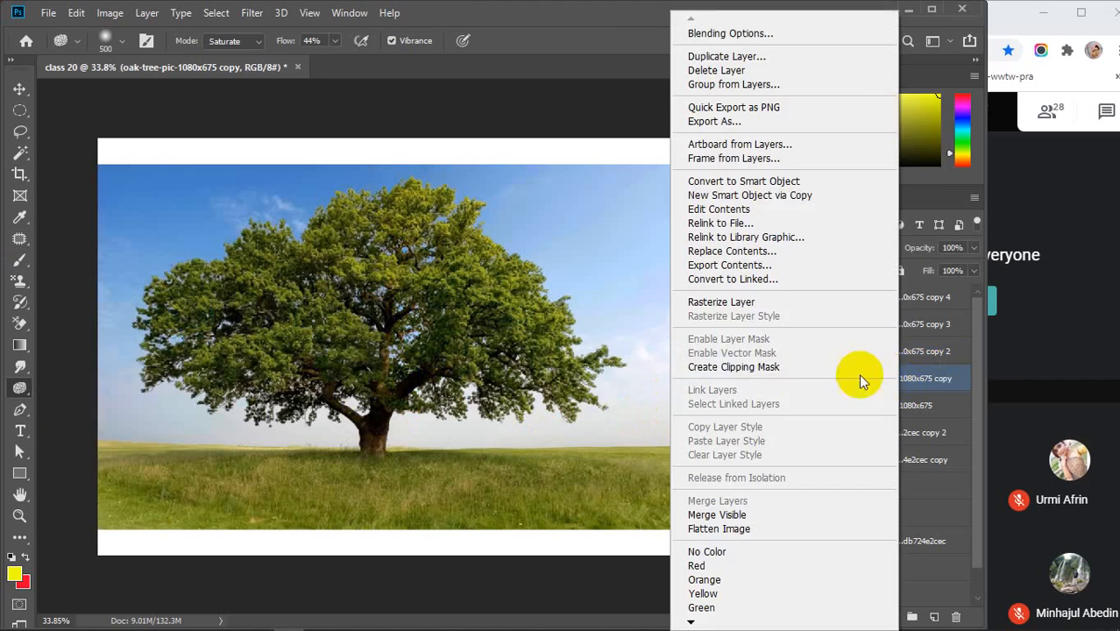
left_click(755, 302)
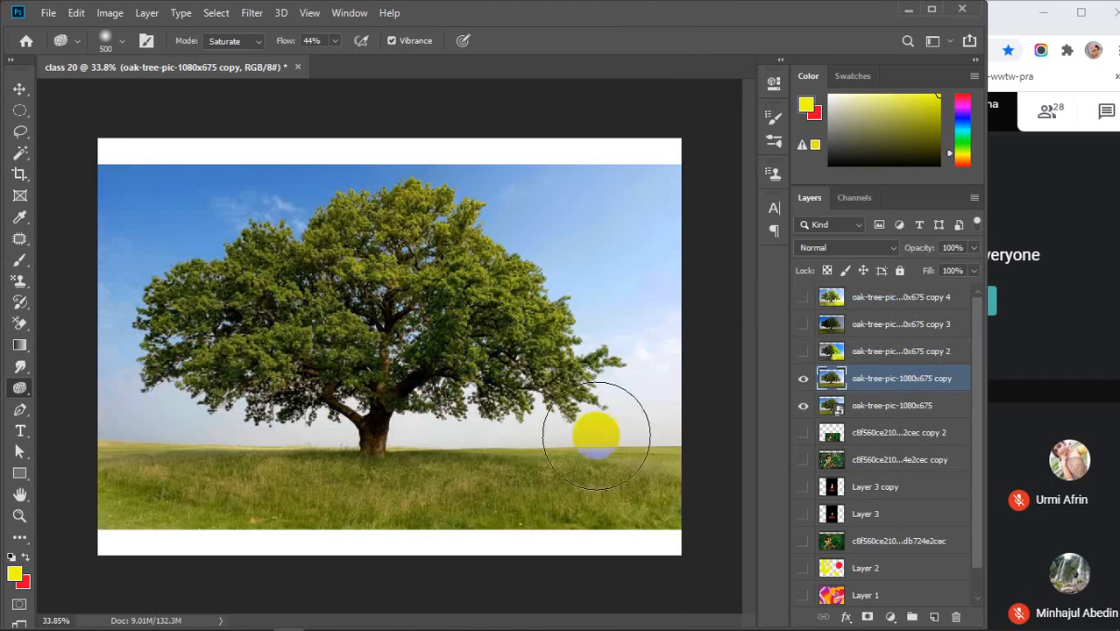
mouse_move(572, 372)
left_mouse_down()
mouse_move(404, 413)
mouse_move(435, 326)
mouse_move(342, 222)
mouse_move(386, 218)
mouse_move(455, 263)
mouse_move(531, 311)
left_mouse_up()
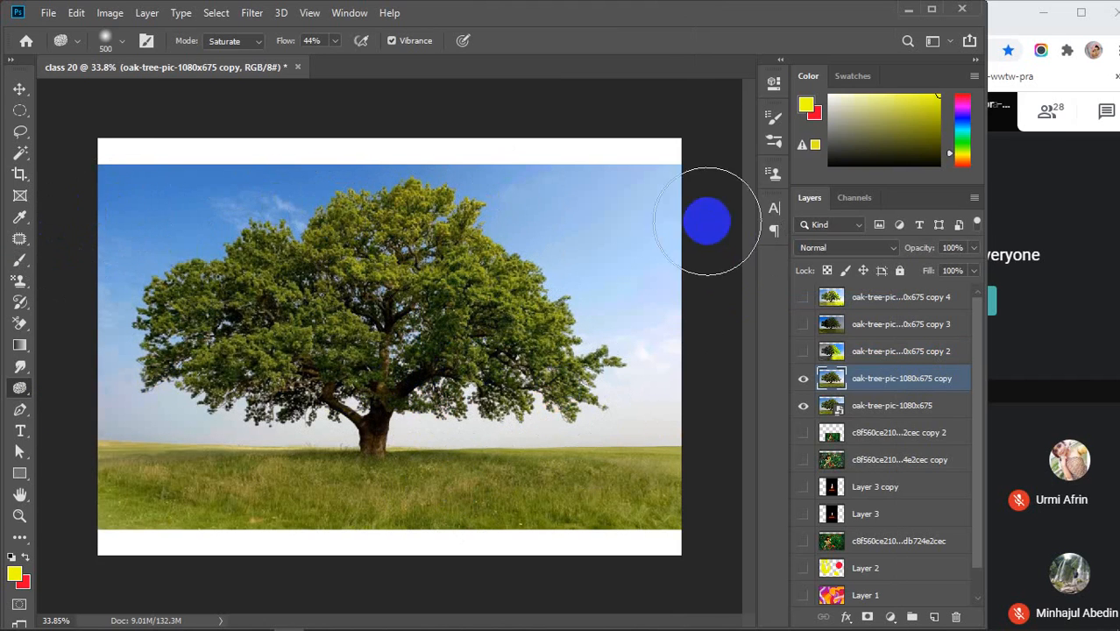
mouse_move(697, 258)
left_mouse_down()
mouse_move(457, 287)
mouse_move(474, 262)
mouse_move(580, 439)
mouse_move(554, 513)
mouse_move(362, 317)
mouse_move(277, 326)
left_mouse_up()
- Lighten the tree crown, right-hand sky and grass with the Dodge tool, using Midtones, 50% exposure and a 500 px brush
left_click(21, 390)
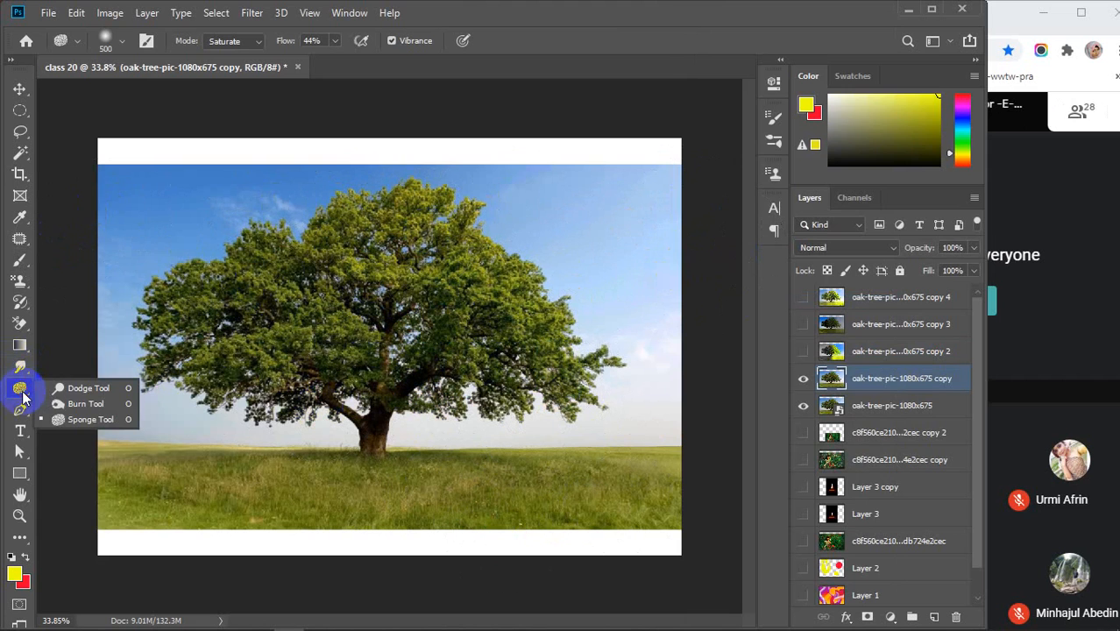
mouse_move(24, 397)
left_mouse_down()
mouse_move(86, 399)
mouse_move(74, 387)
left_mouse_up()
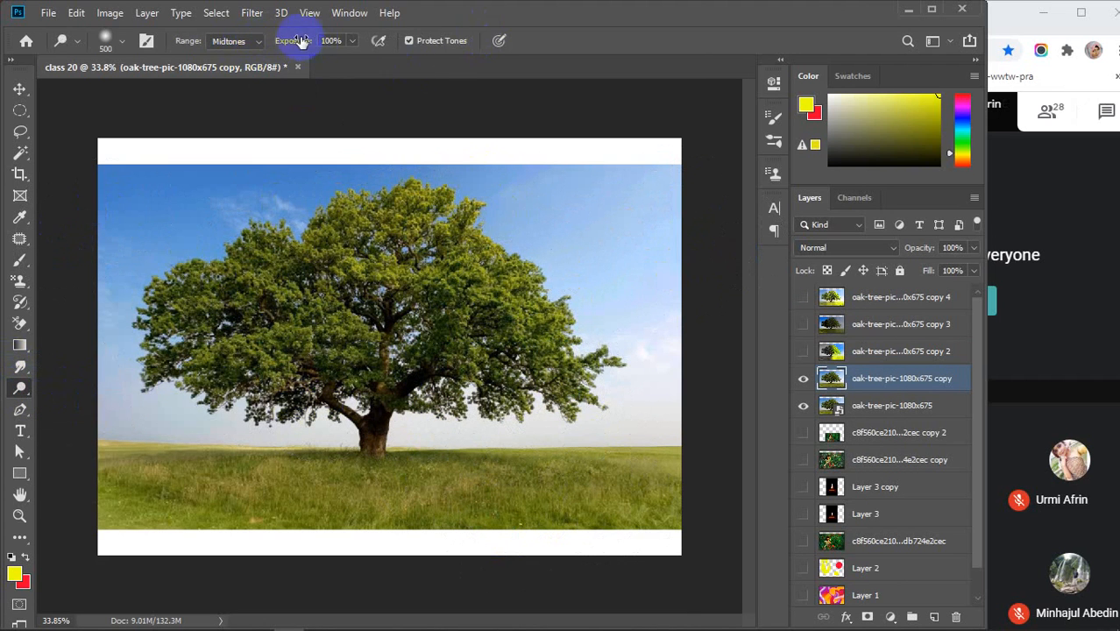
left_click_drag(299, 41, 251, 54)
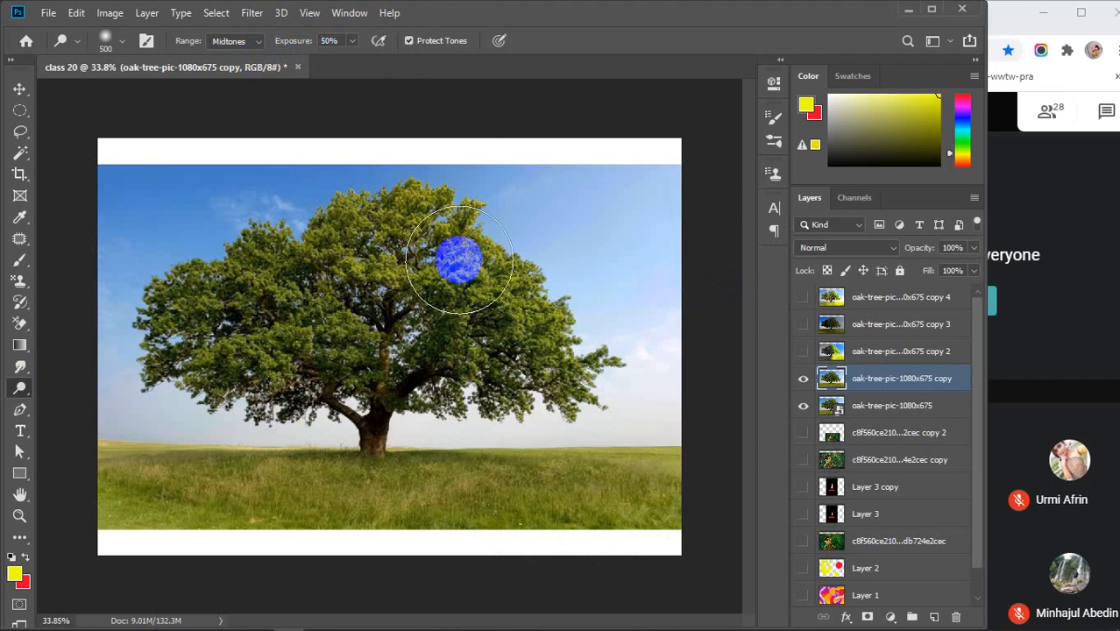
mouse_move(500, 287)
left_mouse_down()
mouse_move(518, 328)
mouse_move(570, 375)
mouse_move(500, 363)
mouse_move(465, 332)
mouse_move(443, 280)
mouse_move(388, 237)
mouse_move(345, 233)
mouse_move(425, 220)
mouse_move(514, 293)
mouse_move(519, 206)
mouse_move(714, 194)
mouse_move(621, 198)
mouse_move(657, 310)
mouse_move(653, 453)
mouse_move(607, 418)
mouse_move(535, 496)
mouse_move(575, 437)
mouse_move(674, 382)
mouse_move(385, 513)
left_mouse_up()
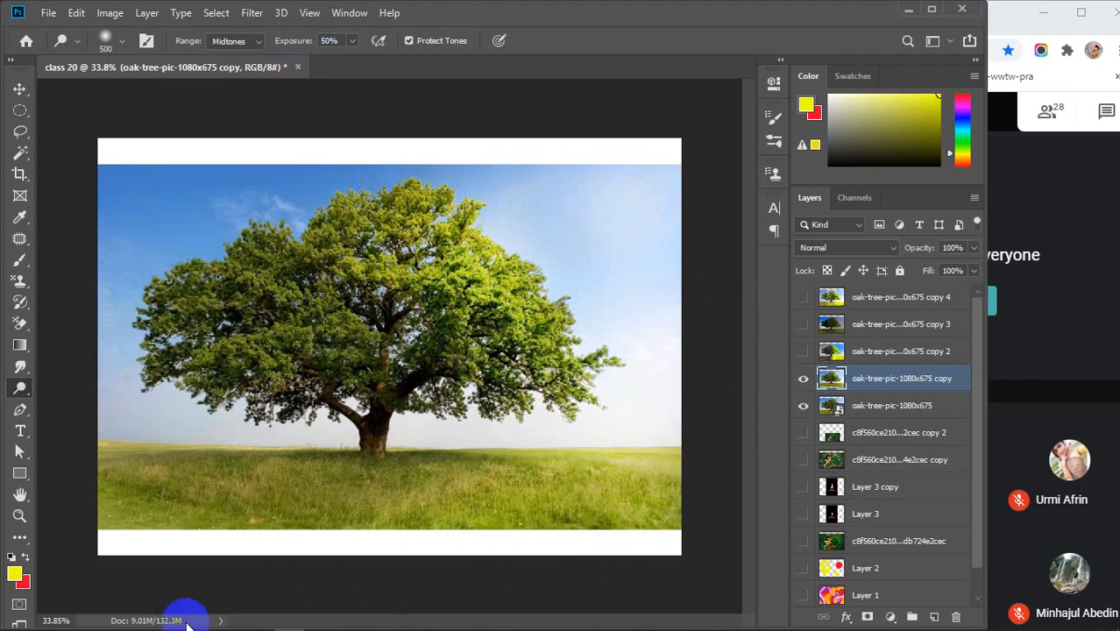
mouse_move(662, 283)
left_mouse_down()
mouse_move(692, 181)
mouse_move(659, 168)
left_mouse_up()
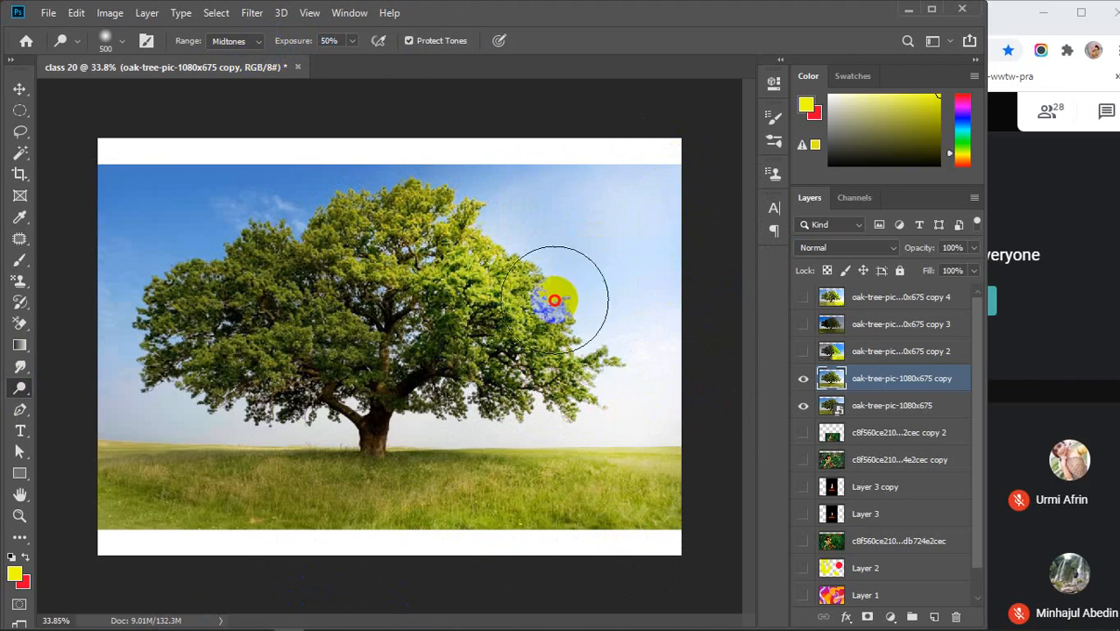
mouse_move(349, 499)
left_mouse_down()
mouse_move(660, 162)
mouse_move(625, 178)
mouse_move(173, 547)
mouse_move(687, 185)
mouse_move(673, 137)
mouse_move(249, 312)
mouse_move(576, 285)
mouse_move(695, 177)
mouse_move(590, 201)
mouse_move(79, 488)
mouse_move(688, 249)
mouse_move(295, 474)
mouse_move(768, 400)
mouse_move(710, 363)
mouse_move(357, 561)
mouse_move(703, 457)
mouse_move(416, 519)
mouse_move(428, 463)
mouse_move(123, 364)
left_mouse_up()
- Soften the crown's left edge and the area beside the trunk with the Blur tool, using a 400 px brush at 79% strength
left_click(18, 369)
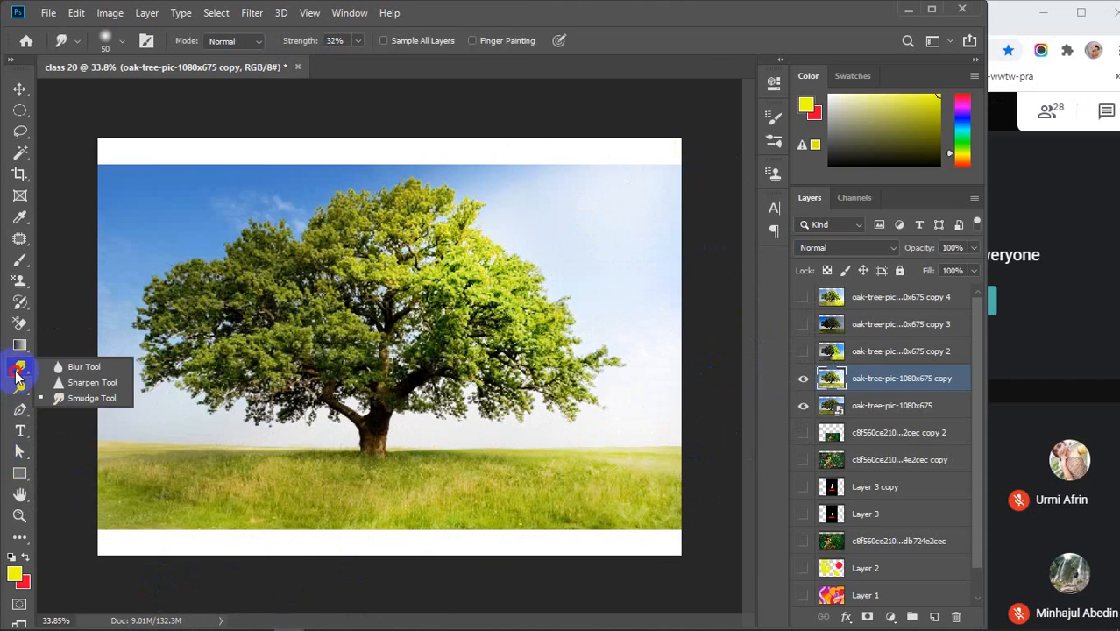
left_click(103, 368)
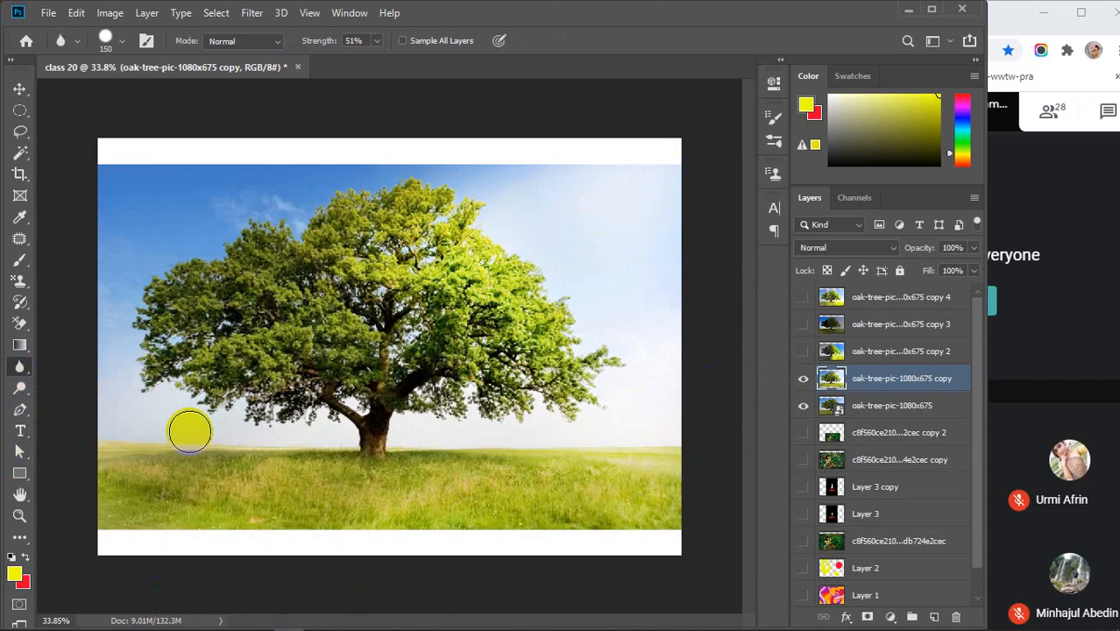
key("bracketright")
key("bracketright")
key("bracketright")
key("bracketright")
key("bracketright")
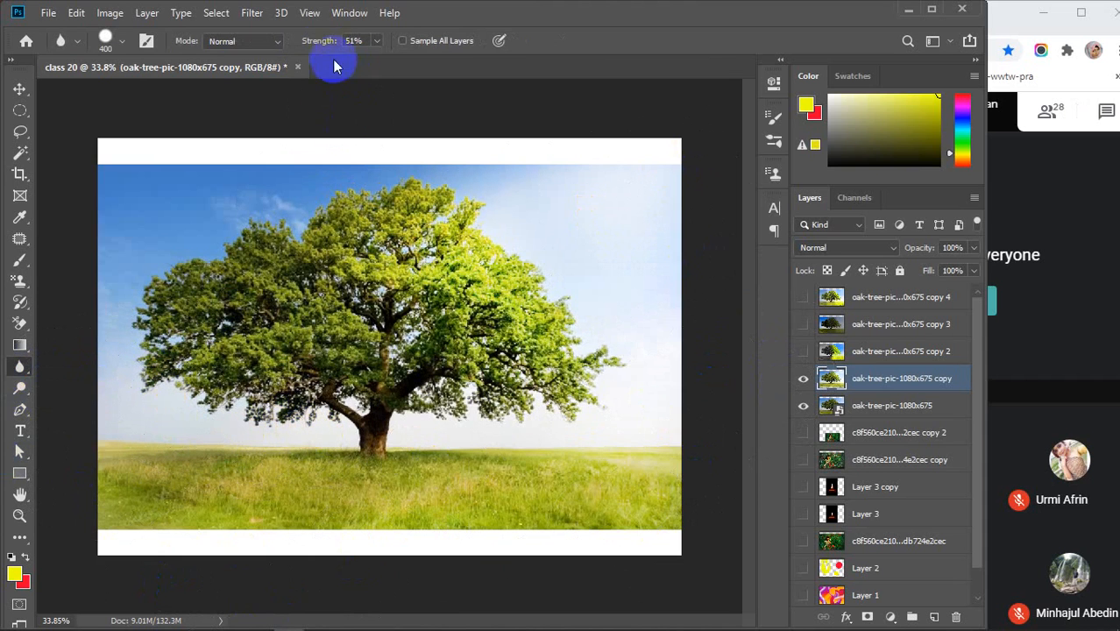
left_click_drag(326, 46, 343, 42)
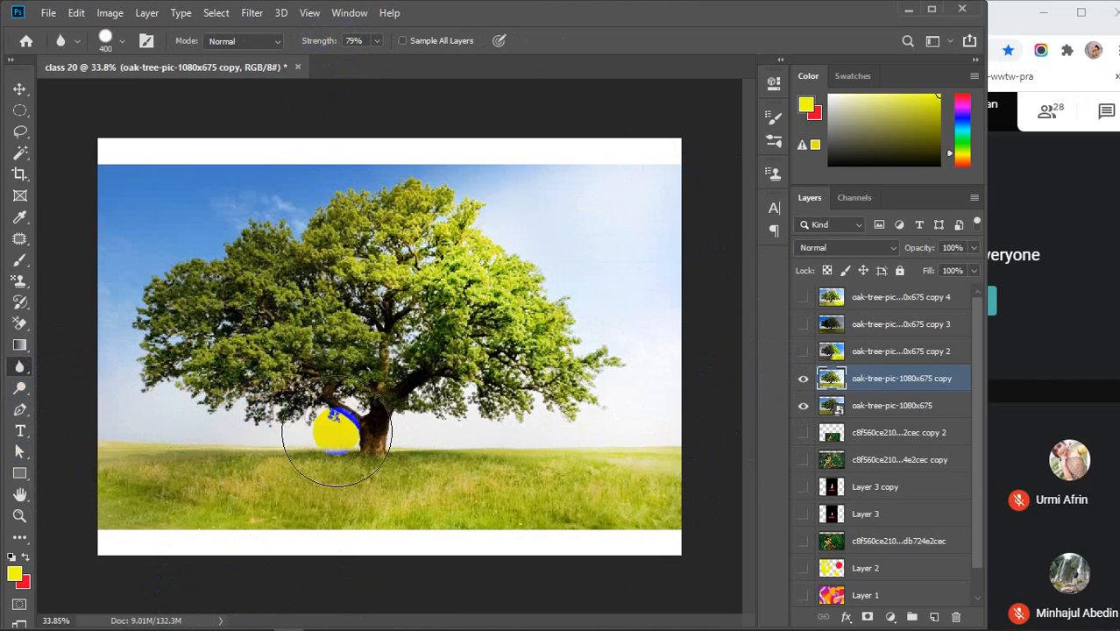
left_click_drag(168, 419, 155, 364)
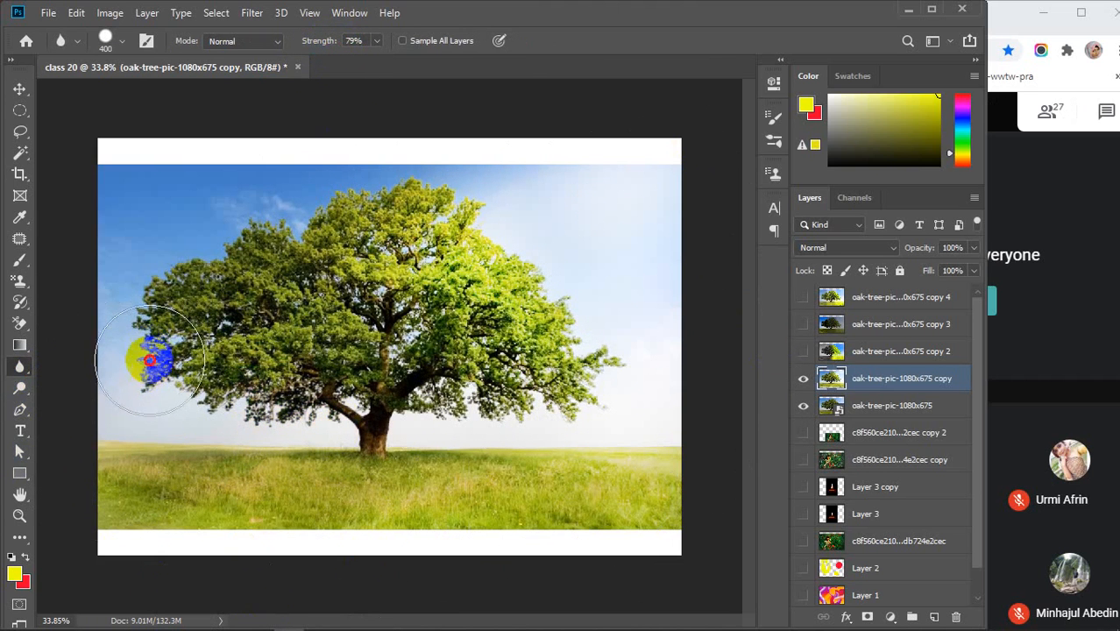
mouse_move(176, 405)
left_mouse_down()
mouse_move(145, 324)
mouse_move(164, 393)
left_mouse_up()
mouse_move(317, 437)
left_mouse_down()
mouse_move(362, 459)
mouse_move(330, 457)
left_mouse_up()
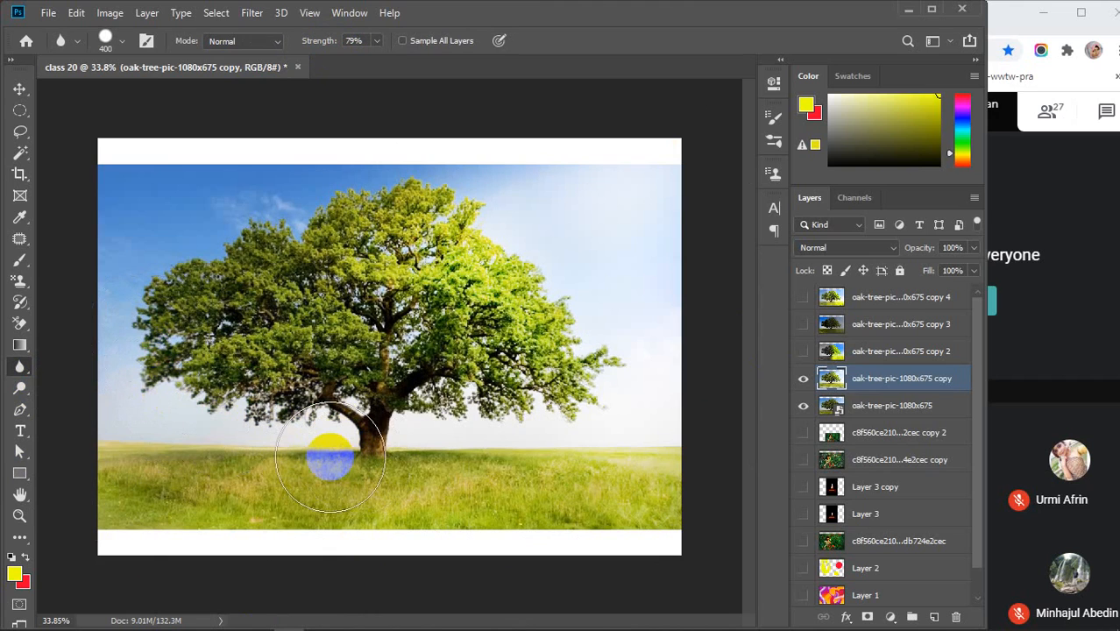
scroll(202, 346, "up", 6)
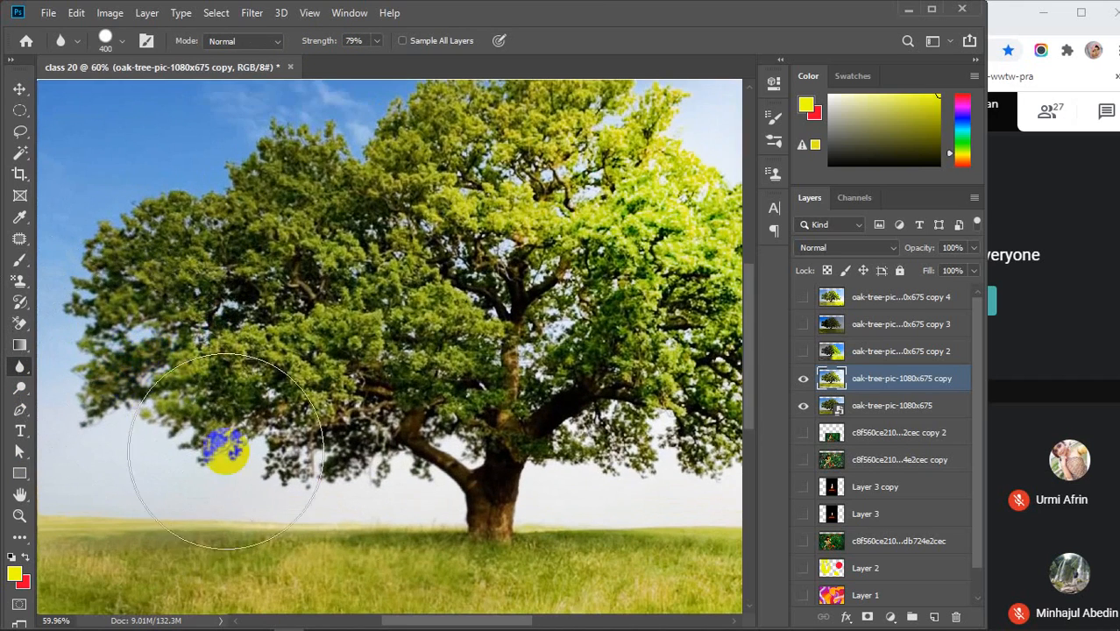
scroll(362, 469, "down", 4)
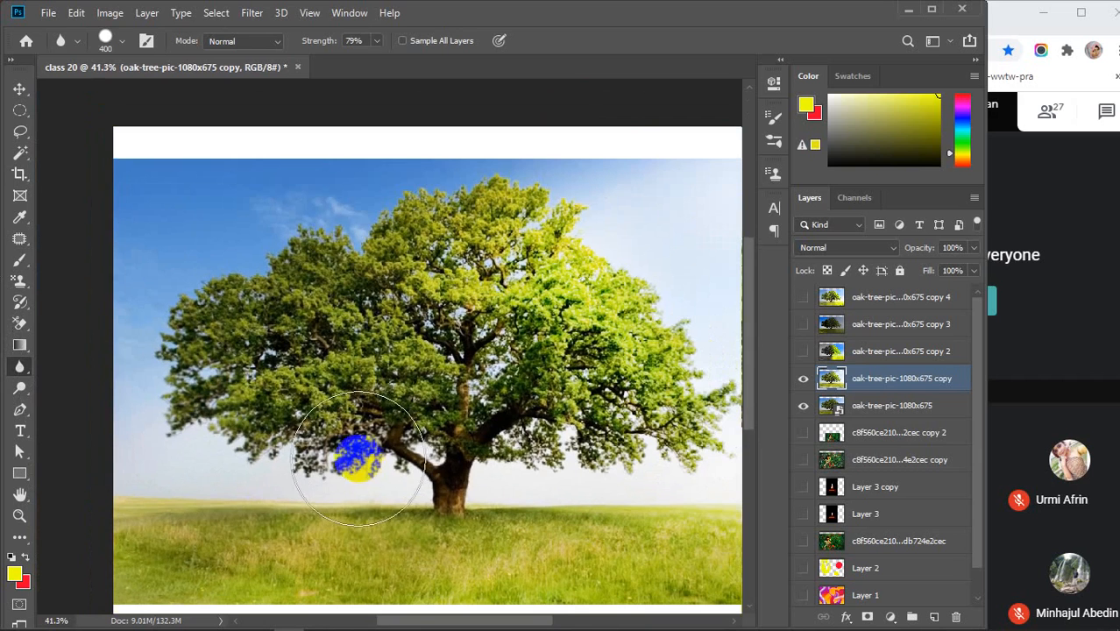
- Sharpen the tree's crown from side to side with the Sharpen tool, using a 500 px brush at 28% strength
right_click(20, 368)
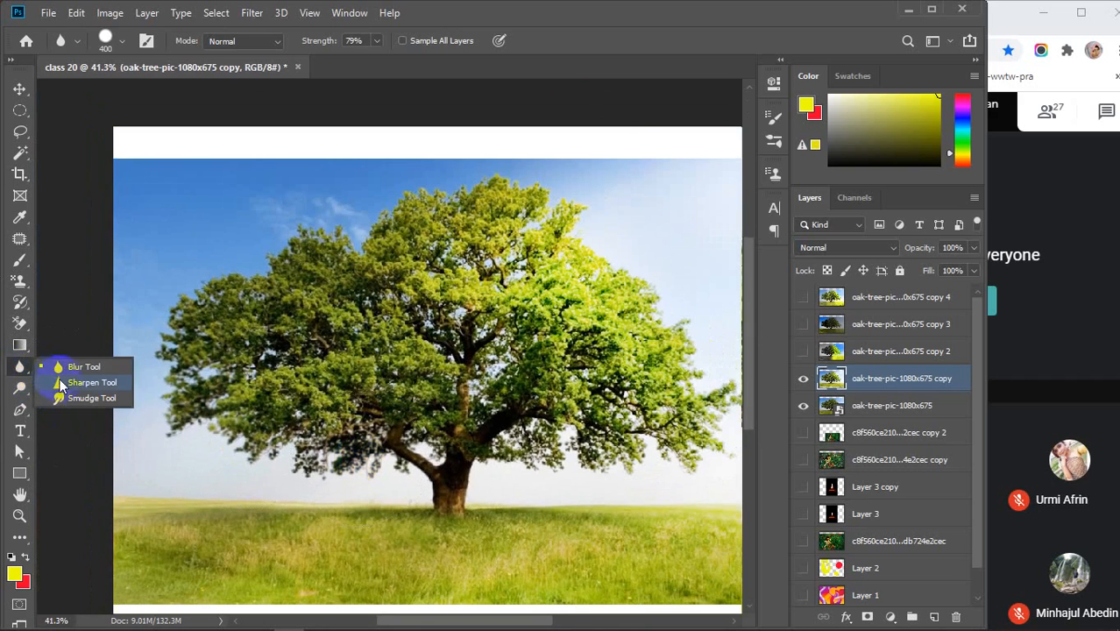
left_click(77, 381)
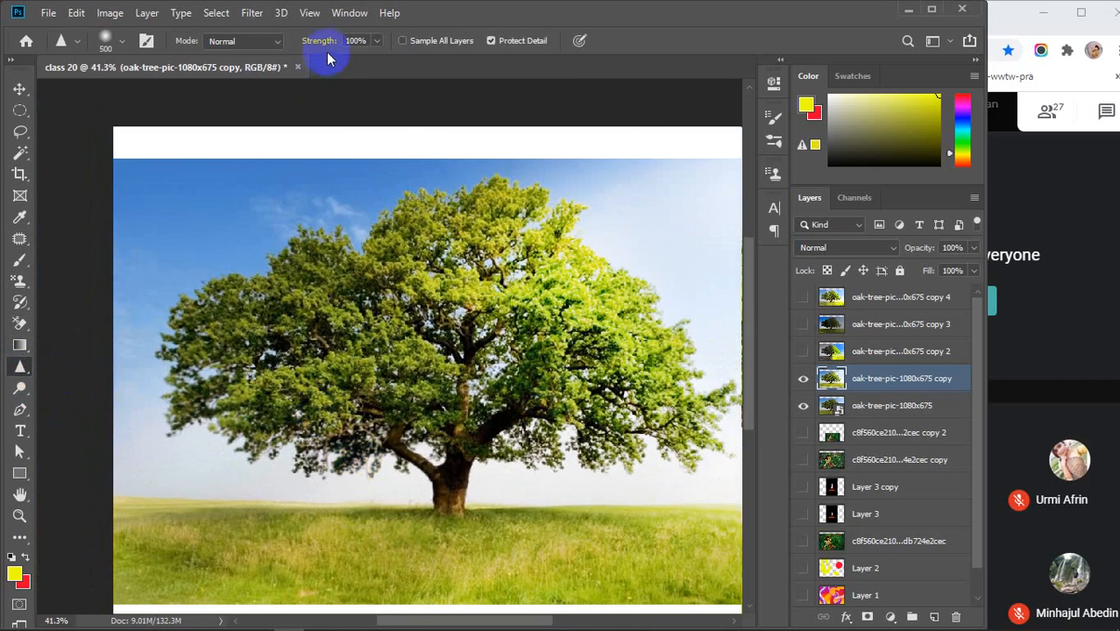
left_click_drag(328, 41, 268, 64)
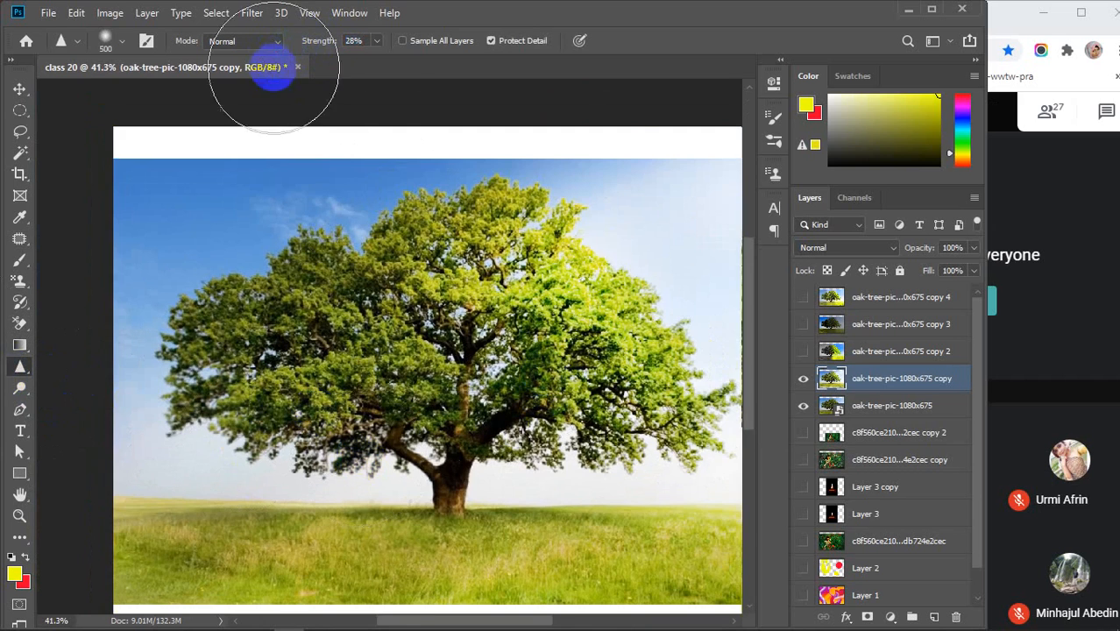
scroll(503, 315, "down", 2)
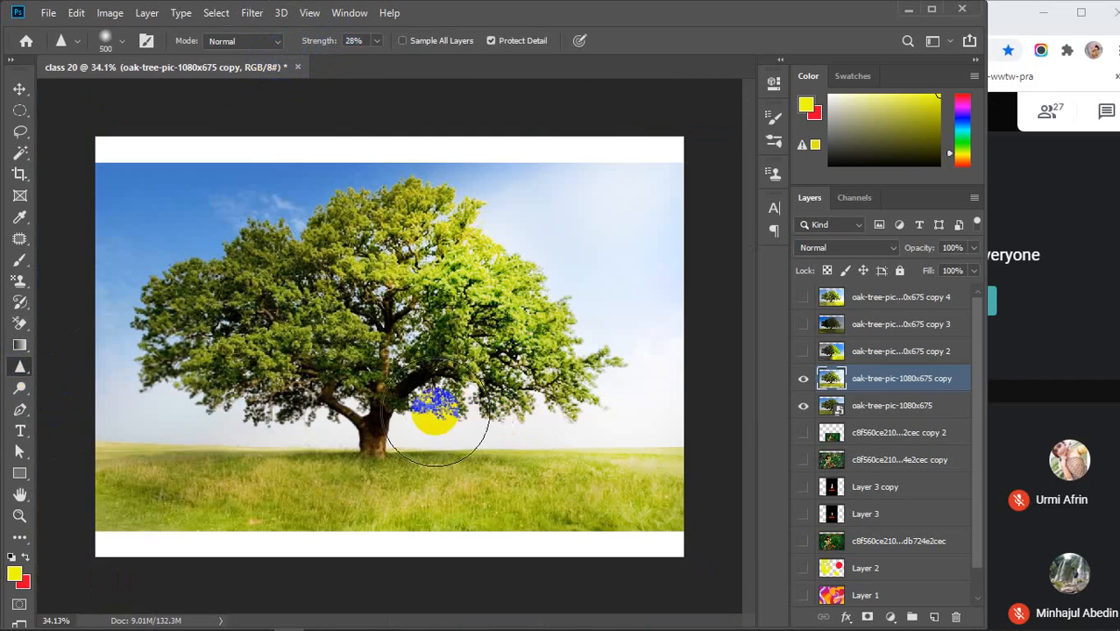
mouse_move(436, 413)
left_mouse_down()
mouse_move(533, 406)
mouse_move(596, 376)
mouse_move(555, 335)
mouse_move(510, 324)
mouse_move(483, 351)
mouse_move(437, 357)
mouse_move(445, 331)
mouse_move(424, 270)
mouse_move(321, 227)
left_mouse_up()
mouse_move(351, 231)
left_mouse_down()
mouse_move(433, 218)
mouse_move(470, 264)
mouse_move(516, 280)
mouse_move(543, 338)
left_mouse_up()
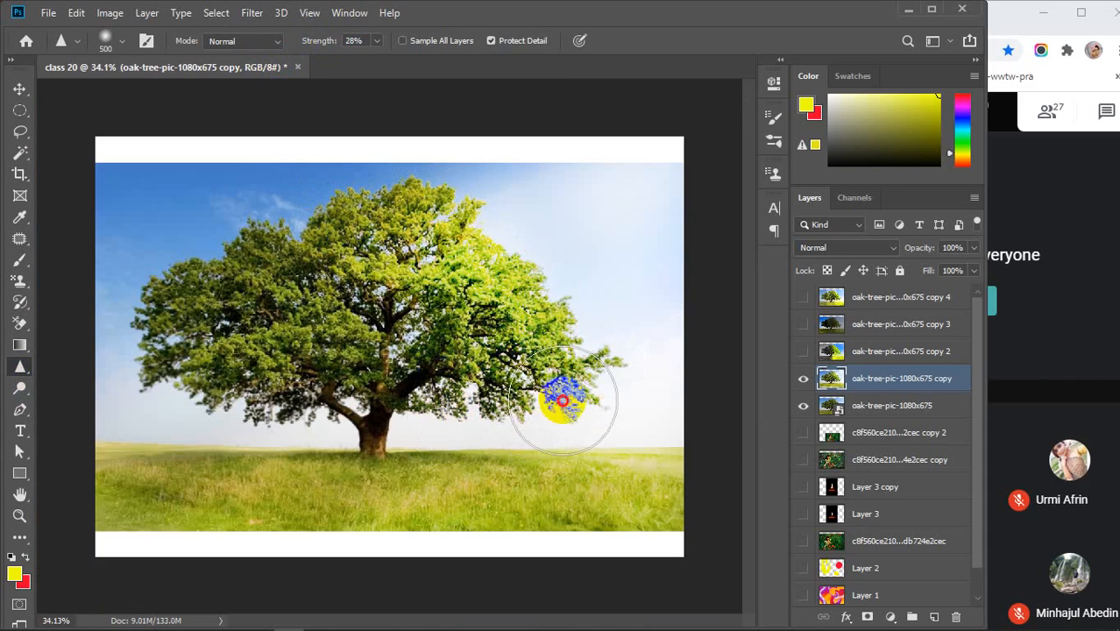
- Darken the highlights around the trunk and its base with the Burn tool, using a 300 px brush at 28% exposure
right_click(19, 369)
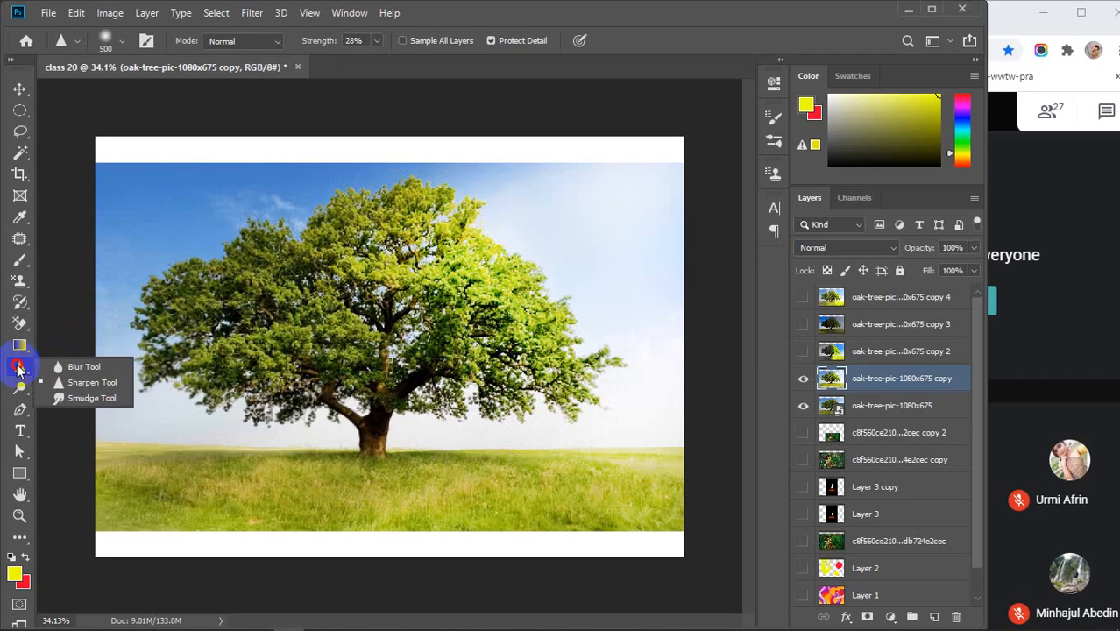
right_click(16, 388)
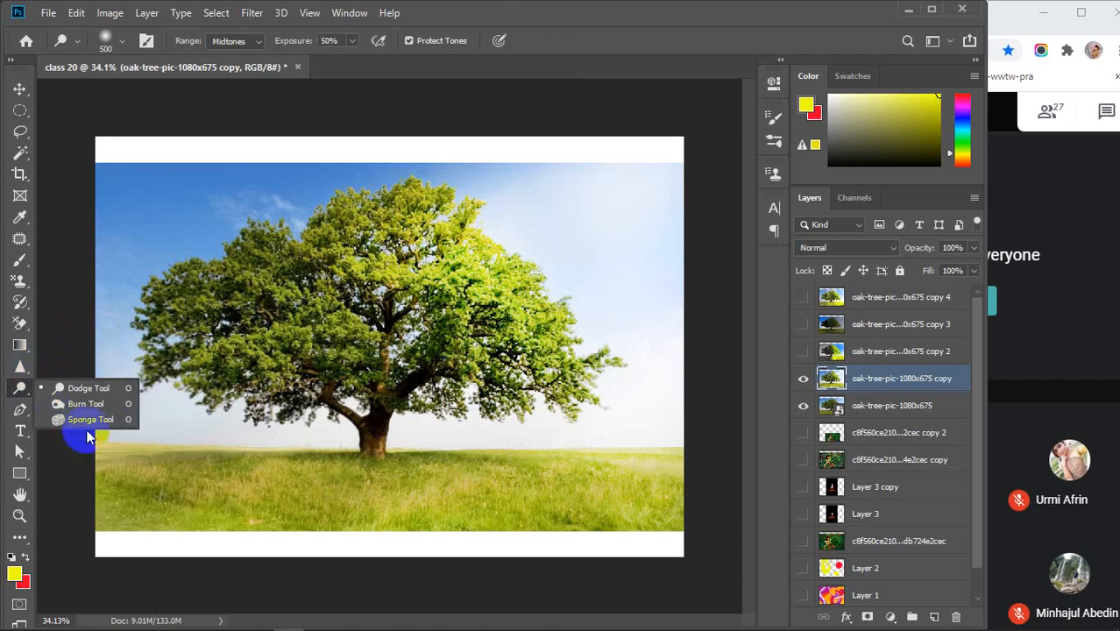
left_click(86, 404)
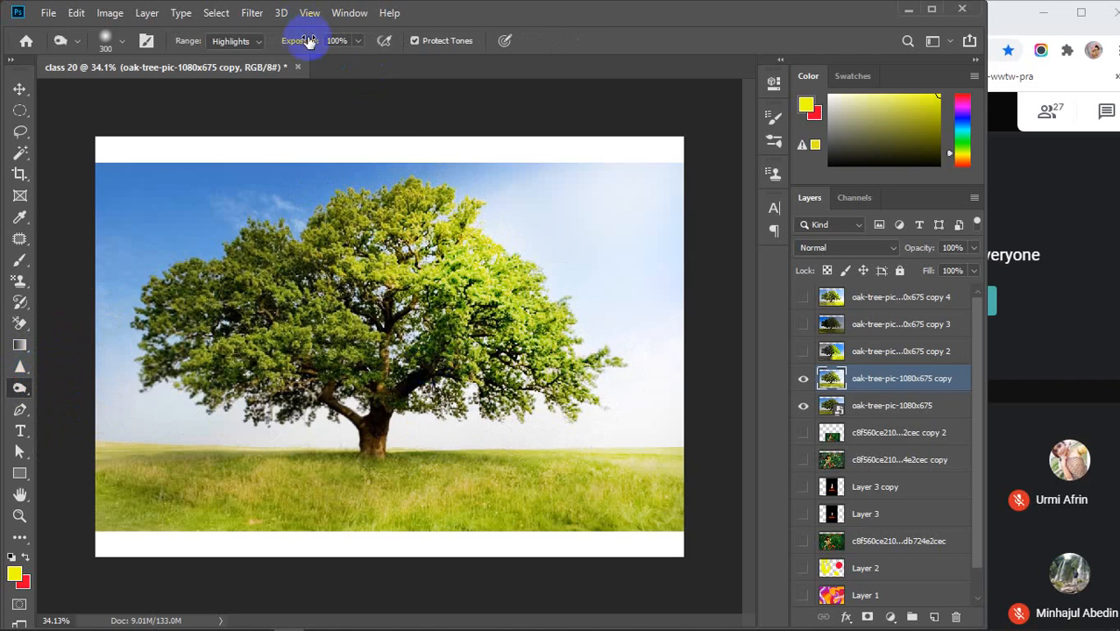
left_click(247, 70)
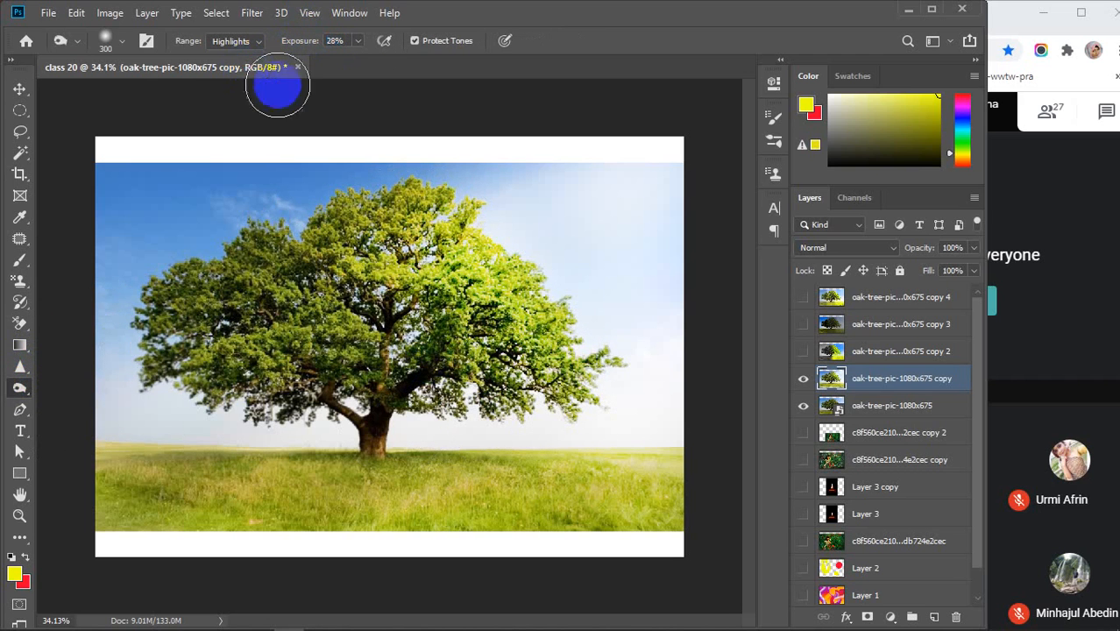
left_click(427, 392)
mouse_move(427, 392)
left_mouse_down()
mouse_move(373, 402)
mouse_move(369, 451)
mouse_move(374, 430)
mouse_move(357, 454)
left_mouse_up()
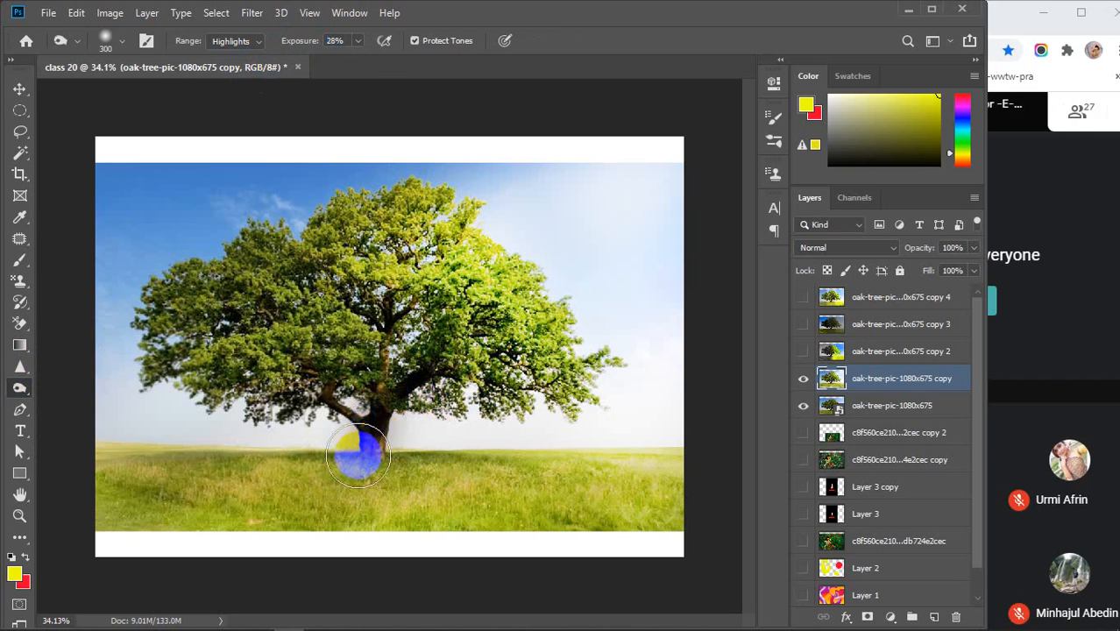
- Darken the trunk, the crown's left and centre and the grass with the Burn tool, using Shadows, 28% exposure and a 300 px brush
left_click(259, 45)
left_click(235, 54)
left_click(371, 410)
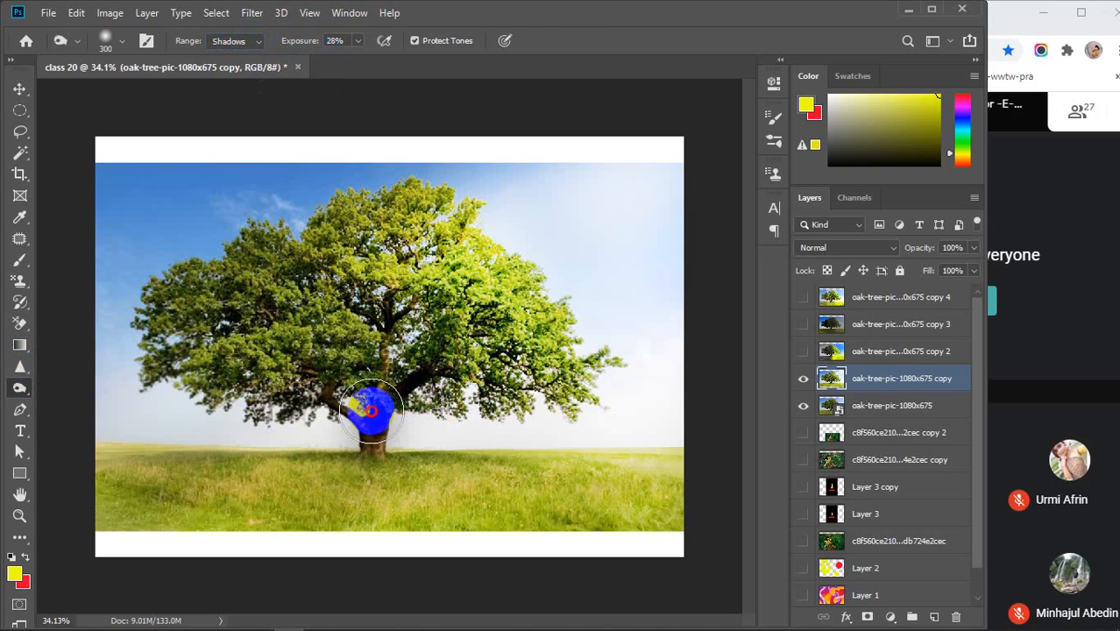
mouse_move(371, 410)
left_mouse_down()
mouse_move(360, 442)
mouse_move(372, 431)
mouse_move(316, 446)
mouse_move(350, 434)
left_mouse_up()
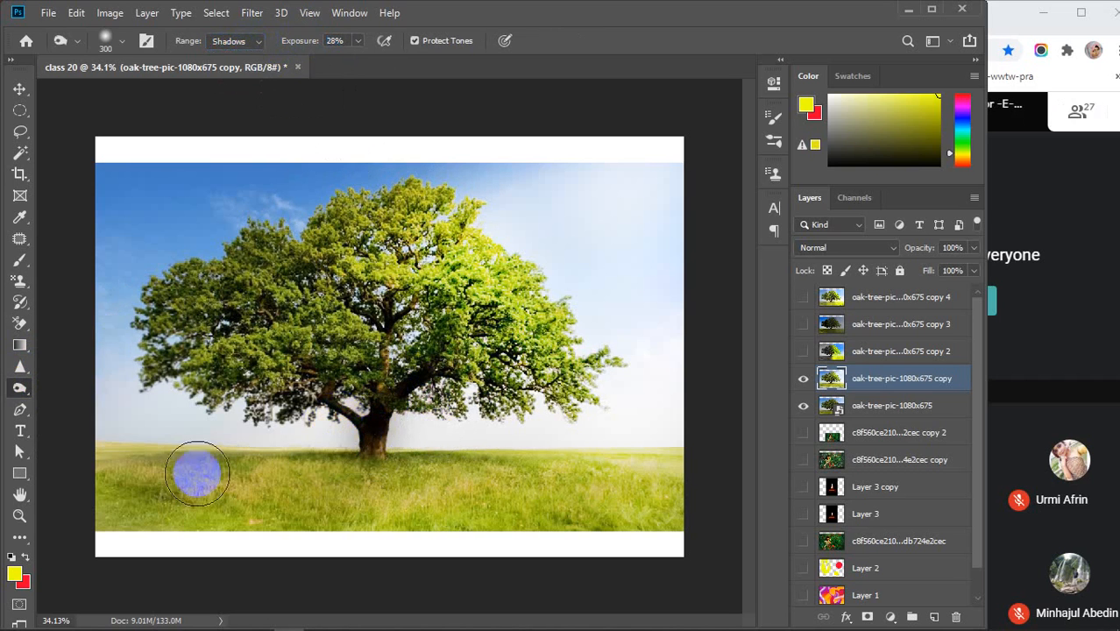
mouse_move(333, 394)
left_mouse_down()
mouse_move(320, 413)
mouse_move(263, 400)
mouse_move(287, 395)
mouse_move(246, 409)
mouse_move(263, 406)
left_mouse_up()
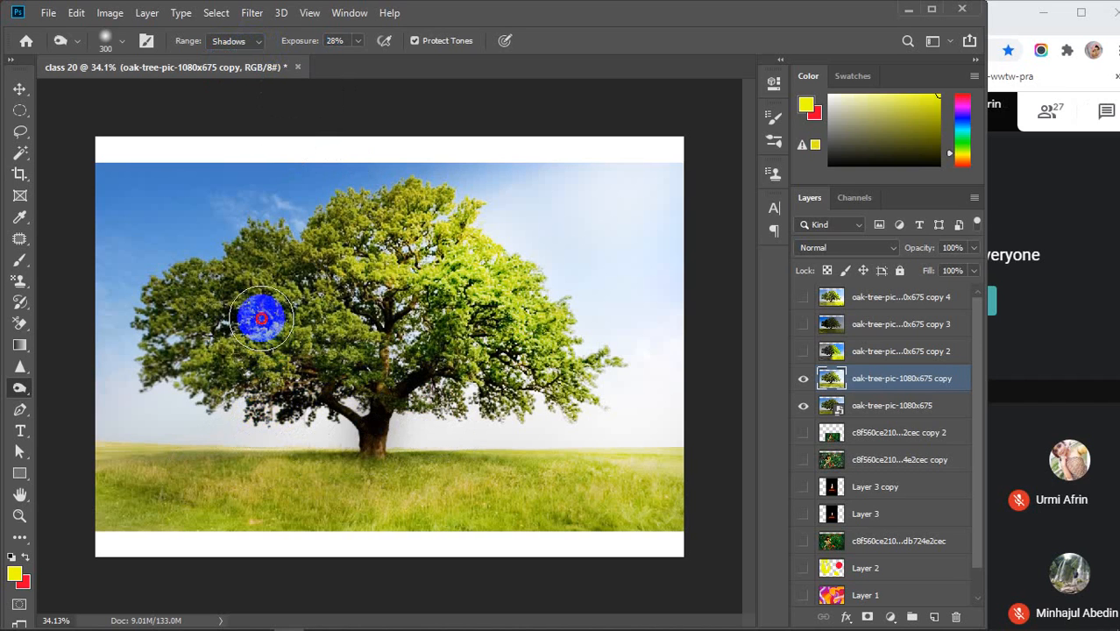
left_click_drag(261, 319, 379, 308)
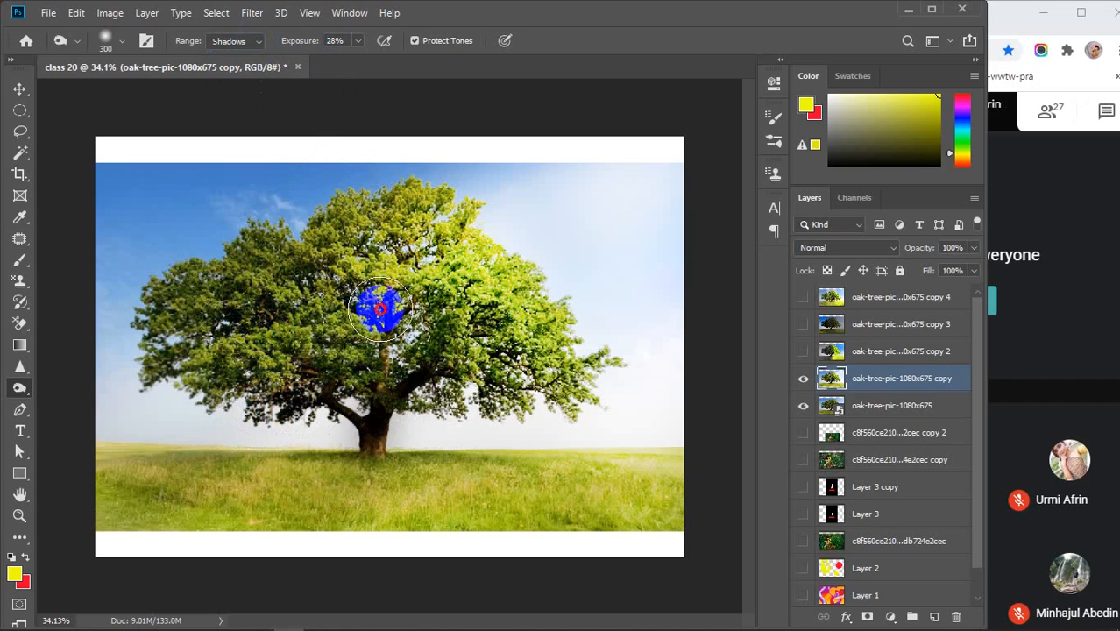
left_click(392, 356)
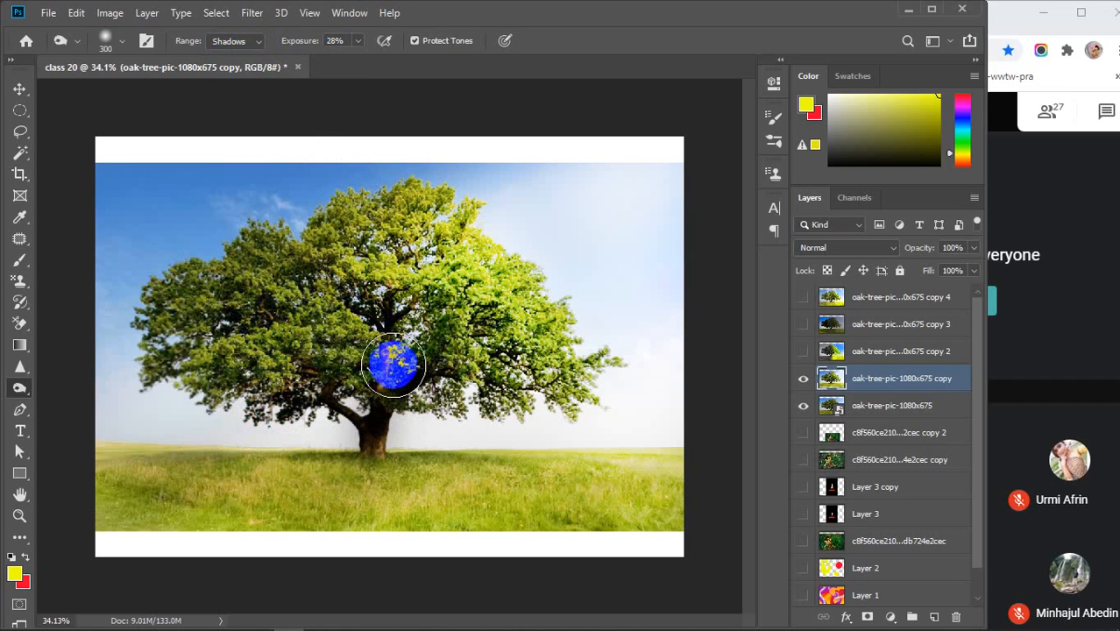
mouse_move(393, 364)
left_mouse_down()
mouse_move(393, 375)
mouse_move(350, 303)
mouse_move(314, 280)
mouse_move(242, 302)
mouse_move(187, 362)
mouse_move(258, 421)
mouse_move(375, 432)
mouse_move(325, 425)
mouse_move(314, 455)
mouse_move(337, 455)
mouse_move(244, 476)
mouse_move(310, 467)
mouse_move(188, 469)
mouse_move(407, 466)
mouse_move(244, 473)
left_mouse_up()
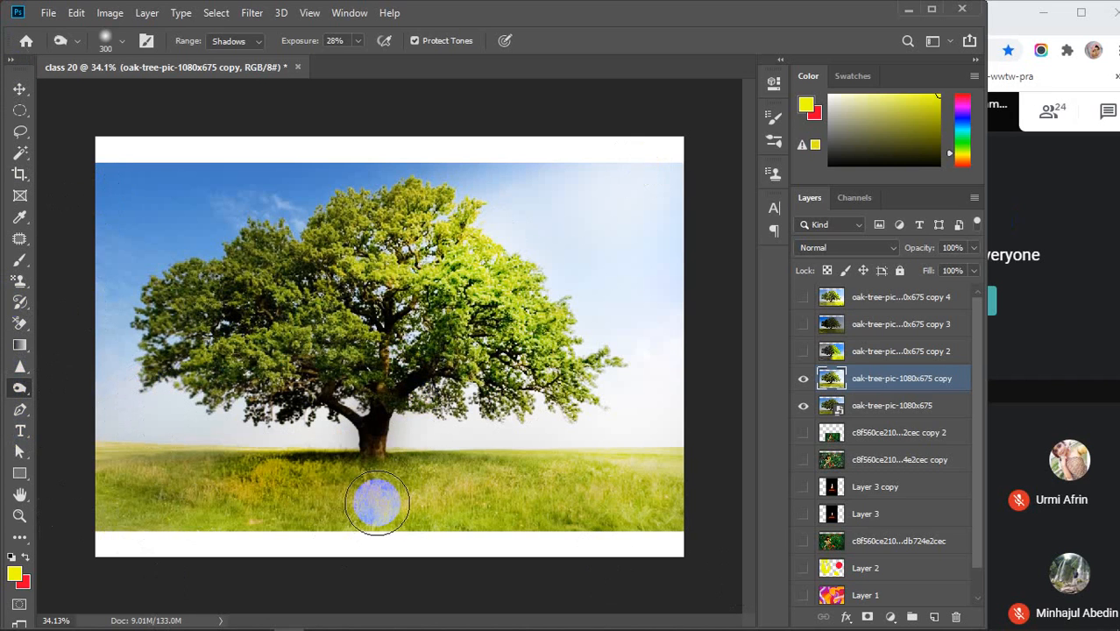
- Lighten the shadows on the left side of the crown with the Dodge tool at 50% exposure and a 500 px brush
right_click(19, 390)
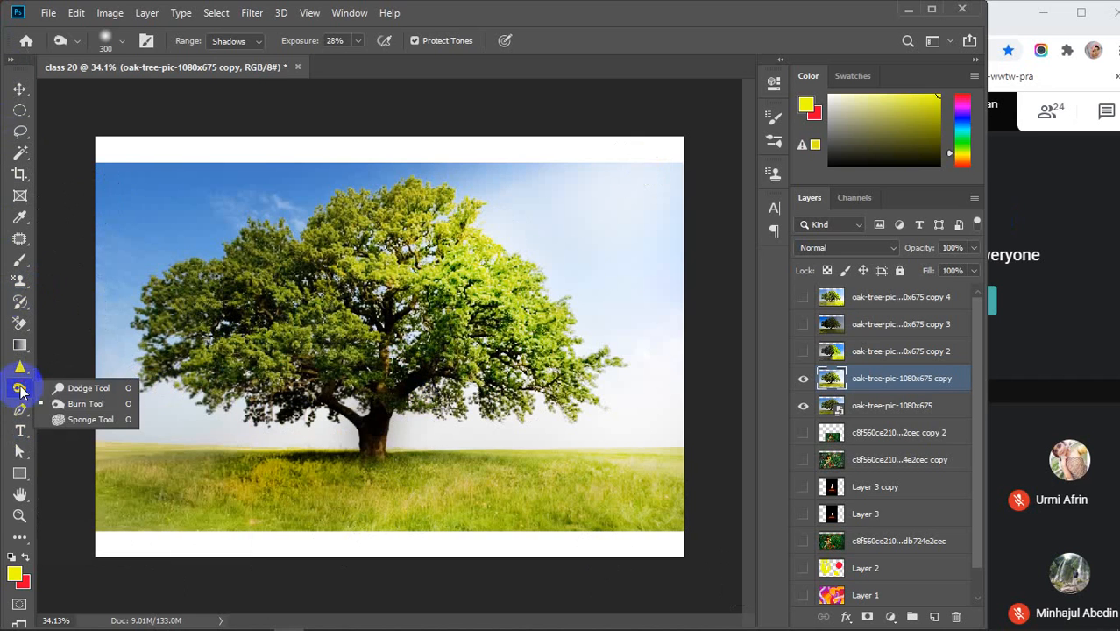
left_click(68, 392)
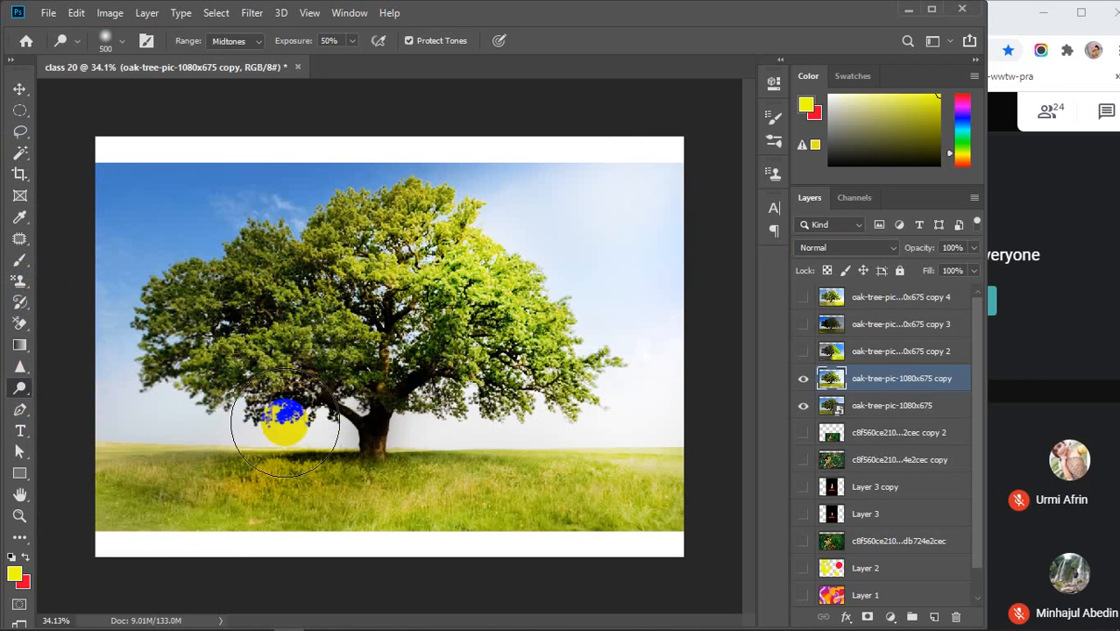
left_click(254, 42)
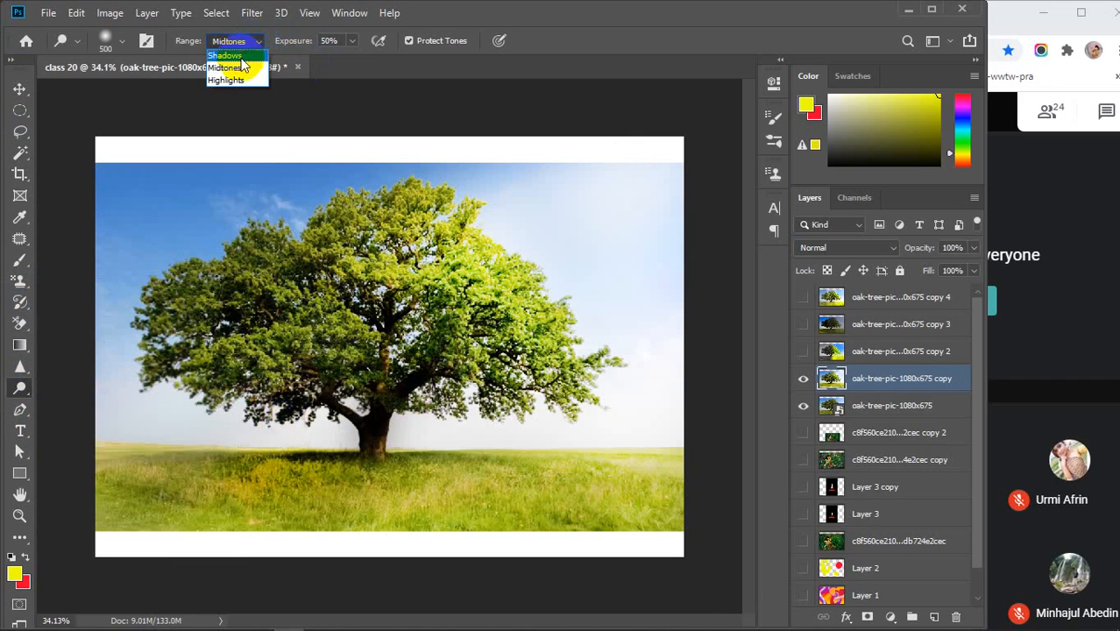
left_click(224, 55)
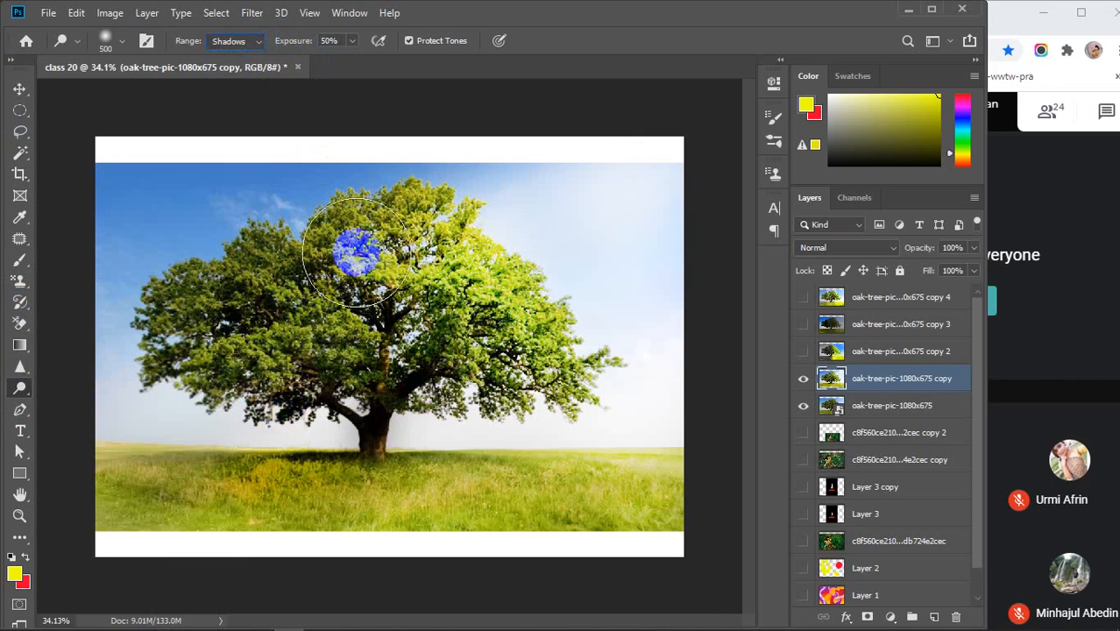
left_click(267, 260)
left_click(185, 305)
left_click(179, 330)
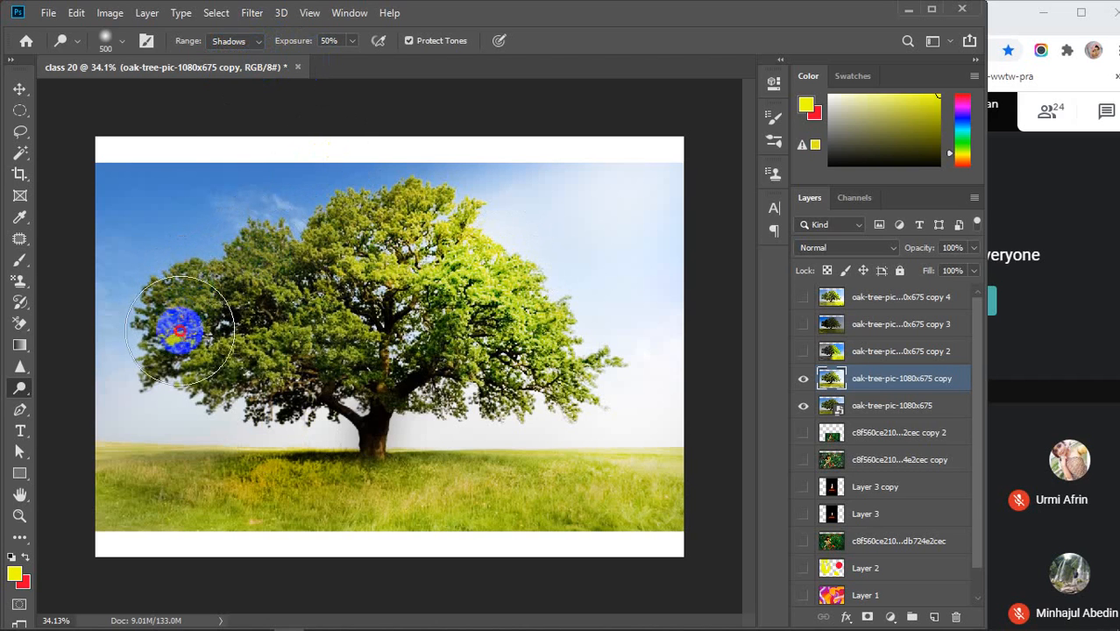
- Brighten the highlights of the crown's left side, the left-hand sky and the grass with the Dodge tool at 36% exposure
left_click(257, 43)
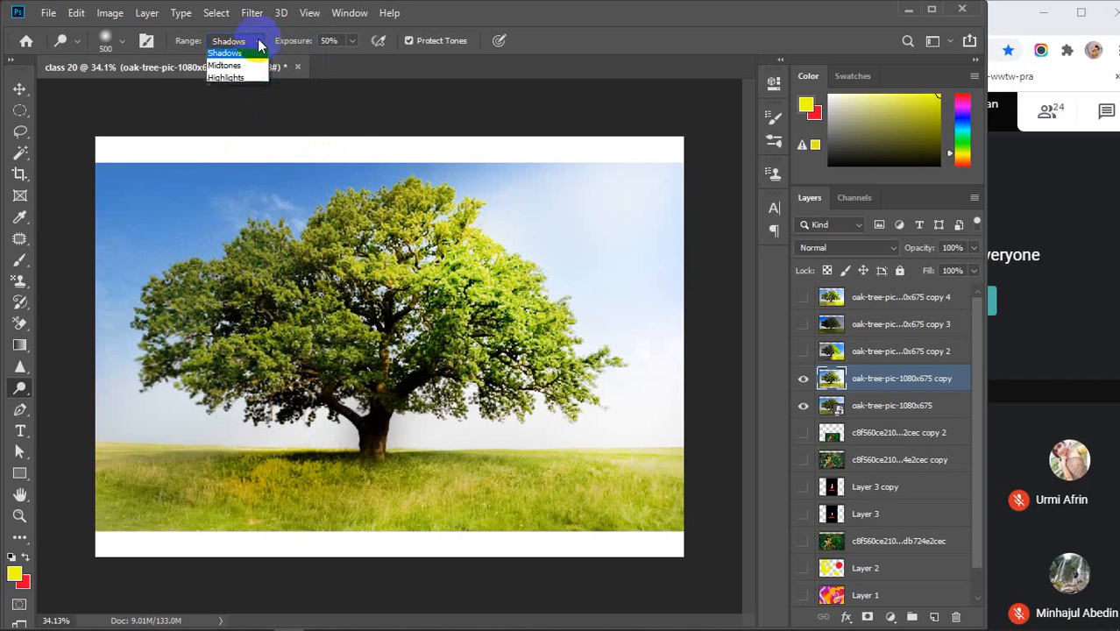
left_click(228, 77)
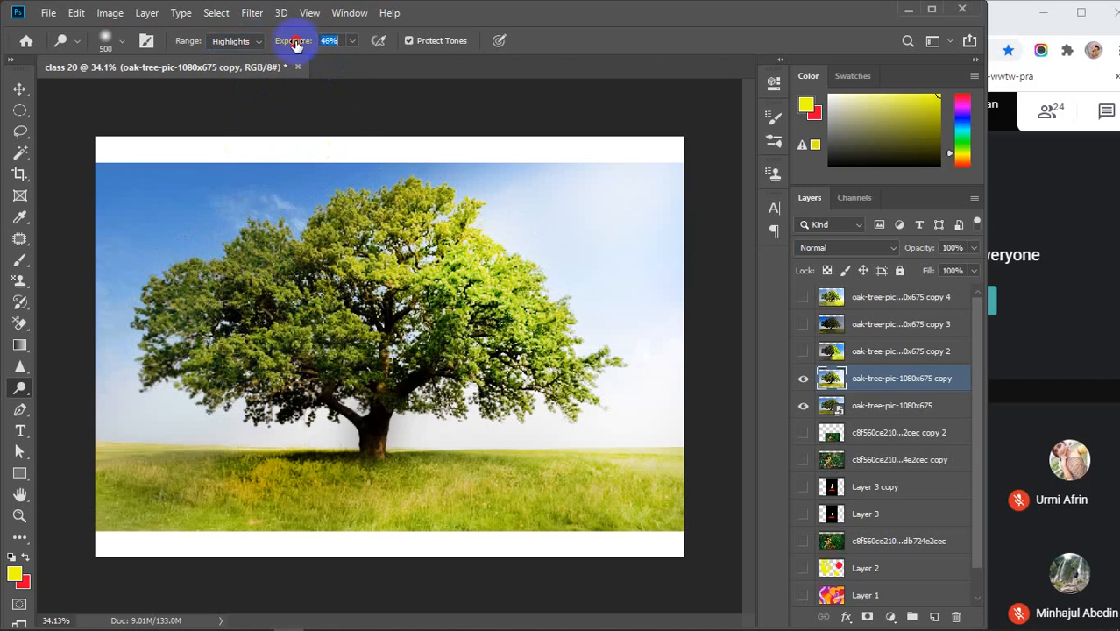
left_click_drag(294, 46, 288, 46)
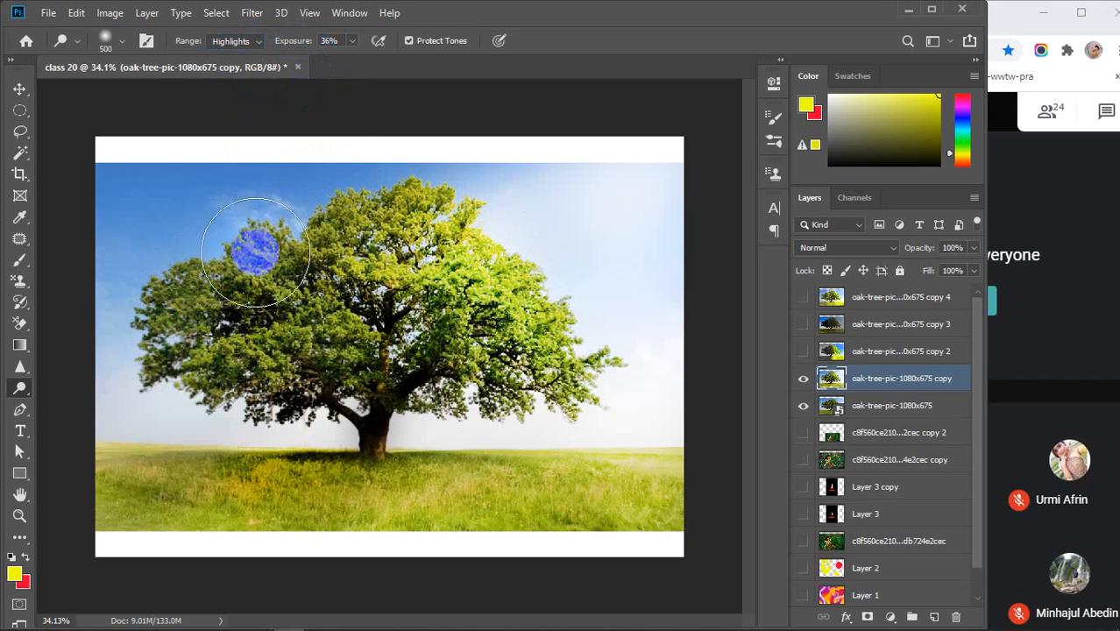
left_click(176, 287)
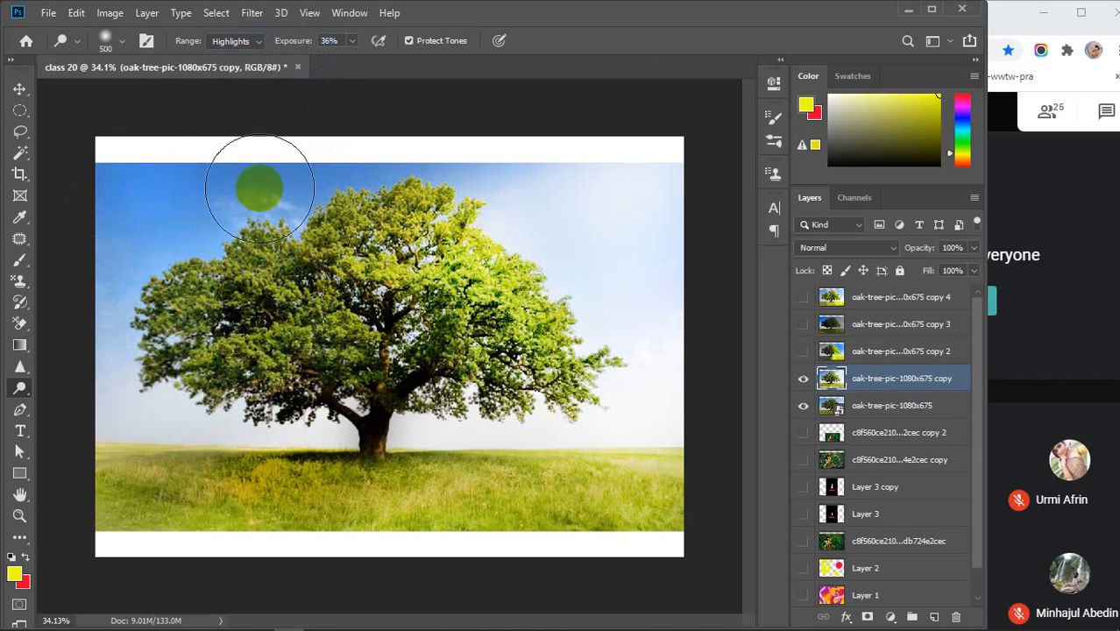
mouse_move(263, 193)
left_mouse_down()
mouse_move(352, 176)
mouse_move(293, 197)
left_mouse_up()
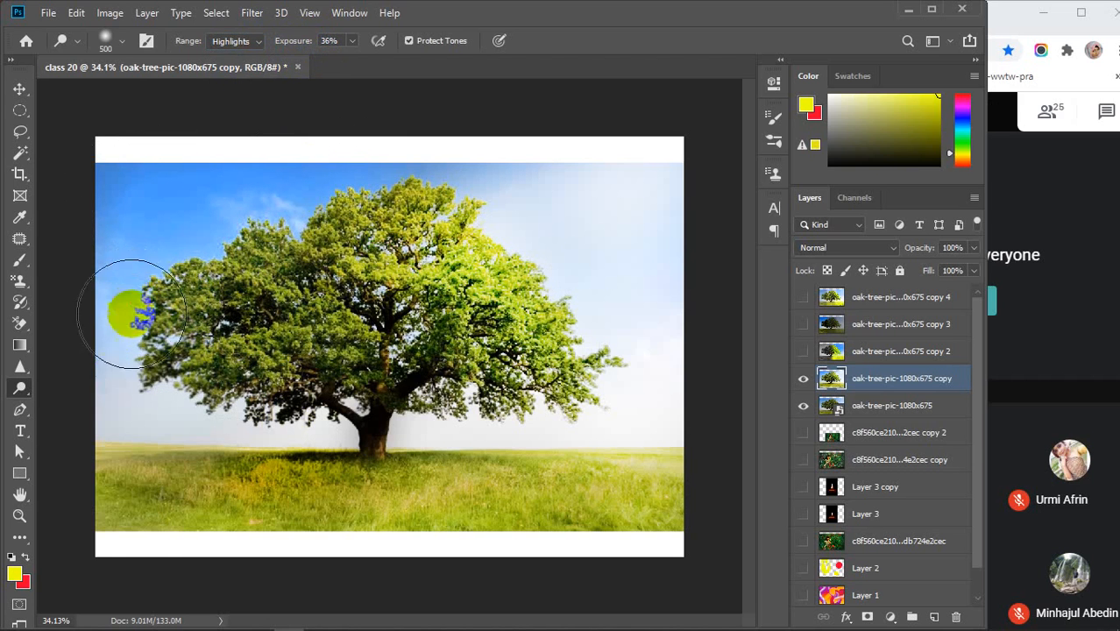
left_click(115, 401)
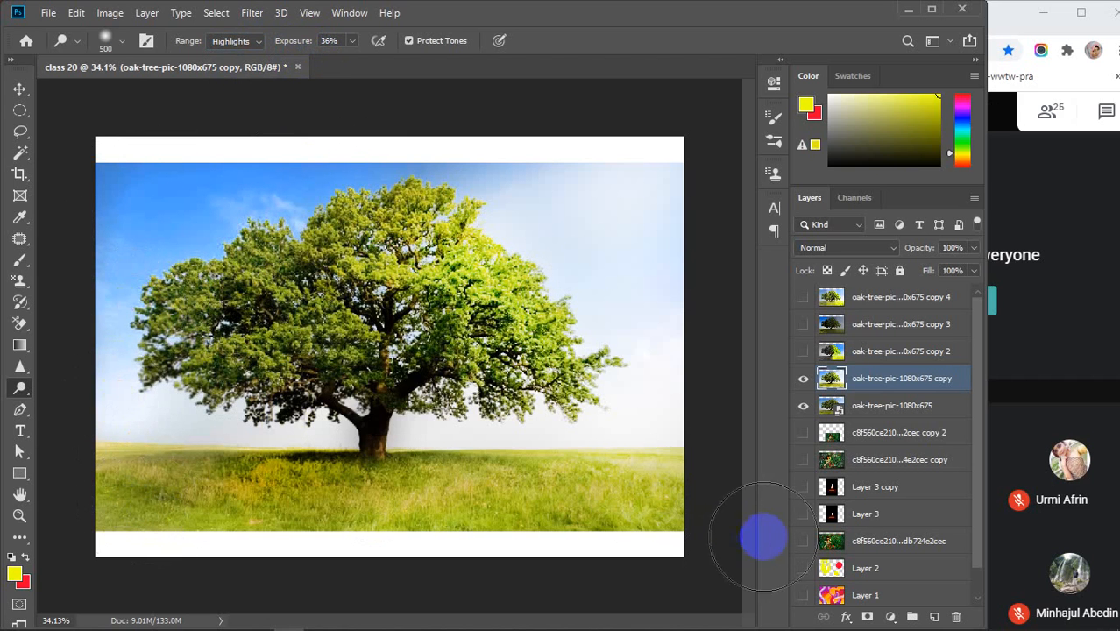
left_click(658, 526)
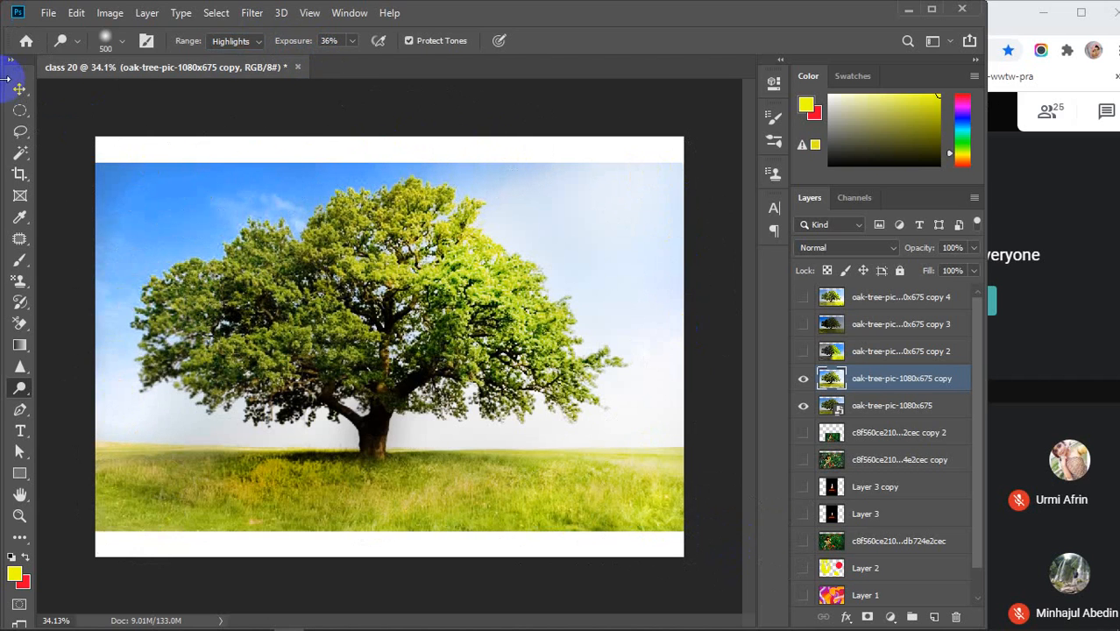
- Darken the crown's upper right edge with the Burn tool in Shadows, and switch its range to Highlights at 28% exposure
right_click(19, 390)
left_click(66, 400)
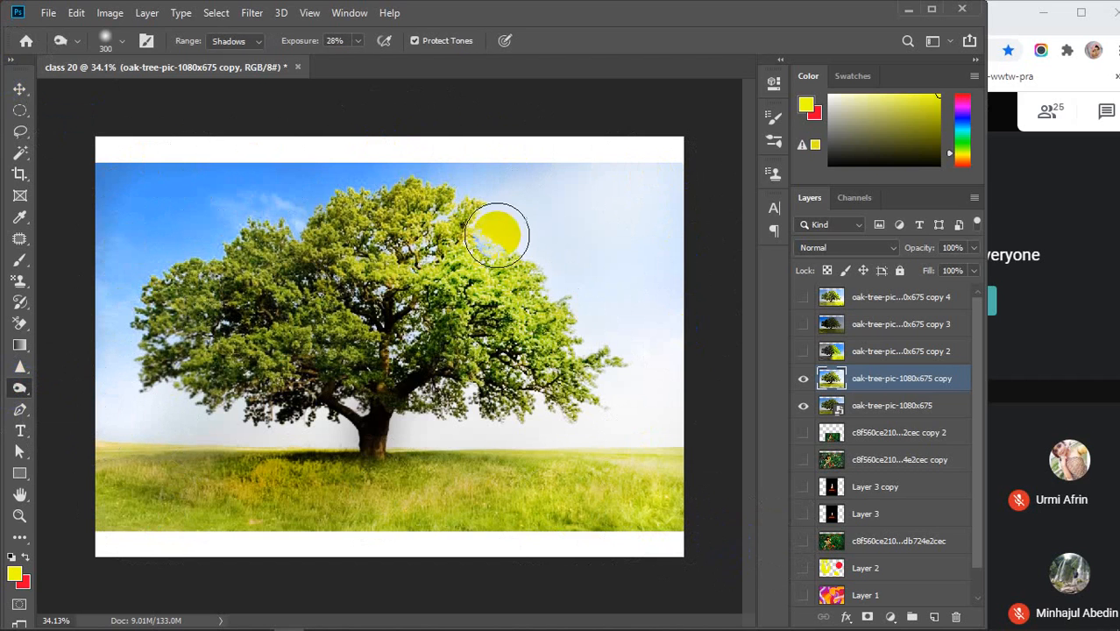
left_click_drag(493, 235, 501, 243)
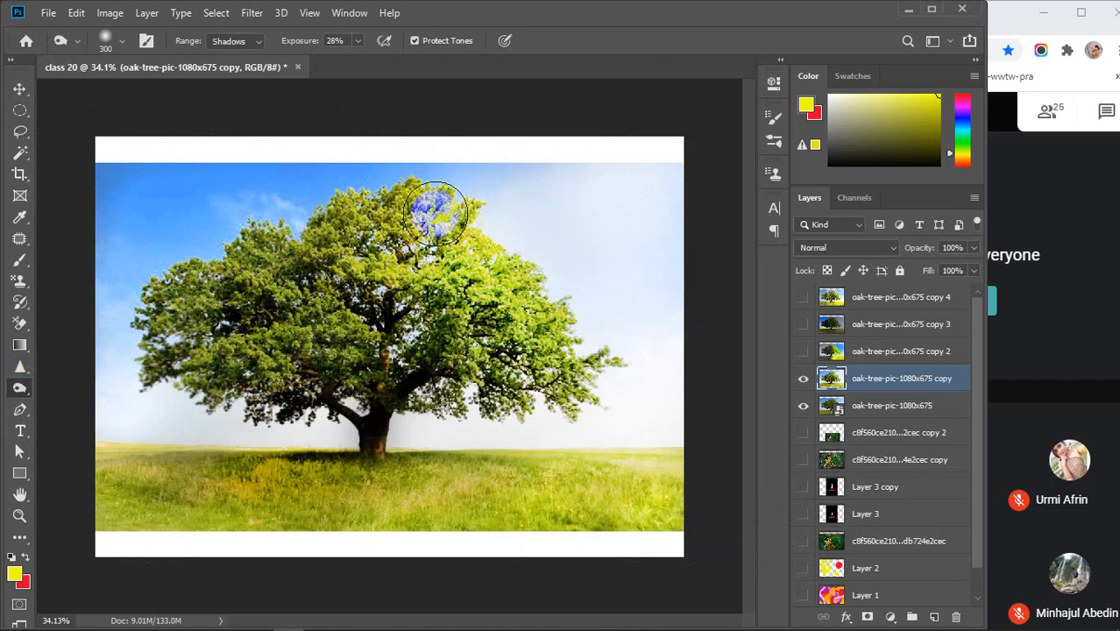
left_click(259, 41)
left_click(256, 81)
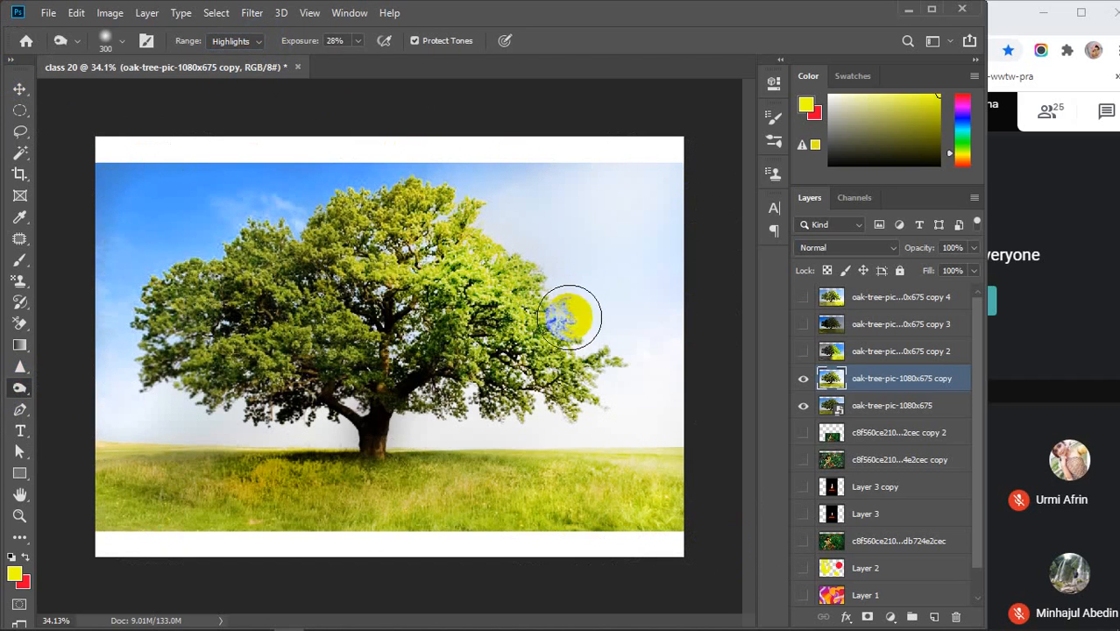
- Compare the retouched oak tree copy with the original by repeatedly hiding and showing the copy layer
left_click(18, 91)
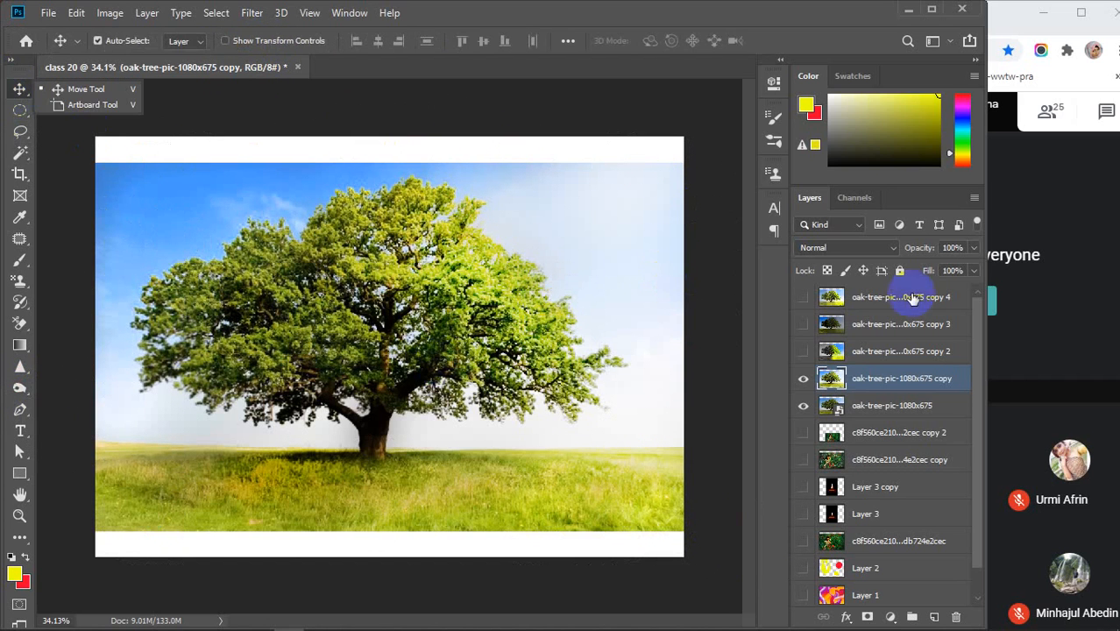
left_click(803, 380)
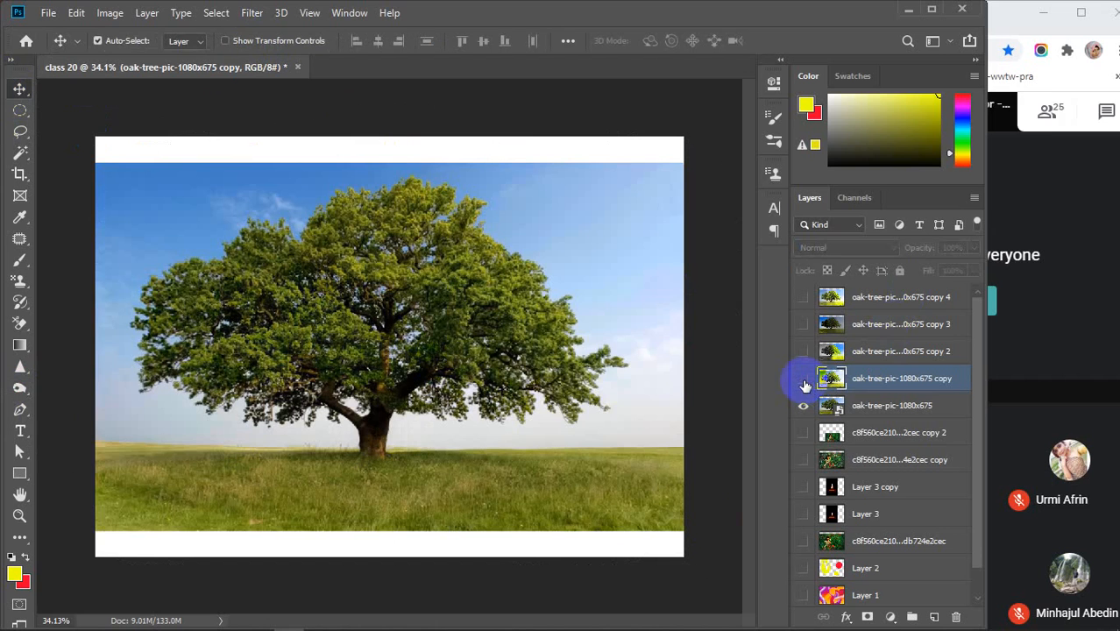
left_click(803, 381)
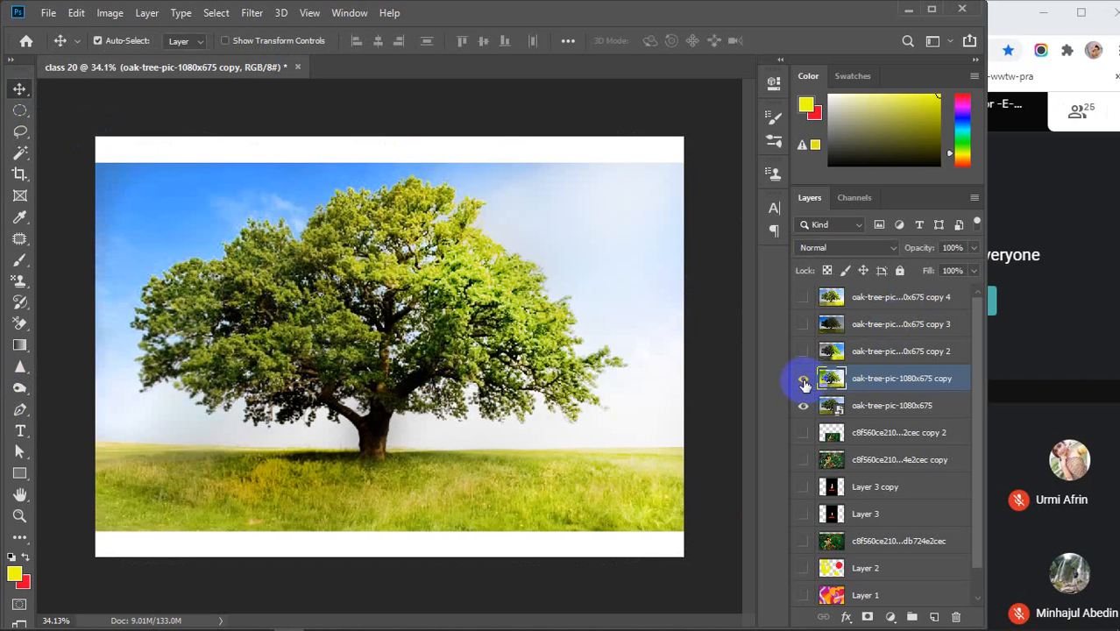
left_click(803, 380)
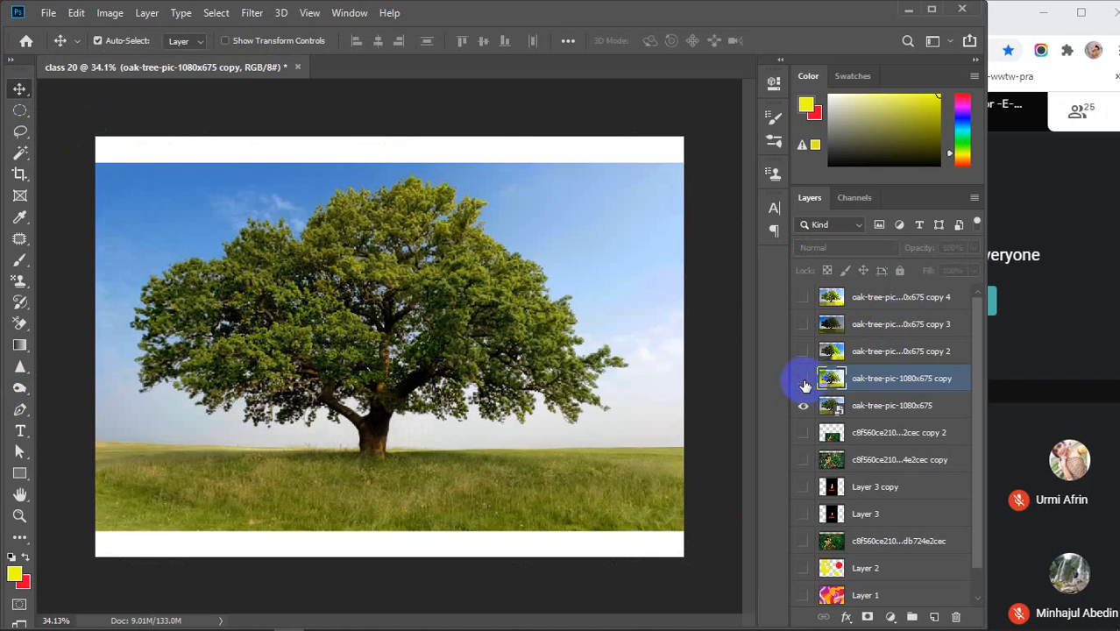
left_click(804, 381)
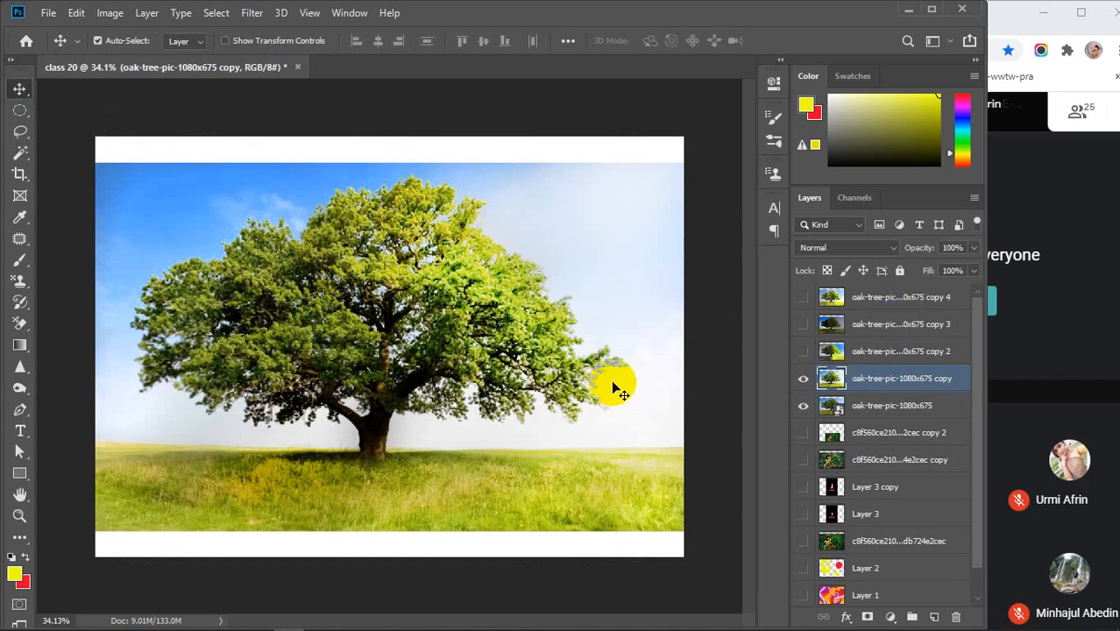
left_click(804, 380)
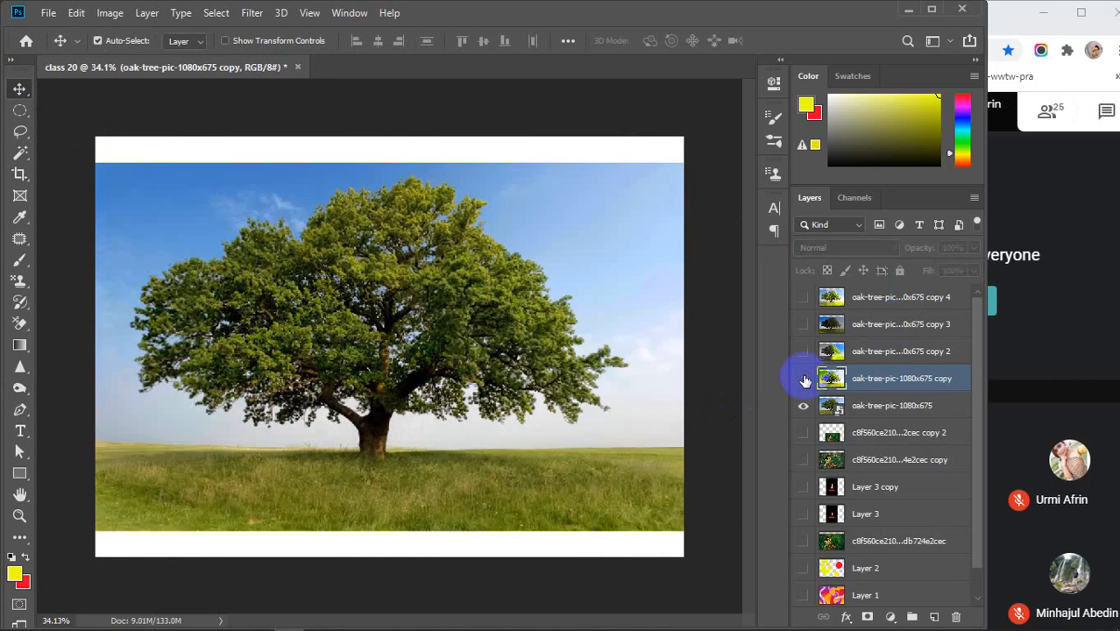
left_click(804, 380)
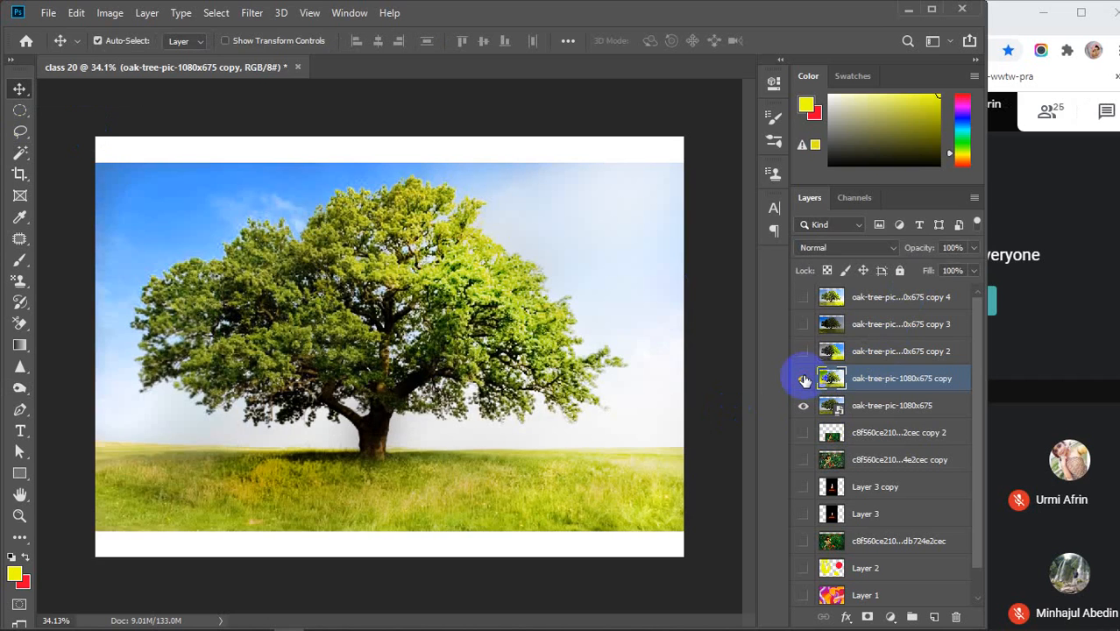
left_click(18, 390)
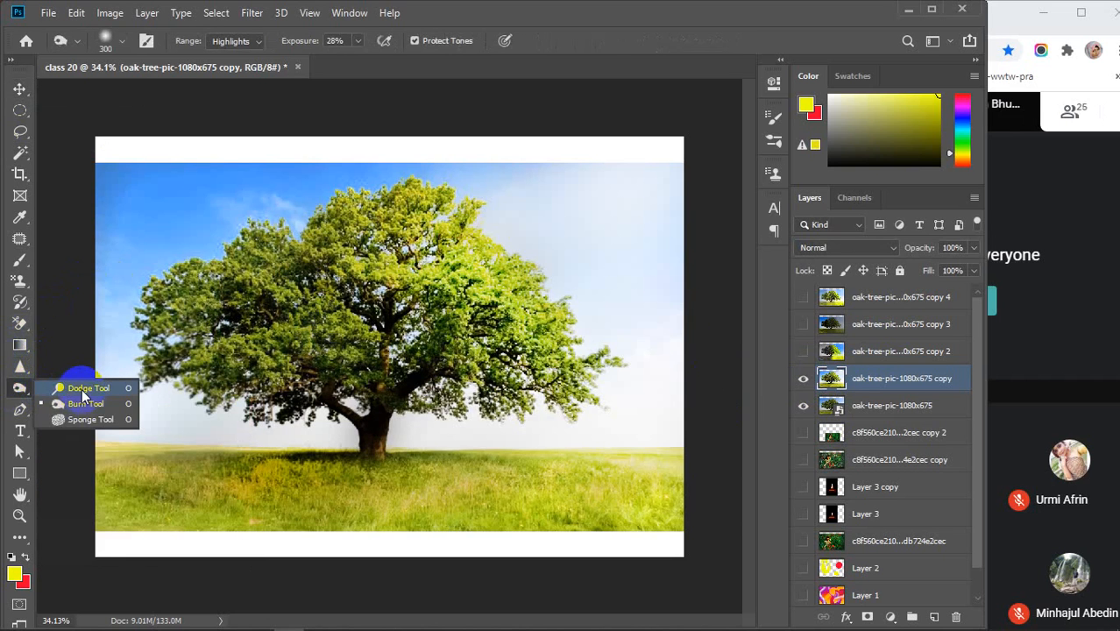
left_click(15, 369)
left_click(62, 368)
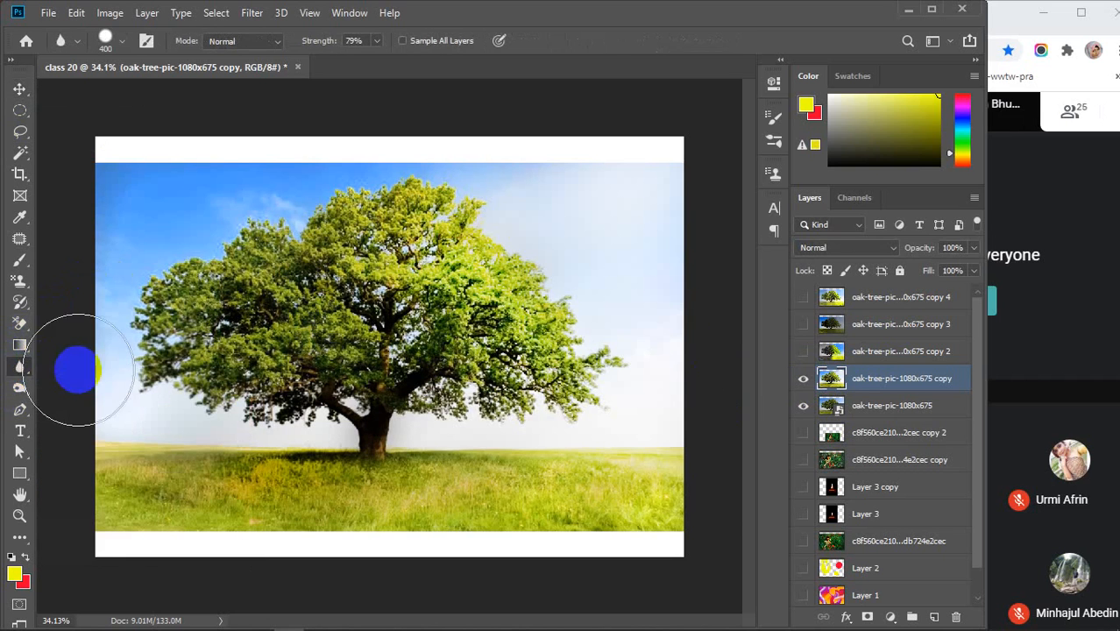
left_click(19, 367)
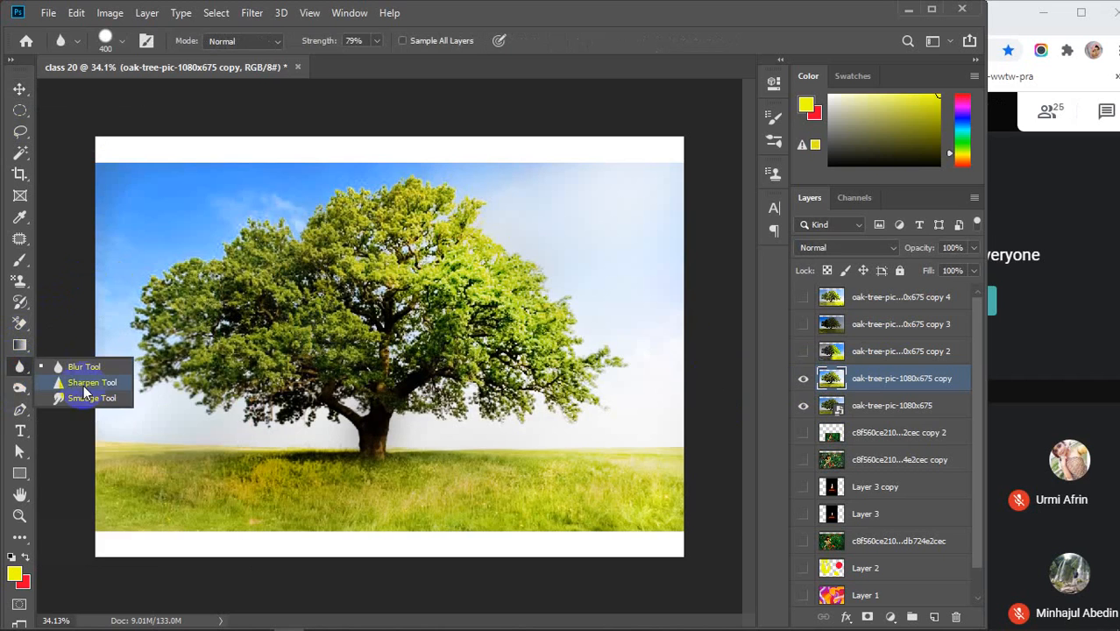
- Darken the right-hand sky and the crown's upper right edge with the Burn tool in Shadows at 50% exposure and a 600 px brush
left_click(20, 388)
left_click(77, 387)
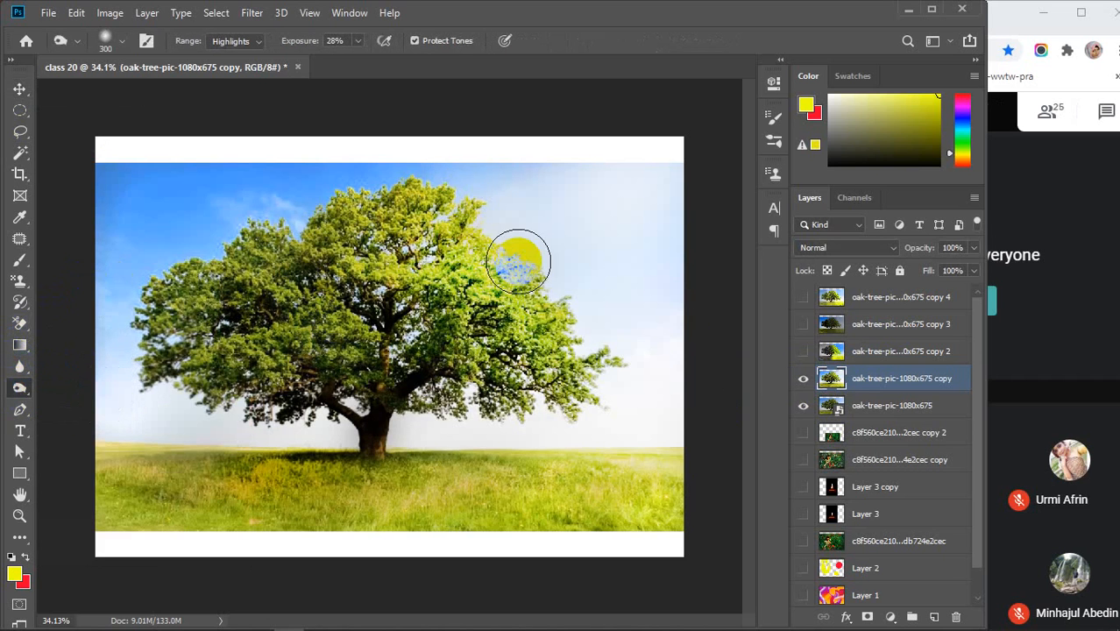
key("bracketright")
key("bracketright")
key("bracketright")
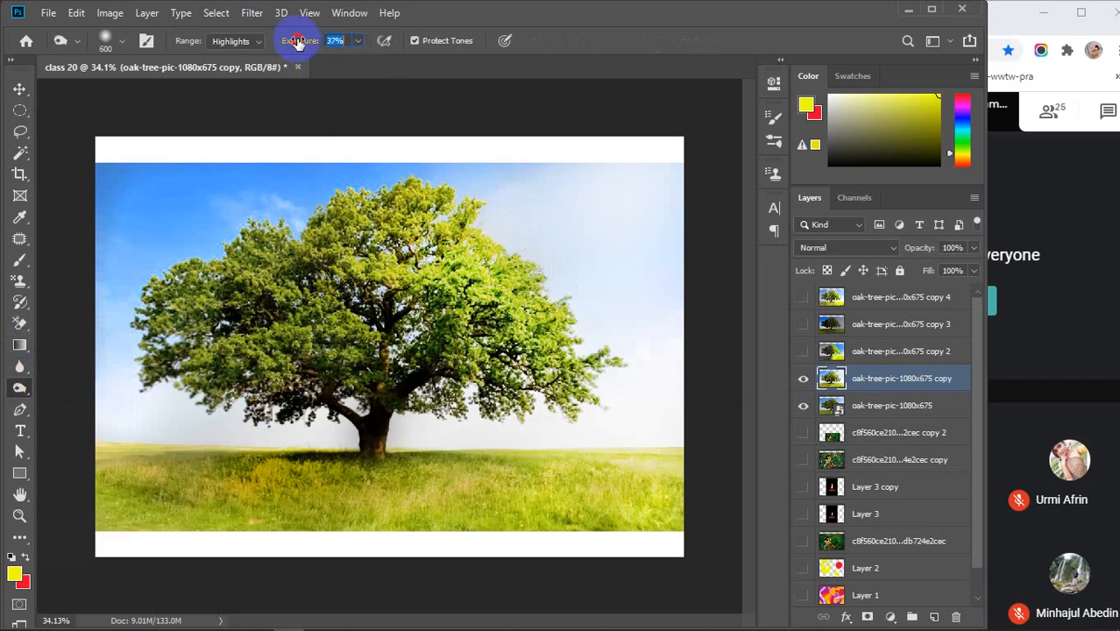
left_click(250, 42)
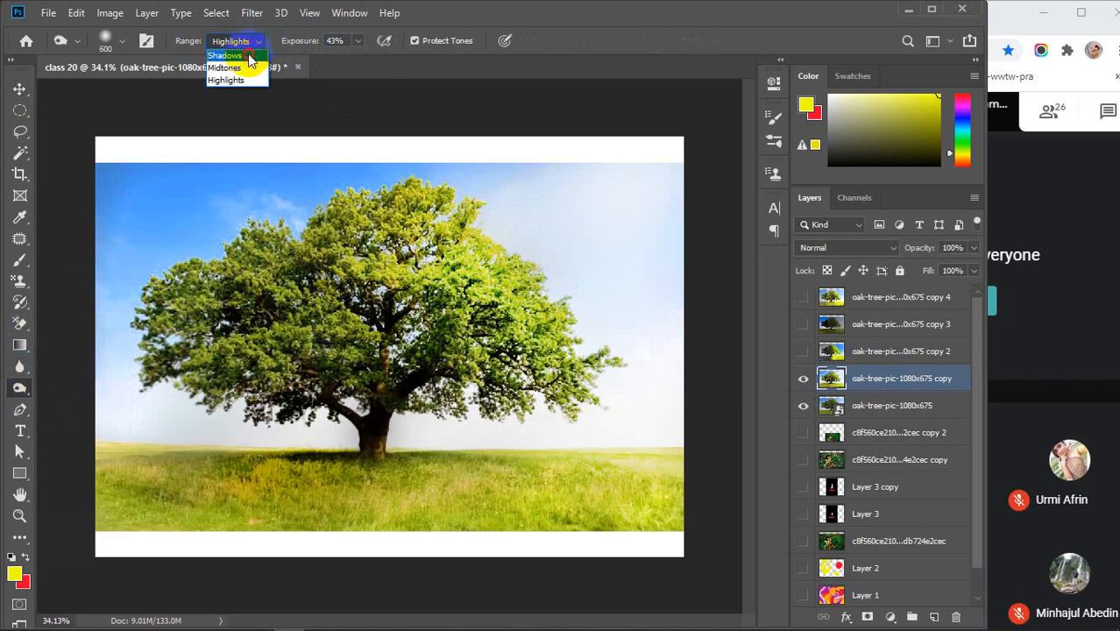
left_click(235, 55)
left_click(251, 42)
left_click(254, 42)
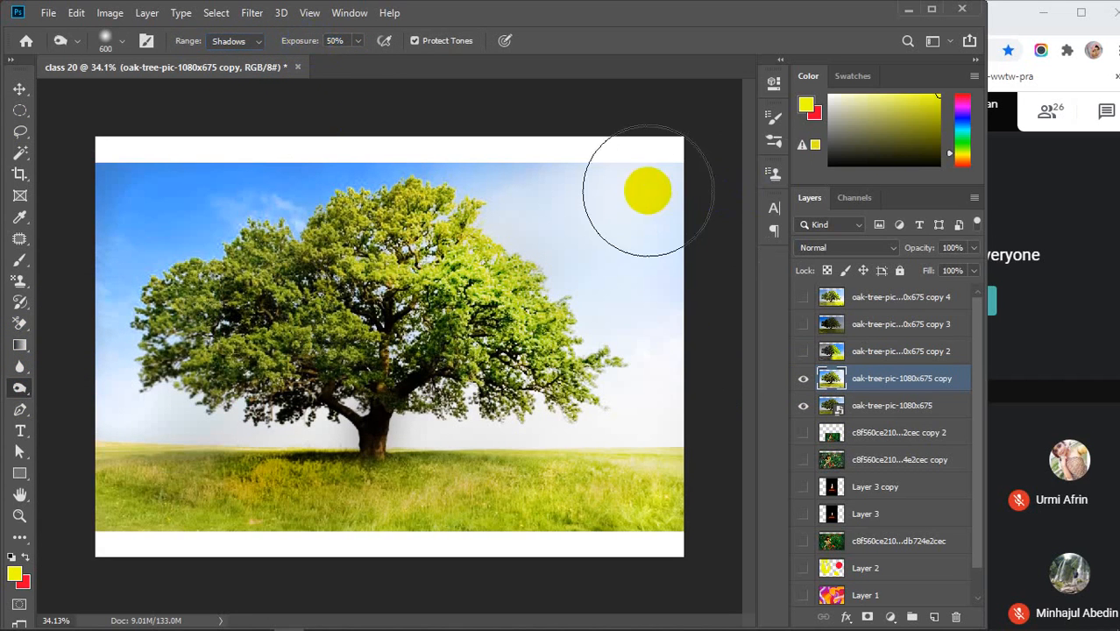
left_click(538, 233)
left_click(475, 250)
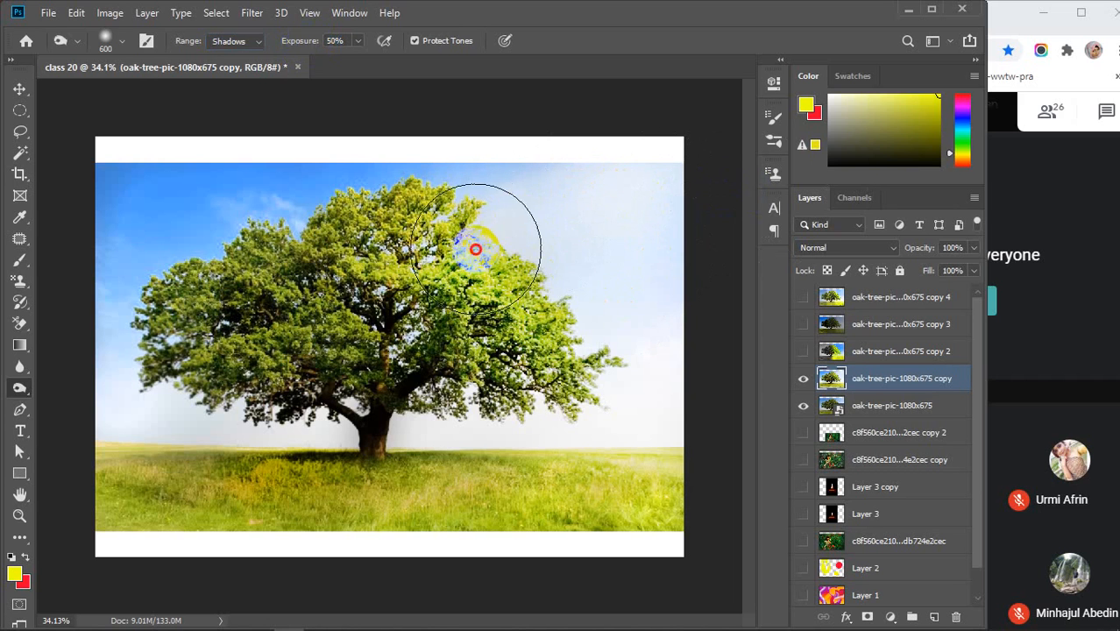
- Soften the upper right part of the crown with the Blur tool at 79% strength and a 400 px brush
left_click(16, 391)
left_click(18, 368)
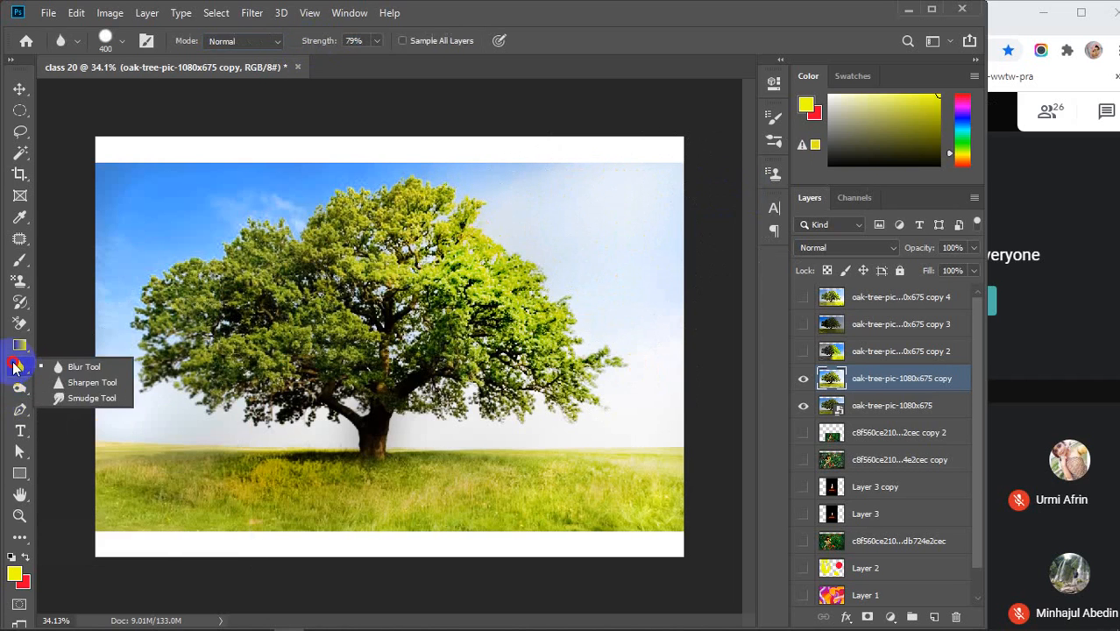
left_click(97, 371)
left_click(460, 254)
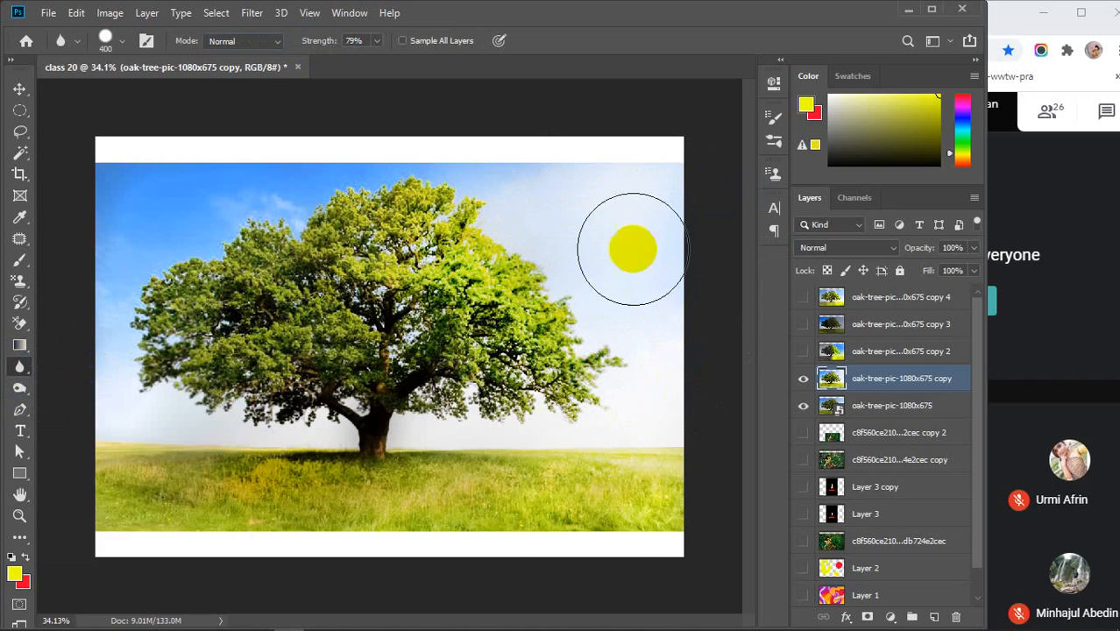
- Compare the retouched oak tree with the original and copy 2 by toggling the visibility of their layers
left_click(19, 88)
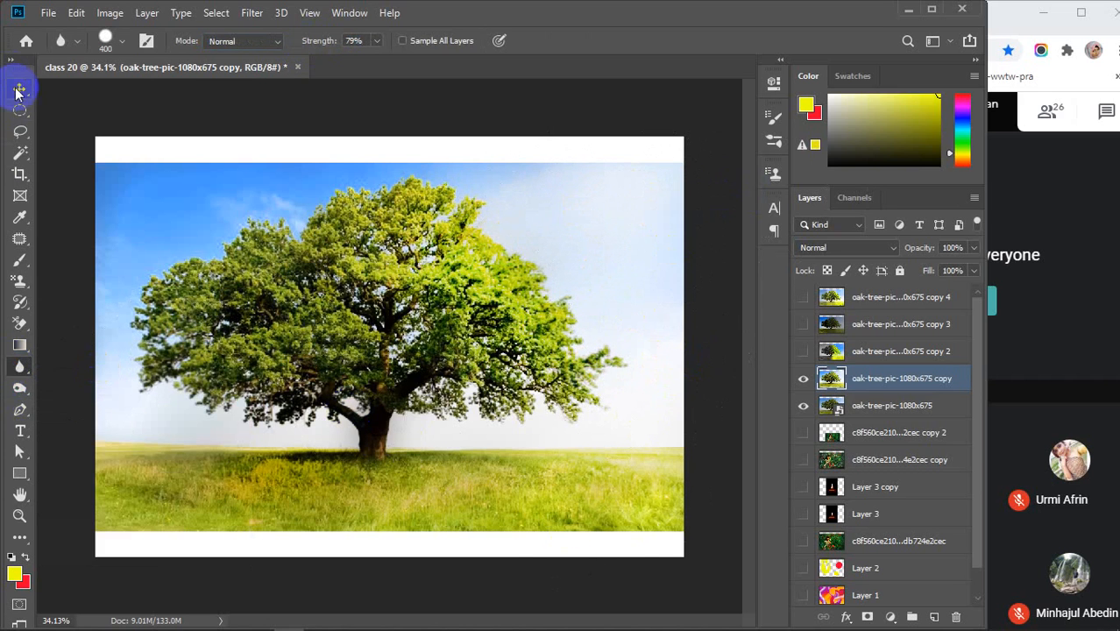
left_click(802, 381)
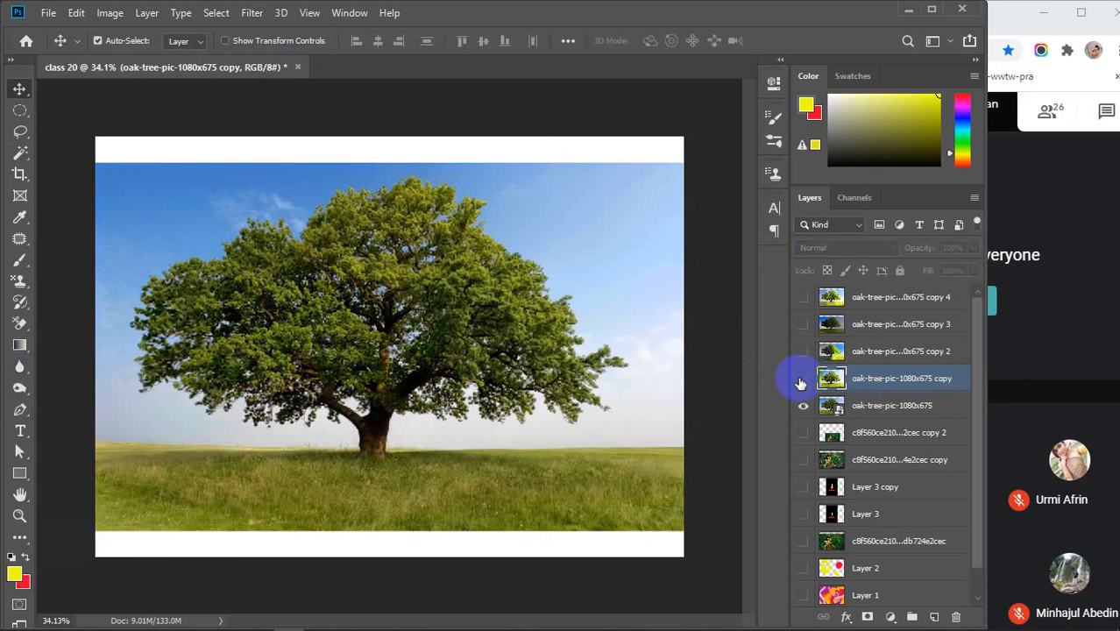
left_click(801, 381)
left_click(801, 382)
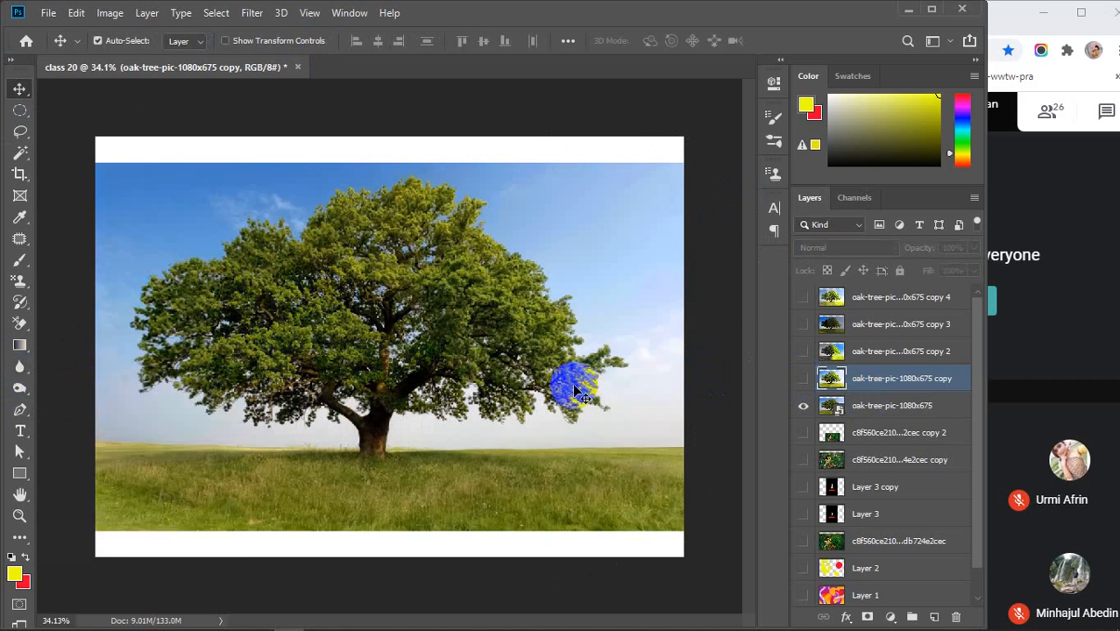
scroll(572, 383, "down", 3)
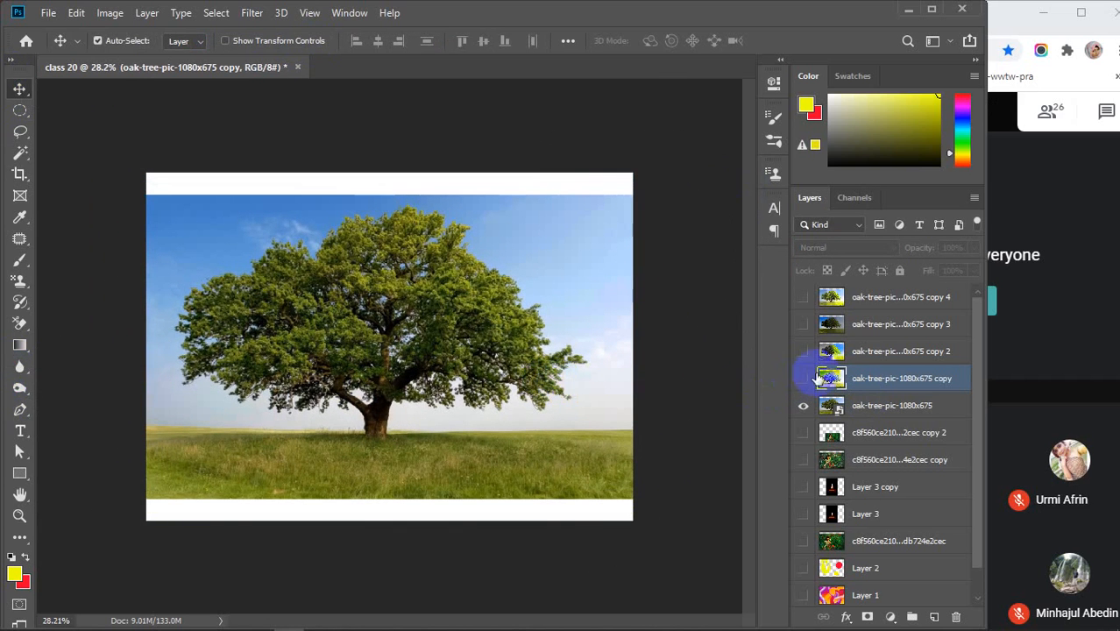
left_click(802, 352)
left_click(802, 352)
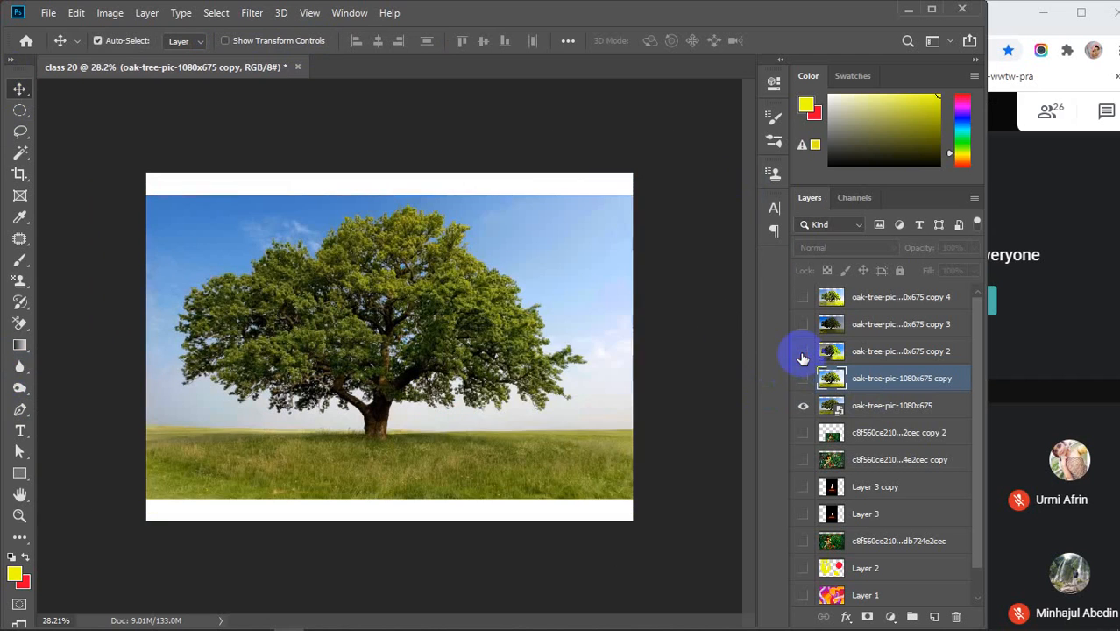
left_click(801, 383)
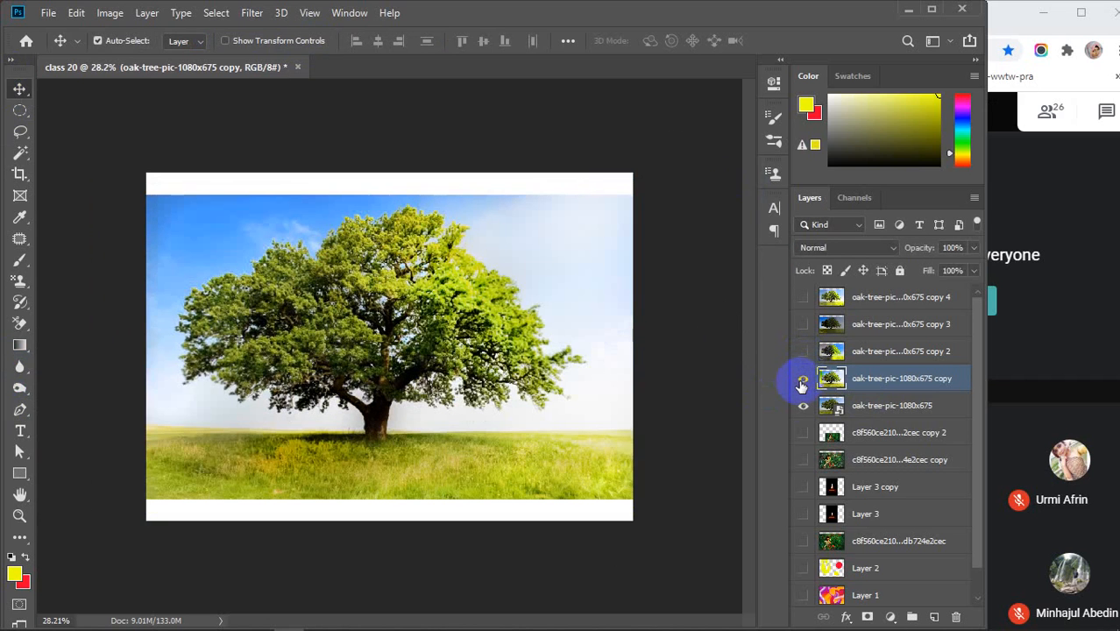
left_click(804, 407)
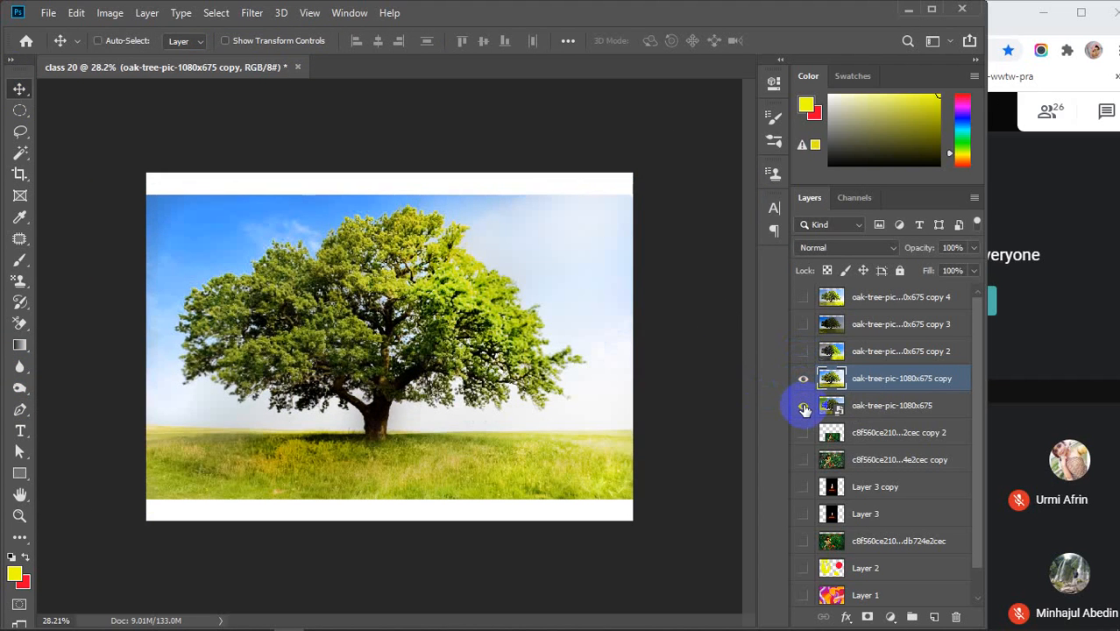
- Scale the retouched oak tree copy down toward the upper left of the canvas with Free Transform
key("ctrl+t")
left_click_drag(633, 501, 483, 425)
key("Return")
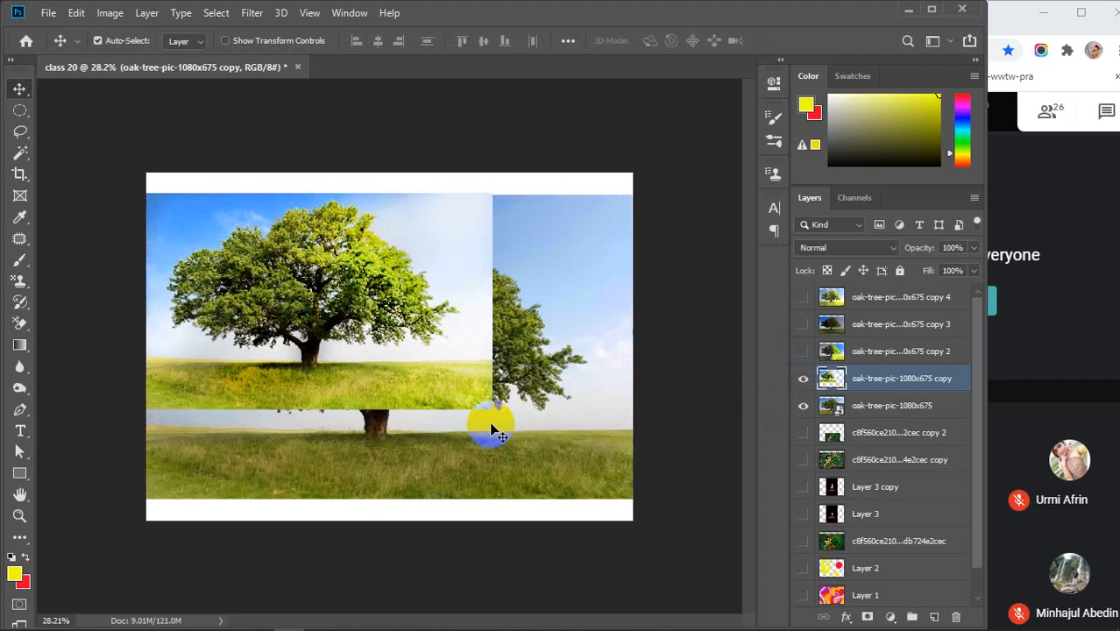
- Scale the original oak tree picture down to 31% and move it into the canvas's lower right corner
left_click(897, 411)
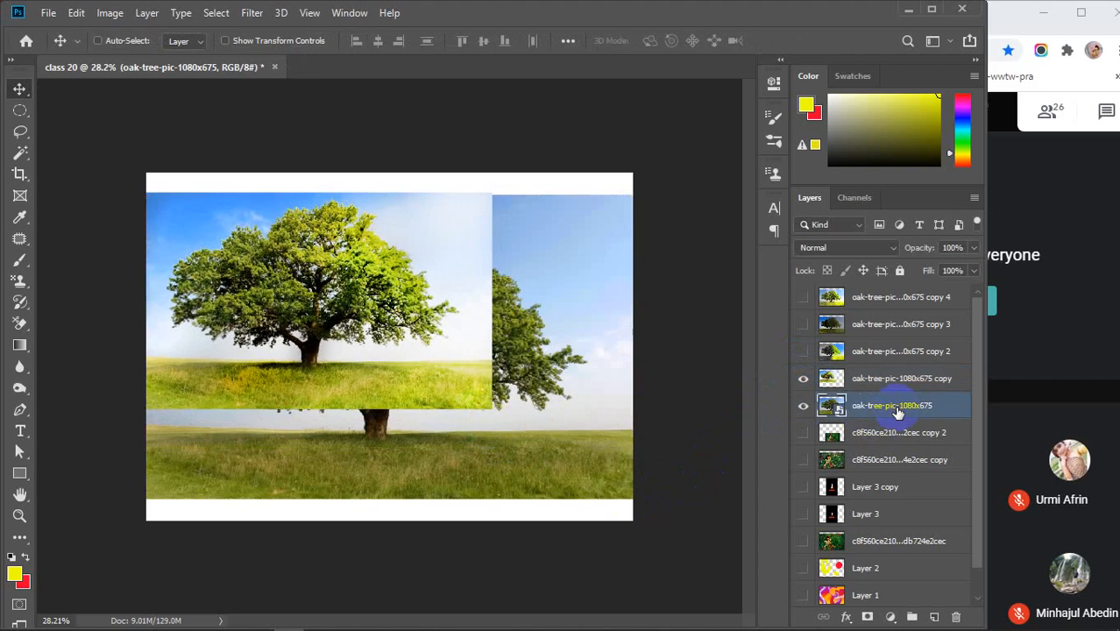
key("ctrl+t")
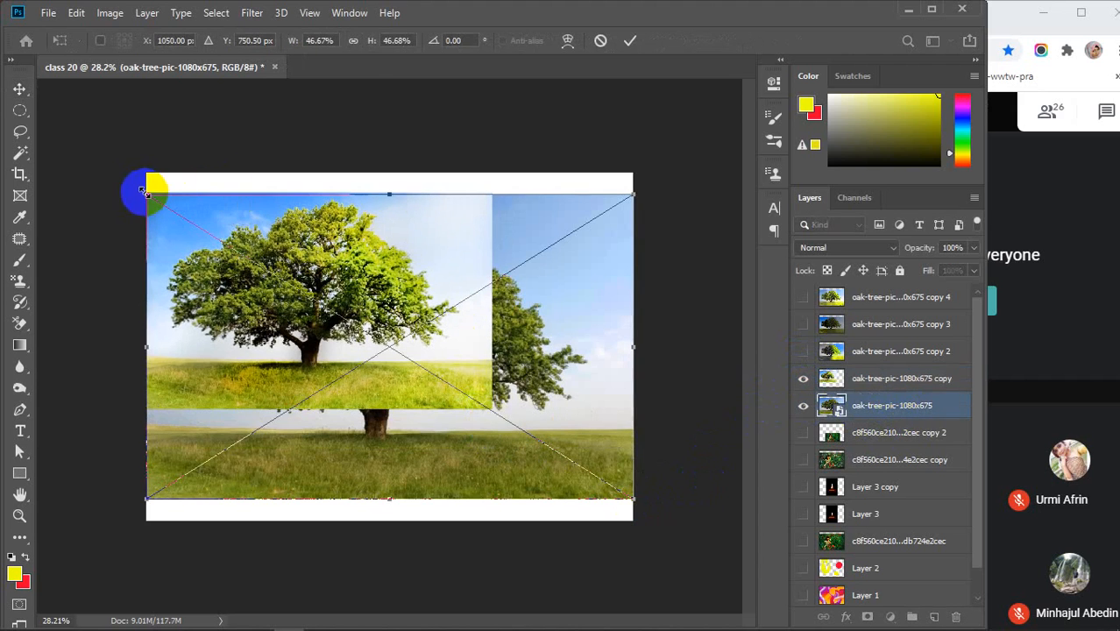
left_click_drag(146, 192, 300, 302)
left_click_drag(585, 357, 586, 386)
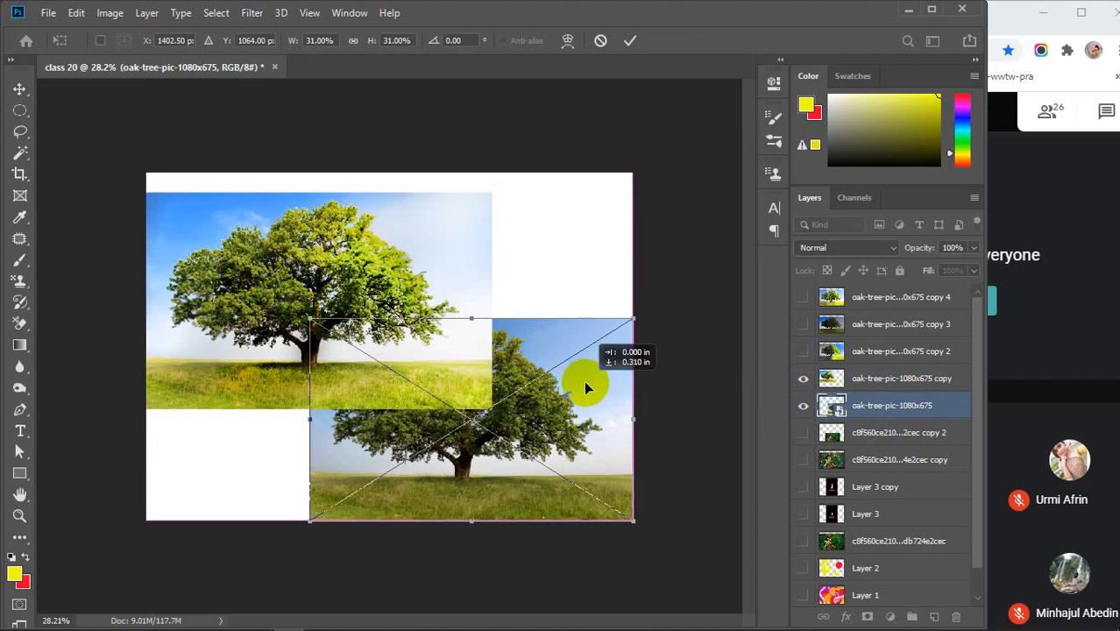
key("Return")
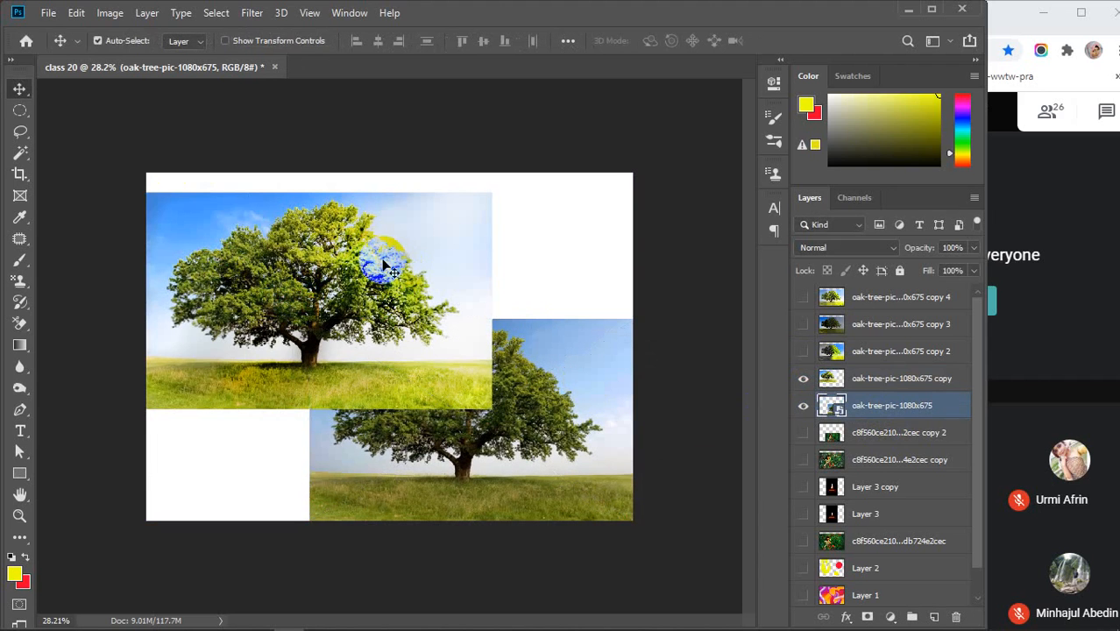
- Move the retouched oak tree copy up to the canvas's top edge and scale it down to about 91%
left_click_drag(383, 266, 383, 246)
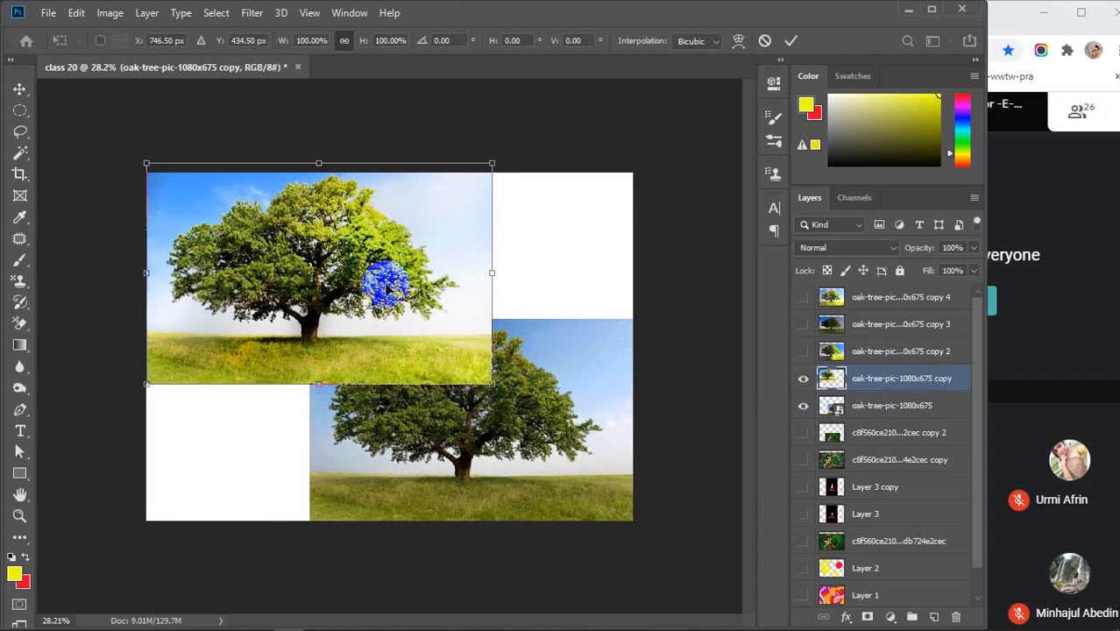
key("ctrl+t")
left_click_drag(385, 285, 386, 288)
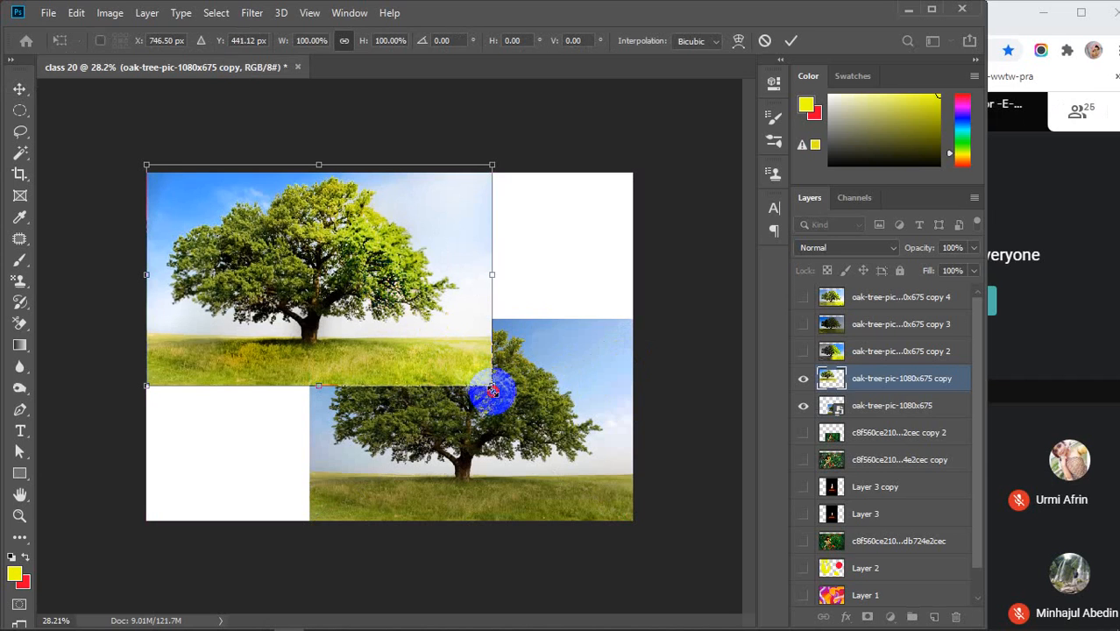
left_click_drag(493, 390, 474, 356)
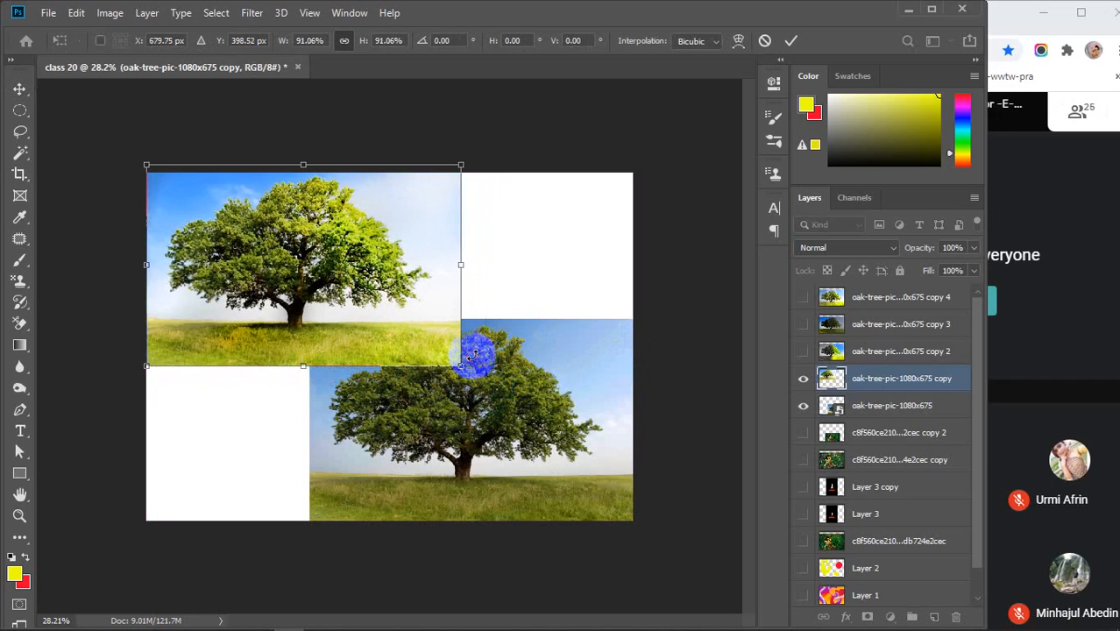
key("Return")
- Scale the original oak tree picture down to about 26%, keeping it in the canvas's lower right corner
left_click(539, 378)
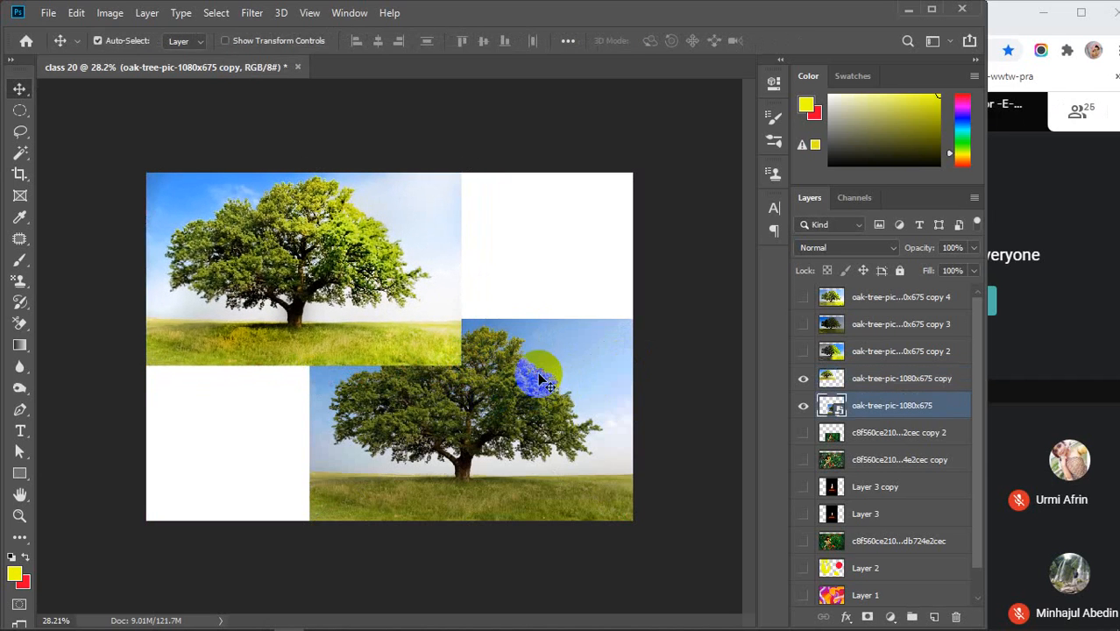
key("ctrl")
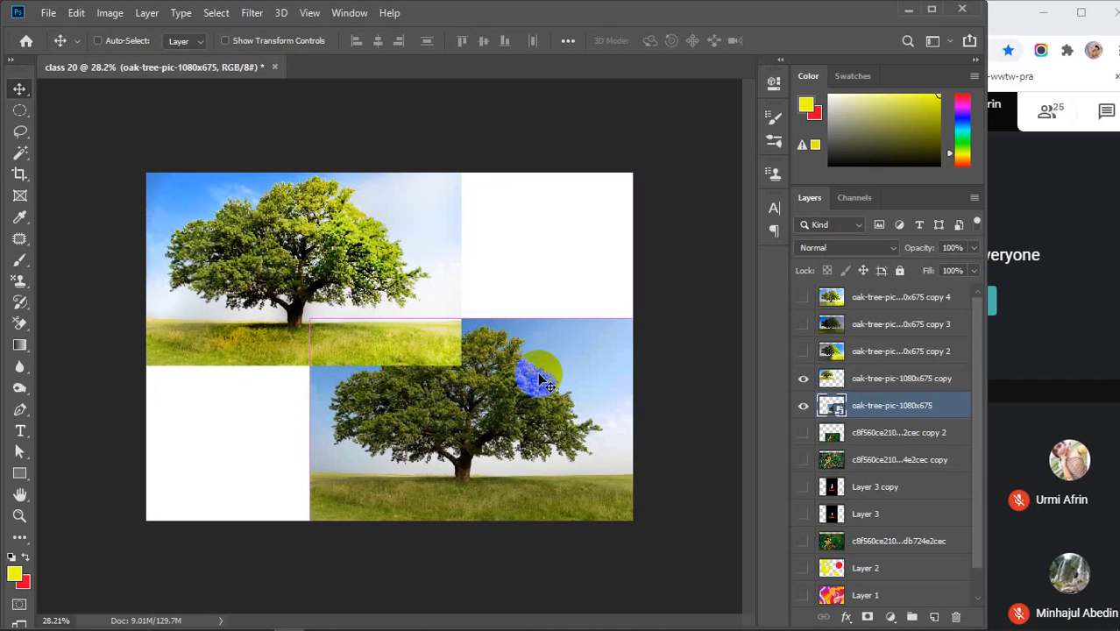
key("ctrl+t")
left_click_drag(310, 320, 354, 359)
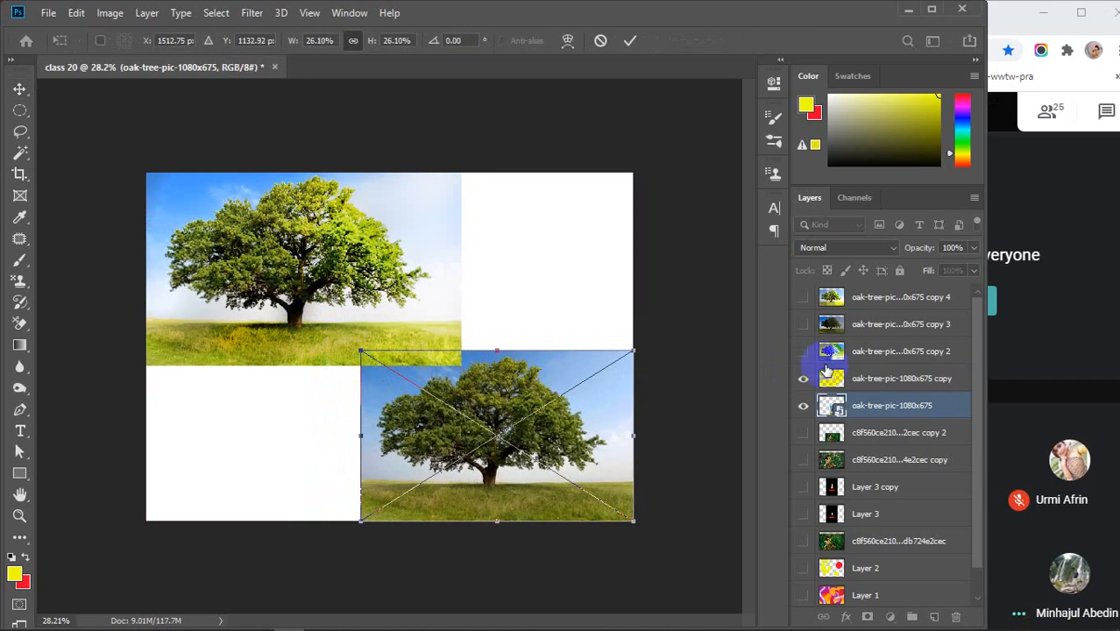
key("Return")
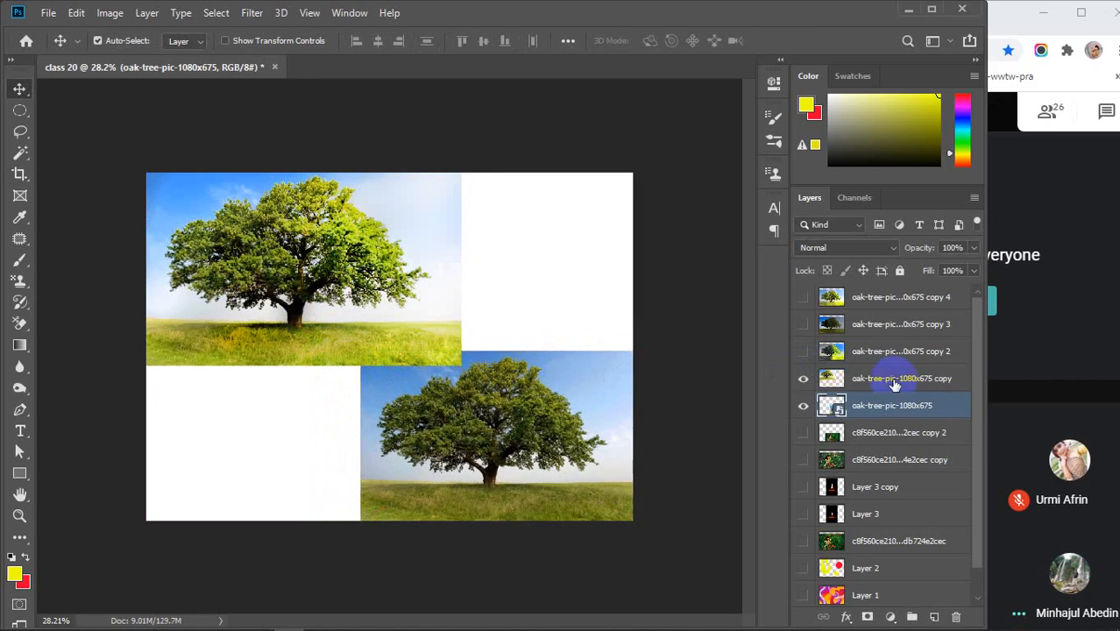
- Hide the retouched oak tree copy and the original picture, and select the oak tree copy 4 layer
mouse_move(953, 628)
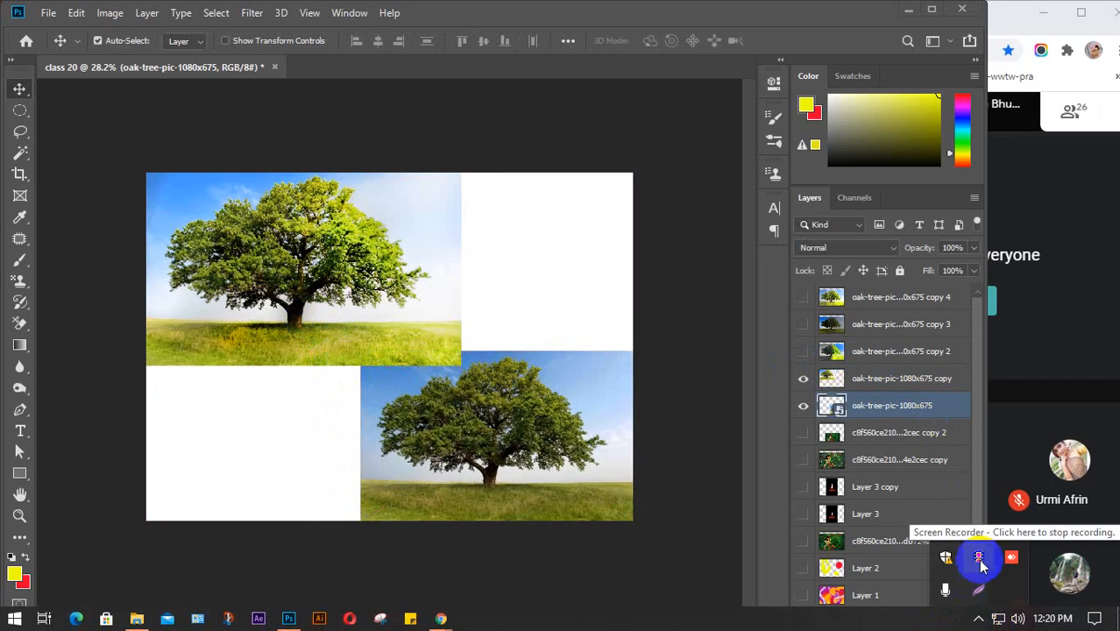
left_click(802, 378)
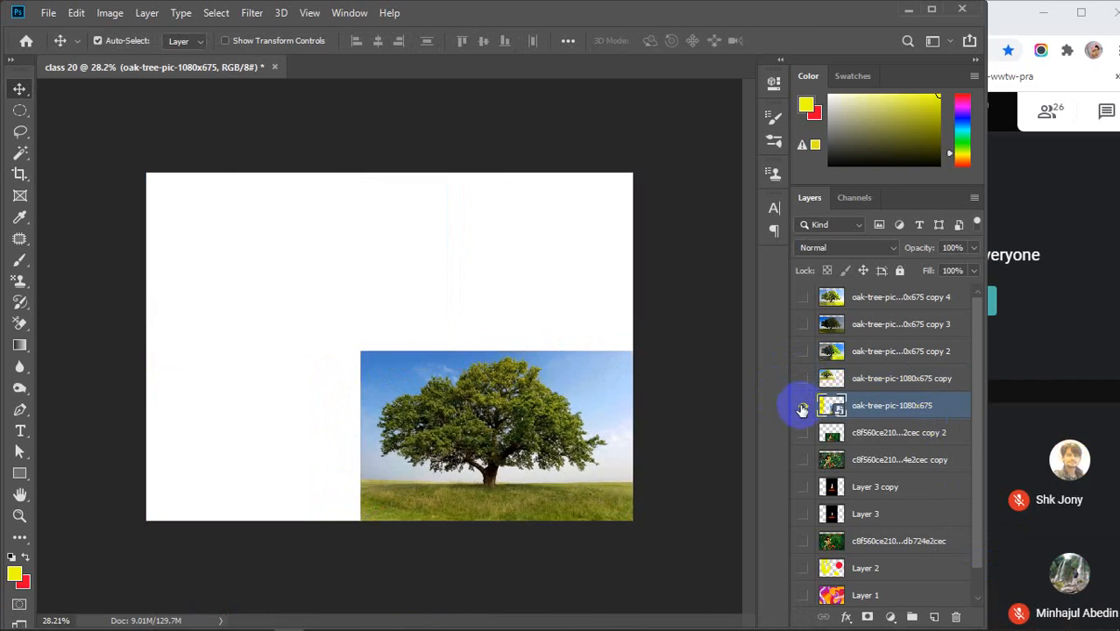
left_click(803, 405)
left_click(888, 305)
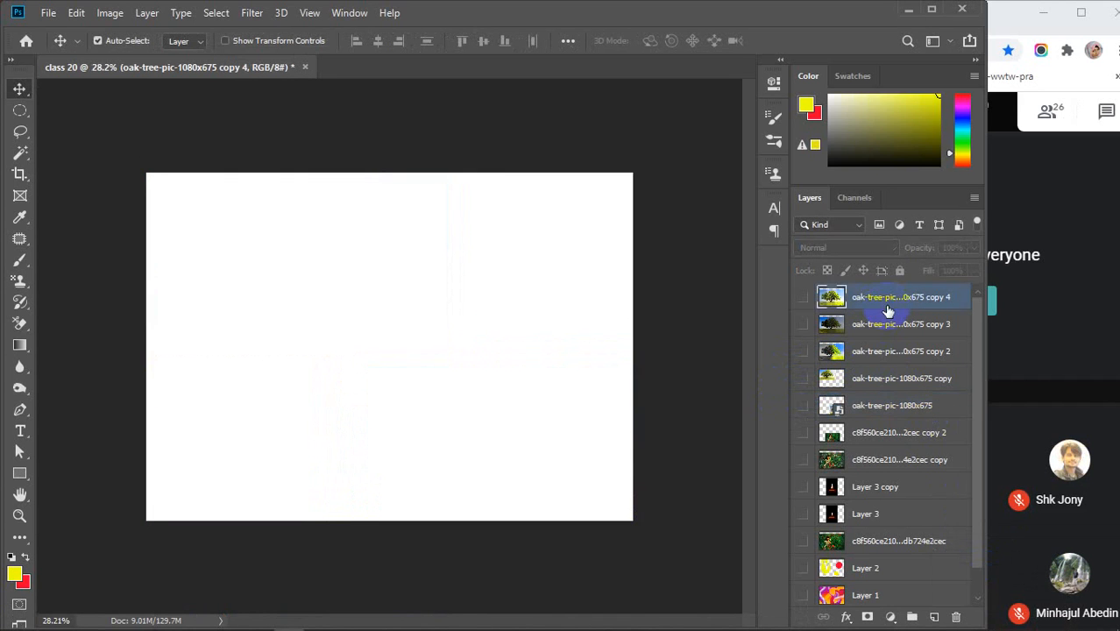
- Switch to Google Chrome and search Google Images for "model wearing gold jewellery"
mouse_move(292, 624)
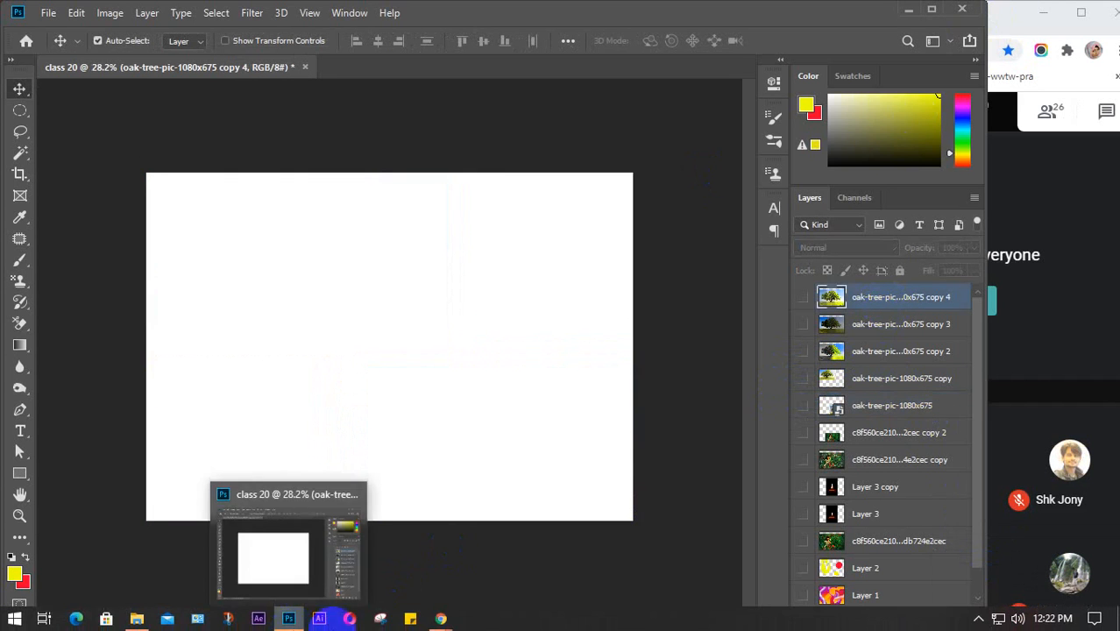
mouse_move(440, 618)
left_click(341, 578)
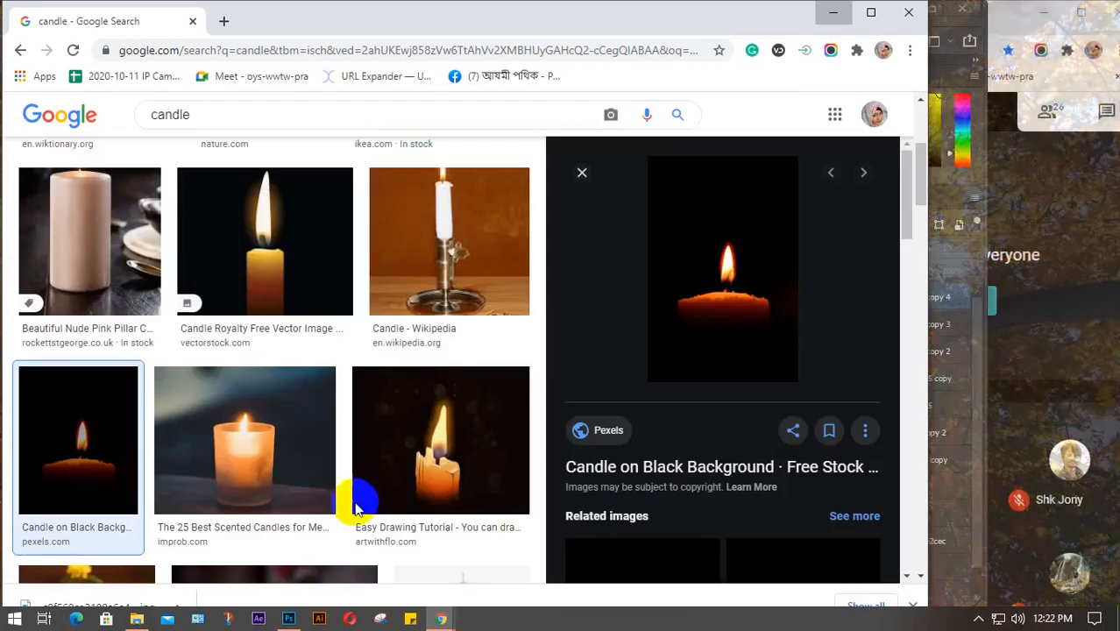
left_click(179, 127)
left_click_drag(182, 127, 145, 129)
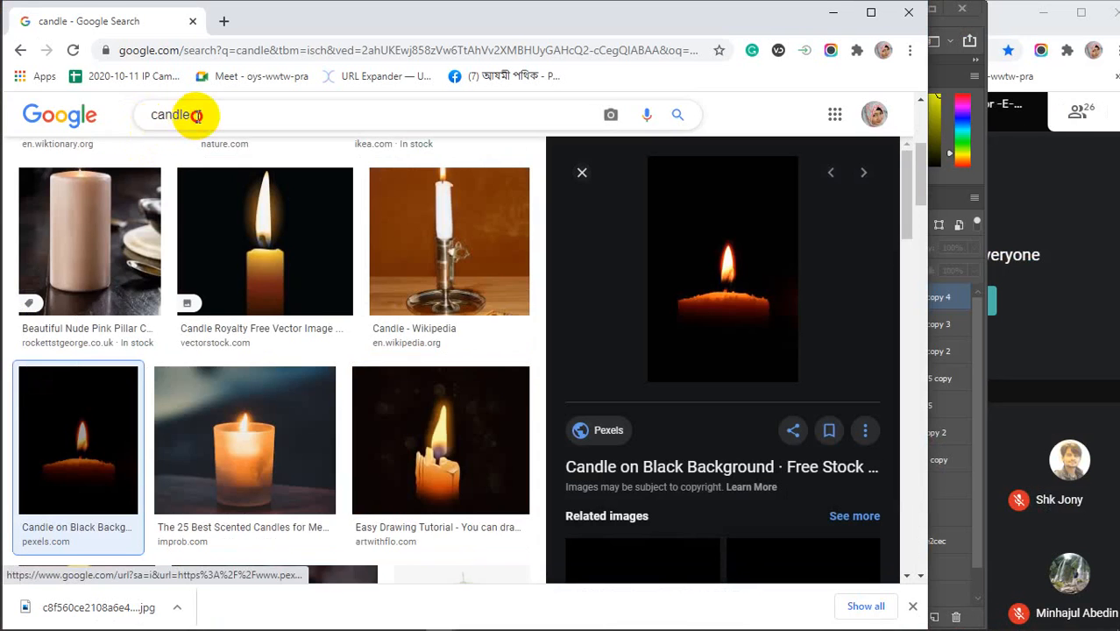
left_click_drag(195, 115, 119, 123)
type("mo")
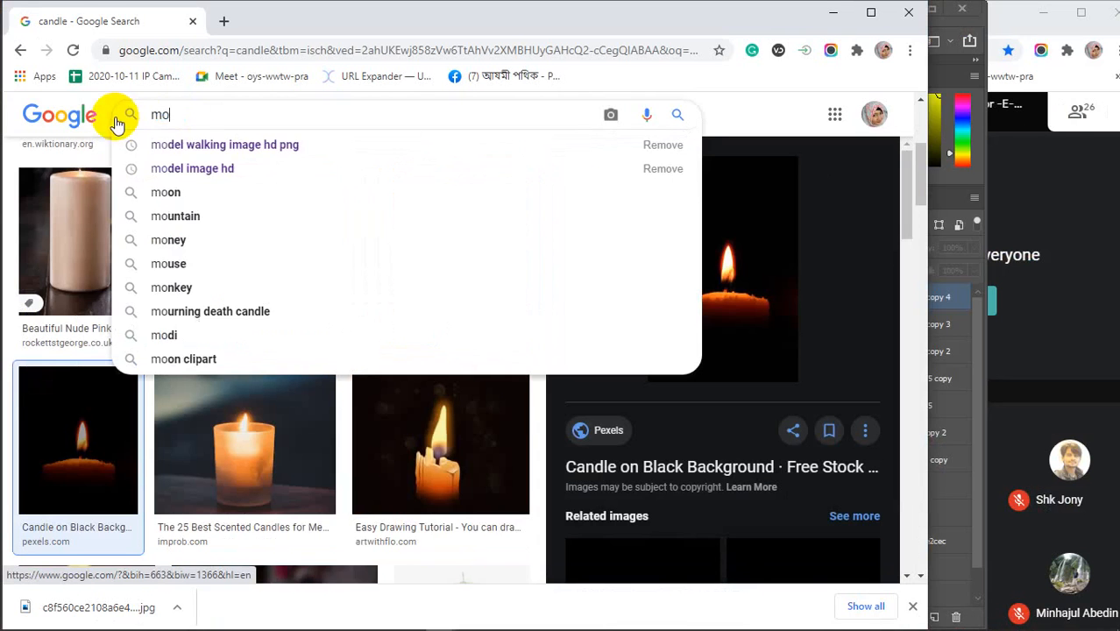
type("del w")
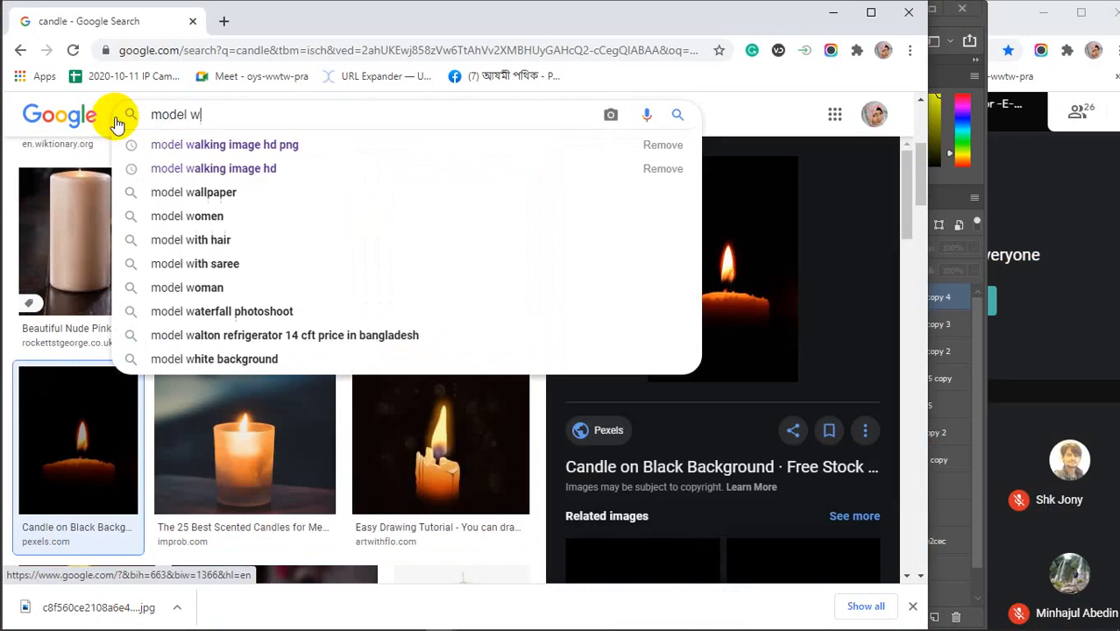
type("ear")
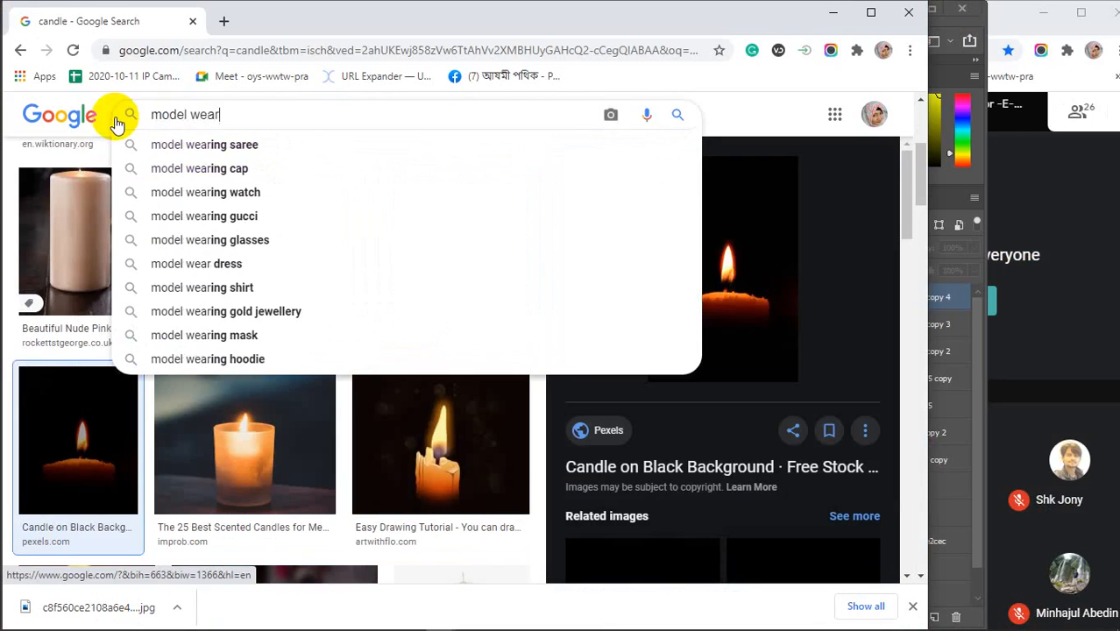
type("ing")
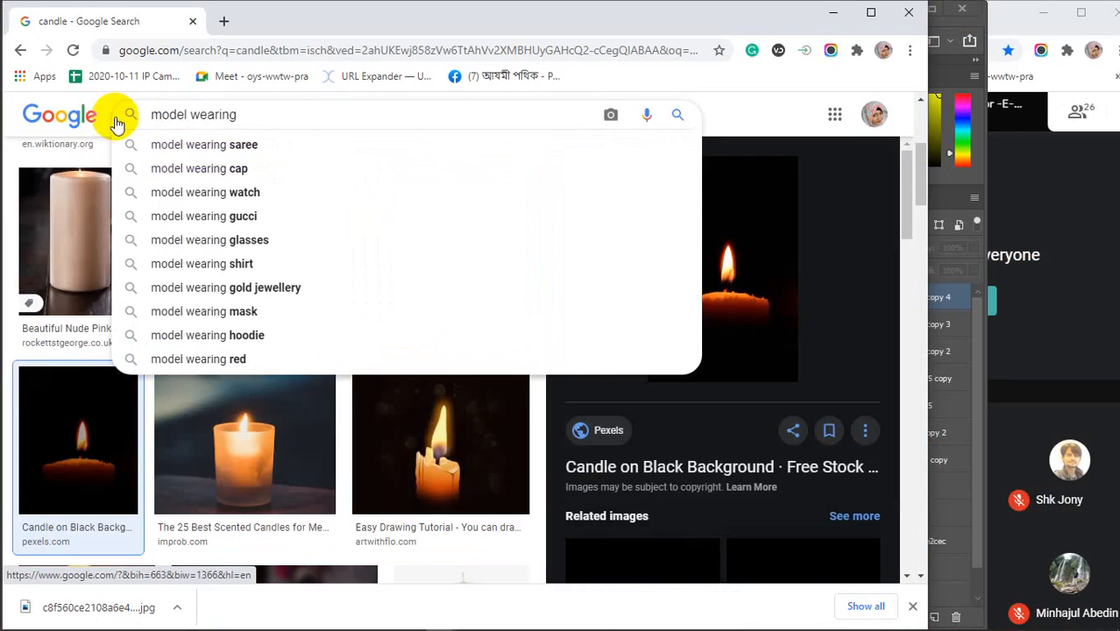
type(" gold")
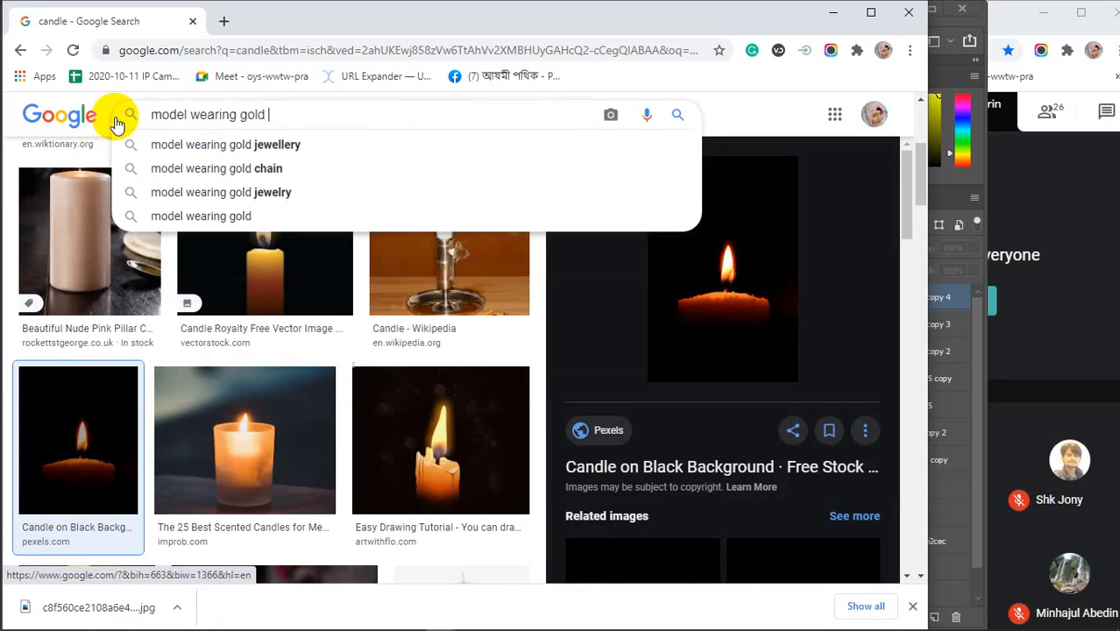
key("Down")
key("Return")
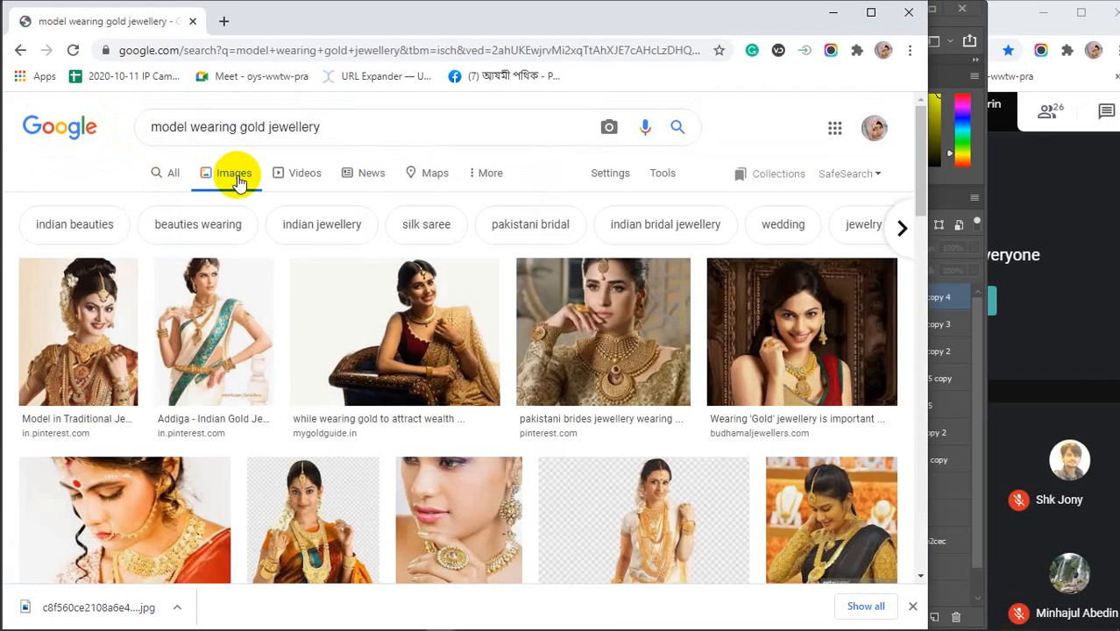
- Look through the image results, preview the visualsstock.com close-up of a woman with a ring and necklace, and browse its related images
scroll(250, 237, "down", 1)
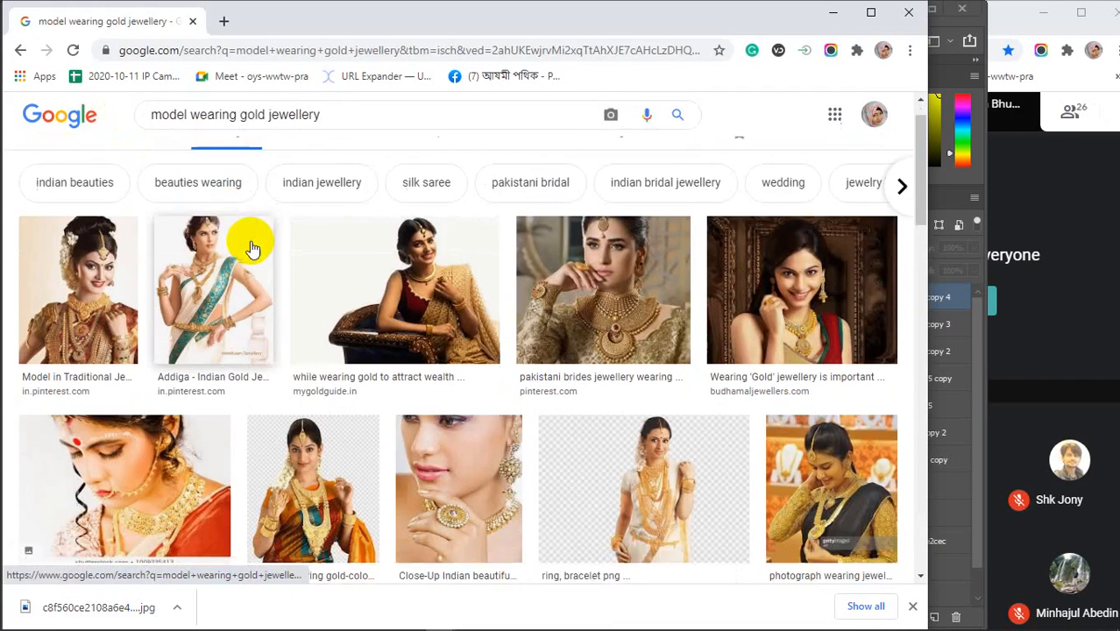
scroll(249, 246, "down", 1)
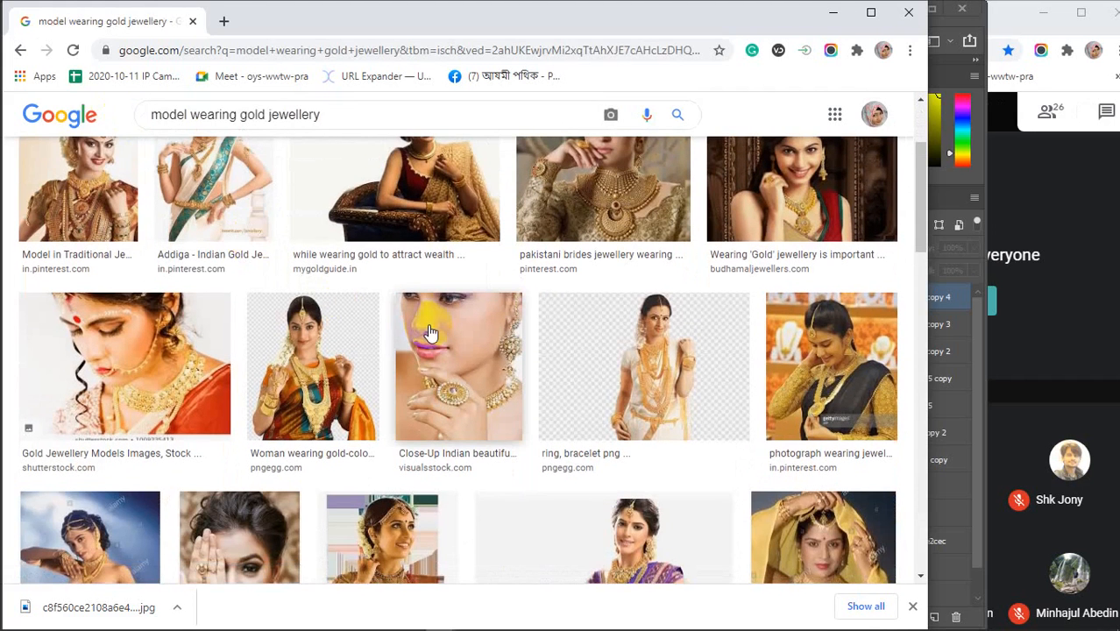
scroll(429, 332, "down", 1)
scroll(430, 332, "up", 1)
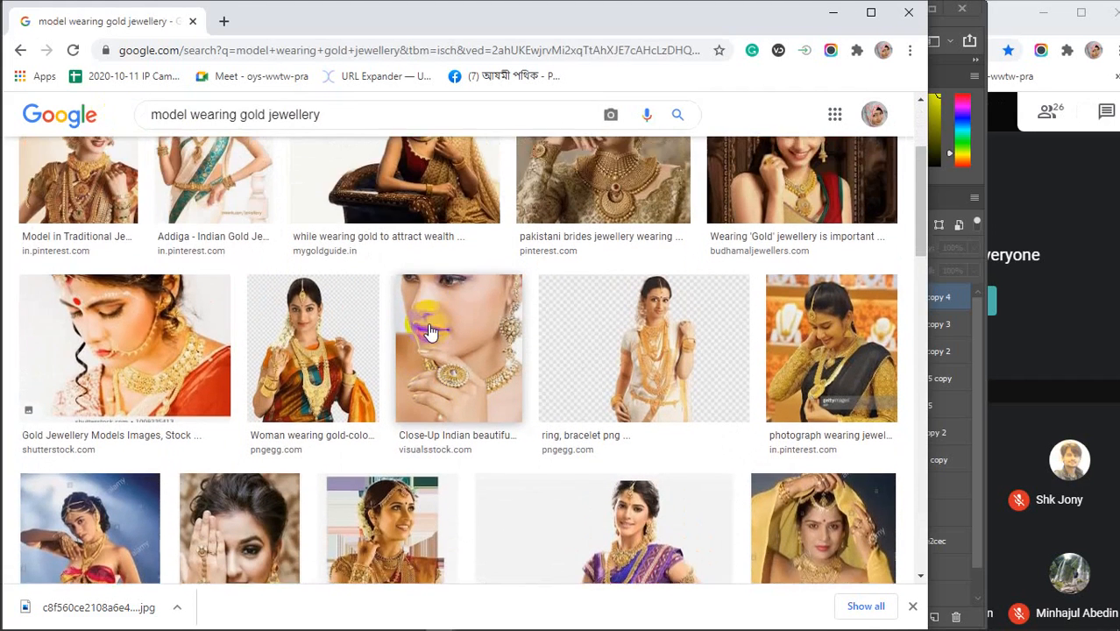
left_click(451, 355)
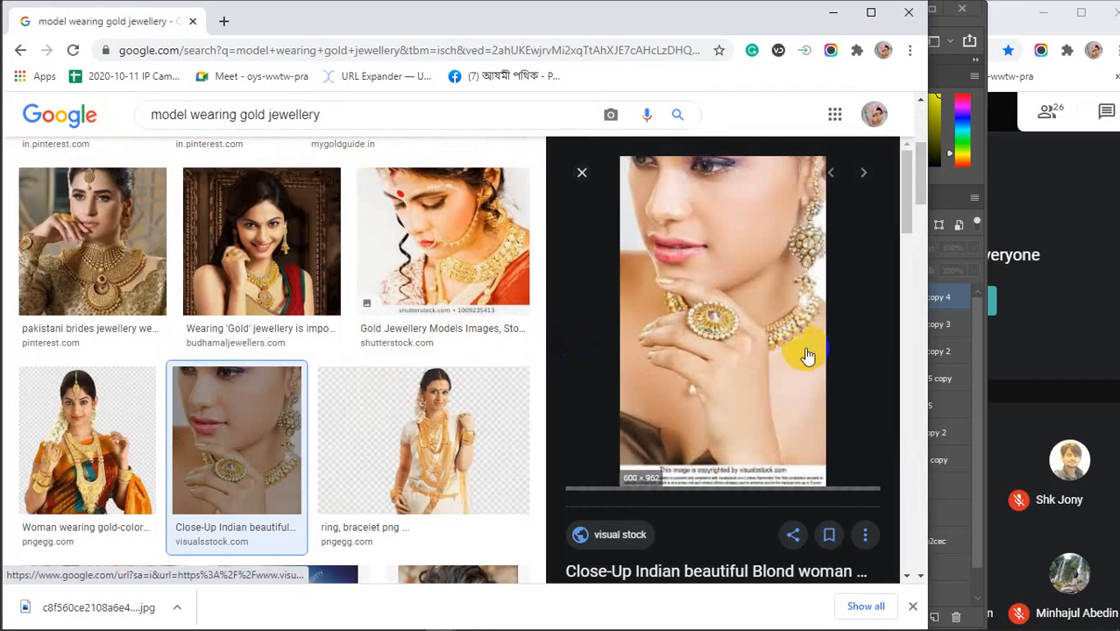
scroll(787, 346, "down", 5)
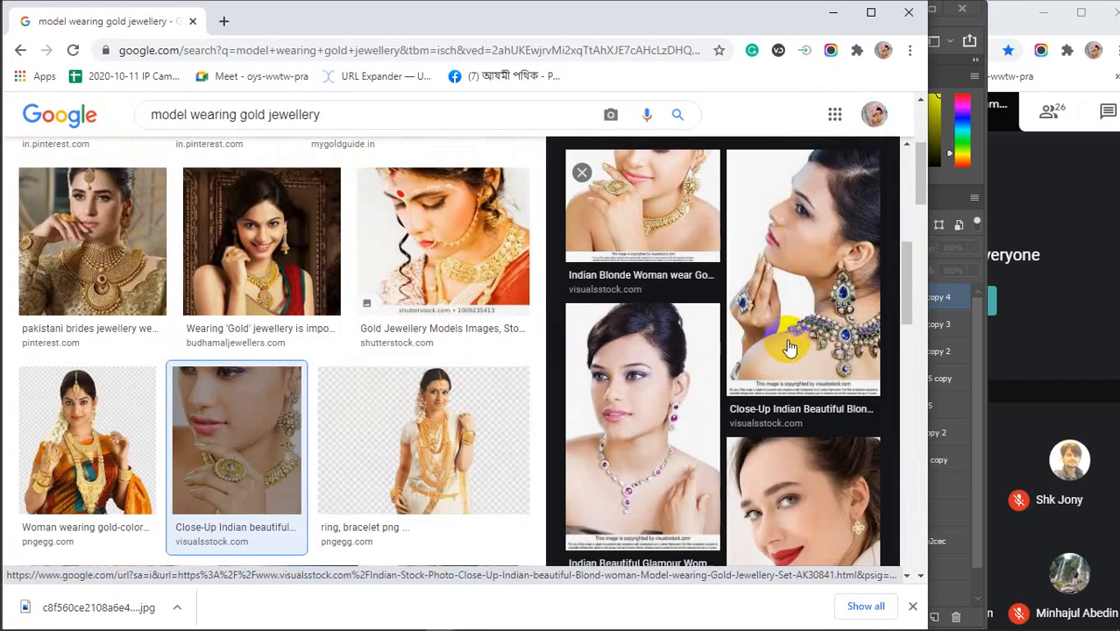
scroll(789, 348, "down", 4)
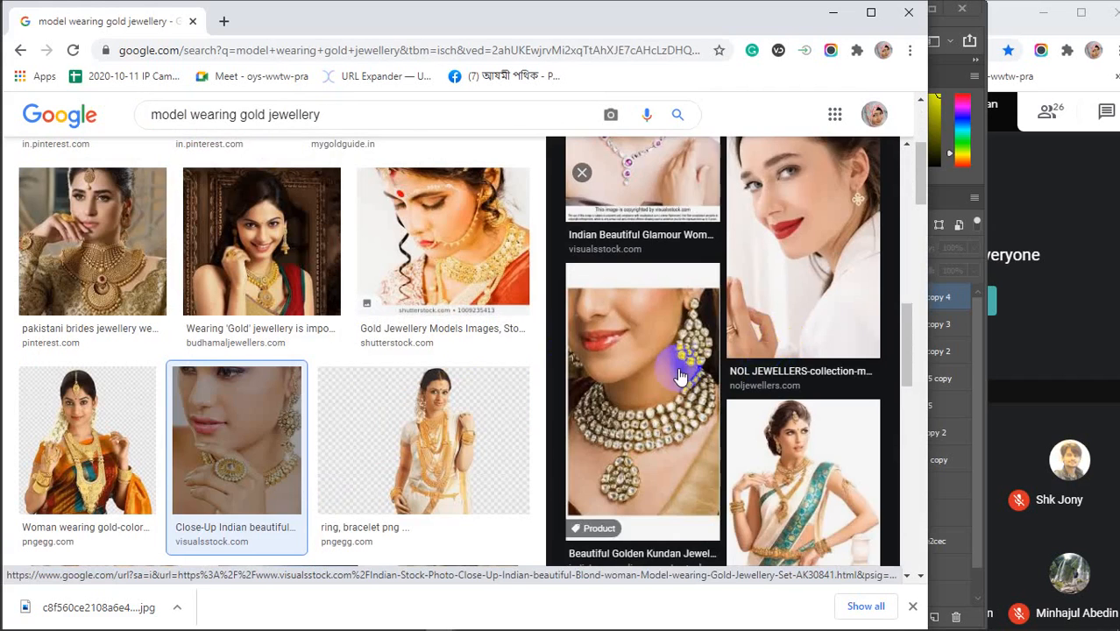
- Preview the golden Kundan jewellery picture and the utsavfashion.com necklace set, and examine their related images for a suitable model photo
left_click(680, 377)
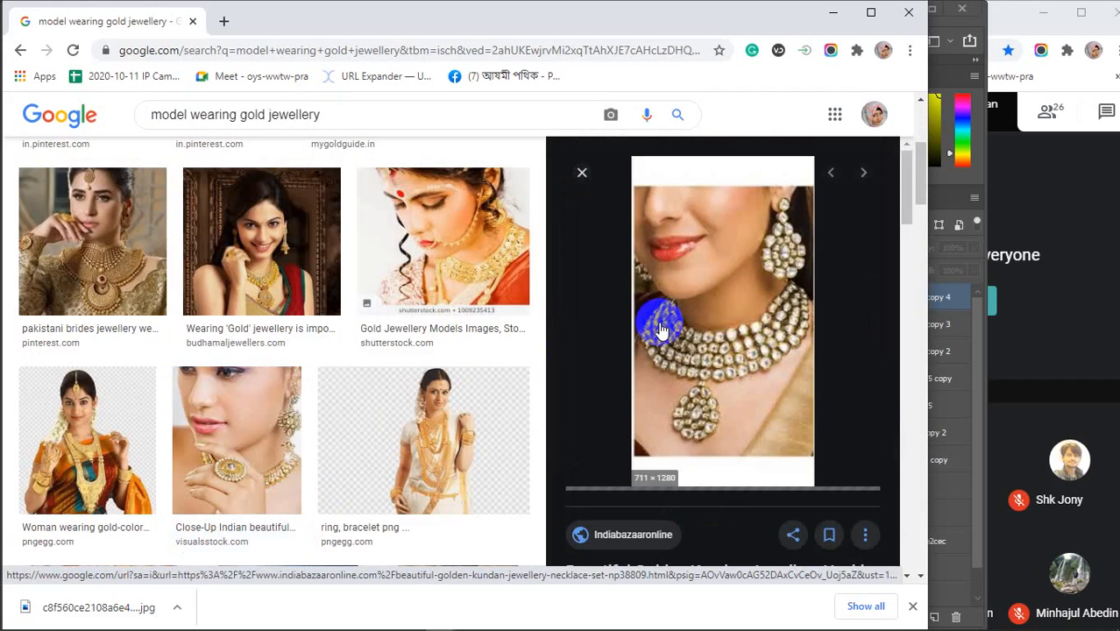
scroll(661, 329, "down", 6)
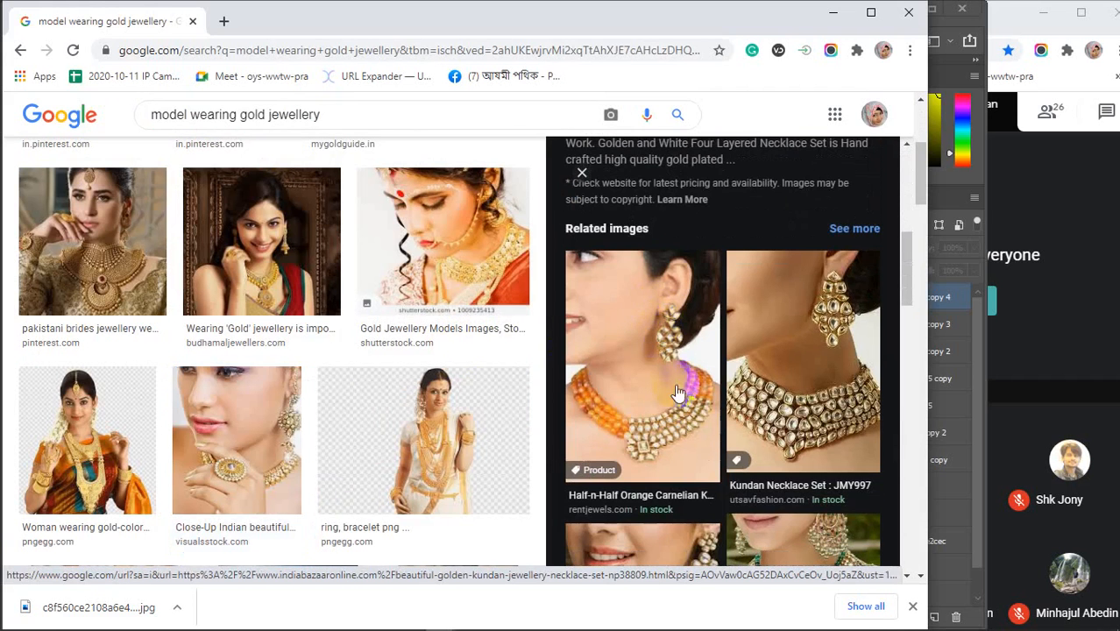
scroll(701, 408, "down", 2)
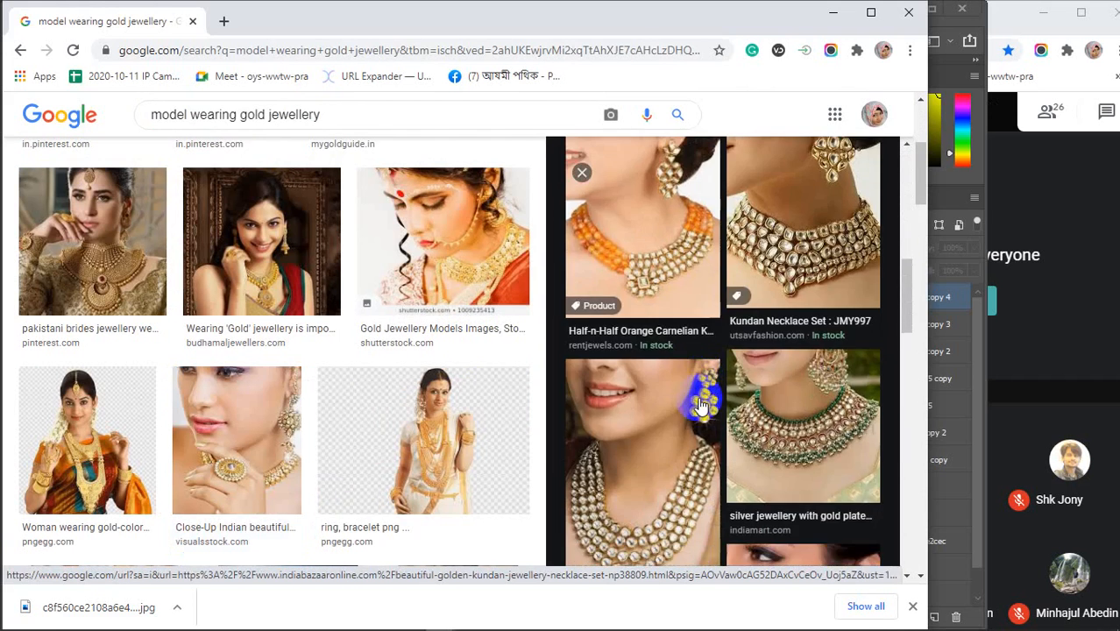
scroll(701, 408, "up", 1)
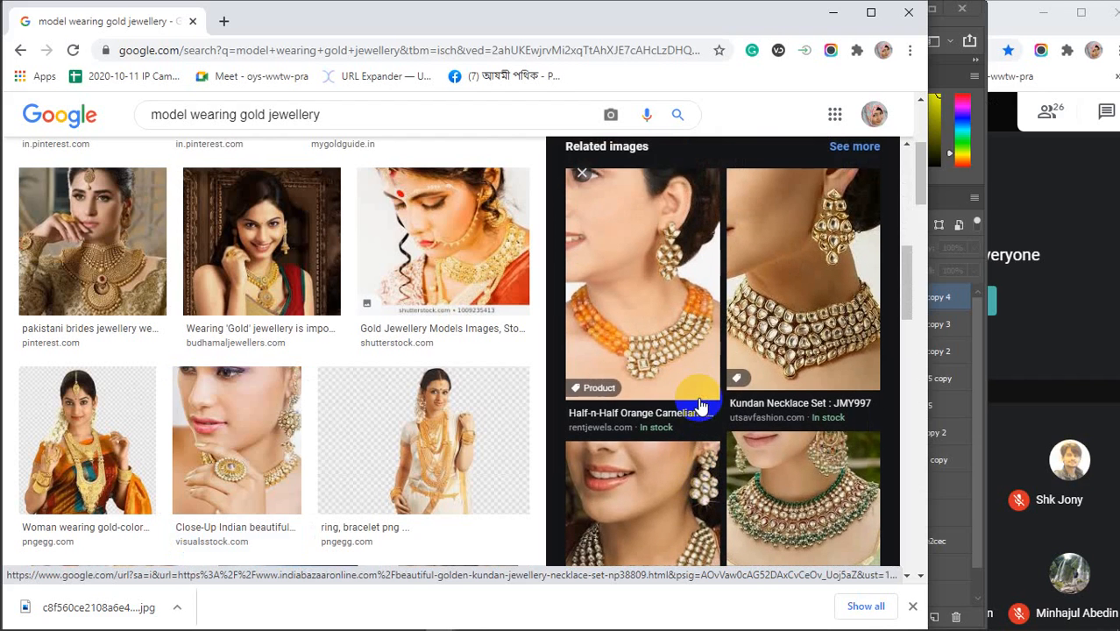
left_click(814, 317)
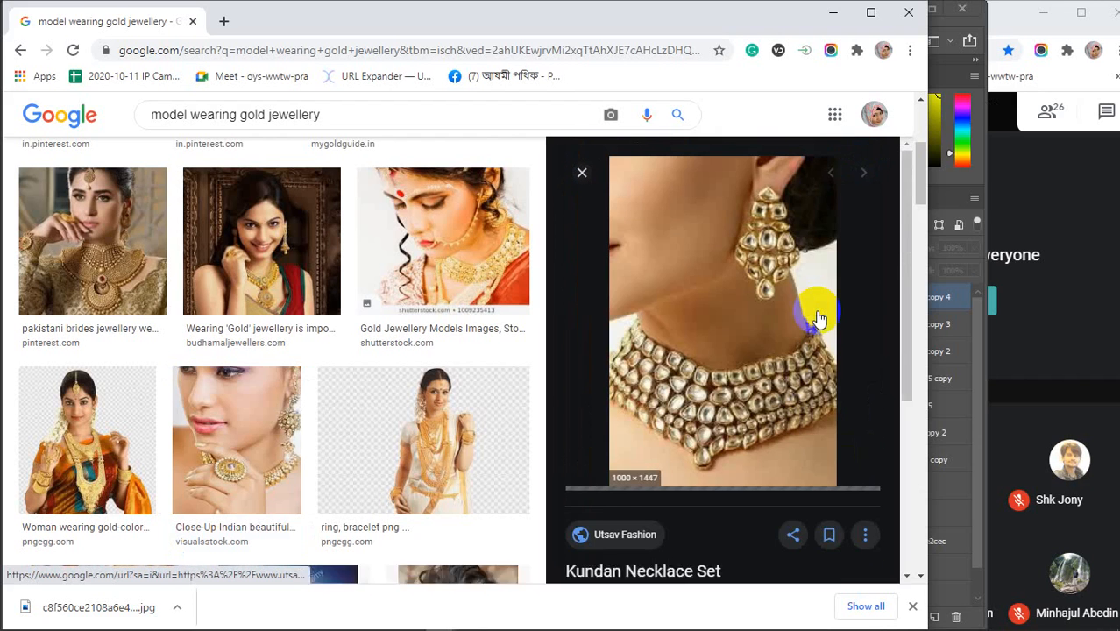
scroll(745, 351, "down", 7)
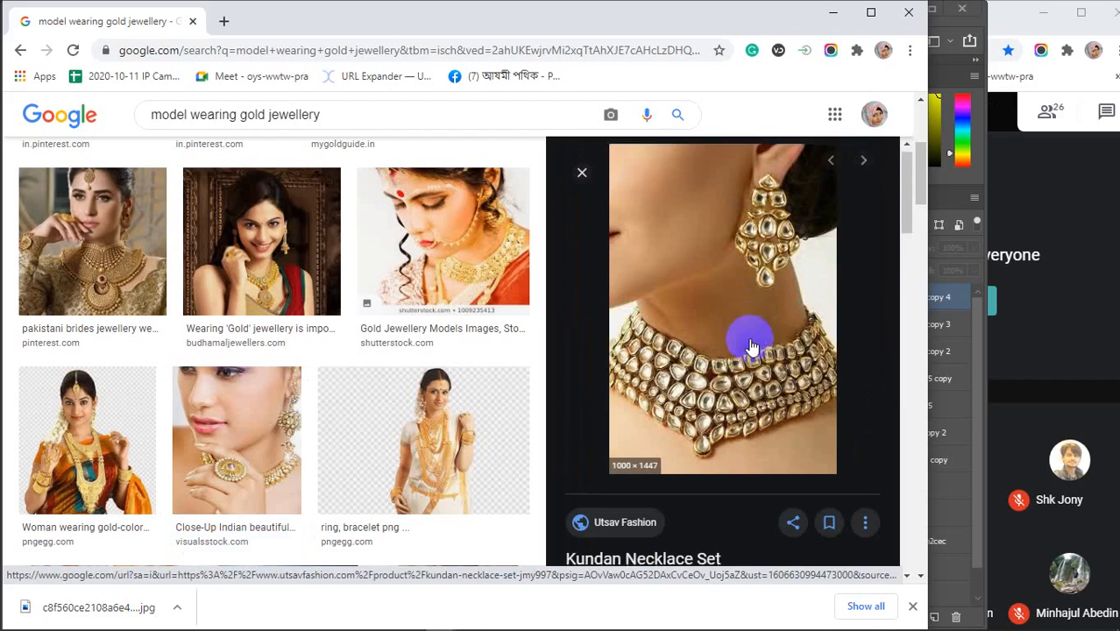
scroll(749, 346, "down", 4)
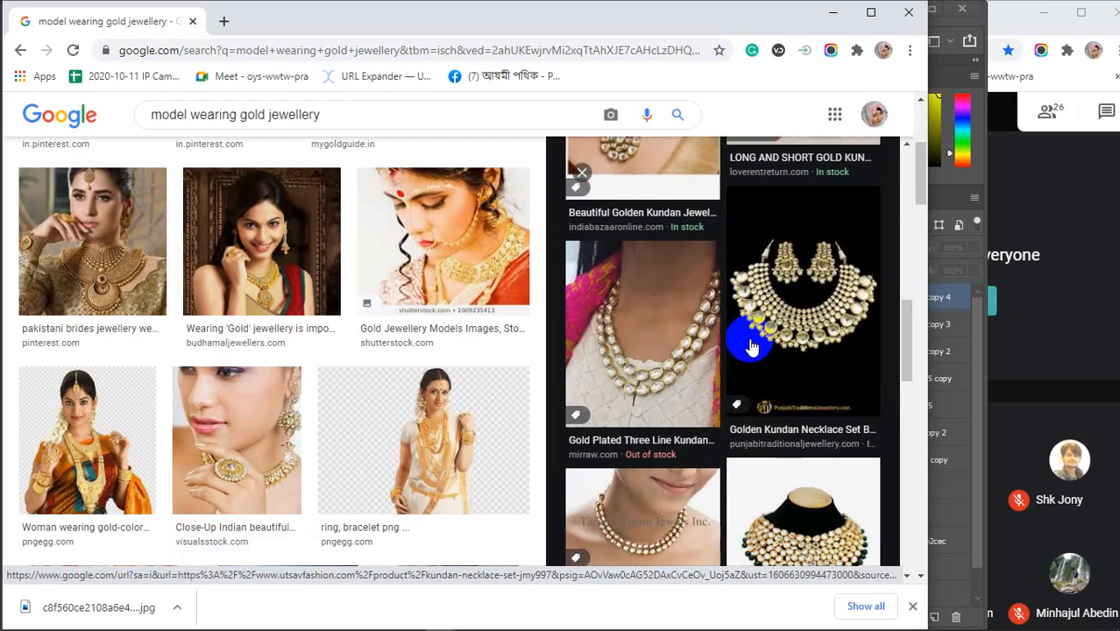
scroll(749, 346, "down", 2)
scroll(749, 346, "down", 8)
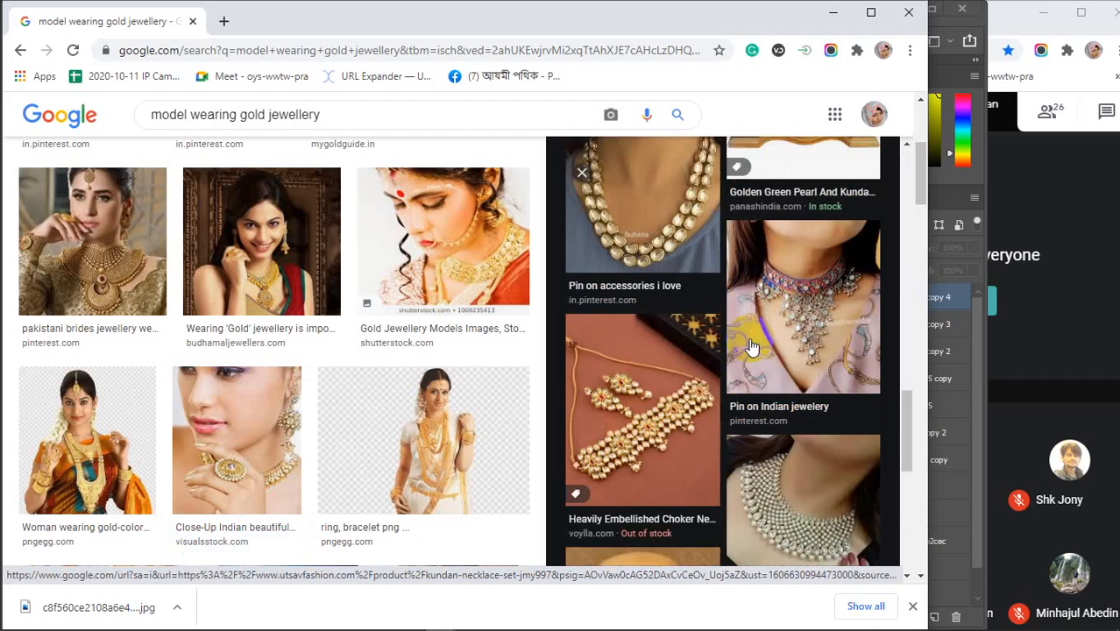
scroll(396, 328, "down", 8)
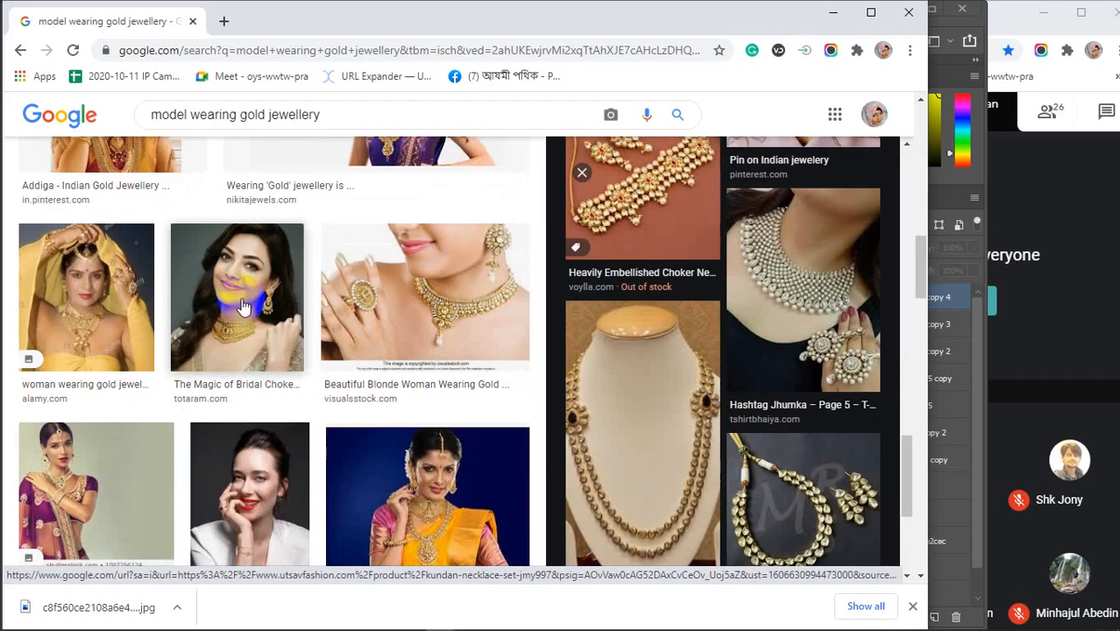
- Preview the totaram.com bridal choker picture and copy the related 973 × 1200 image of a smiling model wearing a gold pendant necklace
left_click(246, 313)
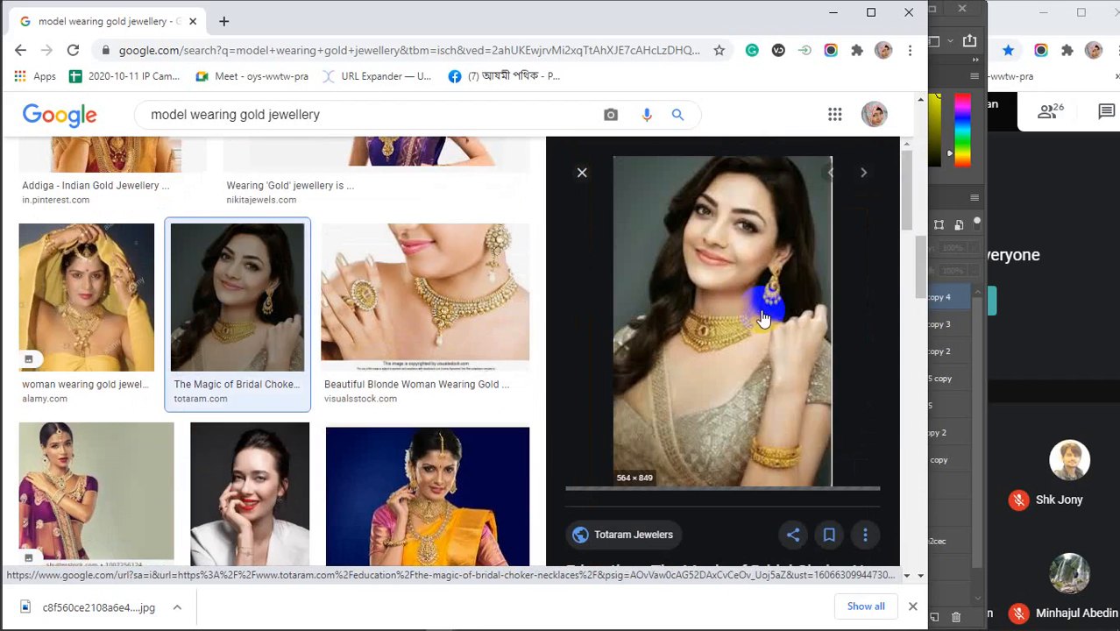
scroll(762, 317, "down", 4)
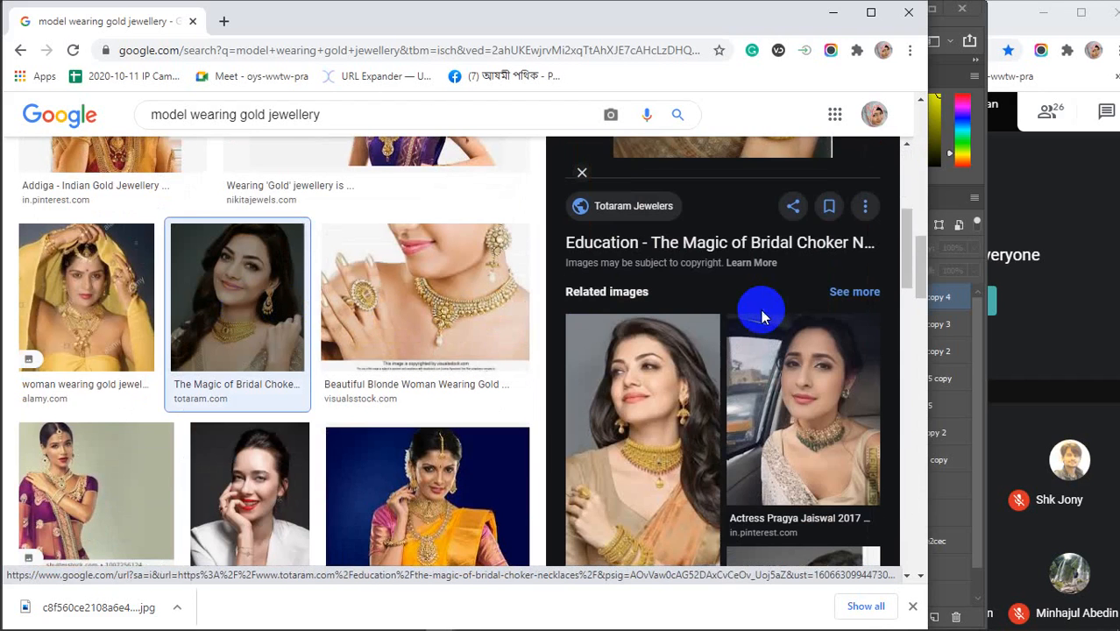
scroll(761, 314, "down", 1)
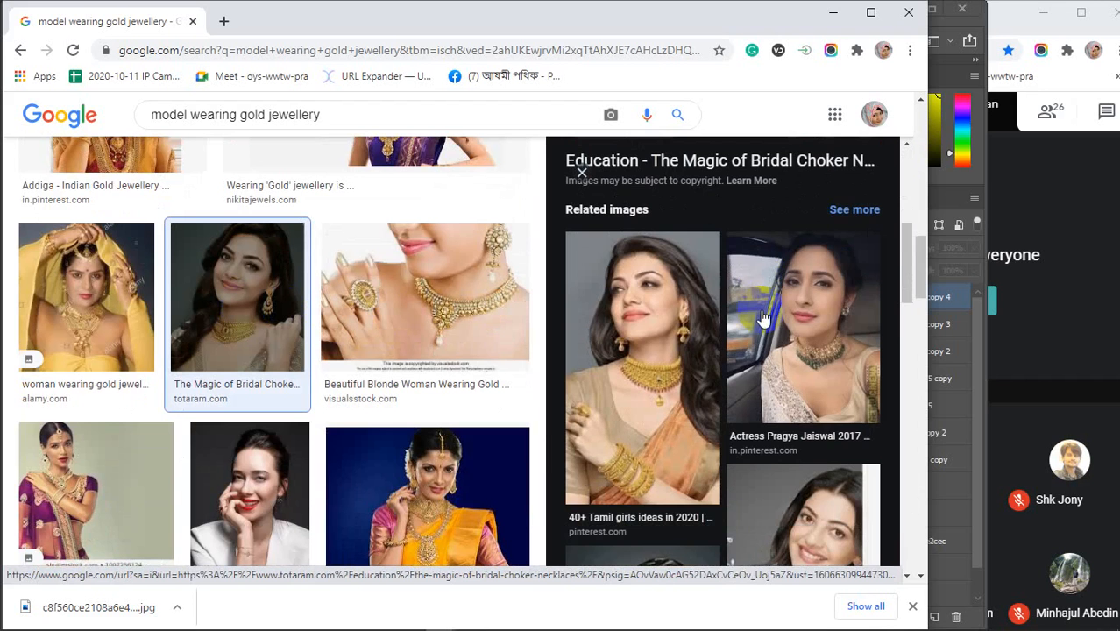
scroll(761, 317, "down", 3)
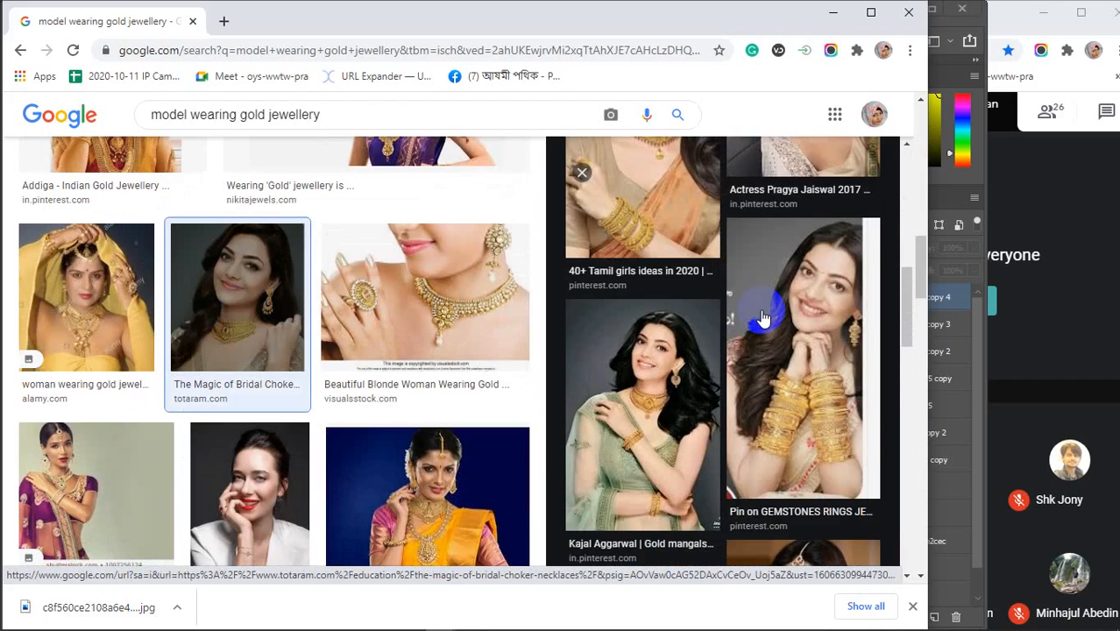
scroll(763, 318, "down", 3)
scroll(763, 317, "down", 1)
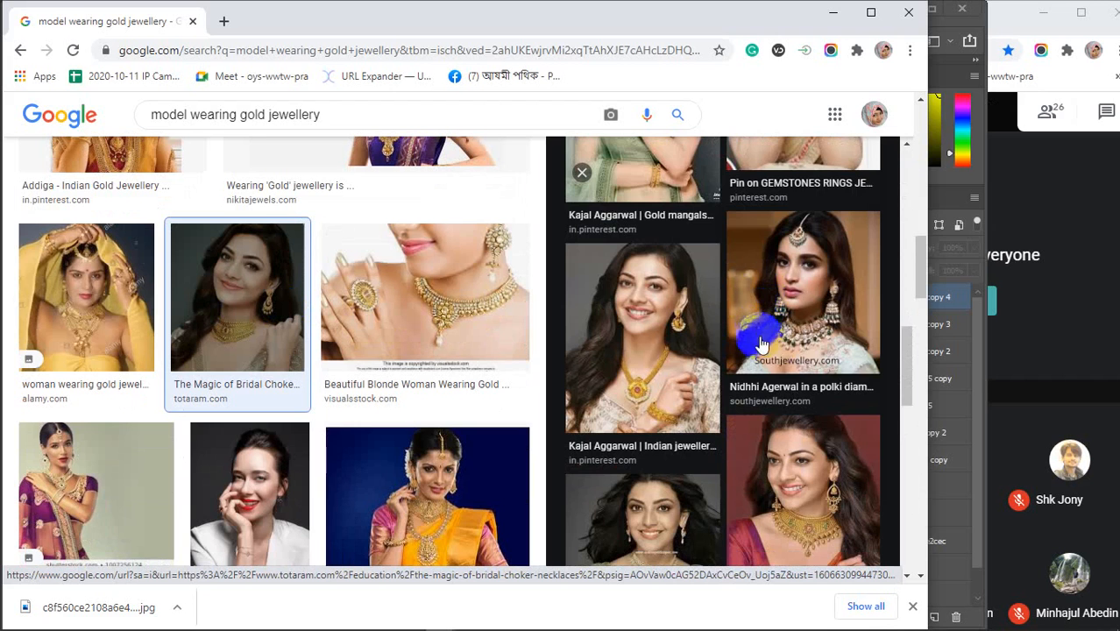
scroll(780, 351, "down", 2)
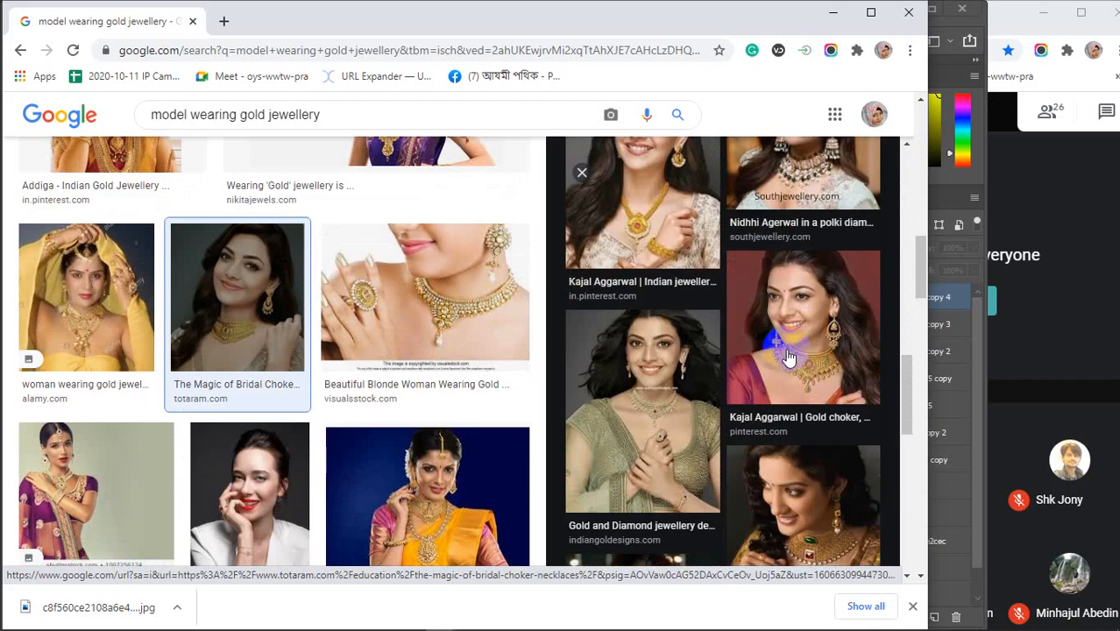
left_click(670, 313)
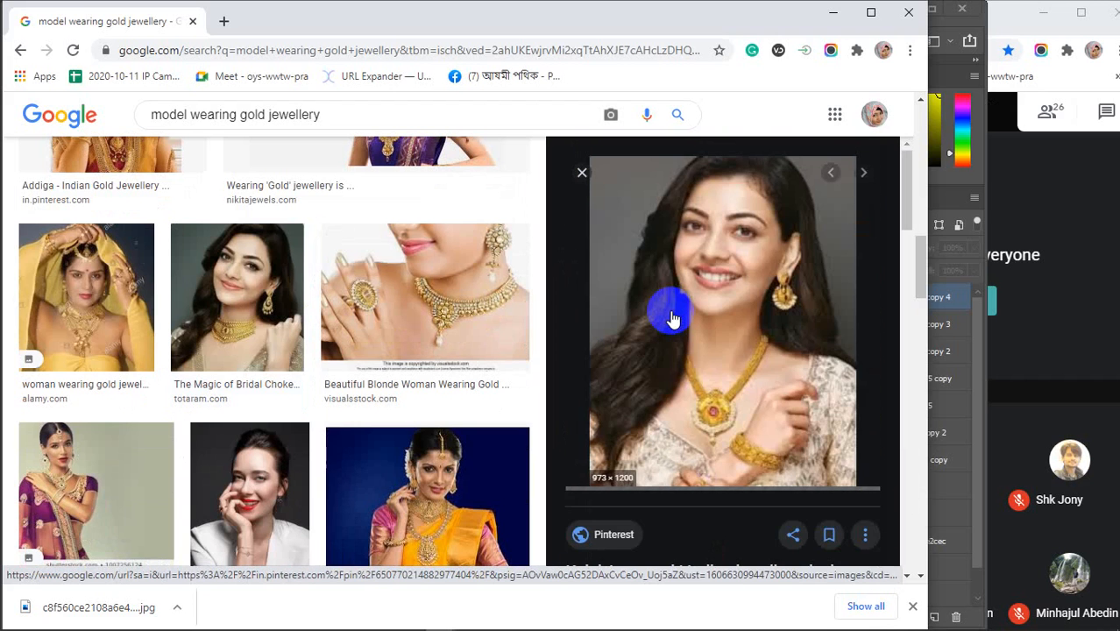
right_click(716, 302)
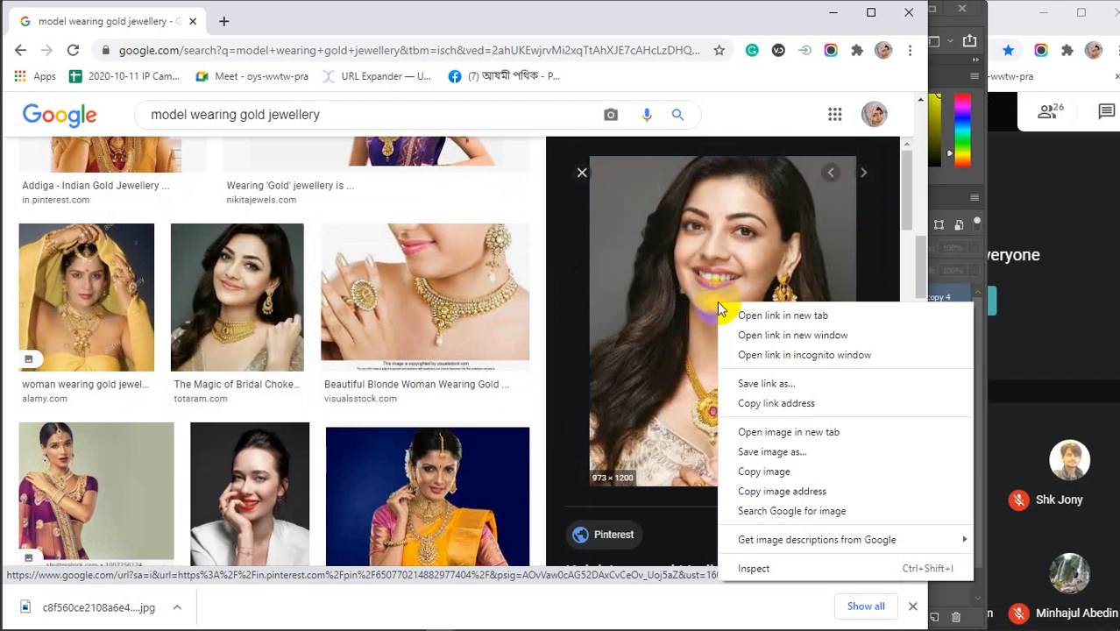
left_click(769, 474)
- Return to Photoshop, paste the copied model picture into the class 20 document, and scale it to about 125% to fill the canvas height
left_click(831, 14)
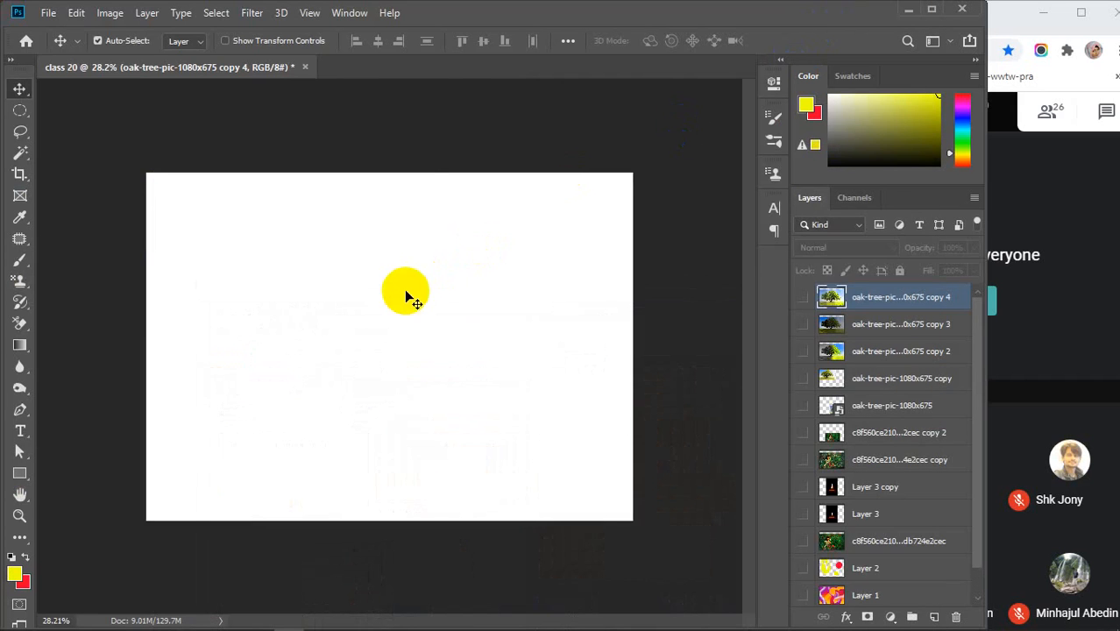
key("ctrl+v")
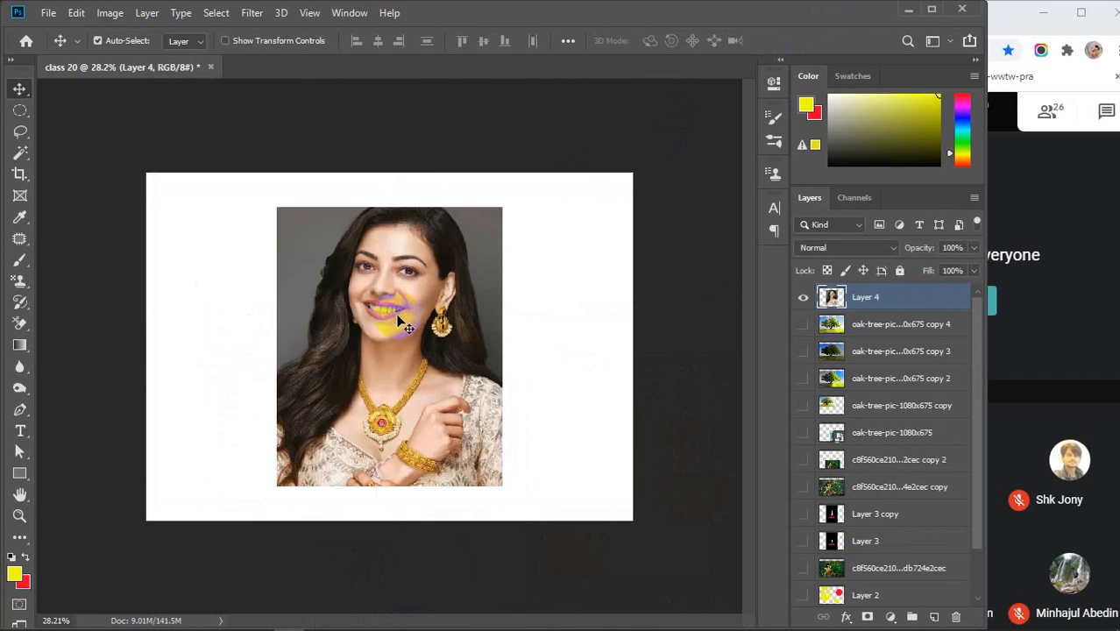
key("ctrl+t")
left_click_drag(394, 342, 363, 307)
left_click_drag(472, 451, 527, 520)
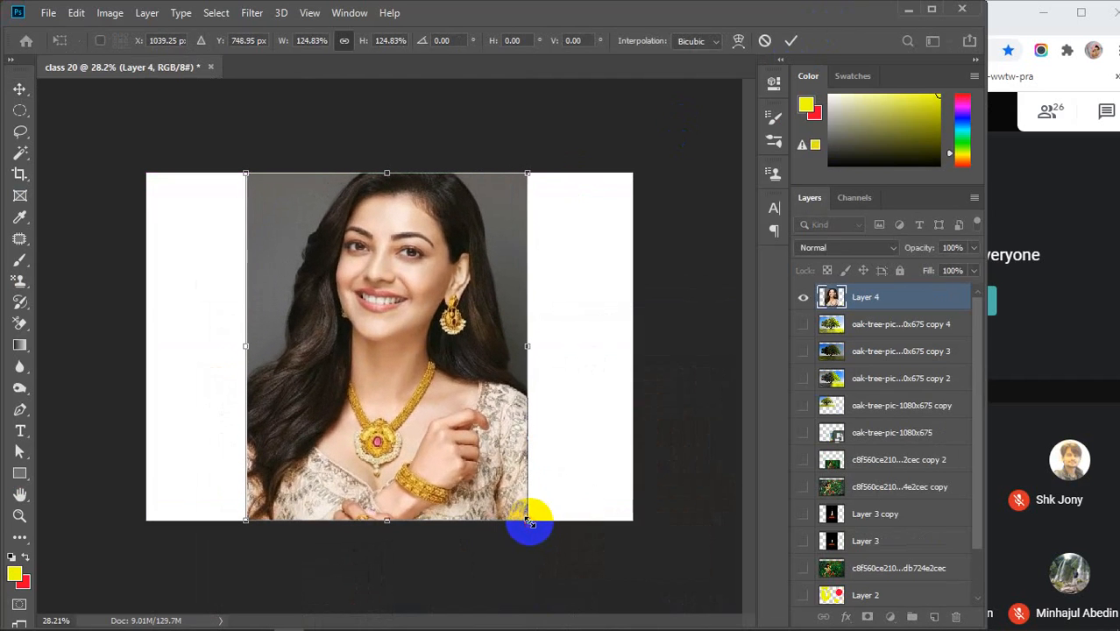
double_click(486, 342)
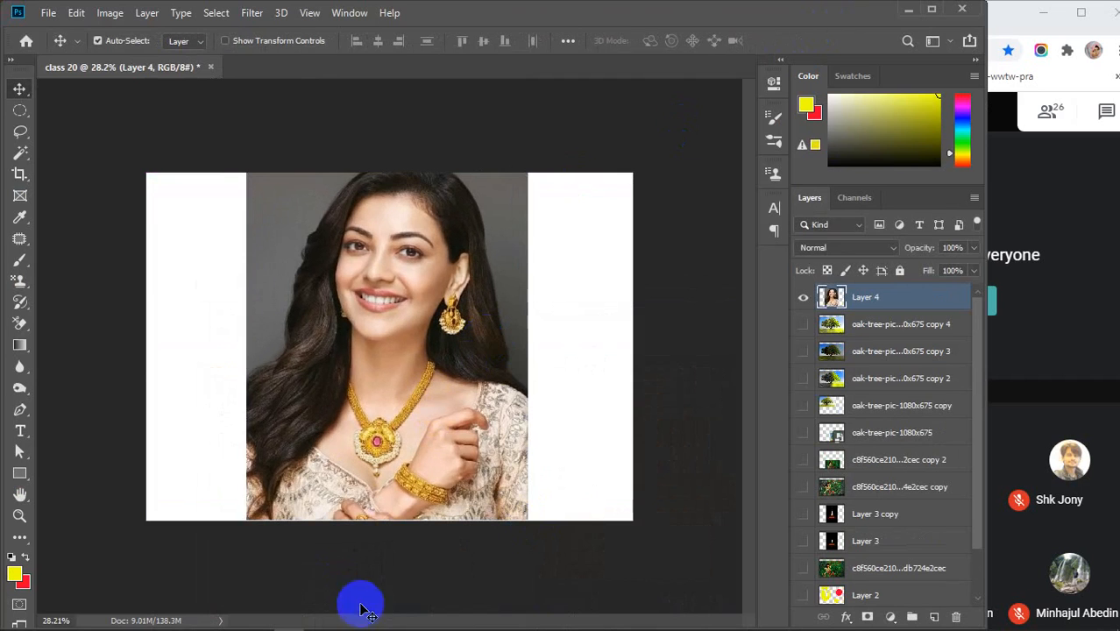
- Switch to Chrome, save the model picture to the Desktop as JPEG 25ddd1d862317b421ce9316fdb3d9016, and return to Photoshop
mouse_move(443, 620)
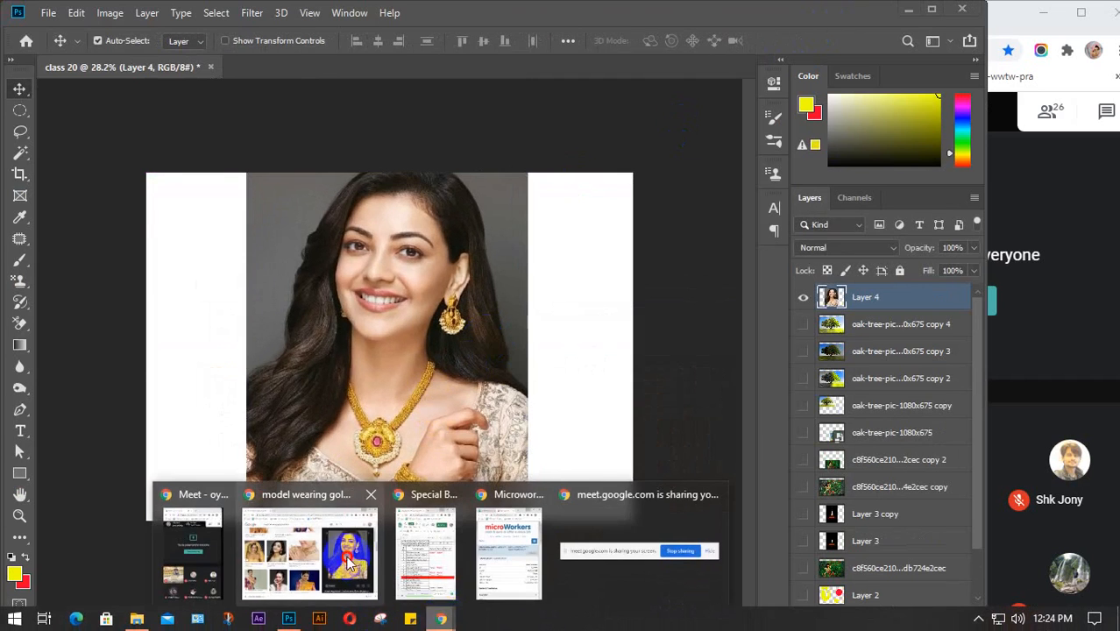
left_click(309, 548)
left_click(695, 246)
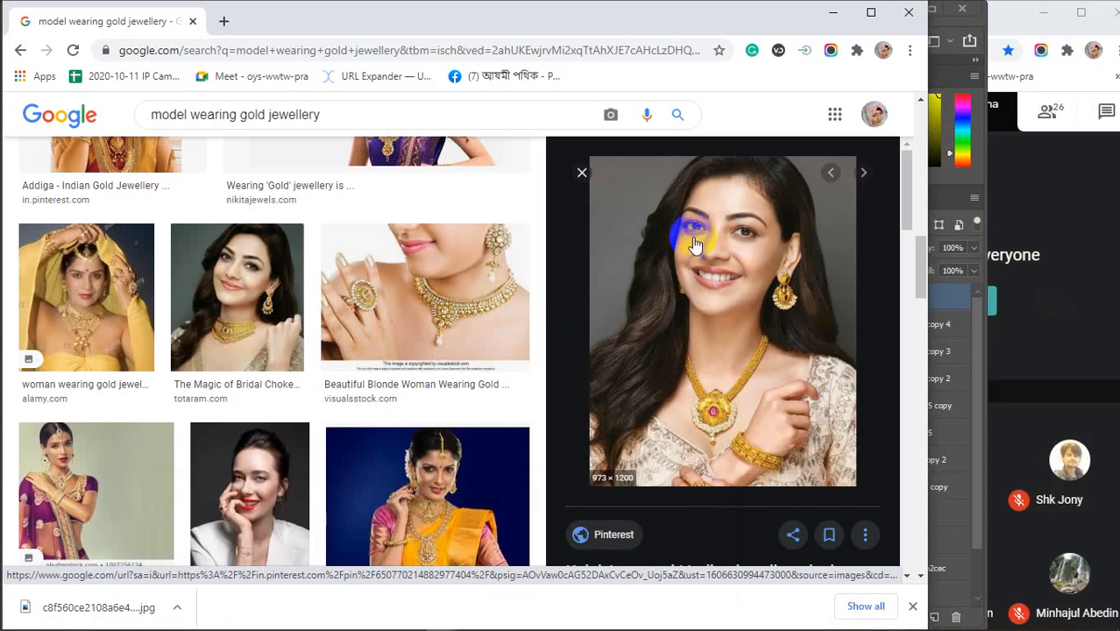
right_click(716, 298)
left_click(795, 438)
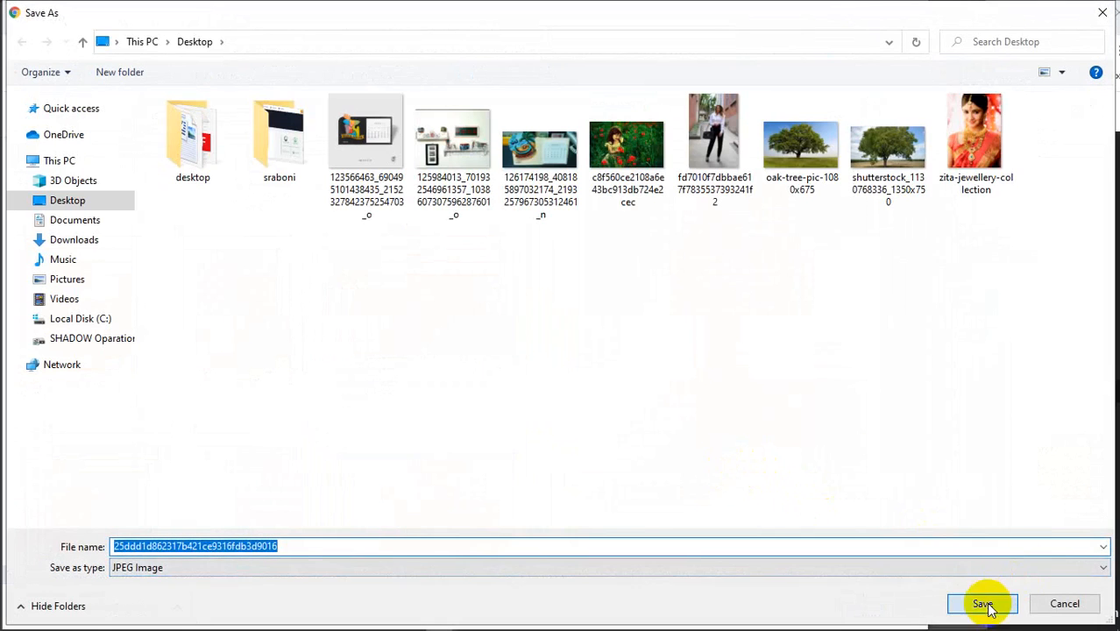
left_click(985, 604)
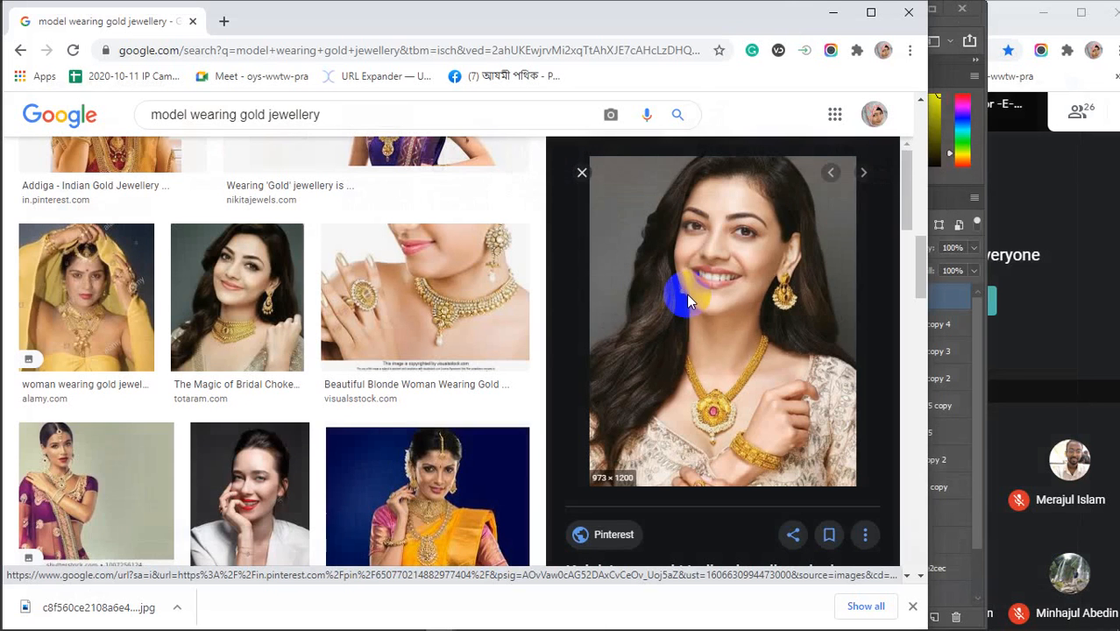
left_click(833, 18)
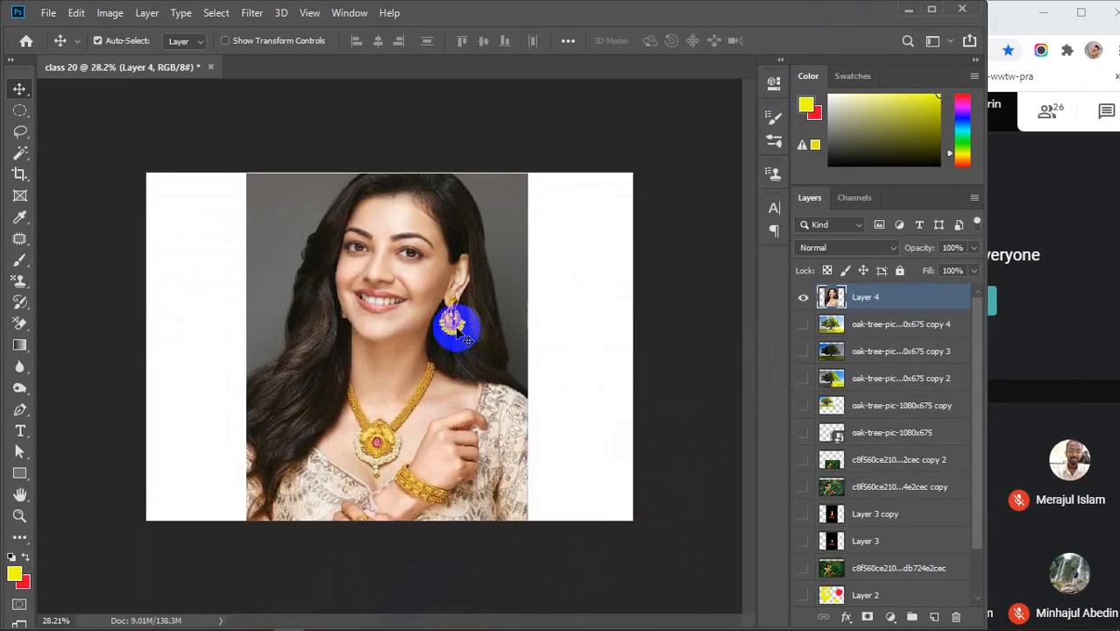
- Nudge the pasted model picture slightly toward the canvas's right edge
left_click_drag(451, 330, 456, 332)
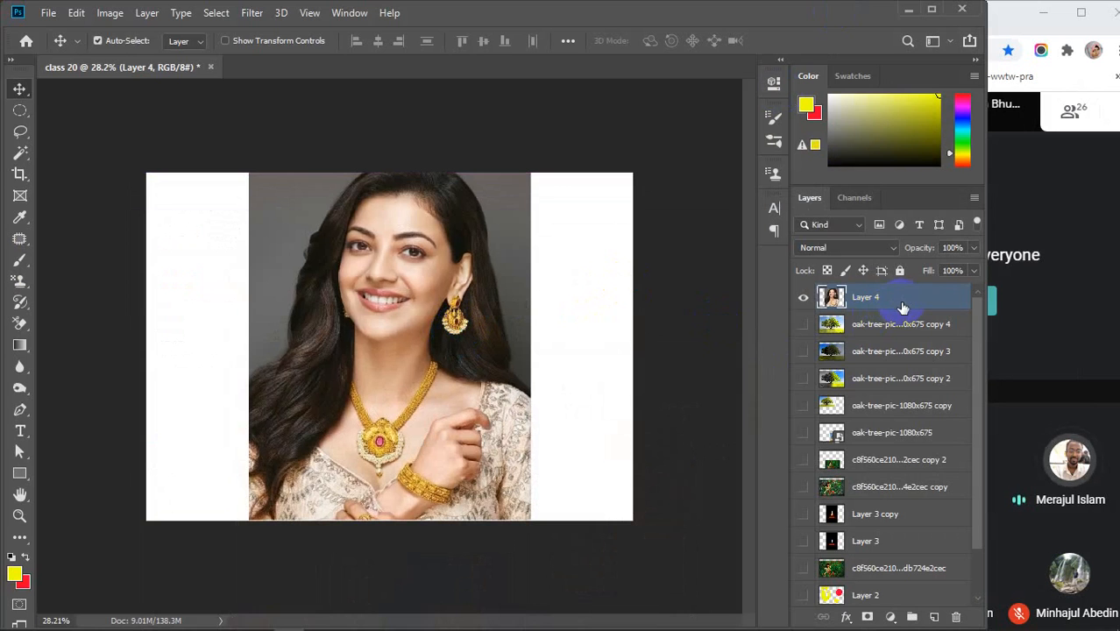
mouse_move(876, 624)
left_click(980, 617)
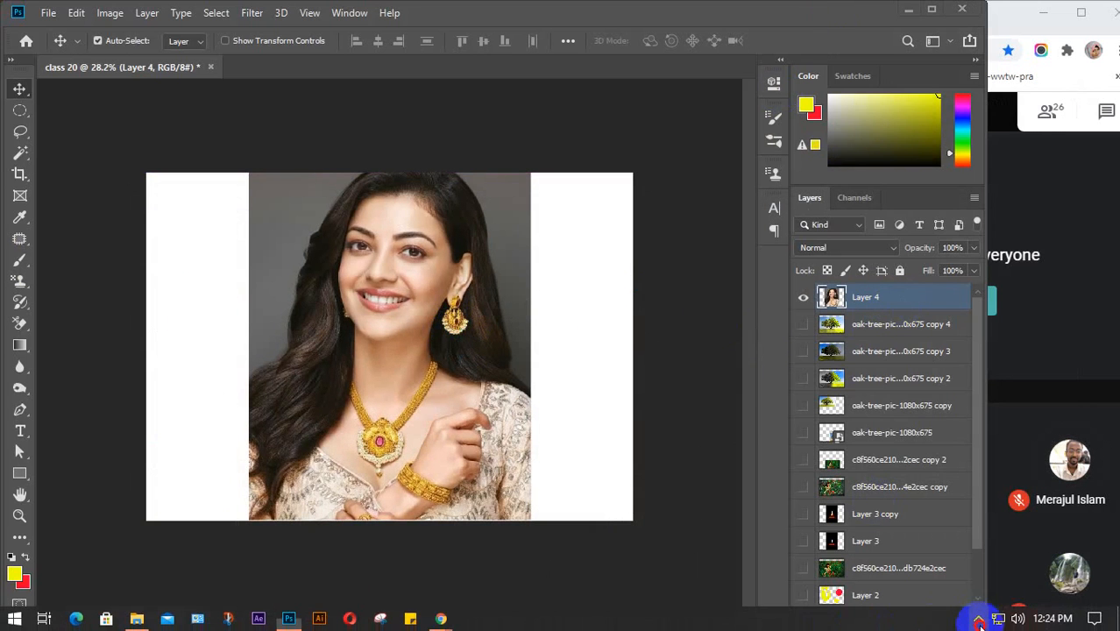
left_click(980, 566)
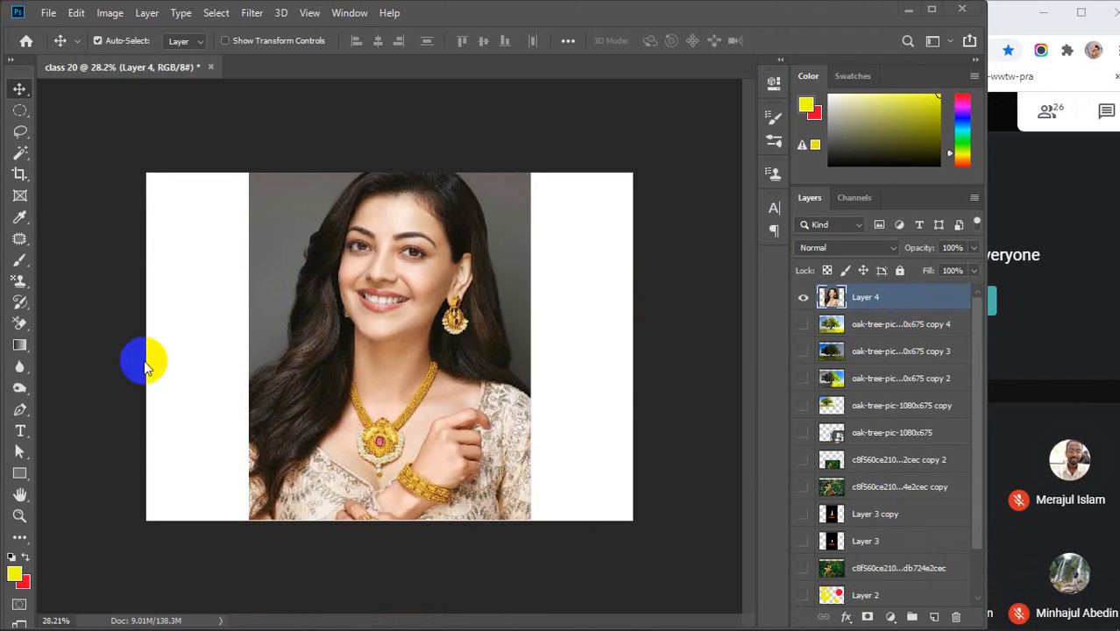
- Try painting over the pasted model picture with the Art History Brush and the History Brush, and undo the strokes
left_click(20, 306)
left_click(20, 306)
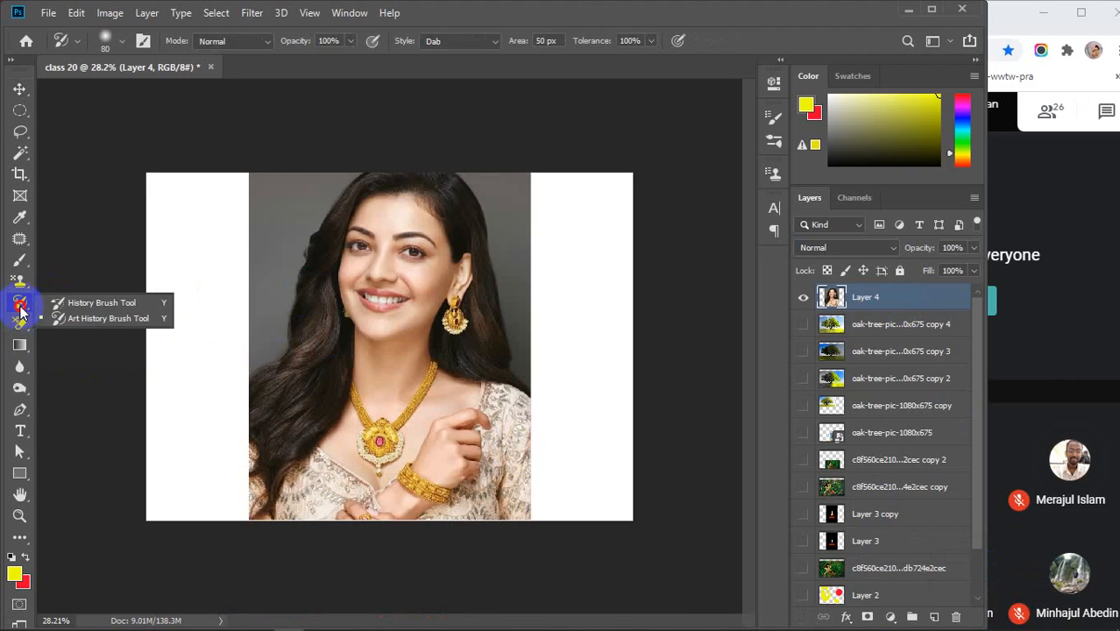
left_click(88, 328)
mouse_move(436, 273)
left_mouse_down()
mouse_move(323, 340)
mouse_move(349, 460)
left_mouse_up()
right_click(20, 302)
left_click(63, 302)
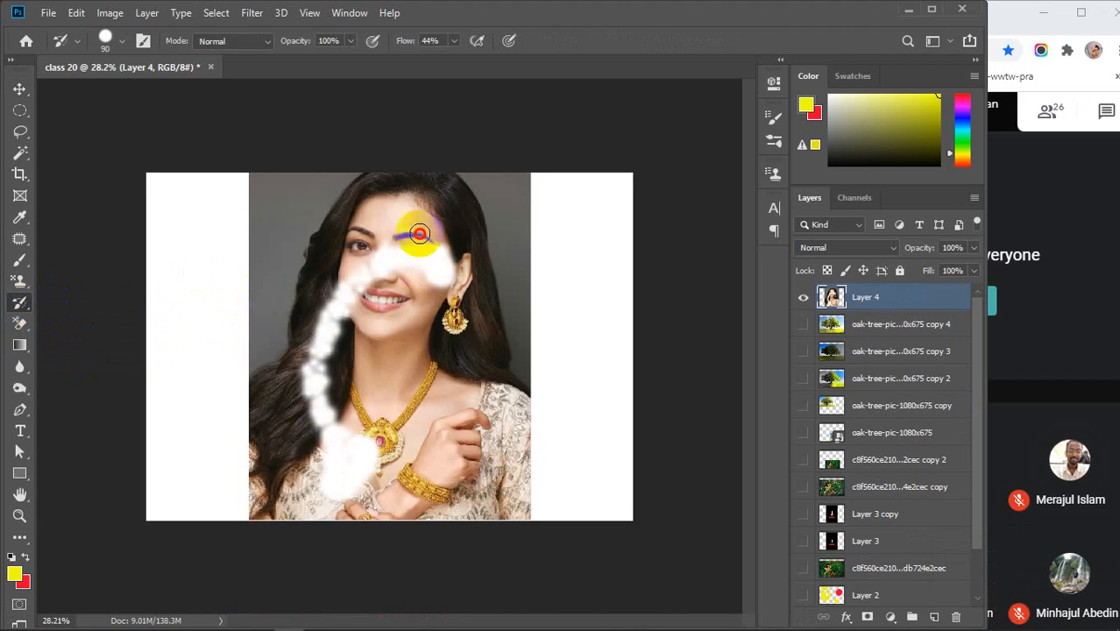
mouse_move(413, 243)
left_mouse_down()
mouse_move(315, 261)
mouse_move(435, 460)
left_mouse_up()
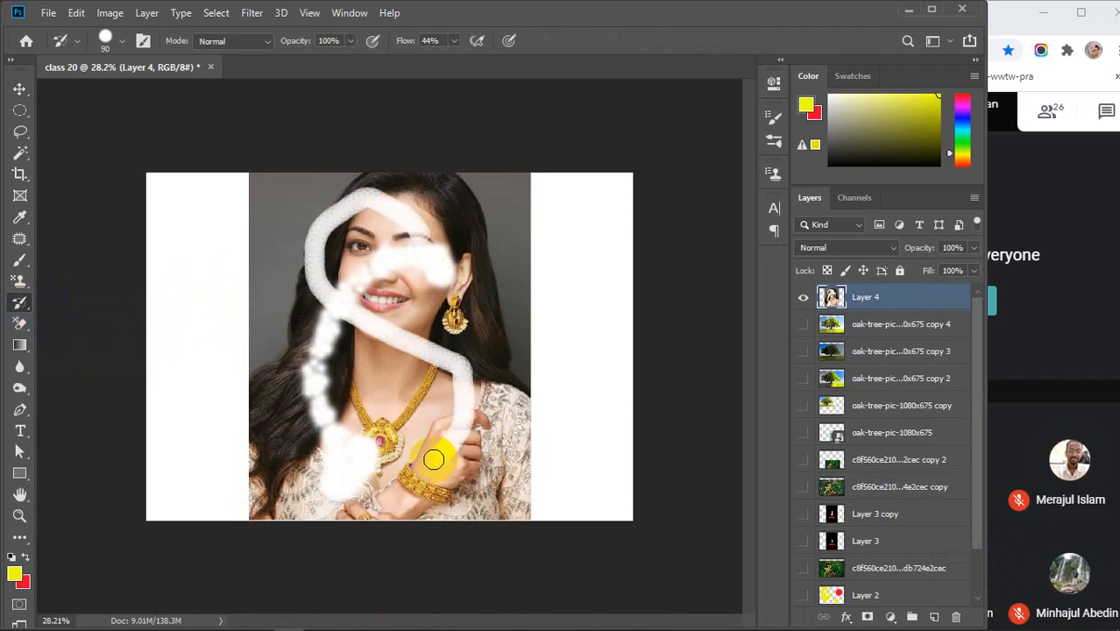
key("ctrl+z")
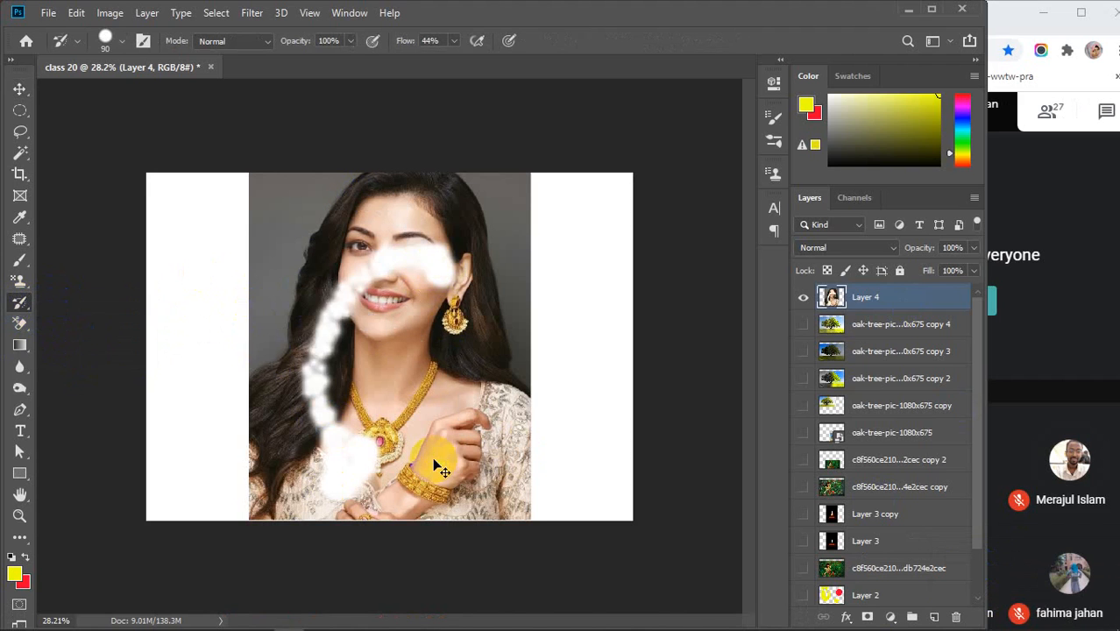
key("ctrl+z")
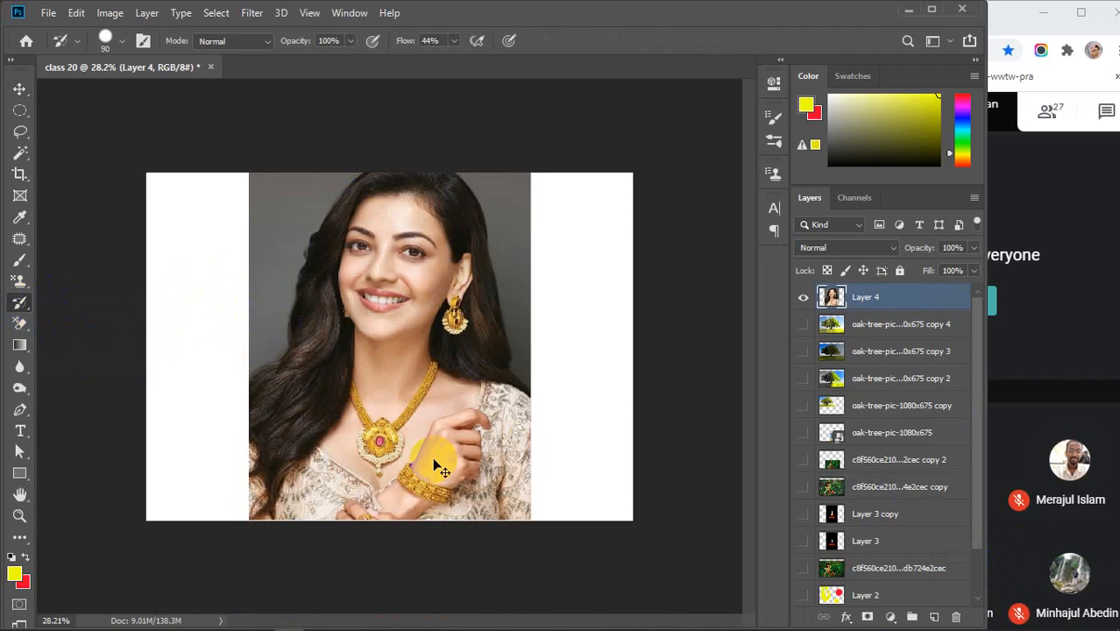
- Open 25ddd1d862317b421ce9316fdb3d9016.jpg from the Desktop as its own document and unlock its Background layer
key("ctrl+o")
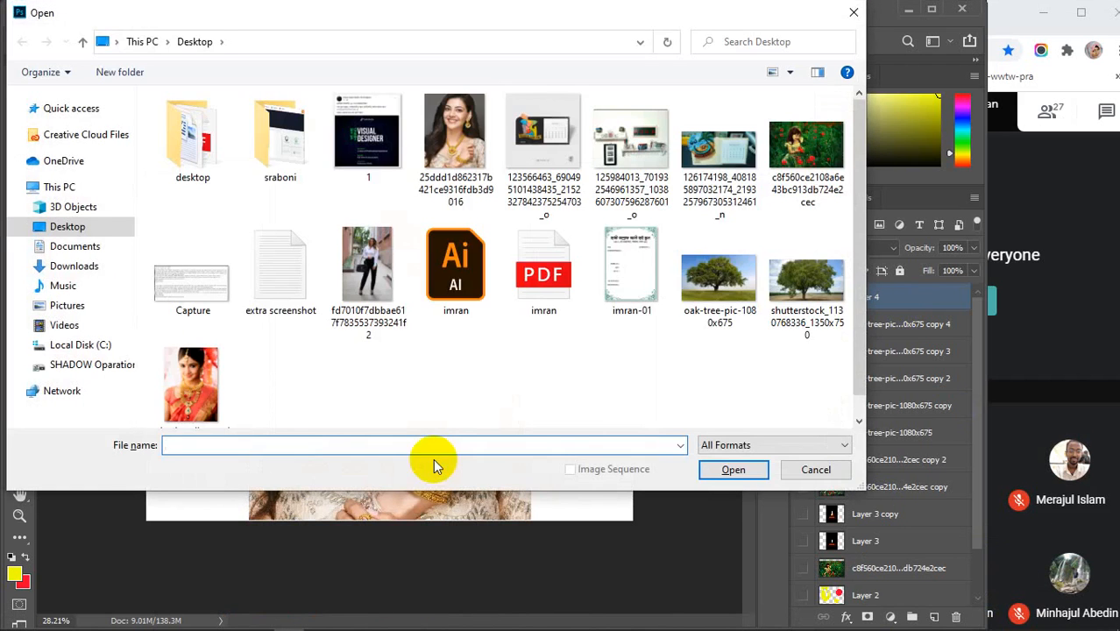
left_click(455, 140)
left_click(731, 470)
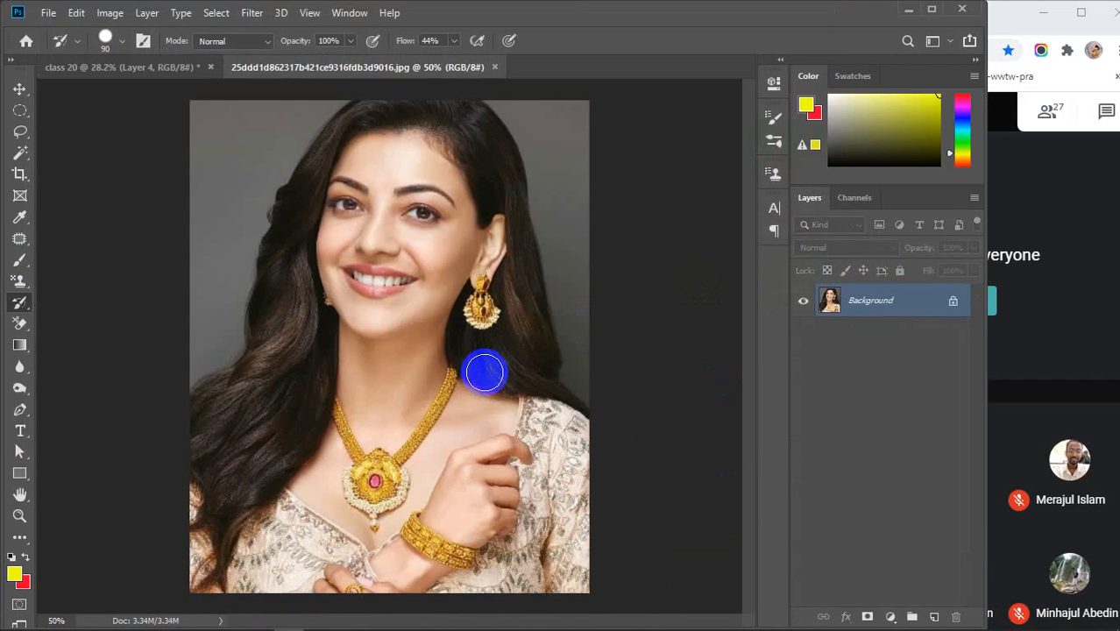
left_click(953, 301)
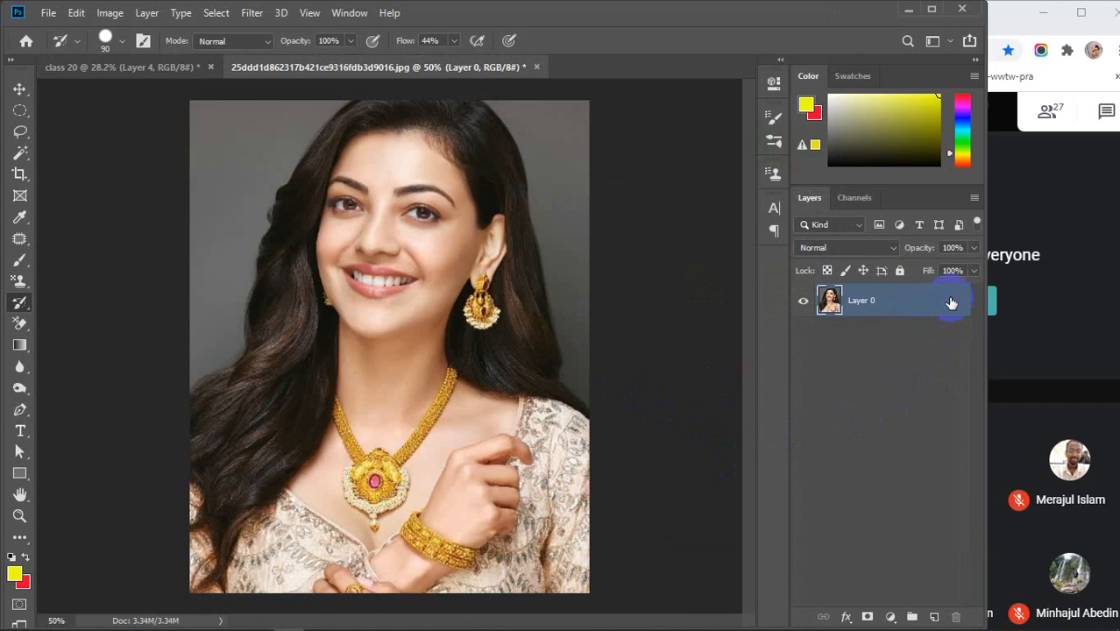
- Desaturate the opened model photo to black and white
right_click(19, 304)
left_click(113, 305)
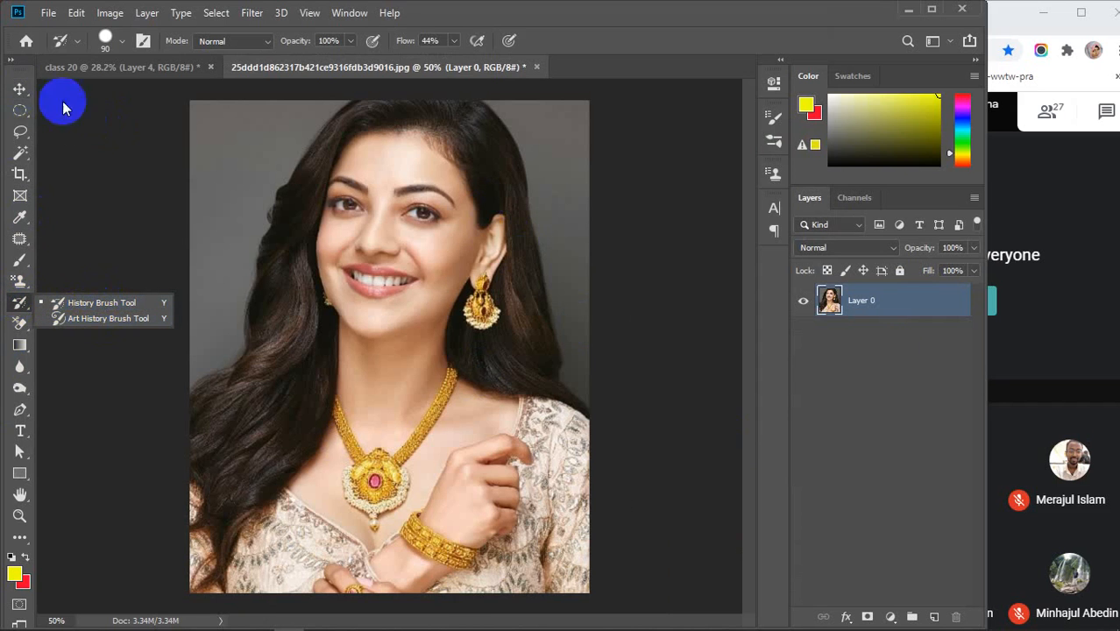
left_click(19, 88)
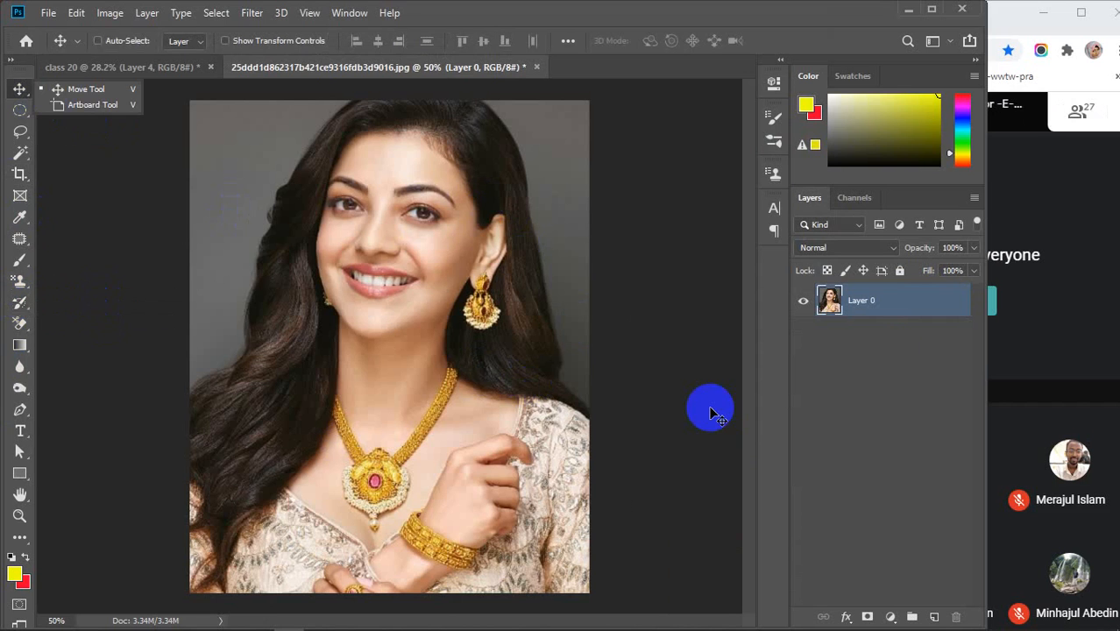
key("ctrl+shift+u")
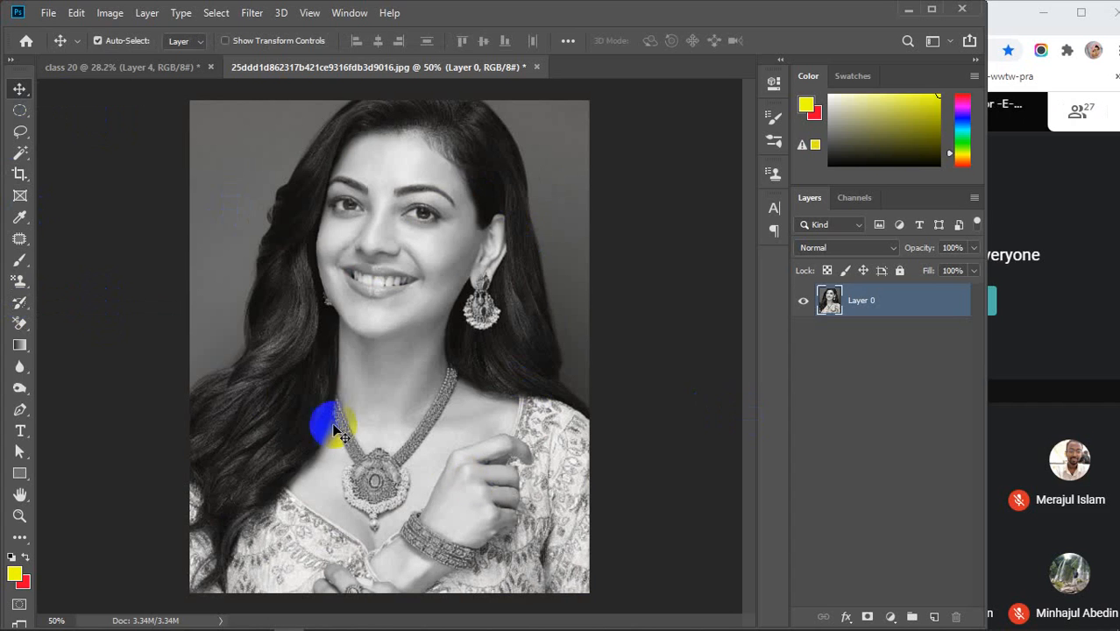
- Paint the original colour back into the necklace's pendant with the History Brush, reducing the brush size to 40
left_click(19, 302)
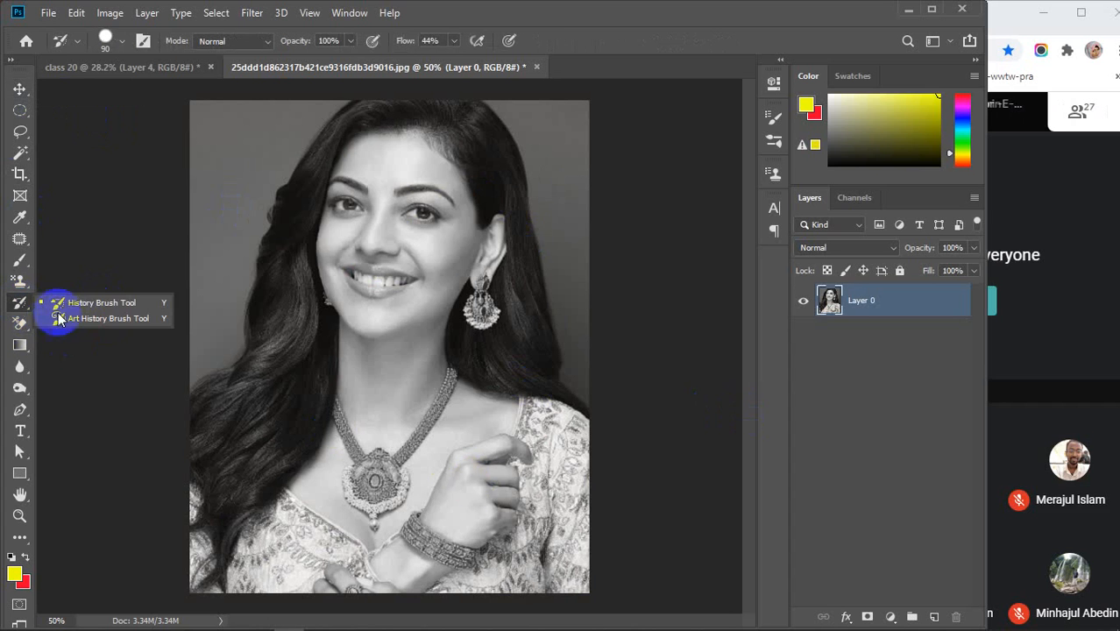
left_click(83, 295)
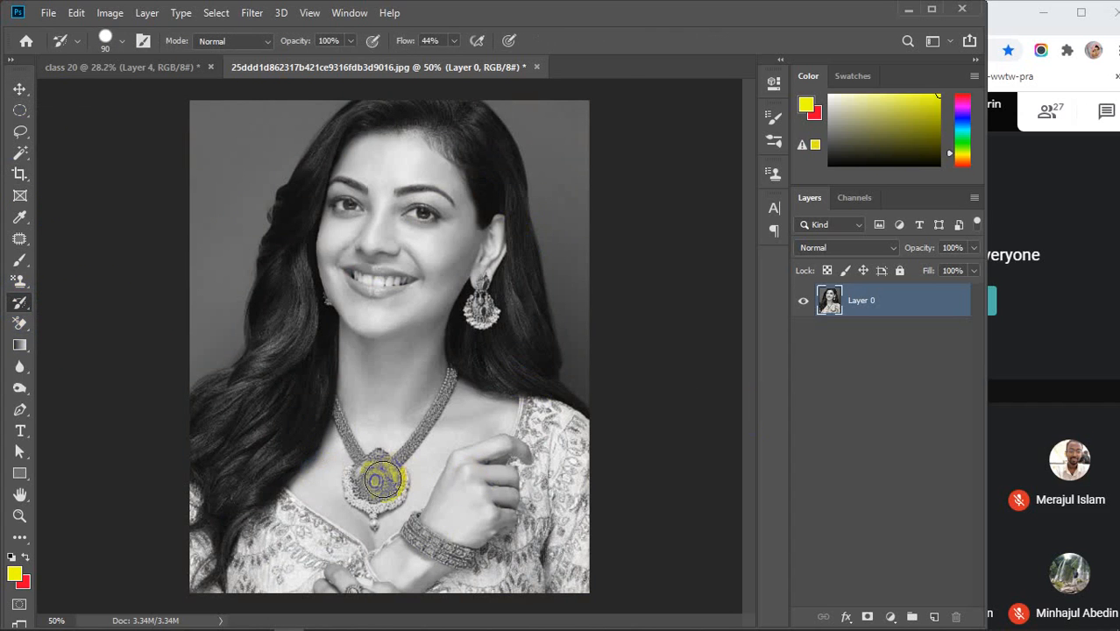
scroll(382, 480, "up", 3)
scroll(382, 480, "up", 3)
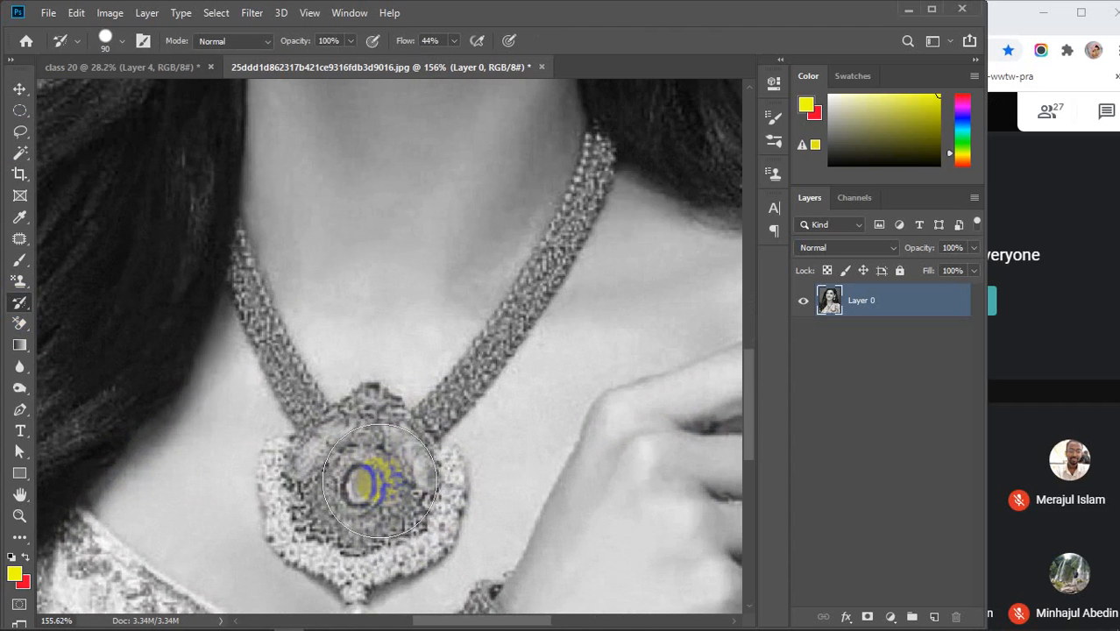
left_click(19, 305)
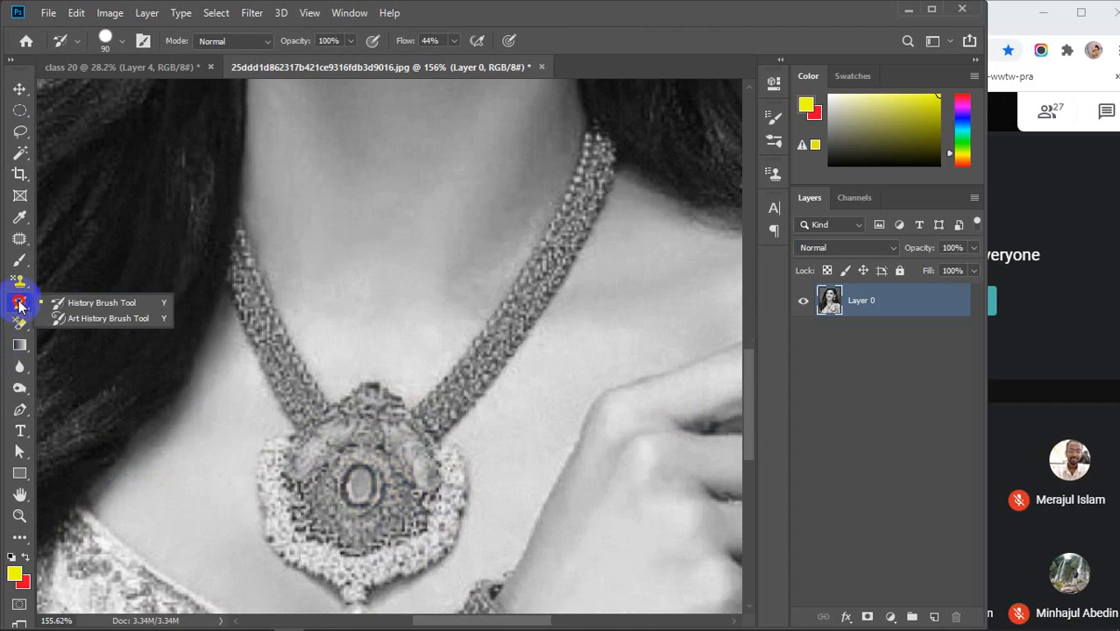
left_click(74, 305)
mouse_move(364, 491)
left_mouse_down()
mouse_move(350, 477)
mouse_move(369, 474)
mouse_move(366, 454)
mouse_move(320, 475)
mouse_move(317, 495)
mouse_move(325, 512)
mouse_move(364, 525)
mouse_move(408, 481)
mouse_move(390, 469)
mouse_move(413, 455)
mouse_move(438, 466)
mouse_move(439, 504)
mouse_move(413, 533)
mouse_move(296, 478)
mouse_move(282, 419)
mouse_move(355, 360)
mouse_move(372, 328)
mouse_move(379, 355)
mouse_move(349, 378)
mouse_move(358, 346)
mouse_move(358, 371)
left_mouse_up()
key("bracketleft")
key("bracketleft")
key("bracketleft")
key("bracketleft")
key("bracketleft")
scroll(370, 496, "down", 2)
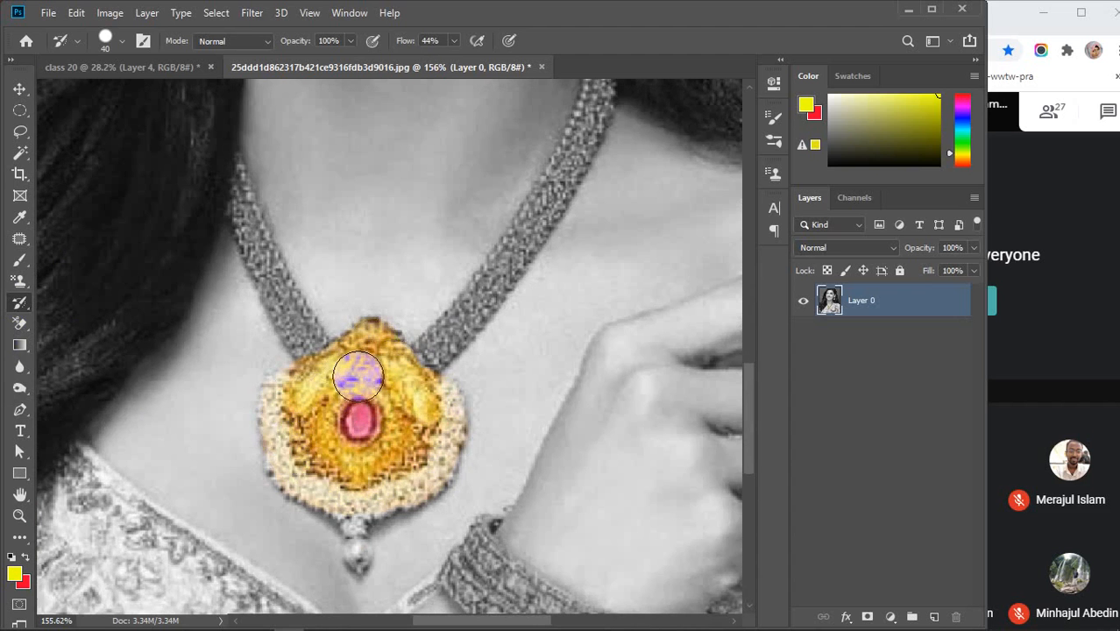
- Restore the colour of the small bead hanging below the pendant with the History Brush at size 15
key("bracketleft")
key("bracketleft")
key("bracketleft")
key("bracketleft")
mouse_move(357, 524)
left_mouse_down()
mouse_move(365, 564)
mouse_move(353, 508)
mouse_move(357, 552)
mouse_move(363, 521)
left_mouse_up()
scroll(401, 458, "up", 1)
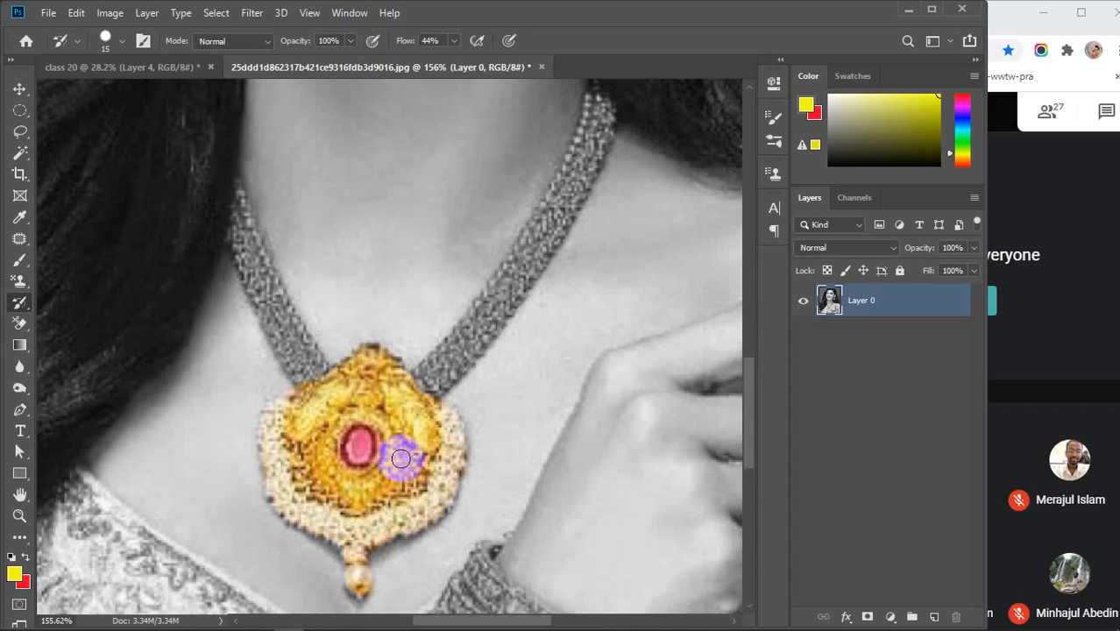
- Restore the gold colour along the full width of the necklace chain's right strand with the History Brush
scroll(400, 458, "up", 3)
left_click(596, 219)
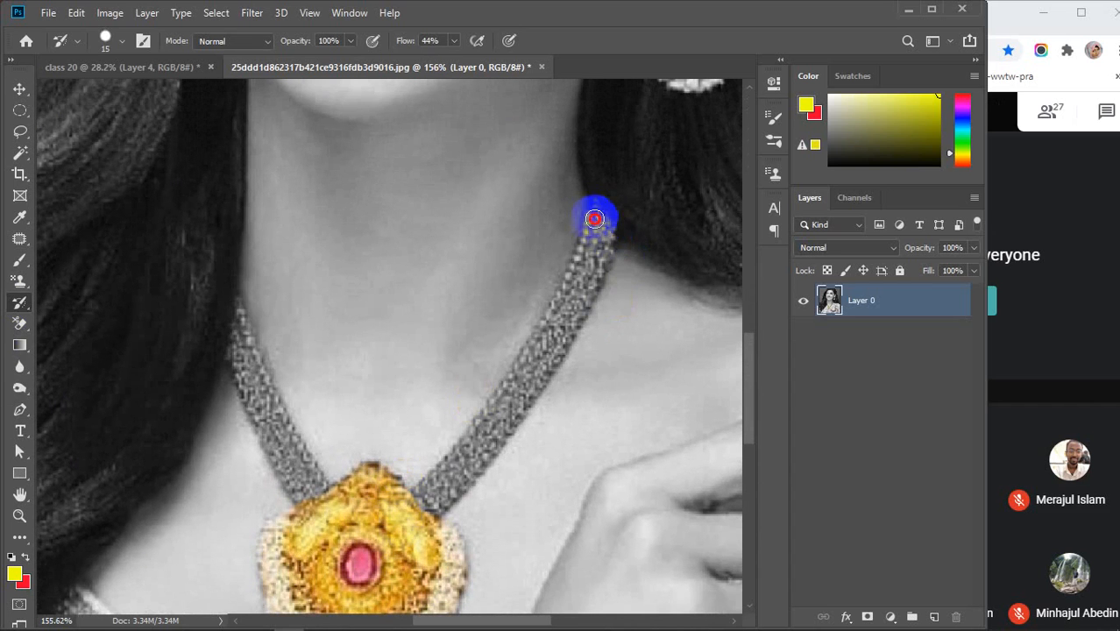
mouse_move(595, 218)
left_mouse_down()
mouse_move(504, 391)
mouse_move(405, 498)
left_mouse_up()
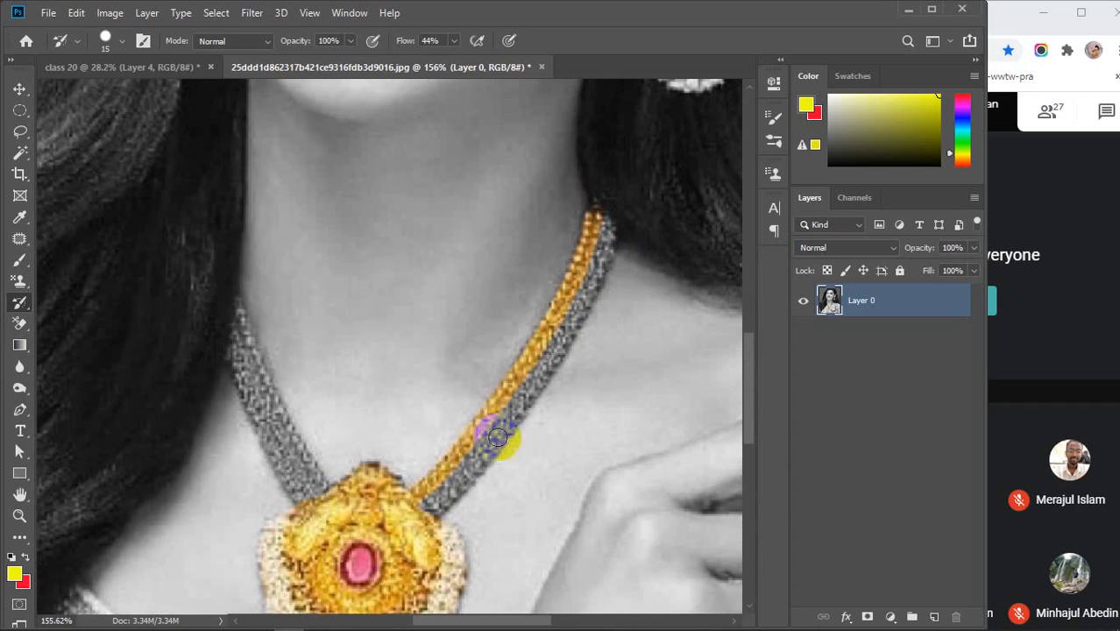
mouse_move(644, 259)
left_mouse_down()
mouse_move(627, 225)
mouse_move(609, 225)
mouse_move(477, 447)
mouse_move(417, 492)
mouse_move(421, 517)
left_mouse_up()
mouse_move(614, 245)
left_mouse_down()
mouse_move(607, 232)
mouse_move(591, 286)
mouse_move(437, 497)
mouse_move(568, 344)
mouse_move(590, 281)
mouse_move(470, 475)
mouse_move(394, 533)
left_mouse_up()
left_click_drag(458, 473, 394, 526)
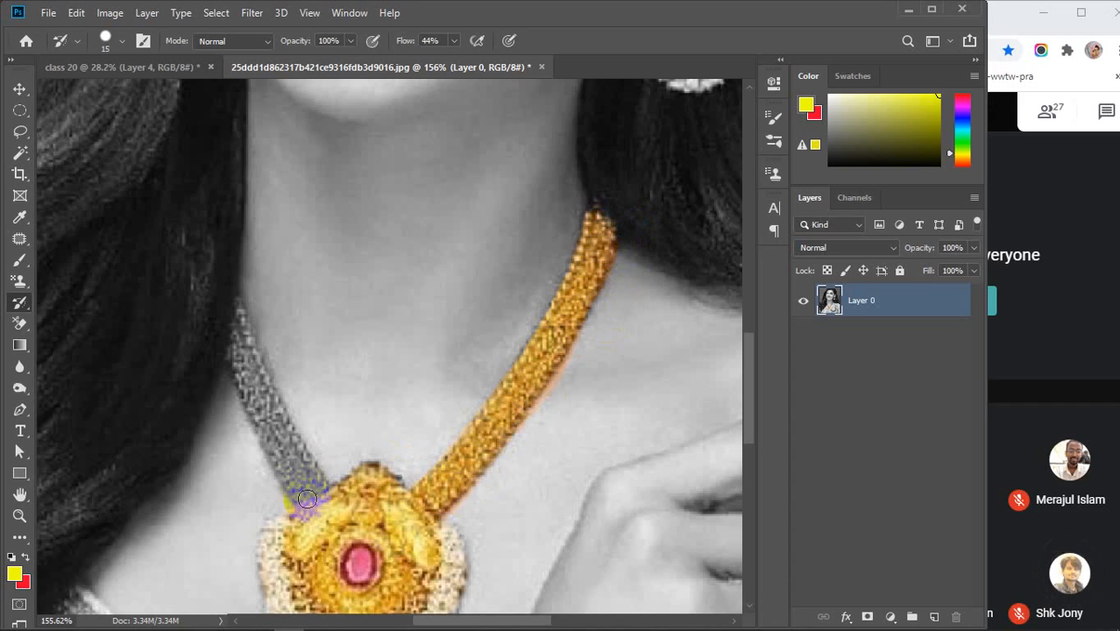
- Restore the gold colour of the necklace chain's left strand and touch up the pendant's upper tip
mouse_move(303, 507)
left_mouse_down()
mouse_move(268, 454)
mouse_move(233, 347)
left_mouse_up()
mouse_move(241, 307)
left_mouse_down()
mouse_move(249, 358)
mouse_move(335, 498)
mouse_move(313, 487)
mouse_move(281, 425)
mouse_move(307, 492)
mouse_move(232, 326)
mouse_move(239, 349)
left_mouse_up()
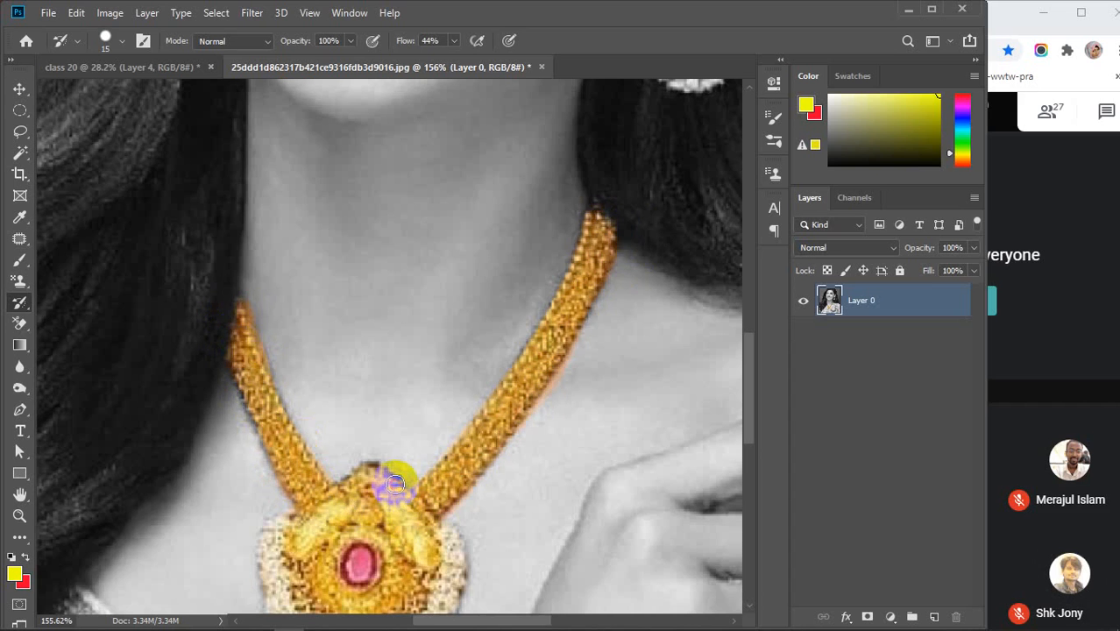
mouse_move(395, 481)
left_mouse_down()
mouse_move(336, 484)
mouse_move(372, 471)
left_mouse_up()
scroll(373, 471, "down", 2)
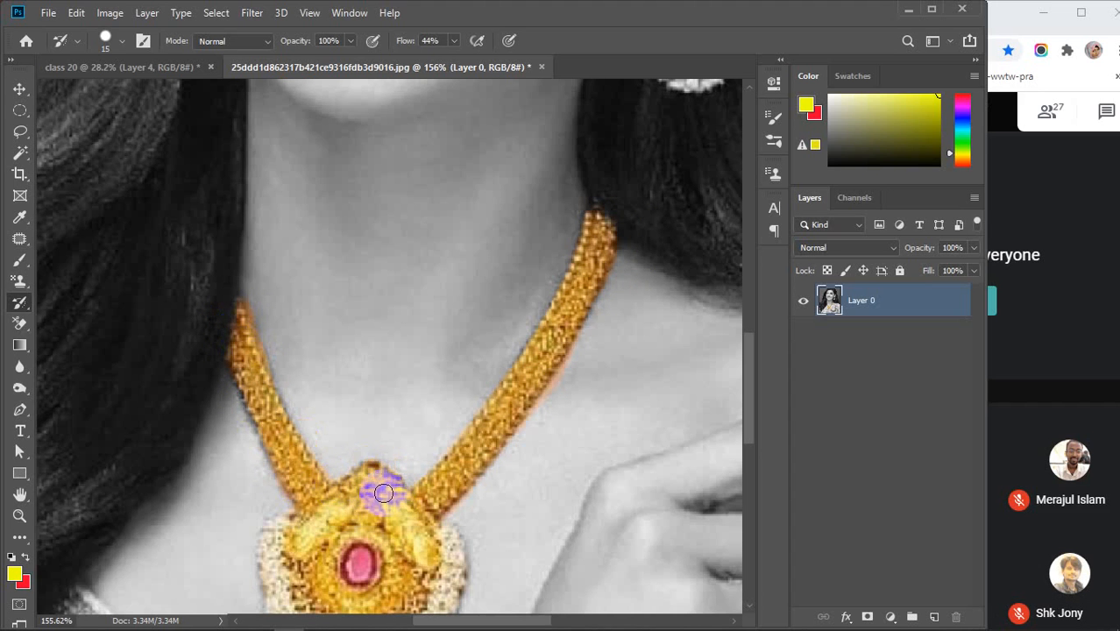
scroll(375, 482, "down", 4)
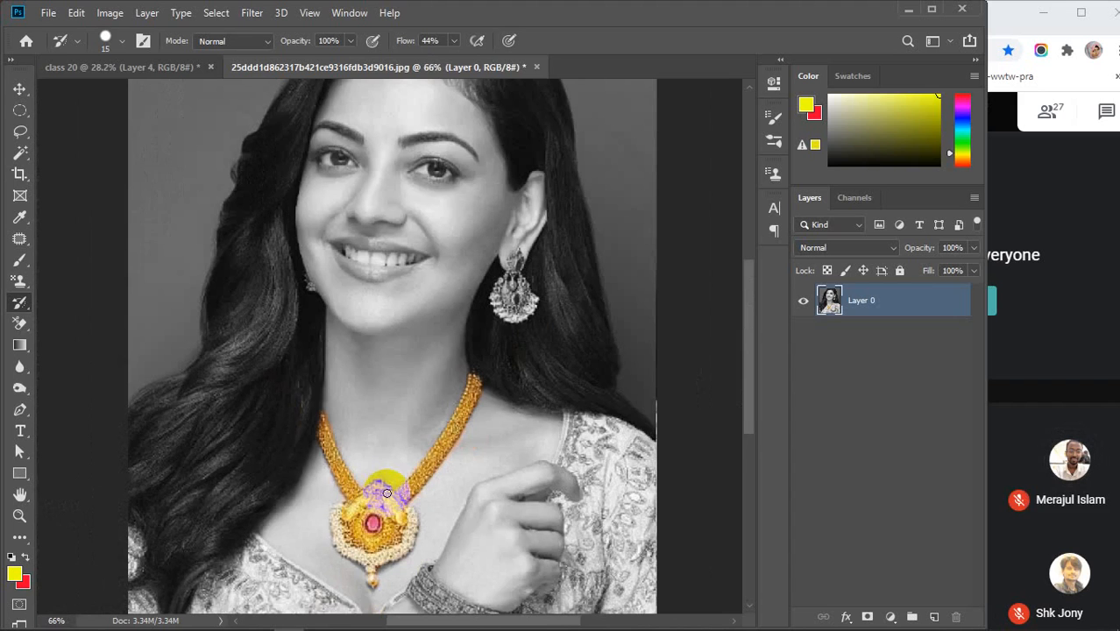
scroll(383, 493, "down", 2)
left_click_drag(458, 410, 454, 394)
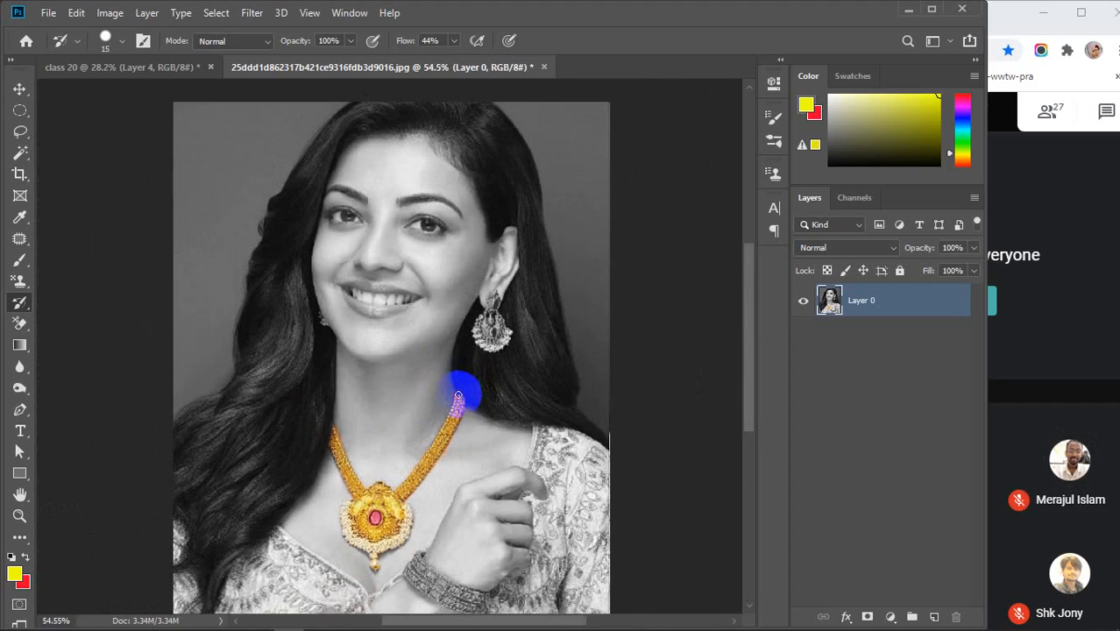
left_click_drag(467, 402, 463, 405)
left_click(434, 256)
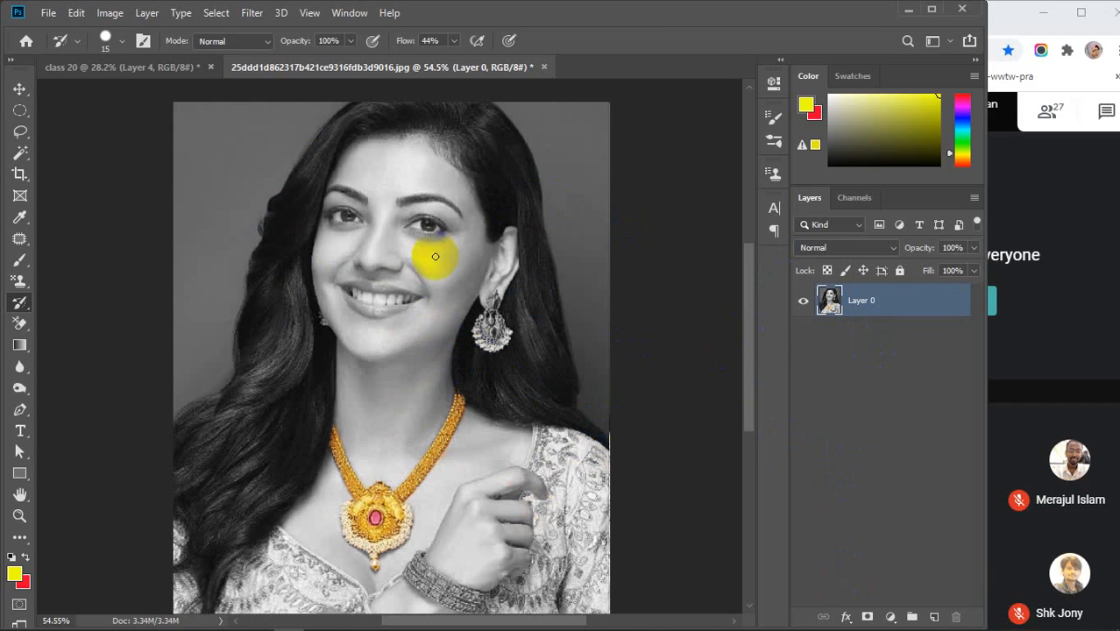
mouse_move(436, 251)
left_mouse_down()
mouse_move(399, 308)
mouse_move(425, 347)
left_mouse_up()
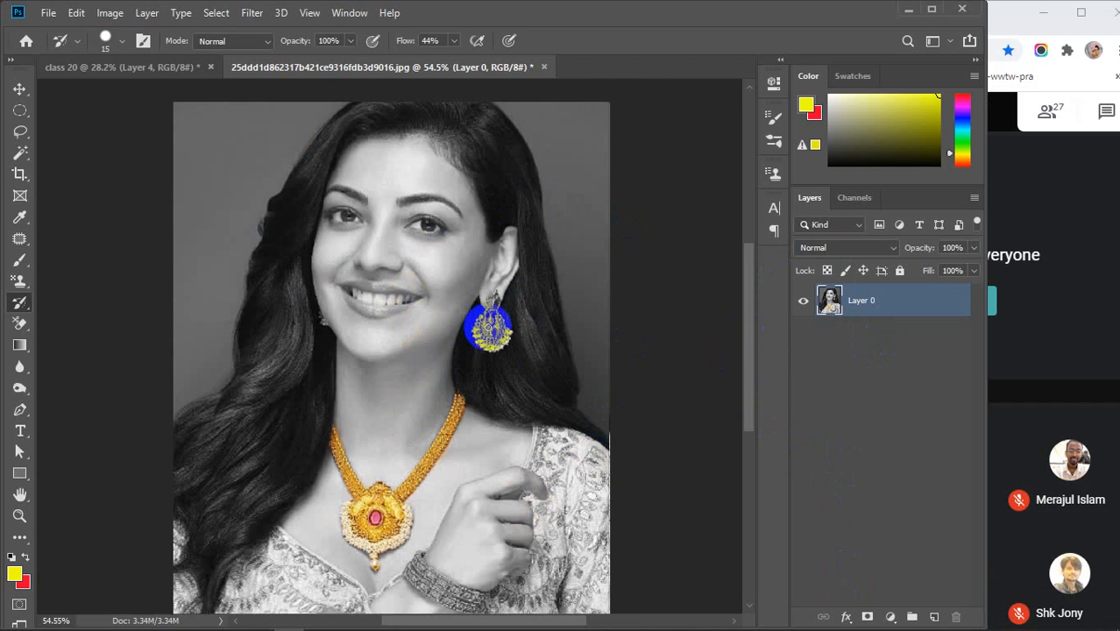
- Paint the gold colour back into the body and stud of the large dangling earring with the History Brush at size 15
scroll(492, 349, "up", 5)
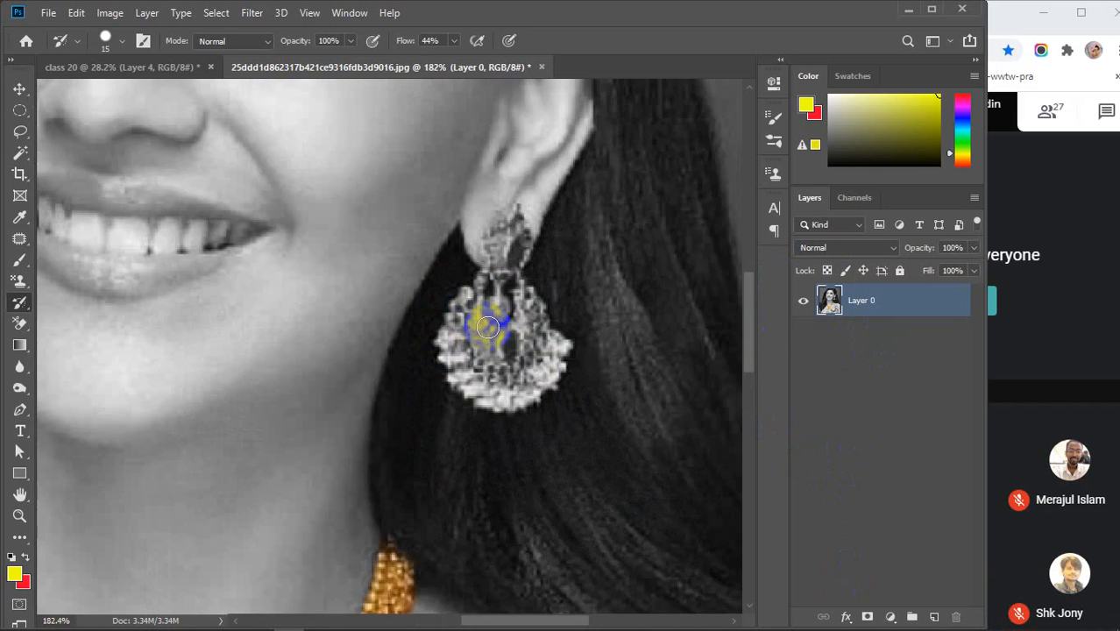
scroll(488, 327, "up", 2)
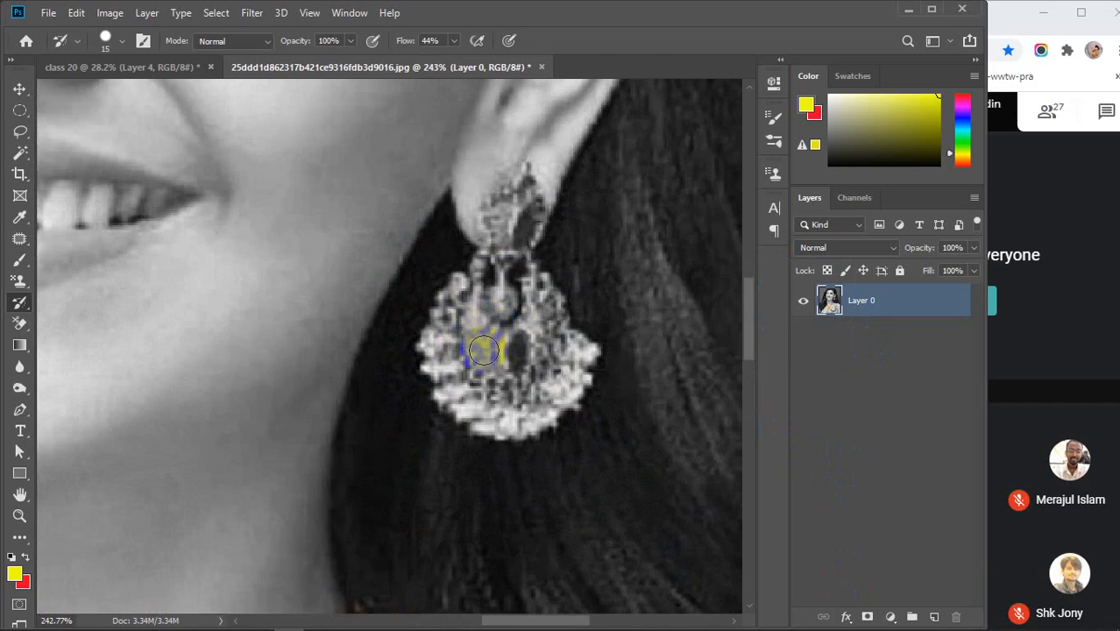
mouse_move(471, 355)
left_mouse_down()
mouse_move(457, 284)
mouse_move(431, 342)
mouse_move(452, 405)
mouse_move(533, 421)
mouse_move(491, 417)
mouse_move(525, 422)
mouse_move(573, 390)
mouse_move(590, 359)
mouse_move(496, 324)
mouse_move(567, 357)
mouse_move(450, 348)
mouse_move(534, 348)
mouse_move(454, 348)
mouse_move(558, 363)
mouse_move(463, 370)
mouse_move(563, 375)
mouse_move(498, 396)
mouse_move(469, 361)
mouse_move(468, 373)
mouse_move(499, 397)
mouse_move(479, 349)
mouse_move(489, 264)
mouse_move(474, 295)
mouse_move(486, 264)
mouse_move(493, 298)
mouse_move(506, 289)
mouse_move(506, 260)
mouse_move(533, 268)
mouse_move(570, 312)
mouse_move(505, 276)
mouse_move(513, 268)
mouse_move(458, 313)
mouse_move(523, 349)
mouse_move(502, 255)
mouse_move(510, 183)
mouse_move(487, 243)
mouse_move(520, 180)
mouse_move(532, 226)
mouse_move(520, 195)
mouse_move(515, 222)
left_mouse_up()
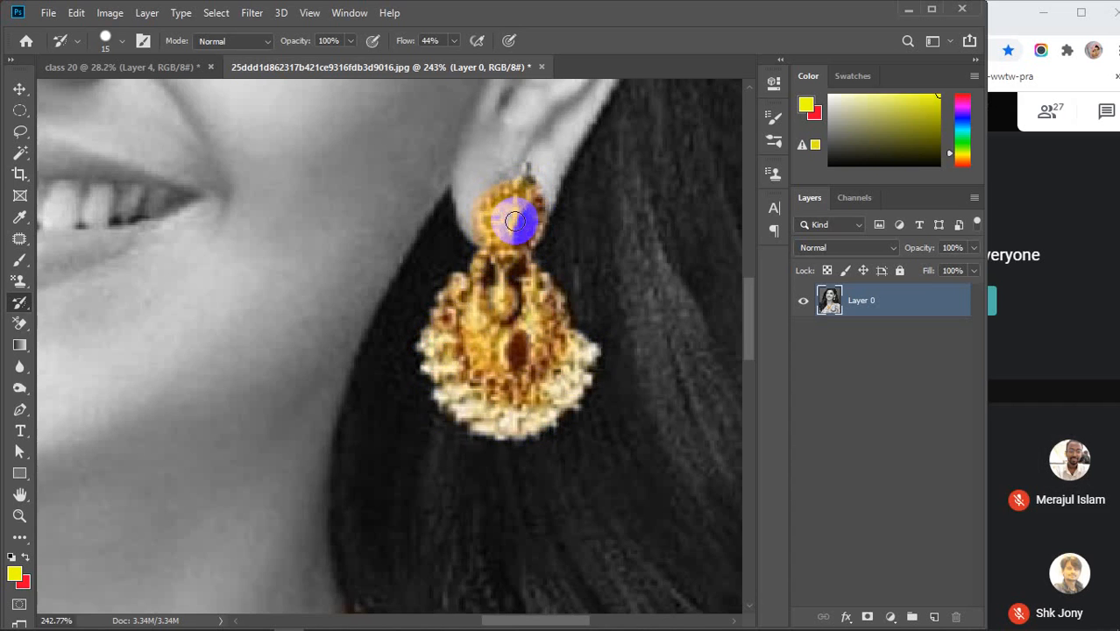
- Reduce the History Brush to size 6 and restore the colour of the large earring's upper tip and outer edge
key("bracketleft")
key("bracketleft")
key("bracketleft")
key("bracketleft")
key("bracketleft")
mouse_move(525, 167)
left_mouse_down()
mouse_move(508, 192)
mouse_move(524, 180)
mouse_move(501, 186)
mouse_move(523, 205)
mouse_move(516, 171)
mouse_move(495, 194)
mouse_move(518, 204)
mouse_move(524, 316)
mouse_move(525, 298)
mouse_move(506, 285)
mouse_move(481, 317)
mouse_move(494, 274)
mouse_move(508, 367)
mouse_move(532, 381)
mouse_move(529, 280)
mouse_move(578, 317)
left_mouse_up()
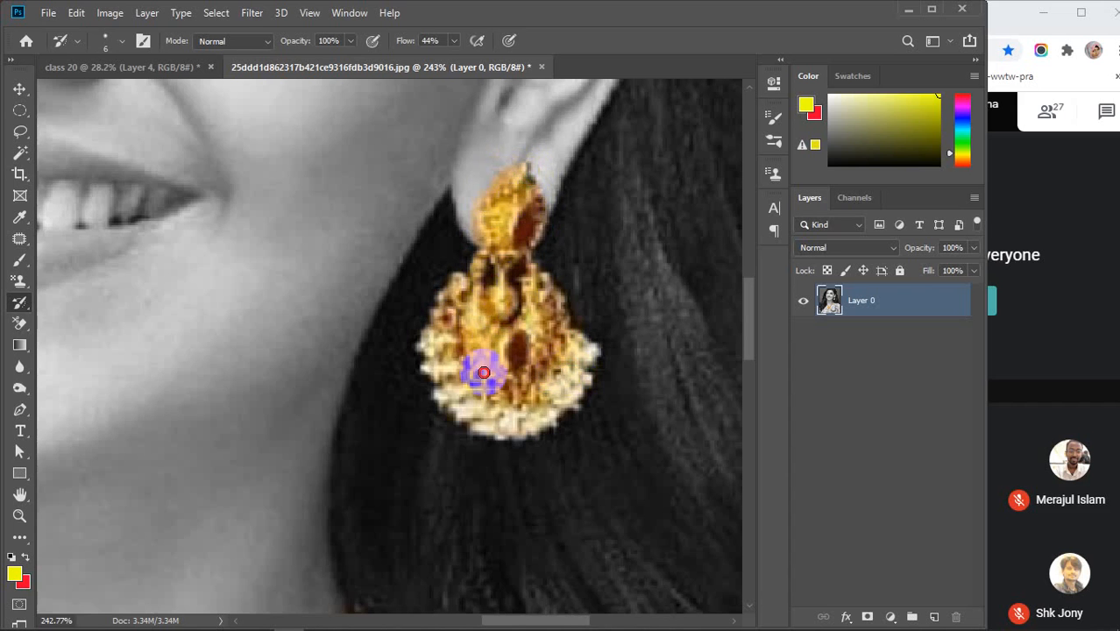
- Restore the gold colour of the small, partly hidden earring beside the jaw with the History Brush at size 6
scroll(552, 354, "down", 6)
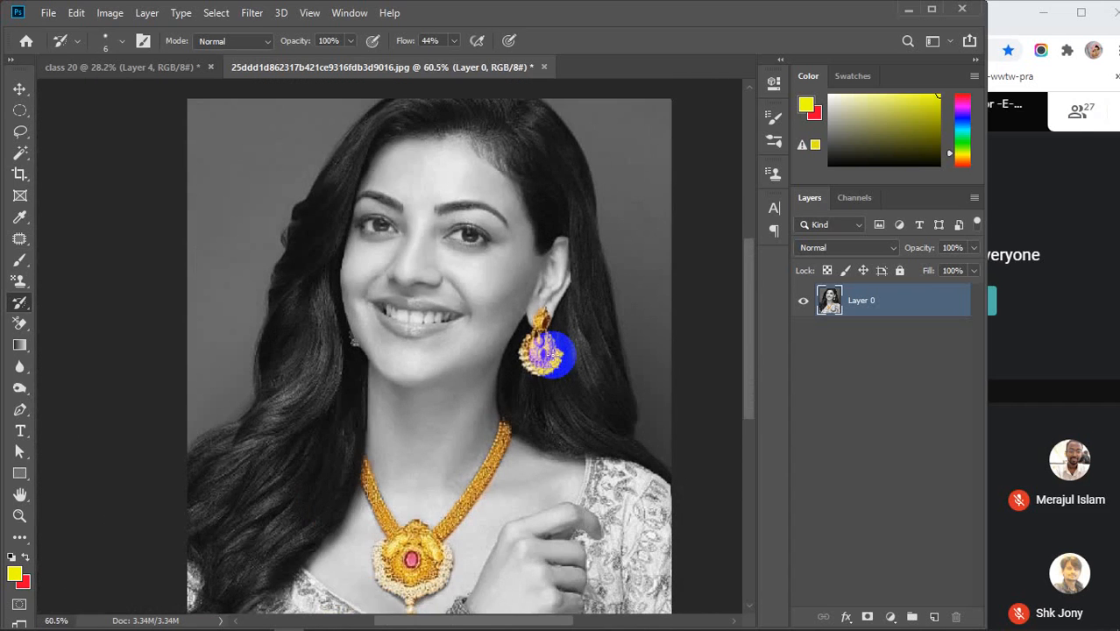
scroll(349, 350, "up", 6)
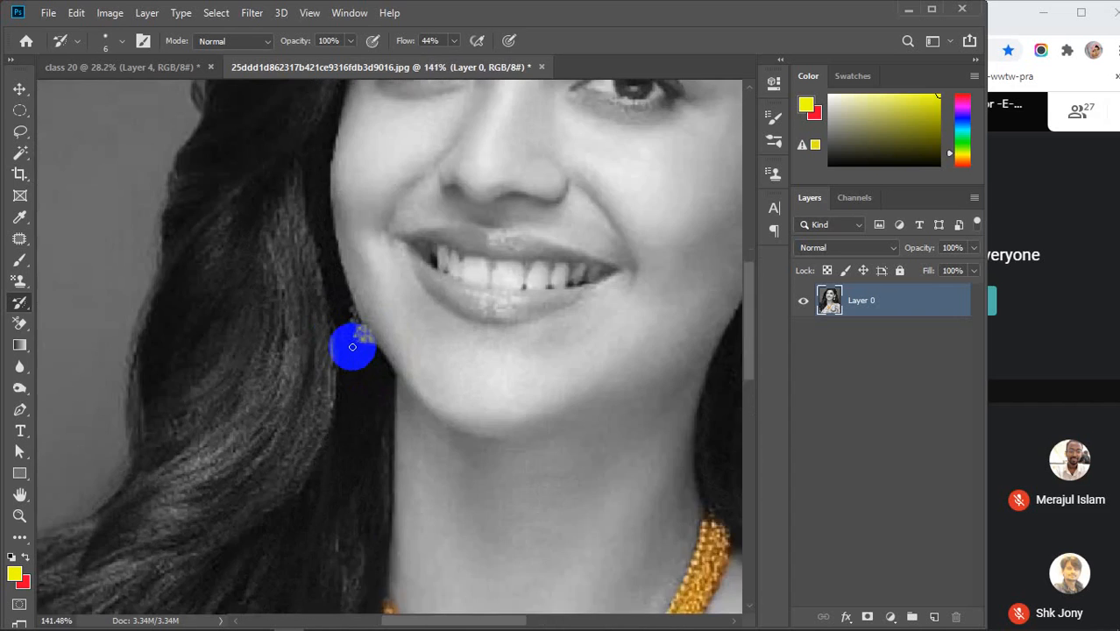
scroll(354, 342, "up", 2)
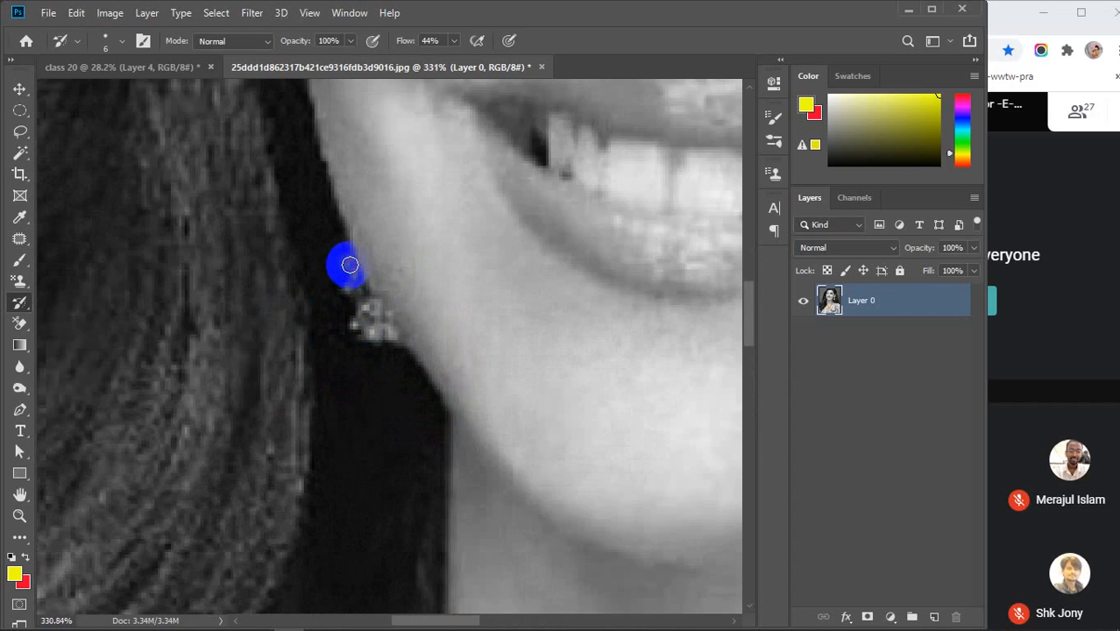
mouse_move(354, 274)
left_mouse_down()
mouse_move(386, 306)
mouse_move(367, 302)
mouse_move(390, 332)
mouse_move(362, 312)
mouse_move(358, 326)
mouse_move(389, 332)
mouse_move(369, 317)
mouse_move(386, 336)
mouse_move(373, 303)
mouse_move(373, 331)
left_mouse_up()
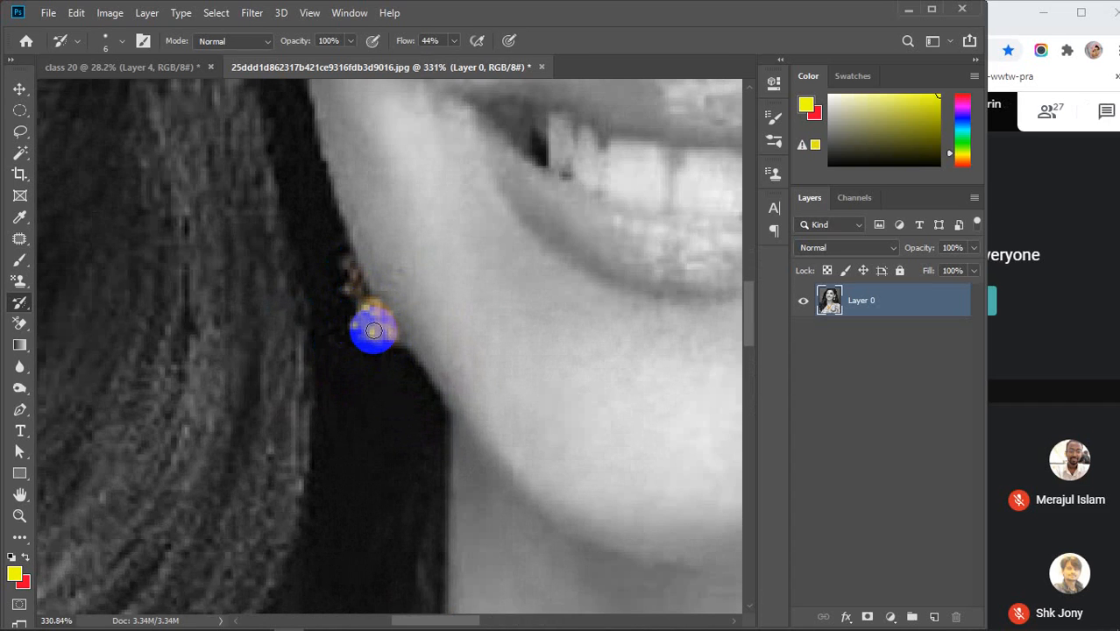
scroll(373, 330, "down", 5)
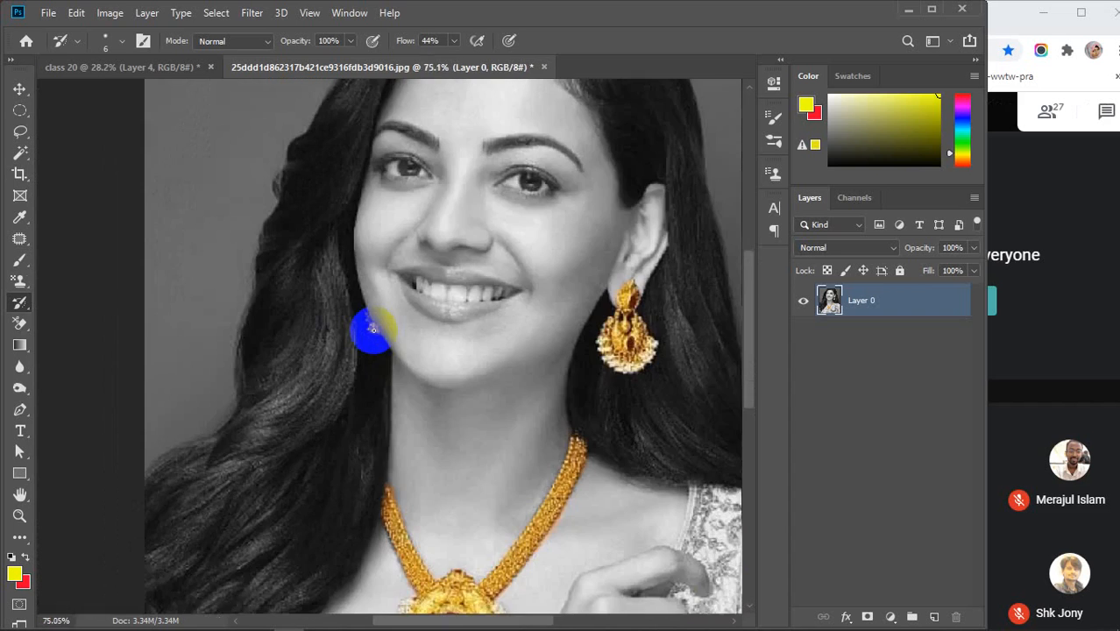
- Enlarge the History Brush to size 35 and paint the gold colour back along the whole bracelet on the wrist
scroll(373, 330, "down", 3)
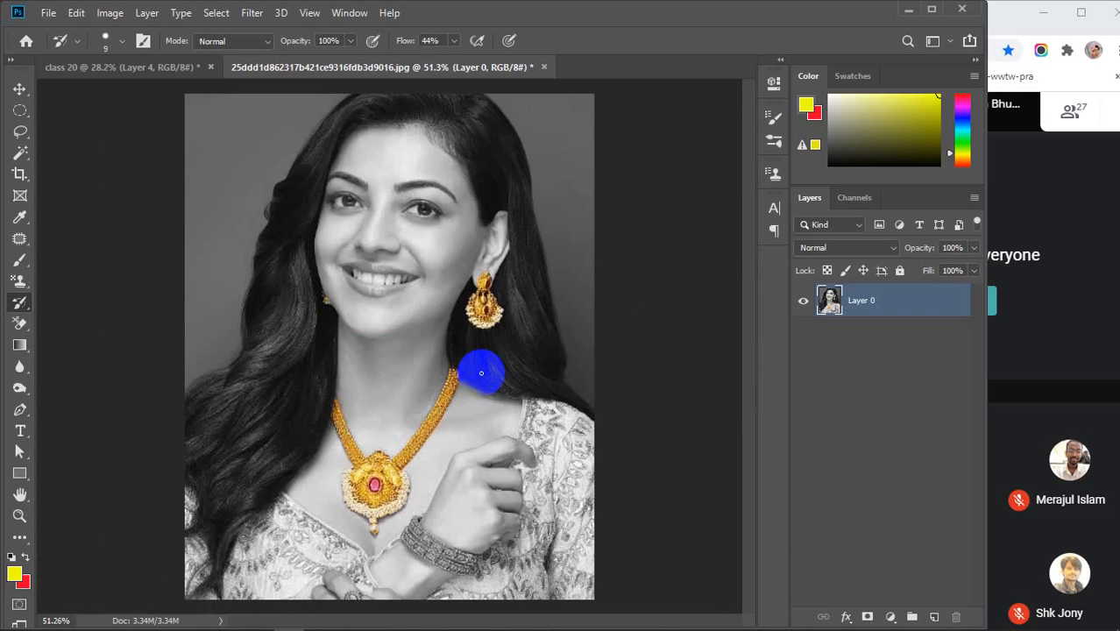
key("]")
key("]")
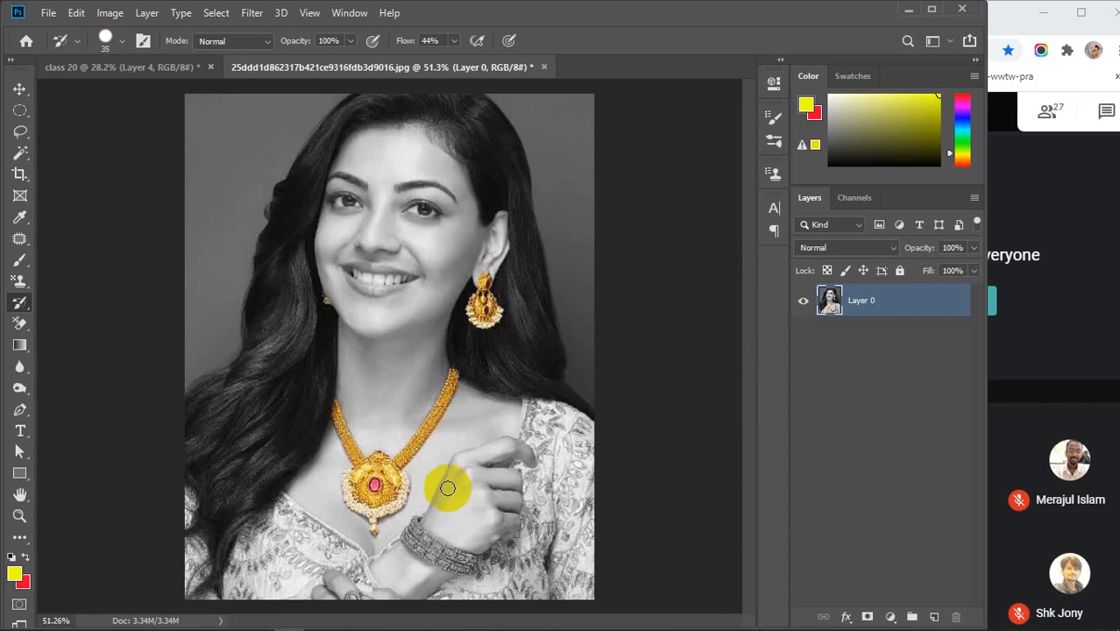
scroll(425, 585, "up", 2)
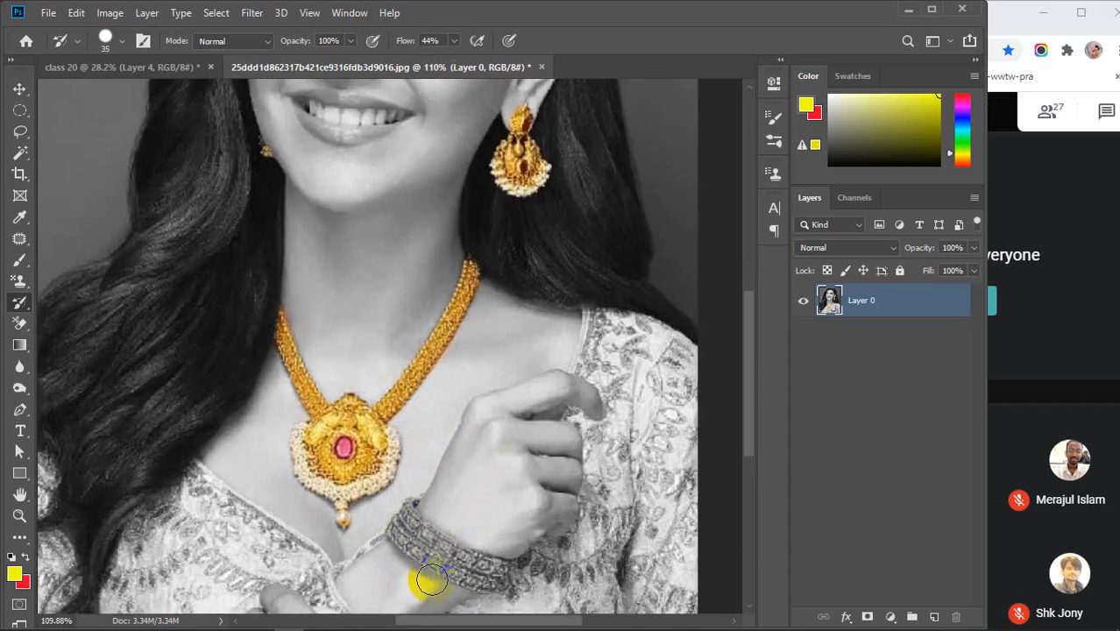
scroll(431, 579, "up", 1)
left_click(570, 562)
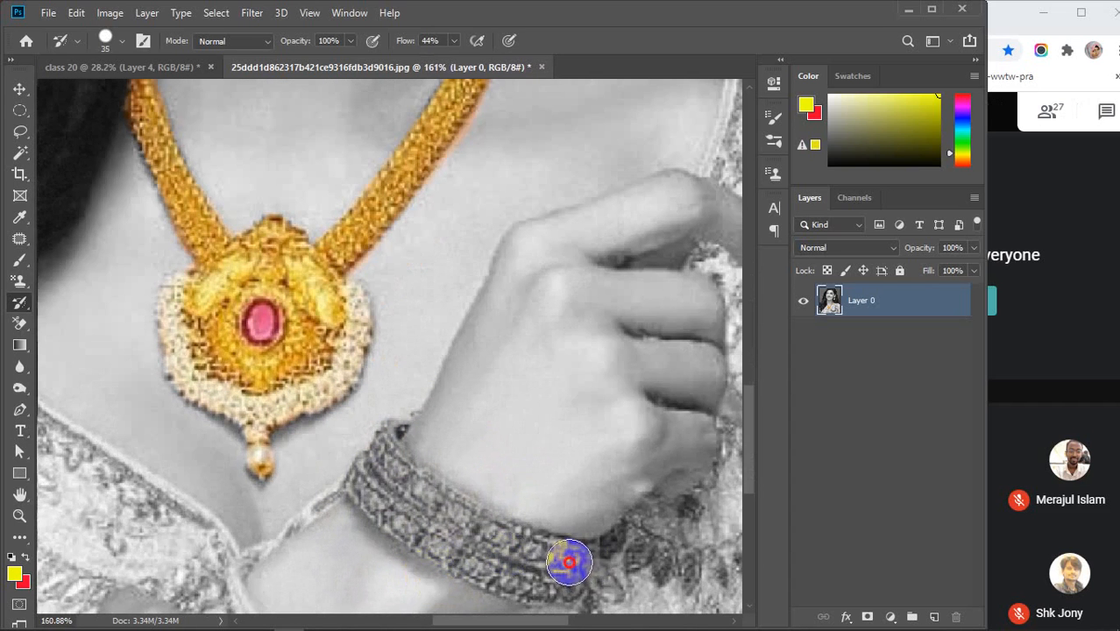
mouse_move(570, 562)
left_mouse_down()
mouse_move(531, 567)
mouse_move(563, 558)
mouse_move(483, 547)
mouse_move(548, 561)
mouse_move(442, 521)
mouse_move(450, 539)
mouse_move(483, 532)
mouse_move(372, 481)
mouse_move(388, 452)
mouse_move(448, 511)
mouse_move(377, 473)
mouse_move(398, 482)
mouse_move(385, 459)
mouse_move(387, 474)
mouse_move(363, 483)
mouse_move(460, 536)
mouse_move(405, 522)
mouse_move(510, 566)
mouse_move(451, 550)
mouse_move(476, 564)
mouse_move(568, 592)
left_mouse_up()
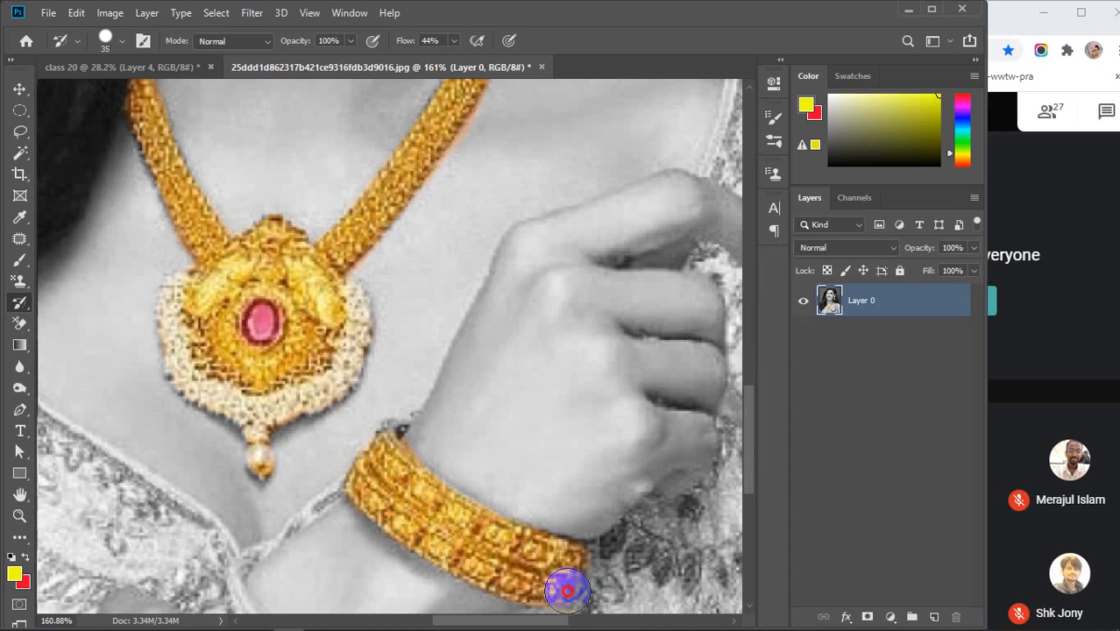
- Restore the remaining grey parts at both ends of the bracelet with the History Brush, reducing the brush size to 10
scroll(557, 578, "down", 4)
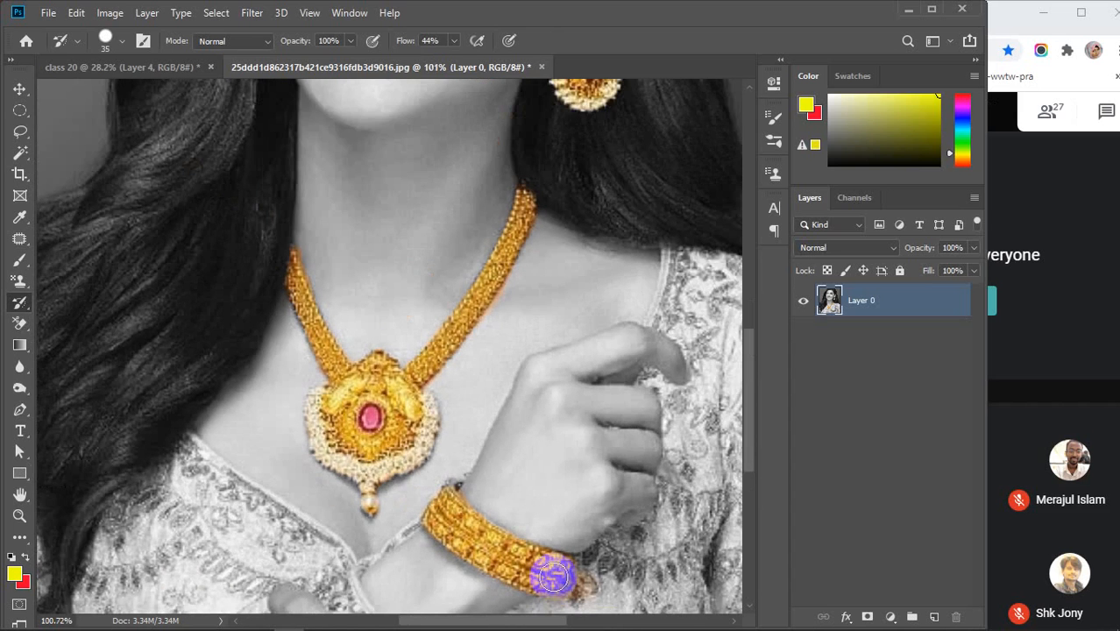
scroll(554, 576, "down", 1)
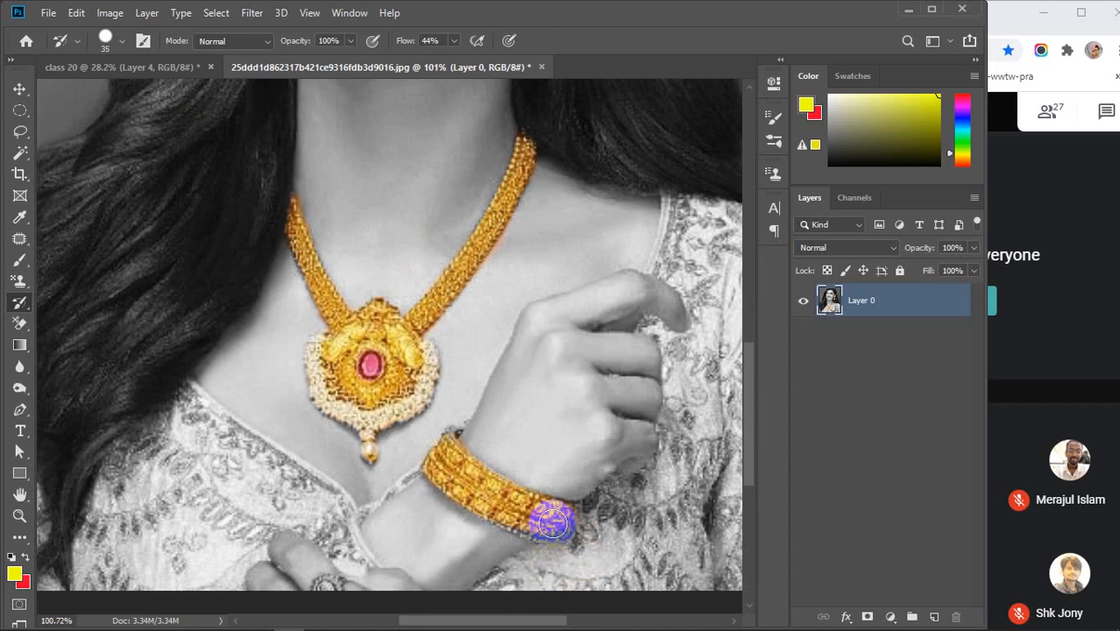
mouse_move(553, 524)
left_mouse_down()
mouse_move(498, 513)
mouse_move(564, 516)
mouse_move(545, 525)
mouse_move(500, 512)
mouse_move(437, 450)
mouse_move(458, 430)
mouse_move(430, 443)
mouse_move(440, 460)
mouse_move(452, 435)
mouse_move(454, 461)
mouse_move(445, 433)
mouse_move(433, 464)
mouse_move(519, 512)
mouse_move(499, 519)
mouse_move(551, 530)
mouse_move(561, 509)
mouse_move(541, 529)
mouse_move(567, 523)
mouse_move(536, 521)
left_mouse_up()
key("bracketleft")
key("bracketleft")
- Restore the colour of the finger ring at the photo's lower edge with the History Brush, reducing the size to 10 for its edges
scroll(534, 520, "down", 5)
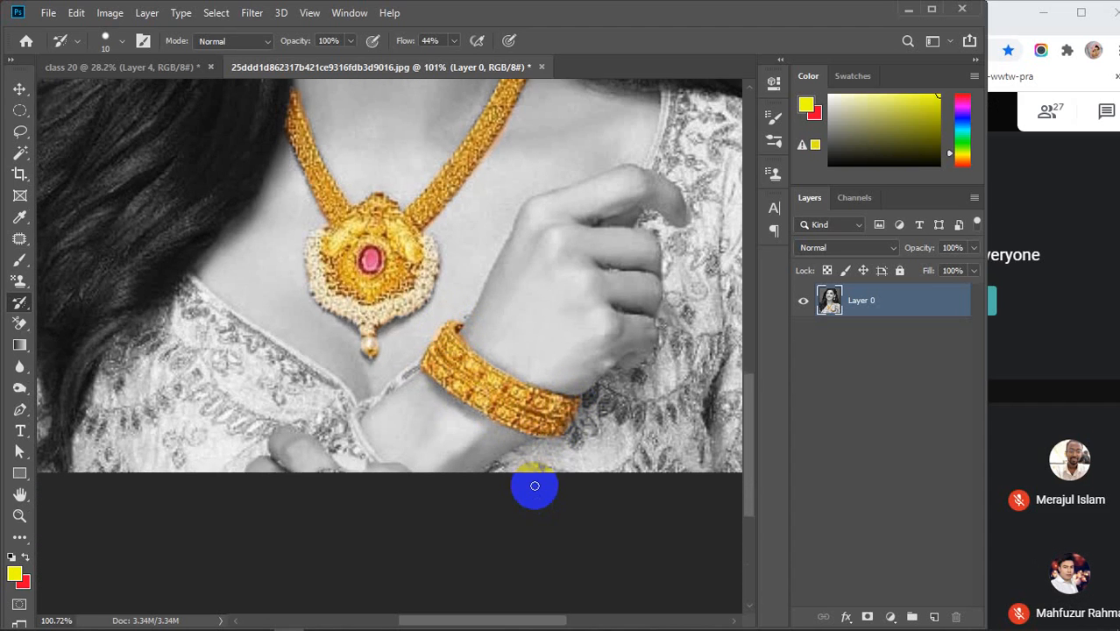
key("]")
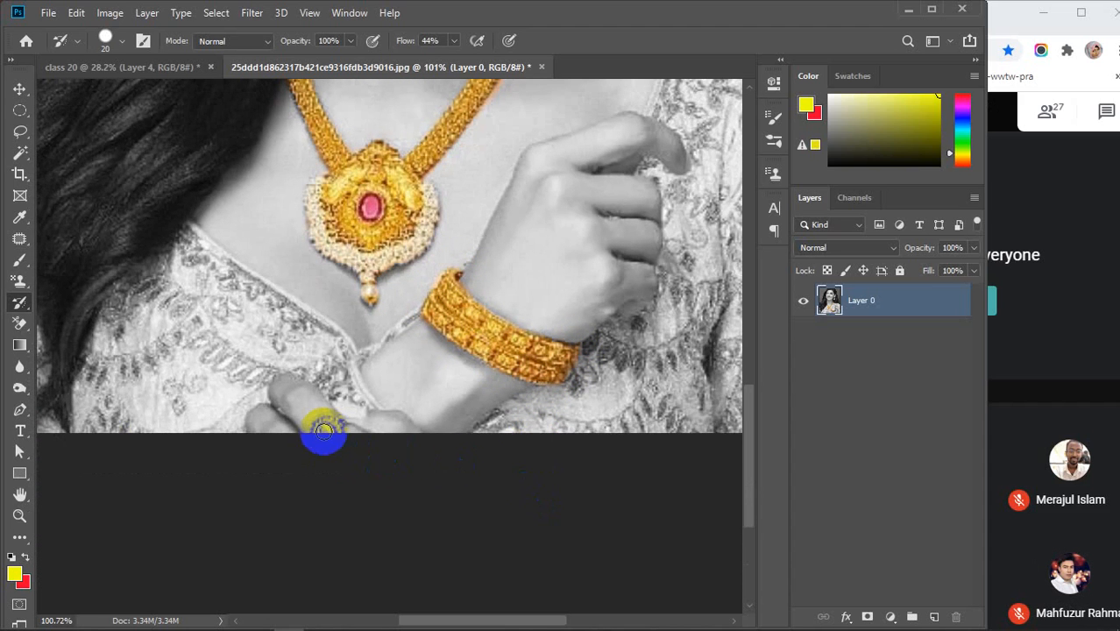
key("]")
mouse_move(324, 431)
left_mouse_down()
mouse_move(341, 443)
mouse_move(337, 430)
left_mouse_up()
key("[")
key("[")
key("[")
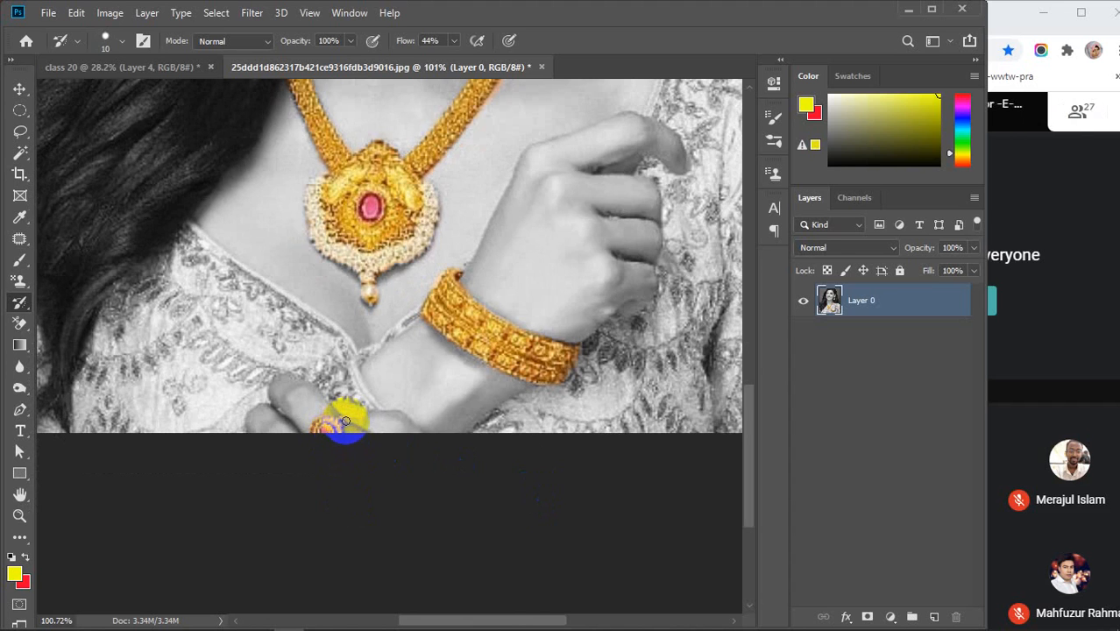
mouse_move(341, 422)
left_mouse_down()
mouse_move(335, 430)
mouse_move(345, 423)
left_mouse_up()
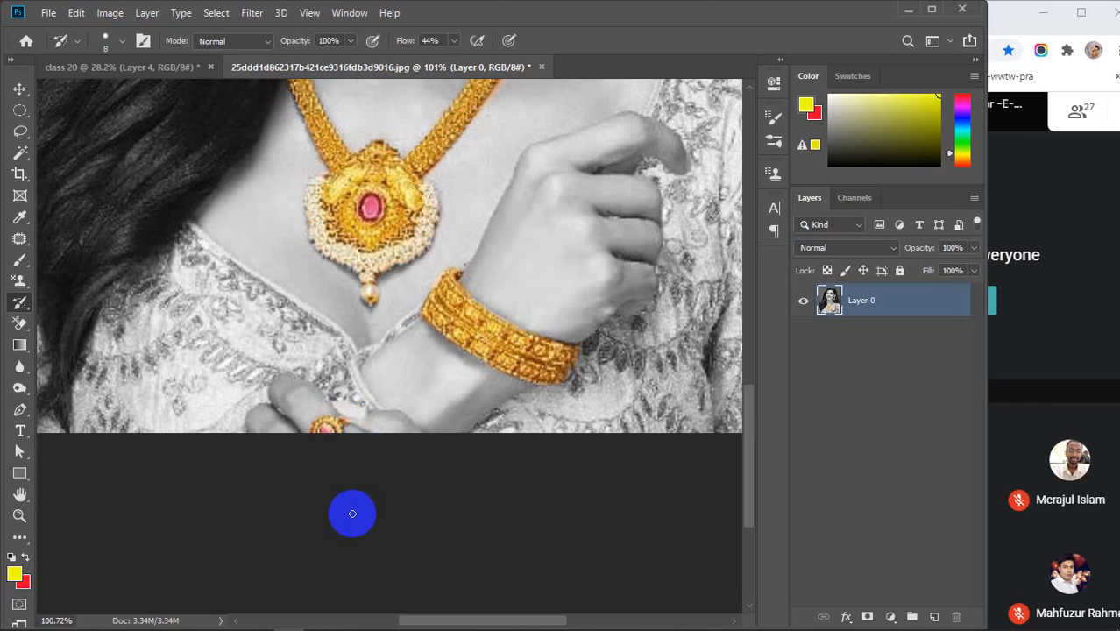
scroll(352, 511, "down", 5)
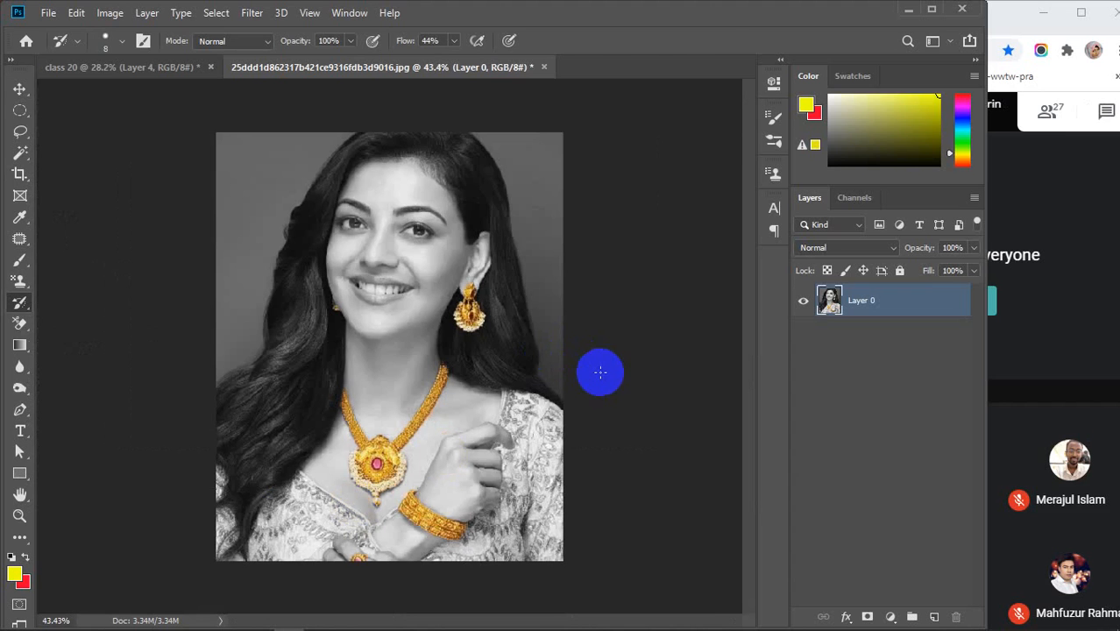
- Reselect the History Brush Tool and paint the original colour back into the lower lip at brush size 10
key("v")
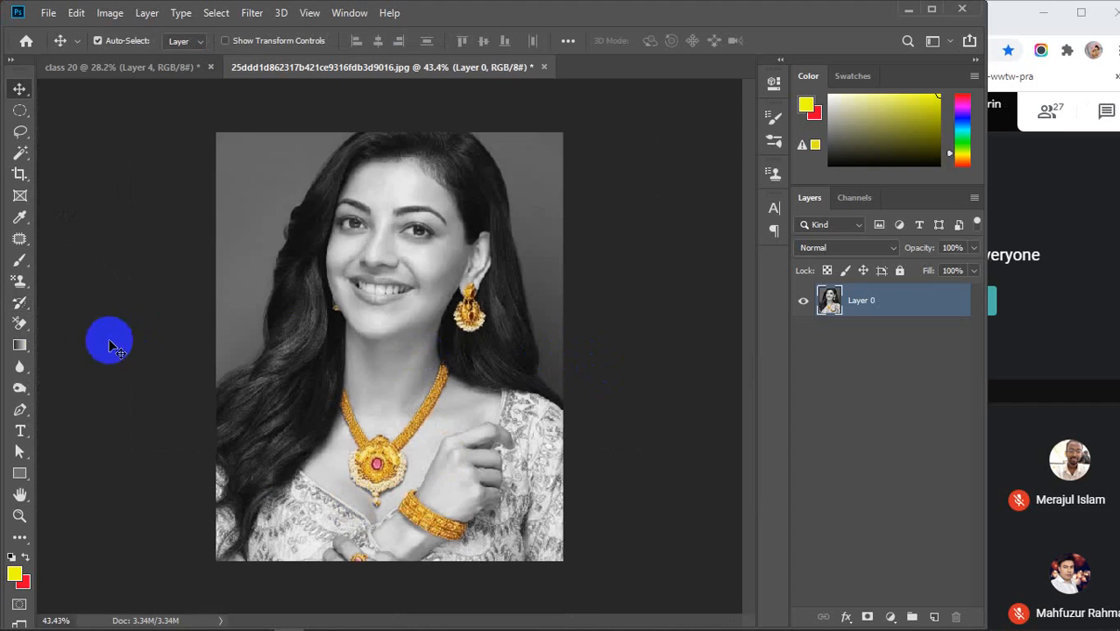
left_click_drag(20, 303, 41, 308)
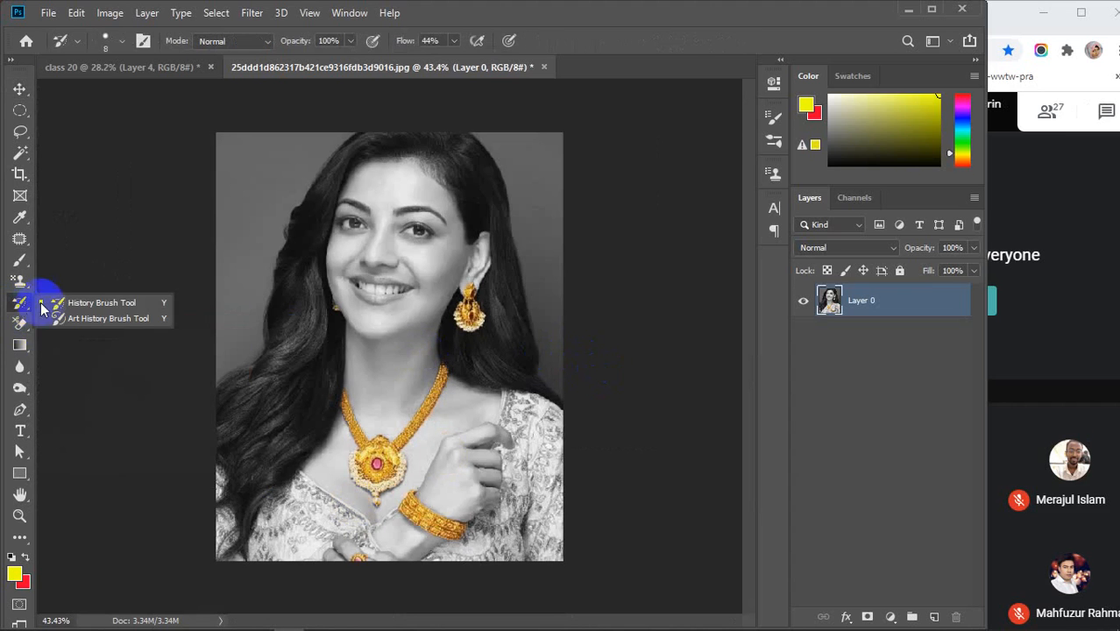
left_click(93, 303)
scroll(415, 273, "up", 5)
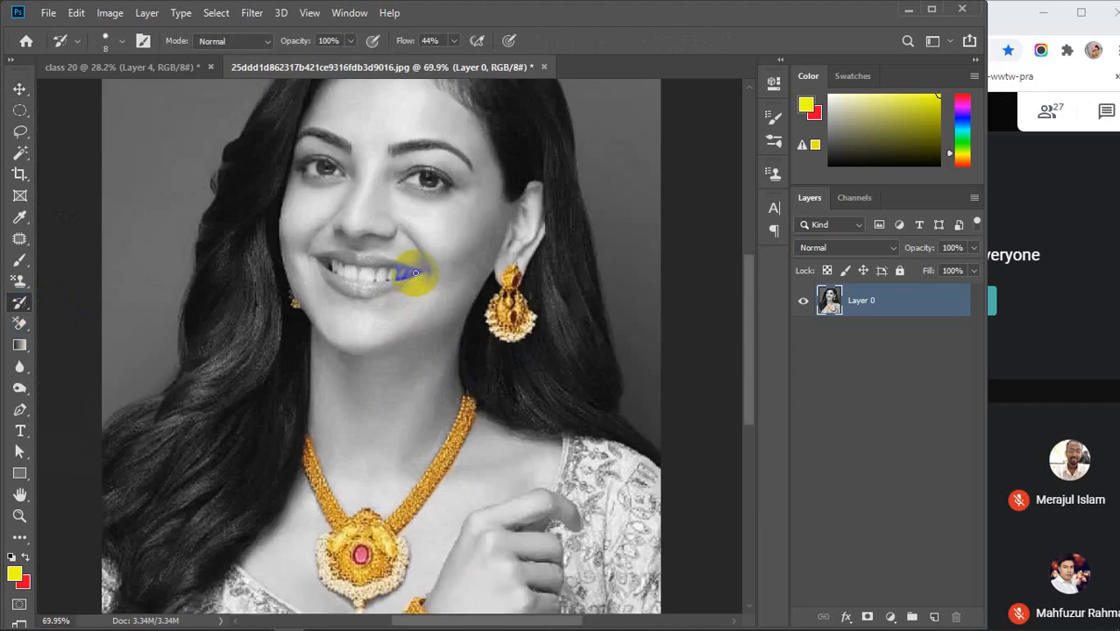
scroll(415, 272, "up", 9)
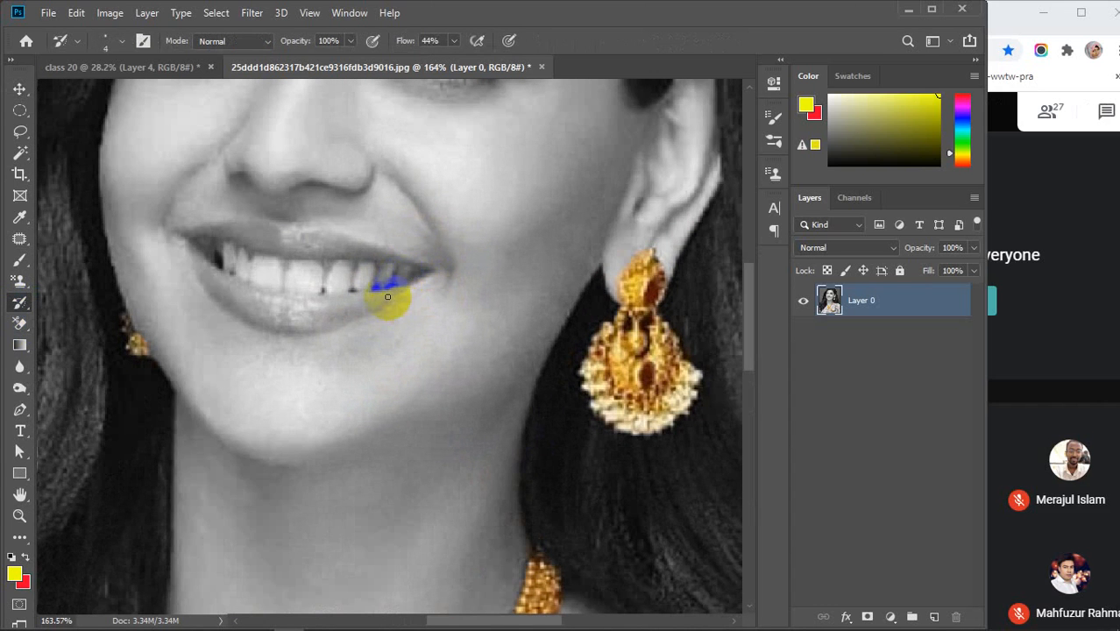
mouse_move(387, 296)
left_mouse_down()
mouse_move(278, 308)
mouse_move(208, 282)
mouse_move(188, 254)
left_mouse_up()
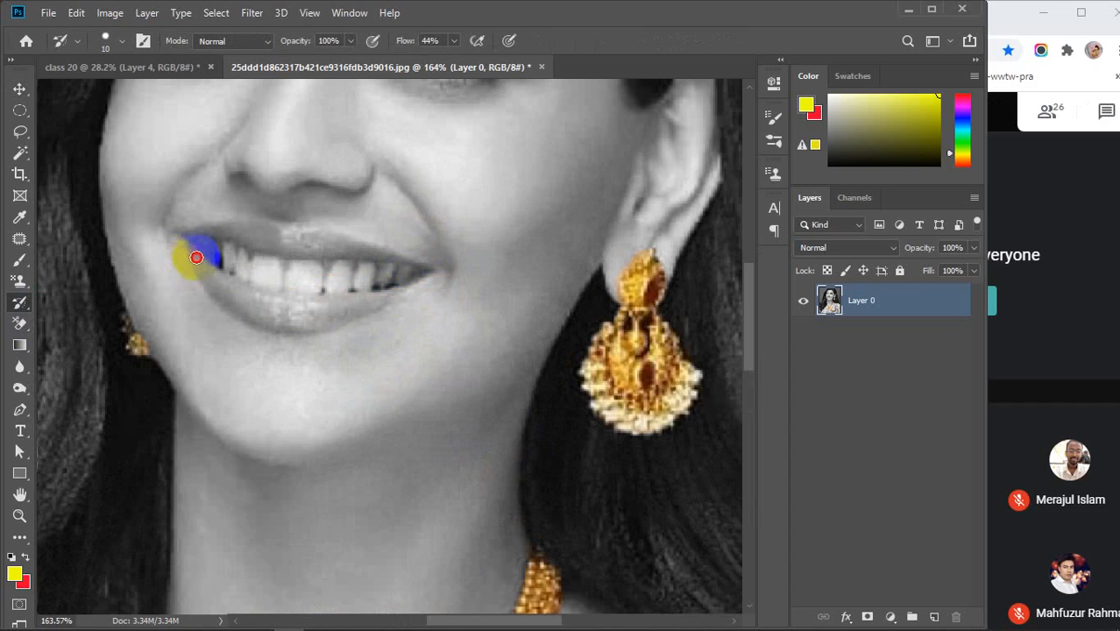
mouse_move(206, 271)
left_mouse_down()
mouse_move(326, 320)
mouse_move(197, 264)
mouse_move(216, 292)
mouse_move(264, 314)
mouse_move(213, 294)
mouse_move(241, 319)
mouse_move(302, 331)
mouse_move(399, 295)
mouse_move(258, 299)
mouse_move(219, 275)
mouse_move(292, 299)
mouse_move(354, 300)
mouse_move(271, 312)
mouse_move(340, 309)
mouse_move(287, 321)
mouse_move(416, 292)
mouse_move(360, 305)
mouse_move(395, 300)
mouse_move(424, 281)
mouse_move(376, 285)
mouse_move(413, 288)
mouse_move(358, 317)
mouse_move(280, 295)
mouse_move(290, 247)
left_mouse_up()
- Set the History Brush to size 8 and paint the original colour back into the upper lip
key("bracketleft")
key("bracketleft")
key("bracketleft")
key("bracketleft")
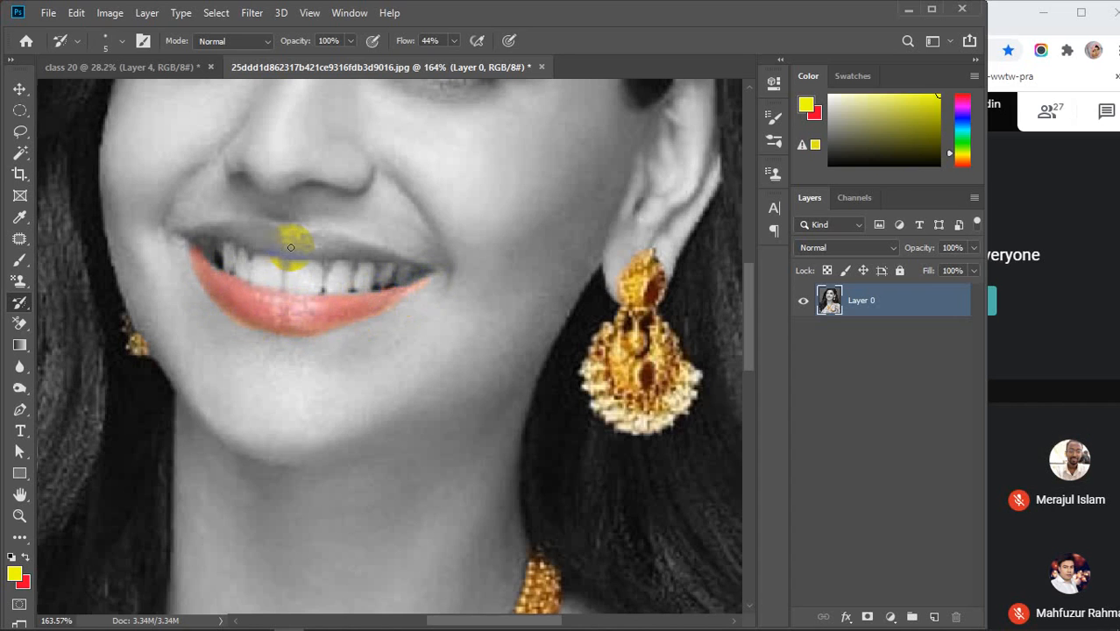
key("bracketright")
key("bracketright")
key("bracketright")
key("bracketright")
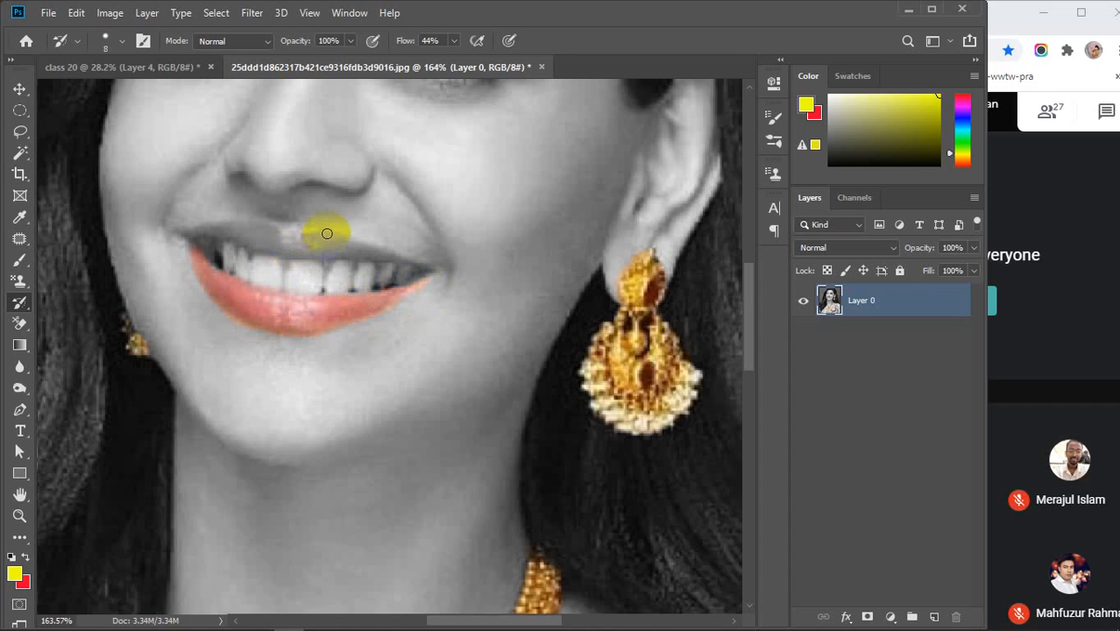
mouse_move(327, 235)
left_mouse_down()
mouse_move(289, 246)
mouse_move(335, 234)
mouse_move(361, 251)
mouse_move(287, 251)
mouse_move(259, 223)
mouse_move(188, 232)
mouse_move(381, 256)
mouse_move(273, 256)
mouse_move(246, 245)
mouse_move(329, 253)
mouse_move(338, 242)
mouse_move(209, 232)
mouse_move(267, 233)
mouse_move(281, 247)
mouse_move(297, 235)
mouse_move(342, 247)
mouse_move(315, 232)
mouse_move(304, 233)
mouse_move(326, 238)
mouse_move(305, 234)
mouse_move(346, 249)
mouse_move(365, 242)
mouse_move(340, 232)
mouse_move(390, 256)
left_mouse_up()
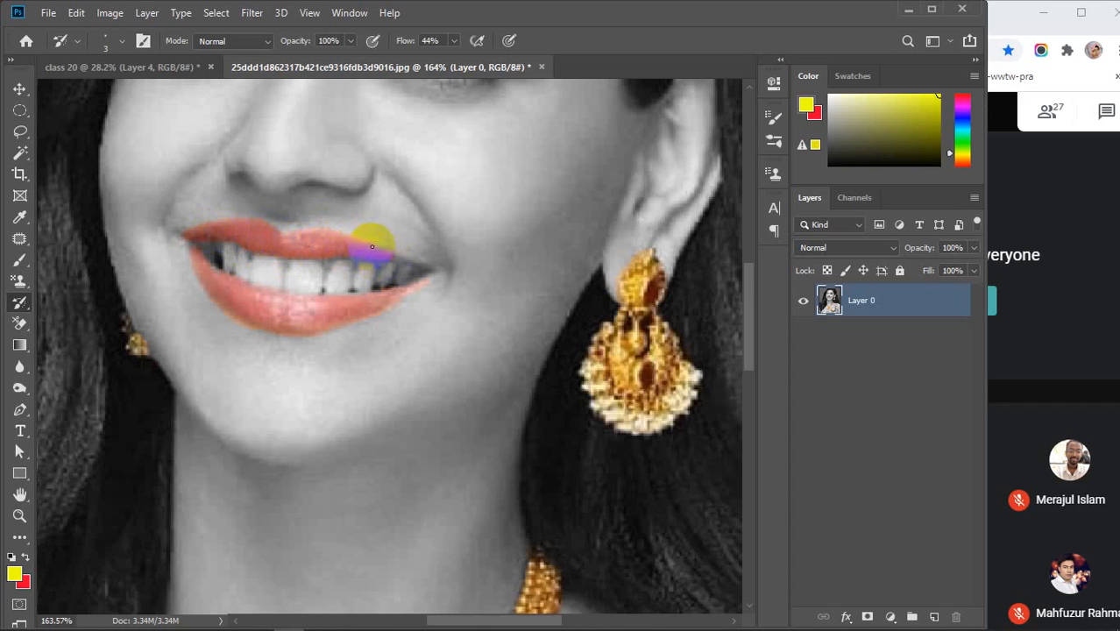
- Restore the colour along the upper lip's thin corner nearest the large earring with the History Brush at size 3
left_click_drag(371, 246, 406, 258)
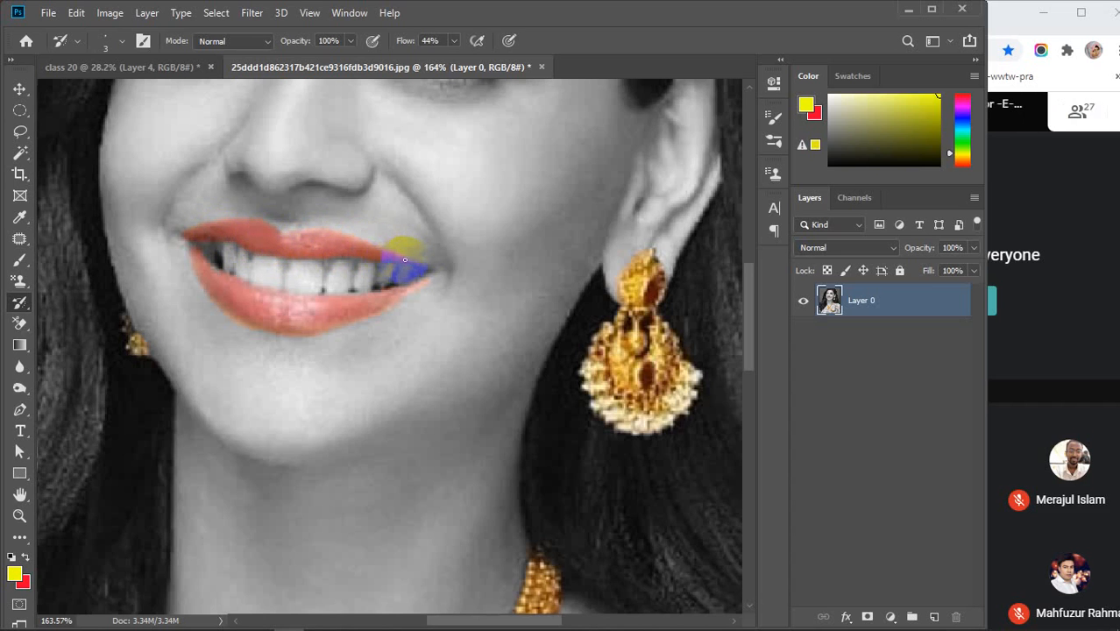
scroll(405, 261, "down", 2)
scroll(302, 283, "down", 3)
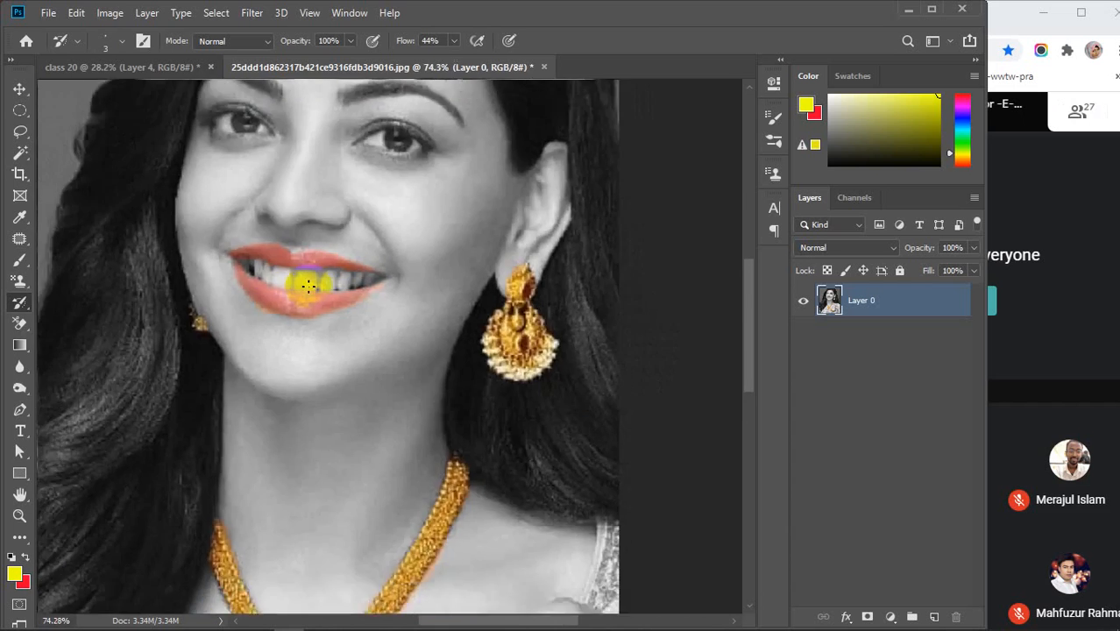
scroll(308, 283, "down", 2)
scroll(407, 329, "down", 1)
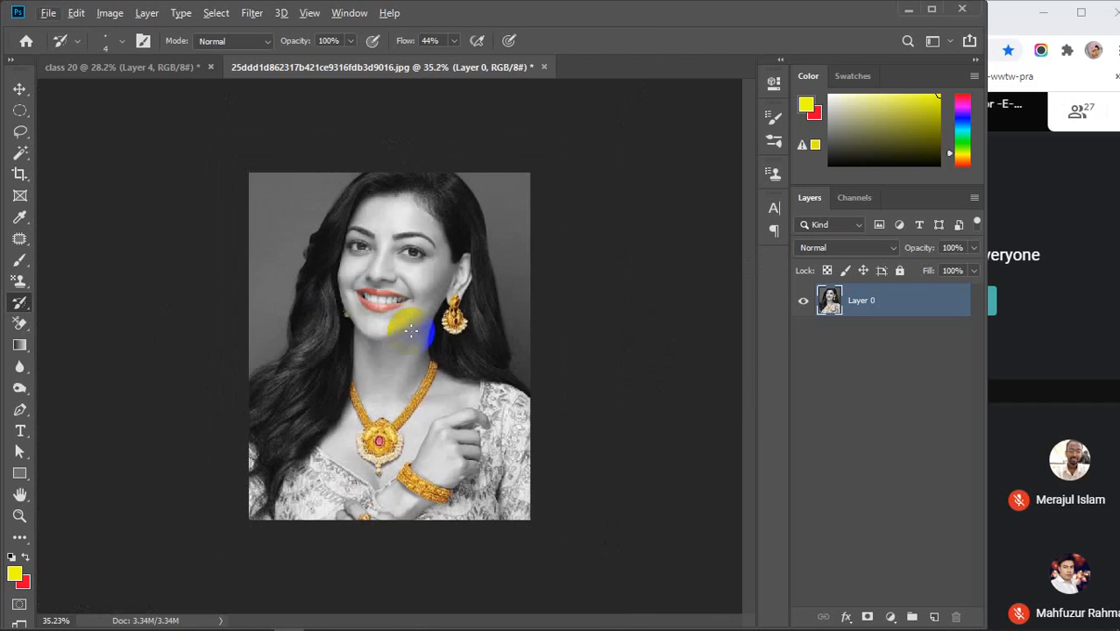
- Deselect the photo layer with the Move Tool and minimise Photoshop to reach the meeting window
left_click(19, 88)
left_click(611, 396)
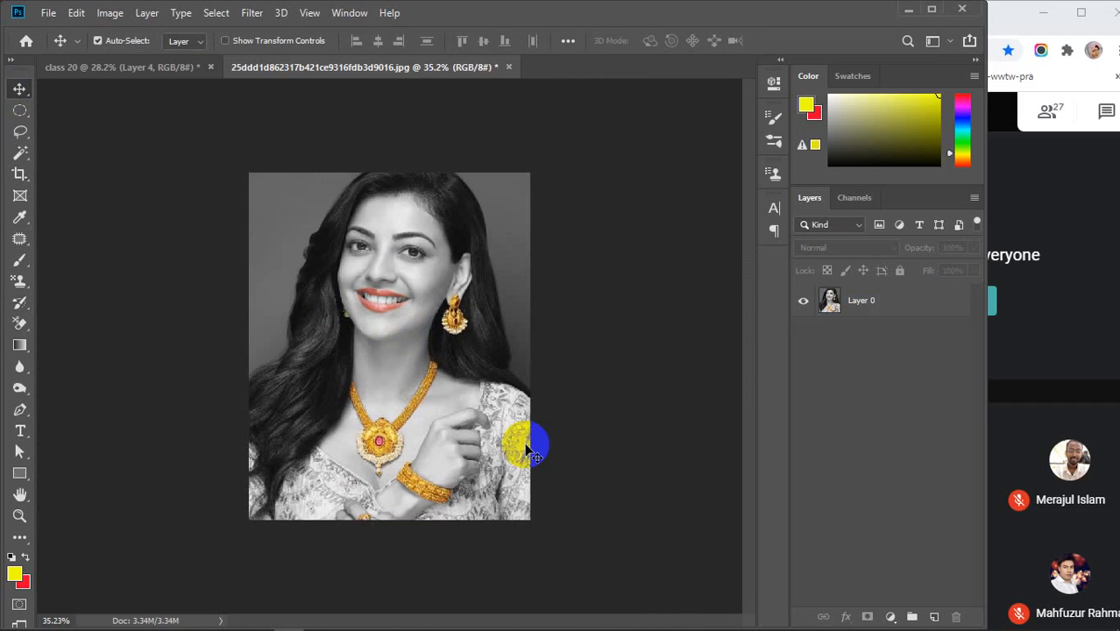
mouse_move(562, 620)
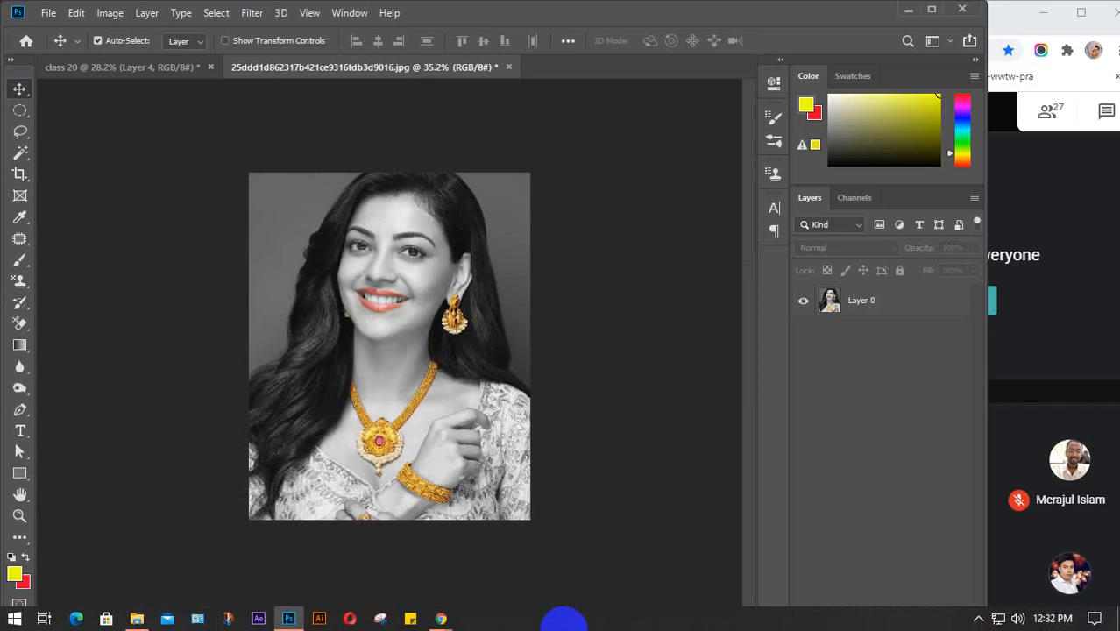
left_click(910, 11)
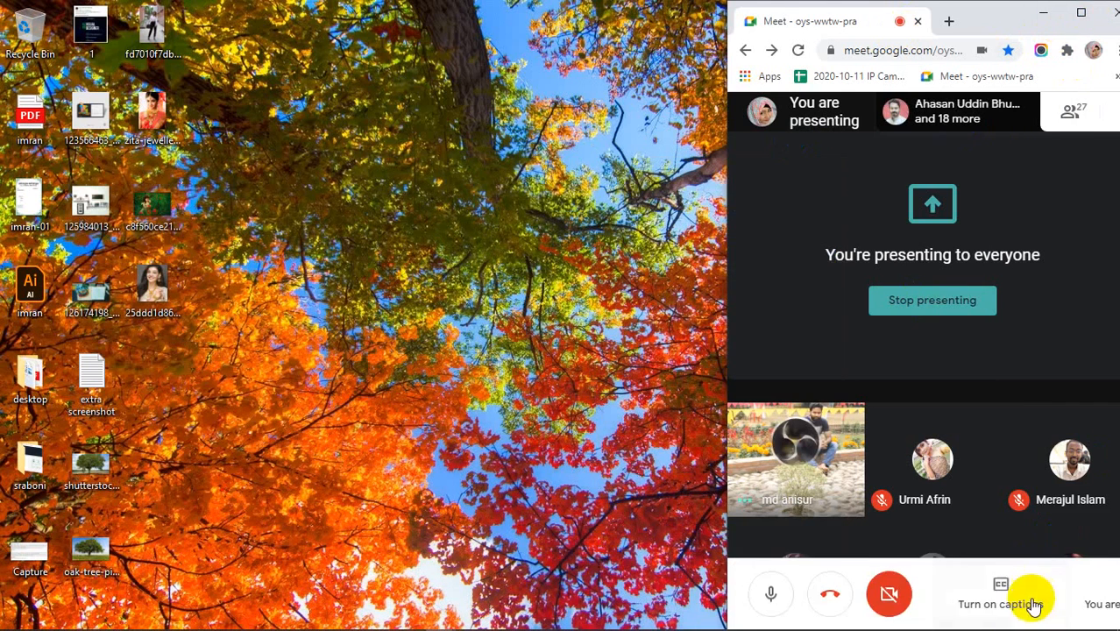
mouse_move(877, 626)
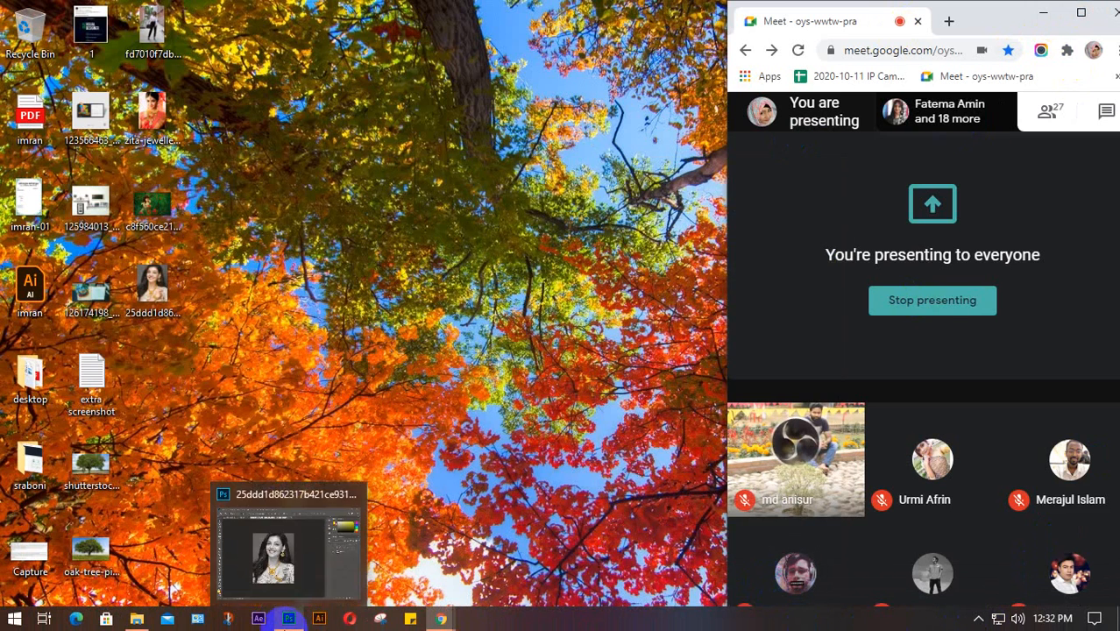
- Return to Photoshop, review the tool groups of the Gradient, Blur and Burn tools, and minimise the program again
left_click(288, 619)
left_click(19, 345)
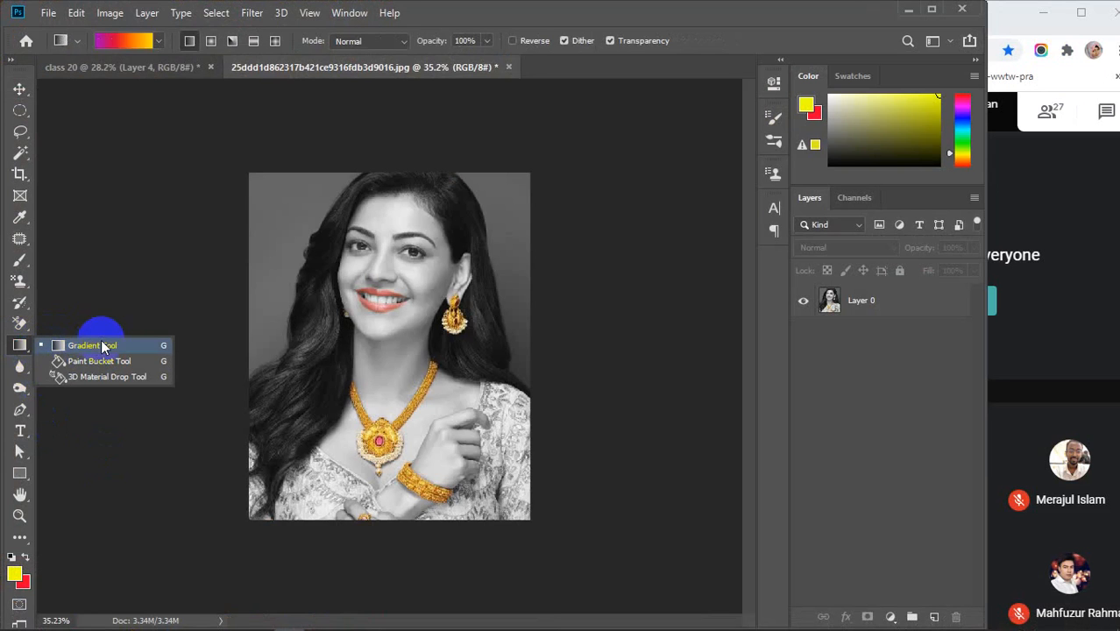
left_click(19, 366)
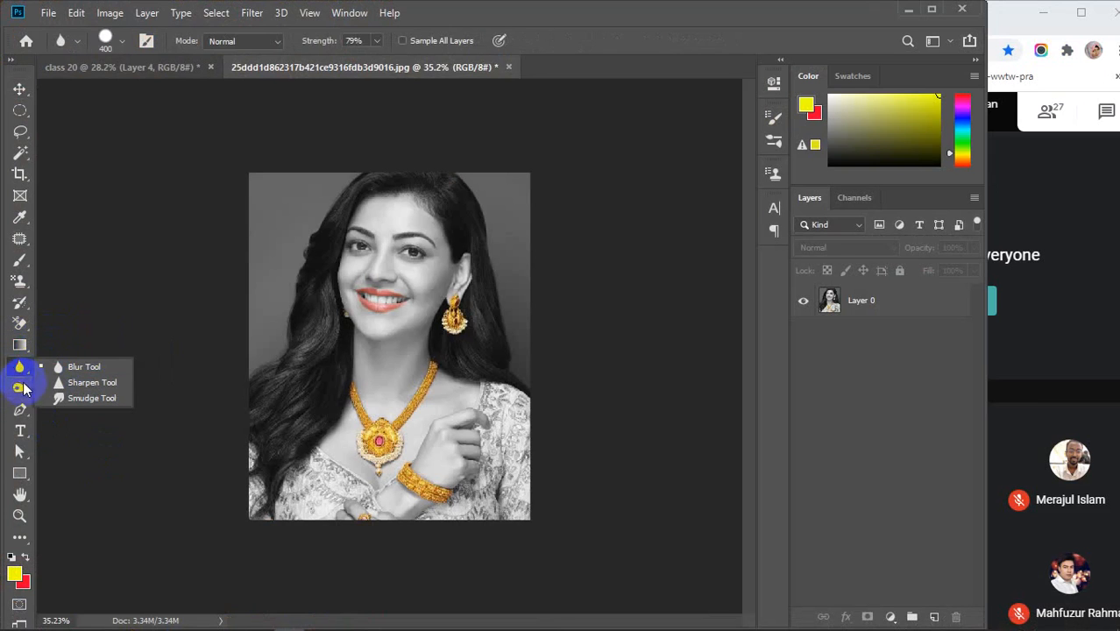
left_click(21, 388)
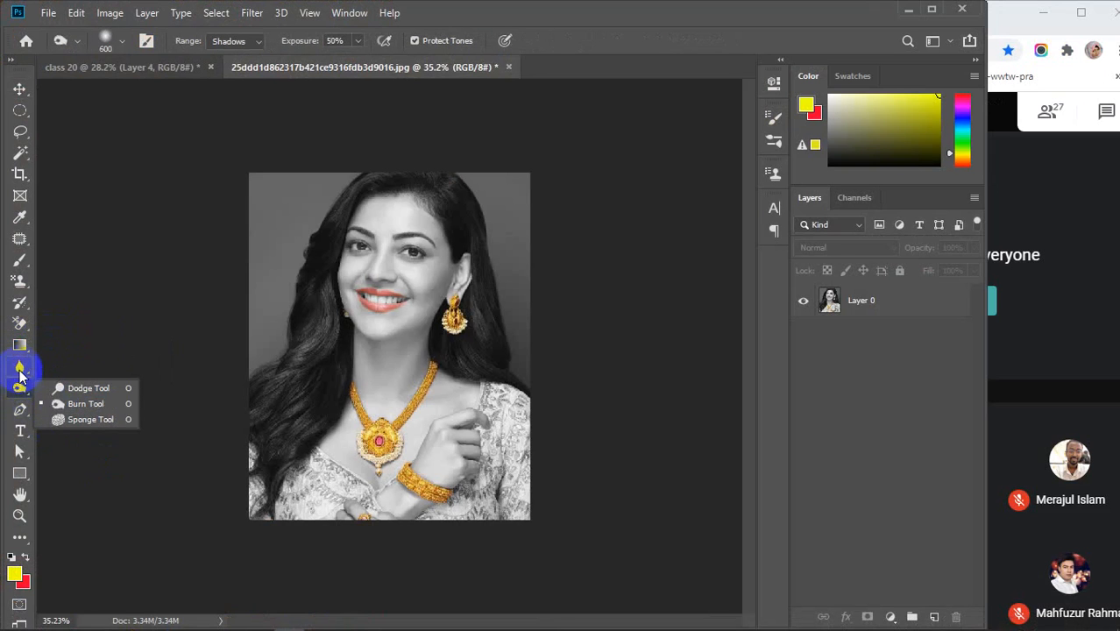
left_click(19, 366)
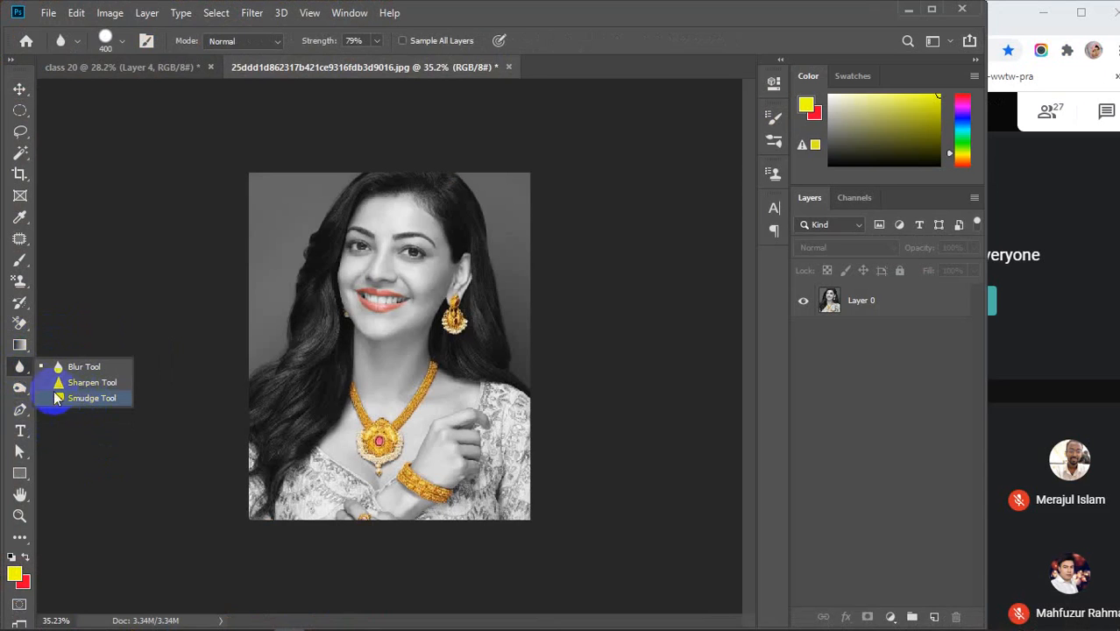
left_click_drag(19, 387, 97, 402)
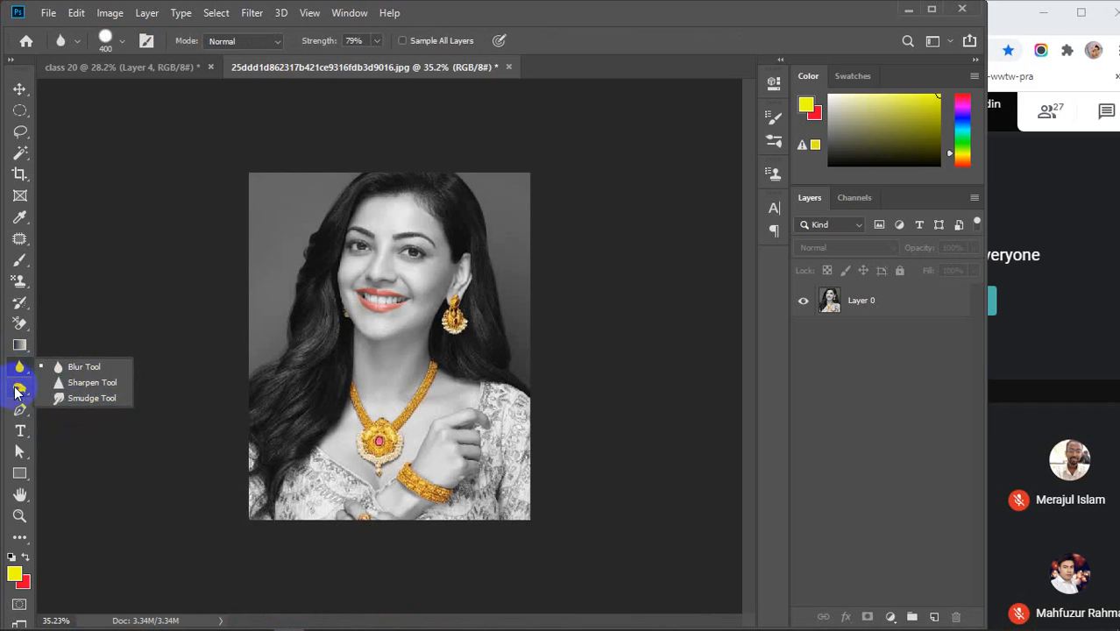
left_click(904, 10)
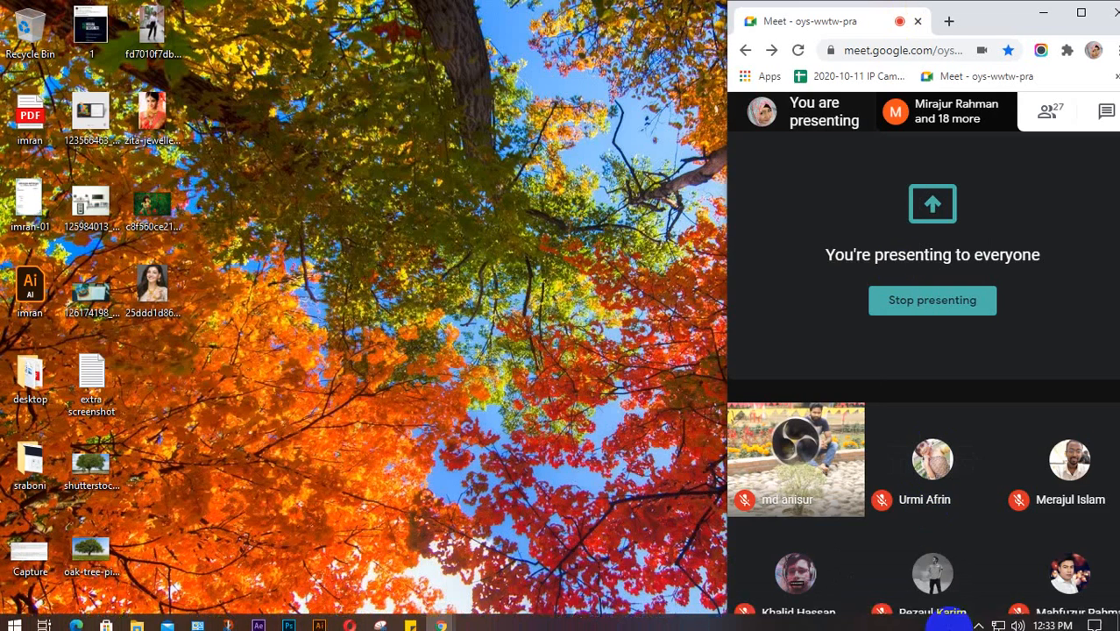